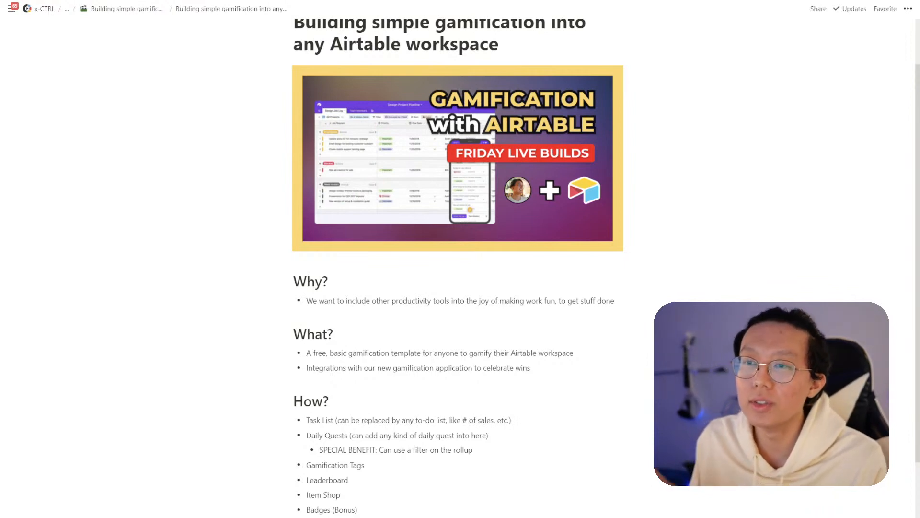
- Open the makework.fun site from the address bar and browse its leaderboard of players
{"action": "scroll", "coordinate": [335, 333], "scroll_direction": "down", "scroll_amount": 2}
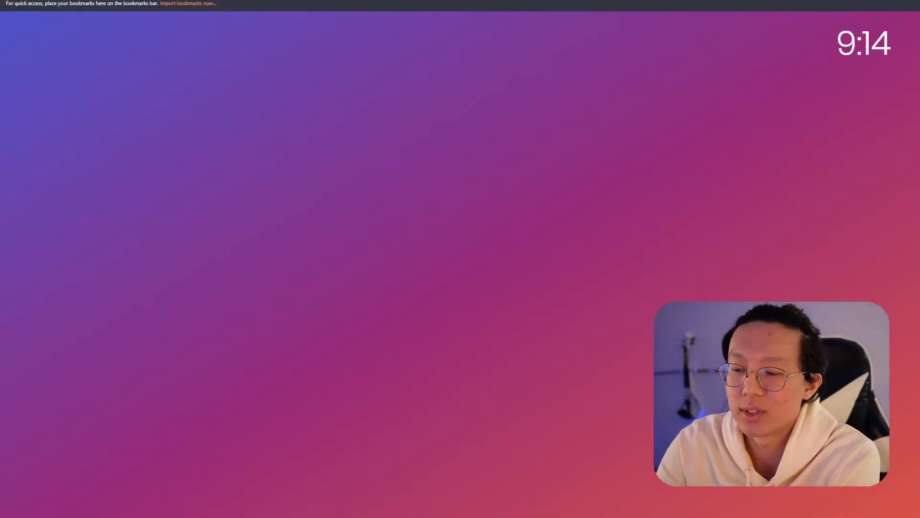
{"action": "type", "text": "make"}
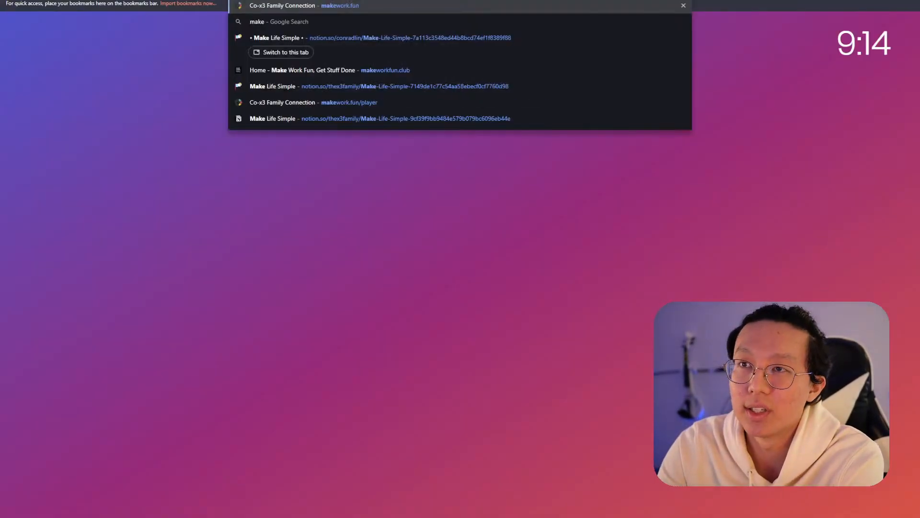
{"action": "key", "text": "Return"}
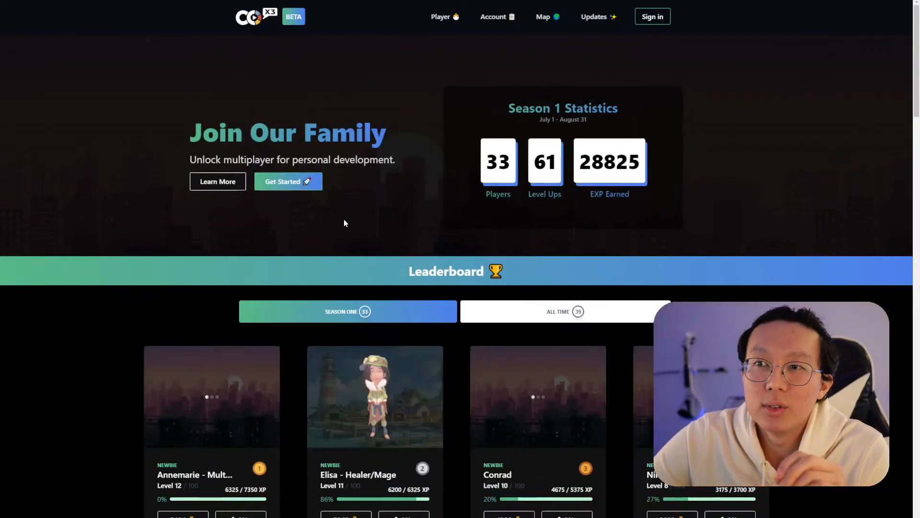
{"action": "scroll", "coordinate": [464, 348], "scroll_direction": "down", "scroll_amount": 1}
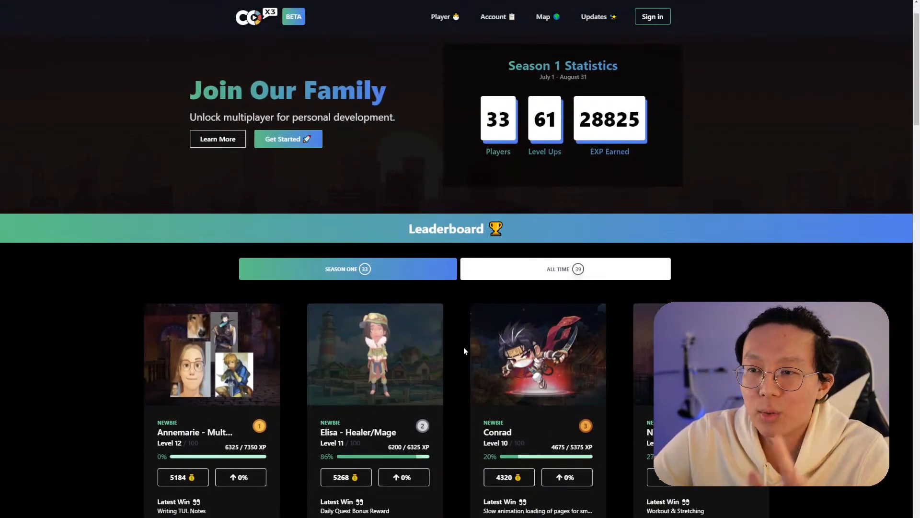
{"action": "scroll", "coordinate": [464, 370], "scroll_direction": "down", "scroll_amount": 1}
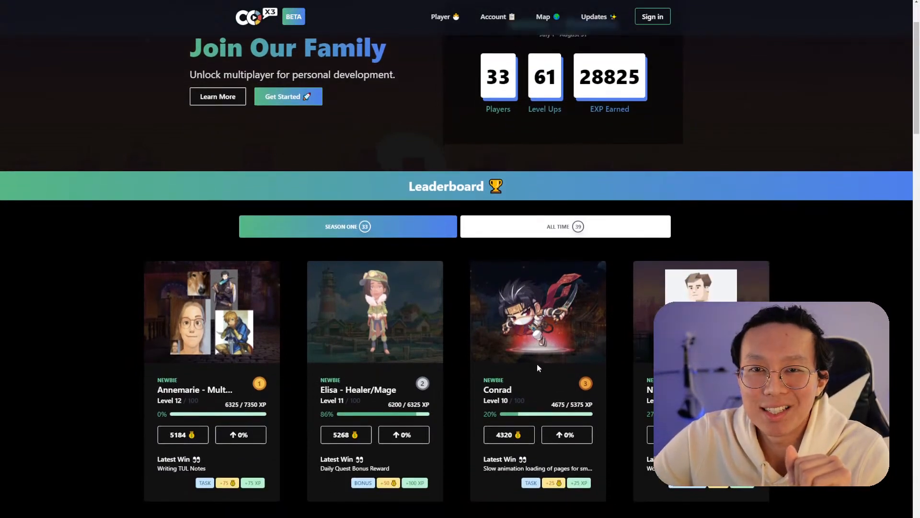
{"action": "scroll", "coordinate": [537, 365], "scroll_direction": "up", "scroll_amount": 1}
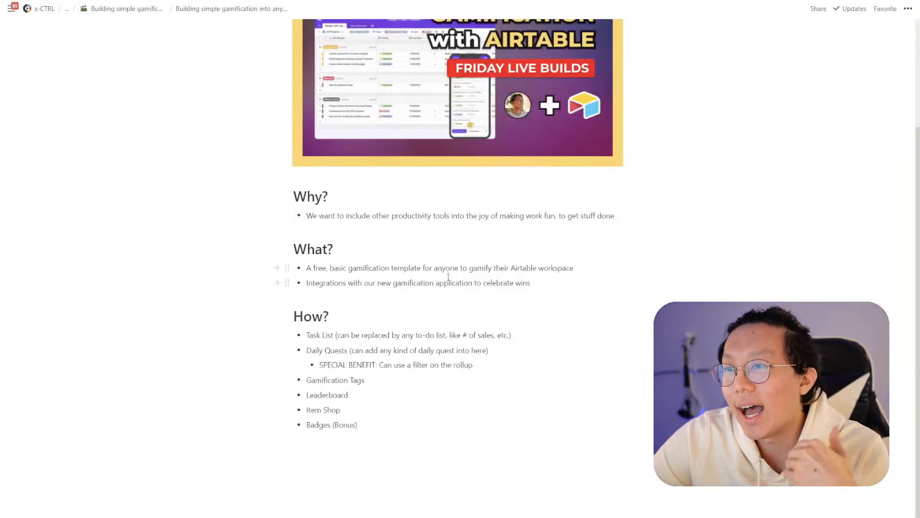
- Review the How? list on the gamification plan page, then switch to the Airtable base tab
{"action": "scroll", "coordinate": [448, 283], "scroll_direction": "down", "scroll_amount": 1}
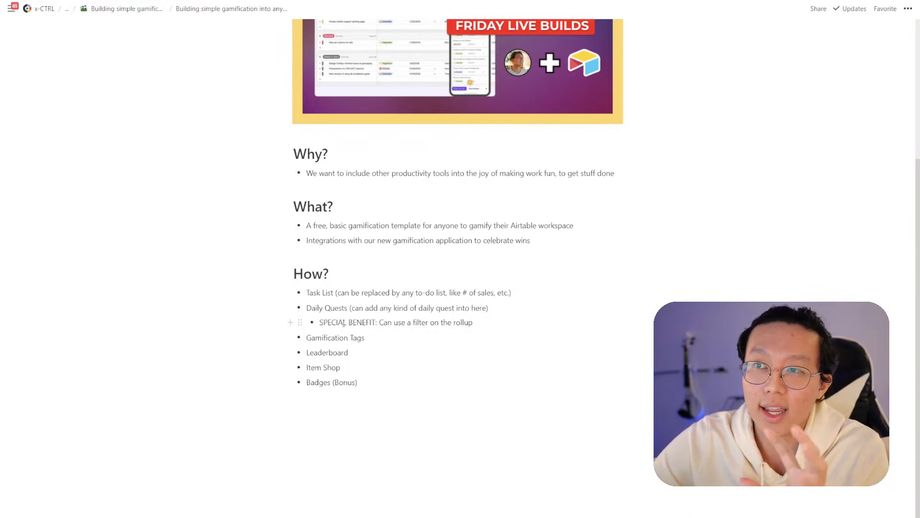
{"action": "left_click", "coordinate": [376, 336]}
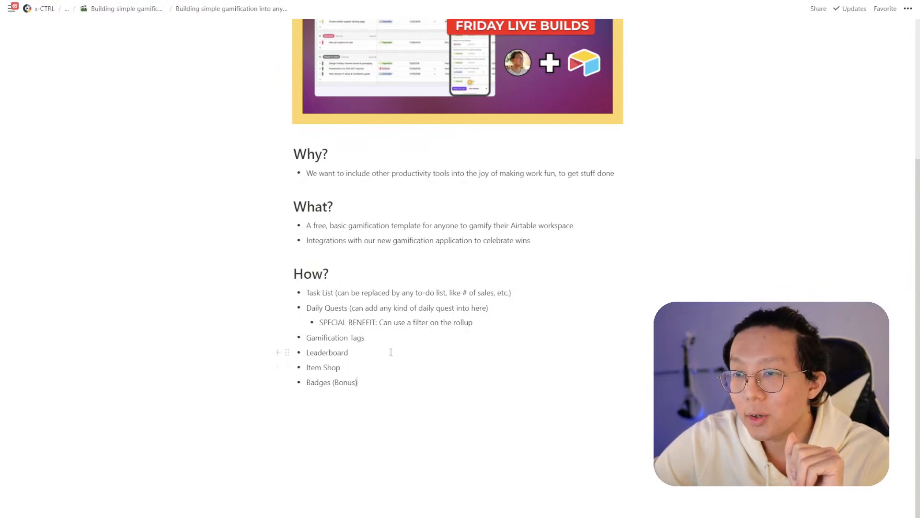
{"action": "scroll", "coordinate": [391, 339], "scroll_direction": "up", "scroll_amount": 4}
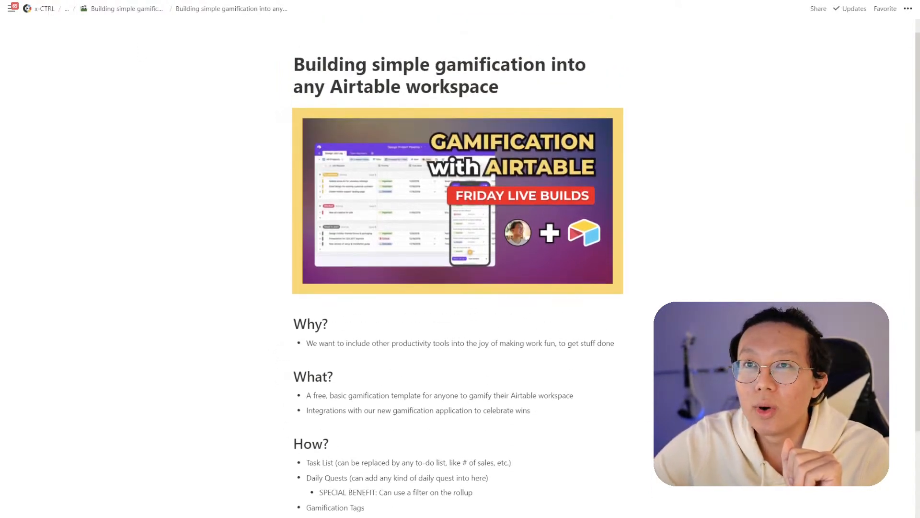
{"action": "key", "text": "ctrl+Tab"}
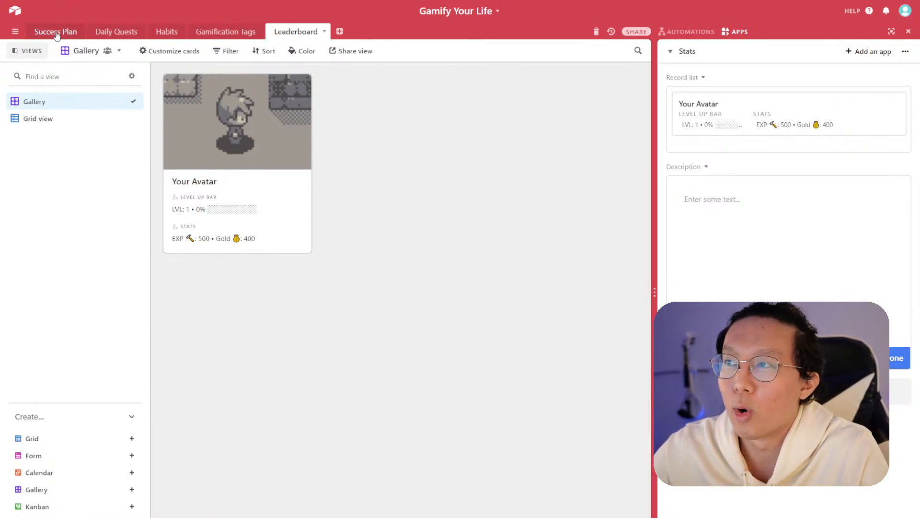
- Narrow the Stats app panel and look through the Success Plan and Leaderboard tables
{"action": "left_click_drag", "start_coordinate": [655, 253], "coordinate": [701, 267]}
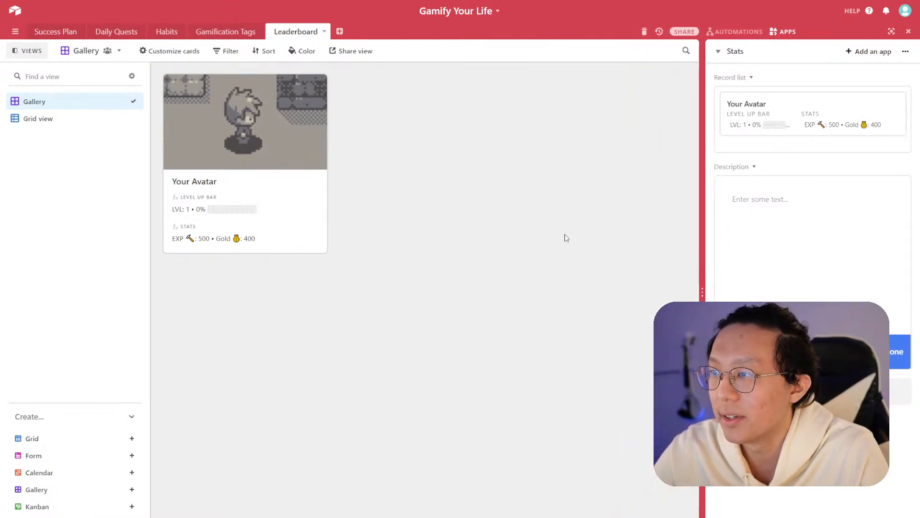
{"action": "left_click", "coordinate": [56, 33]}
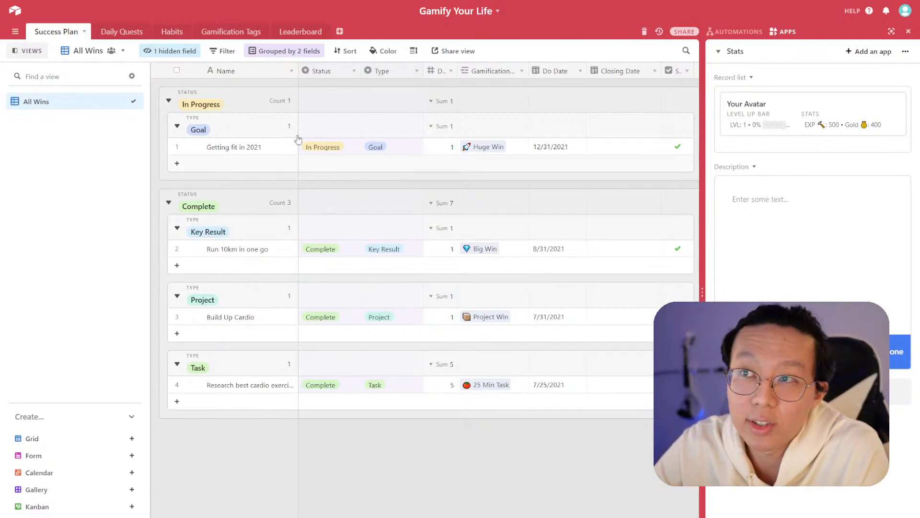
{"action": "left_click", "coordinate": [291, 39]}
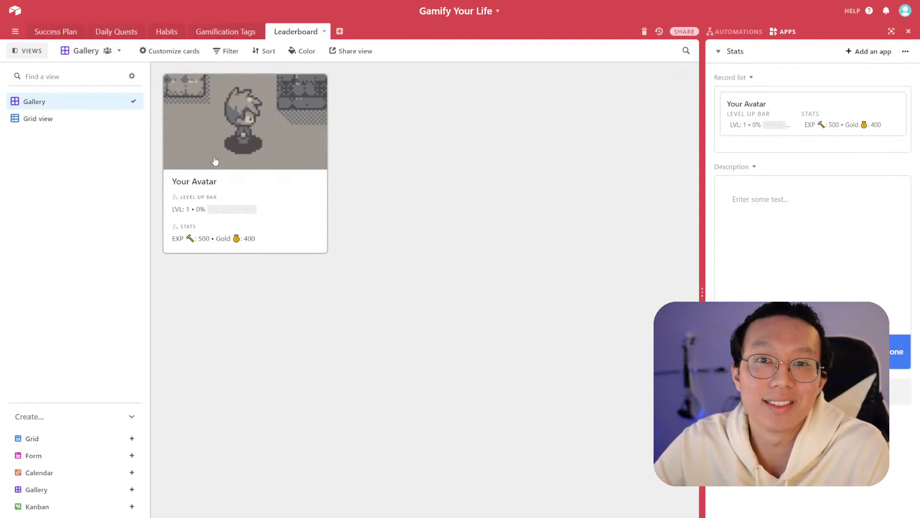
- Open the Leaderboard's Grid view and scroll across its tag, EXP, gold and level fields
{"action": "left_click", "coordinate": [90, 122]}
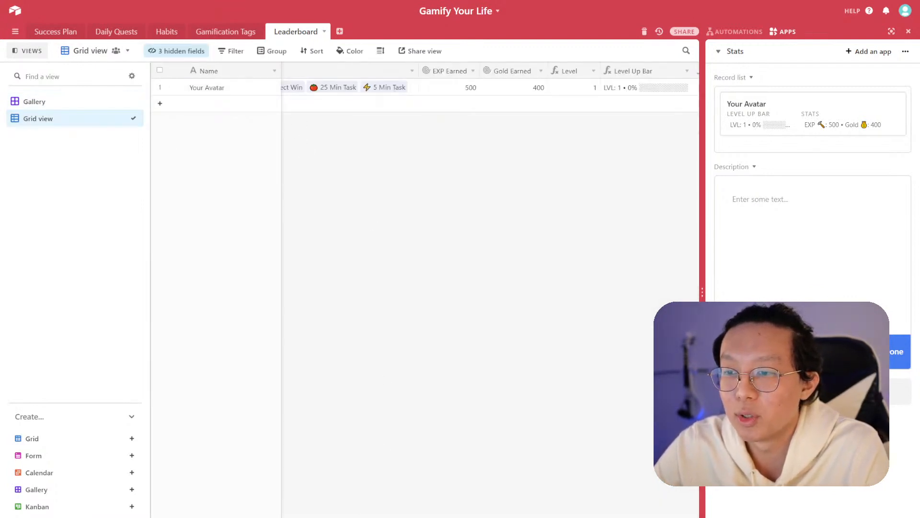
{"action": "scroll", "coordinate": [489, 192], "scroll_direction": "left", "scroll_amount": 5}
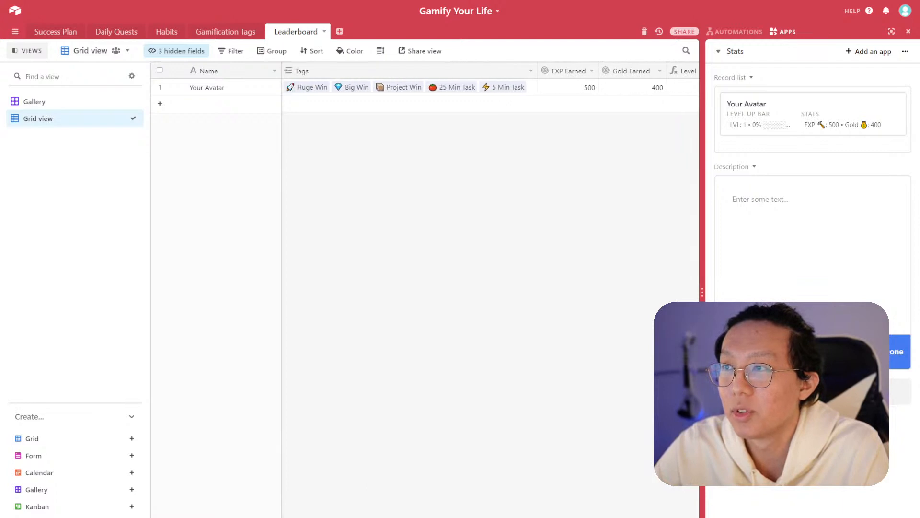
{"action": "scroll", "coordinate": [489, 192], "scroll_direction": "right", "scroll_amount": 8}
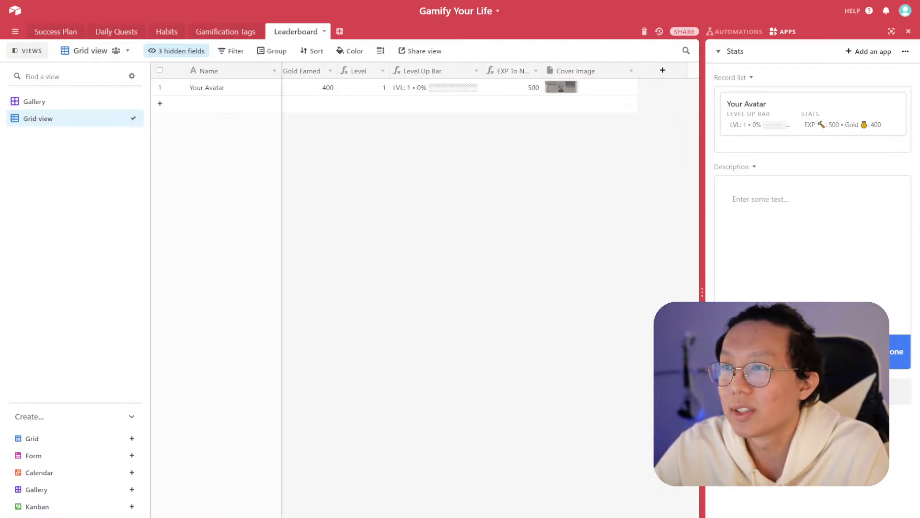
{"action": "scroll", "coordinate": [489, 192], "scroll_direction": "left", "scroll_amount": 5}
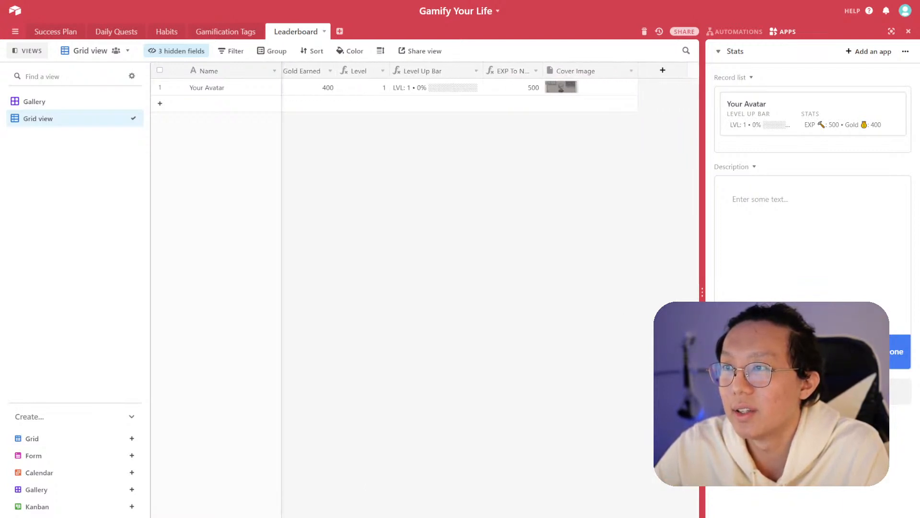
{"action": "scroll", "coordinate": [245, 510], "scroll_direction": "left", "scroll_amount": 3}
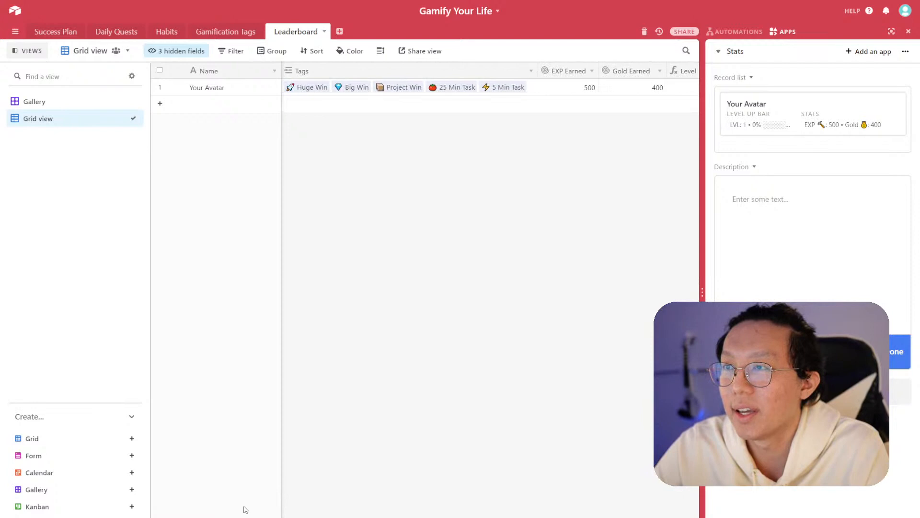
- In Success Plan, set the status of 'Run 10km in one go' to In Progress
{"action": "left_click", "coordinate": [50, 33]}
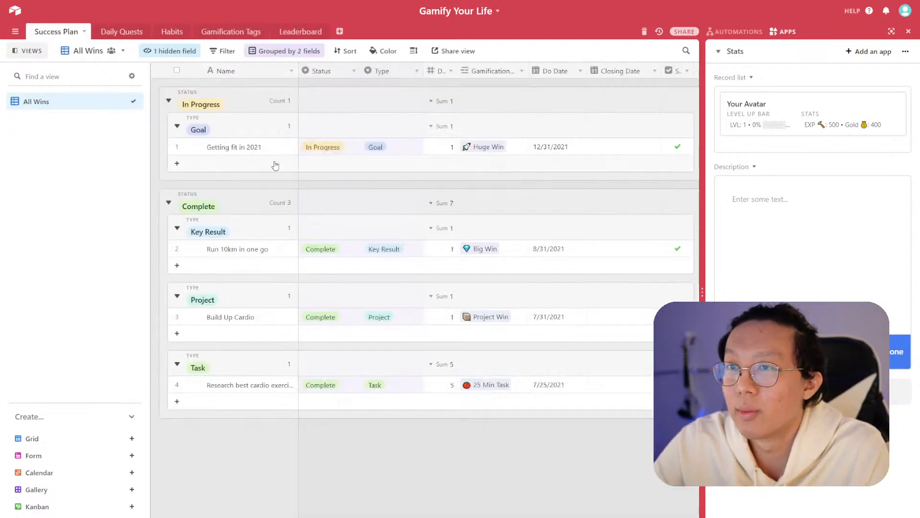
{"action": "left_click", "coordinate": [341, 252]}
{"action": "left_click", "coordinate": [340, 254]}
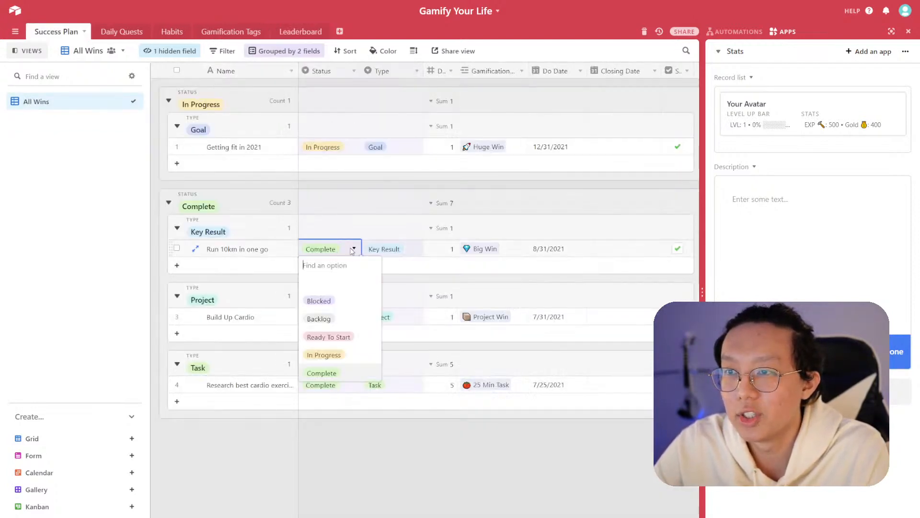
{"action": "left_click", "coordinate": [340, 354]}
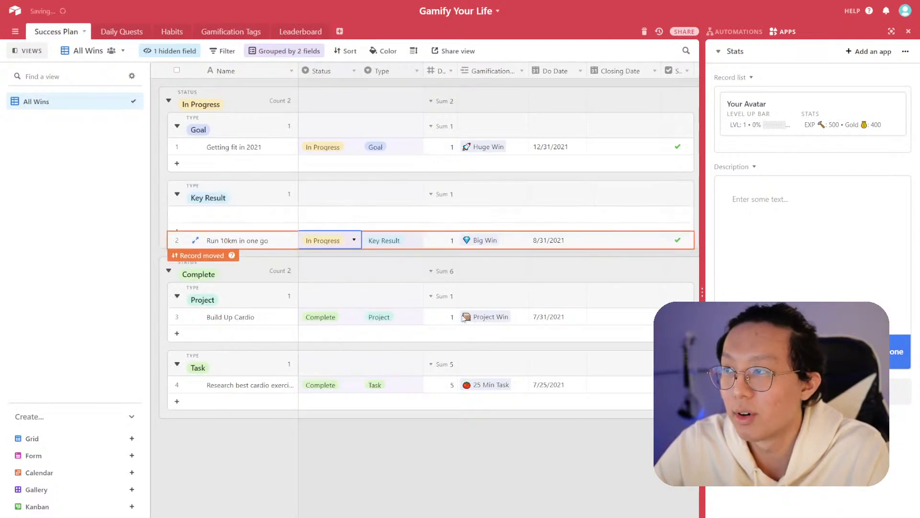
{"action": "left_click", "coordinate": [487, 428]}
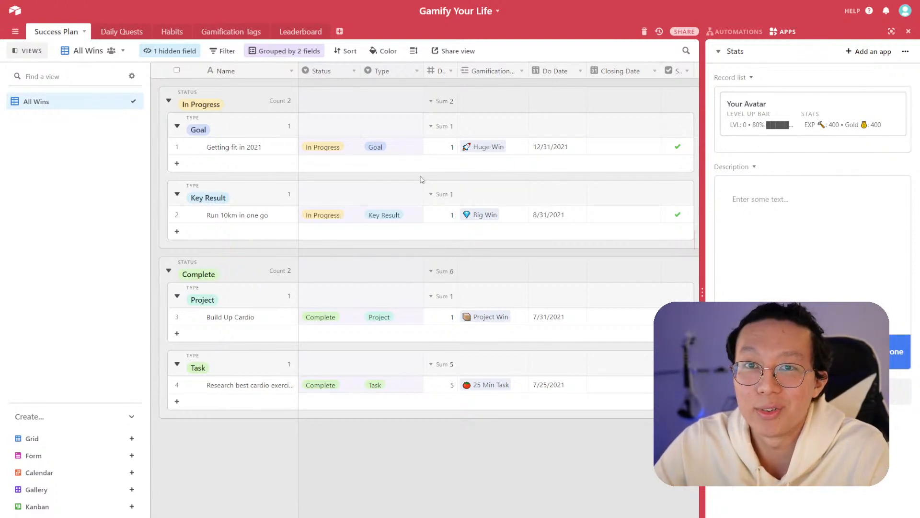
- Check the avatar's updated stats in the Leaderboard Grid and Gallery views, then return to Success Plan
{"action": "left_click", "coordinate": [298, 31]}
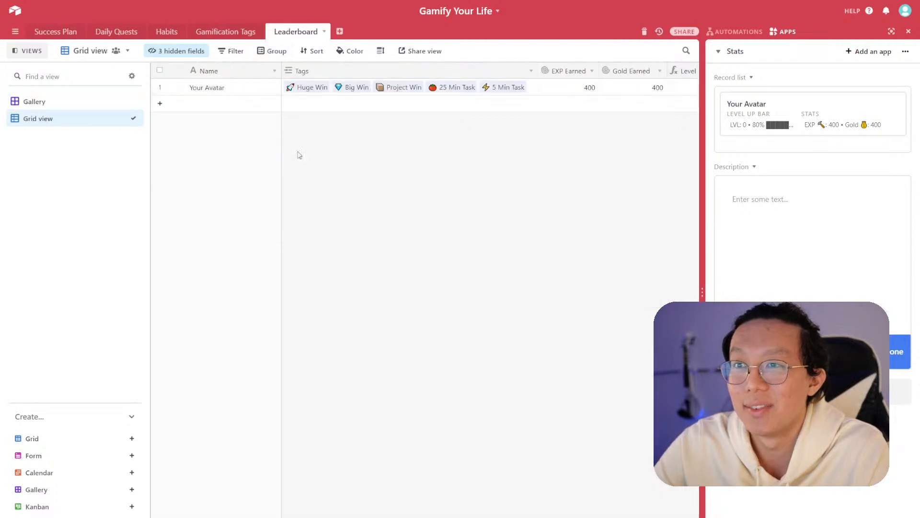
{"action": "left_click", "coordinate": [84, 102]}
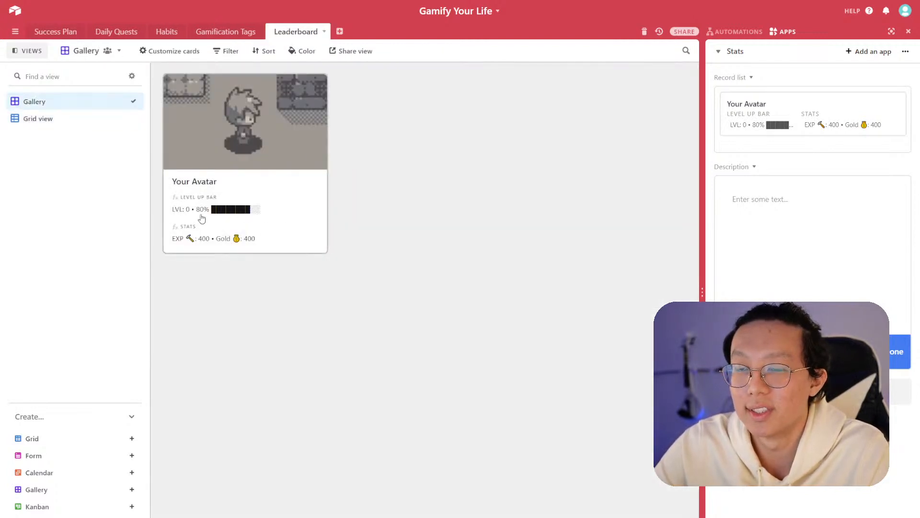
{"action": "left_click", "coordinate": [64, 32]}
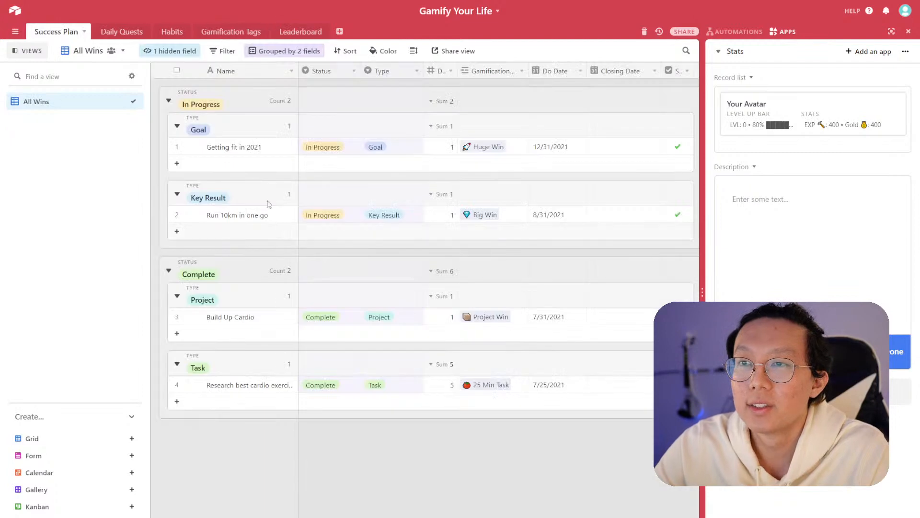
- Open the Daily Quests table and switch to its All view
{"action": "left_click", "coordinate": [120, 35]}
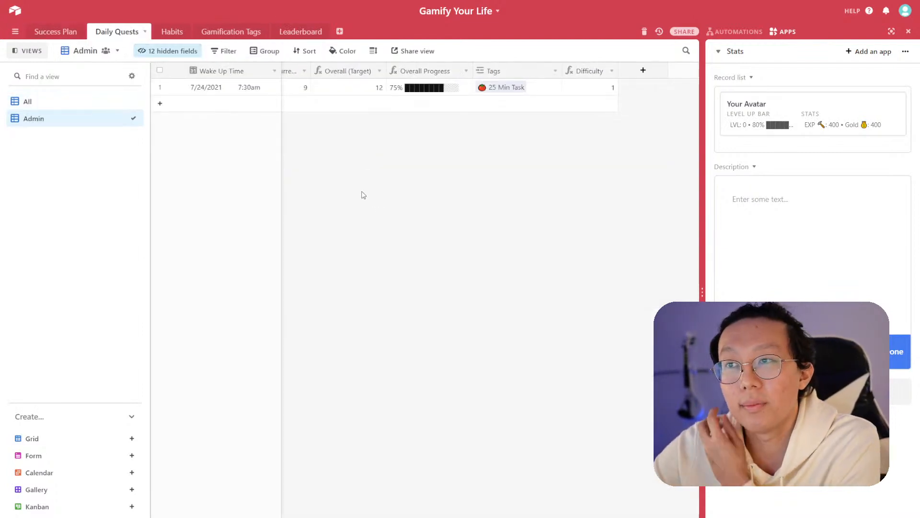
{"action": "scroll", "coordinate": [329, 433], "scroll_direction": "left", "scroll_amount": 5}
{"action": "scroll", "coordinate": [339, 259], "scroll_direction": "left", "scroll_amount": 3}
{"action": "left_click", "coordinate": [53, 101]}
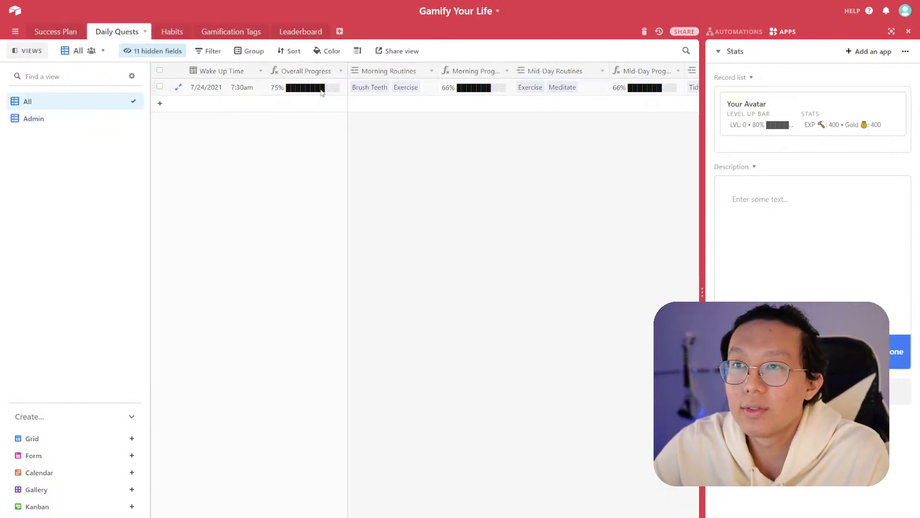
- Open the Habits table and browse the Morning, Mid-Day, Evening, Bedtime Routines and All views
{"action": "left_click", "coordinate": [171, 32]}
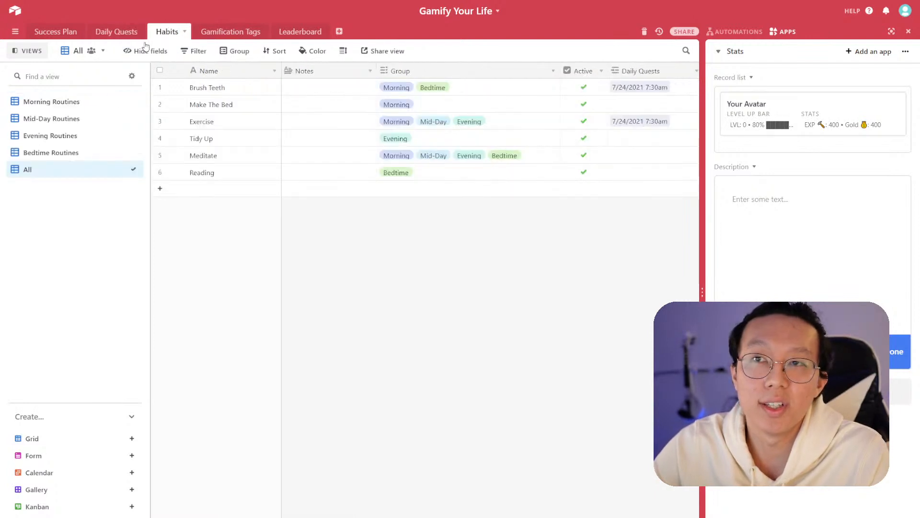
{"action": "left_click", "coordinate": [82, 109]}
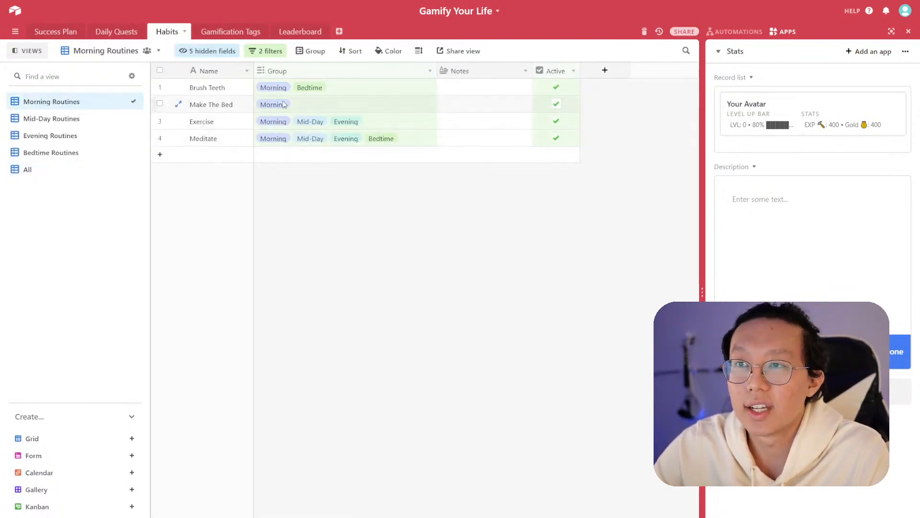
{"action": "left_click", "coordinate": [88, 118]}
{"action": "left_click", "coordinate": [85, 136]}
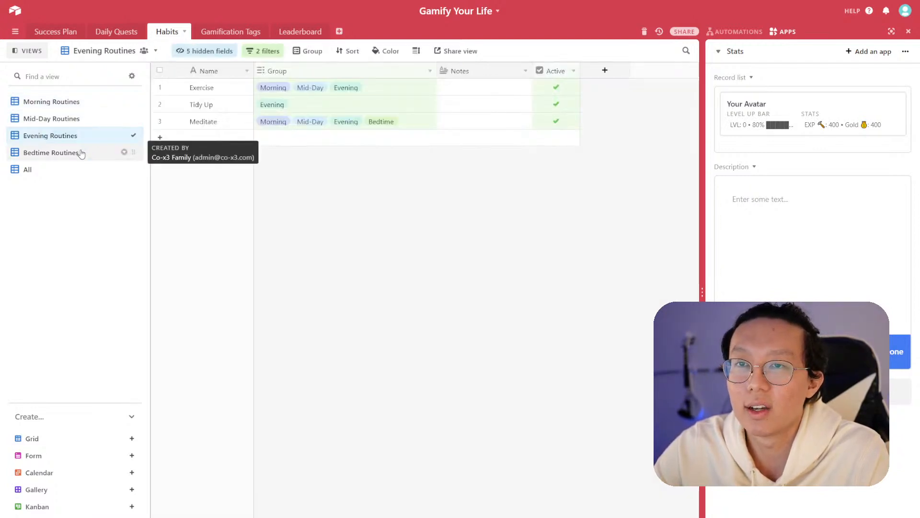
{"action": "left_click", "coordinate": [79, 152]}
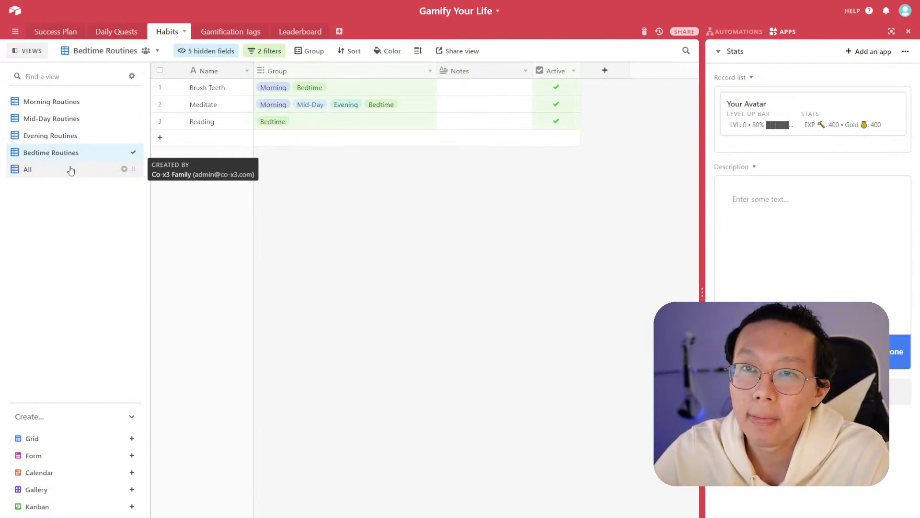
{"action": "left_click", "coordinate": [71, 170]}
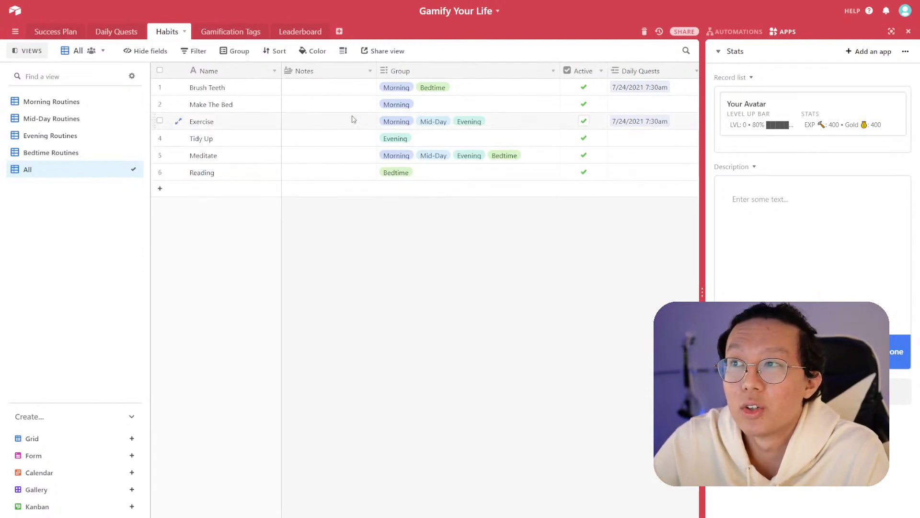
- Rename the Habits table's Notes field to Description
{"action": "left_click", "coordinate": [337, 72]}
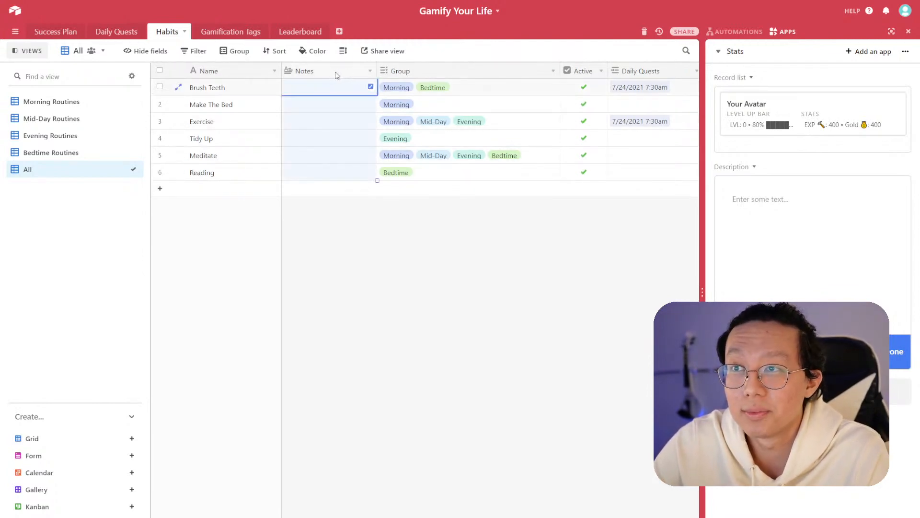
{"action": "left_click", "coordinate": [370, 71]}
{"action": "left_click", "coordinate": [331, 106]}
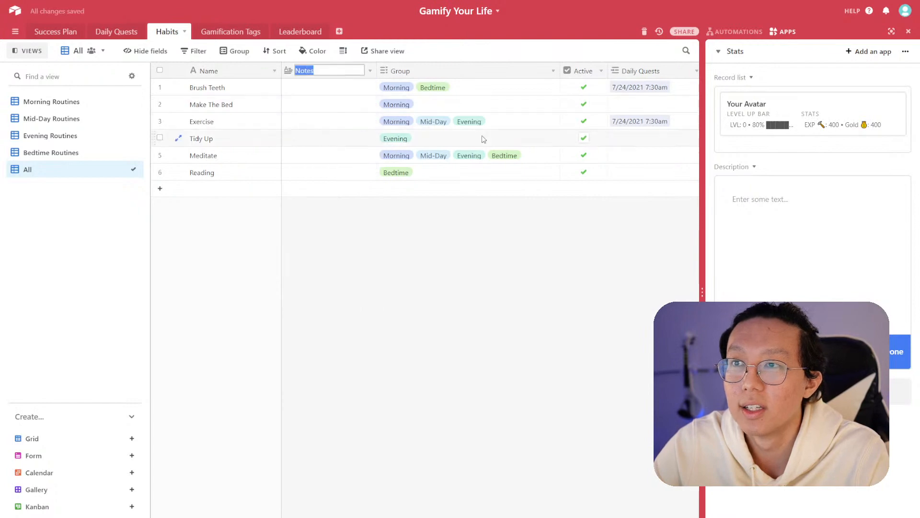
{"action": "type", "text": "Description"}
{"action": "key", "text": "Return"}
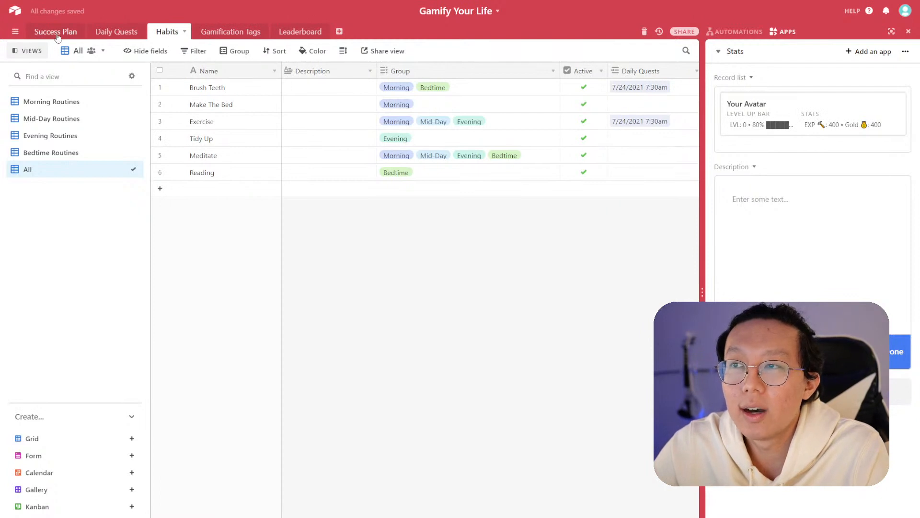
- In Daily Quests, add a new quest record with a wake up time of 7/31/2021 at 7:00am
{"action": "left_click", "coordinate": [112, 32]}
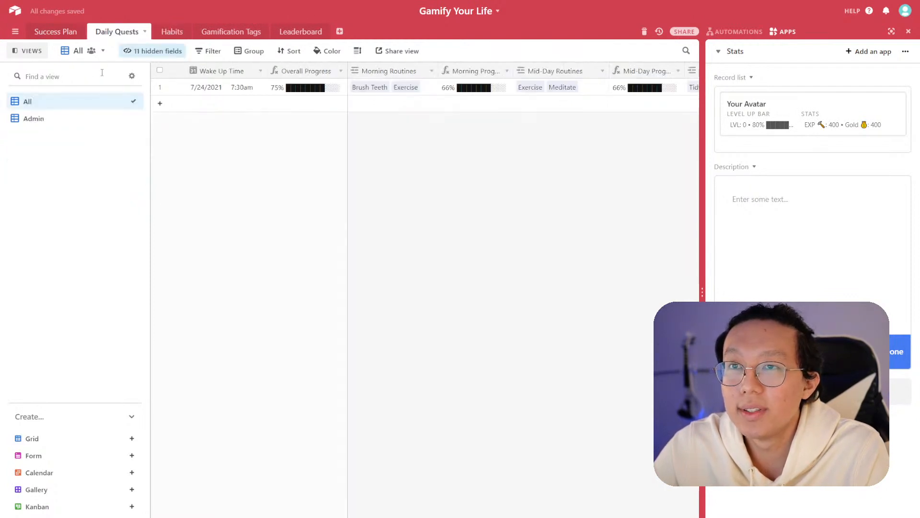
{"action": "left_click", "coordinate": [224, 103]}
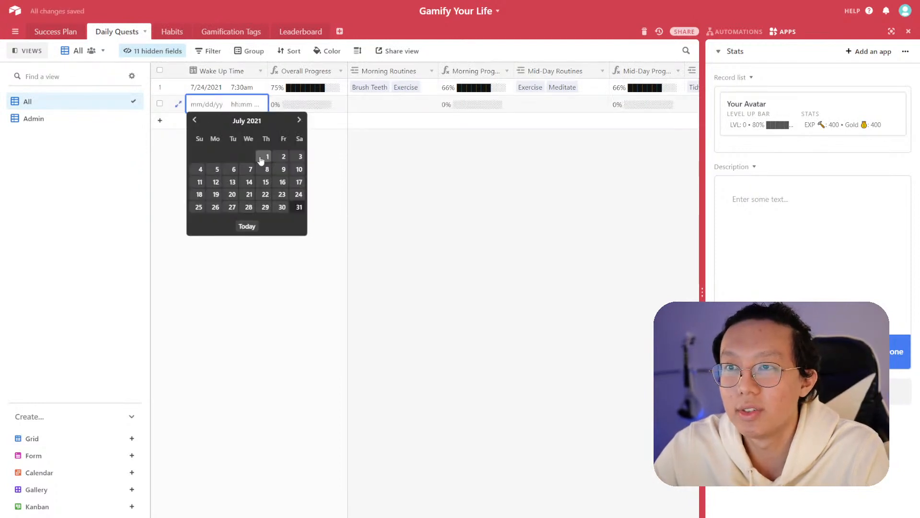
{"action": "left_click", "coordinate": [295, 208]}
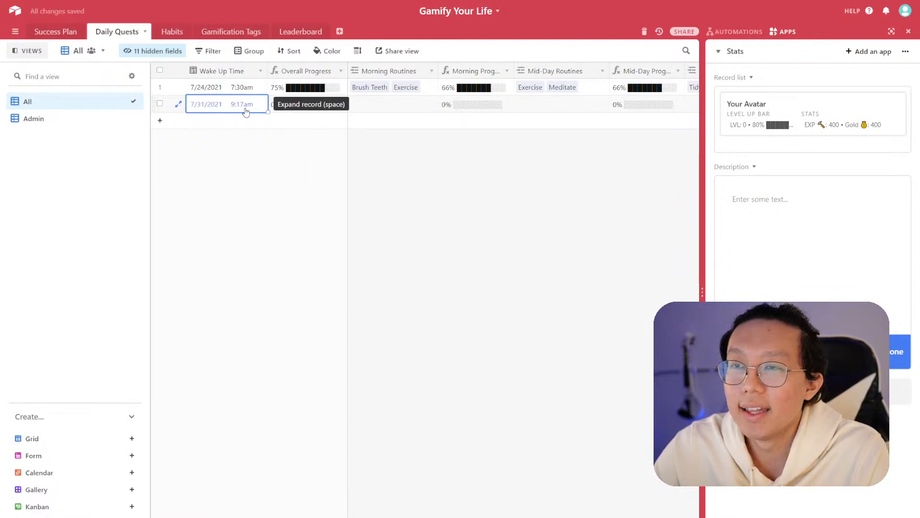
{"action": "left_click", "coordinate": [246, 111]}
{"action": "left_click", "coordinate": [355, 119]}
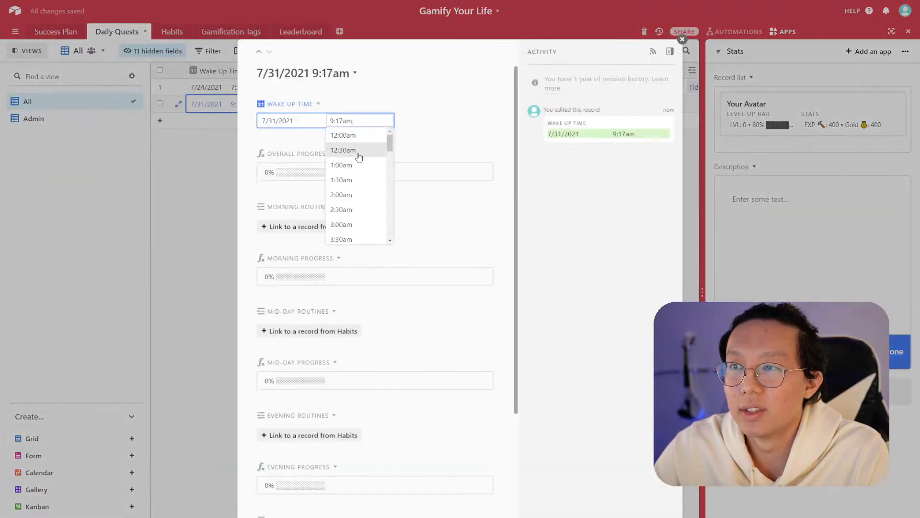
{"action": "scroll", "coordinate": [359, 191], "scroll_direction": "down", "scroll_amount": 3}
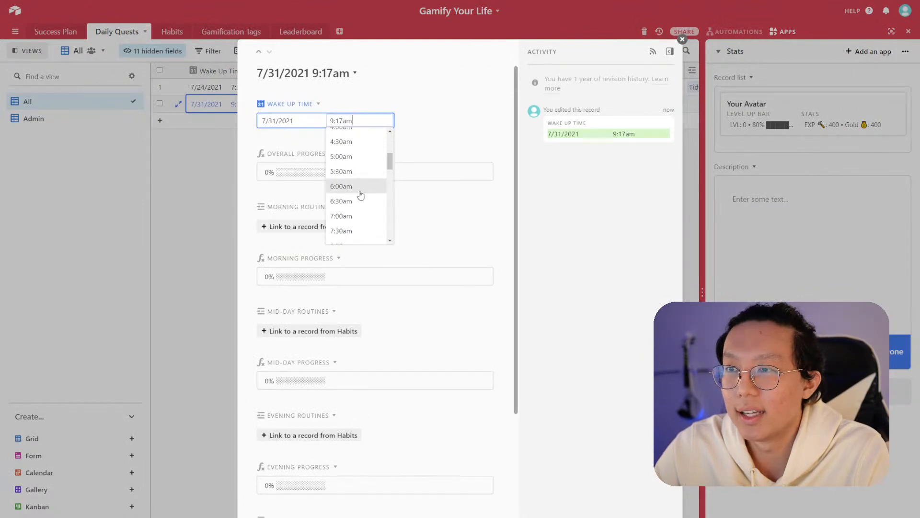
{"action": "left_click", "coordinate": [355, 216]}
{"action": "left_click", "coordinate": [204, 200]}
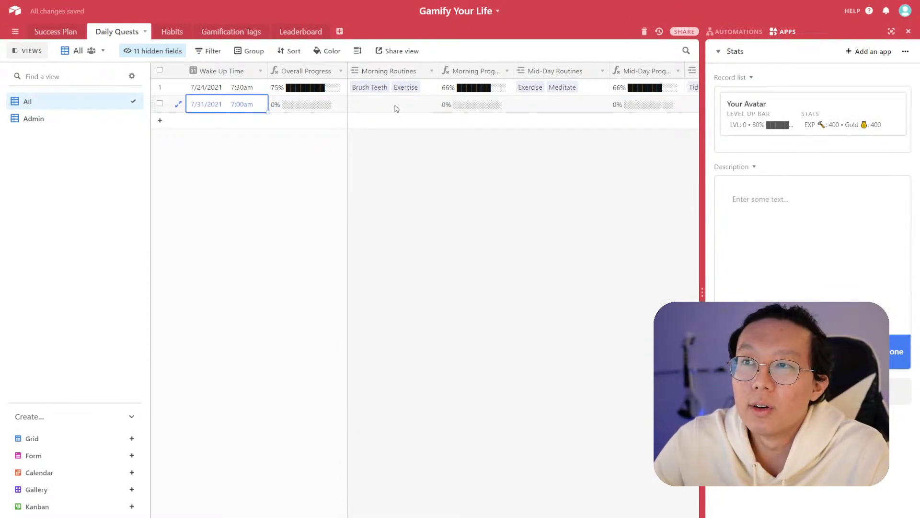
- Open the Morning Routines link picker for the new quest to review which habits can be linked, then close it
{"action": "left_click", "coordinate": [358, 106]}
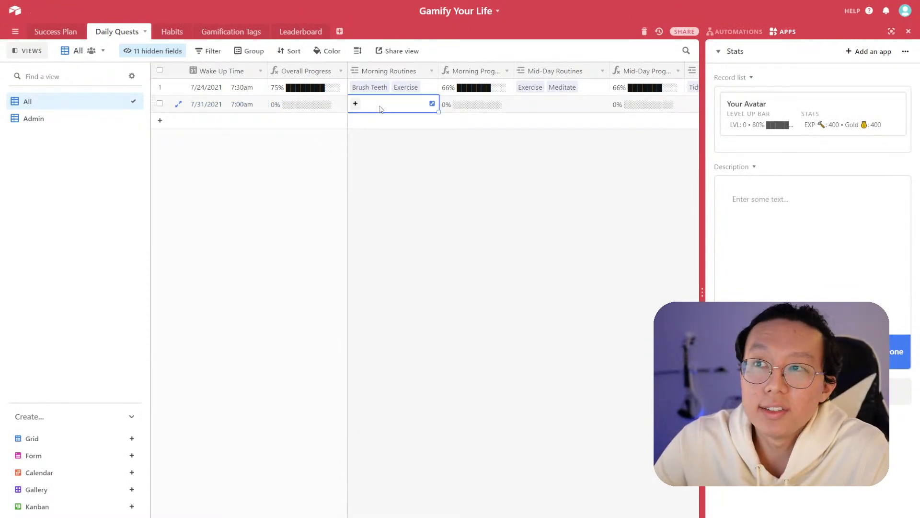
{"action": "left_click", "coordinate": [355, 104]}
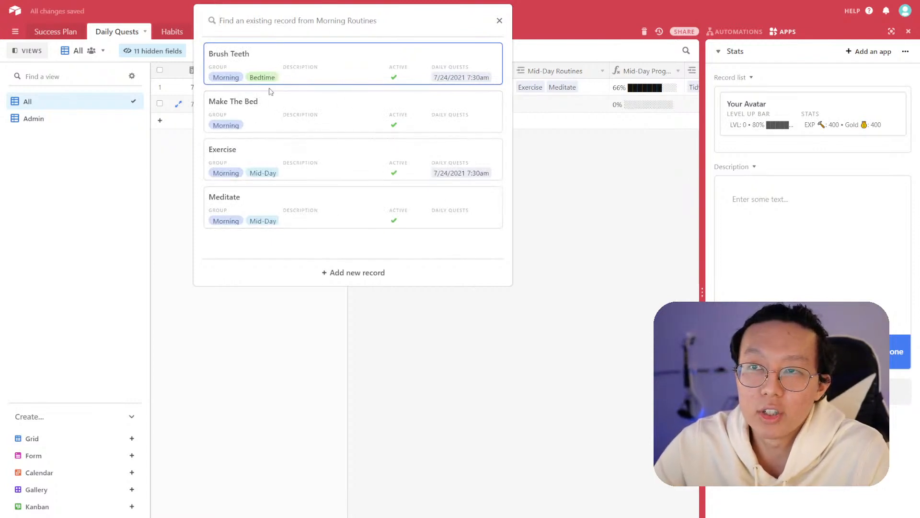
{"action": "left_click", "coordinate": [490, 321]}
- In the Habits table, remove the Morning group from the Meditate habit
{"action": "left_click", "coordinate": [171, 31]}
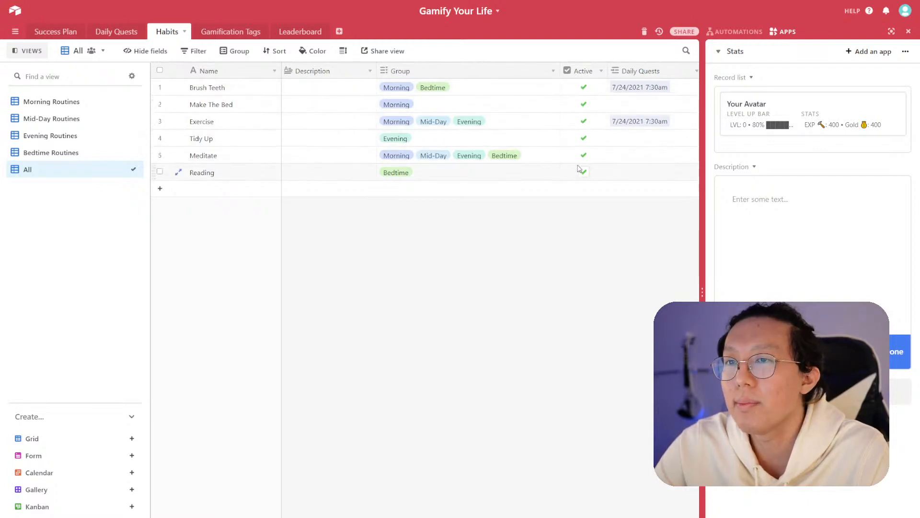
{"action": "left_click", "coordinate": [431, 160]}
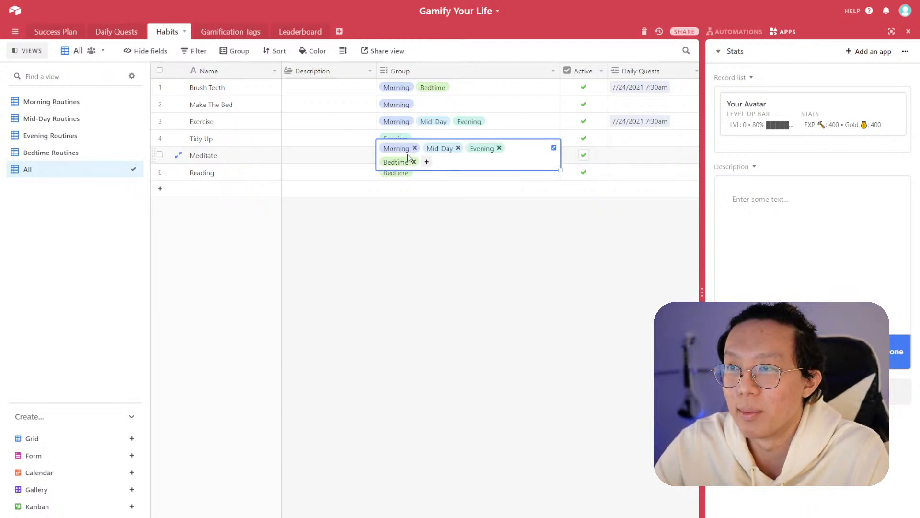
{"action": "left_click", "coordinate": [414, 148]}
{"action": "left_click", "coordinate": [339, 156]}
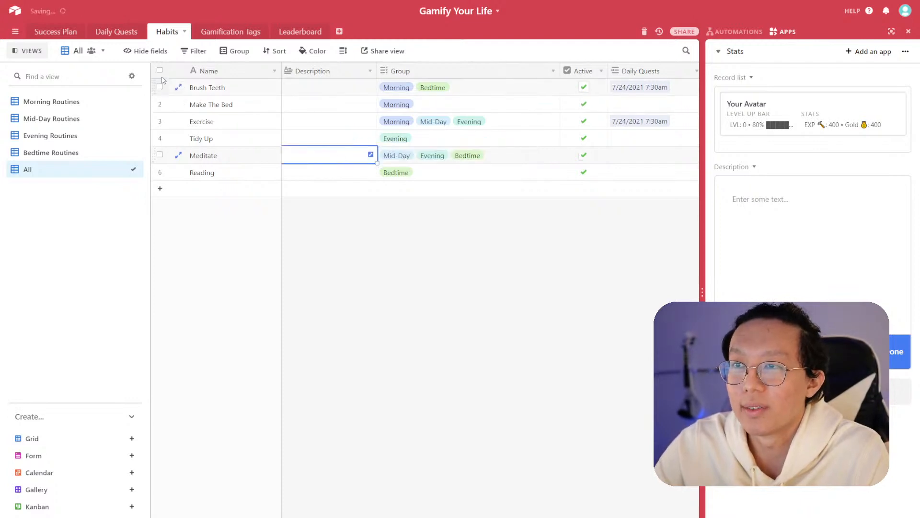
- Reopen the new quest's Morning Routines link picker in Daily Quests to check the available habits, then close it
{"action": "left_click", "coordinate": [118, 34]}
{"action": "left_click", "coordinate": [393, 104]}
{"action": "left_click", "coordinate": [355, 104]}
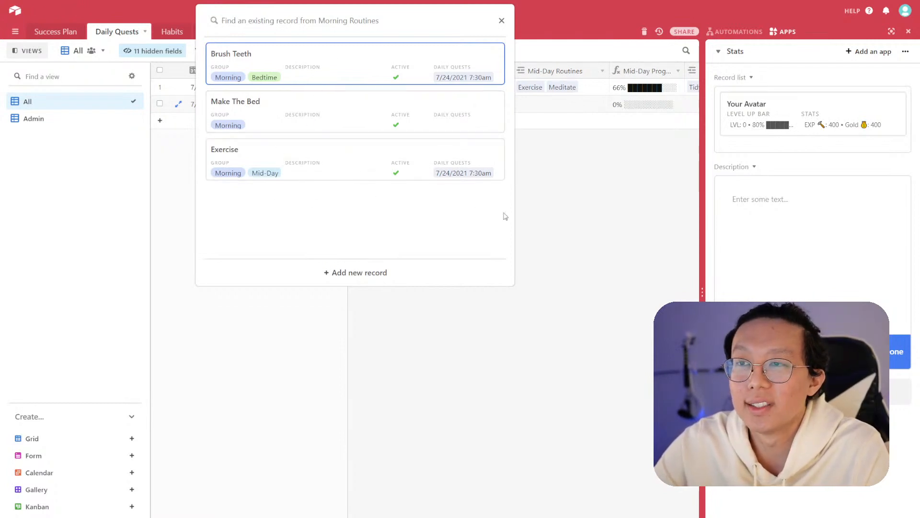
{"action": "left_click", "coordinate": [546, 222]}
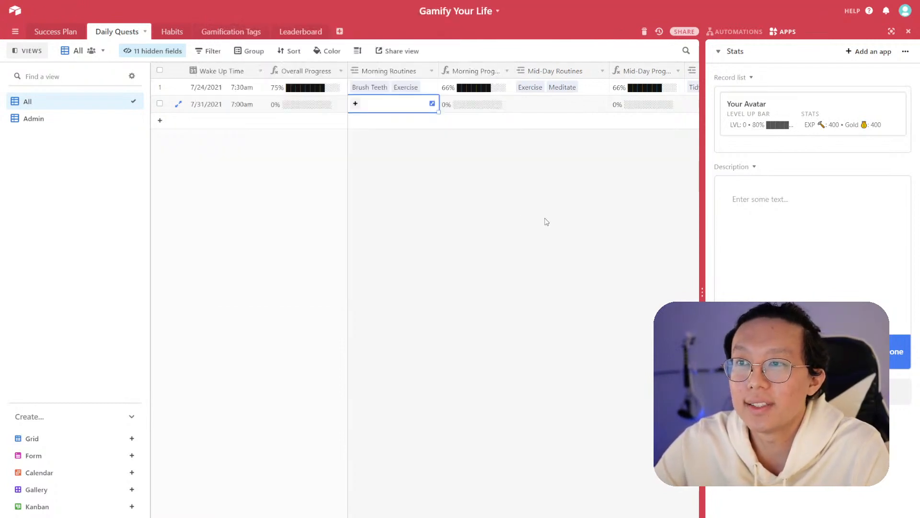
- In the Habits table, uncheck the Active box for the Exercise habit
{"action": "left_click", "coordinate": [172, 31]}
{"action": "left_click", "coordinate": [584, 171]}
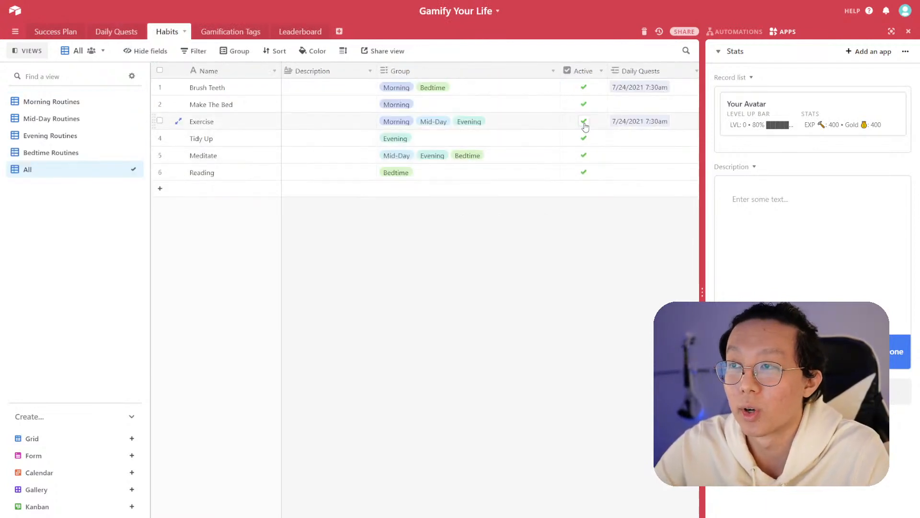
- Check the new quest's Morning Routines link picker again in Daily Quests, then close it
{"action": "left_click", "coordinate": [117, 32]}
{"action": "left_click", "coordinate": [388, 106]}
{"action": "left_click", "coordinate": [356, 102]}
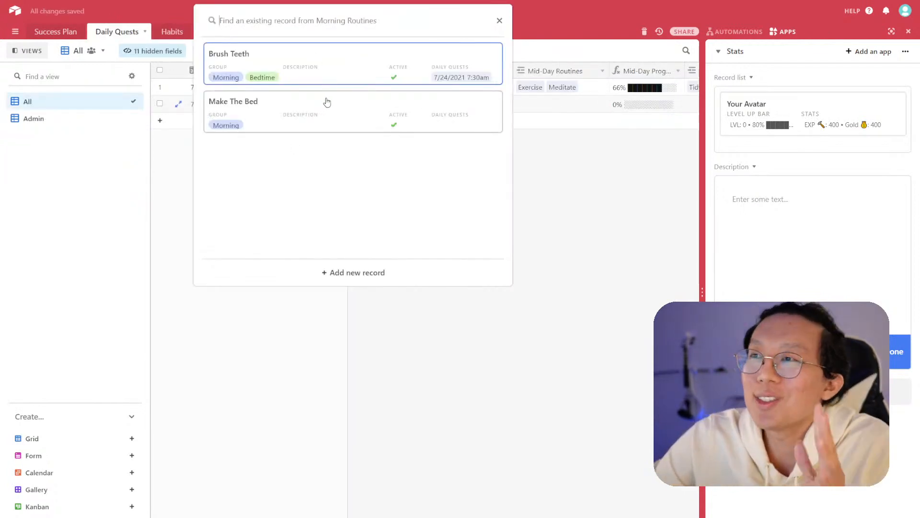
{"action": "left_click", "coordinate": [558, 163]}
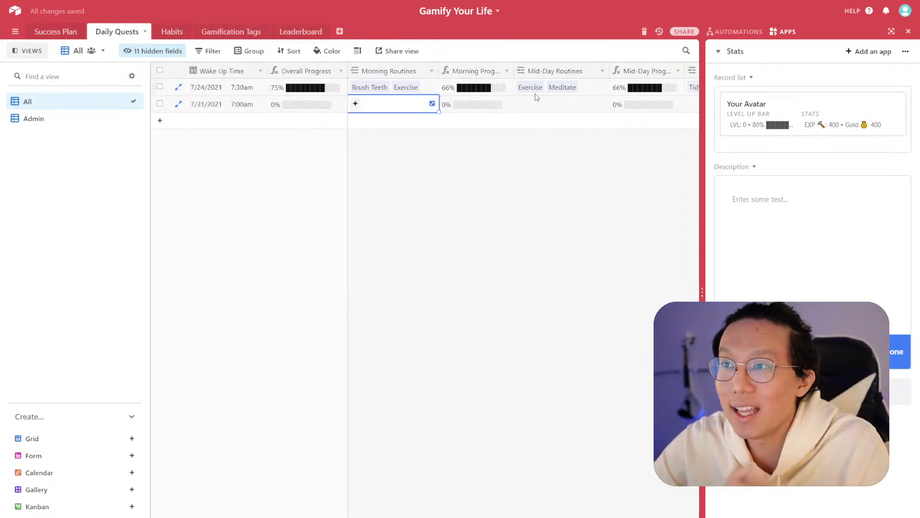
- Inspect the Morning Routines link field's settings in Daily Quests and cancel without changes
{"action": "left_click", "coordinate": [546, 91]}
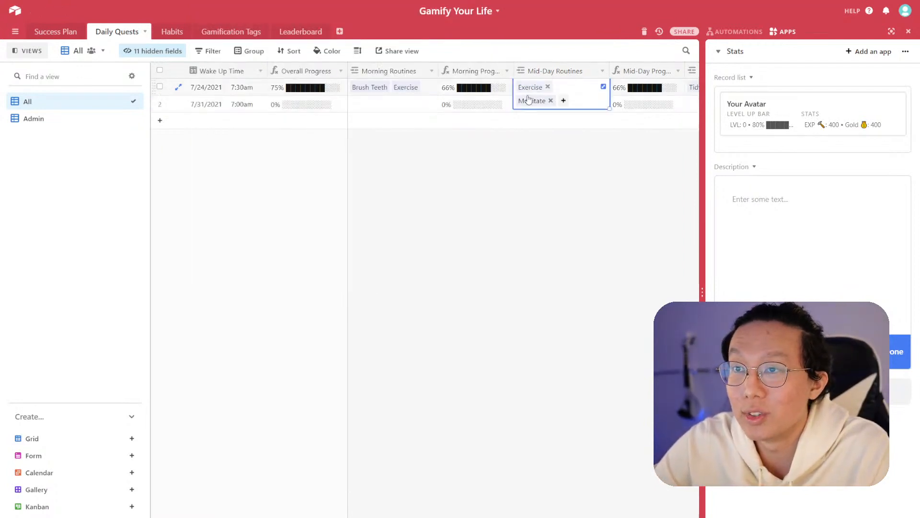
{"action": "left_click", "coordinate": [549, 148]}
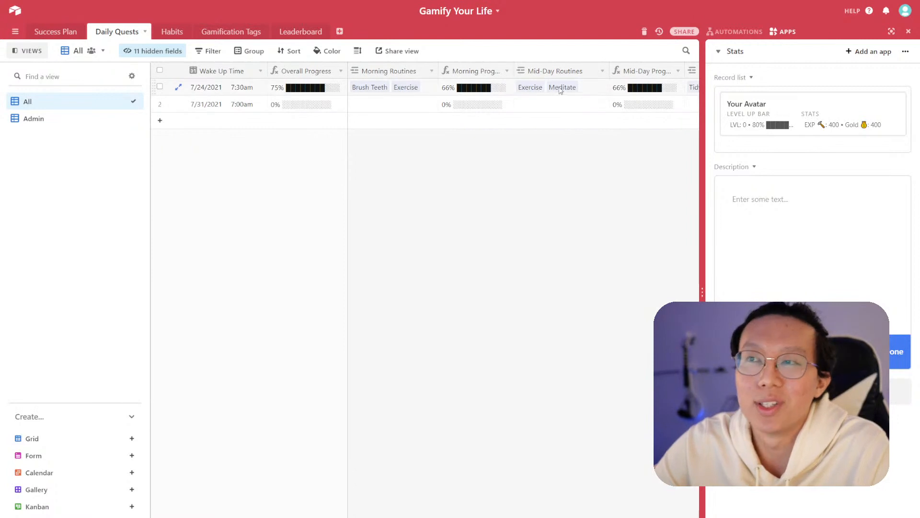
{"action": "left_click", "coordinate": [172, 32]}
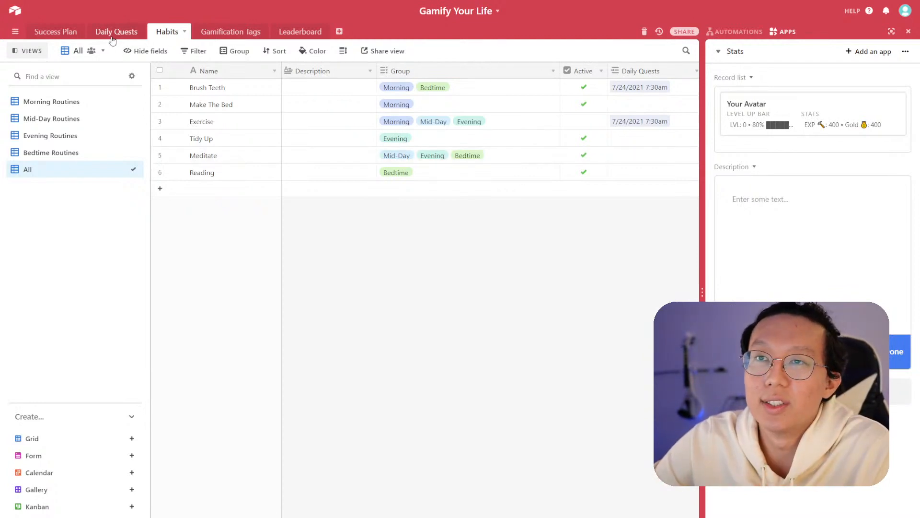
{"action": "left_click", "coordinate": [432, 72]}
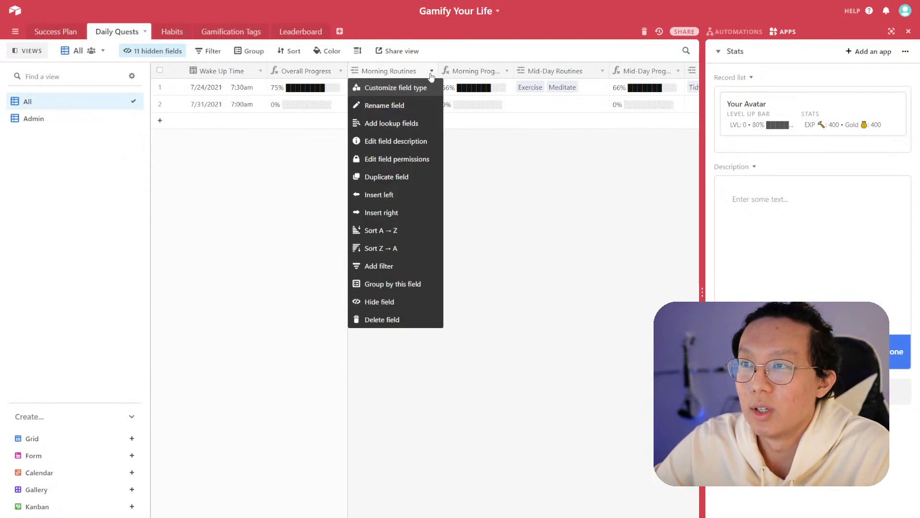
{"action": "left_click", "coordinate": [382, 88]}
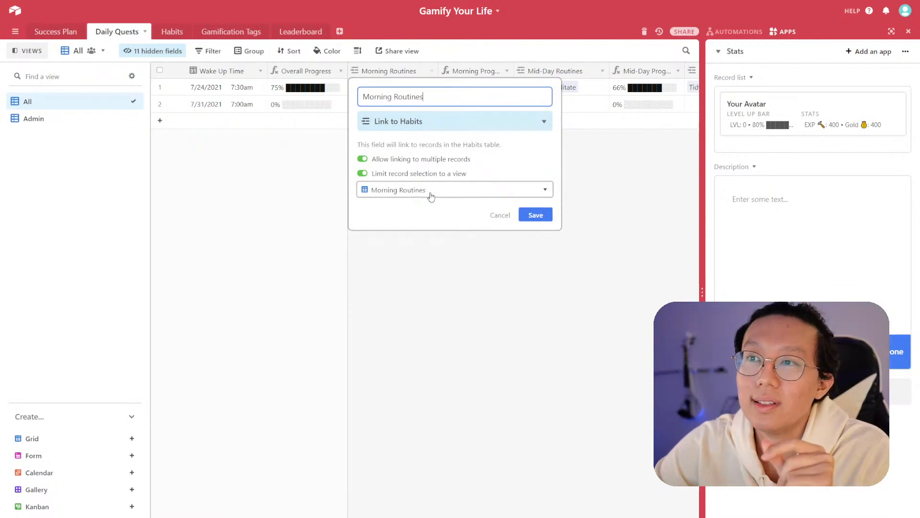
{"action": "left_click", "coordinate": [499, 215]}
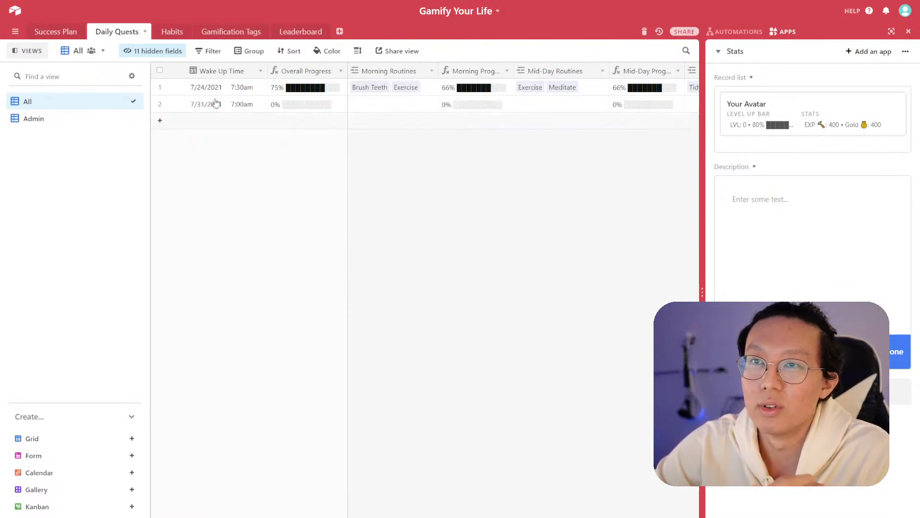
- Review the filters of the Habits table's Morning Routines view, then return to the All view
{"action": "left_click", "coordinate": [171, 32]}
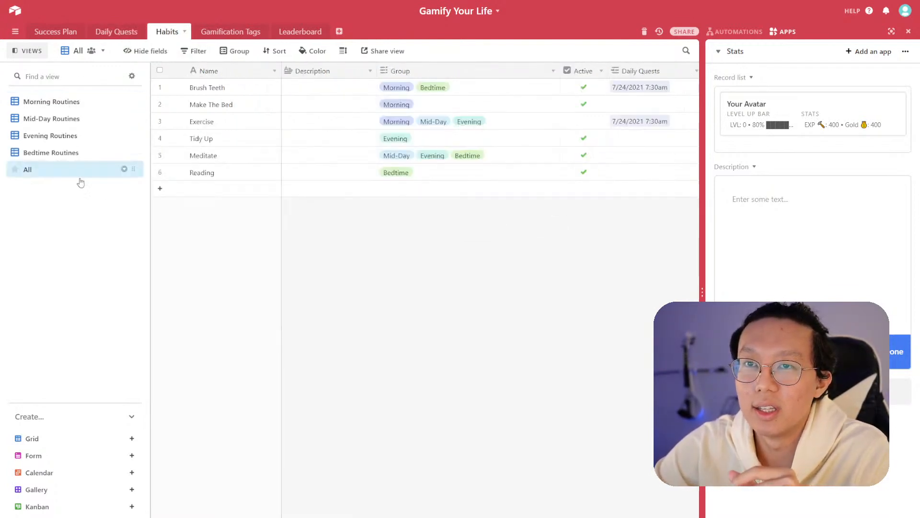
{"action": "left_click", "coordinate": [73, 107]}
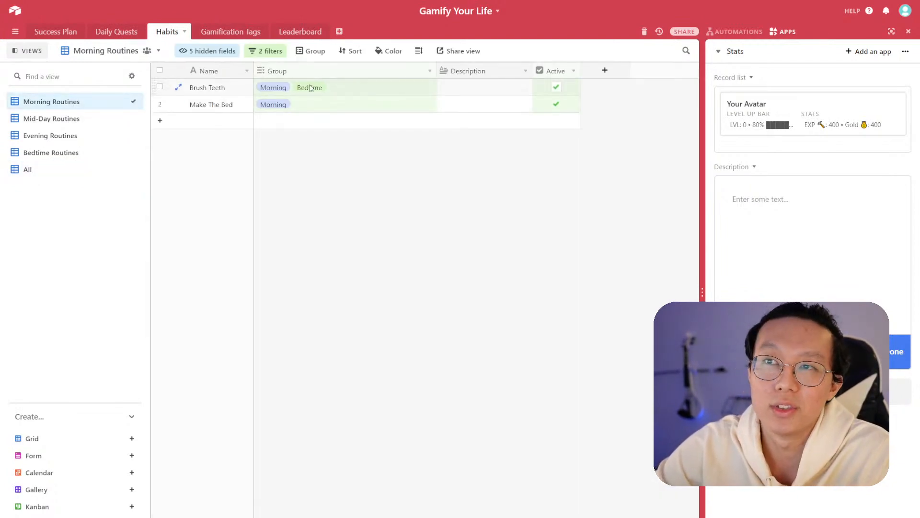
{"action": "left_click", "coordinate": [265, 51]}
{"action": "left_click", "coordinate": [415, 222]}
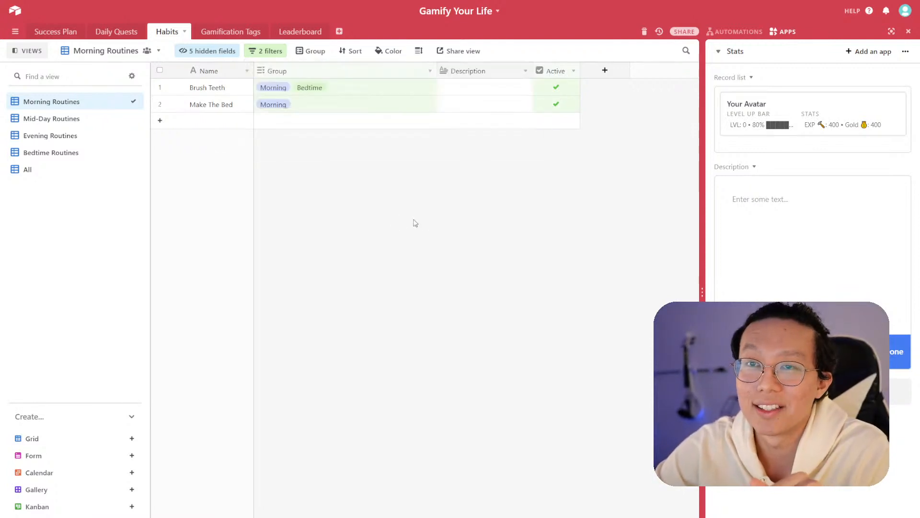
{"action": "left_click", "coordinate": [29, 171]}
- Reactivate the Exercise habit and add the Morning group back to the Meditate habit
{"action": "left_click", "coordinate": [584, 122]}
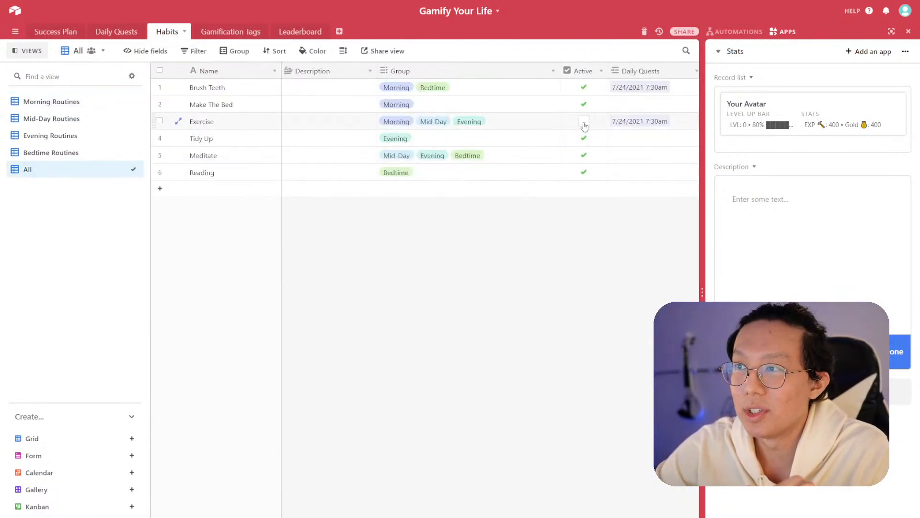
{"action": "left_click", "coordinate": [391, 162]}
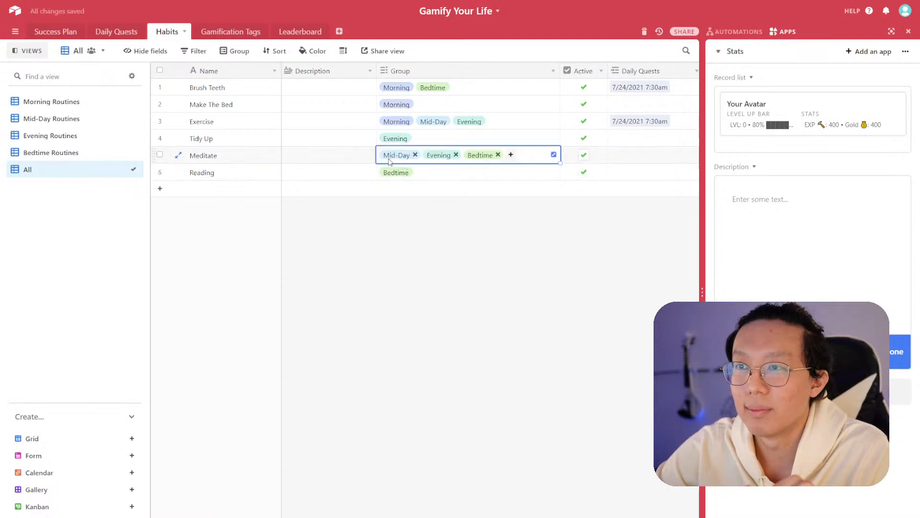
{"action": "left_click", "coordinate": [511, 154]}
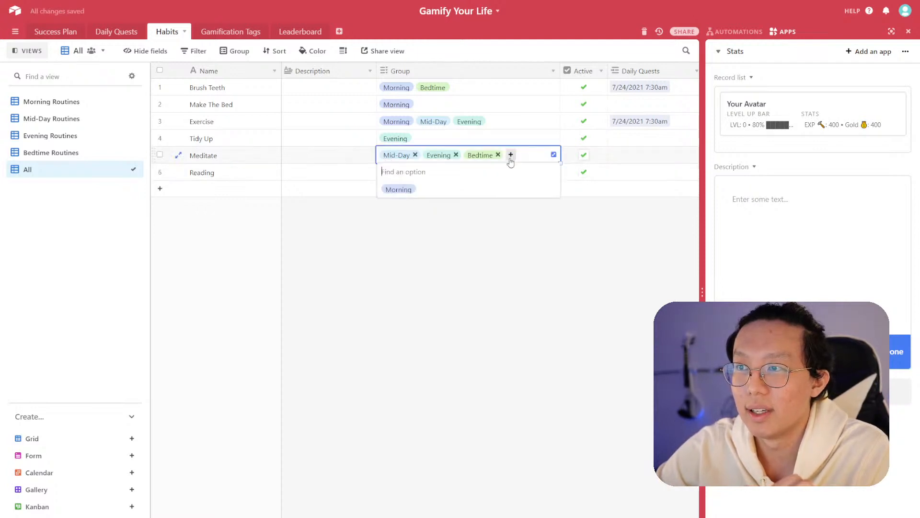
{"action": "left_click", "coordinate": [410, 188]}
{"action": "left_click", "coordinate": [468, 219]}
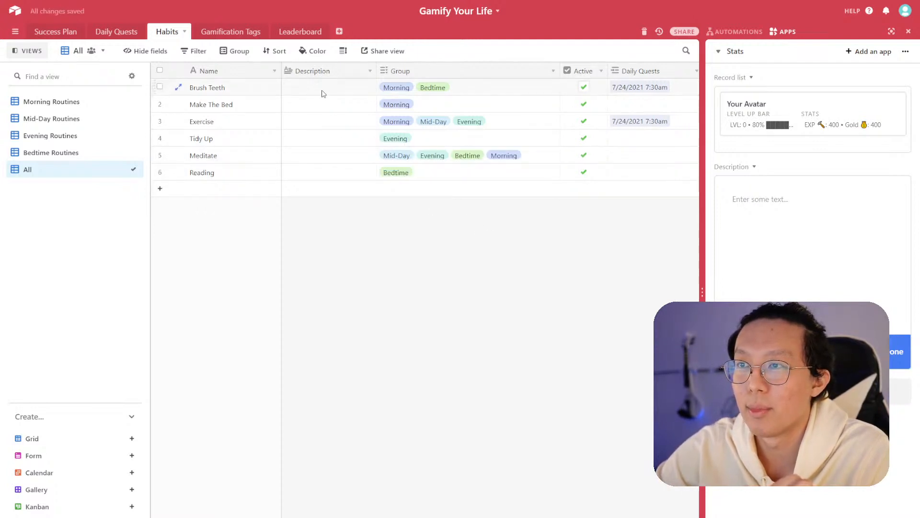
- In Daily Quests, link Brush Teeth to the new quest's Morning Routines
{"action": "left_click", "coordinate": [115, 35]}
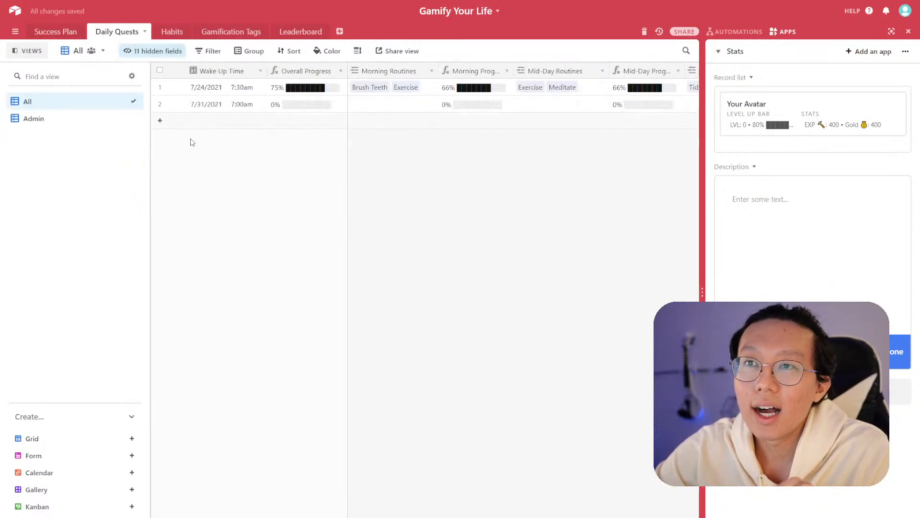
{"action": "left_click", "coordinate": [358, 107]}
{"action": "left_click", "coordinate": [356, 104]}
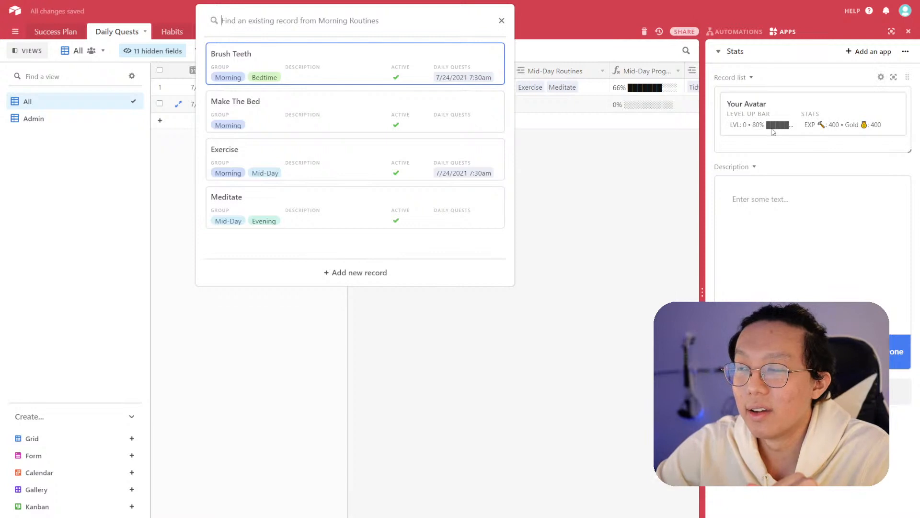
{"action": "left_click", "coordinate": [599, 154]}
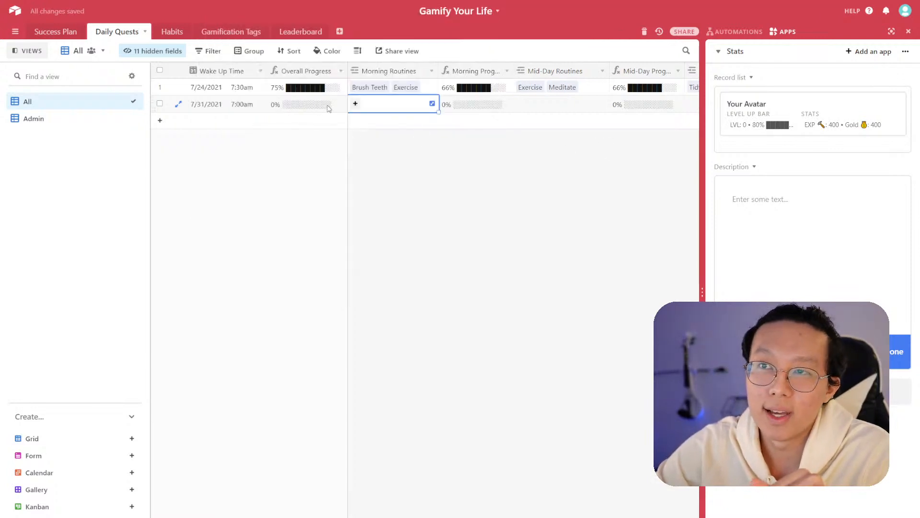
{"action": "left_click", "coordinate": [356, 104]}
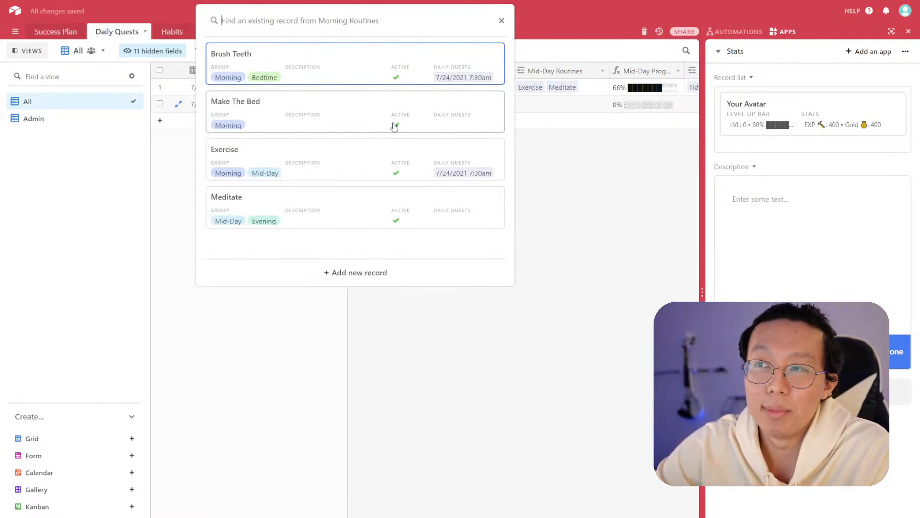
{"action": "left_click", "coordinate": [364, 76]}
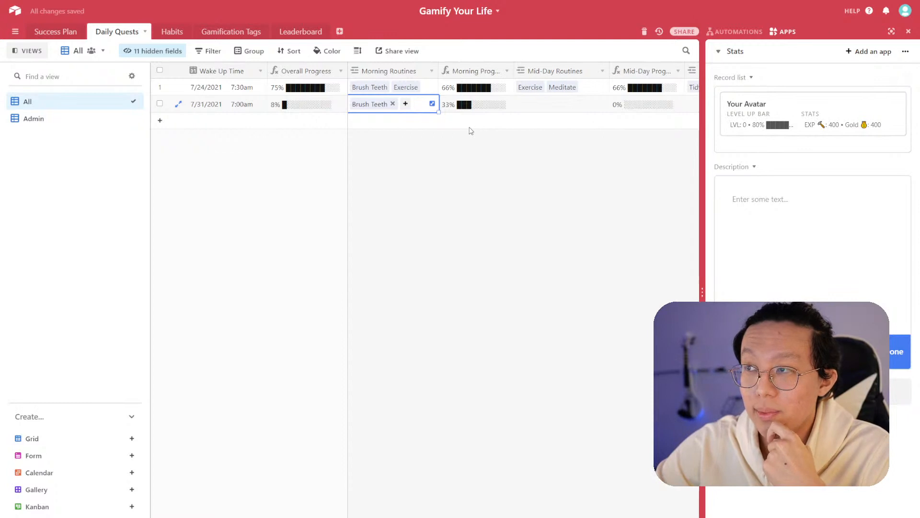
- Link Exercise and Meditate to the new quest's Morning Routines
{"action": "left_click", "coordinate": [405, 104]}
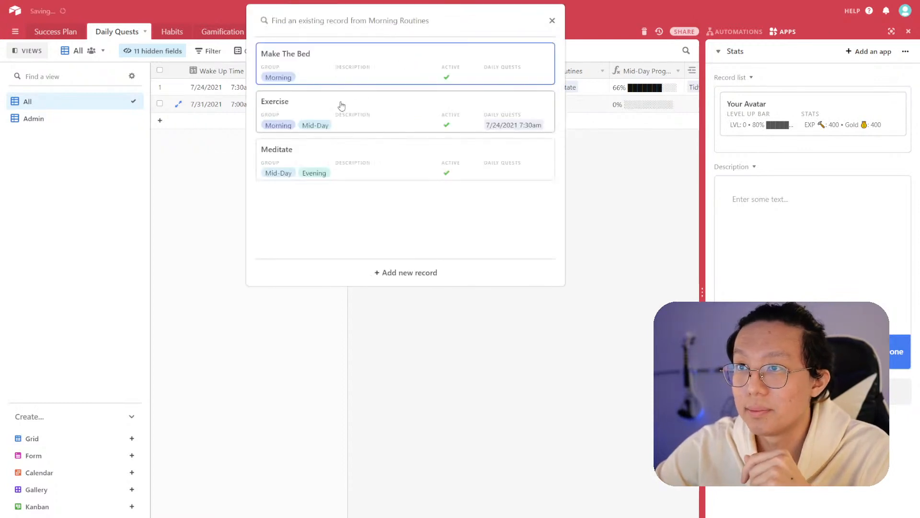
{"action": "left_click", "coordinate": [307, 108]}
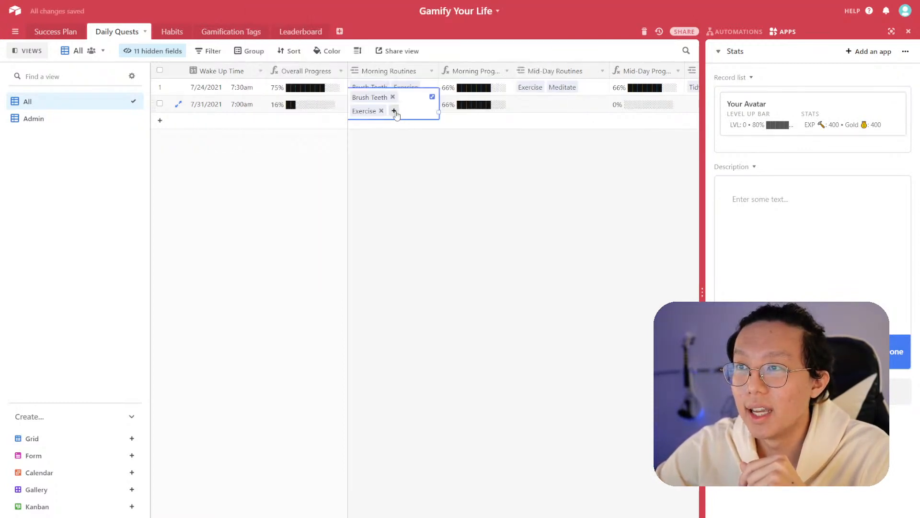
{"action": "left_click", "coordinate": [394, 111]}
{"action": "left_click", "coordinate": [350, 115]}
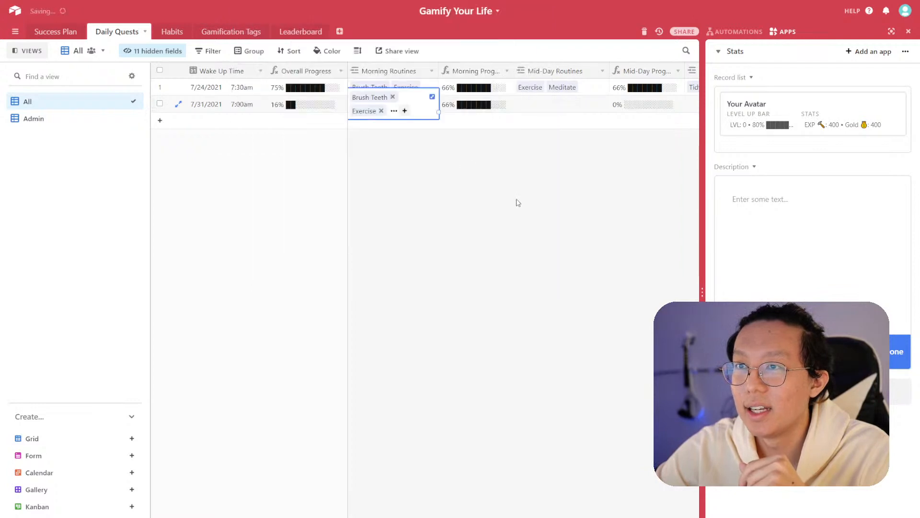
{"action": "left_click", "coordinate": [518, 202]}
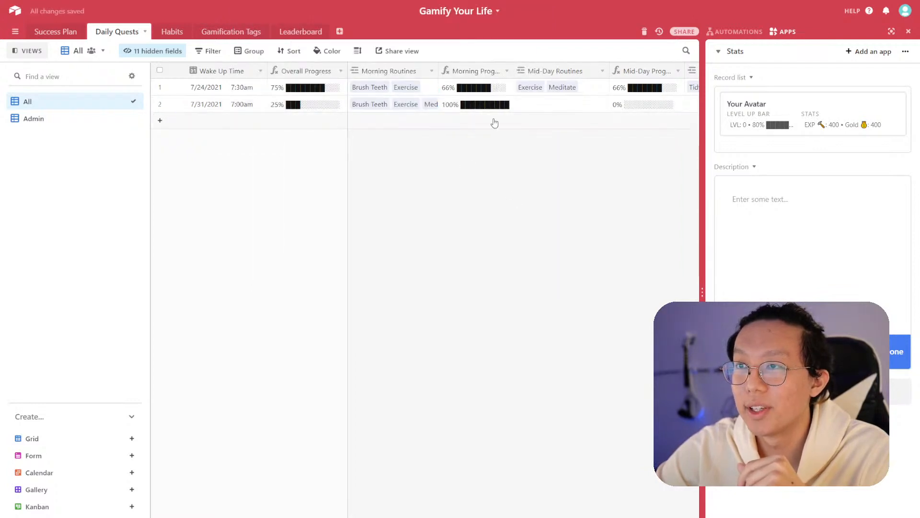
- Link Meditate to the new quest's Mid-Day Routines
{"action": "left_click", "coordinate": [545, 105]}
{"action": "left_click", "coordinate": [521, 104]}
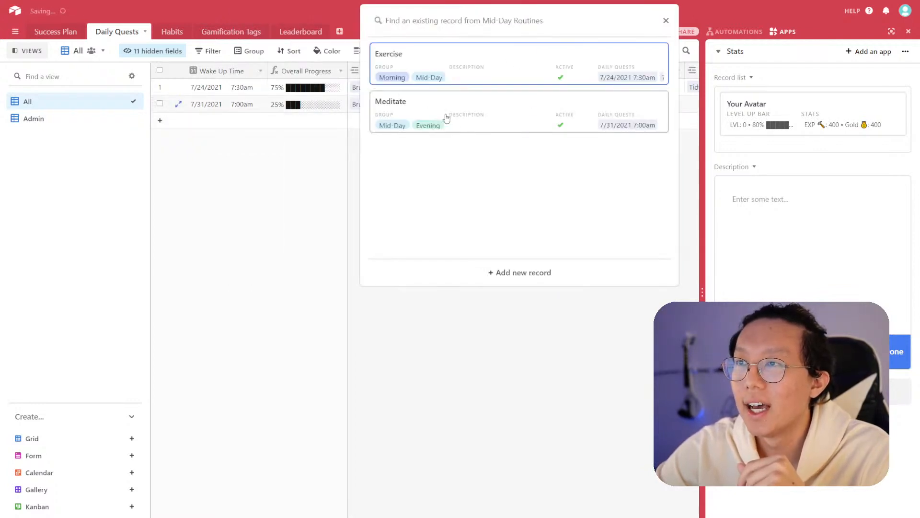
{"action": "left_click", "coordinate": [467, 117]}
{"action": "left_click", "coordinate": [577, 162]}
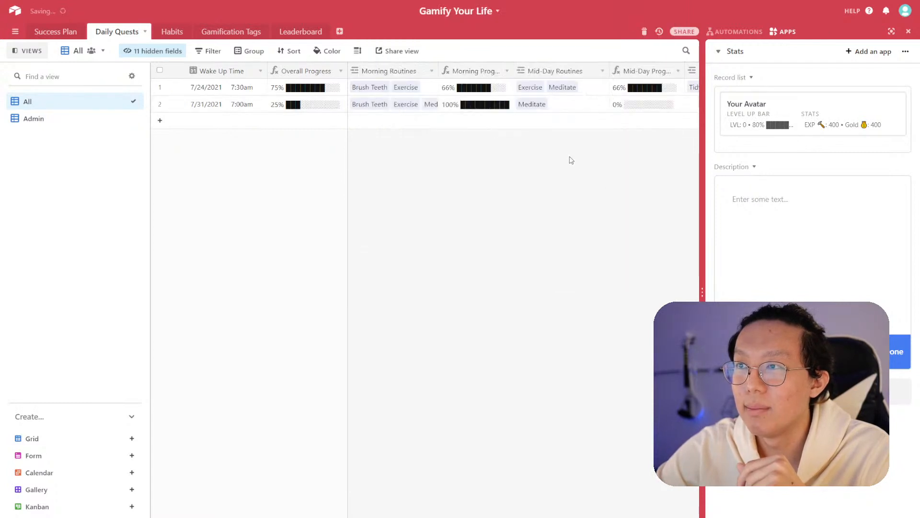
{"action": "left_click", "coordinate": [563, 104]}
{"action": "scroll", "coordinate": [493, 103], "scroll_direction": "right", "scroll_amount": 3}
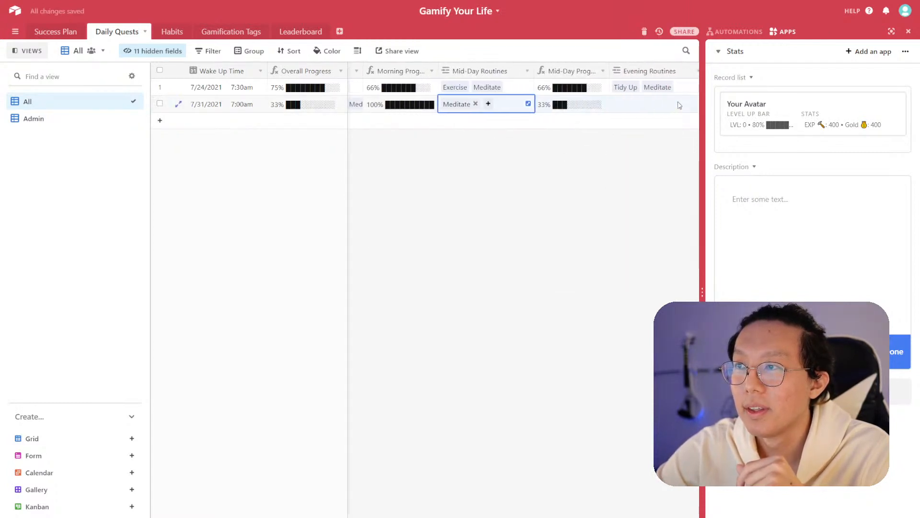
- Link Tidy Up to the new quest's Evening Routines
{"action": "left_click", "coordinate": [592, 106]}
{"action": "left_click", "coordinate": [591, 107]}
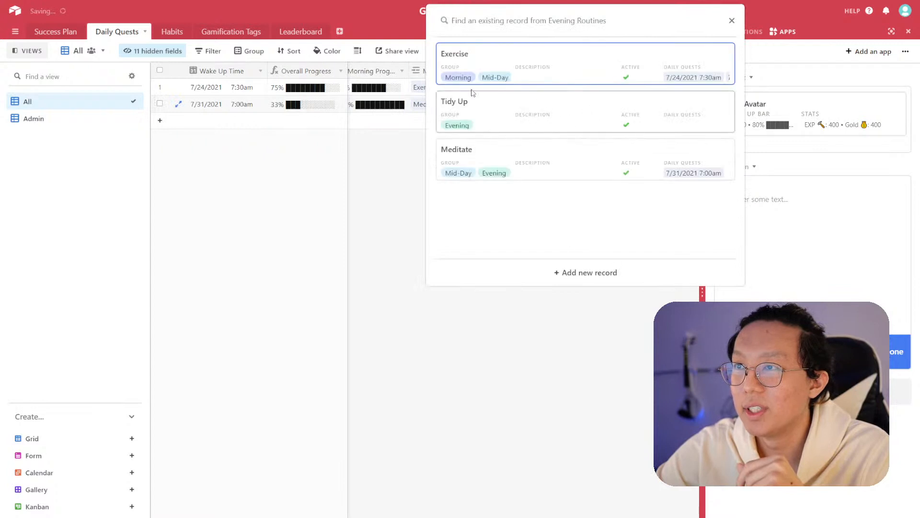
{"action": "left_click", "coordinate": [500, 117]}
{"action": "scroll", "coordinate": [604, 109], "scroll_direction": "right", "scroll_amount": 4}
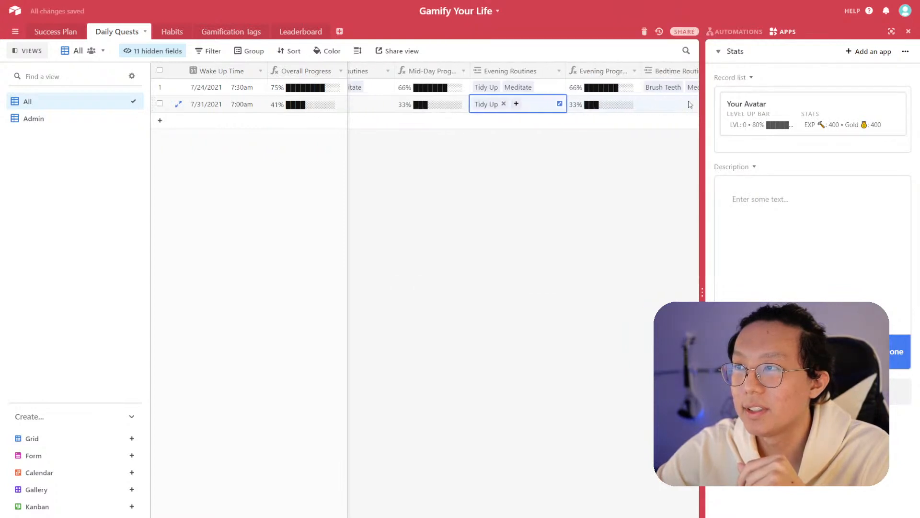
- Link Meditate to the new quest's Bedtime Routines
{"action": "left_click", "coordinate": [599, 106]}
{"action": "left_click", "coordinate": [576, 103]}
{"action": "left_click", "coordinate": [518, 109]}
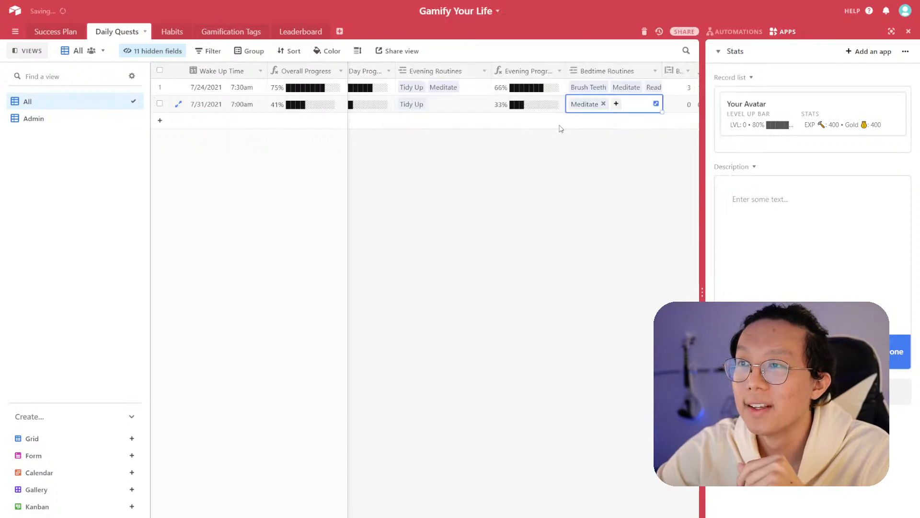
{"action": "key", "text": "Right"}
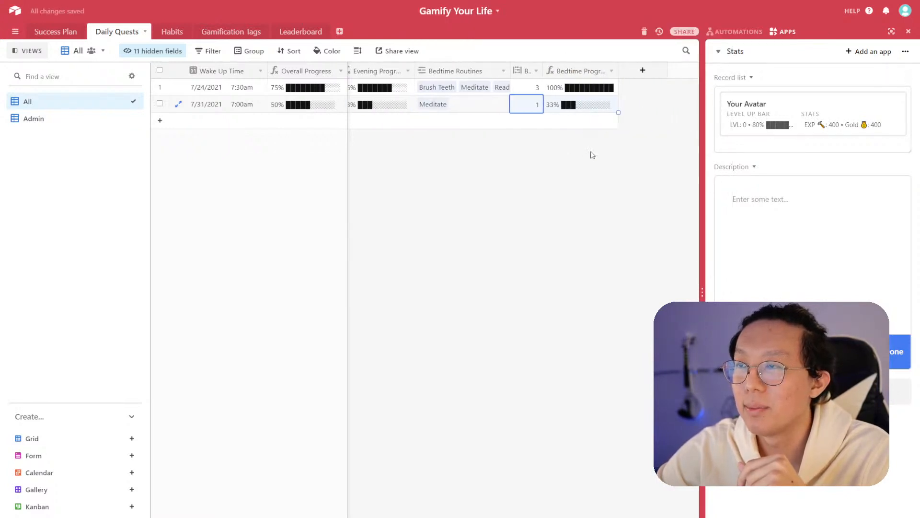
{"action": "left_click", "coordinate": [550, 159]}
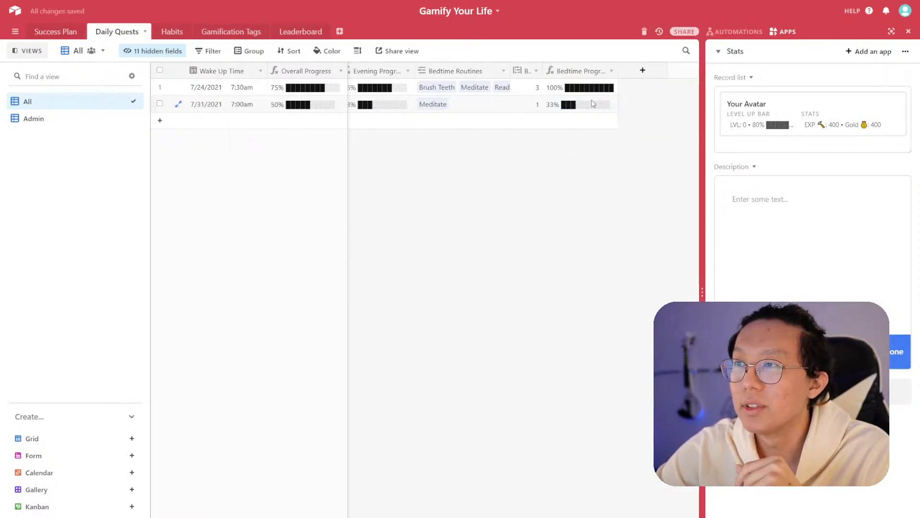
- Hide the narrow B… count field next to Bedtime Routines in the All view
{"action": "left_click", "coordinate": [487, 105]}
{"action": "scroll", "coordinate": [401, 112], "scroll_direction": "left", "scroll_amount": 1}
{"action": "scroll", "coordinate": [400, 113], "scroll_direction": "left", "scroll_amount": 4}
{"action": "left_click", "coordinate": [465, 104]}
{"action": "scroll", "coordinate": [691, 103], "scroll_direction": "right", "scroll_amount": 1}
{"action": "scroll", "coordinate": [691, 103], "scroll_direction": "right", "scroll_amount": 4}
{"action": "left_click", "coordinate": [536, 71]}
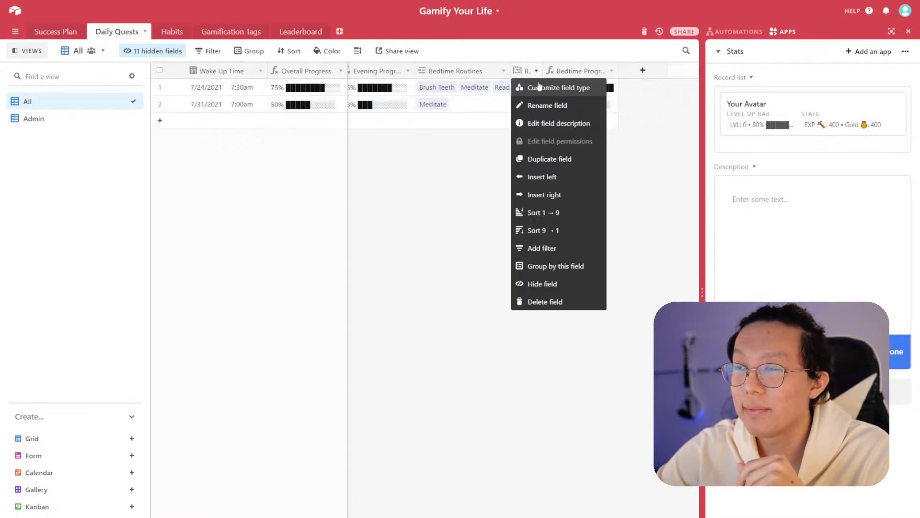
{"action": "left_click", "coordinate": [549, 284]}
{"action": "left_click", "coordinate": [472, 104]}
{"action": "scroll", "coordinate": [473, 104], "scroll_direction": "left", "scroll_amount": 6}
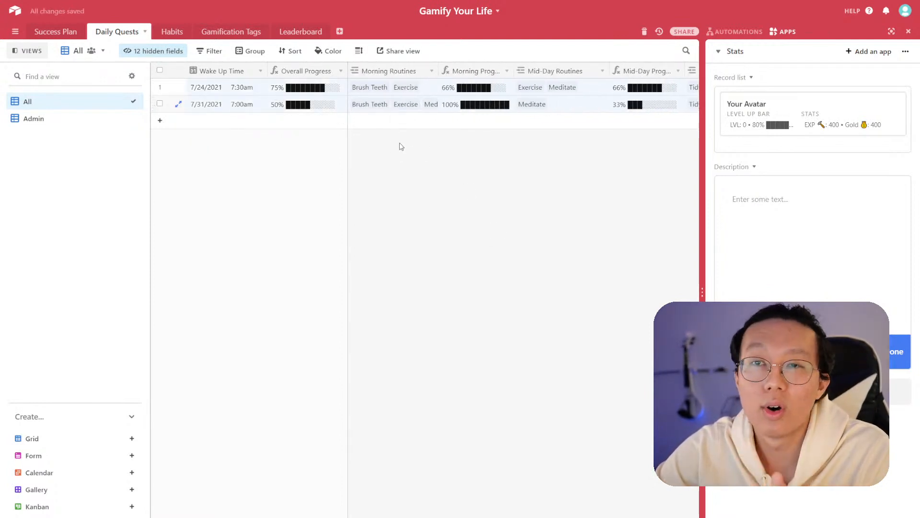
- Duplicate the All view of Daily Quests and rename the copy Morning Routines
{"action": "right_click", "coordinate": [86, 108]}
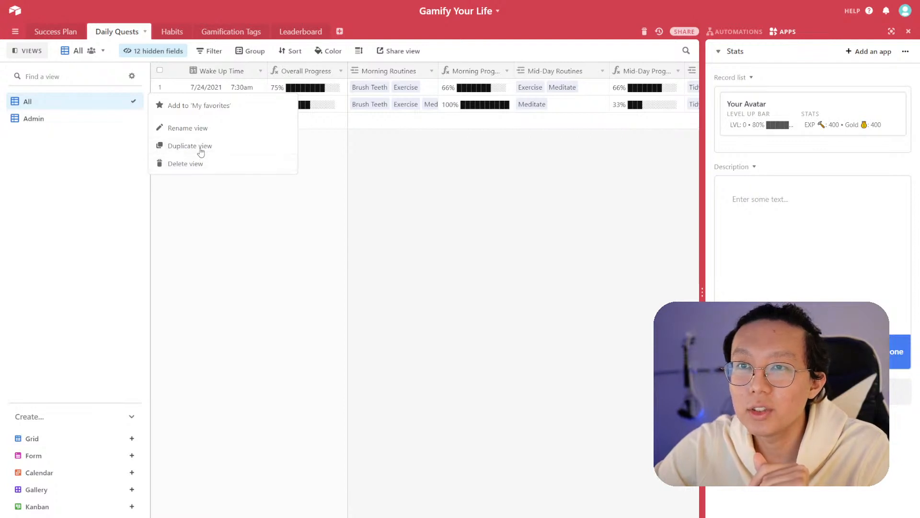
{"action": "left_click", "coordinate": [203, 145]}
{"action": "left_click_drag", "start_coordinate": [141, 123], "coordinate": [97, 106]}
{"action": "double_click", "coordinate": [41, 105]}
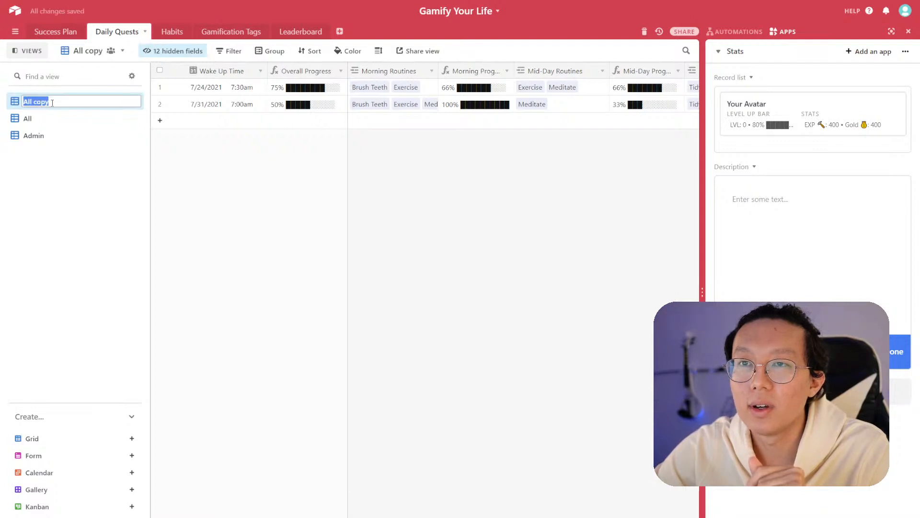
{"action": "type", "text": "Morning"}
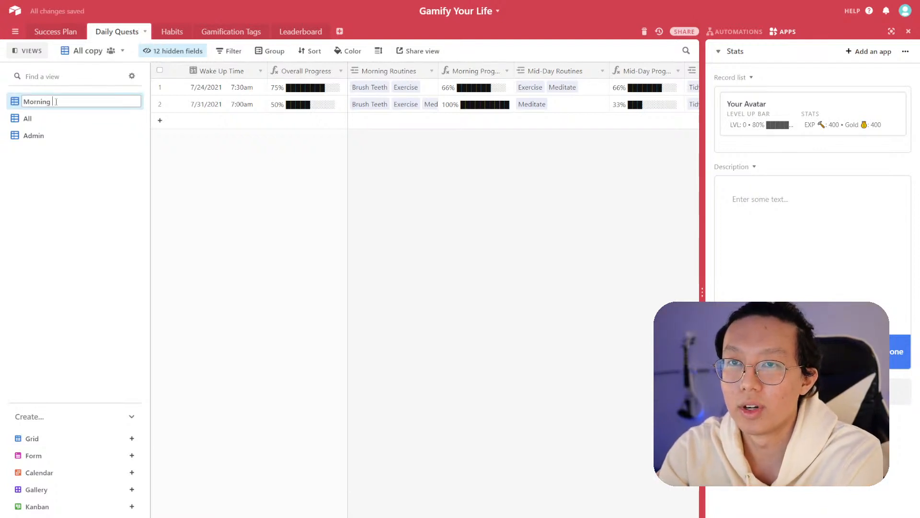
{"action": "type", "text": " Routines"}
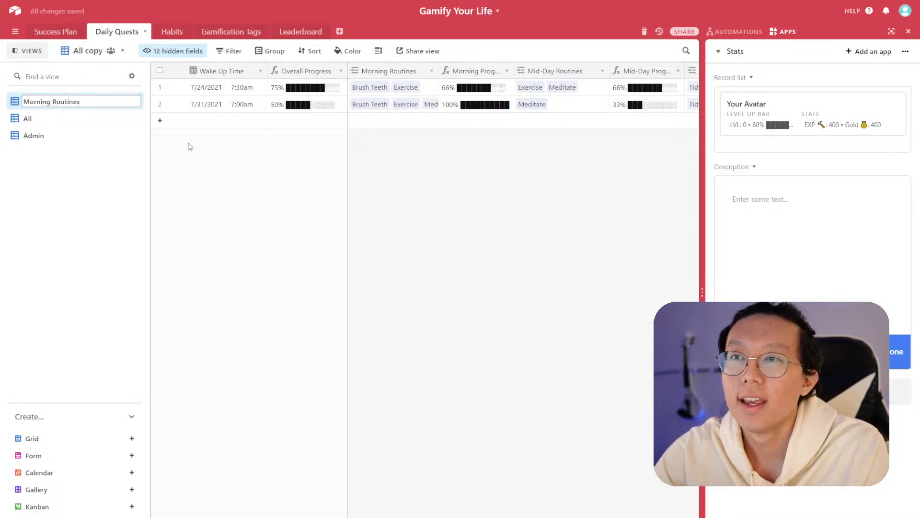
{"action": "key", "text": "Return"}
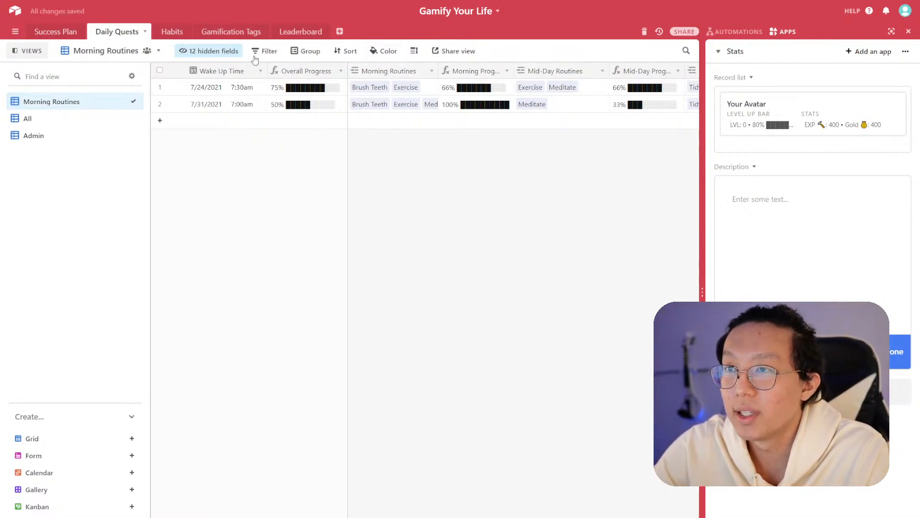
- Hide the Mid-Day, Evening and Bedtime routine and progress fields in the Morning Routines view
{"action": "left_click", "coordinate": [227, 53]}
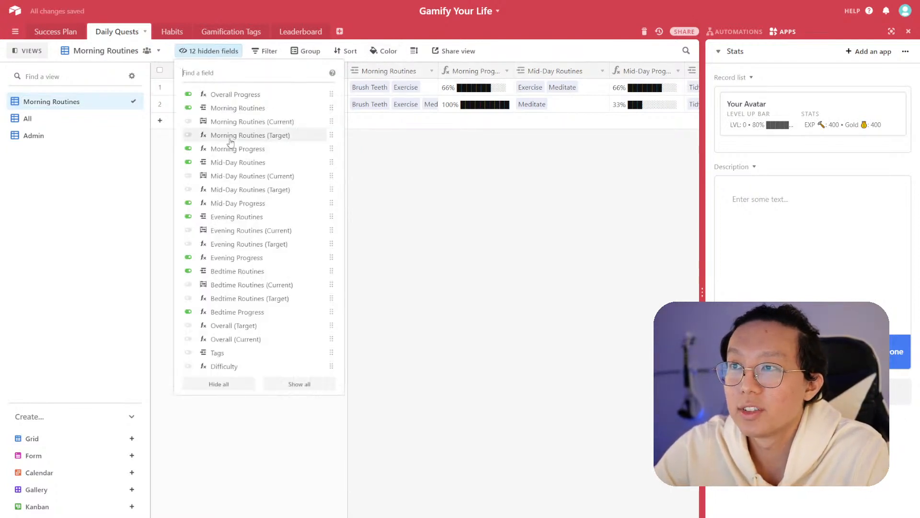
{"action": "left_click", "coordinate": [188, 204]}
{"action": "left_click", "coordinate": [189, 216]}
{"action": "left_click", "coordinate": [188, 162]}
{"action": "left_click", "coordinate": [188, 258]}
{"action": "left_click", "coordinate": [188, 271]}
{"action": "left_click", "coordinate": [189, 311]}
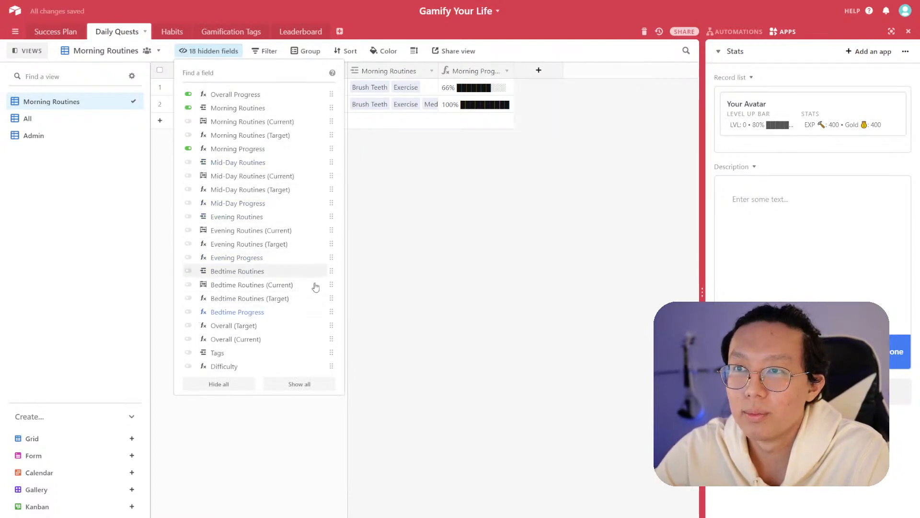
{"action": "left_click", "coordinate": [425, 350]}
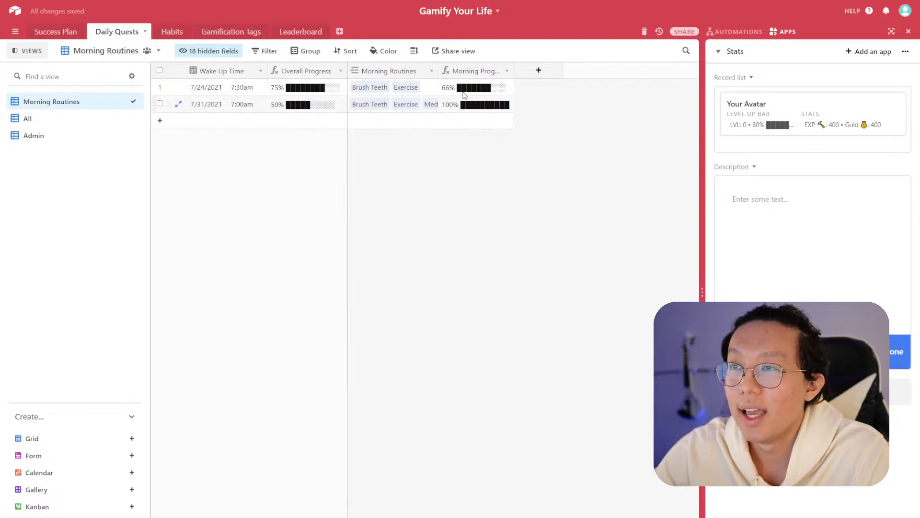
- Move Morning Progress before Morning Routines and extend the frozen columns to include it
{"action": "left_click_drag", "start_coordinate": [473, 72], "coordinate": [353, 74]}
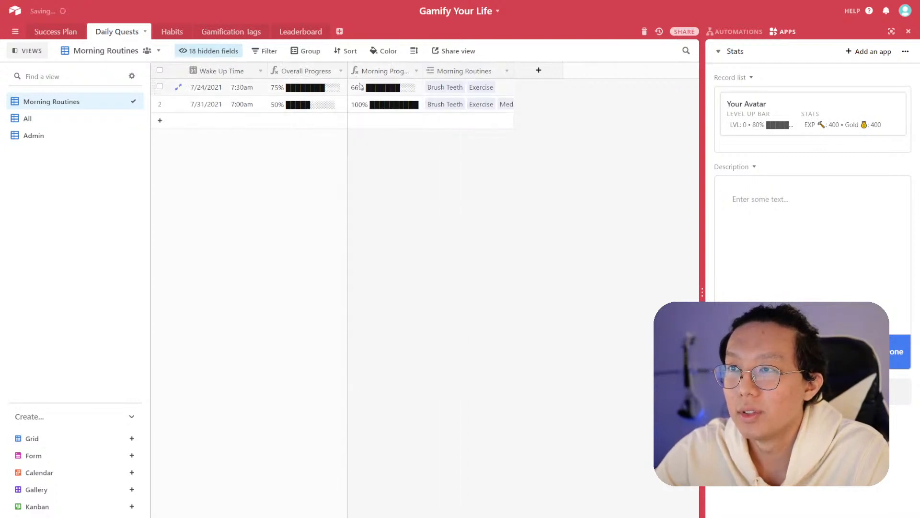
{"action": "left_click_drag", "start_coordinate": [347, 166], "coordinate": [423, 166]}
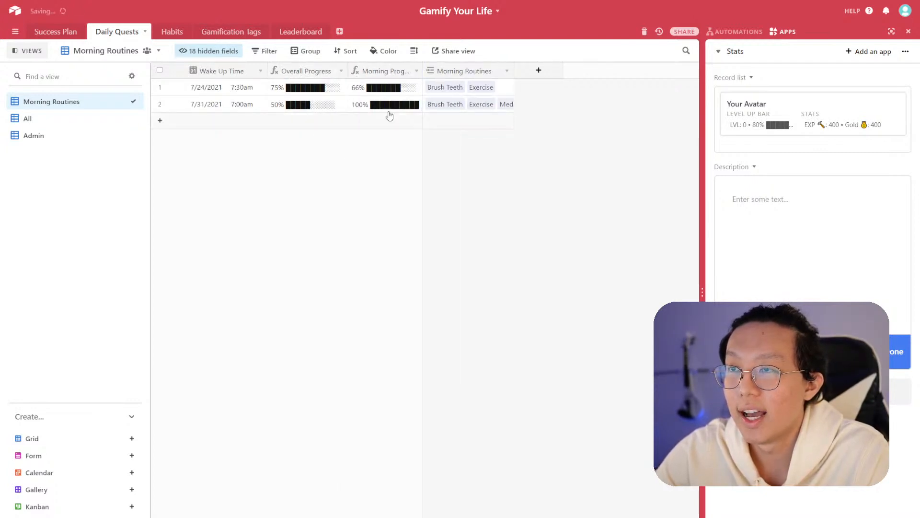
- Widen the Morning Progress and Morning Routines columns
{"action": "left_click_drag", "start_coordinate": [423, 66], "coordinate": [449, 67]}
{"action": "left_click", "coordinate": [317, 87]}
{"action": "left_click_drag", "start_coordinate": [314, 72], "coordinate": [176, 74]}
{"action": "mouse_move", "coordinate": [308, 74]}
{"action": "left_mouse_down"}
{"action": "mouse_move", "coordinate": [266, 73]}
{"action": "mouse_move", "coordinate": [301, 73]}
{"action": "left_mouse_up"}
{"action": "left_click", "coordinate": [329, 86]}
{"action": "left_click", "coordinate": [362, 179]}
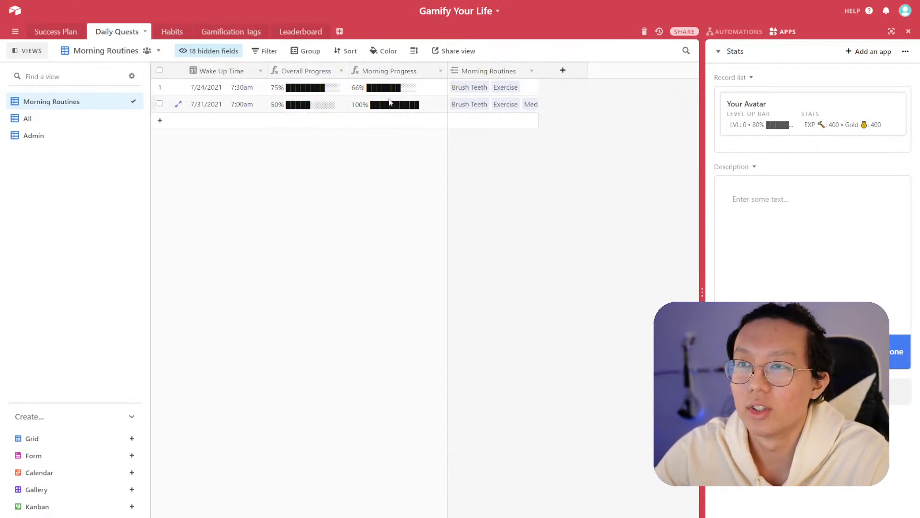
{"action": "left_click_drag", "start_coordinate": [538, 71], "coordinate": [663, 71]}
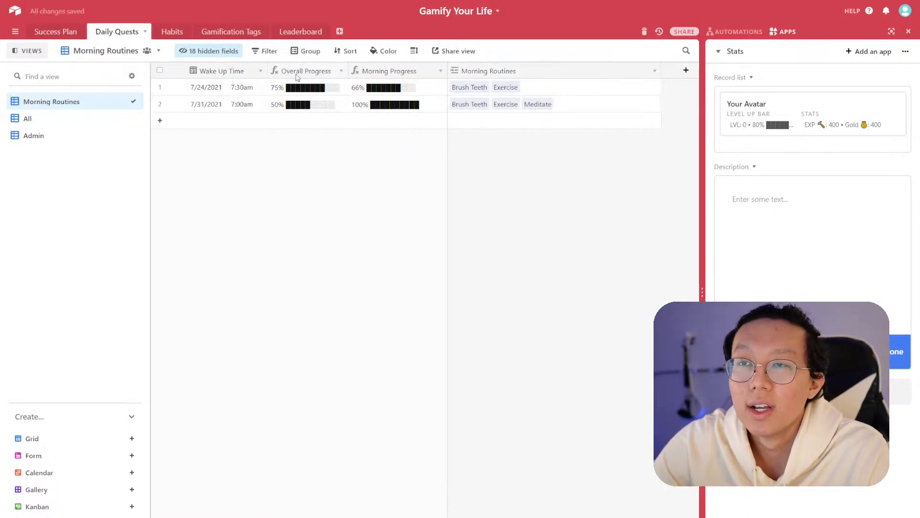
- Filter the view to records where Wake Up Time is on or after today
{"action": "left_click", "coordinate": [265, 51]}
{"action": "left_click", "coordinate": [282, 90]}
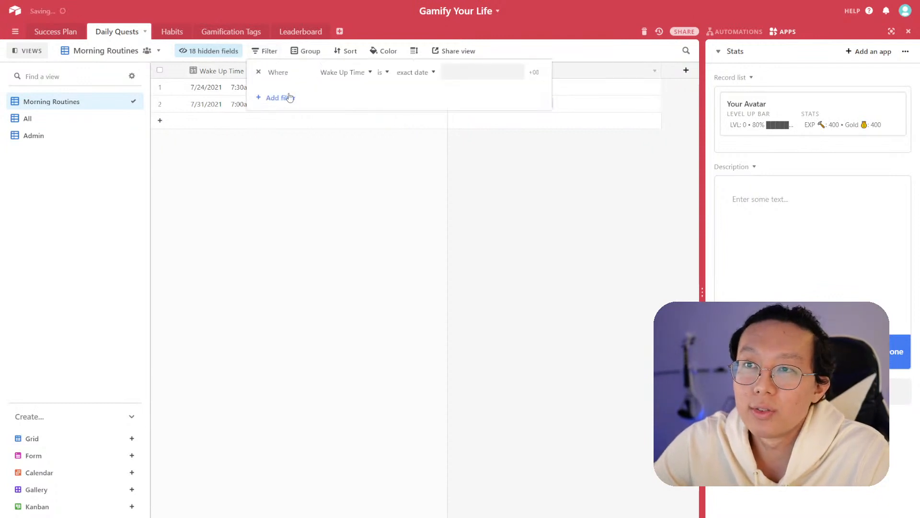
{"action": "left_click", "coordinate": [425, 75]}
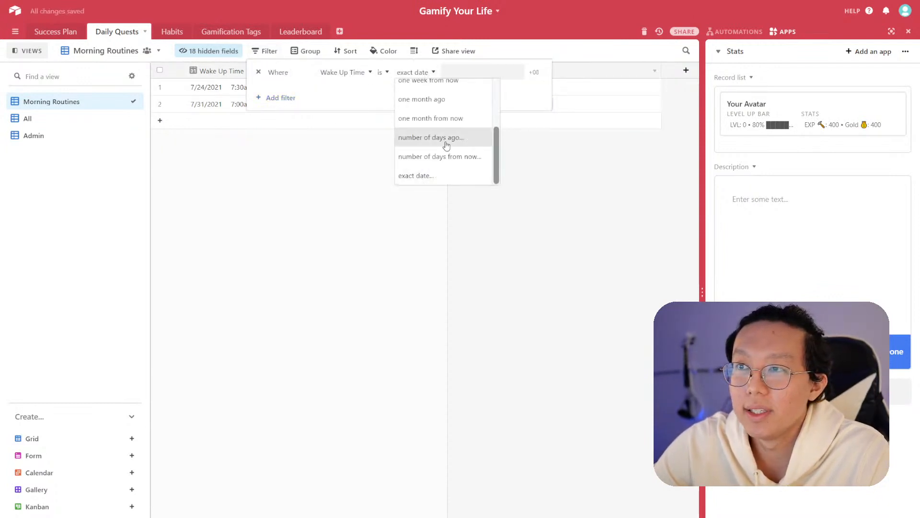
{"action": "scroll", "coordinate": [452, 150], "scroll_direction": "up", "scroll_amount": 5}
{"action": "scroll", "coordinate": [454, 150], "scroll_direction": "down", "scroll_amount": 1}
{"action": "scroll", "coordinate": [431, 127], "scroll_direction": "up", "scroll_amount": 1}
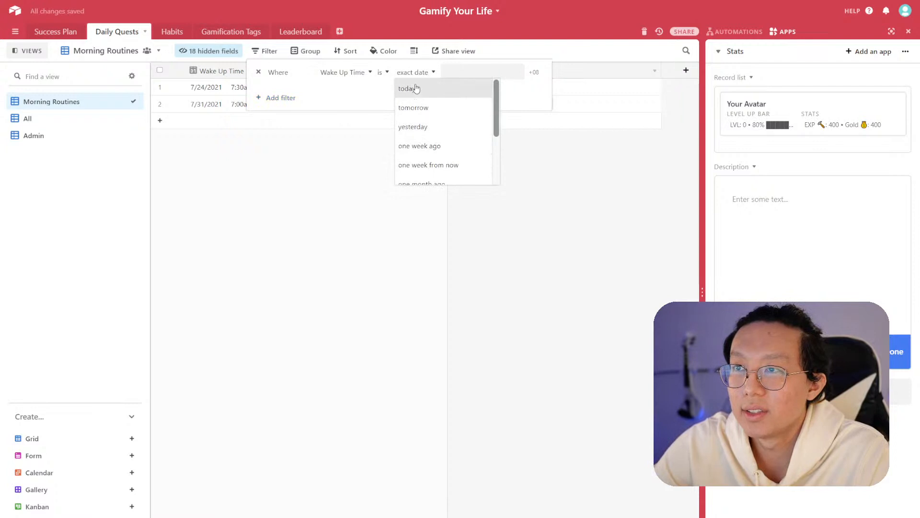
{"action": "left_click", "coordinate": [381, 73]}
{"action": "left_click", "coordinate": [381, 73]}
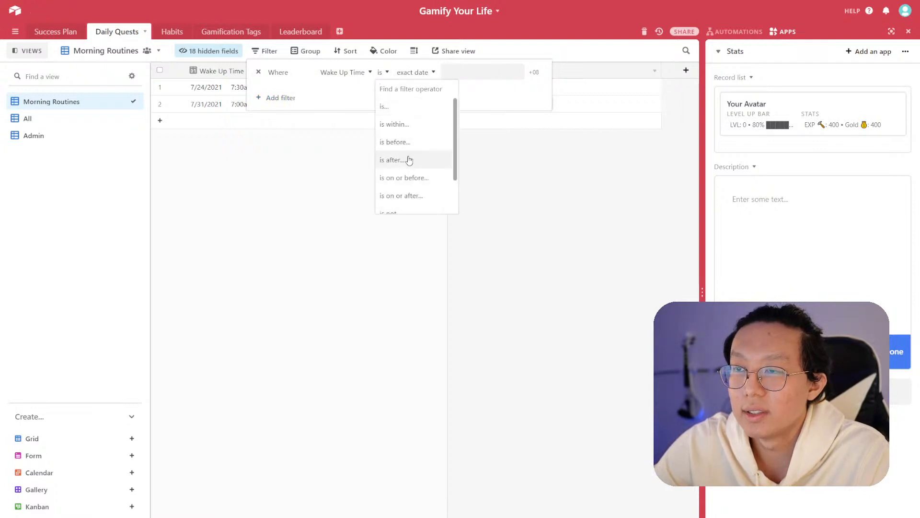
{"action": "left_click", "coordinate": [410, 178]}
{"action": "left_click", "coordinate": [411, 194]}
{"action": "left_click", "coordinate": [445, 74]}
{"action": "scroll", "coordinate": [469, 162], "scroll_direction": "up", "scroll_amount": 3}
{"action": "left_click", "coordinate": [468, 88]}
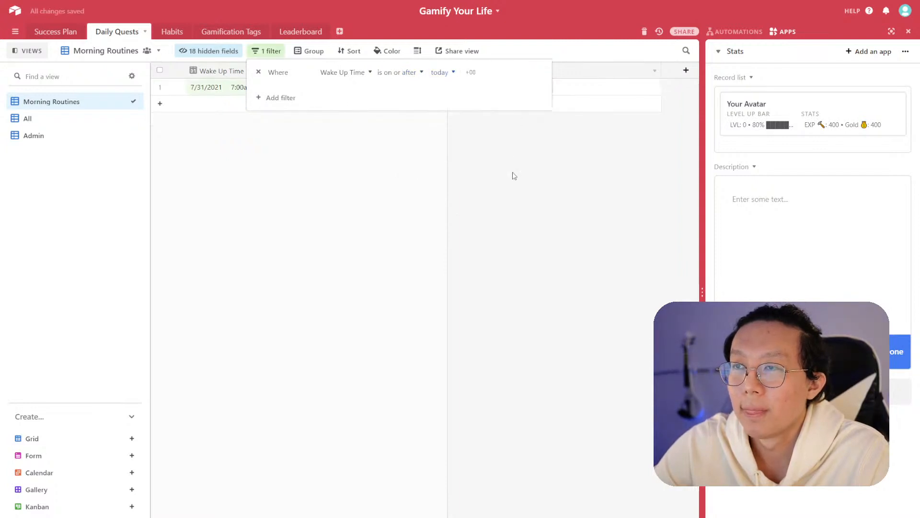
{"action": "left_click", "coordinate": [514, 175]}
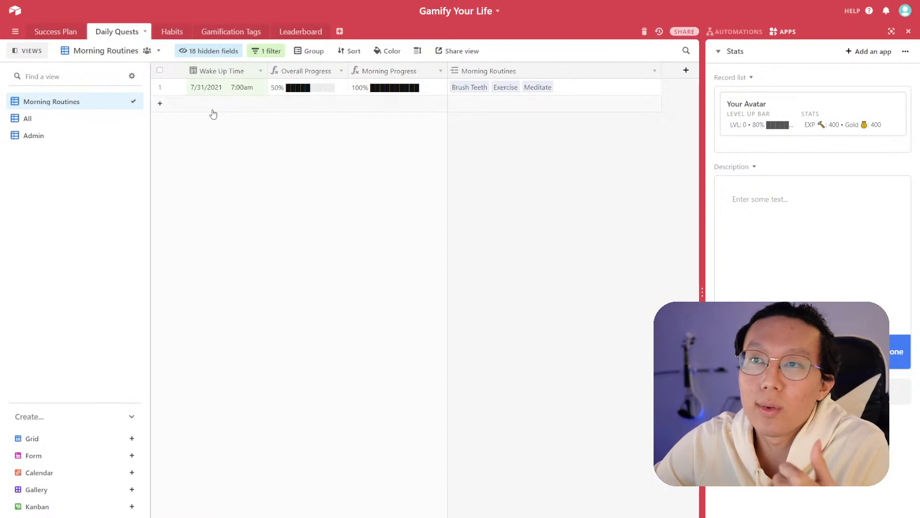
- Add a test record dated 7/31/2021, then delete it
{"action": "left_click", "coordinate": [239, 111]}
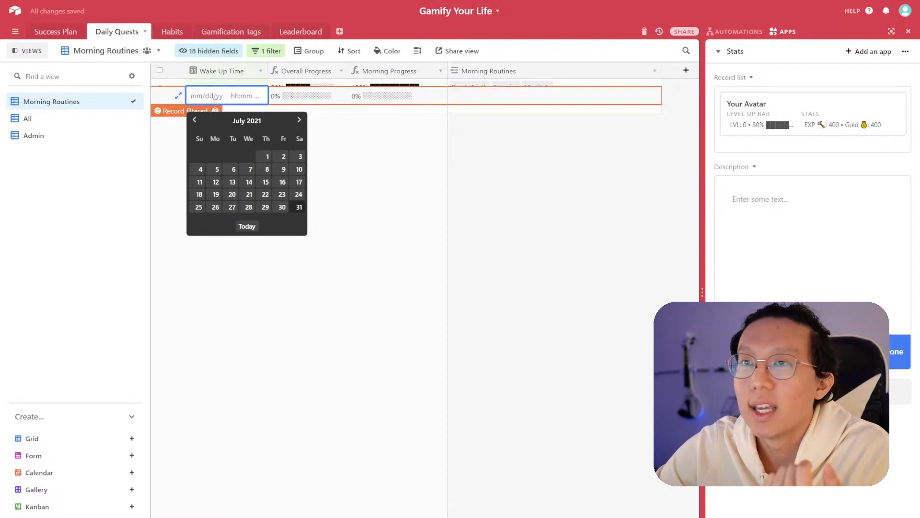
{"action": "left_click", "coordinate": [299, 207]}
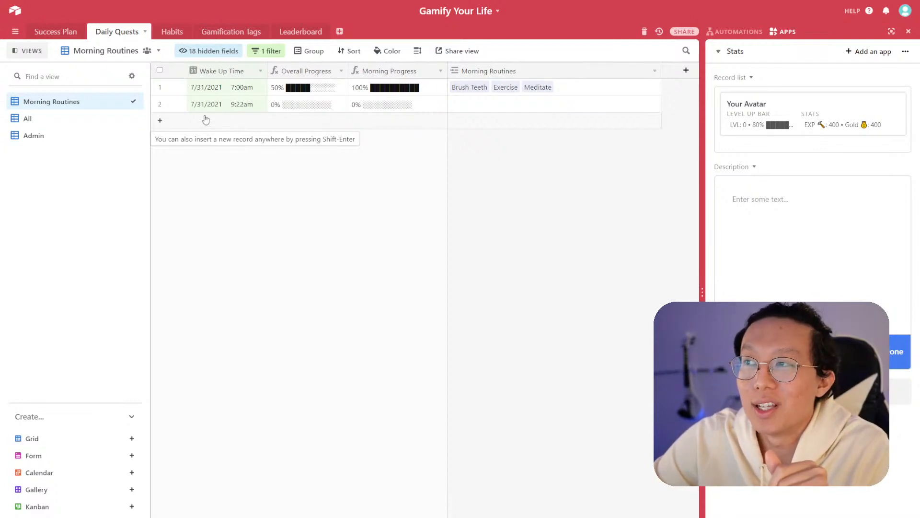
{"action": "right_click", "coordinate": [172, 104]}
{"action": "left_click", "coordinate": [205, 218]}
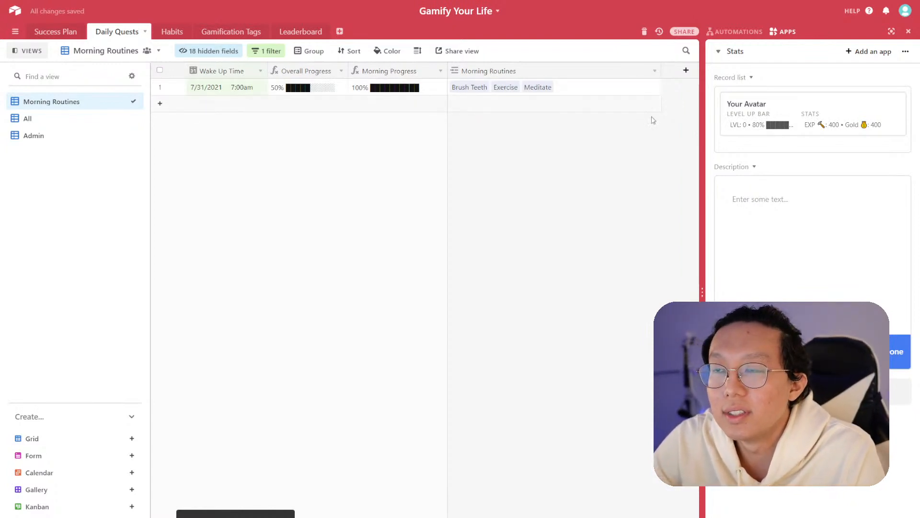
- Open the Your Avatar card on the Leaderboard and review its linked gamification tags
{"action": "left_click", "coordinate": [297, 32]}
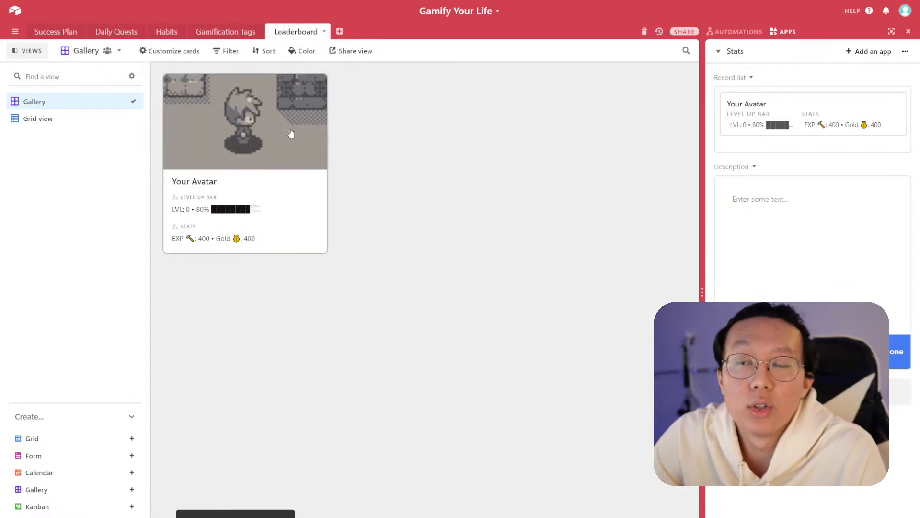
{"action": "left_click", "coordinate": [303, 185]}
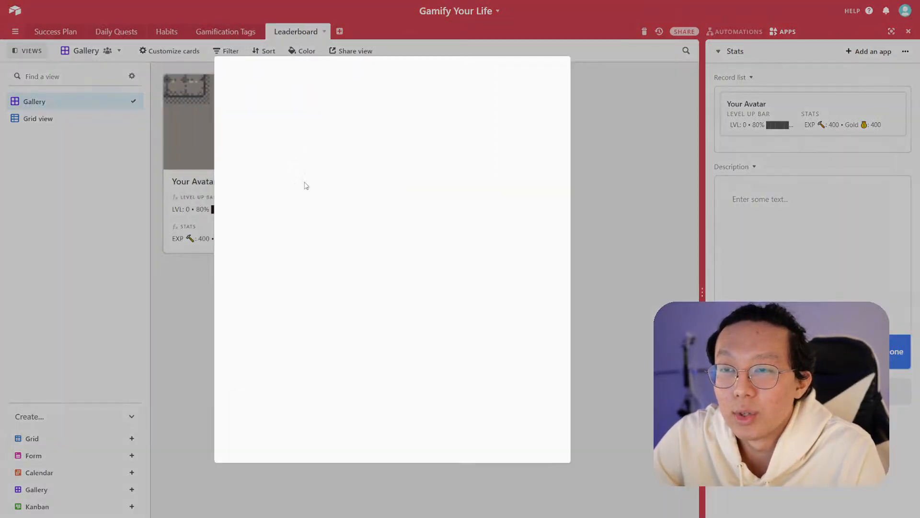
{"action": "scroll", "coordinate": [395, 217], "scroll_direction": "down", "scroll_amount": 2}
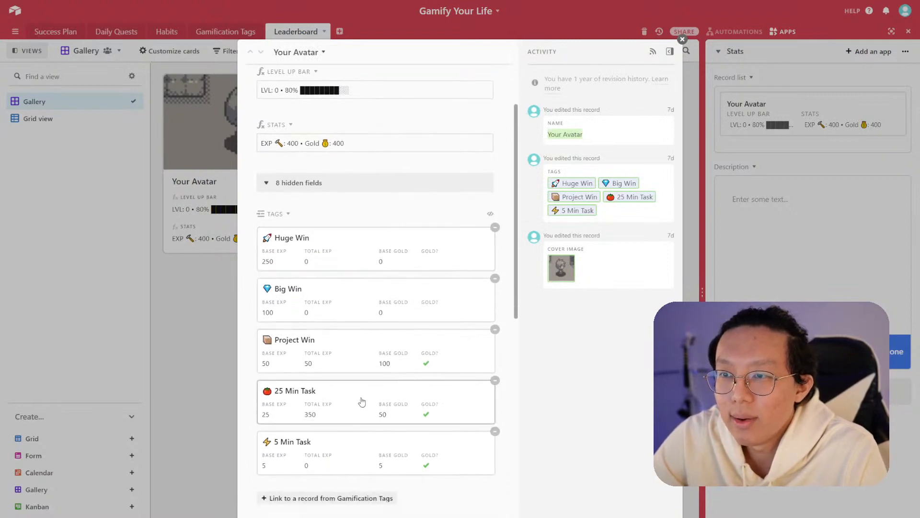
{"action": "key", "text": "Escape"}
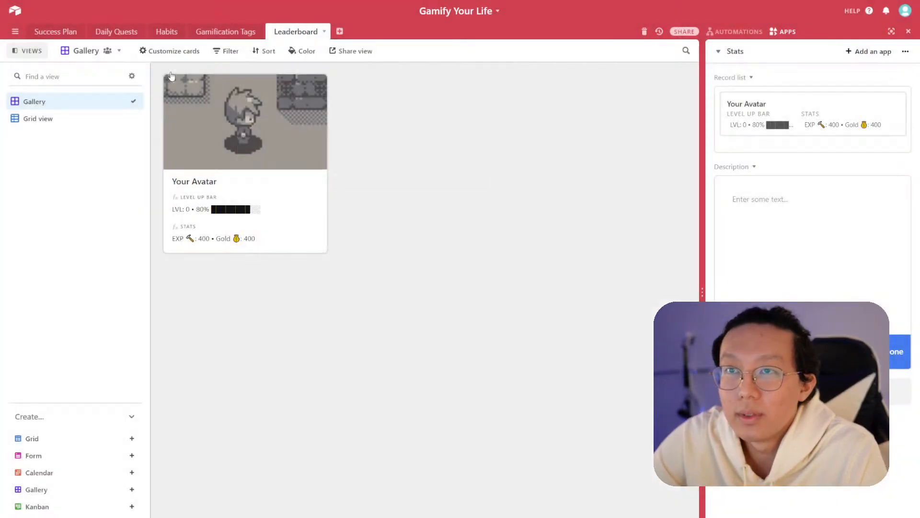
- Return to the Daily Quests Morning Routines view and unhide the Morning Routines (Target) field
{"action": "left_click", "coordinate": [118, 32]}
{"action": "left_click", "coordinate": [54, 143]}
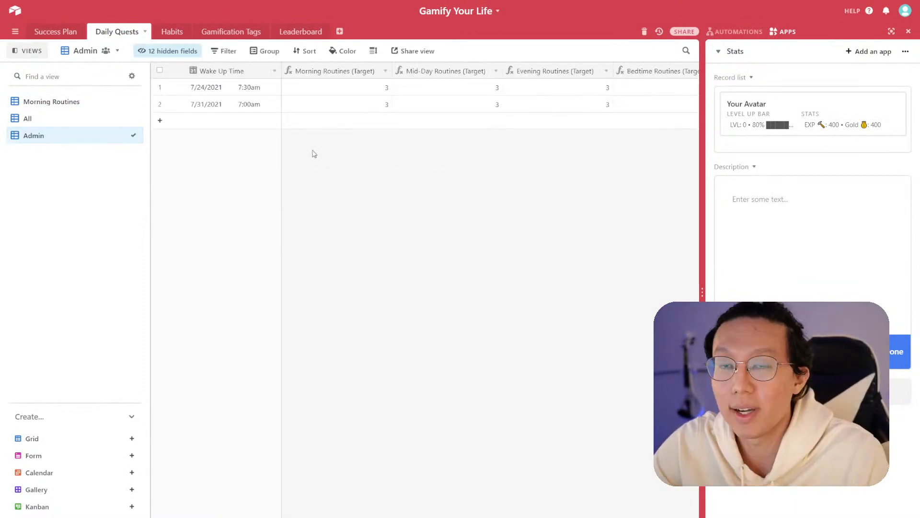
{"action": "left_click", "coordinate": [88, 103]}
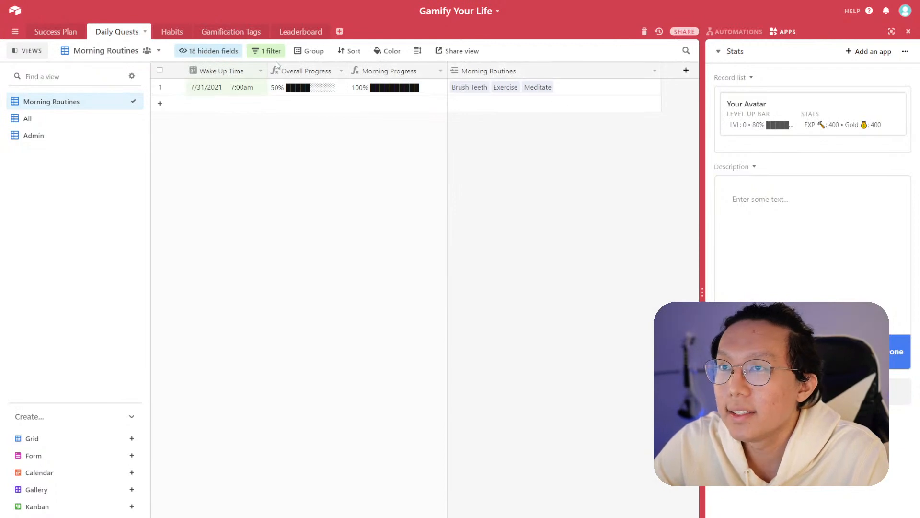
{"action": "left_click", "coordinate": [209, 51]}
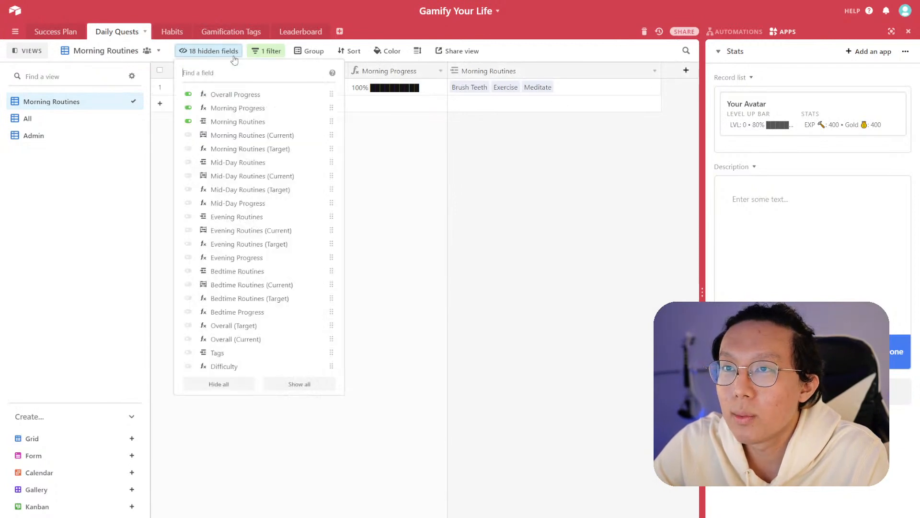
{"action": "left_click", "coordinate": [188, 153]}
{"action": "left_click", "coordinate": [589, 182]}
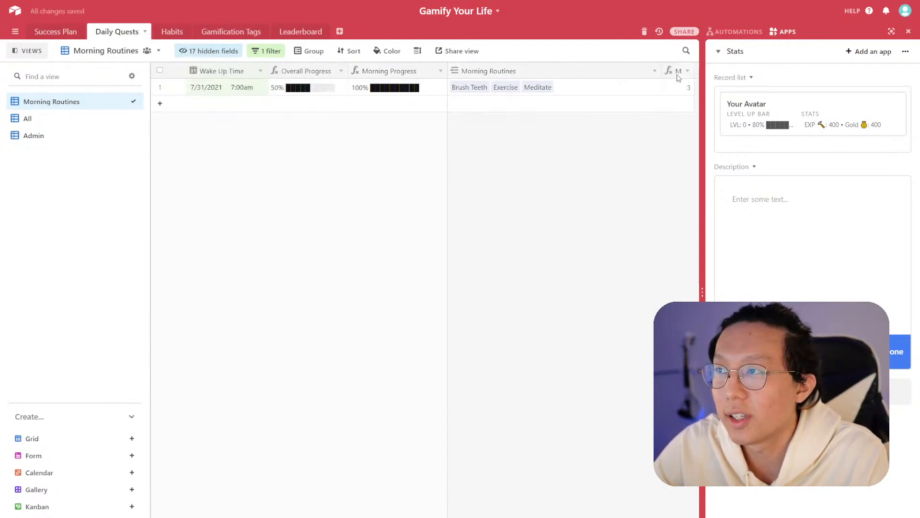
- Narrow the Morning Routines column so the Morning Routines (Target) column fits beside it
{"action": "left_click_drag", "start_coordinate": [635, 71], "coordinate": [633, 71]}
{"action": "left_click", "coordinate": [662, 85]}
{"action": "left_click", "coordinate": [664, 90]}
{"action": "left_click", "coordinate": [622, 155]}
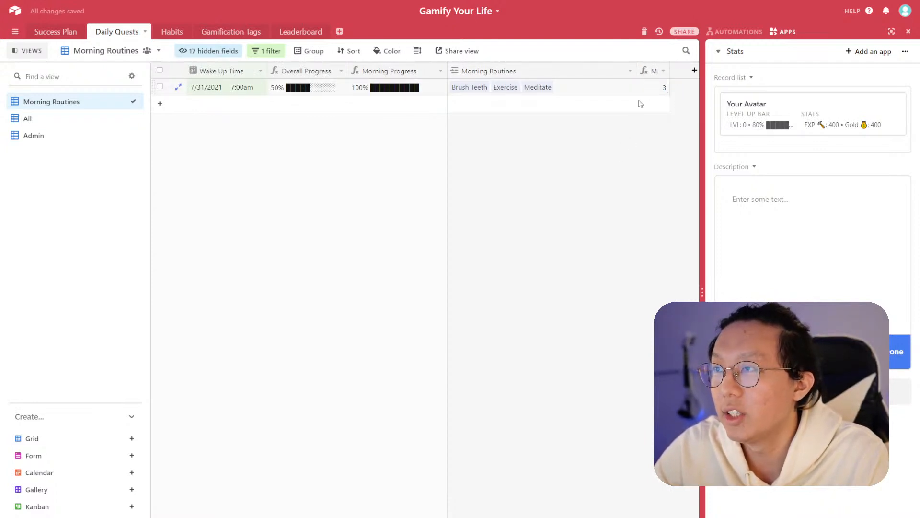
{"action": "left_click", "coordinate": [663, 73]}
{"action": "left_click", "coordinate": [557, 159]}
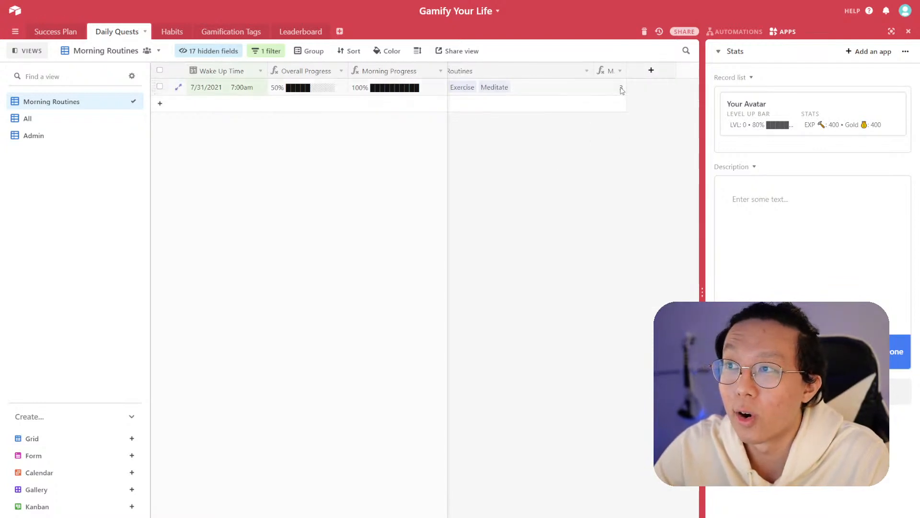
- Remove Meditate from the 7/31/2021 record's Morning Routines
{"action": "left_click", "coordinate": [556, 89]}
{"action": "left_click", "coordinate": [575, 87]}
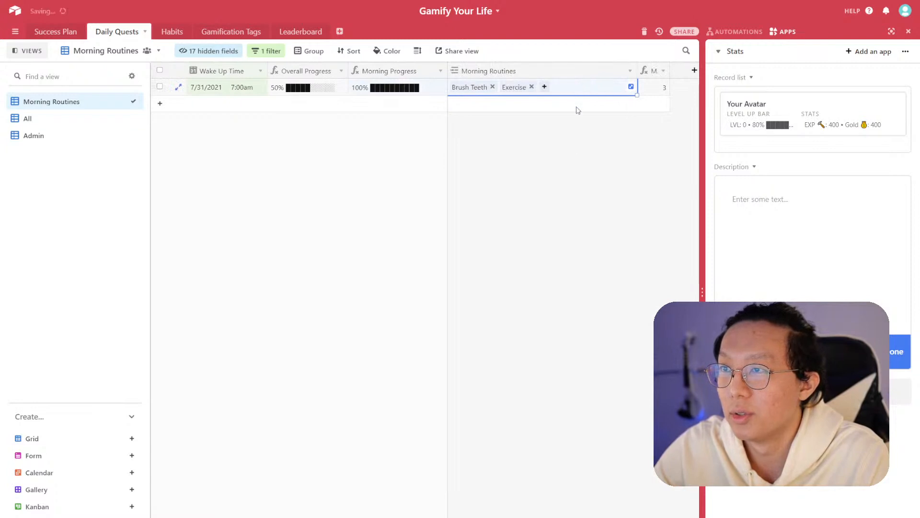
{"action": "left_click", "coordinate": [575, 156]}
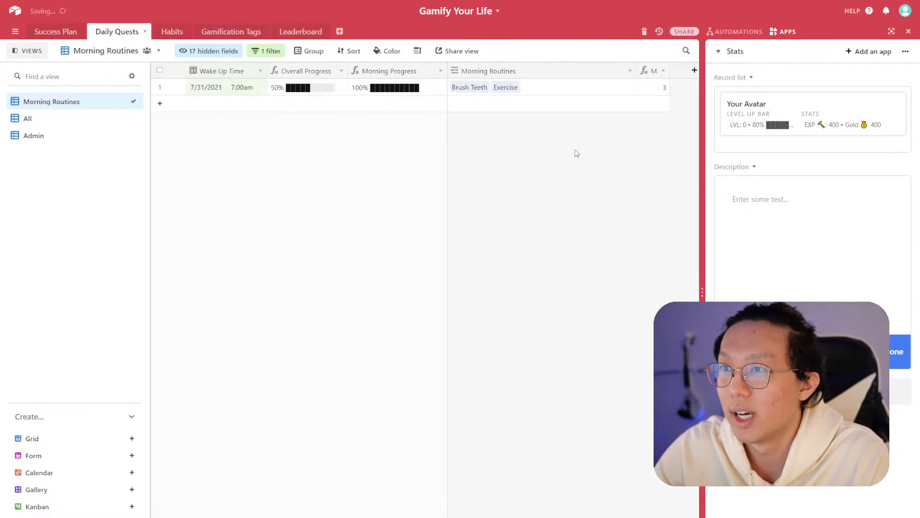
- Change the Morning Routines (Target) formula to 2
{"action": "left_click", "coordinate": [664, 73]}
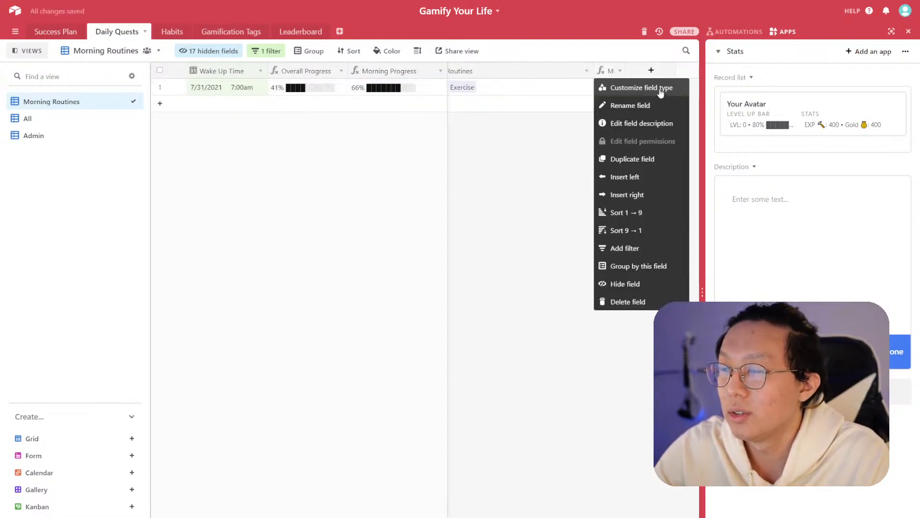
{"action": "left_click", "coordinate": [661, 91]}
{"action": "left_click", "coordinate": [513, 183]}
{"action": "left_click", "coordinate": [633, 222]}
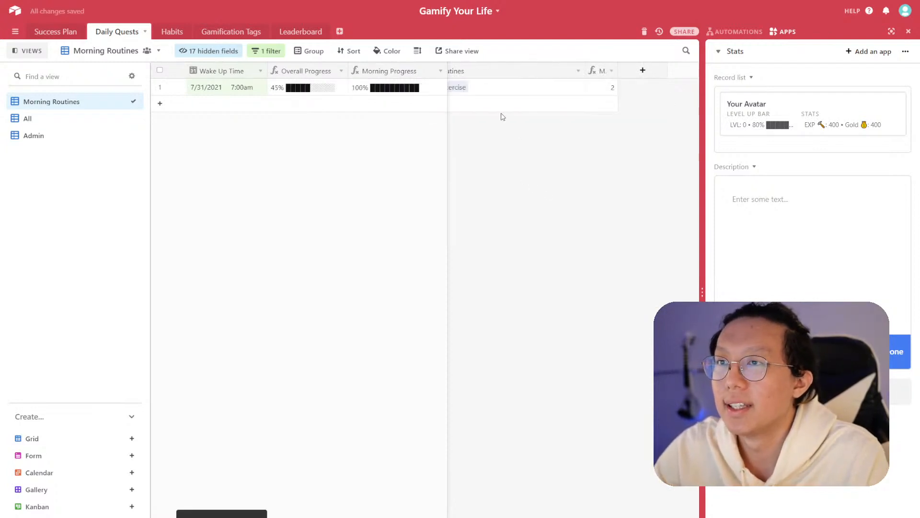
{"action": "left_click", "coordinate": [506, 89]}
{"action": "left_click", "coordinate": [549, 128]}
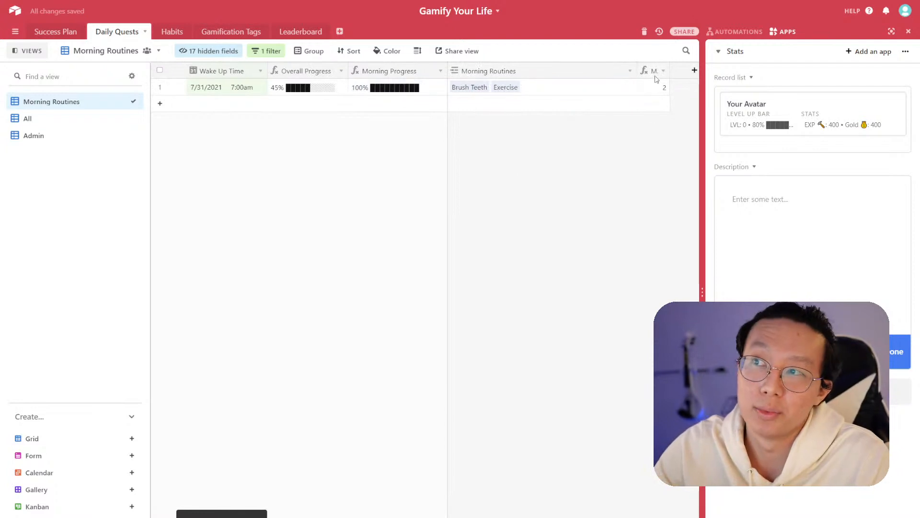
- Set the Morning Routines (Target) formula back to 3
{"action": "left_click", "coordinate": [664, 71]}
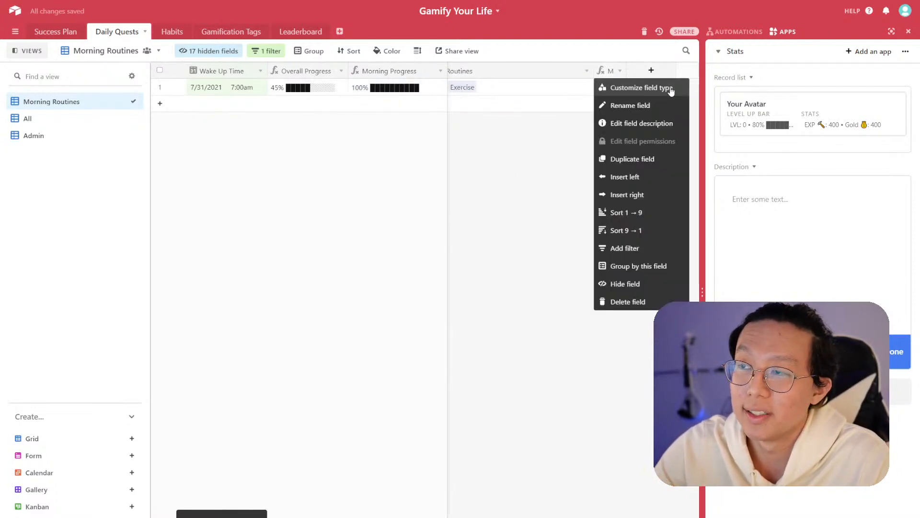
{"action": "left_click", "coordinate": [671, 91]}
{"action": "left_click", "coordinate": [522, 188]}
{"action": "type", "text": "2"}
{"action": "left_click", "coordinate": [626, 223]}
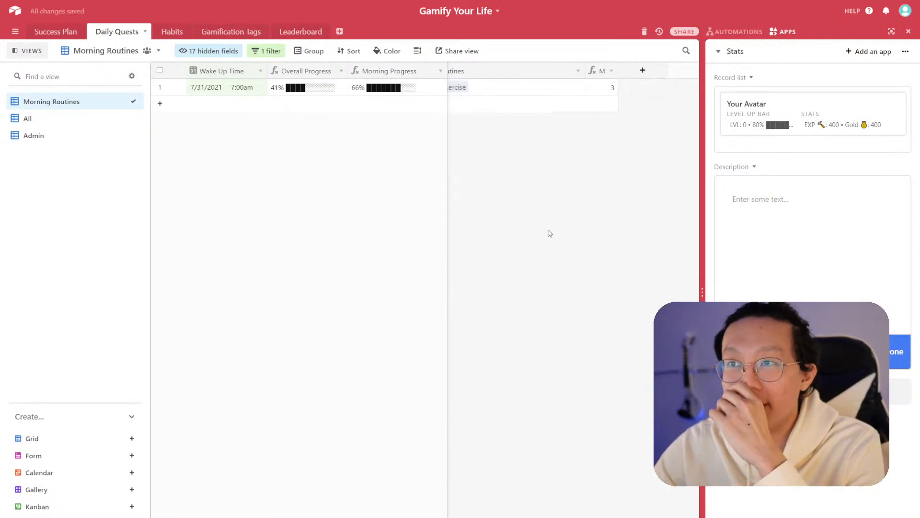
- Switch to the Admin view and examine the routine target and overall count columns
{"action": "left_click", "coordinate": [492, 90]}
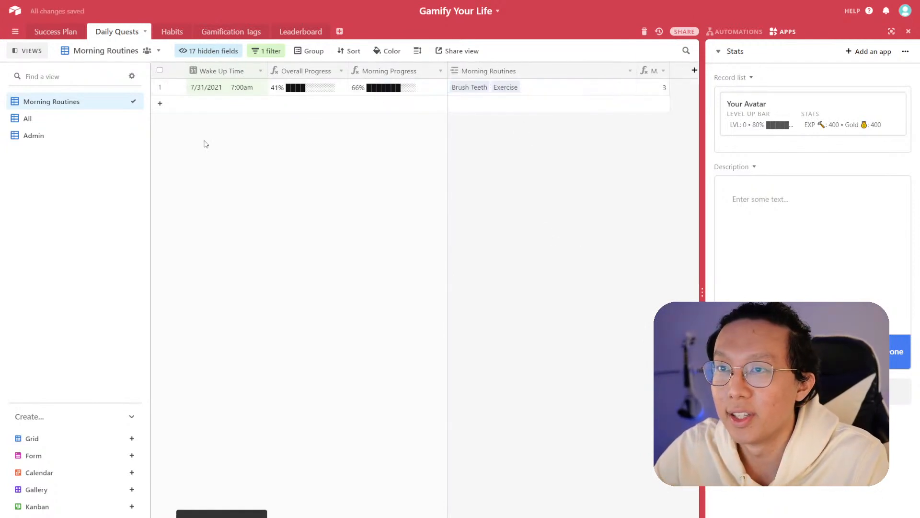
{"action": "left_click", "coordinate": [68, 138]}
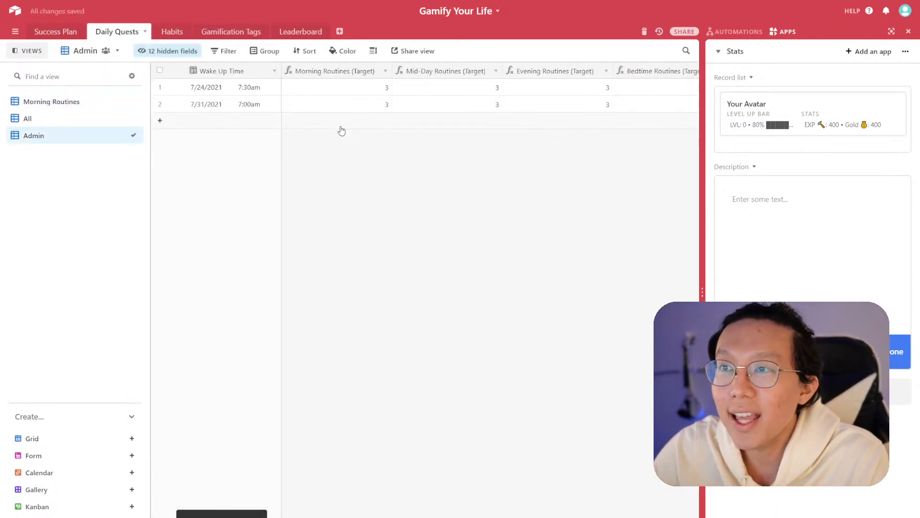
{"action": "left_click_drag", "start_coordinate": [392, 71], "coordinate": [382, 71]}
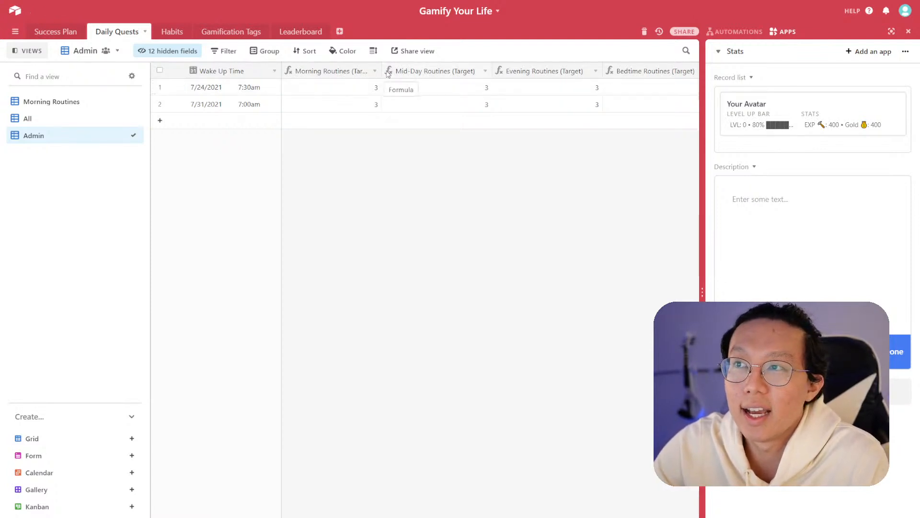
{"action": "left_click_drag", "start_coordinate": [381, 71], "coordinate": [392, 70]}
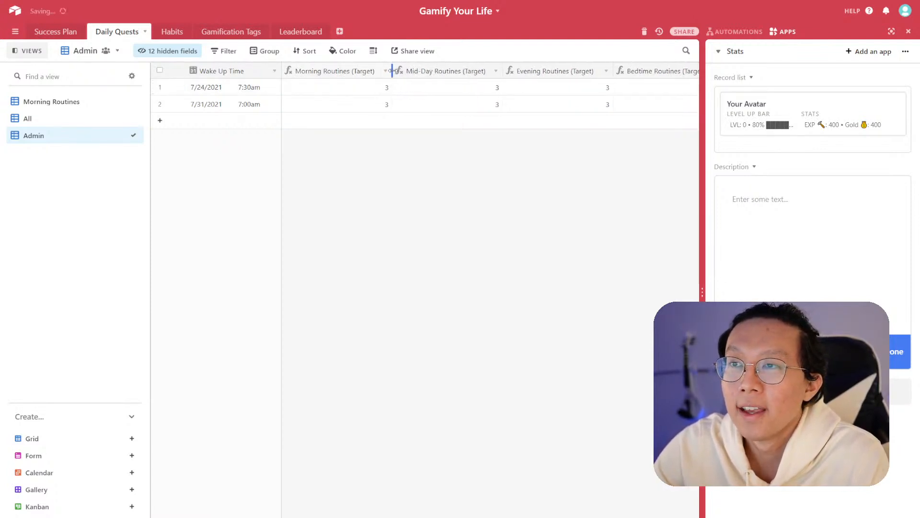
{"action": "left_click", "coordinate": [485, 104]}
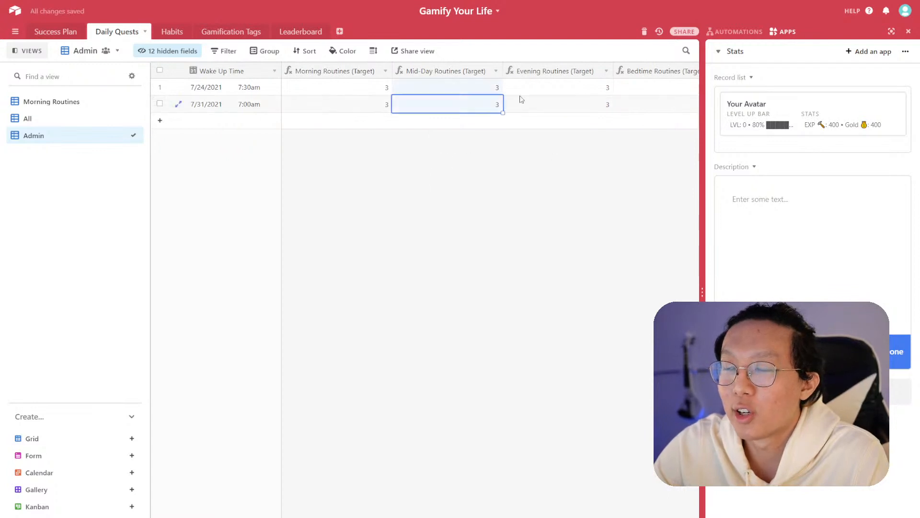
{"action": "scroll", "coordinate": [480, 103], "scroll_direction": "right", "scroll_amount": 5}
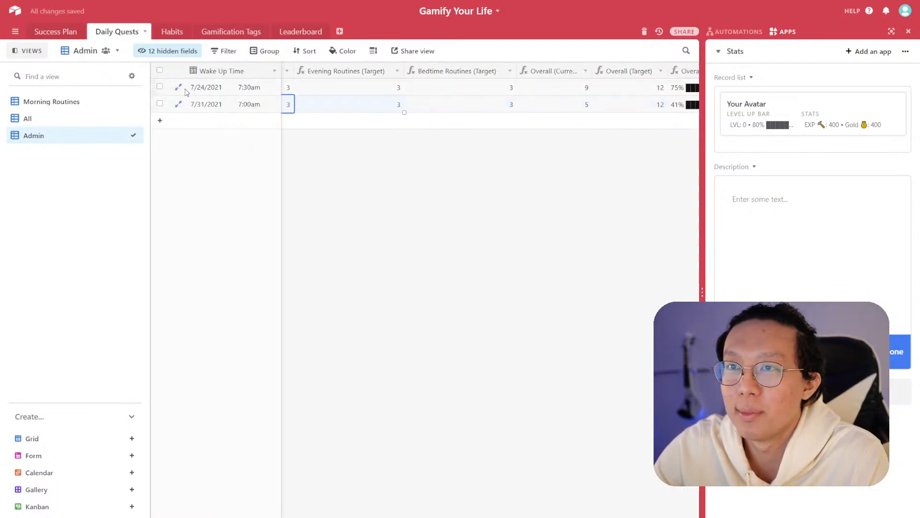
- Expand the 7/31/2021 record and inspect the Morning Routines (Target) formula settings
{"action": "left_click", "coordinate": [178, 104]}
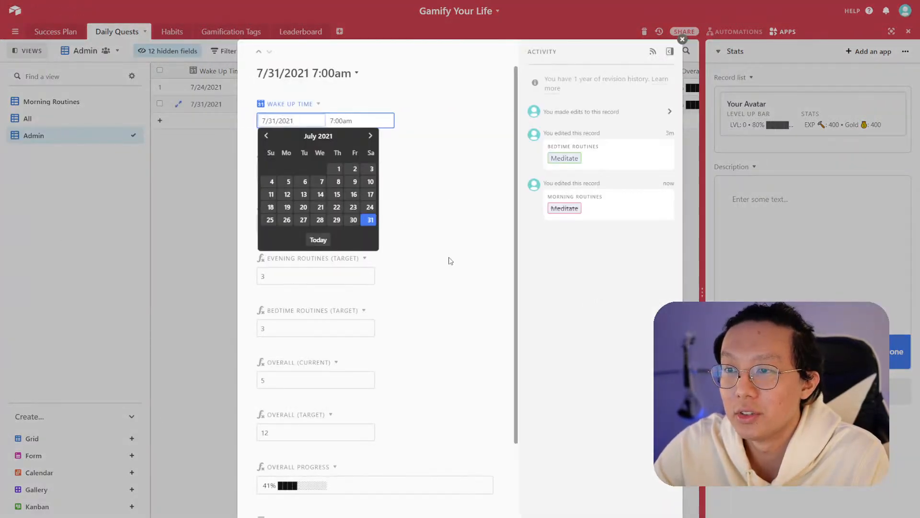
{"action": "left_click", "coordinate": [409, 219]}
{"action": "scroll", "coordinate": [423, 308], "scroll_direction": "down", "scroll_amount": 3}
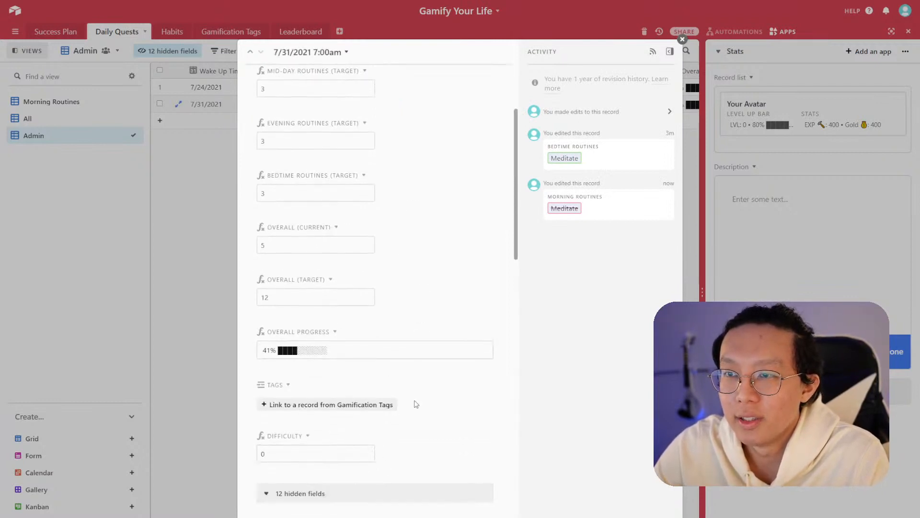
{"action": "scroll", "coordinate": [427, 273], "scroll_direction": "up", "scroll_amount": 3}
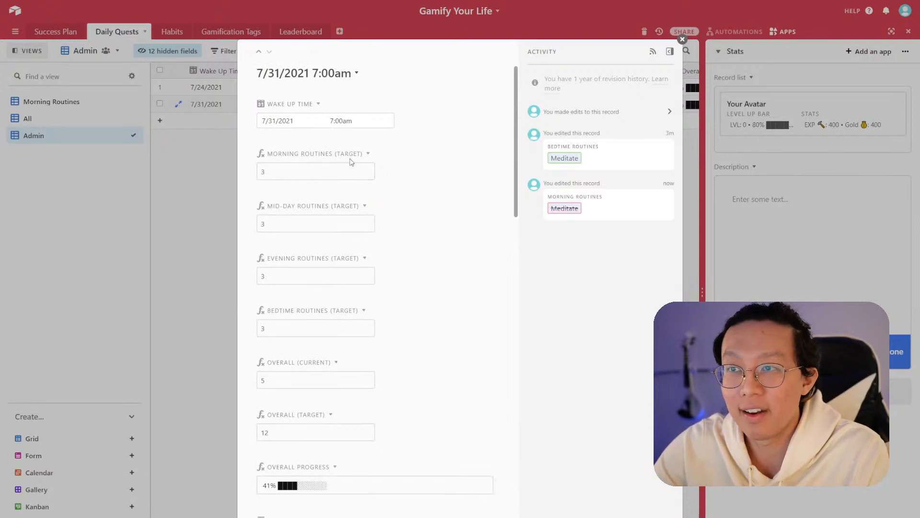
{"action": "left_click", "coordinate": [368, 153]}
{"action": "left_click", "coordinate": [378, 169]}
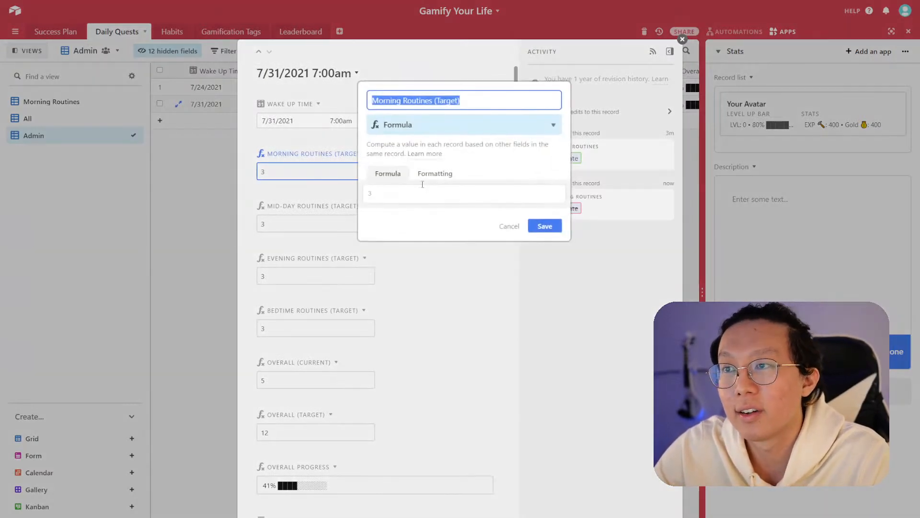
{"action": "left_click", "coordinate": [508, 226]}
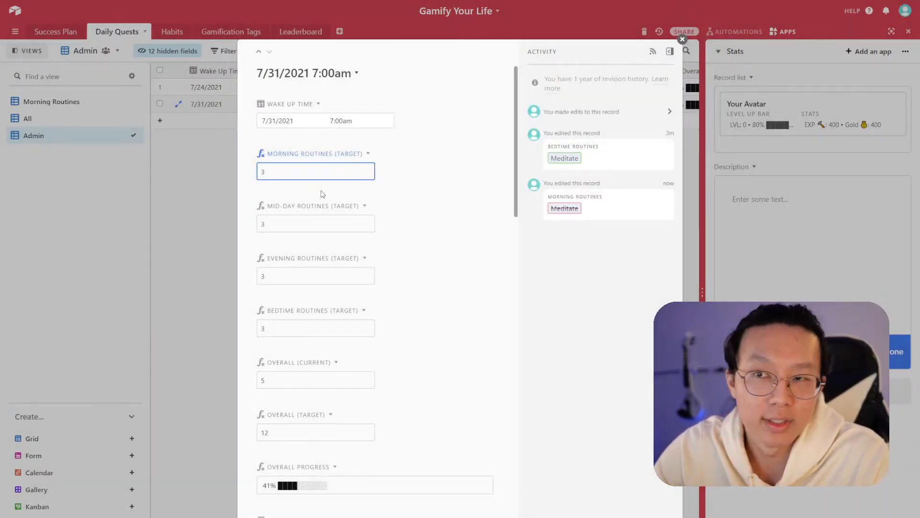
- Inspect the Morning Routines (Current) count field settings and the other progress fields in the expanded record
{"action": "scroll", "coordinate": [436, 255], "scroll_direction": "down", "scroll_amount": 12}
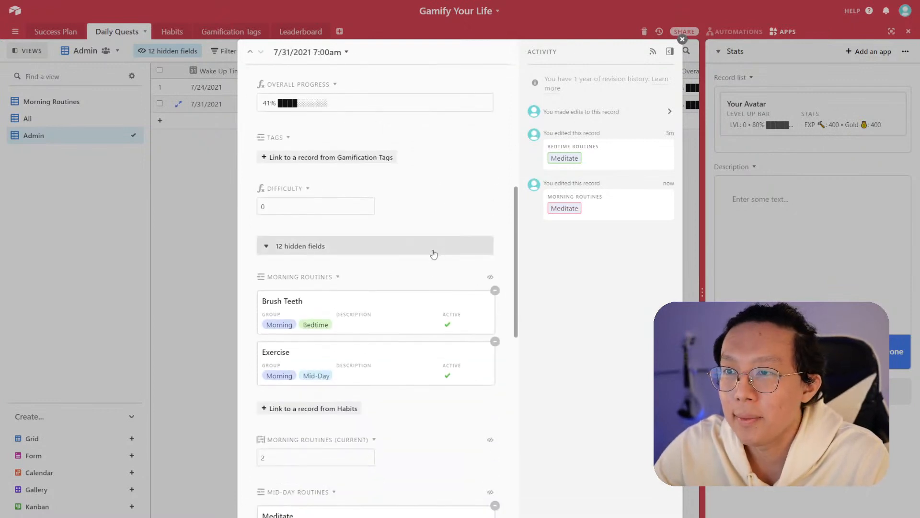
{"action": "left_click", "coordinate": [373, 271]}
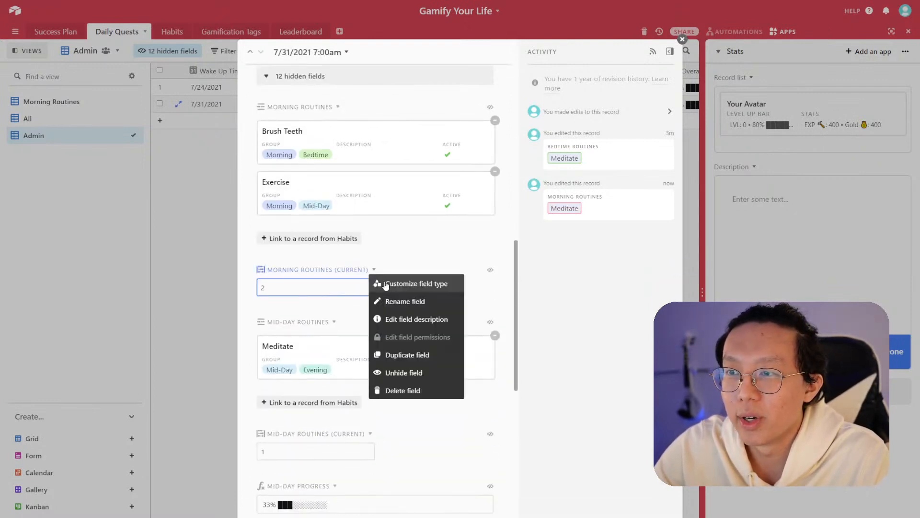
{"action": "left_click", "coordinate": [385, 284]}
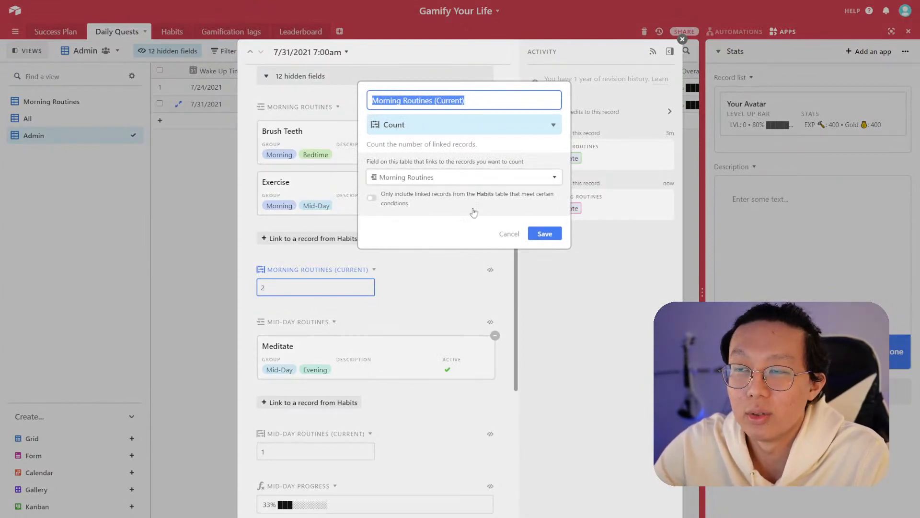
{"action": "left_click", "coordinate": [509, 234]}
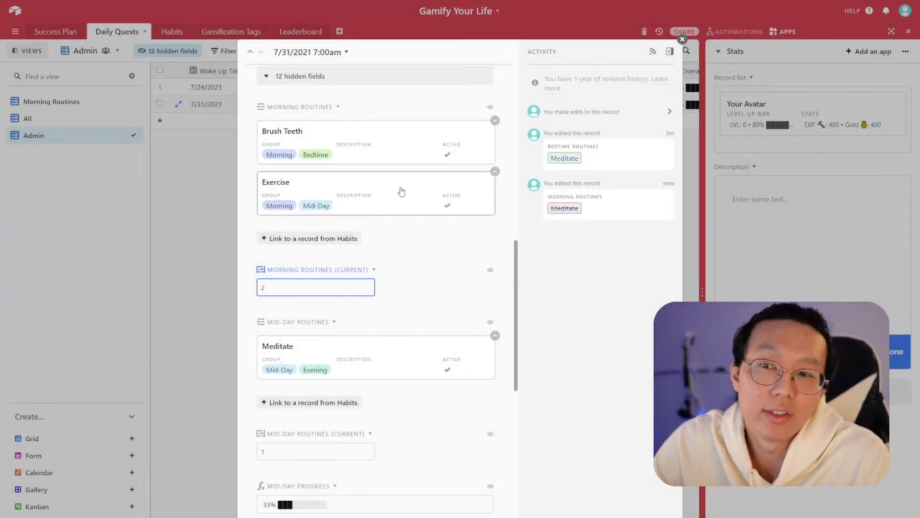
{"action": "scroll", "coordinate": [438, 288], "scroll_direction": "down", "scroll_amount": 10}
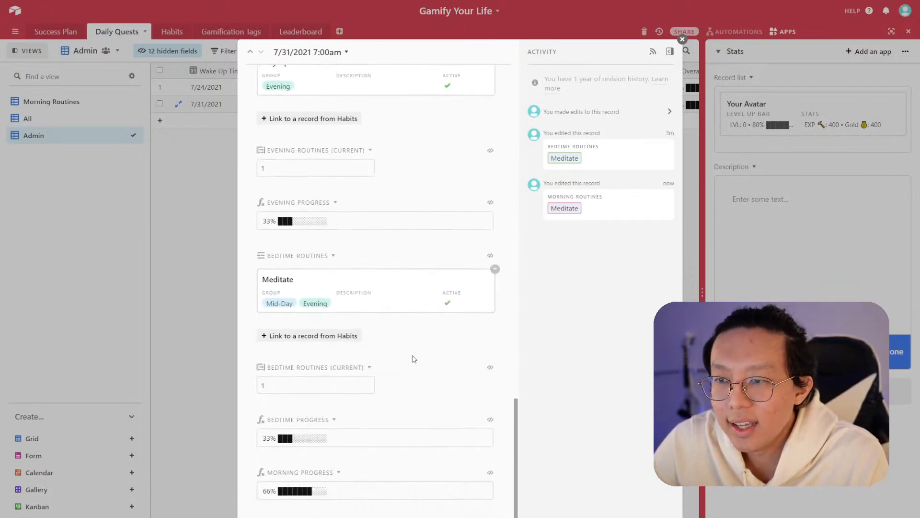
{"action": "scroll", "coordinate": [398, 384], "scroll_direction": "up", "scroll_amount": 10}
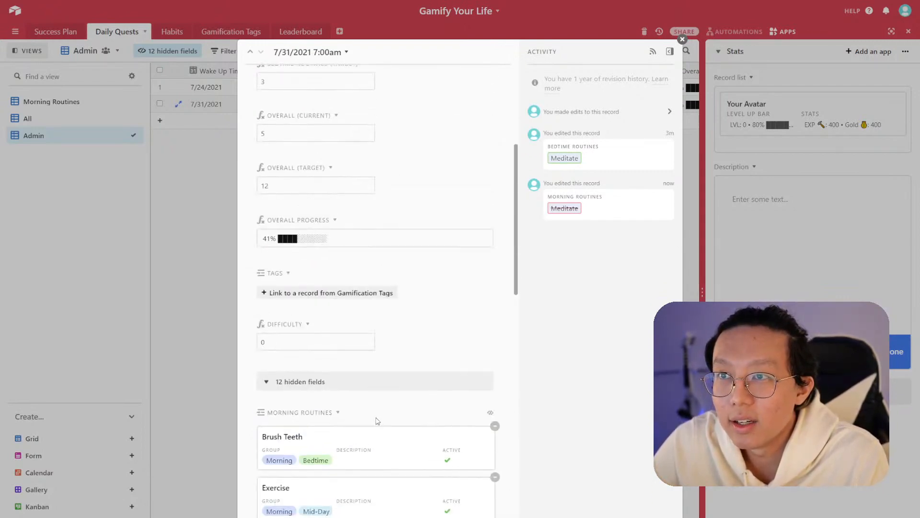
{"action": "scroll", "coordinate": [376, 421], "scroll_direction": "up", "scroll_amount": 3}
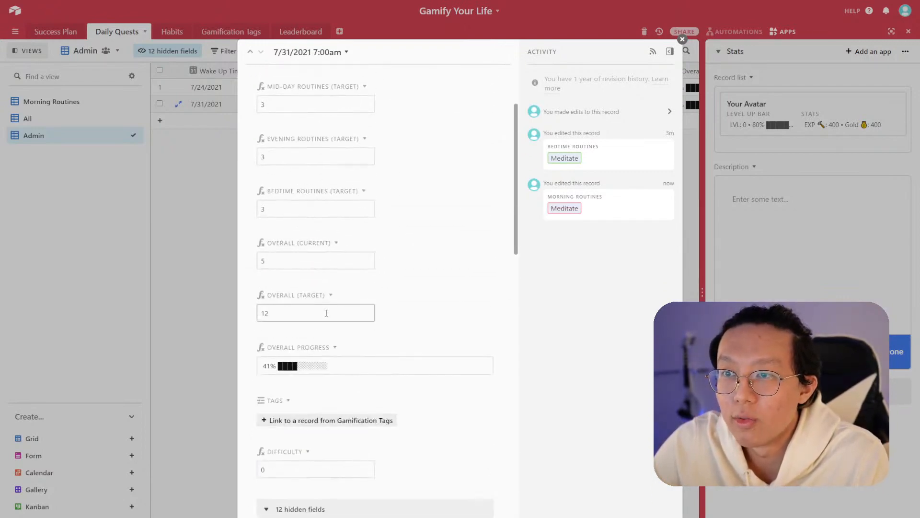
- Scroll through the expanded record's progress fields and inspect the Overall (Current) formula settings without saving
{"action": "scroll", "coordinate": [347, 319], "scroll_direction": "up", "scroll_amount": 2}
{"action": "scroll", "coordinate": [366, 329], "scroll_direction": "down", "scroll_amount": 6}
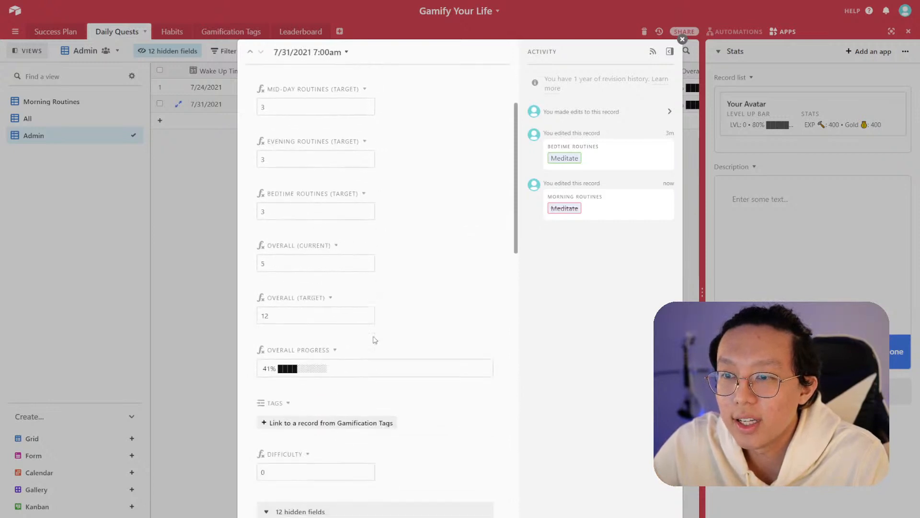
{"action": "scroll", "coordinate": [377, 345], "scroll_direction": "down", "scroll_amount": 12}
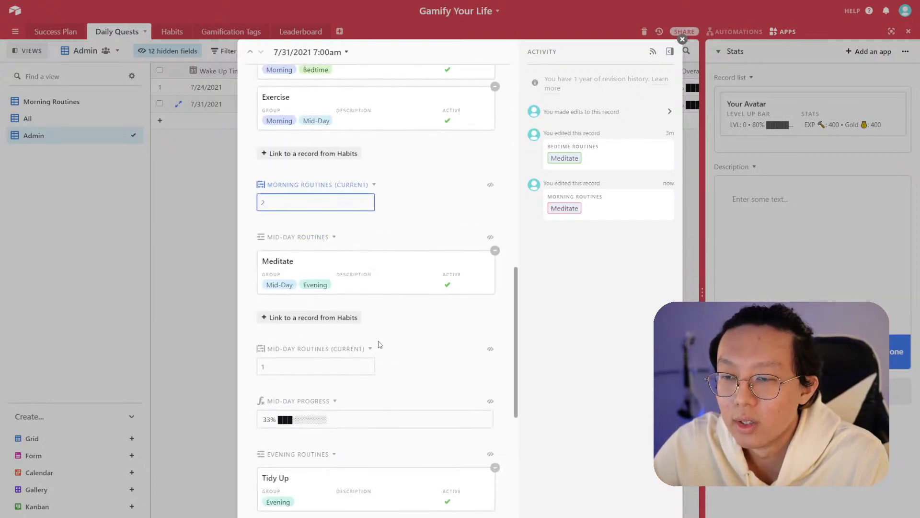
{"action": "scroll", "coordinate": [380, 344], "scroll_direction": "down", "scroll_amount": 5}
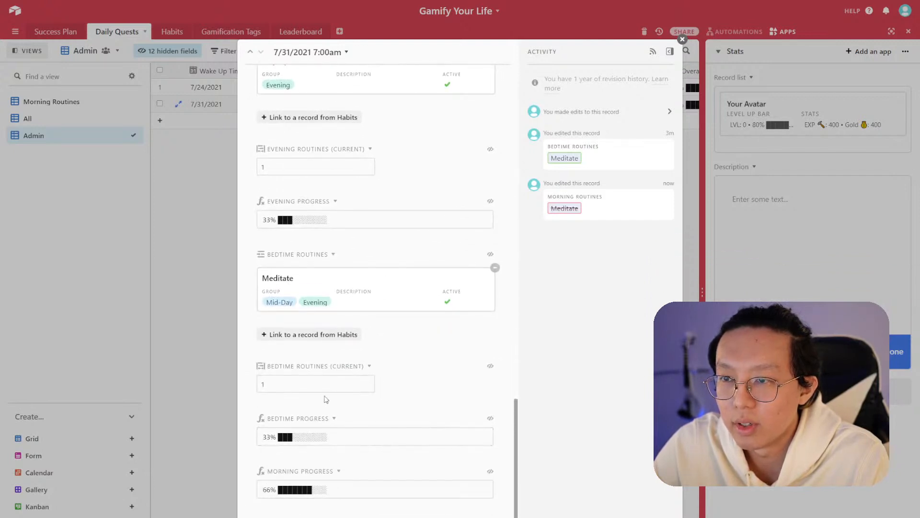
{"action": "scroll", "coordinate": [356, 314], "scroll_direction": "up", "scroll_amount": 5}
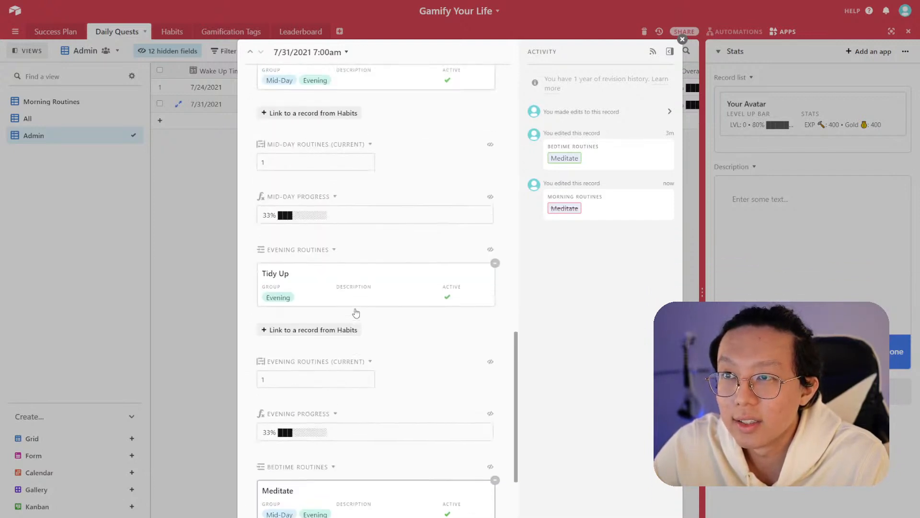
{"action": "scroll", "coordinate": [373, 314], "scroll_direction": "up", "scroll_amount": 5}
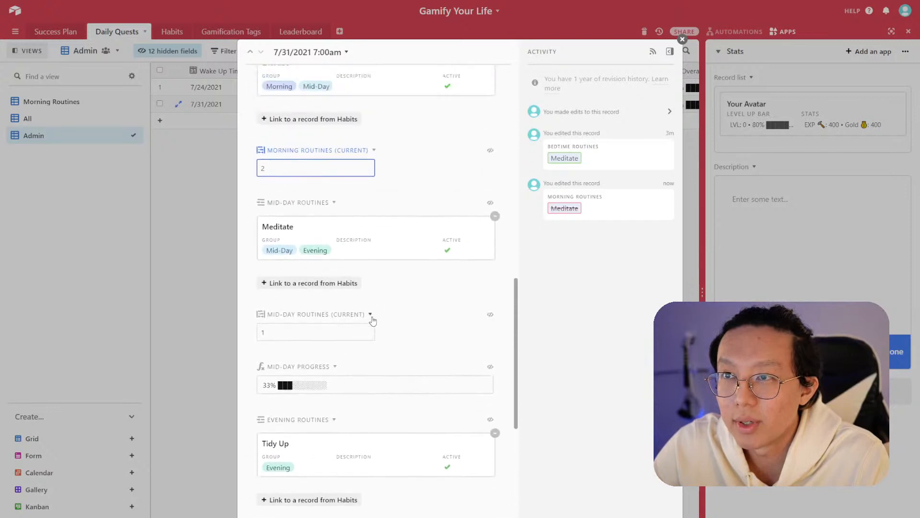
{"action": "scroll", "coordinate": [349, 426], "scroll_direction": "up", "scroll_amount": 10}
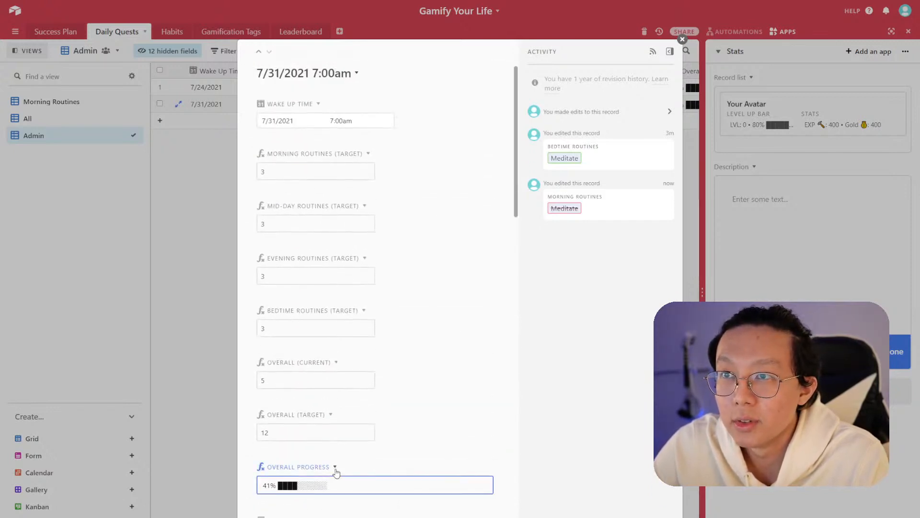
{"action": "left_click", "coordinate": [336, 469]}
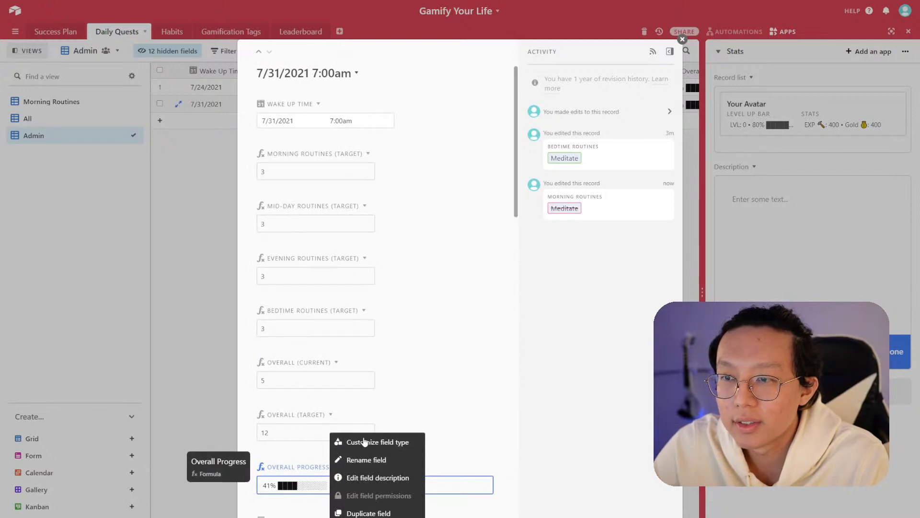
{"action": "left_click", "coordinate": [323, 373]}
{"action": "left_click", "coordinate": [337, 363]}
{"action": "left_click", "coordinate": [362, 380]}
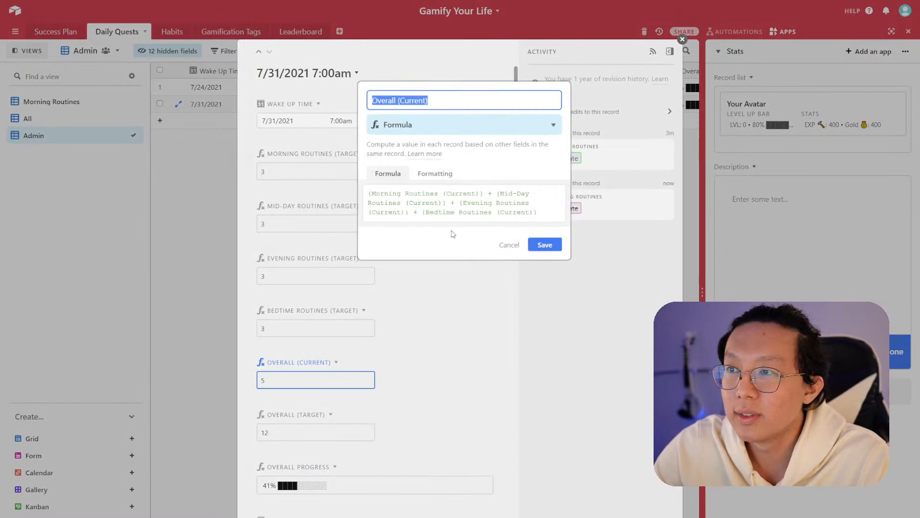
{"action": "left_click", "coordinate": [482, 267]}
{"action": "left_click", "coordinate": [508, 245]}
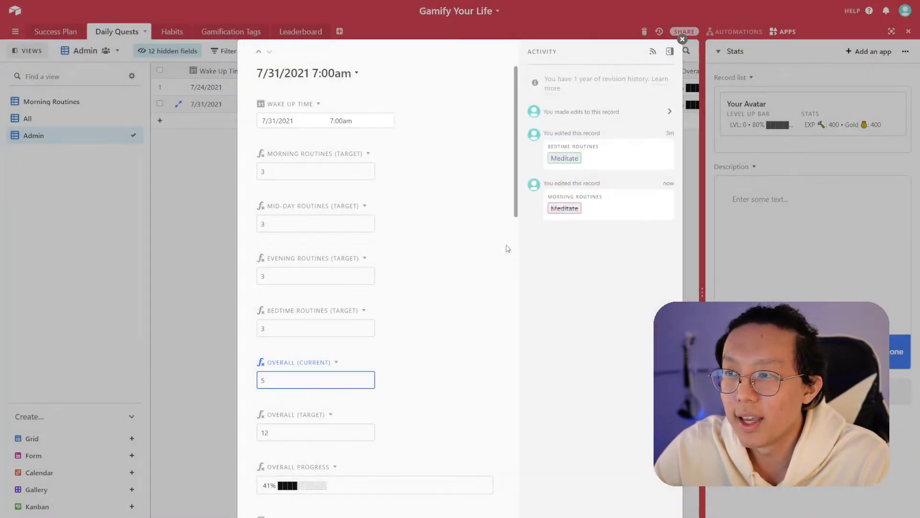
- Scroll back through the routine fields and close the expanded record
{"action": "scroll", "coordinate": [405, 326], "scroll_direction": "down", "scroll_amount": 10}
{"action": "scroll", "coordinate": [414, 323], "scroll_direction": "down", "scroll_amount": 10}
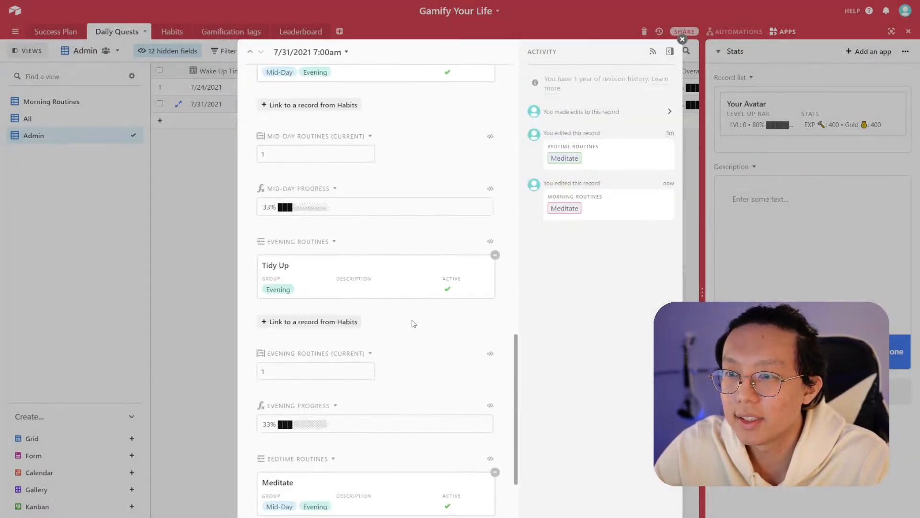
{"action": "scroll", "coordinate": [418, 376], "scroll_direction": "up", "scroll_amount": 10}
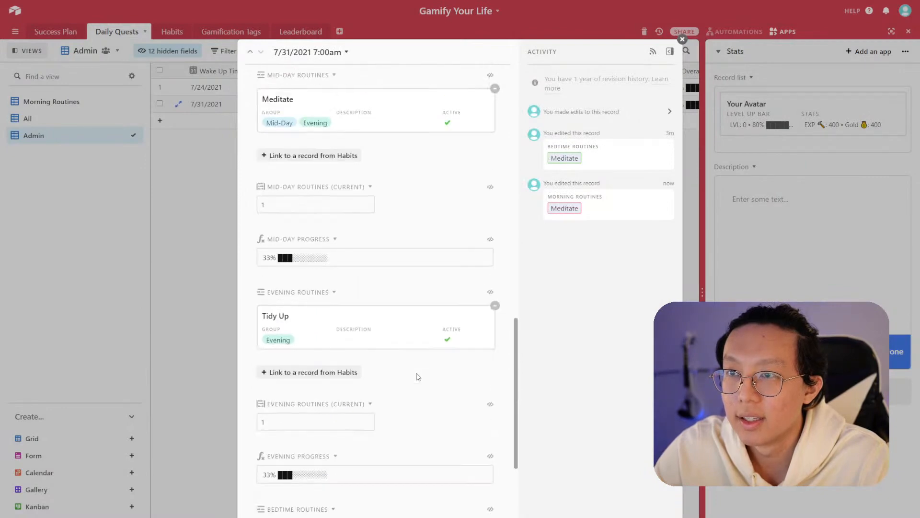
{"action": "scroll", "coordinate": [418, 377], "scroll_direction": "up", "scroll_amount": 3}
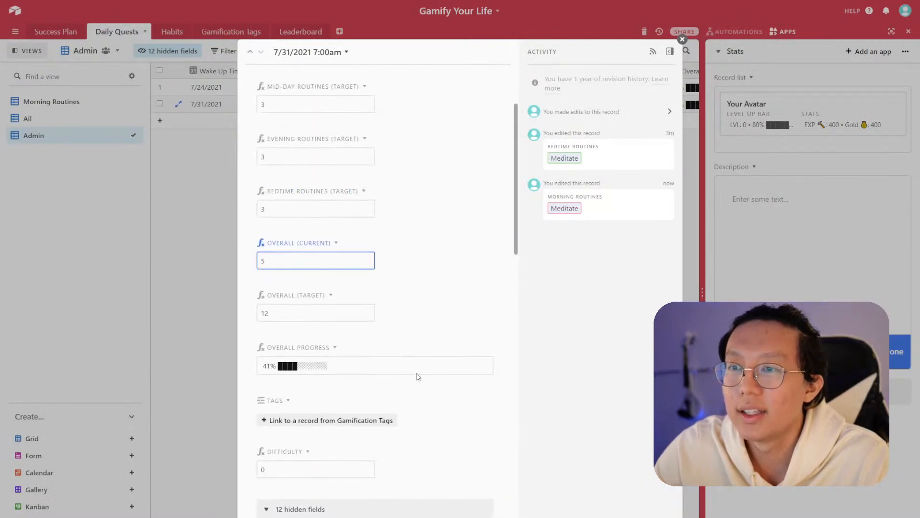
{"action": "left_click", "coordinate": [220, 246]}
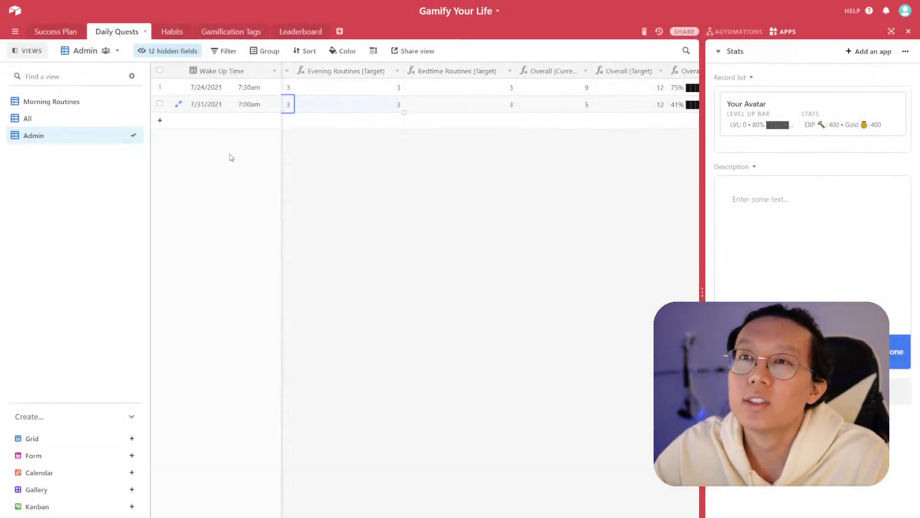
- Switch to the Morning Routines view and narrow the morning count column
{"action": "left_click", "coordinate": [79, 107]}
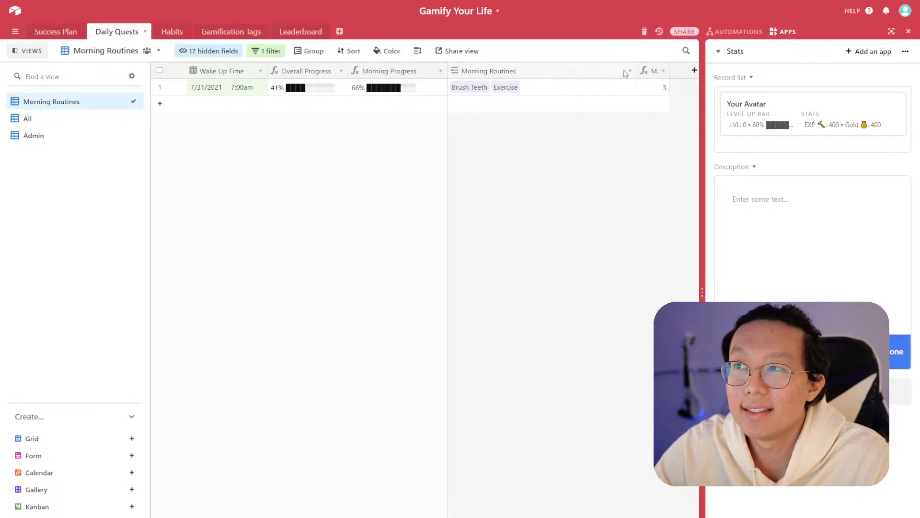
{"action": "left_click_drag", "start_coordinate": [630, 71], "coordinate": [574, 70]}
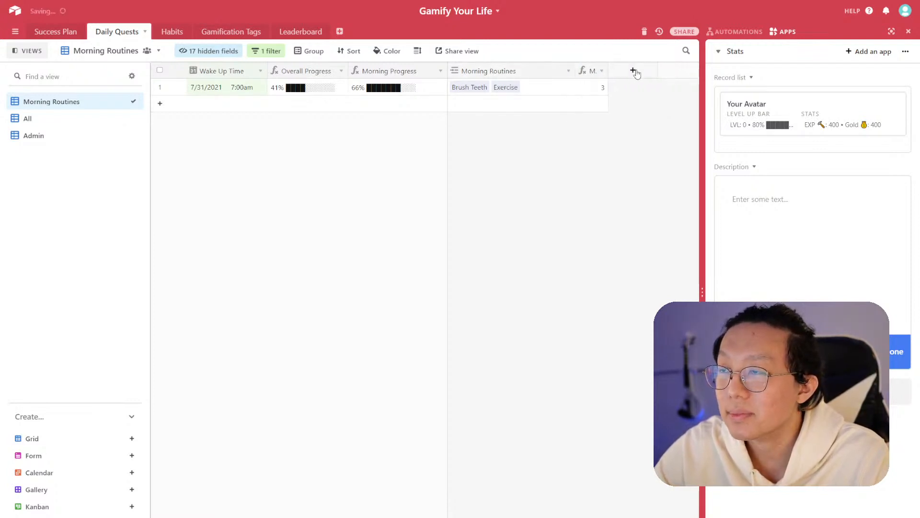
{"action": "left_click", "coordinate": [227, 54]}
{"action": "left_click", "coordinate": [189, 353]}
{"action": "left_click", "coordinate": [621, 154]}
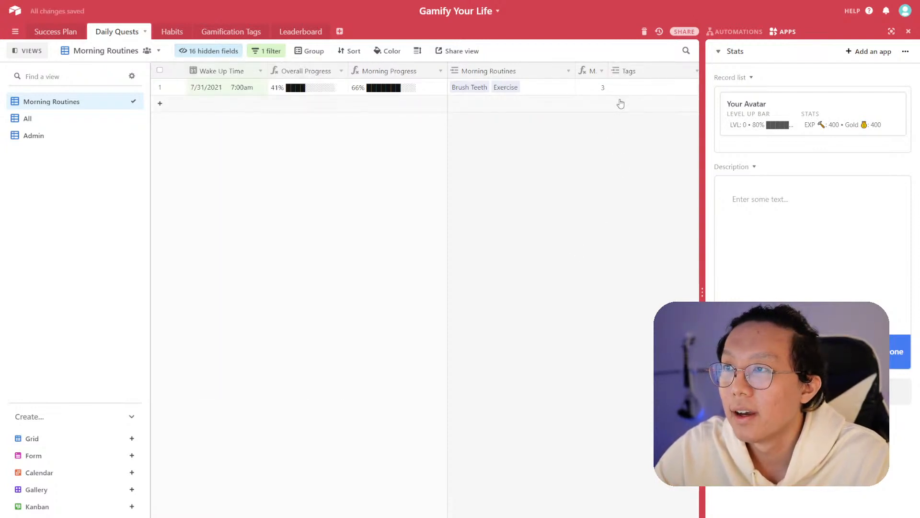
{"action": "left_click", "coordinate": [697, 72]}
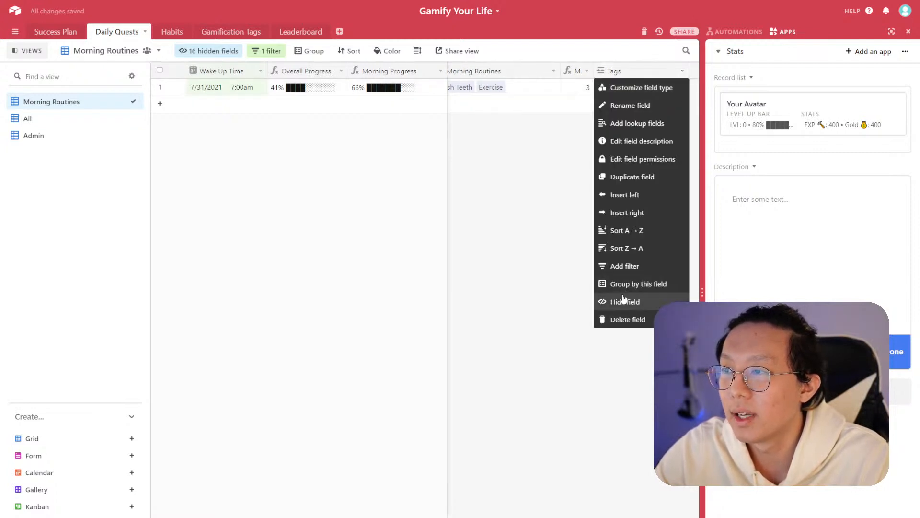
{"action": "left_click", "coordinate": [622, 299]}
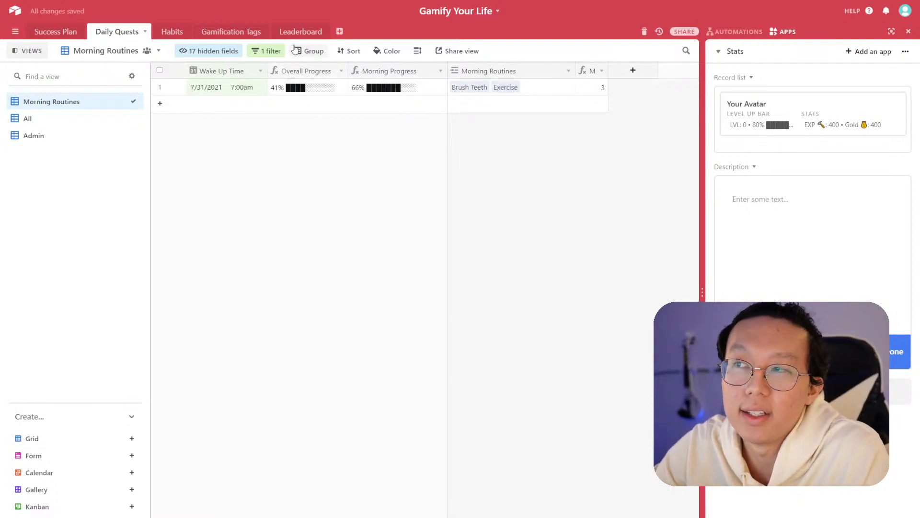
{"action": "left_click", "coordinate": [269, 53]}
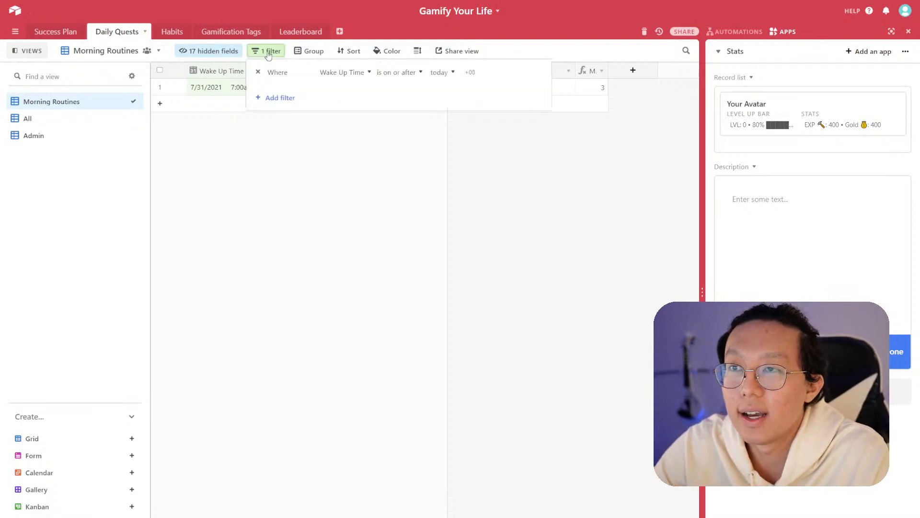
{"action": "left_click", "coordinate": [281, 100]}
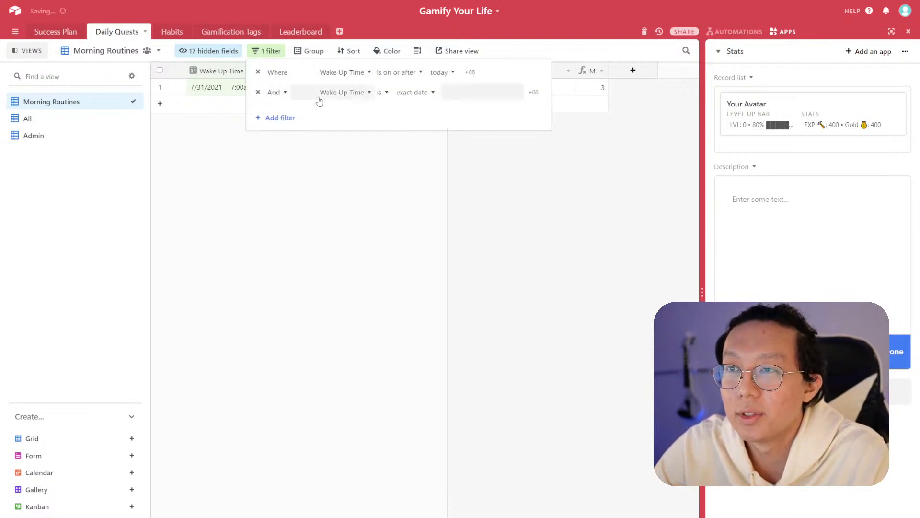
{"action": "left_click", "coordinate": [344, 96]}
{"action": "scroll", "coordinate": [357, 178], "scroll_direction": "down", "scroll_amount": 4}
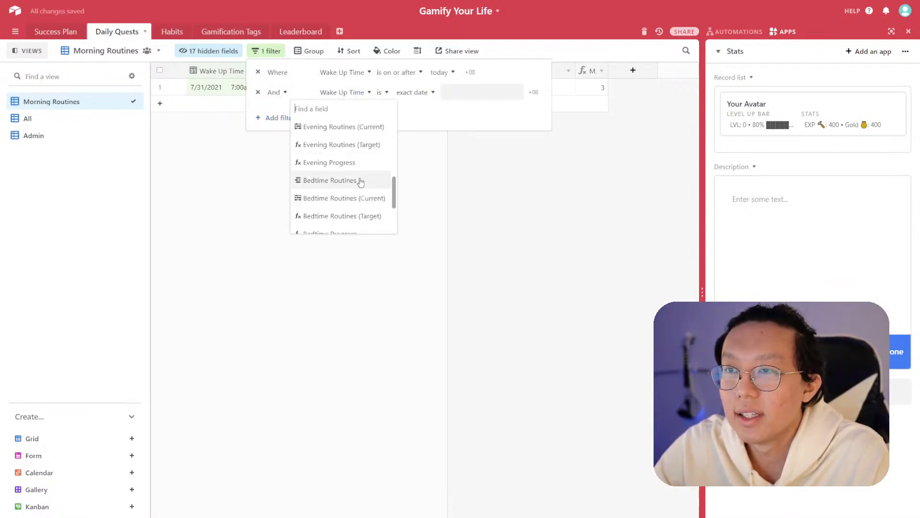
{"action": "scroll", "coordinate": [360, 187], "scroll_direction": "down", "scroll_amount": 2}
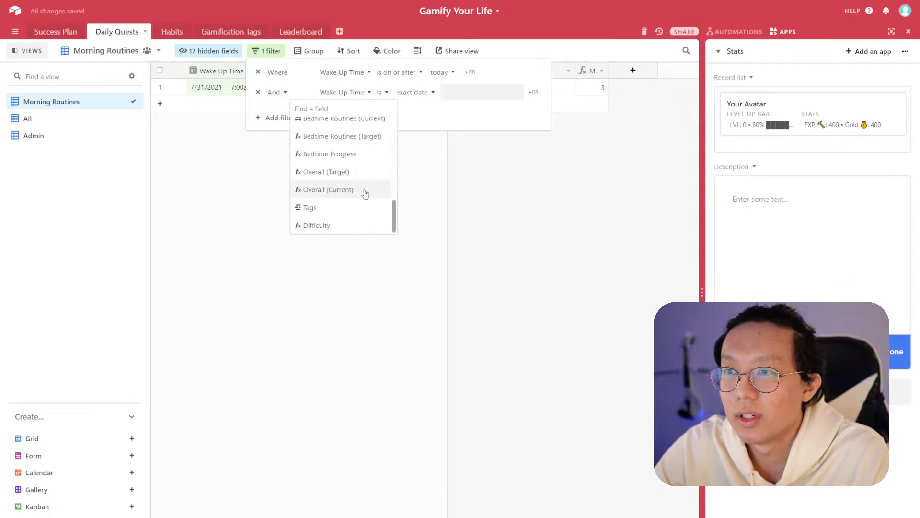
{"action": "left_click", "coordinate": [355, 206]}
{"action": "left_click", "coordinate": [405, 96]}
{"action": "left_click", "coordinate": [445, 92]}
{"action": "left_click", "coordinate": [258, 92]}
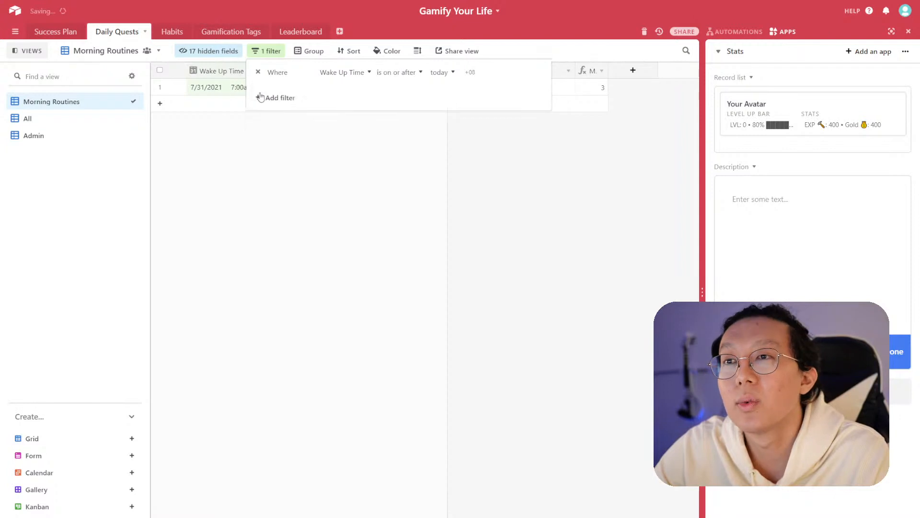
{"action": "left_click", "coordinate": [540, 172]}
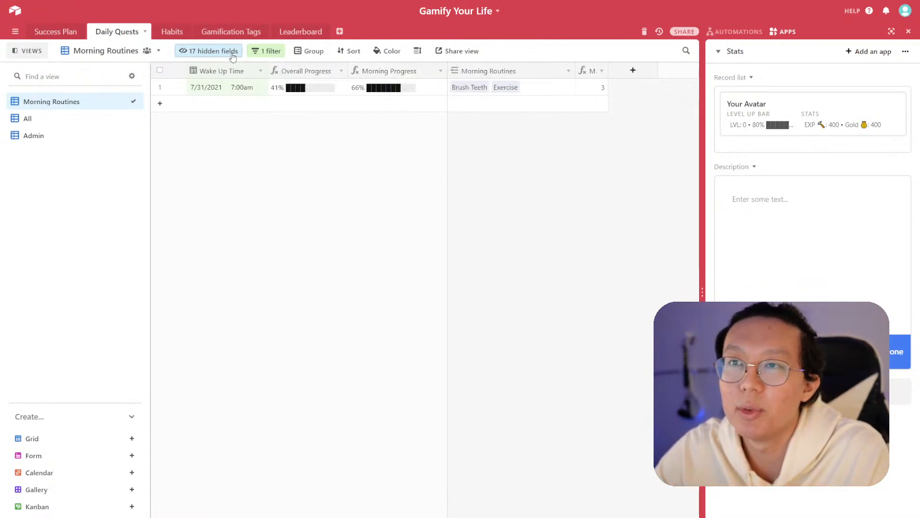
- Unhide the Tags field in the Morning Routines view and adjust its column width
{"action": "left_click", "coordinate": [211, 51]}
{"action": "left_click", "coordinate": [189, 352]}
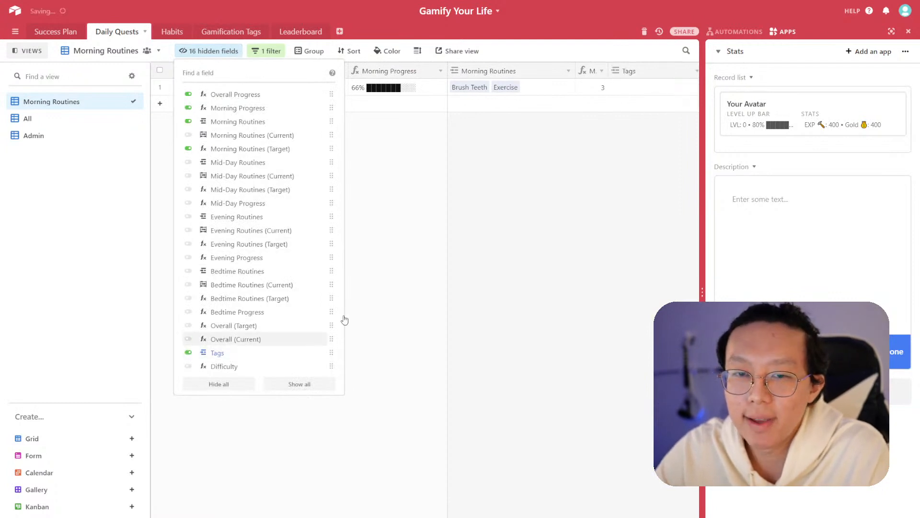
{"action": "left_click", "coordinate": [577, 220]}
{"action": "left_click", "coordinate": [680, 89]}
{"action": "left_click_drag", "start_coordinate": [619, 73], "coordinate": [598, 77]}
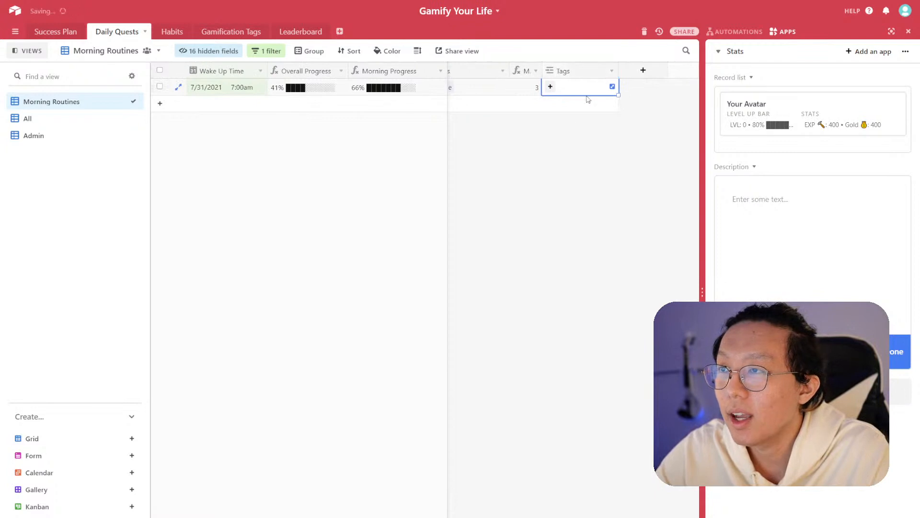
- Link the 25 Min Task tag to the 7/31/2021 quest record
{"action": "left_click", "coordinate": [551, 87]}
{"action": "scroll", "coordinate": [480, 202], "scroll_direction": "down", "scroll_amount": 1}
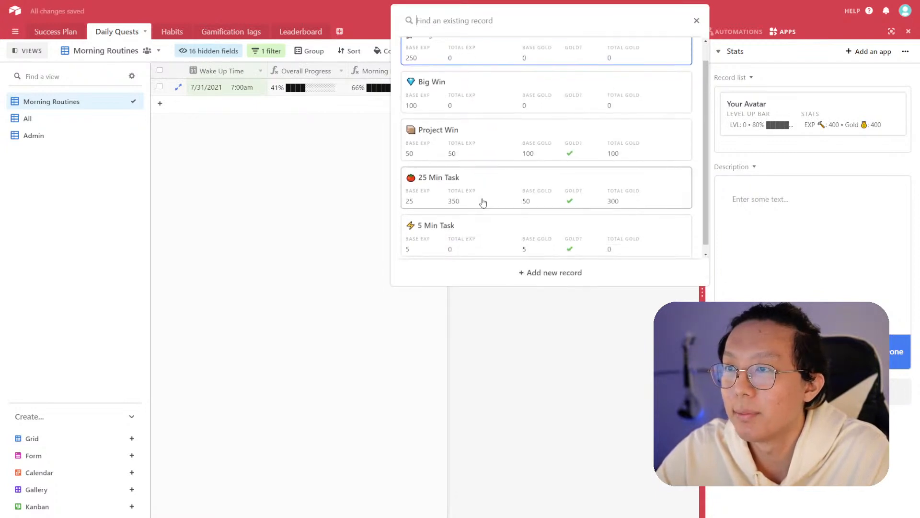
{"action": "left_click", "coordinate": [491, 184]}
{"action": "left_click", "coordinate": [559, 206]}
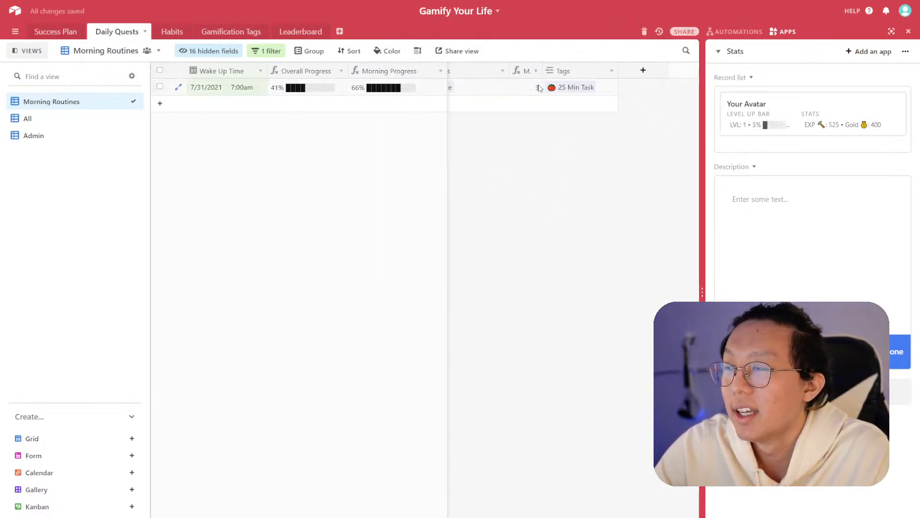
{"action": "left_click", "coordinate": [494, 91]}
{"action": "left_click", "coordinate": [568, 130]}
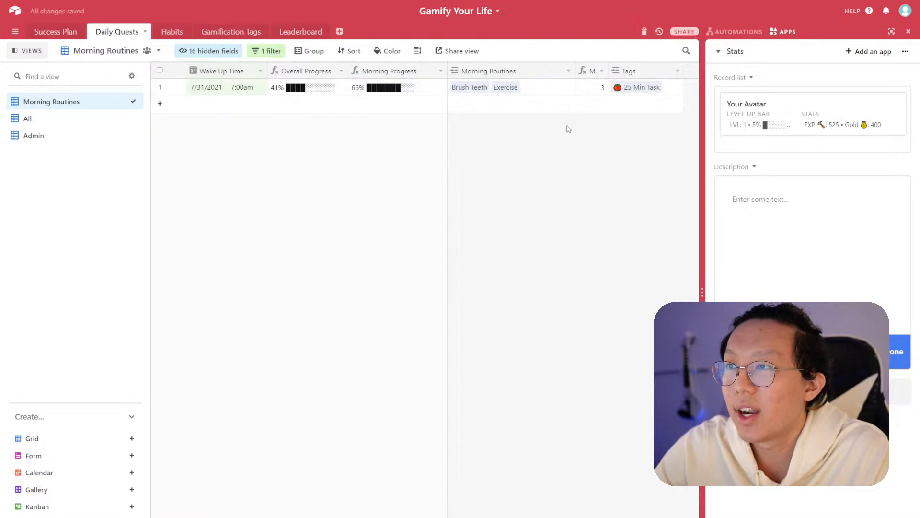
- Add Make The Bed to the record's Morning Routines habits
{"action": "left_click", "coordinate": [541, 91]}
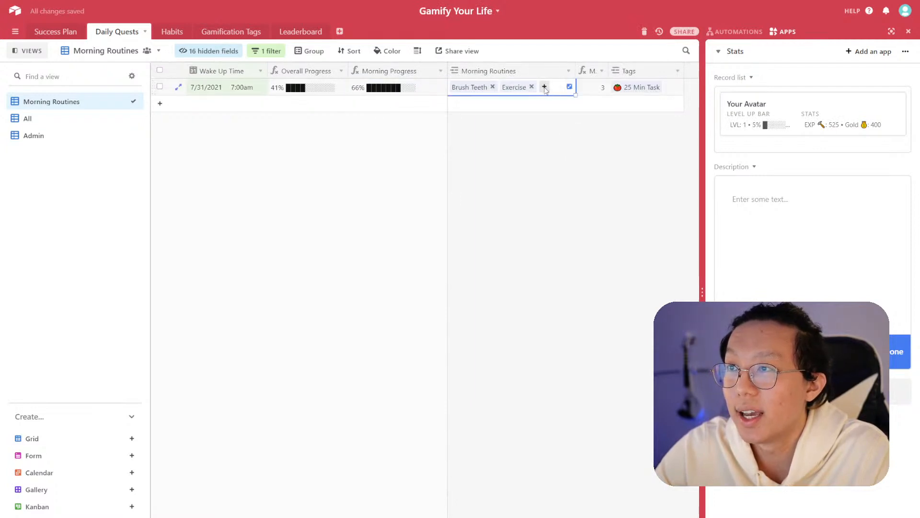
{"action": "left_click", "coordinate": [544, 87]}
{"action": "left_click", "coordinate": [481, 79]}
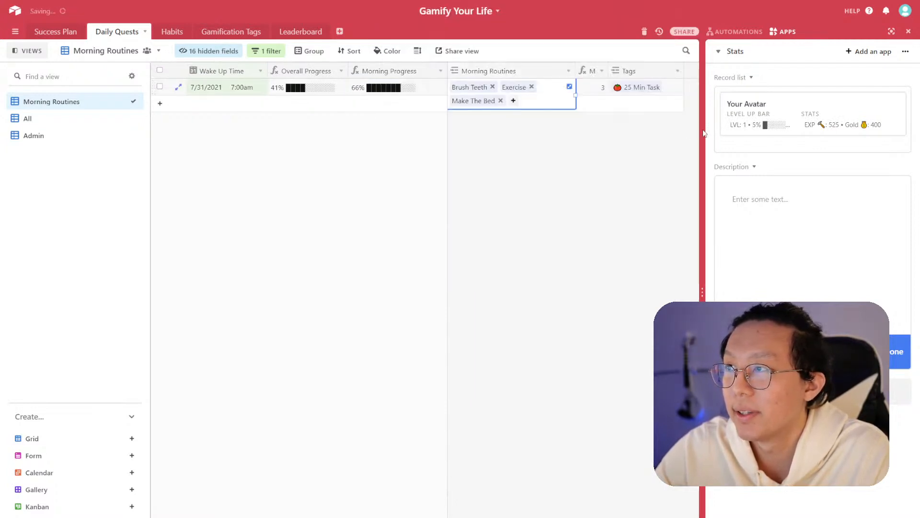
{"action": "left_click", "coordinate": [770, 128]}
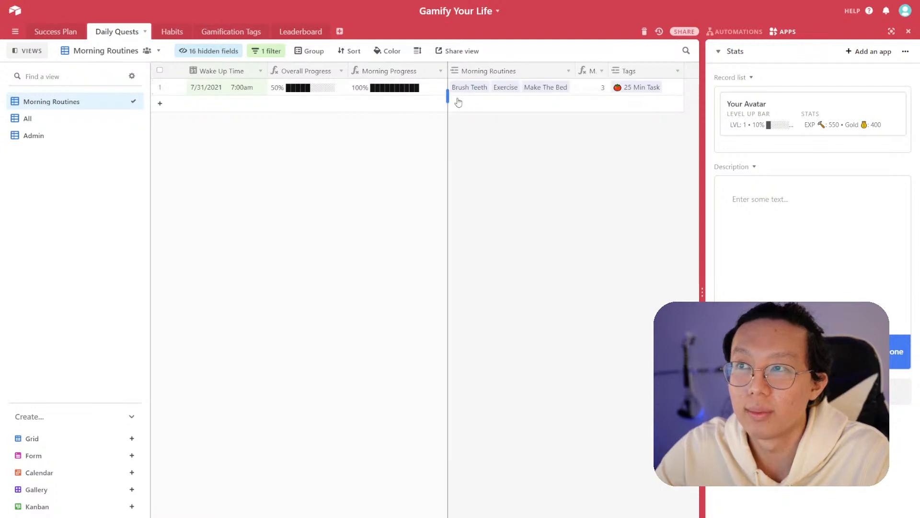
- Duplicate the Morning Routines view and rename the copy Mid-Day Routines
{"action": "right_click", "coordinate": [73, 107]}
{"action": "left_click", "coordinate": [173, 145]}
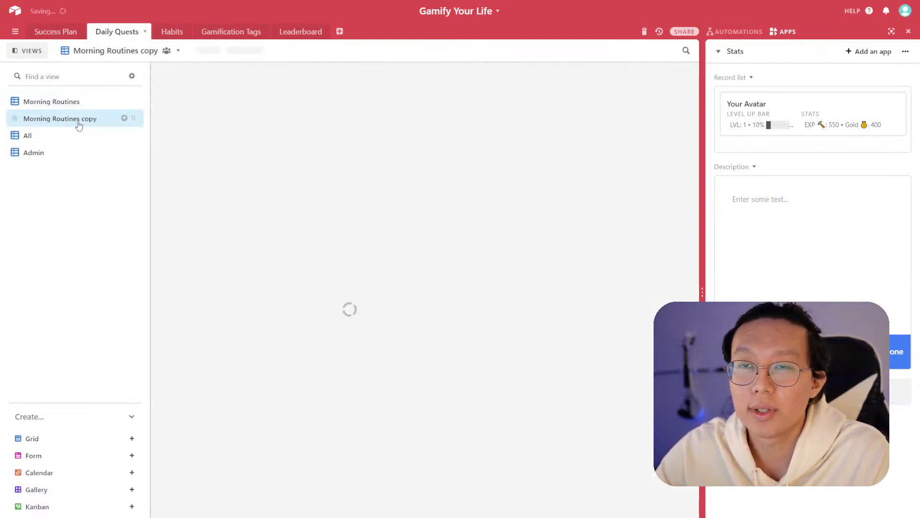
{"action": "type", "text": "Mid-Day"}
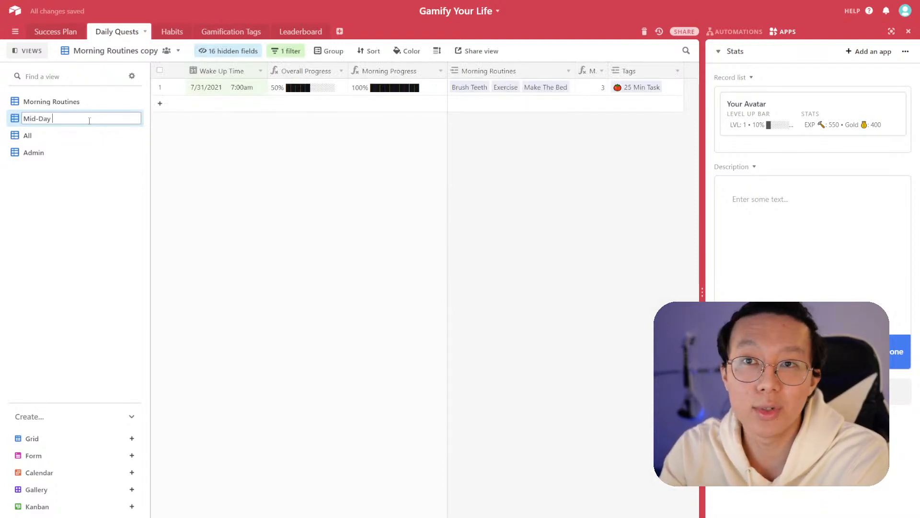
{"action": "key", "text": "Return"}
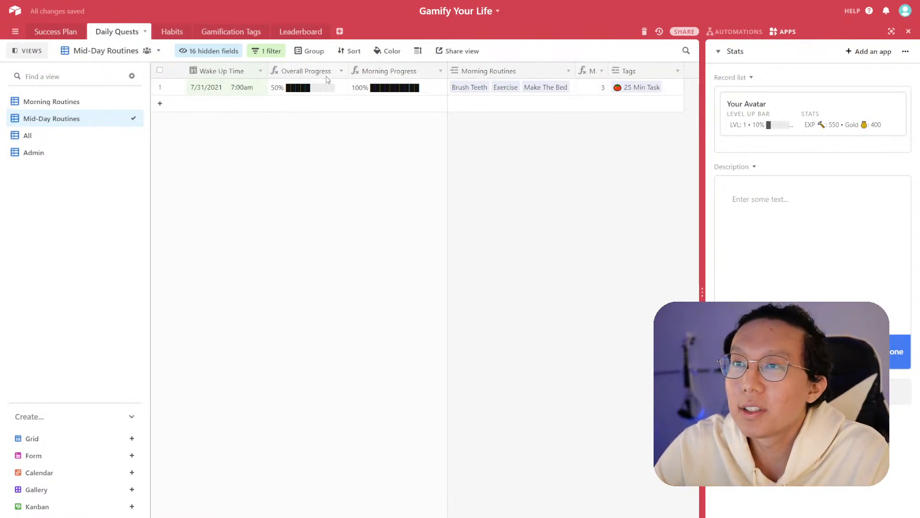
- In the Mid-Day Routines view, hide the Morning routine fields and show Mid-Day Routines, Mid-Day Routines (Target) and Mid-Day Progress
{"action": "left_click", "coordinate": [220, 53]}
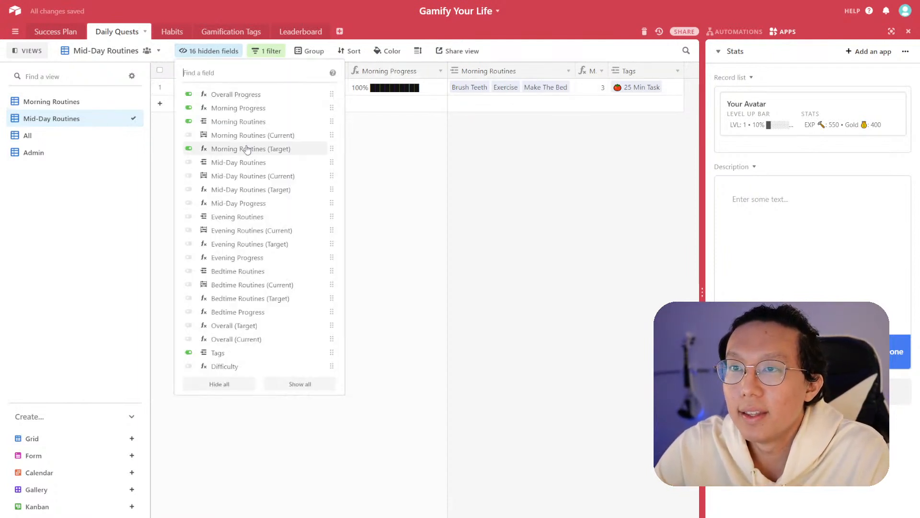
{"action": "left_click", "coordinate": [190, 122]}
{"action": "left_click", "coordinate": [189, 108]}
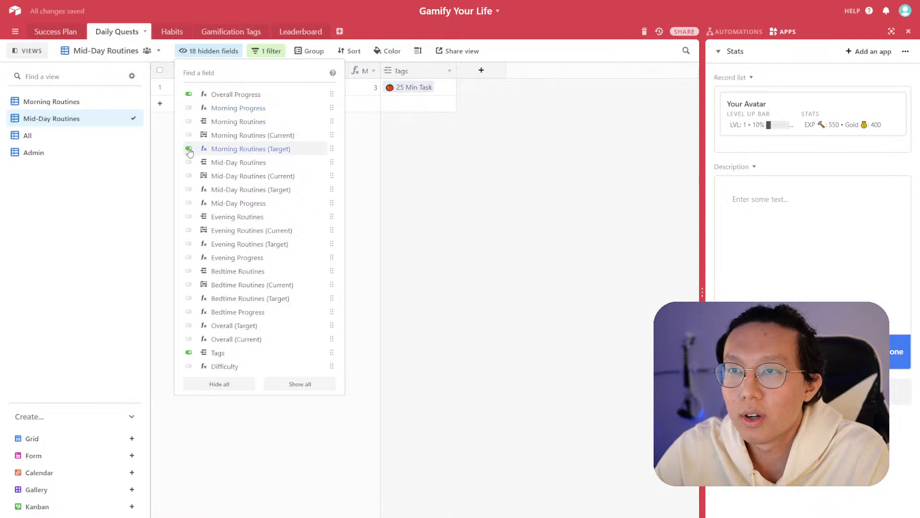
{"action": "left_click", "coordinate": [189, 148]}
{"action": "left_click", "coordinate": [189, 163]}
{"action": "left_click", "coordinate": [188, 190]}
{"action": "left_click", "coordinate": [188, 204]}
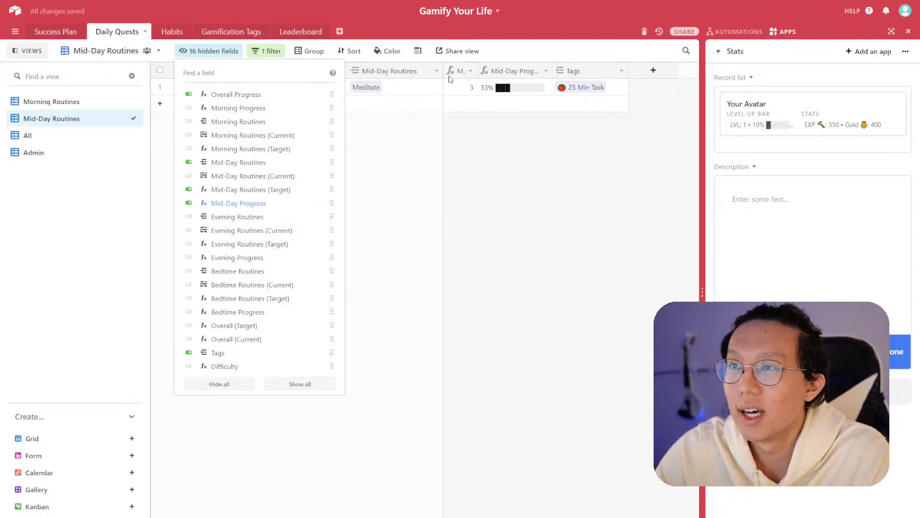
{"action": "left_click", "coordinate": [487, 133]}
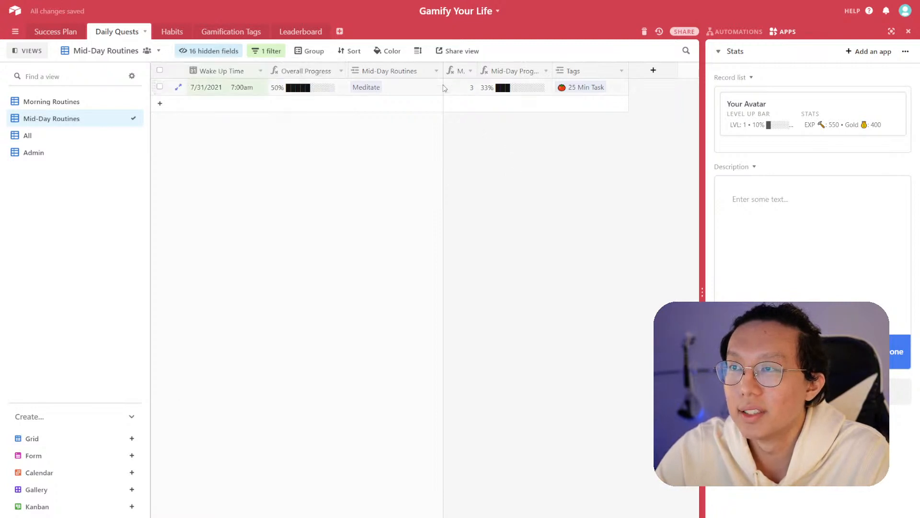
- Reorder the fields so Mid-Day Progress sits before the Mid-Day Routines field
{"action": "left_click", "coordinate": [233, 52]}
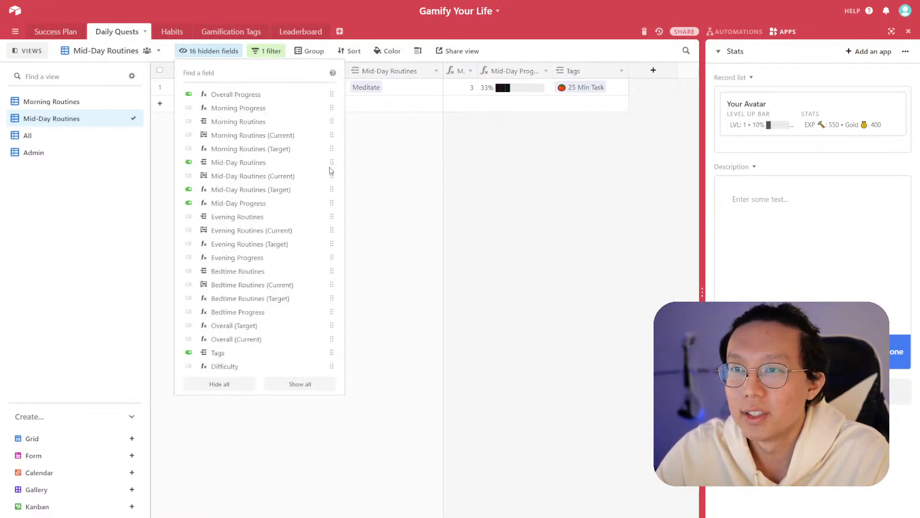
{"action": "left_click_drag", "start_coordinate": [331, 203], "coordinate": [332, 163]}
{"action": "left_click", "coordinate": [503, 192]}
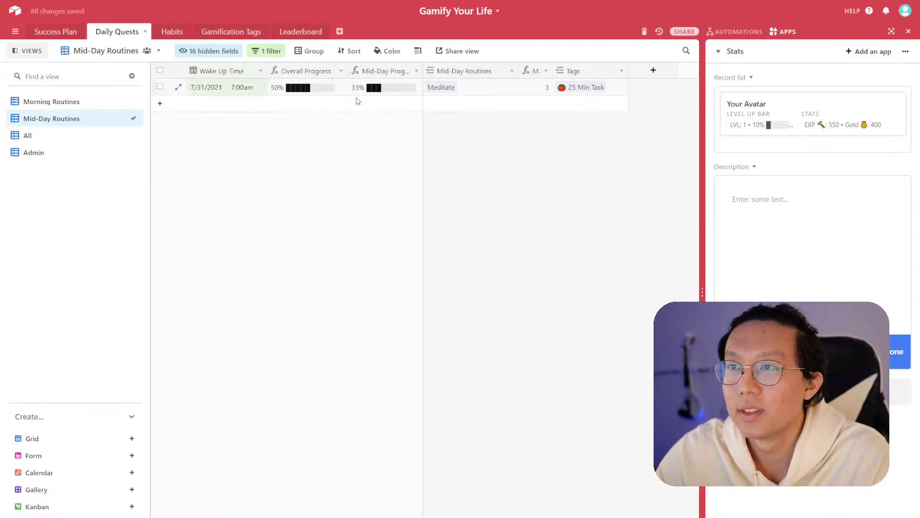
- Add Exercise to the quest record's Mid-Day Routines habits and widen that column
{"action": "left_click", "coordinate": [472, 95]}
{"action": "left_click", "coordinate": [472, 87]}
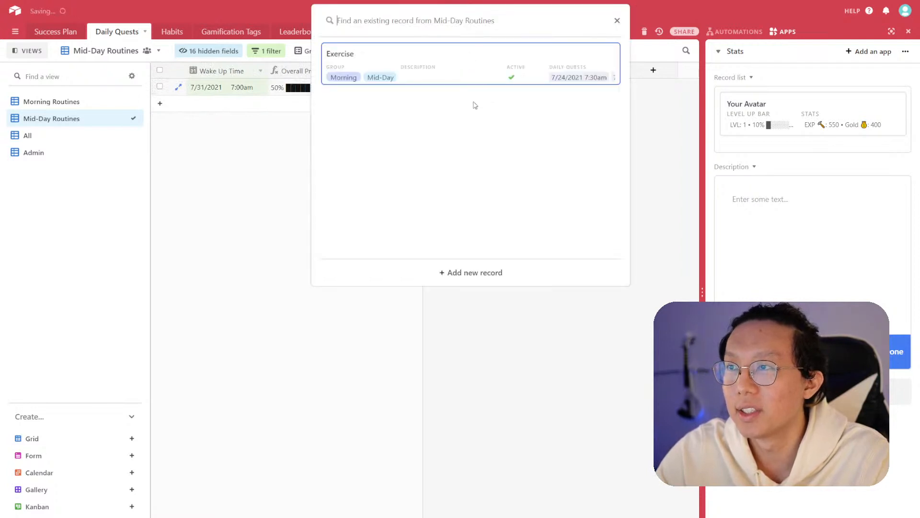
{"action": "left_click", "coordinate": [437, 74]}
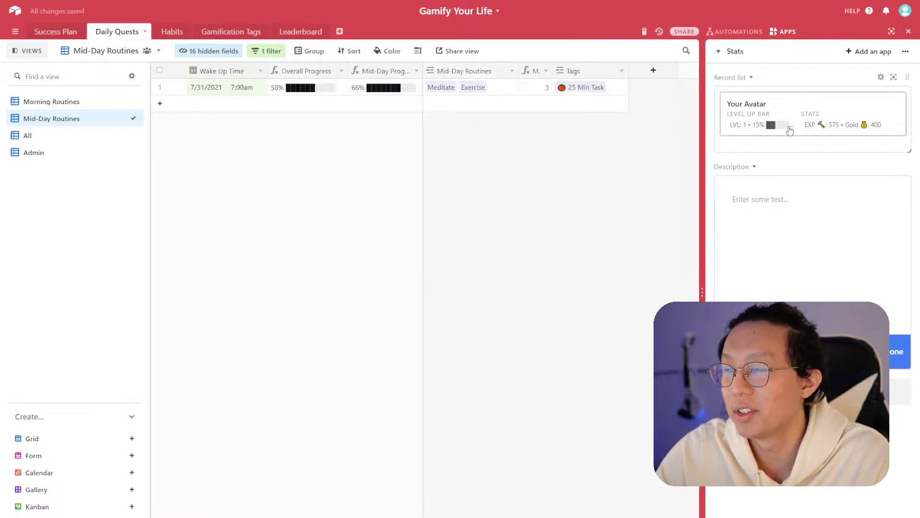
{"action": "left_click_drag", "start_coordinate": [520, 67], "coordinate": [540, 66]}
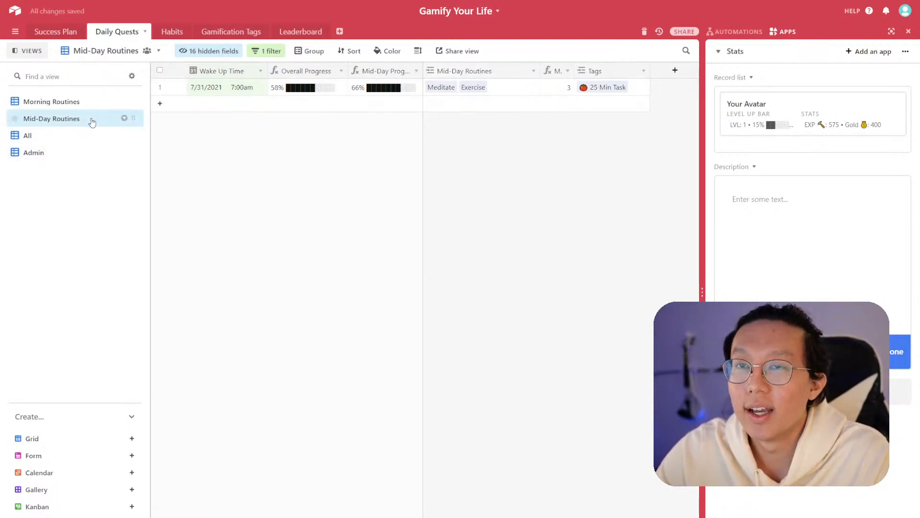
- Duplicate the Mid-Day Routines view and rename the copy Evening Routines
{"action": "left_click", "coordinate": [125, 118]}
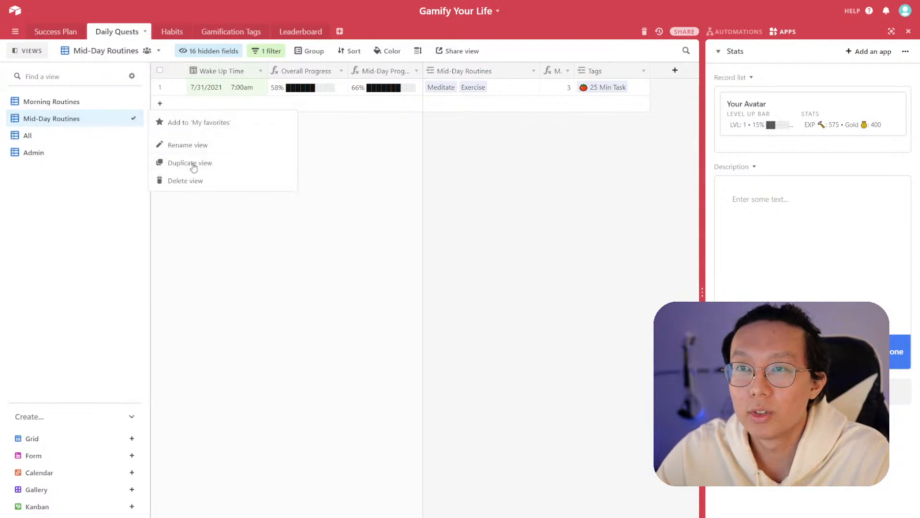
{"action": "left_click", "coordinate": [192, 163]}
{"action": "double_click", "coordinate": [76, 134]}
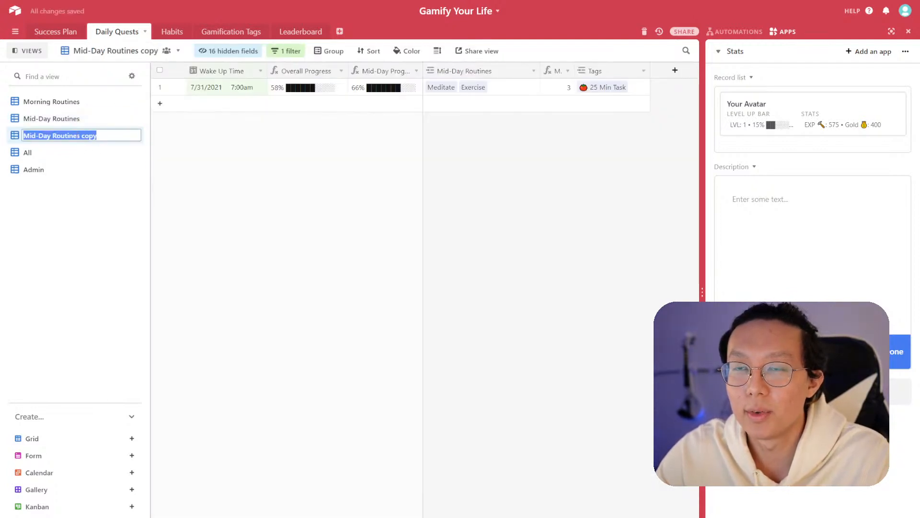
{"action": "type", "text": "Evening Routines"}
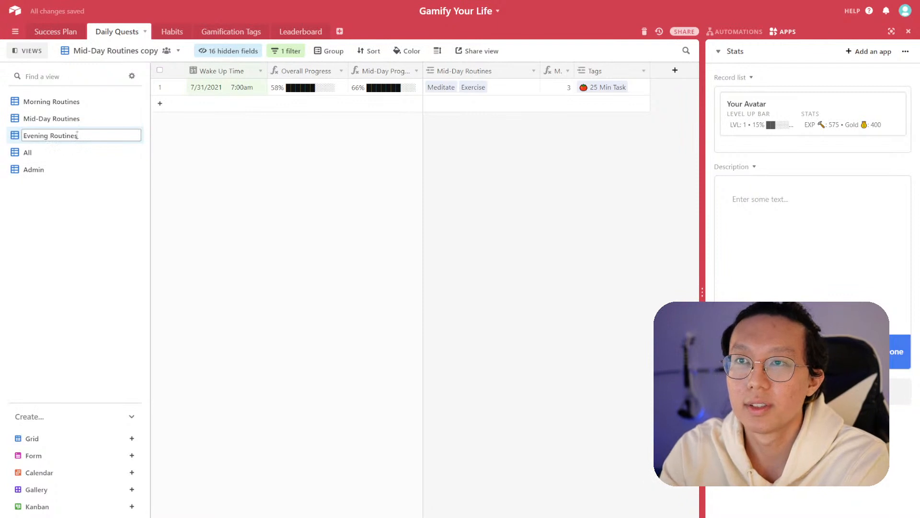
{"action": "key", "text": "Return"}
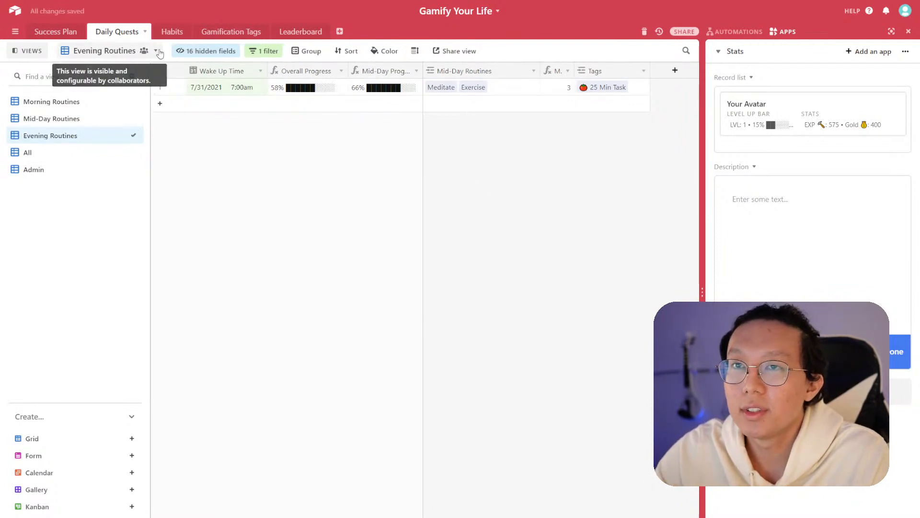
- In Evening Routines, hide the Mid-Day fields, show Evening Routines, Evening Routines (Target) and Evening Progress, and move Evening Progress first
{"action": "left_click", "coordinate": [227, 51]}
{"action": "left_click", "coordinate": [186, 162]}
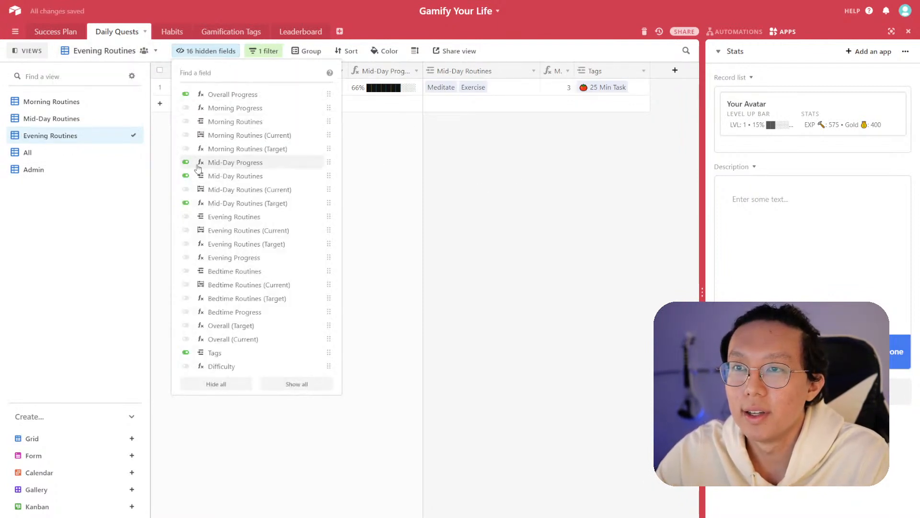
{"action": "left_click", "coordinate": [186, 176]}
{"action": "left_click", "coordinate": [188, 203]}
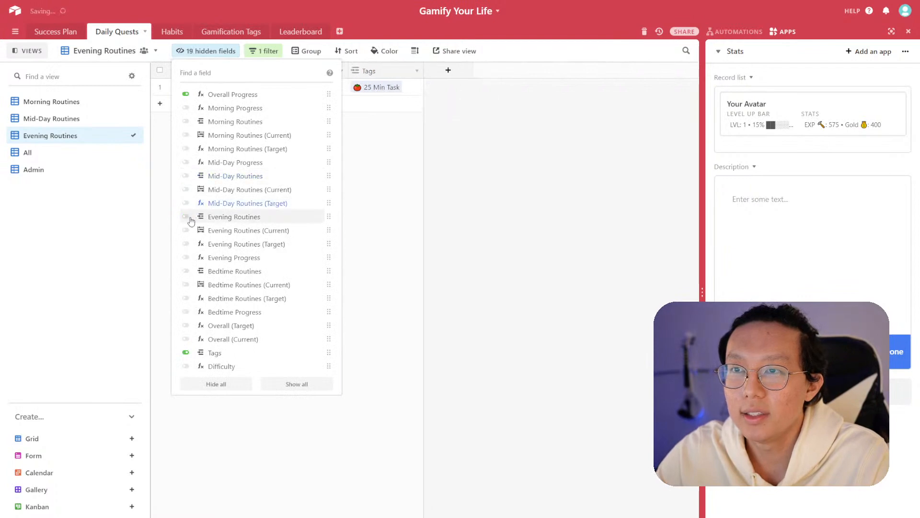
{"action": "left_click", "coordinate": [187, 217]}
{"action": "left_click", "coordinate": [186, 244]}
{"action": "left_click", "coordinate": [186, 258]}
{"action": "left_click_drag", "start_coordinate": [328, 258], "coordinate": [326, 217]}
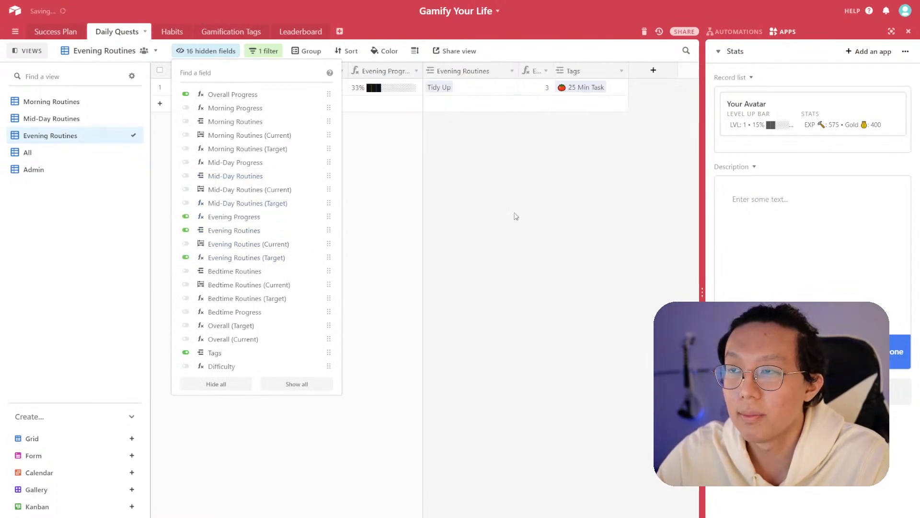
{"action": "left_click", "coordinate": [515, 216]}
- Add Exercise to the quest record's Evening Routines habits
{"action": "left_click", "coordinate": [468, 88]}
{"action": "left_click", "coordinate": [468, 87]}
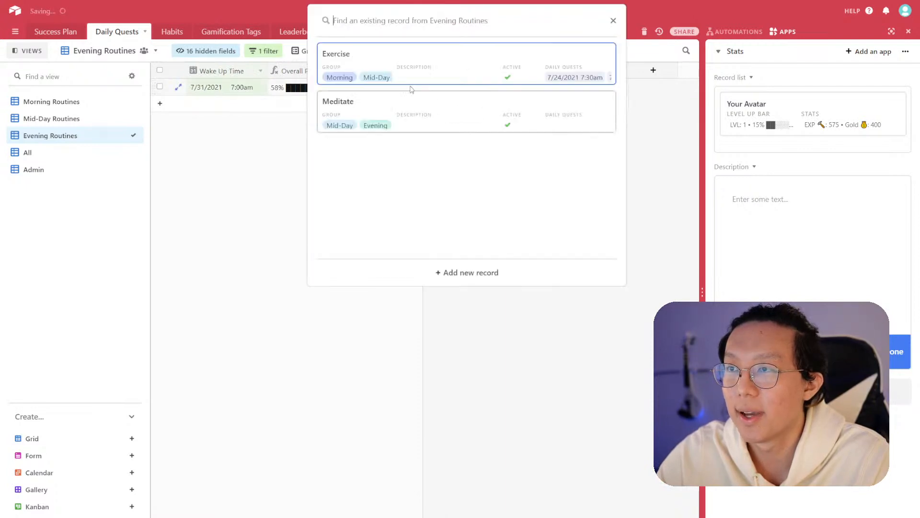
{"action": "left_click", "coordinate": [449, 77]}
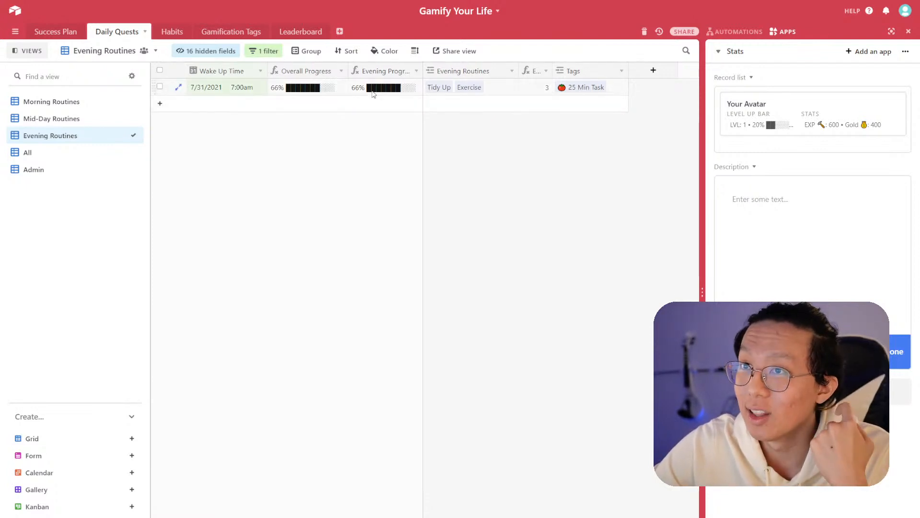
- Open the Habits table and browse its Daily Quests link columns across the habit rows
{"action": "left_click", "coordinate": [172, 32]}
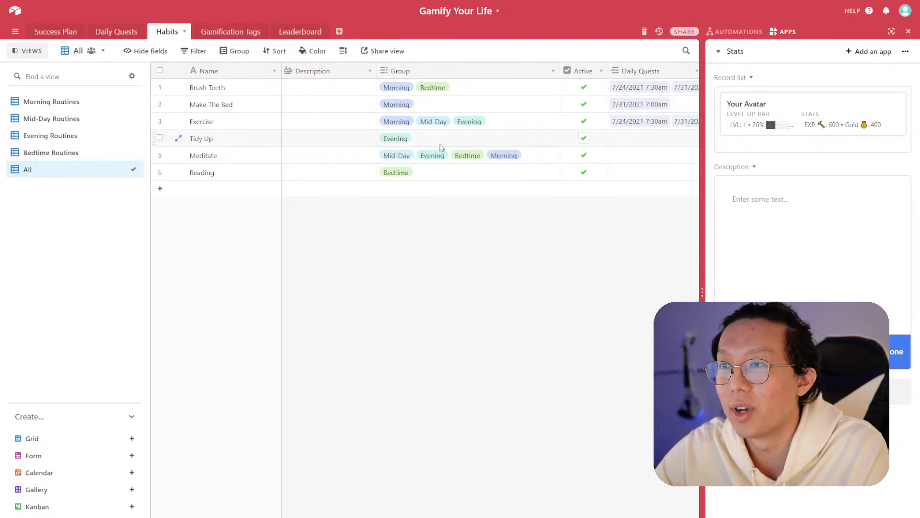
{"action": "left_click", "coordinate": [405, 122]}
{"action": "left_click", "coordinate": [552, 229]}
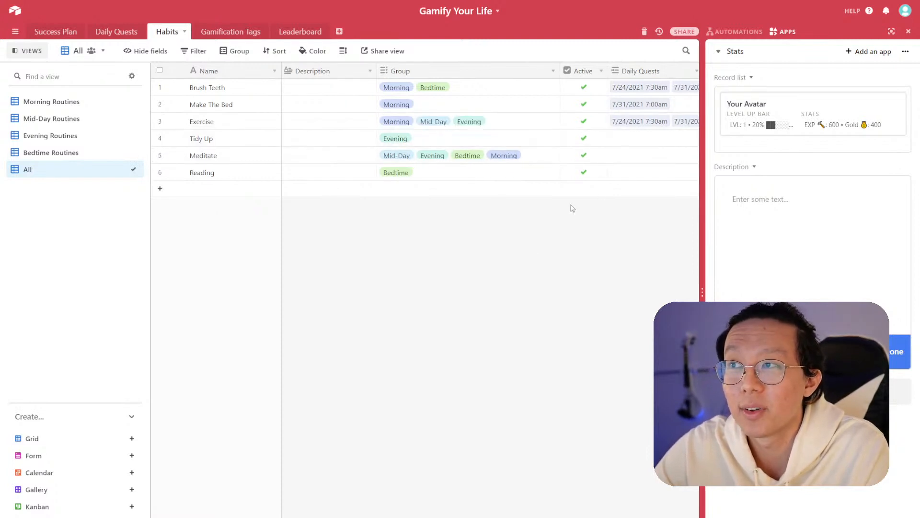
{"action": "left_click", "coordinate": [632, 161]}
{"action": "left_click_drag", "start_coordinate": [599, 175], "coordinate": [631, 175]}
{"action": "left_click_drag", "start_coordinate": [622, 137], "coordinate": [525, 142]}
{"action": "left_click_drag", "start_coordinate": [389, 136], "coordinate": [708, 144]}
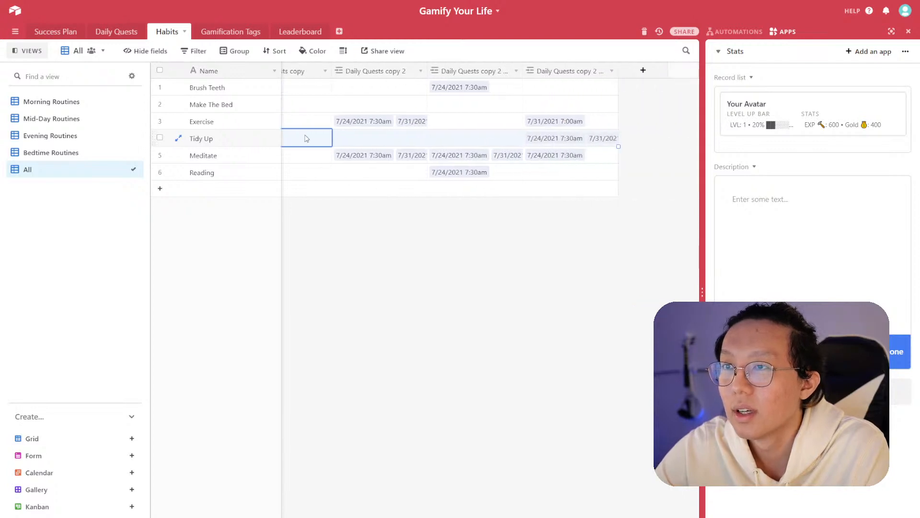
{"action": "scroll", "coordinate": [307, 138], "scroll_direction": "left", "scroll_amount": 6}
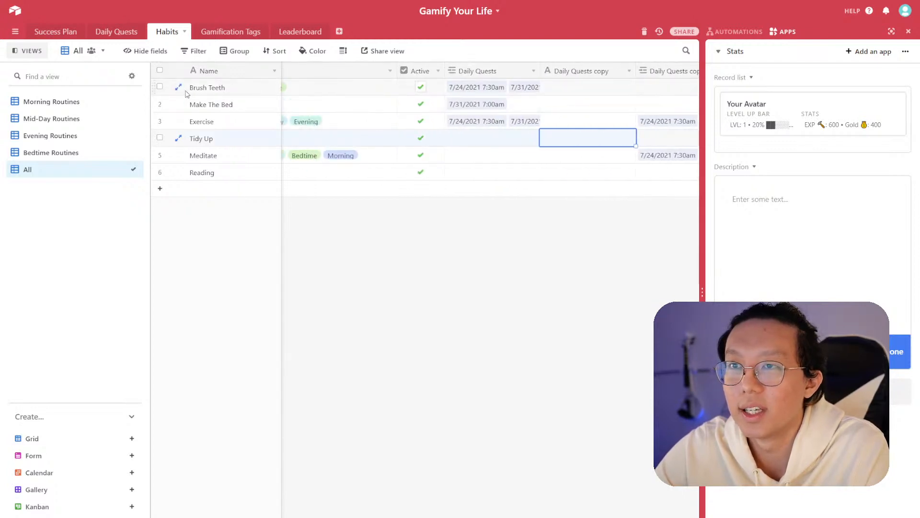
- Inspect the Brush Teeth habit record's linked Daily Quests fields and the duplicated Daily Quests copy columns
{"action": "left_click", "coordinate": [178, 86]}
{"action": "scroll", "coordinate": [412, 293], "scroll_direction": "down", "scroll_amount": 5}
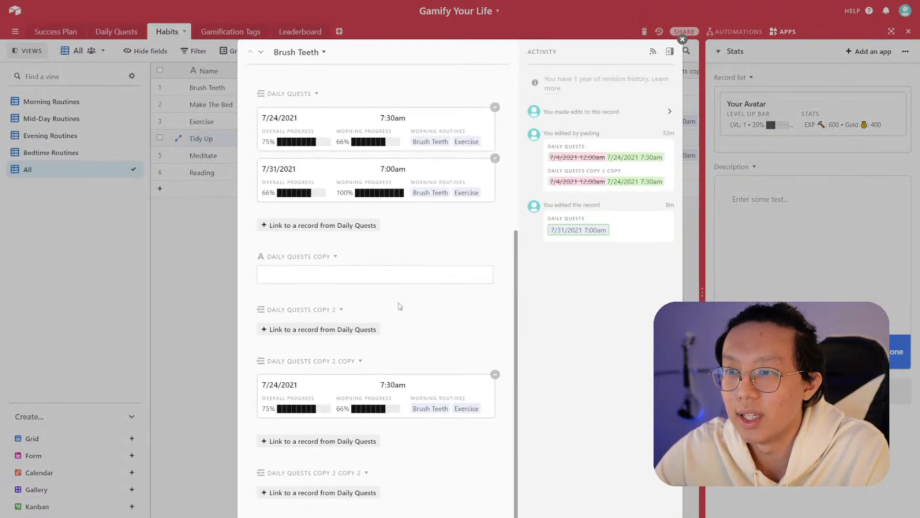
{"action": "left_click", "coordinate": [360, 361]}
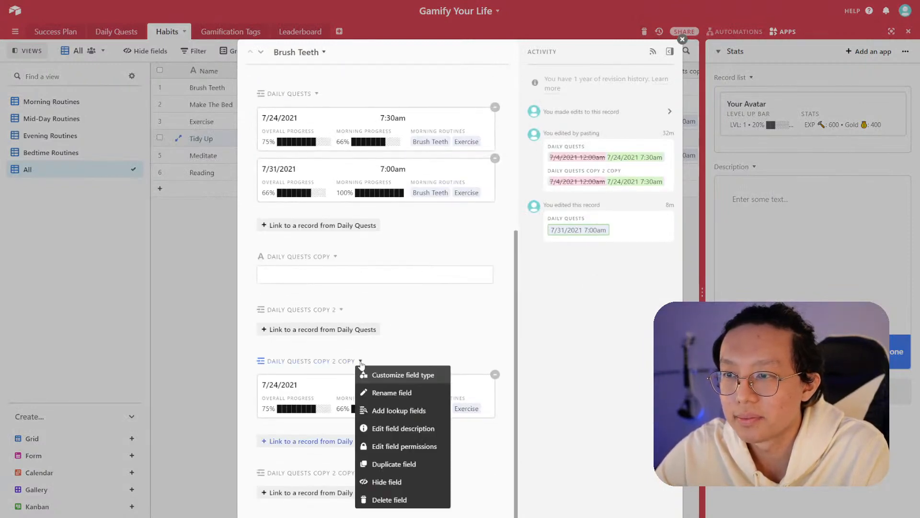
{"action": "left_click", "coordinate": [409, 346]}
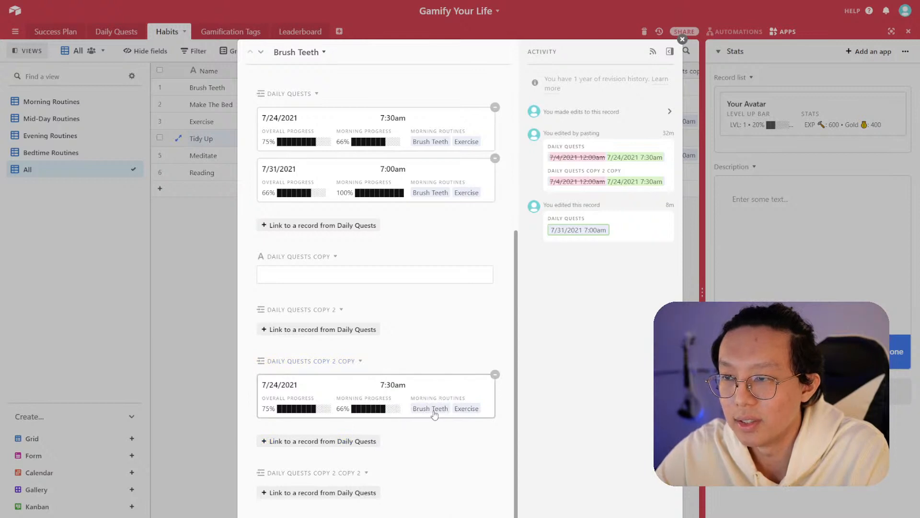
{"action": "left_click", "coordinate": [398, 408]}
{"action": "left_click", "coordinate": [447, 165]}
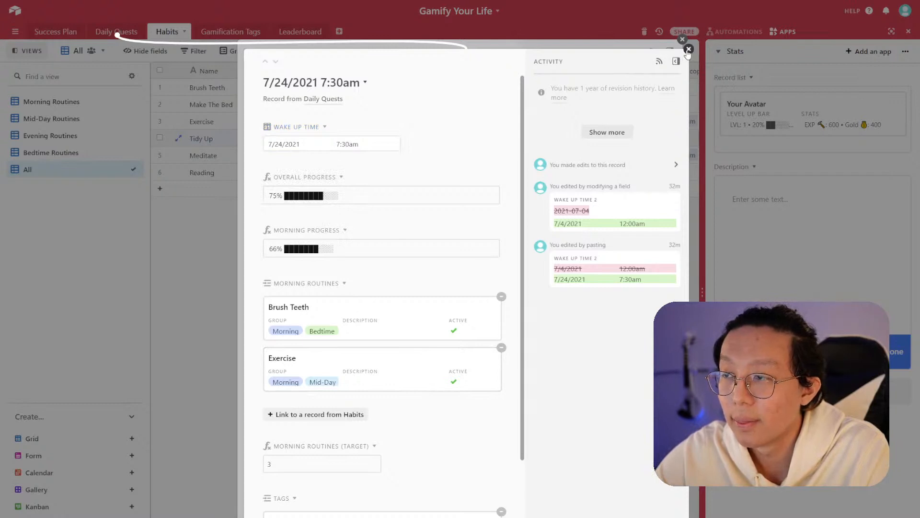
{"action": "left_click", "coordinate": [688, 50]}
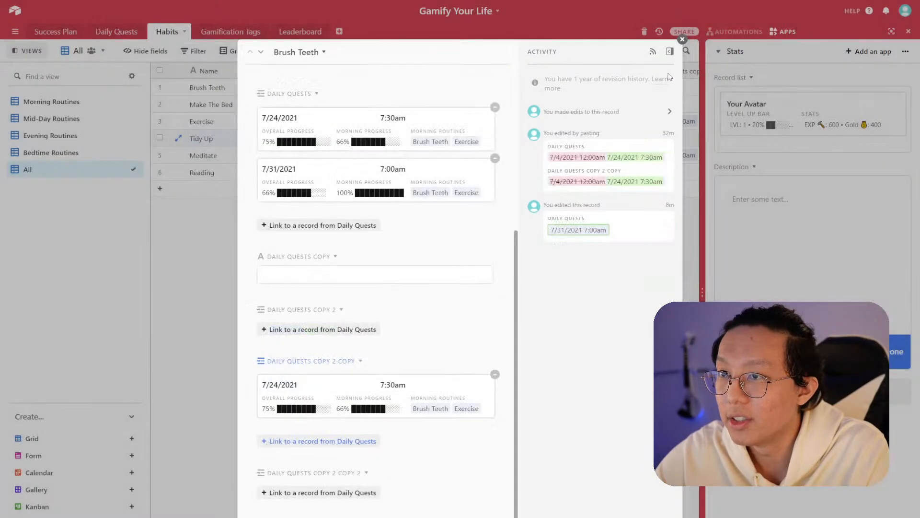
{"action": "scroll", "coordinate": [489, 361], "scroll_direction": "up", "scroll_amount": 2}
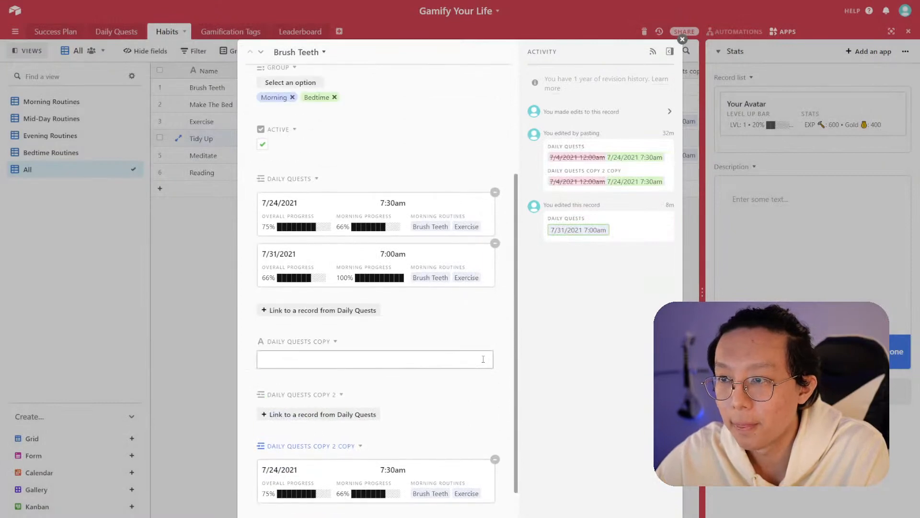
{"action": "scroll", "coordinate": [483, 360], "scroll_direction": "down", "scroll_amount": 1}
{"action": "scroll", "coordinate": [483, 359], "scroll_direction": "up", "scroll_amount": 5}
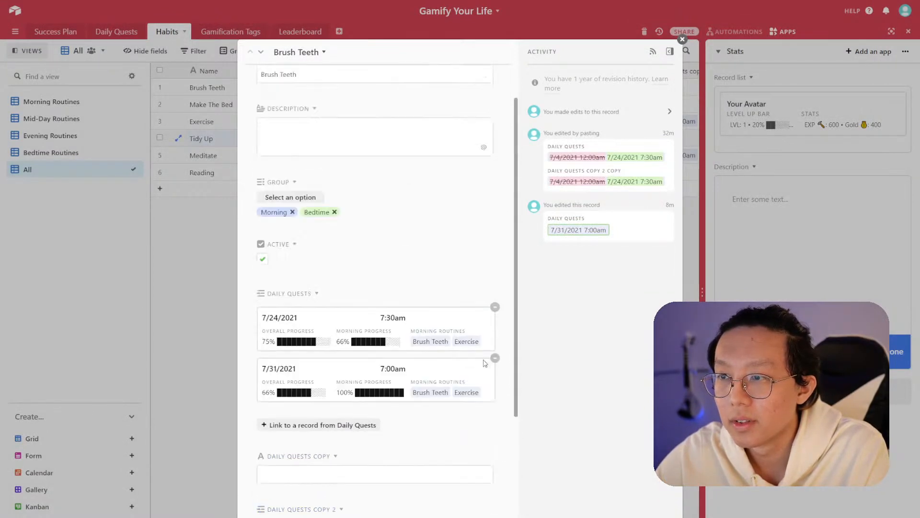
{"action": "scroll", "coordinate": [486, 363], "scroll_direction": "down", "scroll_amount": 1}
{"action": "scroll", "coordinate": [485, 363], "scroll_direction": "down", "scroll_amount": 5}
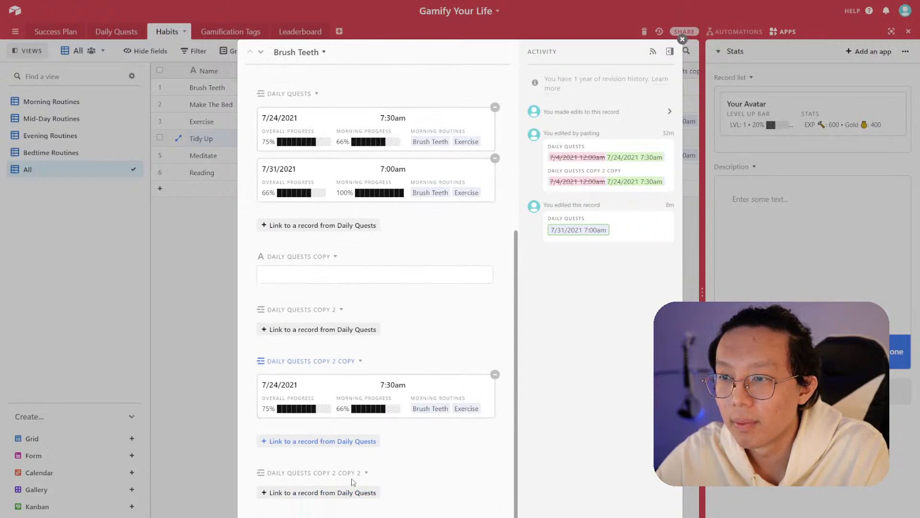
{"action": "left_click", "coordinate": [215, 343]}
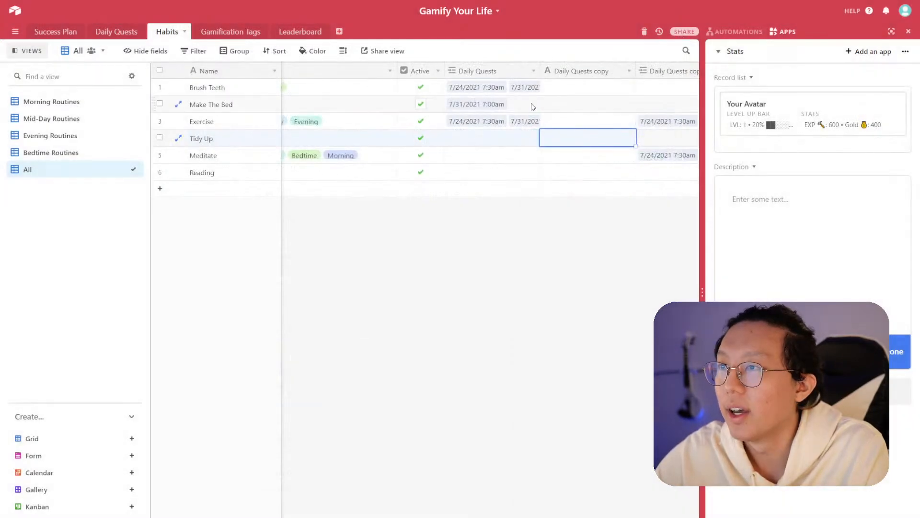
{"action": "left_click", "coordinate": [519, 139]}
{"action": "scroll", "coordinate": [479, 139], "scroll_direction": "right", "scroll_amount": 8}
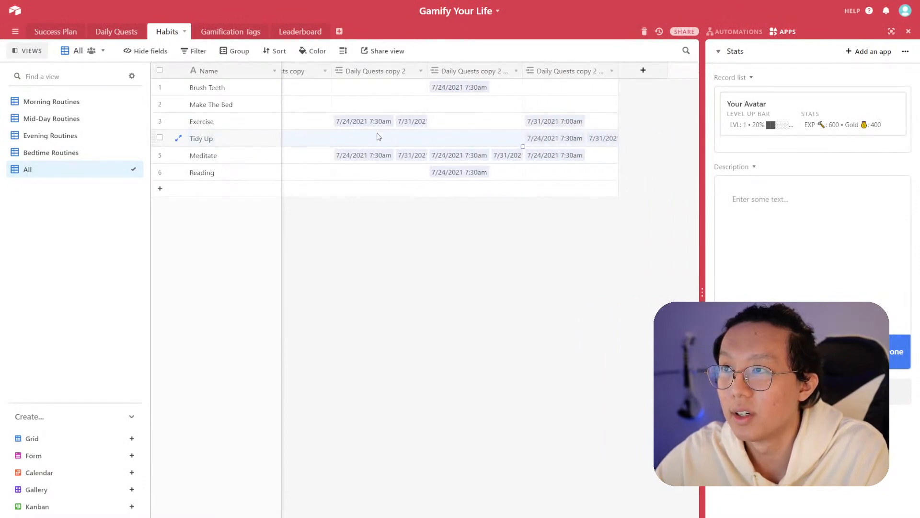
{"action": "scroll", "coordinate": [431, 144], "scroll_direction": "left", "scroll_amount": 6}
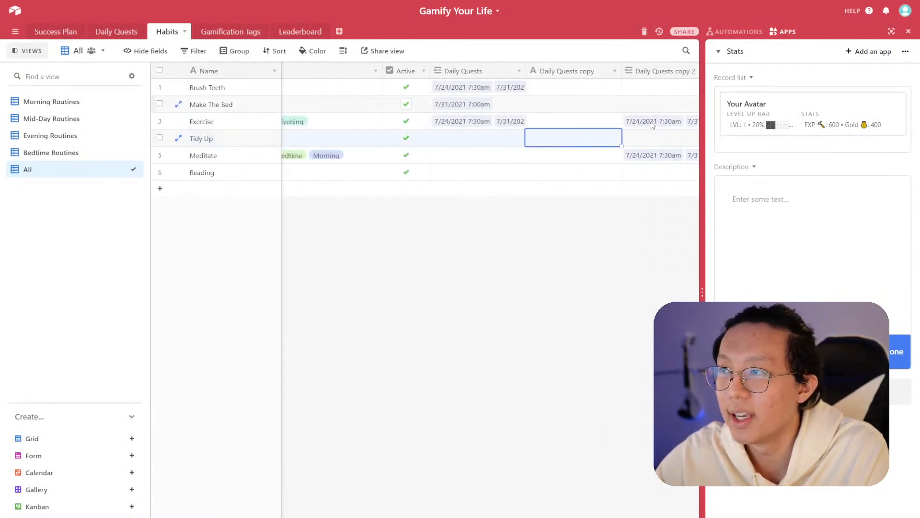
{"action": "scroll", "coordinate": [694, 143], "scroll_direction": "right", "scroll_amount": 5}
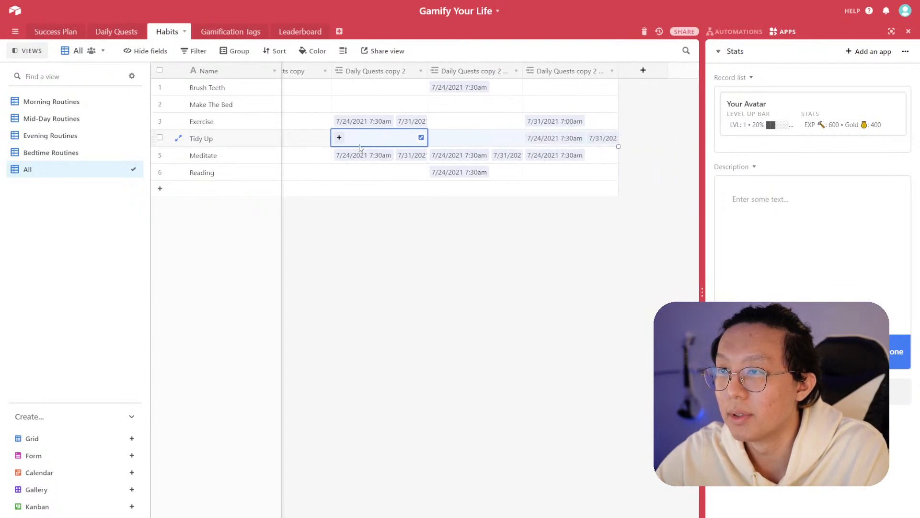
{"action": "scroll", "coordinate": [312, 145], "scroll_direction": "left", "scroll_amount": 5}
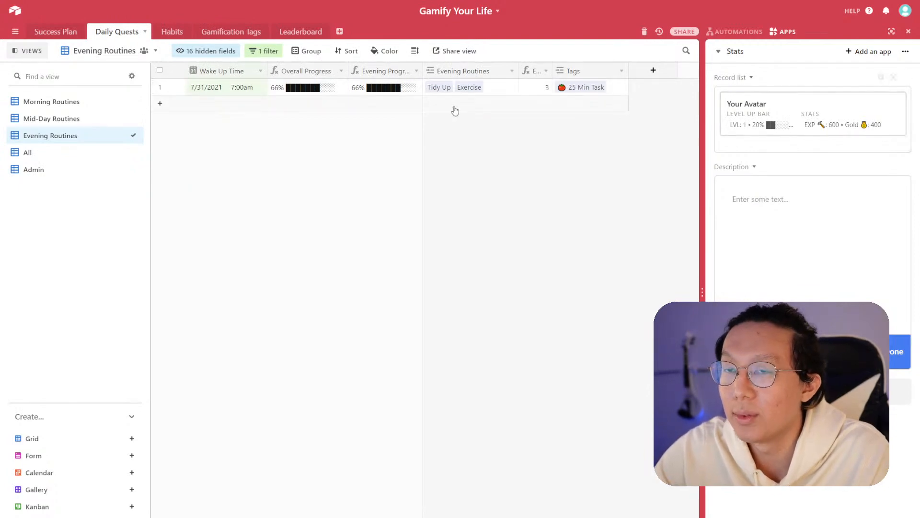
- Duplicate the Evening Routines view and name the copy Bedtime Routines
{"action": "left_click", "coordinate": [65, 139]}
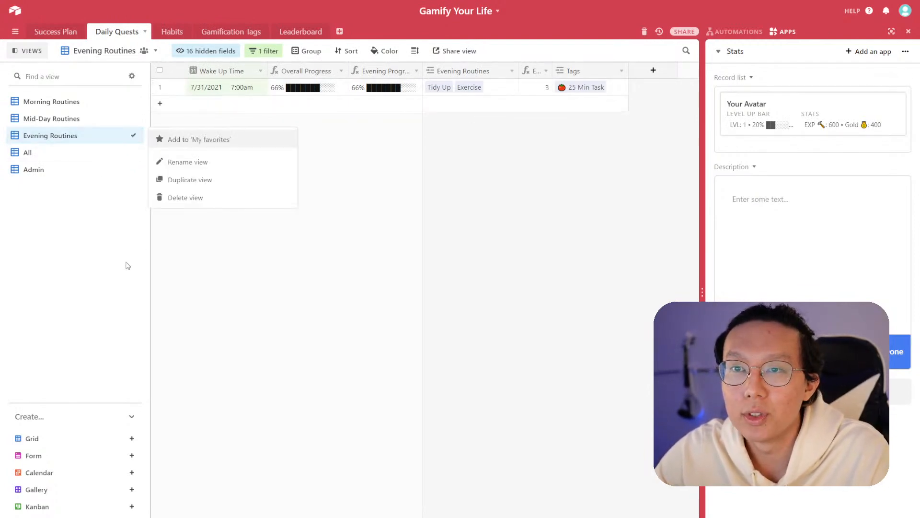
{"action": "left_click", "coordinate": [183, 181]}
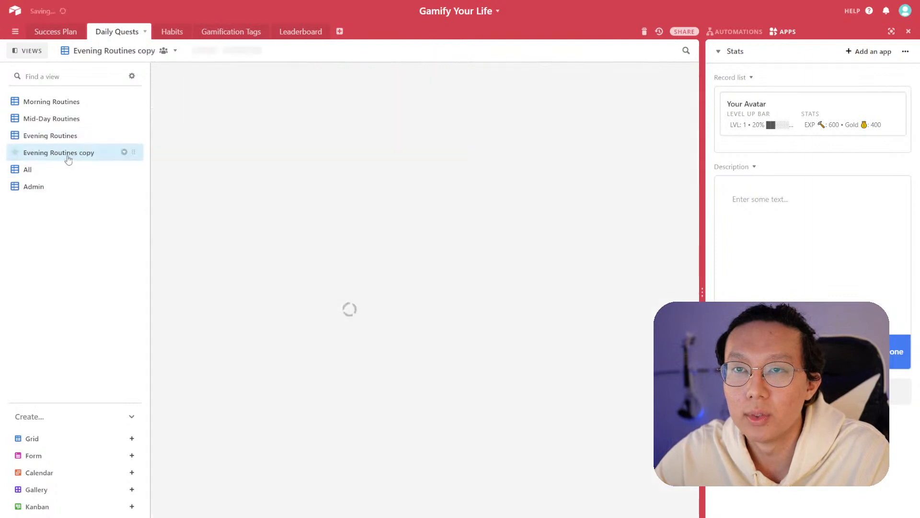
{"action": "type", "text": "Bedtime"}
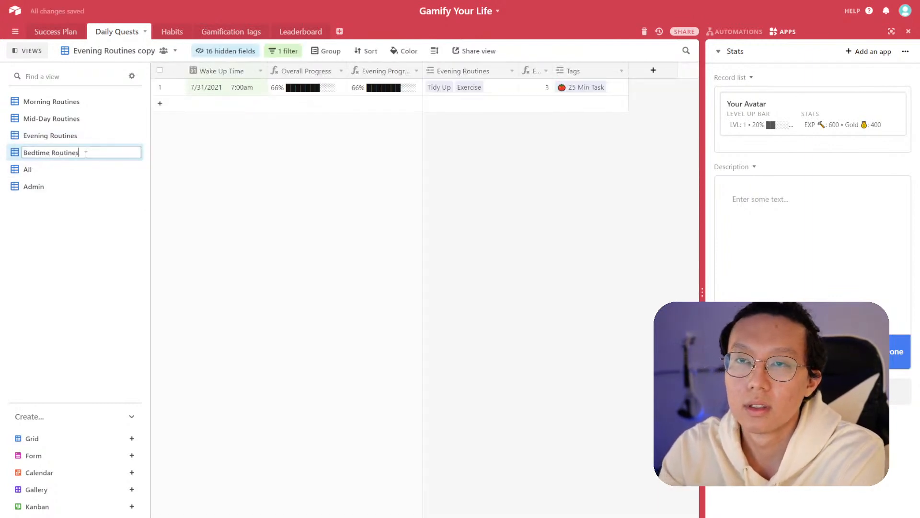
{"action": "key", "text": "Return"}
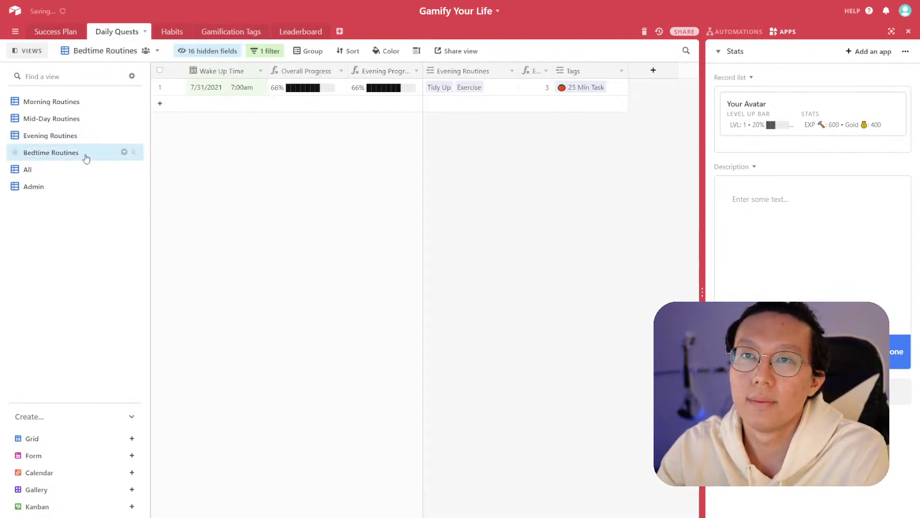
- In Bedtime Routines, hide the Evening fields, show Bedtime Routines, Bedtime Routines (Target) and Bedtime Progress, and move Bedtime Progress first
{"action": "left_click", "coordinate": [208, 51]}
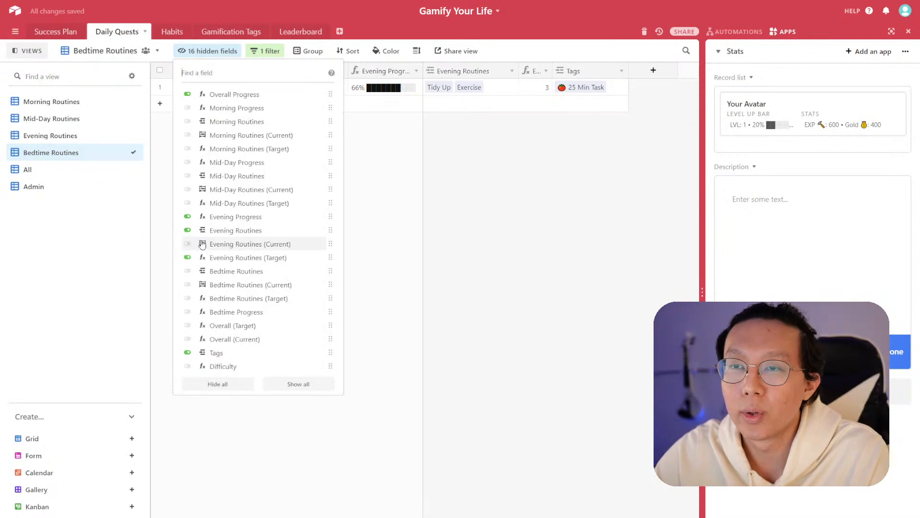
{"action": "left_click", "coordinate": [187, 216]}
{"action": "left_click", "coordinate": [187, 230]}
{"action": "left_click", "coordinate": [188, 257]}
{"action": "left_click", "coordinate": [187, 271]}
{"action": "left_click", "coordinate": [188, 298]}
{"action": "left_click", "coordinate": [188, 311]}
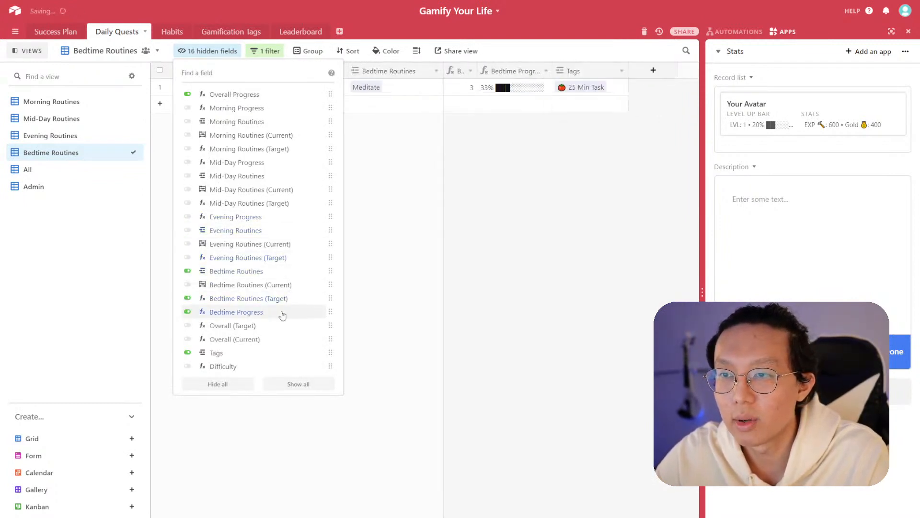
{"action": "left_click_drag", "start_coordinate": [330, 312], "coordinate": [331, 271]}
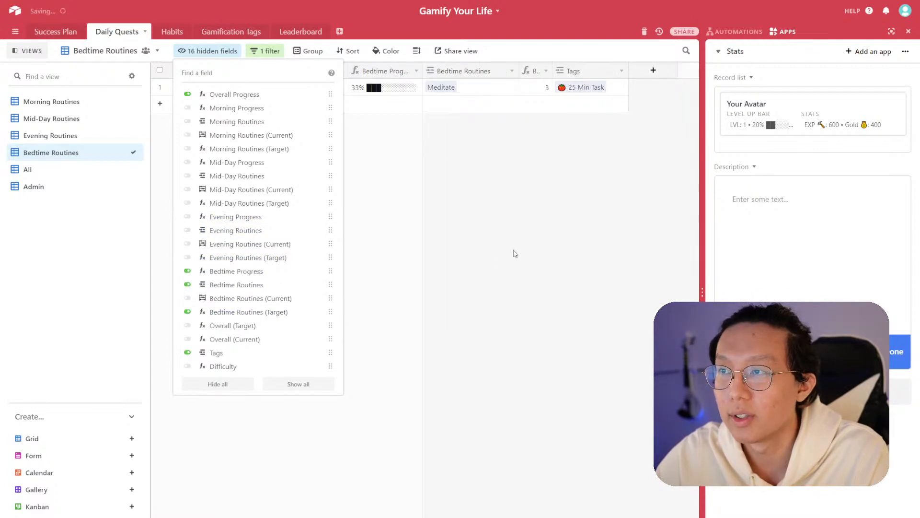
{"action": "left_click", "coordinate": [513, 253]}
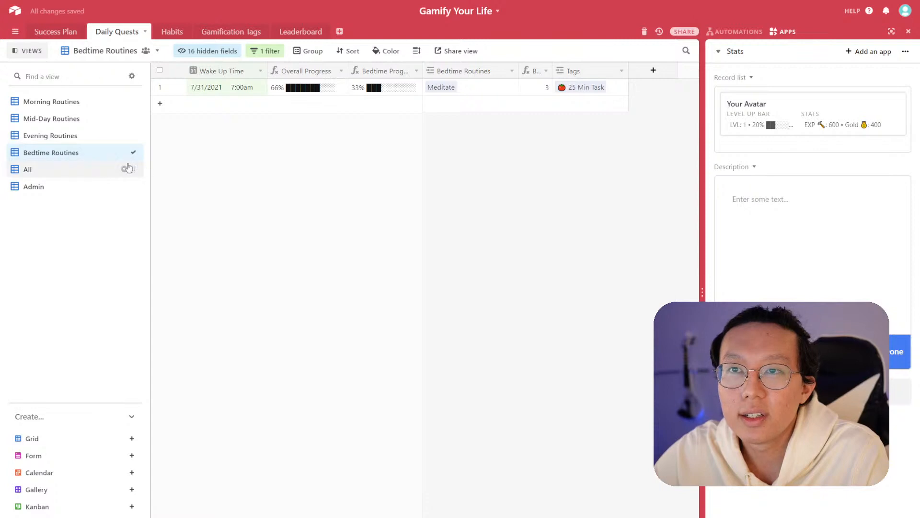
- Create a new view section in the sidebar named Day-To-Day
{"action": "left_click", "coordinate": [132, 77]}
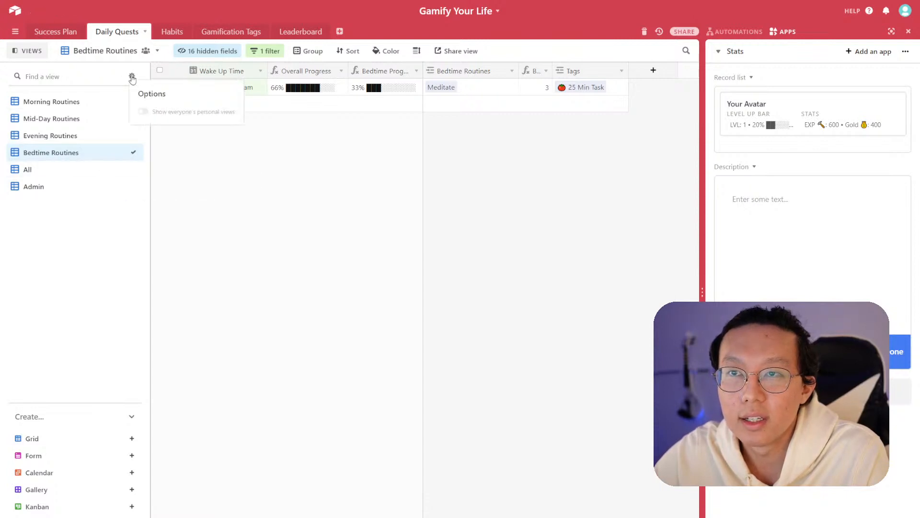
{"action": "left_click", "coordinate": [131, 77]}
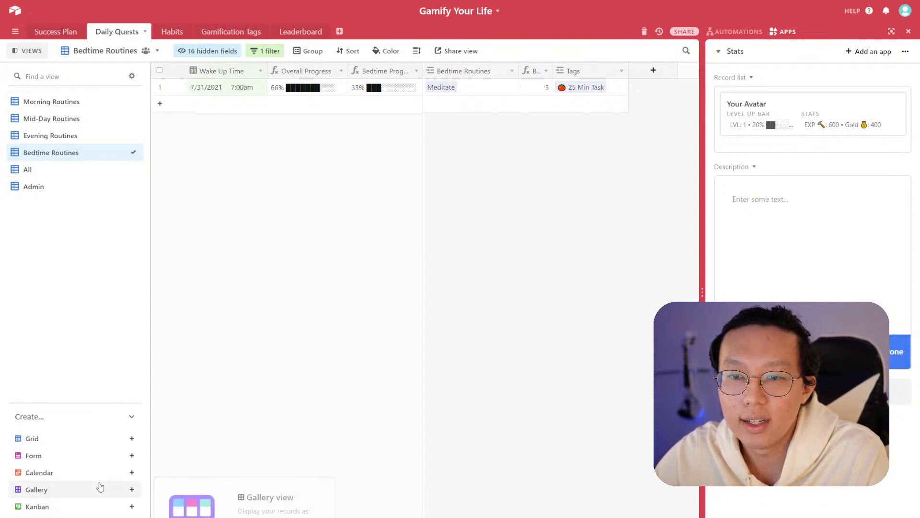
{"action": "left_click", "coordinate": [107, 517]}
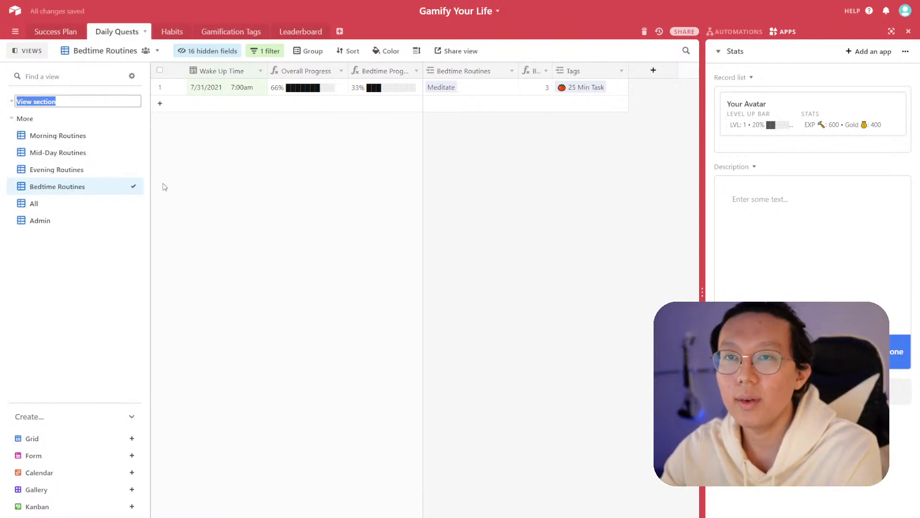
{"action": "type", "text": "Add"}
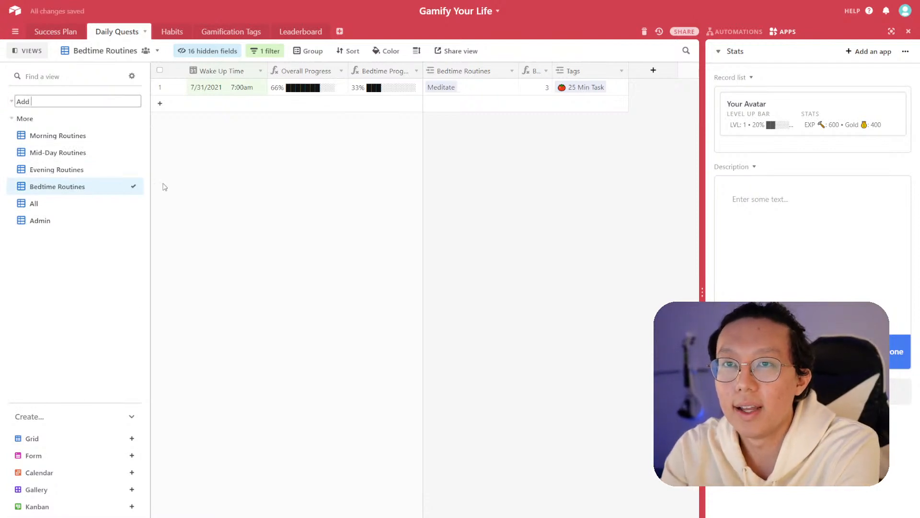
{"action": "type", "text": " New"}
{"action": "key", "text": "BackSpace"}
{"action": "key", "text": "BackSpace"}
{"action": "key", "text": "BackSpace"}
{"action": "key", "text": "BackSpace"}
{"action": "type", "text": "Dai"}
{"action": "type", "text": "-To-Day"}
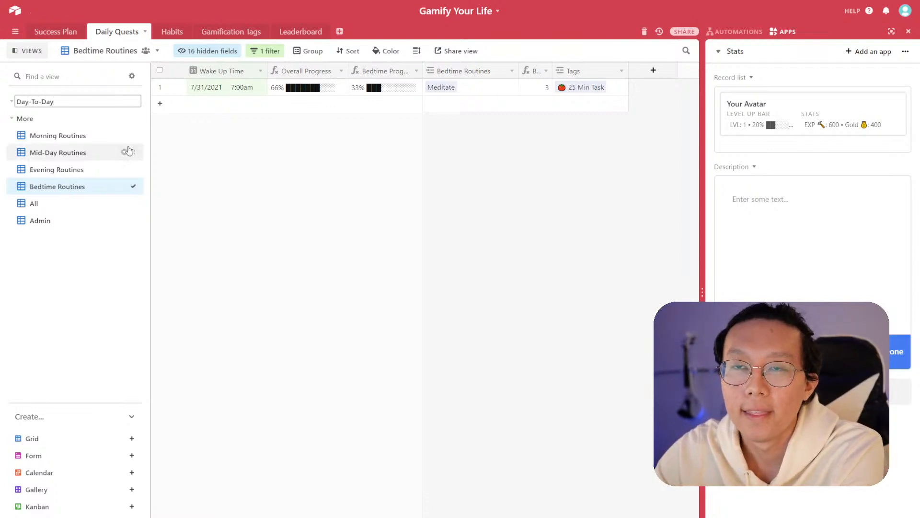
- Move the Morning, Mid-Day, Evening and Bedtime Routines views into the Day-To-Day section
{"action": "mouse_move", "coordinate": [134, 135]}
{"action": "left_mouse_down"}
{"action": "mouse_move", "coordinate": [136, 106]}
{"action": "mouse_move", "coordinate": [136, 118]}
{"action": "left_mouse_up"}
{"action": "left_click_drag", "start_coordinate": [134, 151], "coordinate": [135, 149]}
{"action": "left_click_drag", "start_coordinate": [137, 186], "coordinate": [136, 170]}
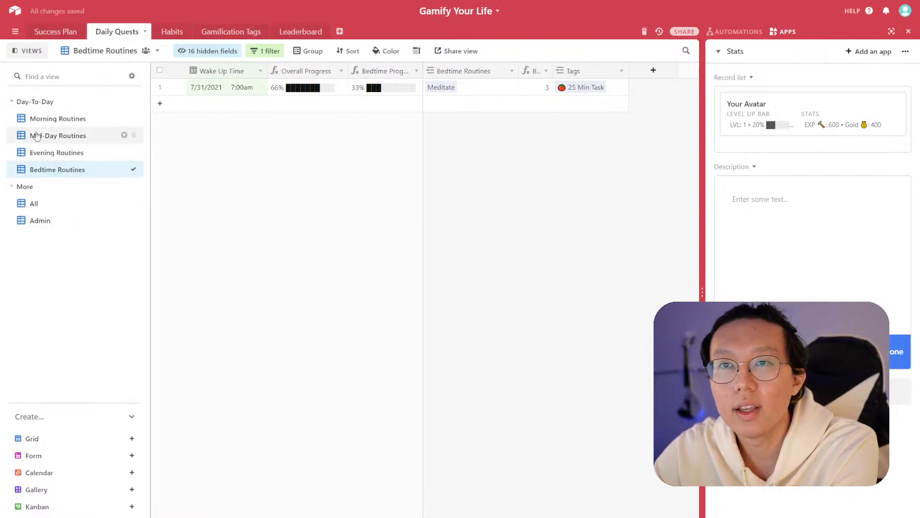
- Switch through each of the four routine views in the Day-To-Day section
{"action": "left_click", "coordinate": [65, 120]}
{"action": "left_click", "coordinate": [71, 137]}
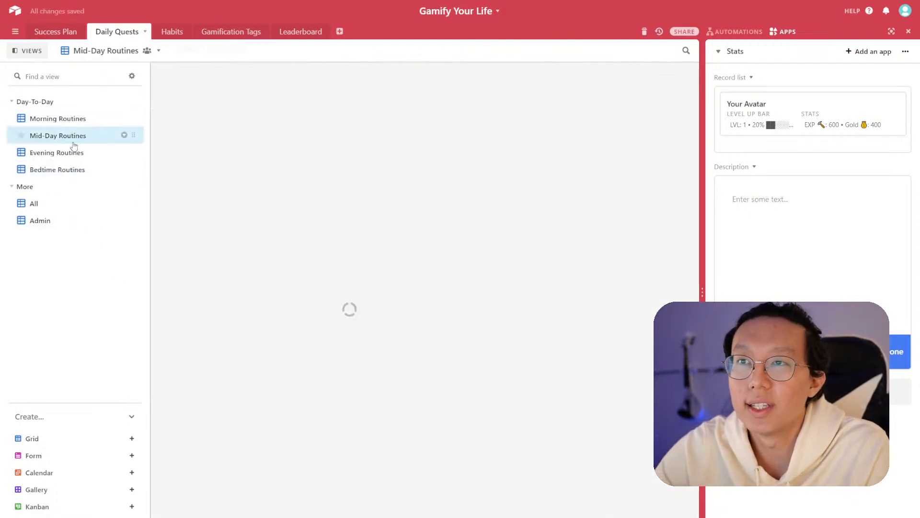
{"action": "left_click", "coordinate": [72, 153]}
{"action": "left_click", "coordinate": [73, 168]}
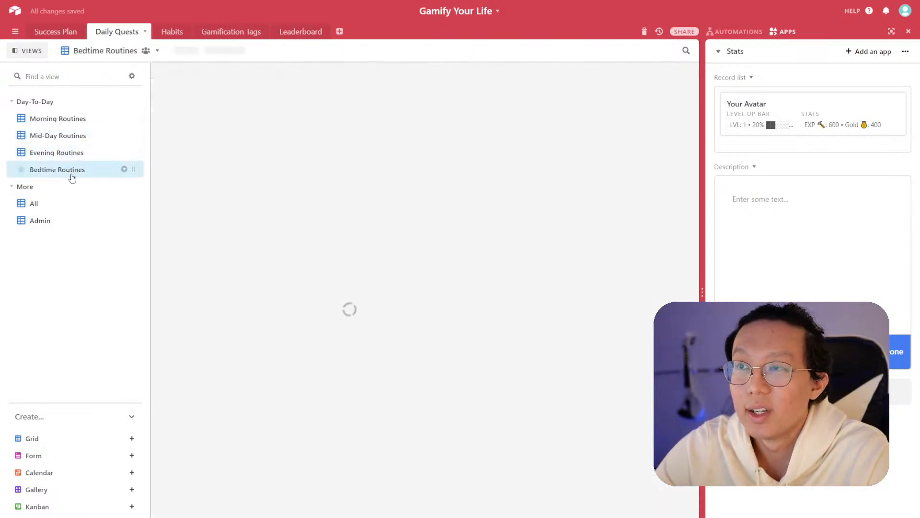
{"action": "left_click", "coordinate": [73, 153]}
{"action": "left_click", "coordinate": [80, 120]}
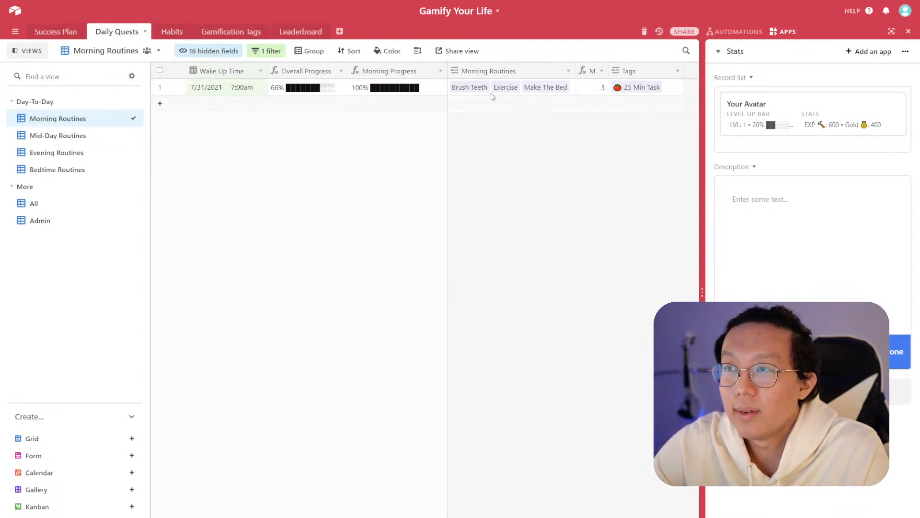
- Open the Habits table and inspect the Daily Quests link field settings and its copy columns
{"action": "left_click", "coordinate": [173, 31]}
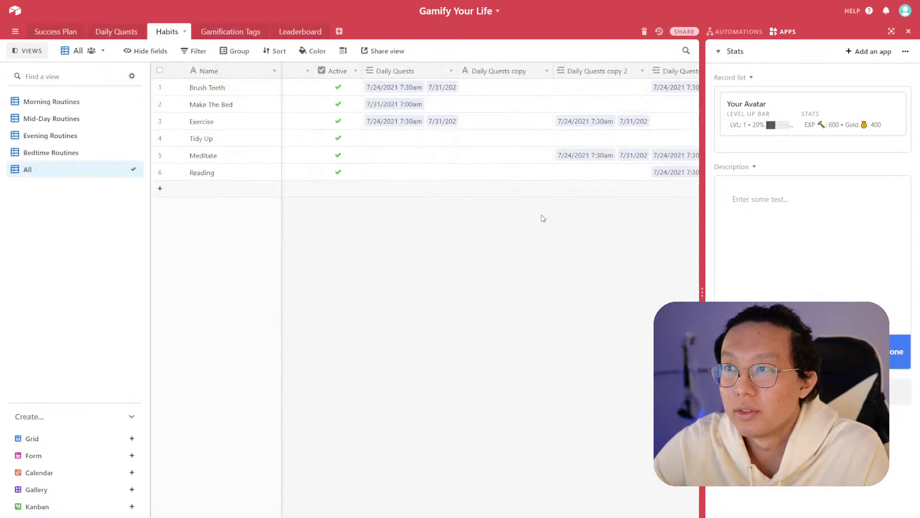
{"action": "left_click", "coordinate": [449, 72]}
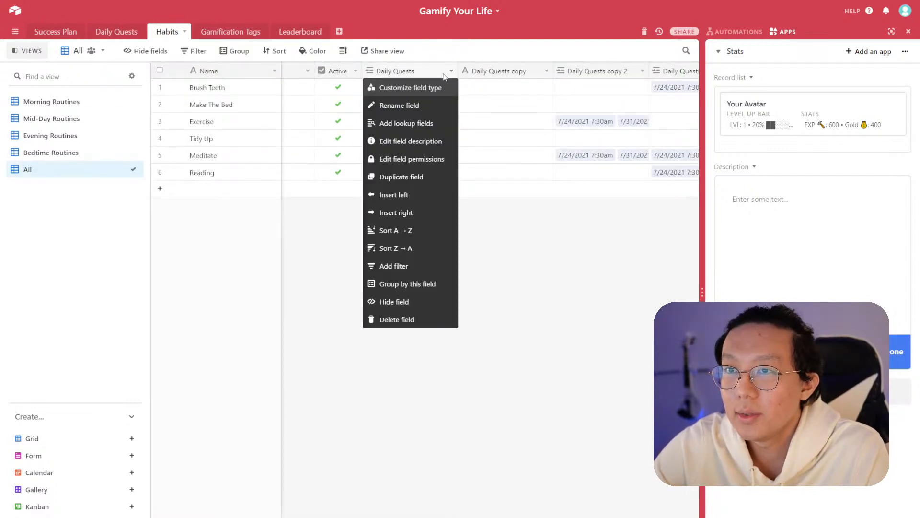
{"action": "left_click", "coordinate": [431, 88]}
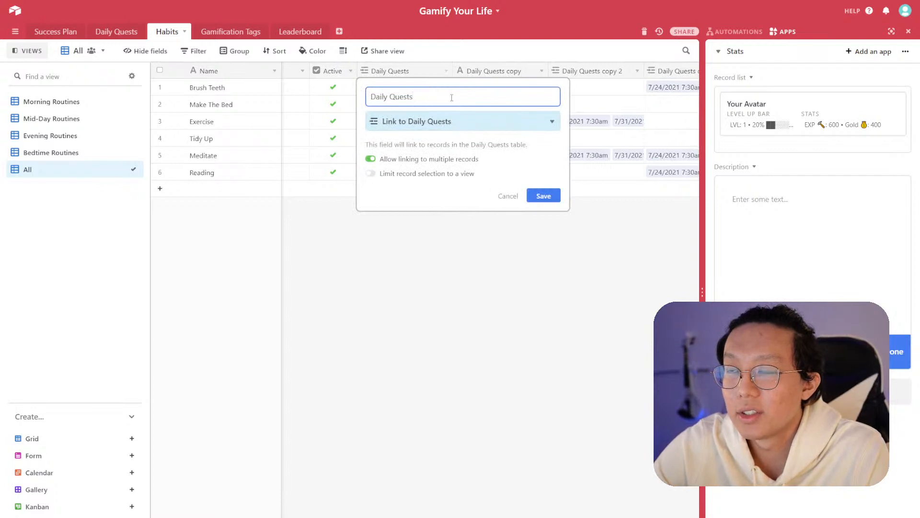
{"action": "left_click", "coordinate": [507, 202]}
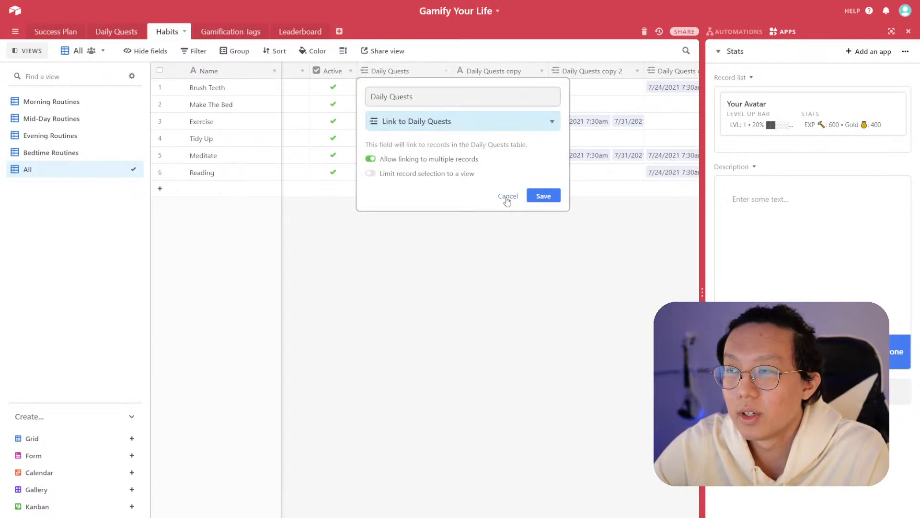
{"action": "left_click", "coordinate": [519, 154]}
{"action": "scroll", "coordinate": [645, 150], "scroll_direction": "right", "scroll_amount": 3}
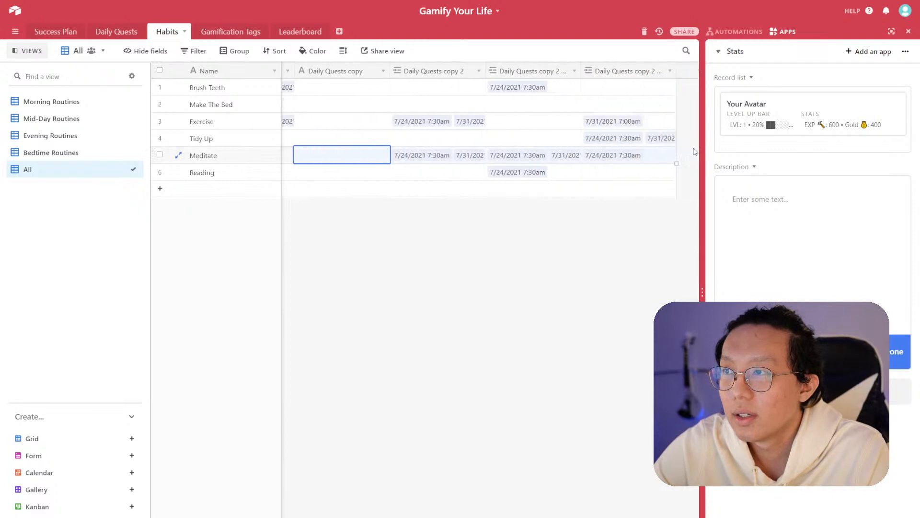
{"action": "left_click", "coordinate": [345, 138]}
{"action": "scroll", "coordinate": [383, 134], "scroll_direction": "left", "scroll_amount": 3}
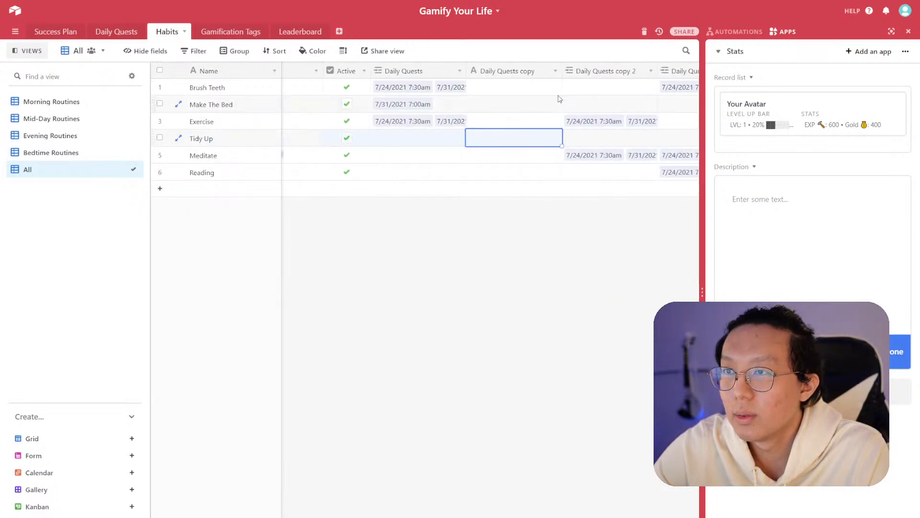
- Delete the single-line Daily Quests copy field from the Habits table
{"action": "left_click", "coordinate": [550, 70]}
{"action": "left_click", "coordinate": [550, 89]}
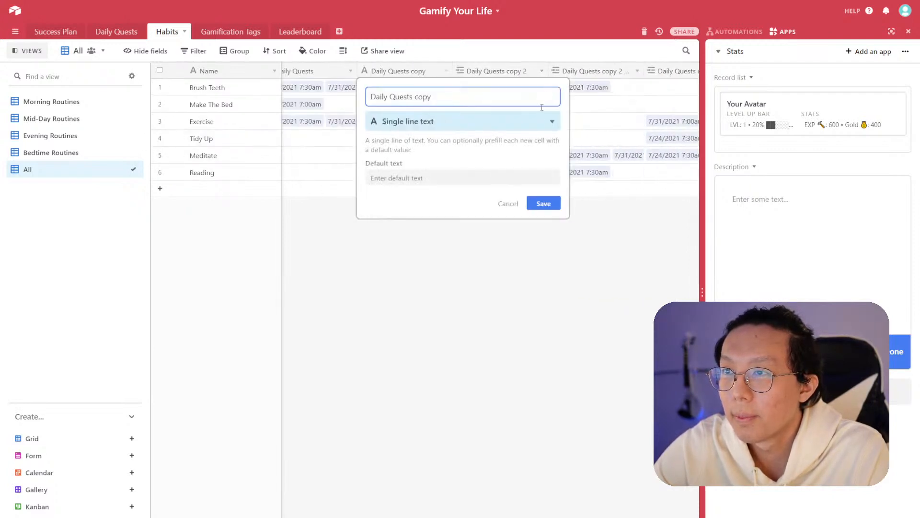
{"action": "left_click", "coordinate": [511, 204]}
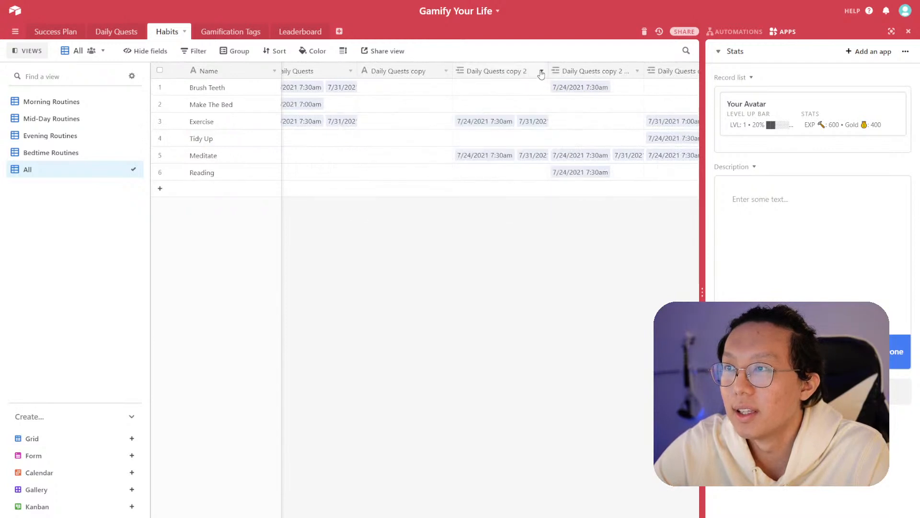
{"action": "left_click", "coordinate": [541, 72]}
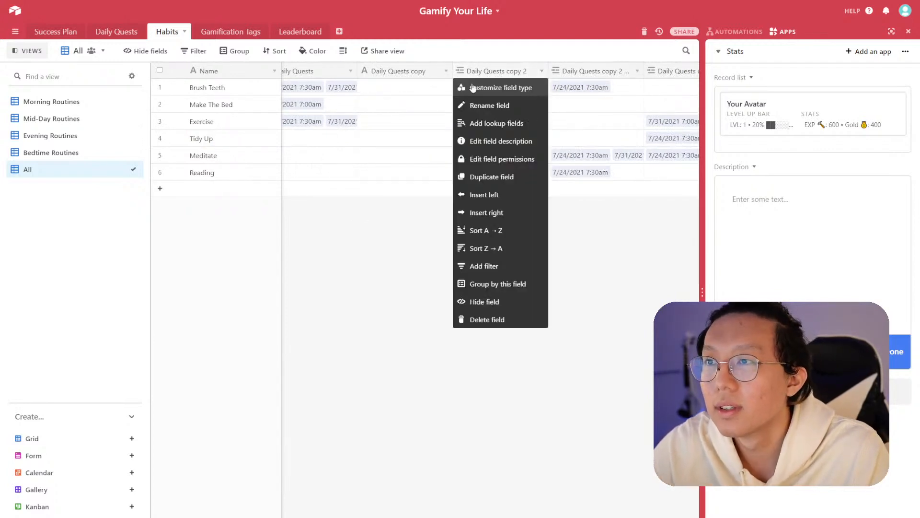
{"action": "left_click", "coordinate": [441, 75]}
{"action": "left_click", "coordinate": [446, 72]}
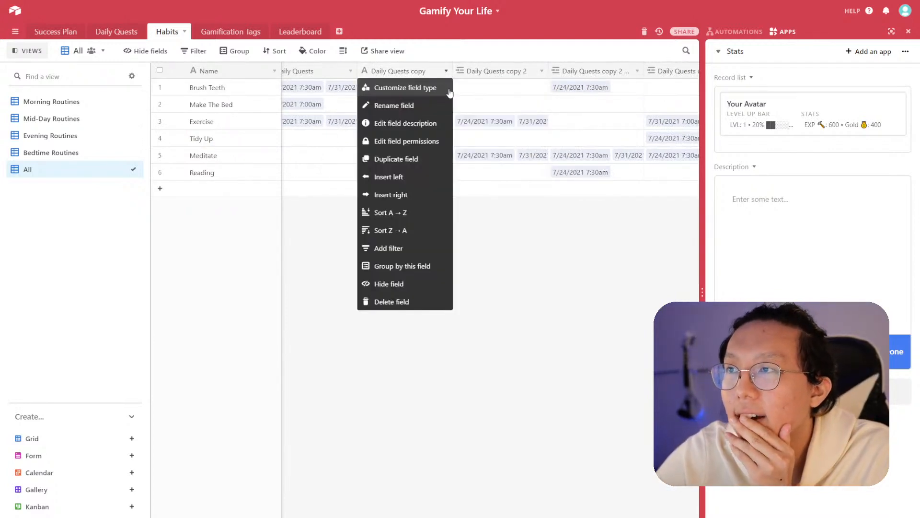
{"action": "left_click", "coordinate": [413, 306]}
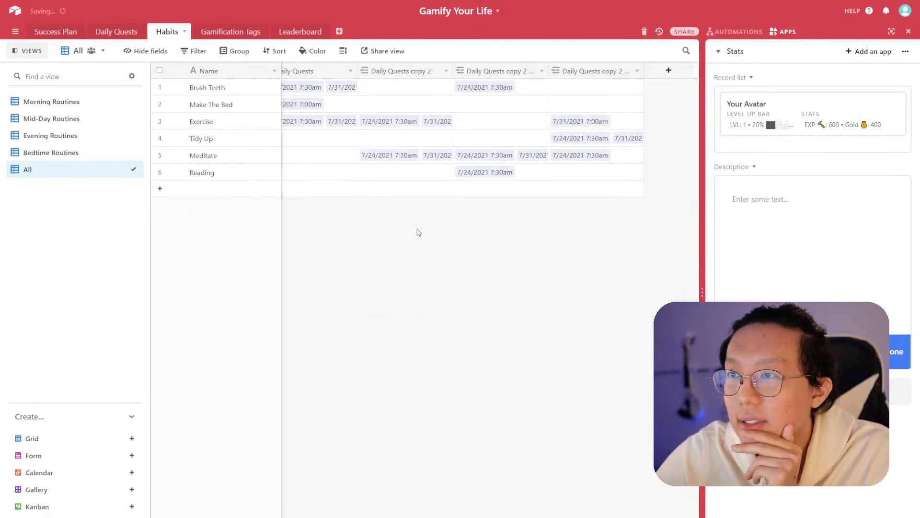
- Rename the Daily Quests link field to Morning Completions
{"action": "left_click", "coordinate": [367, 161]}
{"action": "scroll", "coordinate": [310, 162], "scroll_direction": "left", "scroll_amount": 3}
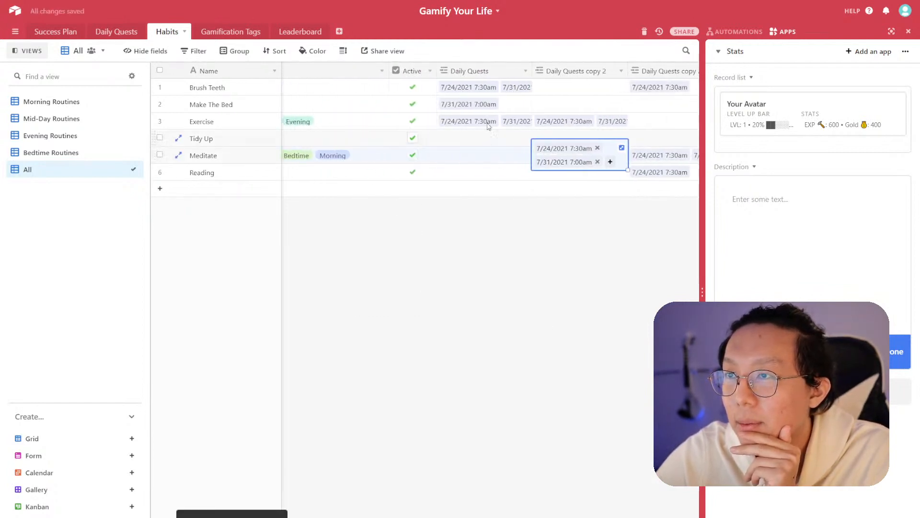
{"action": "left_click", "coordinate": [527, 72]}
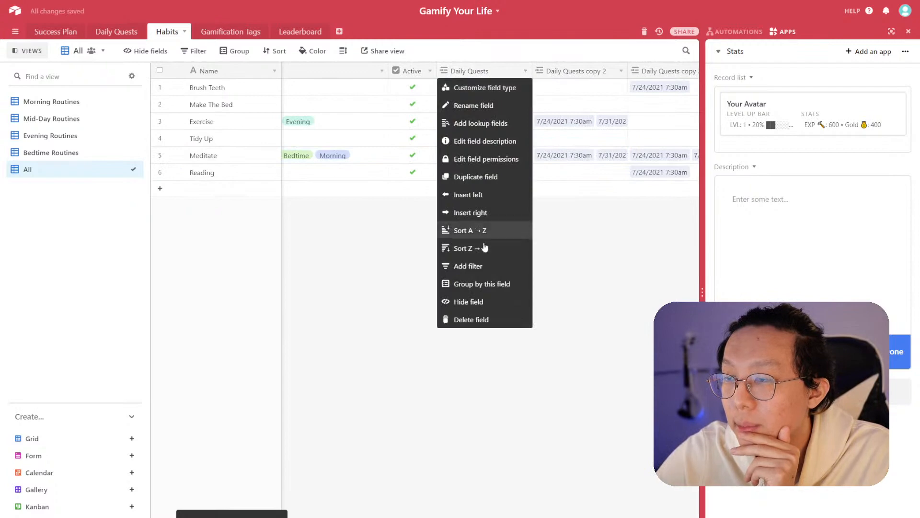
{"action": "left_click", "coordinate": [482, 105]}
{"action": "type", "text": "Morning Completions"}
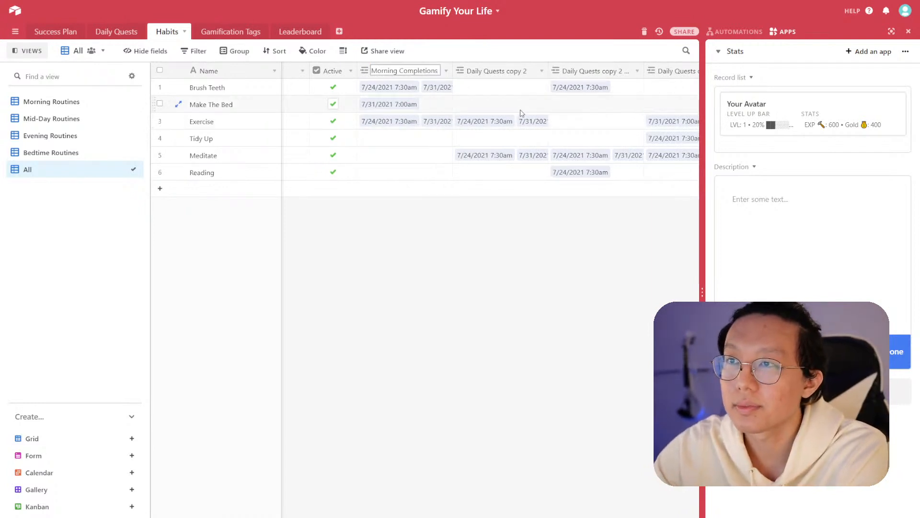
{"action": "key", "text": "Return"}
- Rename the Daily Quests copy 2 field to Mid-Day Completions
{"action": "left_click", "coordinate": [541, 71]}
{"action": "left_click", "coordinate": [525, 105]}
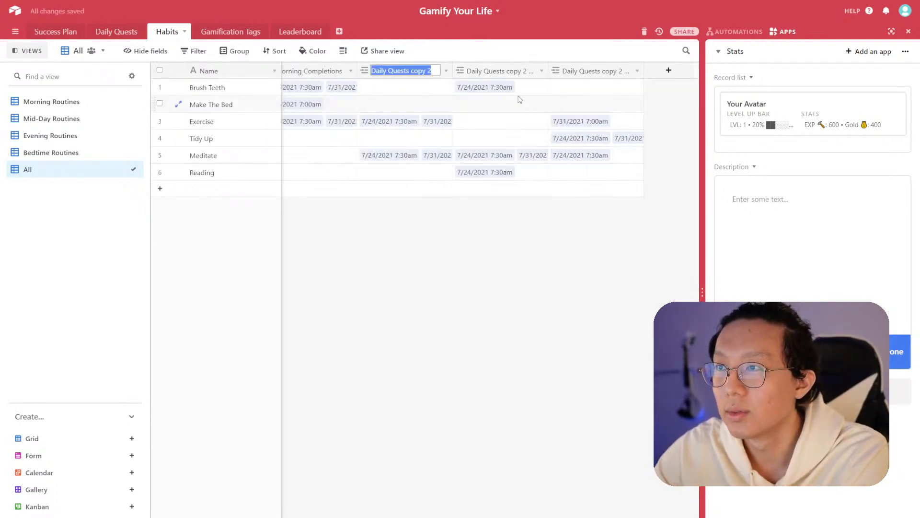
{"action": "type", "text": "Morning Completions"}
{"action": "key", "text": "ctrl+shift+Left"}
{"action": "type", "text": "Mid-Day"}
{"action": "key", "text": "Return"}
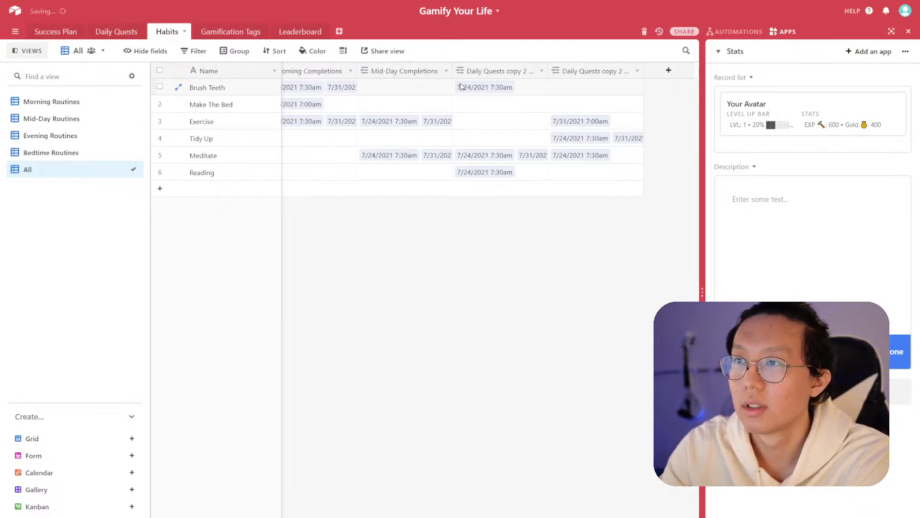
- Rename the next Daily Quests copy field to Evening Completions
{"action": "left_click", "coordinate": [541, 71]}
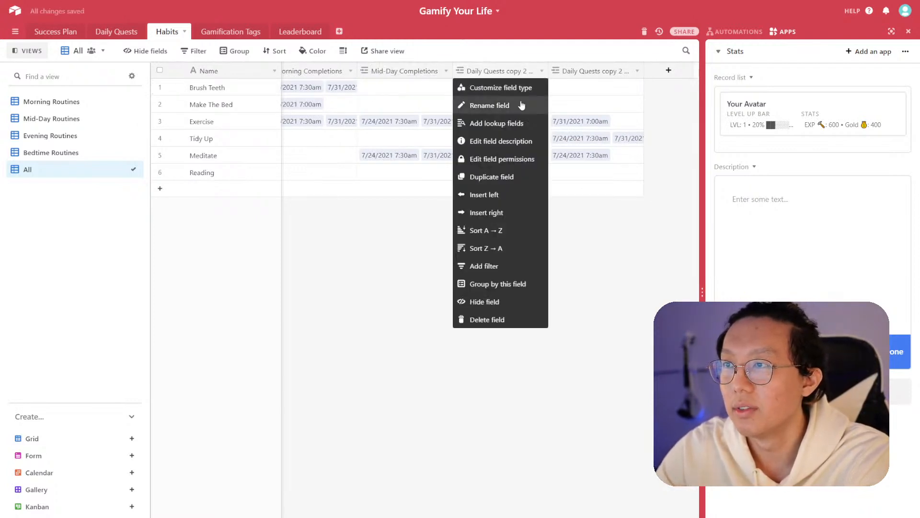
{"action": "left_click", "coordinate": [524, 105]}
{"action": "type", "text": "Morning Completions"}
{"action": "key", "text": "ctrl+shift+Right"}
{"action": "type", "text": "Evening"}
{"action": "key", "text": "Return"}
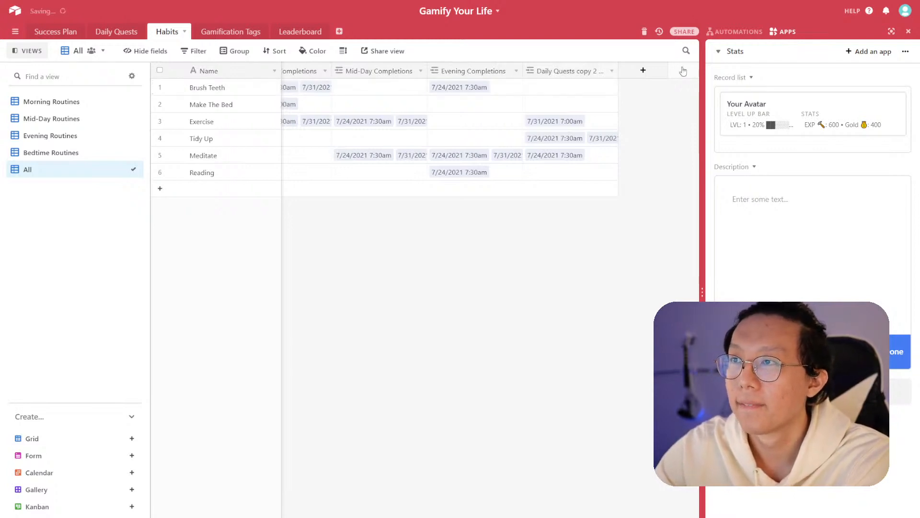
- Rename the Daily Quests copy 2 copy 2 link field to Bed-Time Completions
{"action": "left_click", "coordinate": [611, 73]}
{"action": "left_click", "coordinate": [611, 91]}
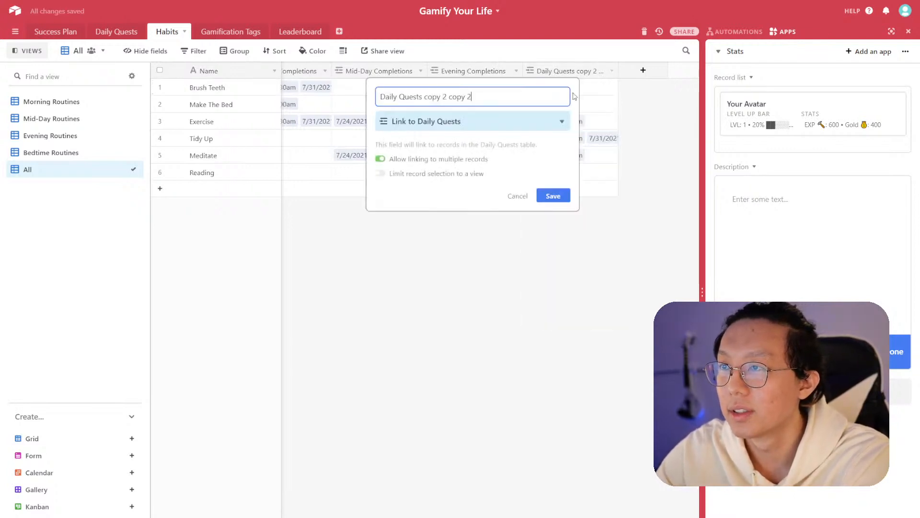
{"action": "triple_click", "coordinate": [479, 94]}
{"action": "type", "text": "Morning Completions"}
{"action": "double_click", "coordinate": [405, 95]}
{"action": "type", "text": "Bed-Time"}
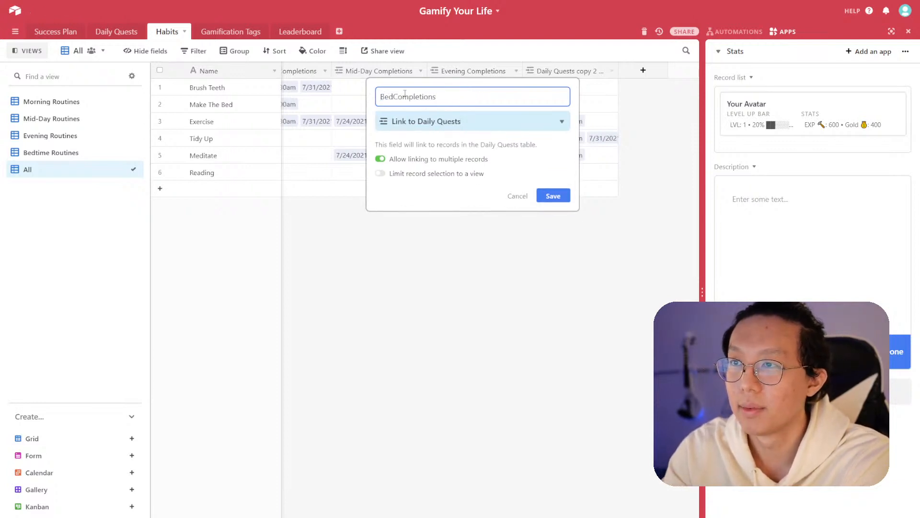
{"action": "left_click", "coordinate": [554, 197]}
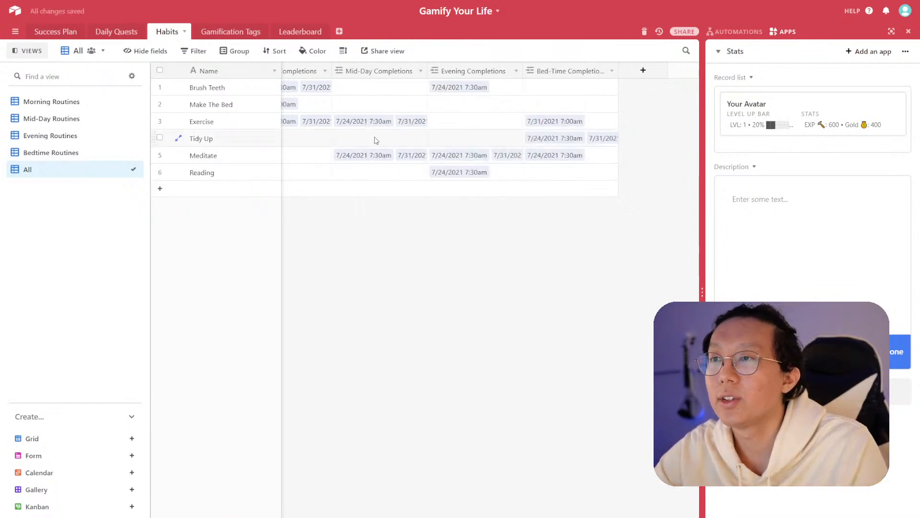
- Hide the Morning, Mid-Day, Evening and Bed-Time Completions fields in the All view
{"action": "left_click", "coordinate": [320, 138]}
{"action": "scroll", "coordinate": [297, 138], "scroll_direction": "left", "scroll_amount": 2}
{"action": "left_click", "coordinate": [289, 138]}
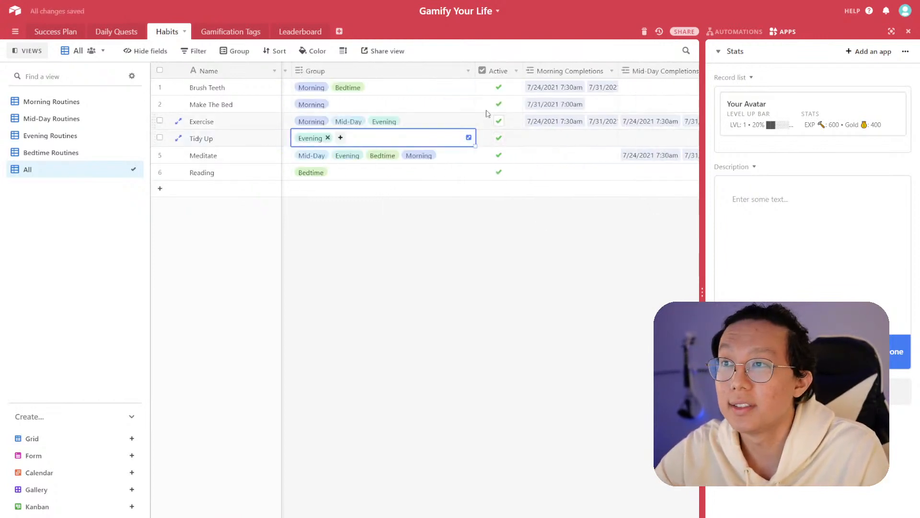
{"action": "left_click", "coordinate": [612, 72]}
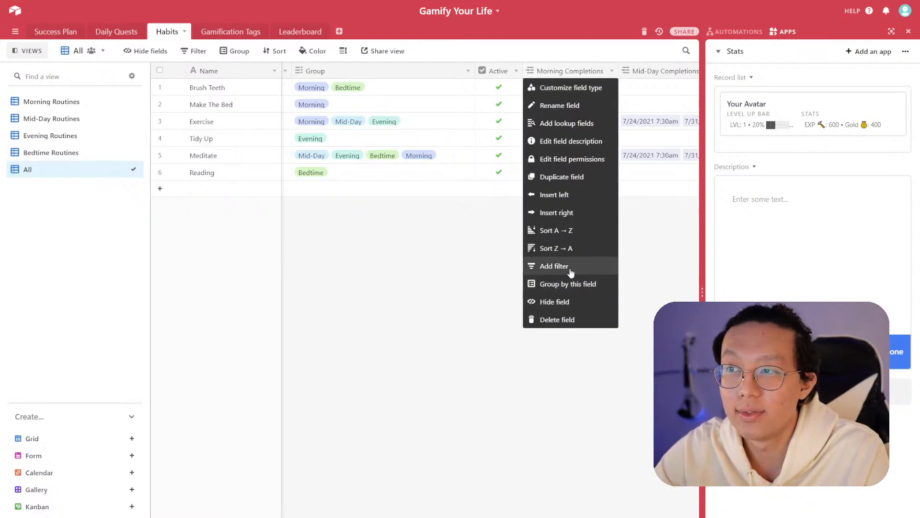
{"action": "left_click", "coordinate": [562, 301]}
{"action": "left_click", "coordinate": [612, 71]}
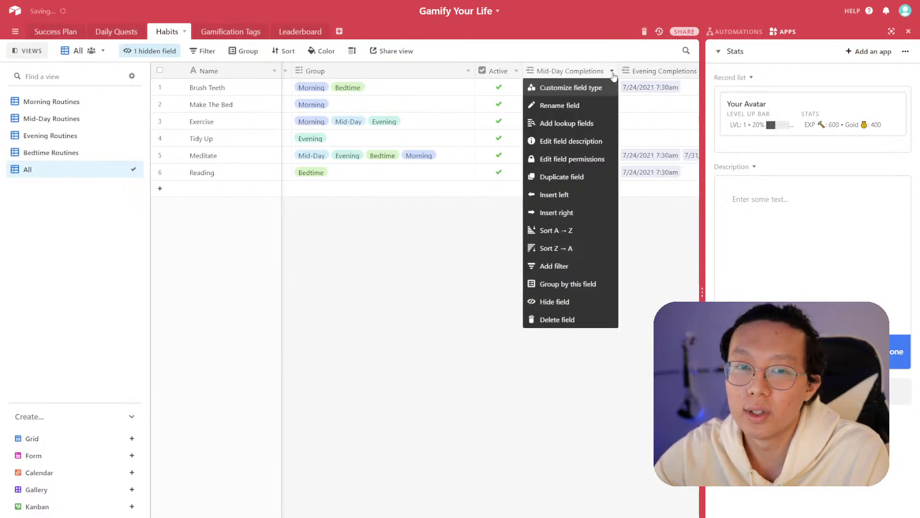
{"action": "left_click", "coordinate": [586, 301]}
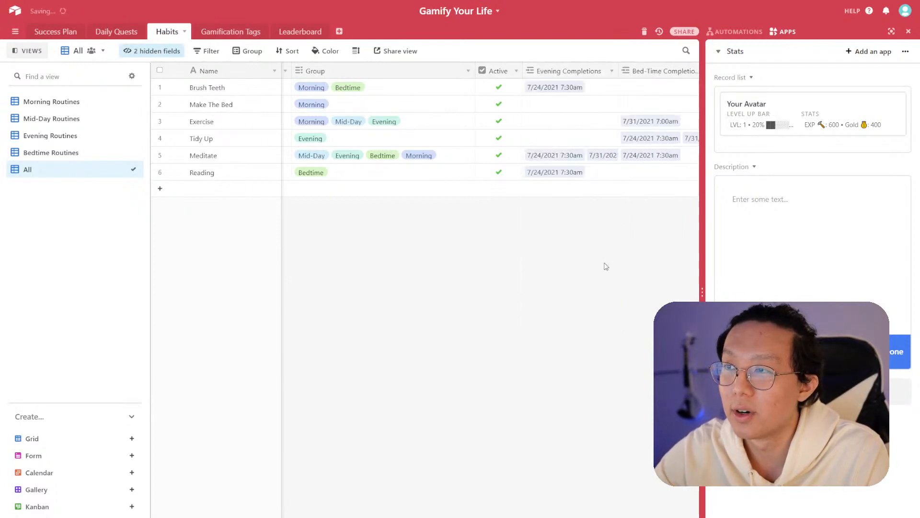
{"action": "left_click", "coordinate": [612, 72]}
{"action": "left_click", "coordinate": [561, 301]}
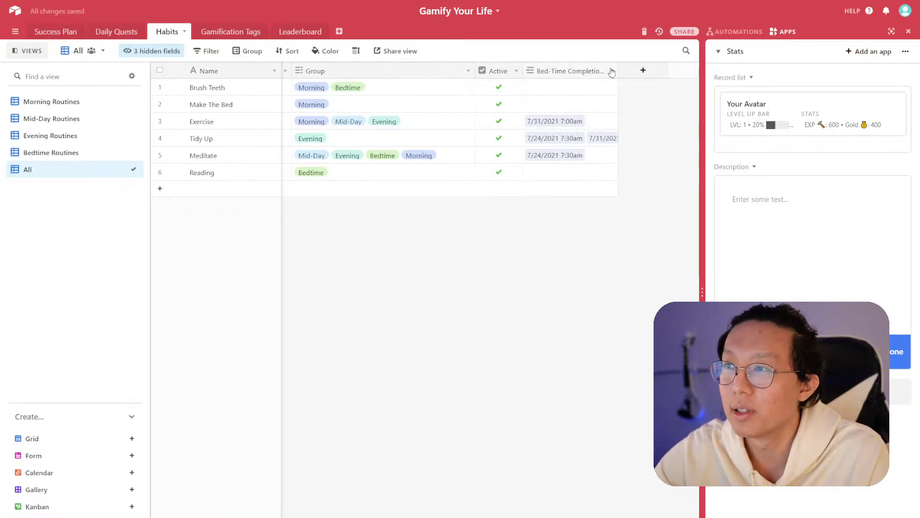
{"action": "left_click", "coordinate": [612, 71]}
{"action": "left_click", "coordinate": [577, 301]}
- Move the All view to the top of the Habits view list
{"action": "left_click", "coordinate": [461, 157]}
{"action": "left_click", "coordinate": [310, 238]}
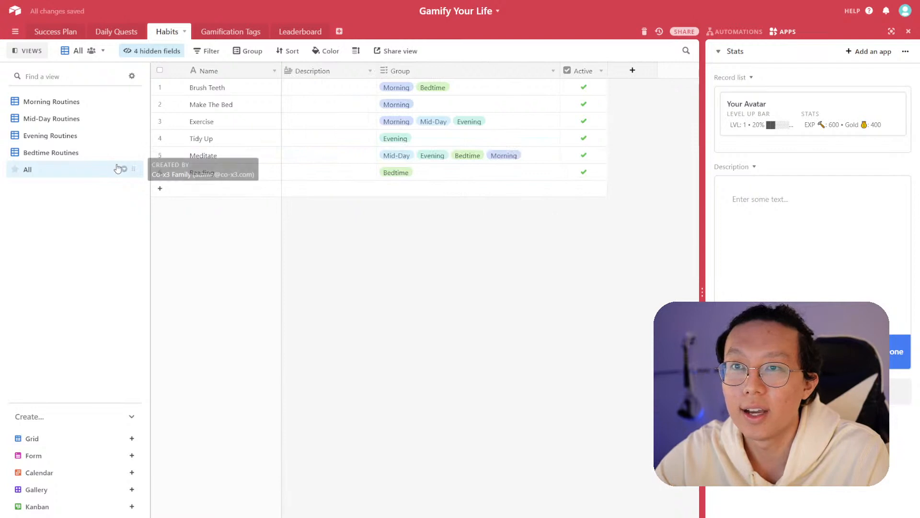
{"action": "left_click_drag", "start_coordinate": [132, 169], "coordinate": [131, 101]}
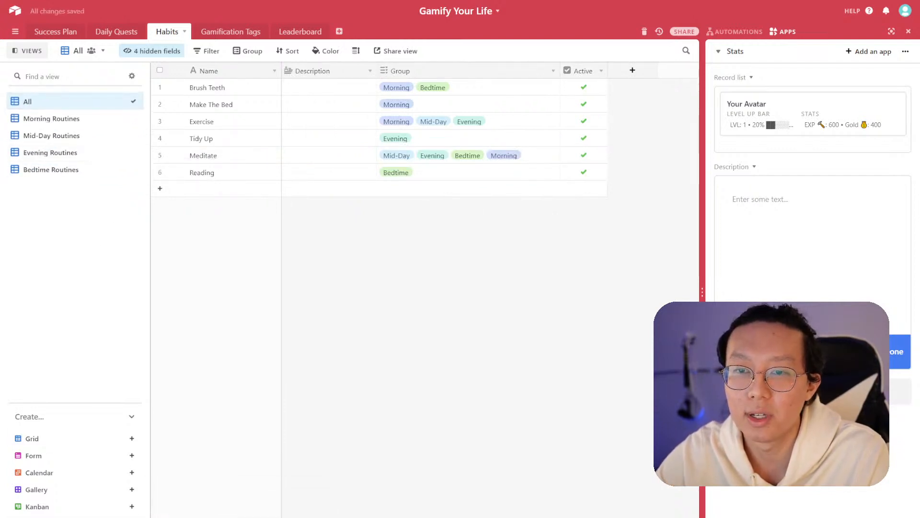
- Create a view section named Views For Filtering
{"action": "left_click", "coordinate": [132, 517]}
{"action": "type", "text": "Views For "}
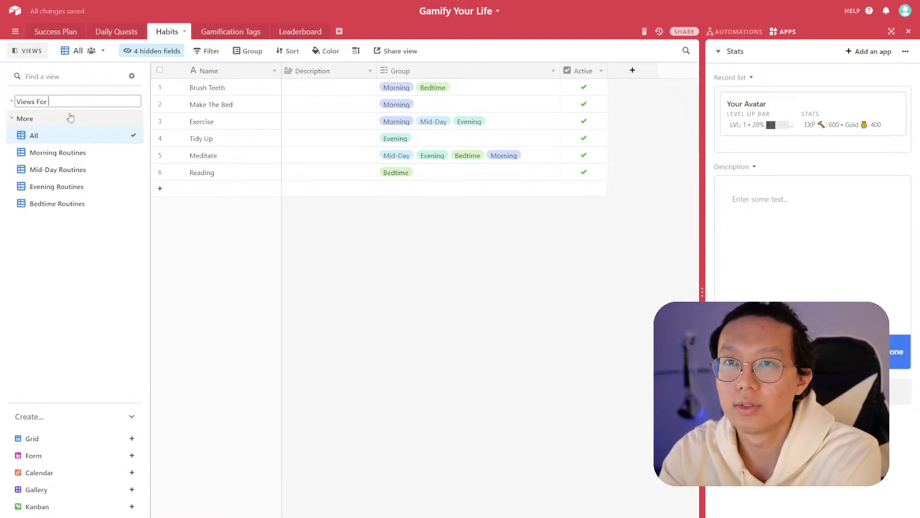
{"action": "type", "text": "Filtering"}
{"action": "key", "text": "Return"}
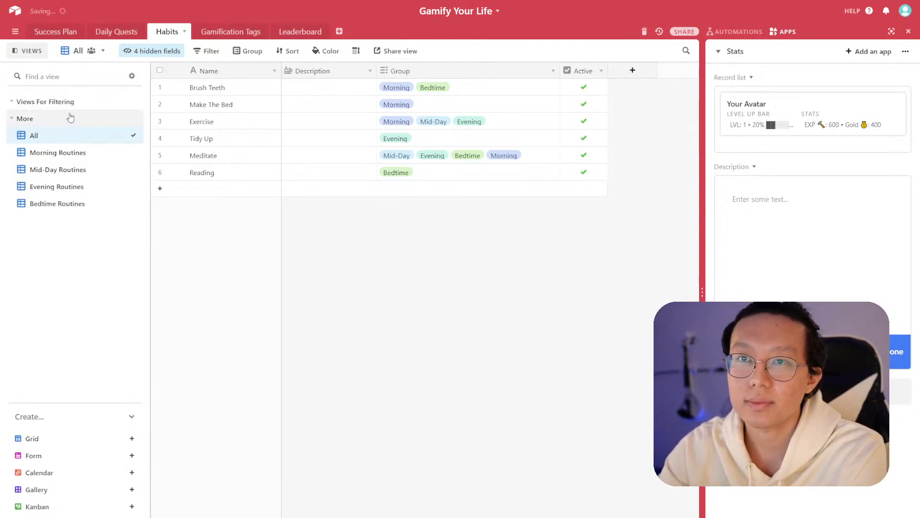
- Move the Morning, Mid-Day, Evening and Bedtime Routines views into the Views For Filtering section
{"action": "left_click_drag", "start_coordinate": [131, 152], "coordinate": [130, 101]}
{"action": "left_click_drag", "start_coordinate": [130, 169], "coordinate": [128, 135]}
{"action": "left_click_drag", "start_coordinate": [130, 186], "coordinate": [129, 152]}
{"action": "left_click_drag", "start_coordinate": [134, 199], "coordinate": [135, 169]}
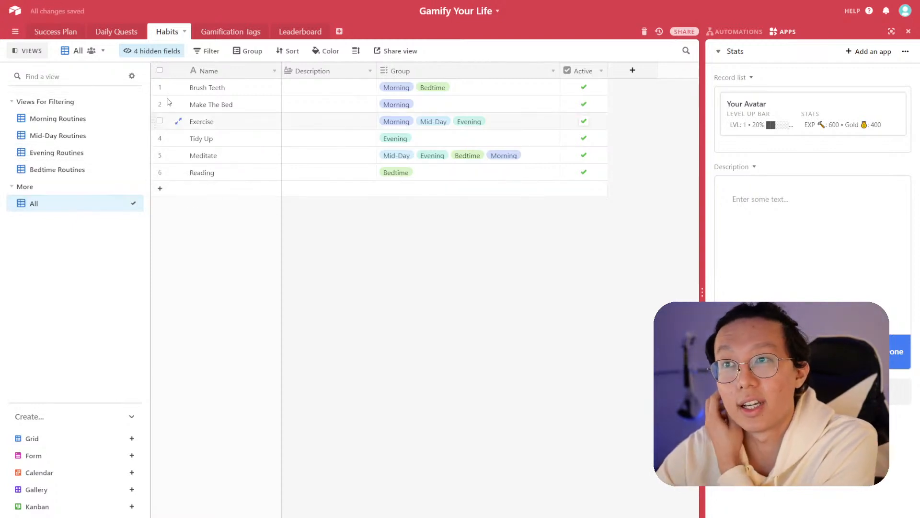
- Open the Success Plan table and write 'Welcome to Gamify Your Life!' in the Description text app
{"action": "left_click", "coordinate": [121, 31]}
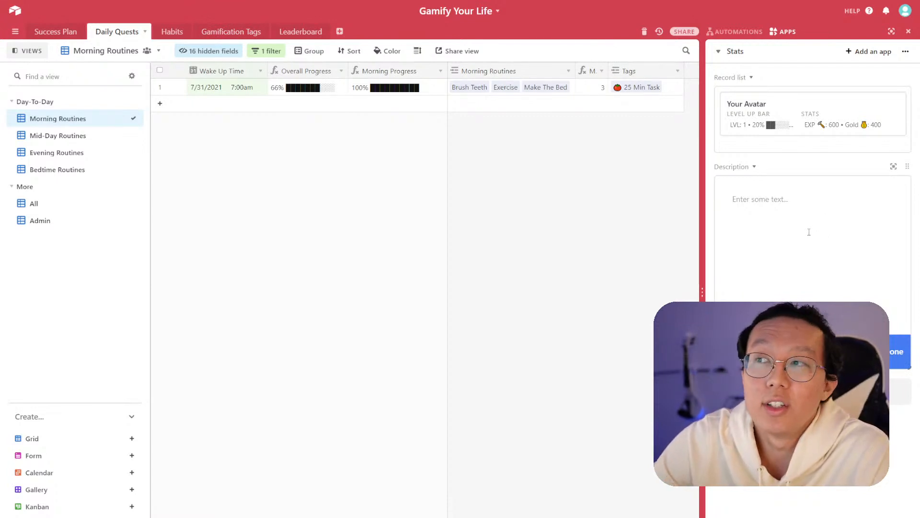
{"action": "left_click", "coordinate": [300, 36]}
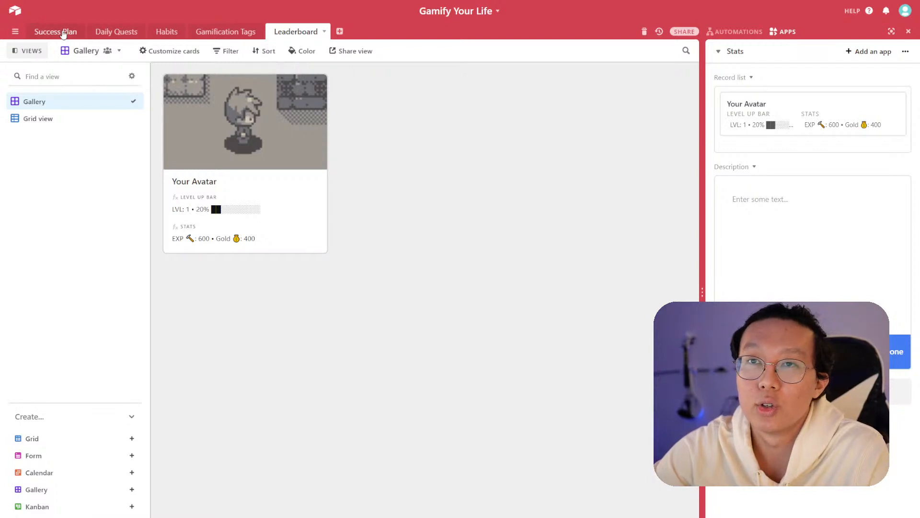
{"action": "left_click", "coordinate": [84, 36]}
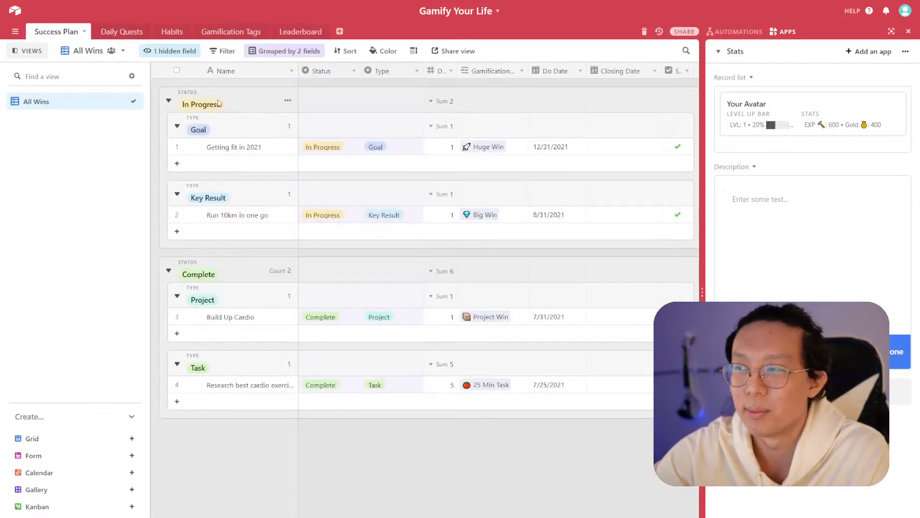
{"action": "left_click", "coordinate": [782, 231]}
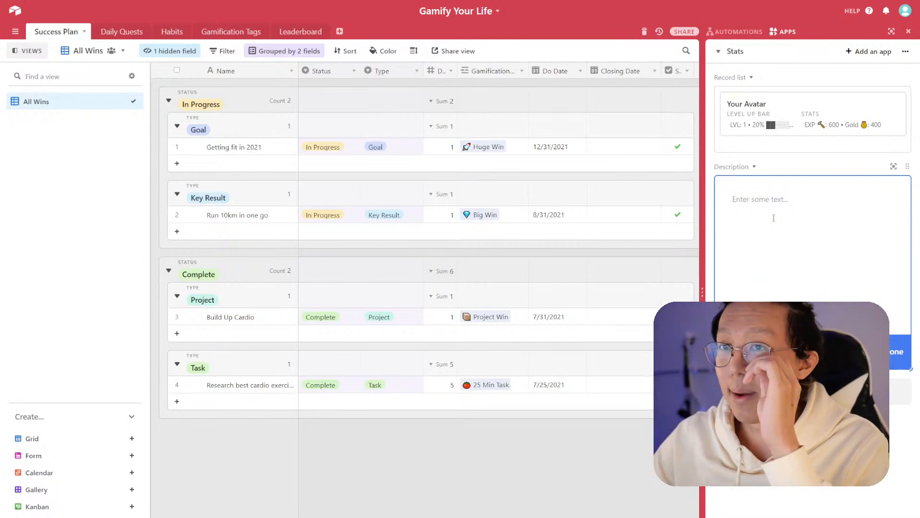
{"action": "type", "text": "Welcome to Gamify Your Life! "}
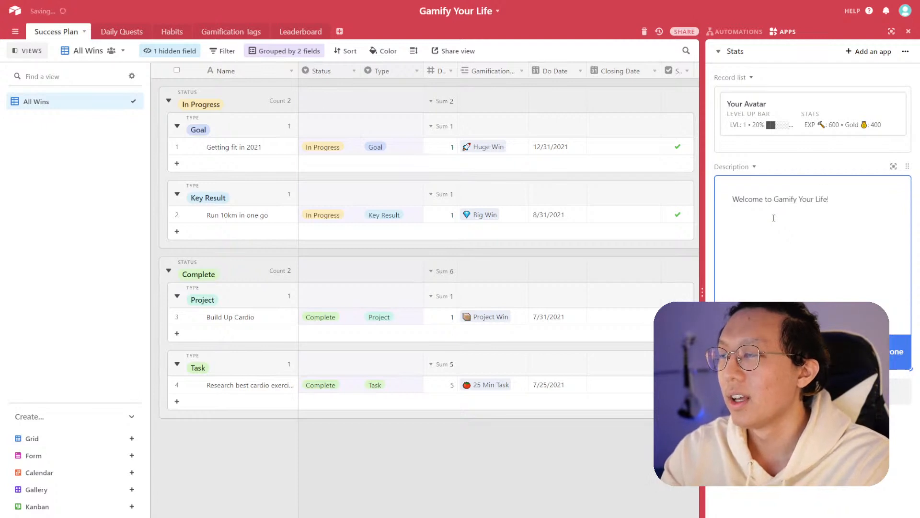
{"action": "type", "text": "I hop"}
- Add the closing line 'I hope you enjoy.' below the welcome text
{"action": "key", "text": "BackSpace"}
{"action": "key", "text": "BackSpace"}
{"action": "key", "text": "BackSpace"}
{"action": "key", "text": "BackSpace"}
{"action": "key", "text": "BackSpace"}
{"action": "key", "text": "BackSpace"}
{"action": "key", "text": "BackSpace"}
{"action": "key", "text": "BackSpace"}
{"action": "key", "text": "BackSpace"}
{"action": "key", "text": "BackSpace"}
{"action": "key", "text": "BackSpace"}
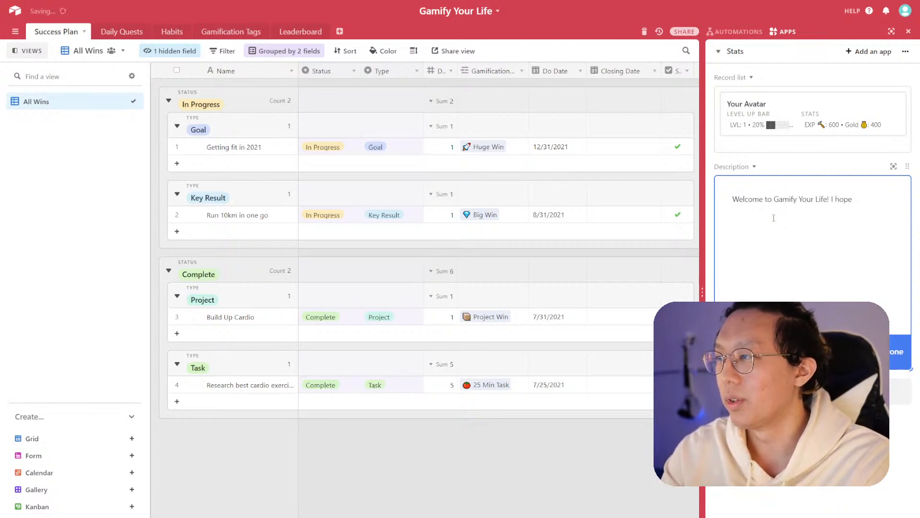
{"action": "type", "text": "I Hope you enjoy"}
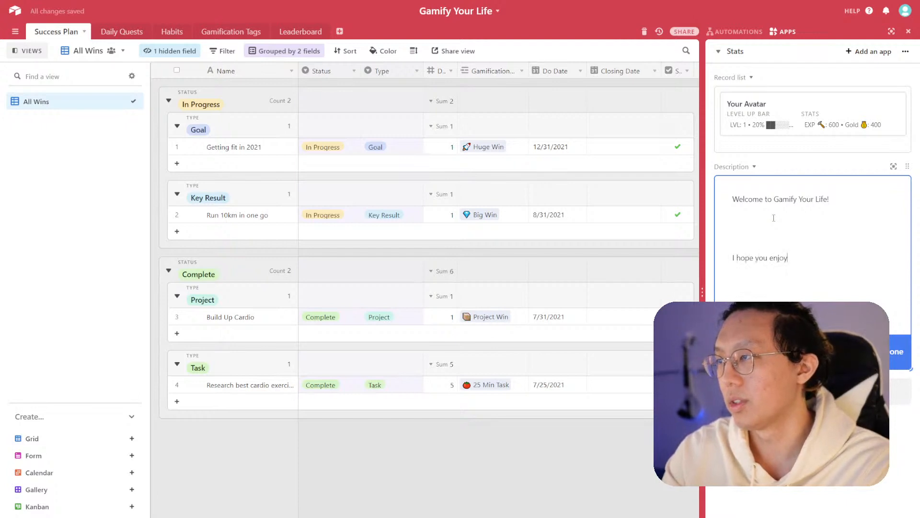
- Format the 'Welcome to Gamify Your Life!' line as a bold heading
{"action": "key", "text": "Up"}
{"action": "key", "text": "Up"}
{"action": "key", "text": "Up"}
{"action": "key", "text": "Home"}
{"action": "key", "text": "shift+End"}
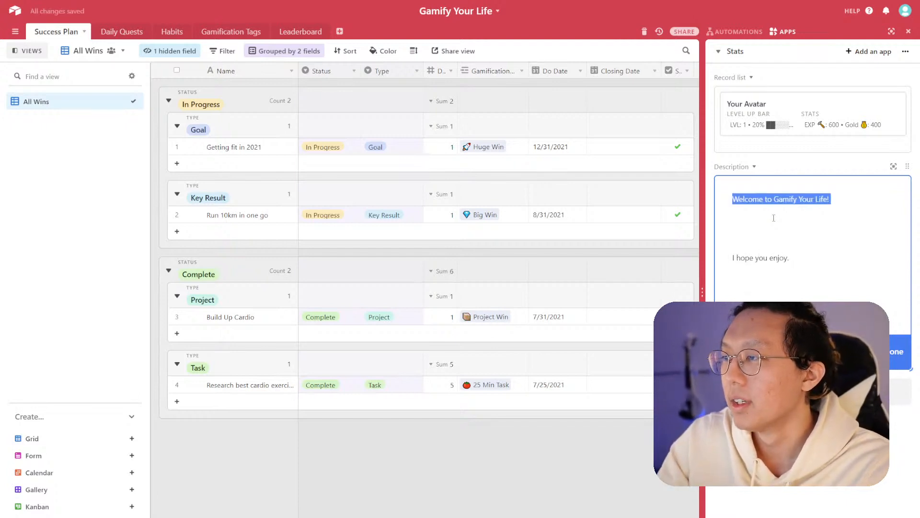
{"action": "left_click", "coordinate": [743, 352]}
{"action": "left_click", "coordinate": [769, 299]}
{"action": "left_click", "coordinate": [748, 352]}
{"action": "left_click", "coordinate": [762, 317]}
{"action": "left_click", "coordinate": [795, 234]}
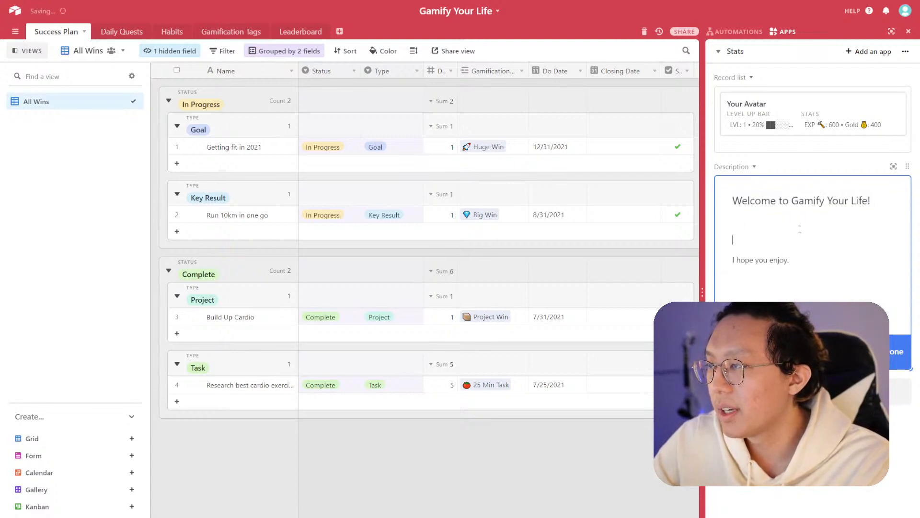
{"action": "triple_click", "coordinate": [868, 199]}
{"action": "key", "text": "ctrl+b"}
- Add a bold 'How it works' subheading and start a numbered list beneath it
{"action": "left_click", "coordinate": [799, 223]}
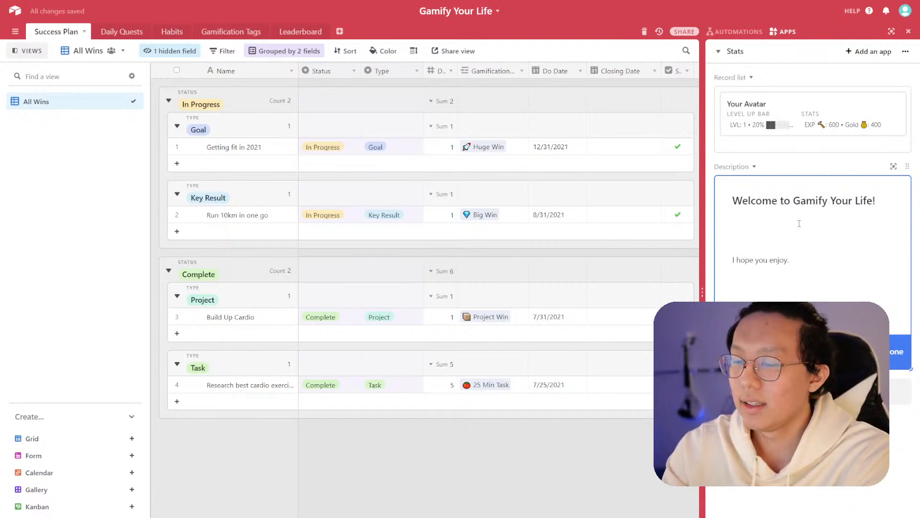
{"action": "type", "text": "How it works"}
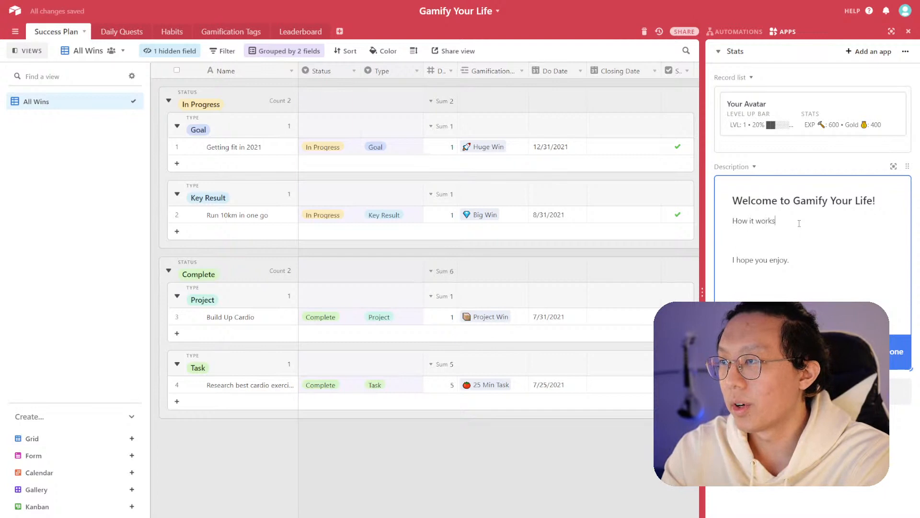
{"action": "key", "text": "Return"}
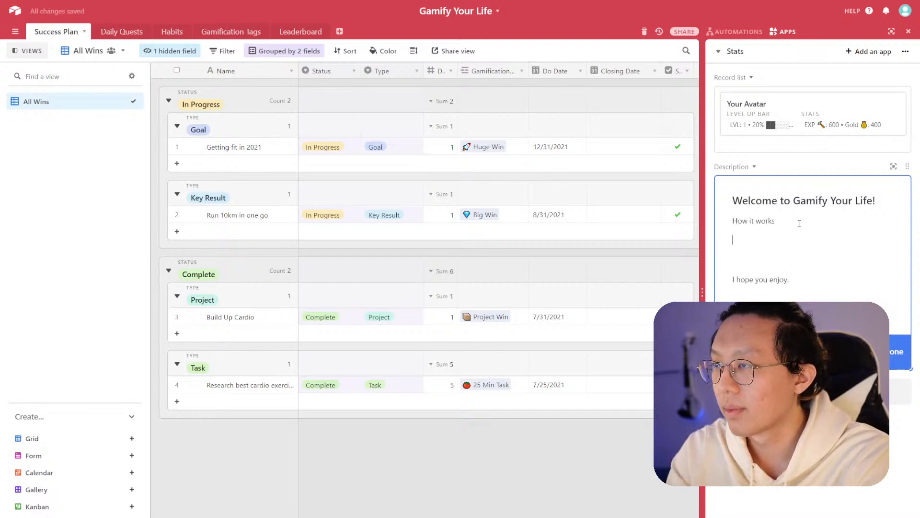
{"action": "triple_click", "coordinate": [799, 223]}
{"action": "key", "text": "ctrl+b"}
{"action": "key", "text": "Down"}
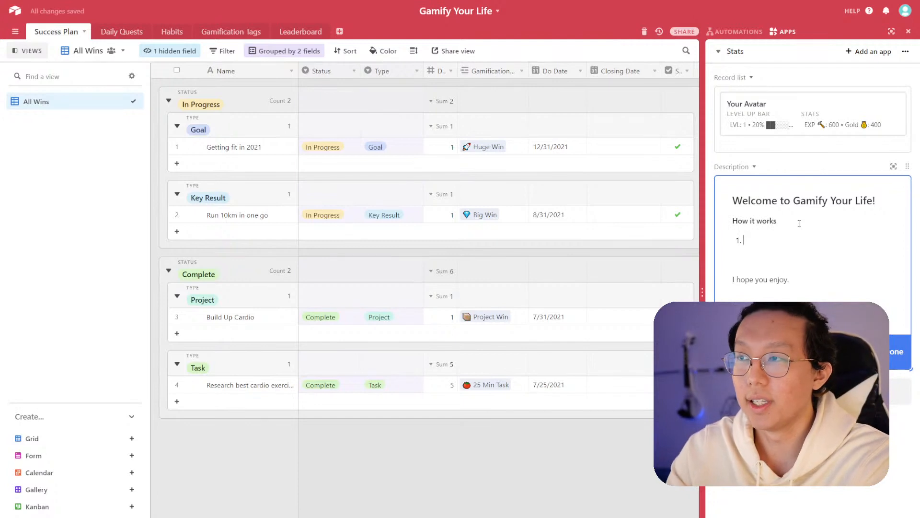
- Write the first list item: 'You can earn XP and gold rewards for completing wins in your life'
{"action": "type", "text": "The Leaderb"}
{"action": "key", "text": "BackSpace"}
{"action": "key", "text": "BackSpace"}
{"action": "key", "text": "BackSpace"}
{"action": "key", "text": "BackSpace"}
{"action": "key", "text": "BackSpace"}
{"action": "key", "text": "BackSpace"}
{"action": "key", "text": "BackSpace"}
{"action": "type", "text": "leader"}
{"action": "key", "text": "BackSpace"}
{"action": "key", "text": "BackSpace"}
{"action": "key", "text": "BackSpace"}
{"action": "key", "text": "BackSpace"}
{"action": "key", "text": "BackSpace"}
{"action": "key", "text": "BackSpace"}
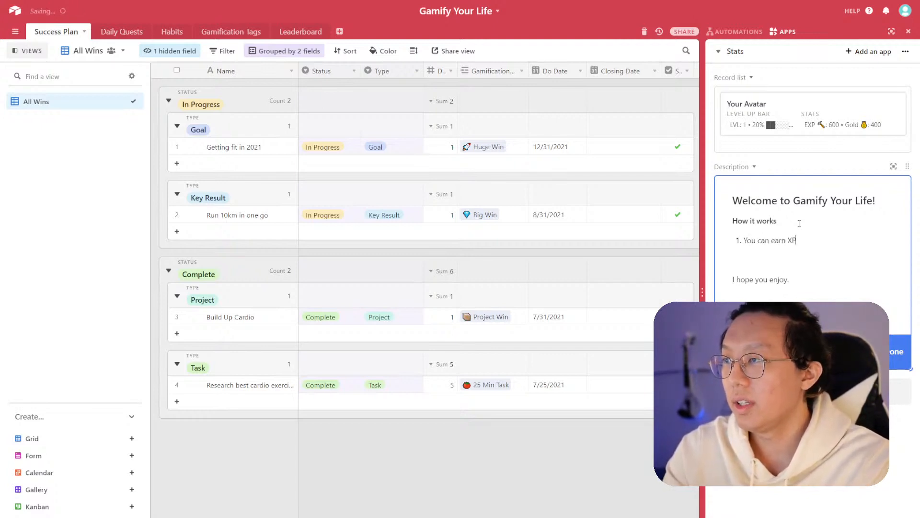
{"action": "type", "text": "and Gold"}
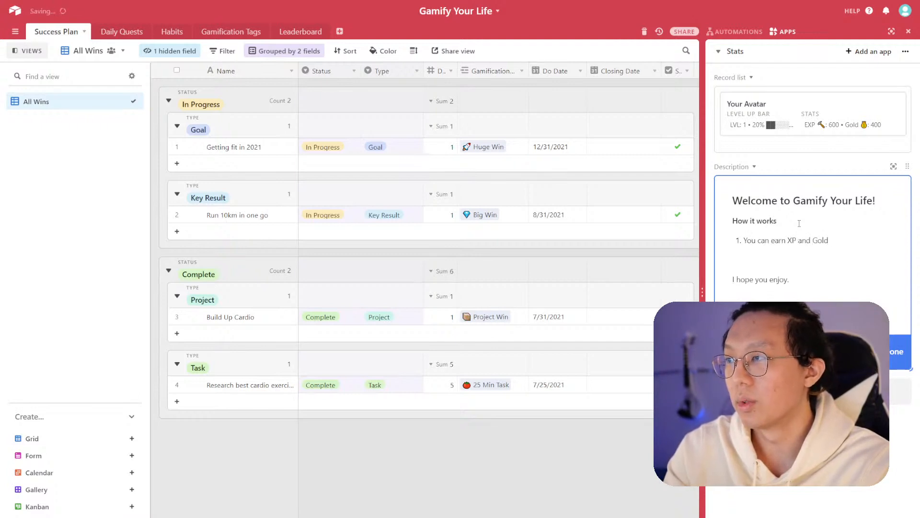
{"action": "type", "text": "d reward"}
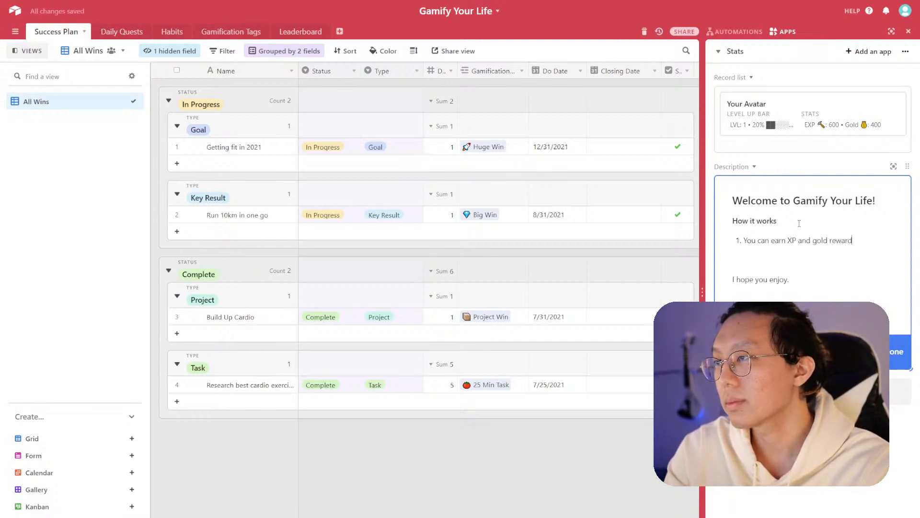
{"action": "type", "text": "completing wins in your life"}
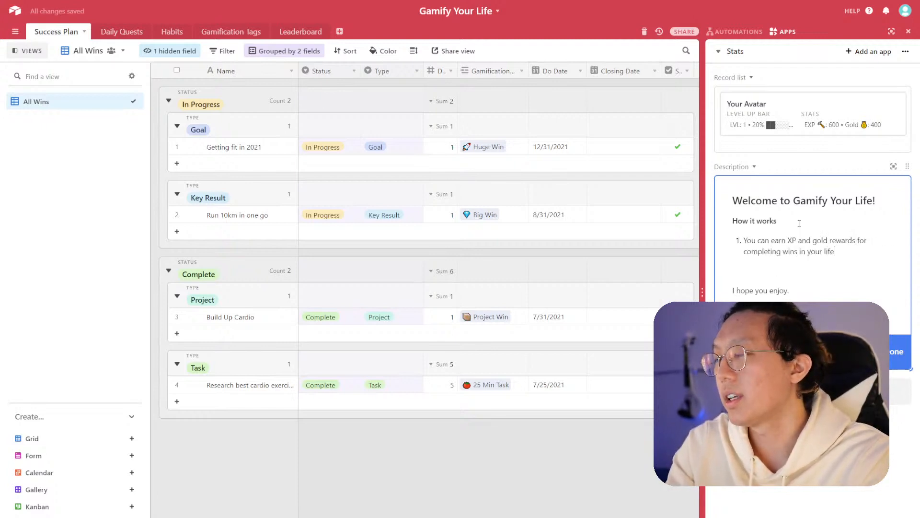
- Write the second list item: 'Wins can come either from your success plan or your daily quests.'
{"action": "key", "text": "Return"}
{"action": "type", "text": "Wins "}
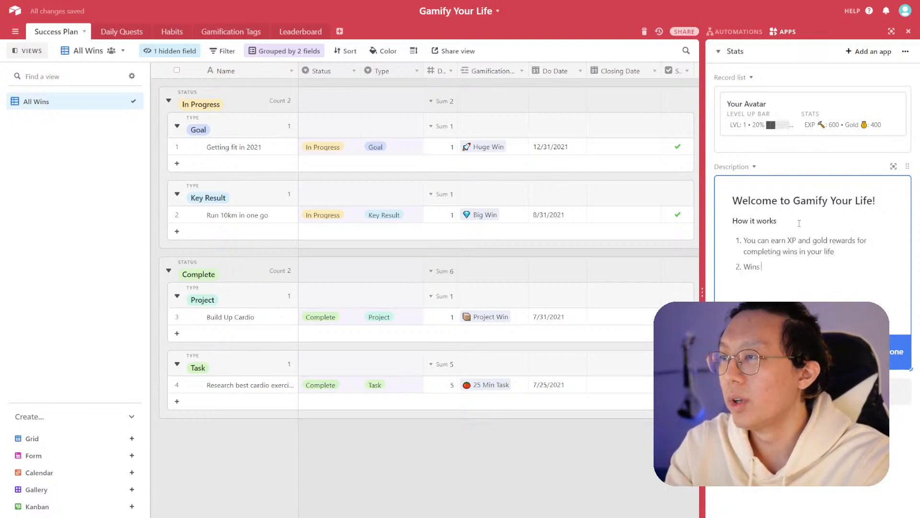
{"action": "type", "text": "can come either "}
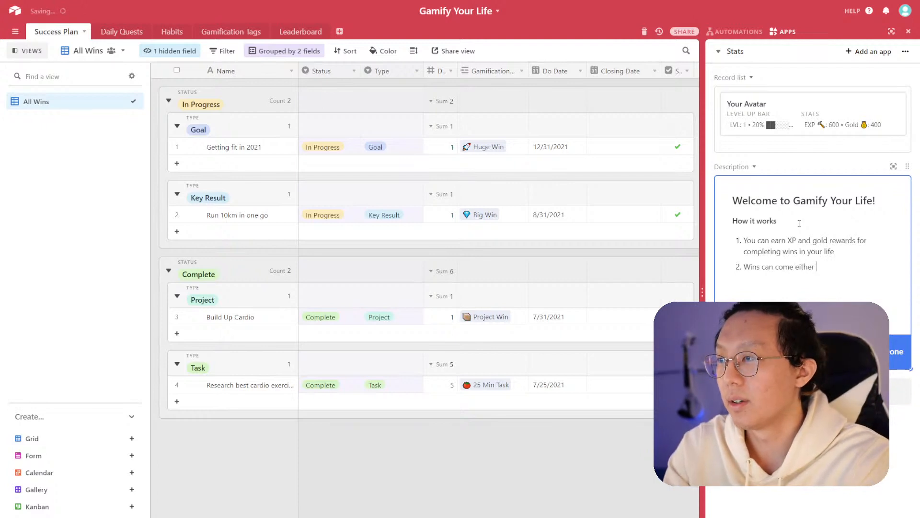
{"action": "type", "text": "from your succes"}
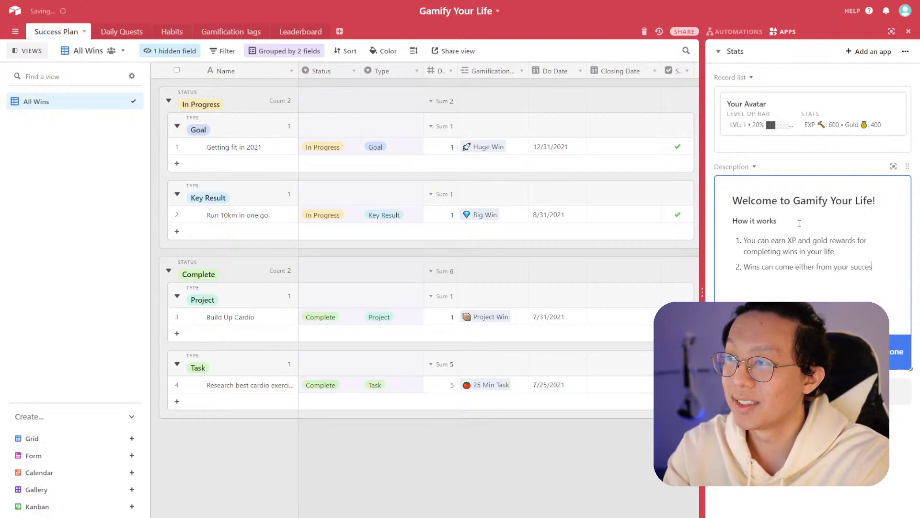
{"action": "type", "text": "s plan or your dail"}
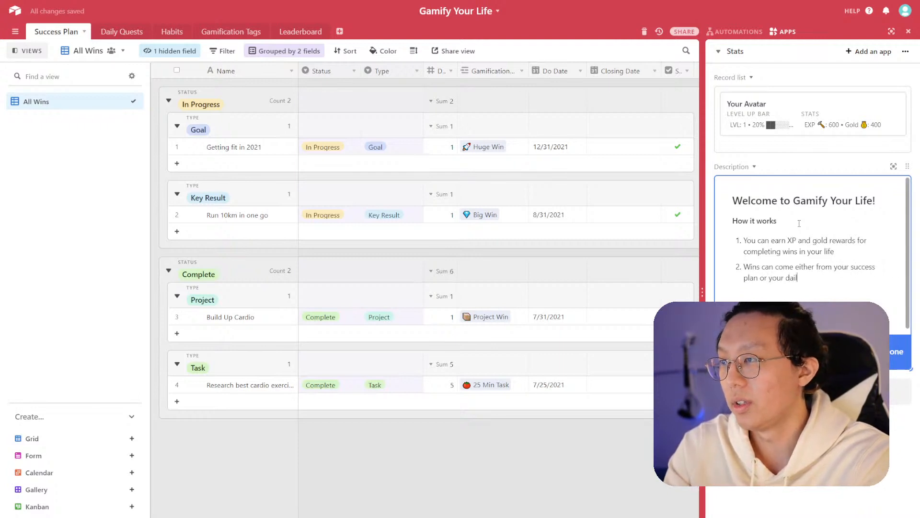
{"action": "type", "text": "y quest"}
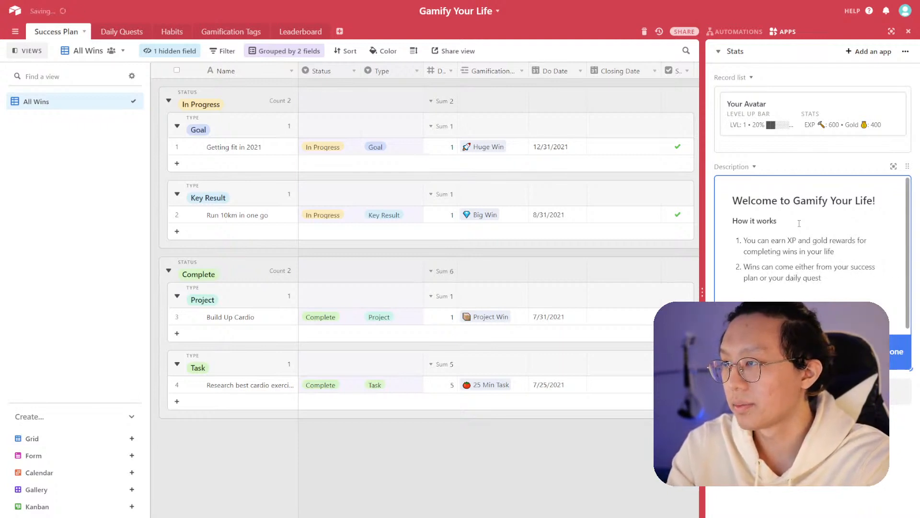
{"action": "type", "text": "s."}
{"action": "key", "text": "Return"}
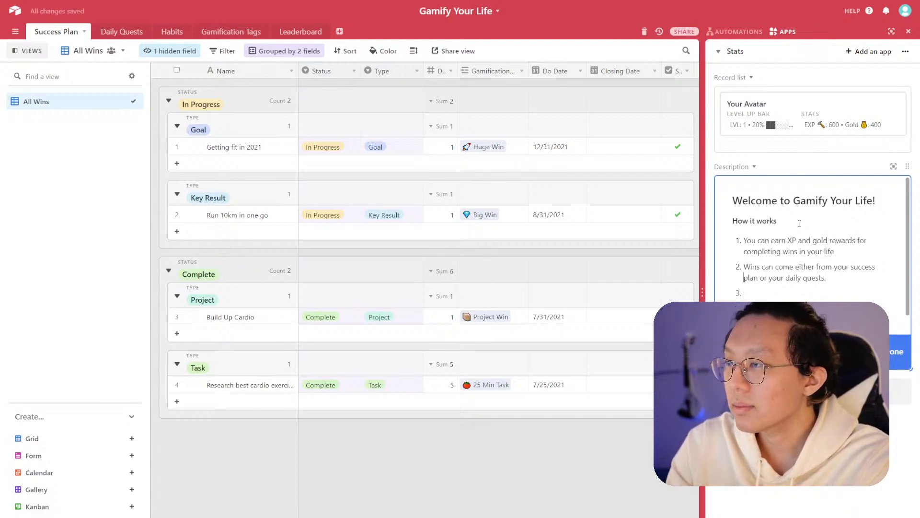
- Restructure the second item as 'Wins can come from:' with nested sub-items 'Your success plan' and 'Your daily quests.'
{"action": "key", "text": "BackSpace"}
{"action": "type", "text": ":"}
{"action": "key", "text": "Return"}
{"action": "key", "text": "BackSpace"}
{"action": "key", "text": "BackSpace"}
{"action": "key", "text": "BackSpace"}
{"action": "type", "text": ":"}
{"action": "key", "text": "Return"}
{"action": "key", "text": "Tab"}
{"action": "key", "text": "Delete"}
{"action": "type", "text": "Y"}
{"action": "key", "text": "ctrl+Right"}
{"action": "key", "text": "ctrl+Right"}
{"action": "key", "text": "BackSpace"}
{"action": "key", "text": "BackSpace"}
{"action": "key", "text": "BackSpace"}
{"action": "key", "text": "Return"}
{"action": "key", "text": "Delete"}
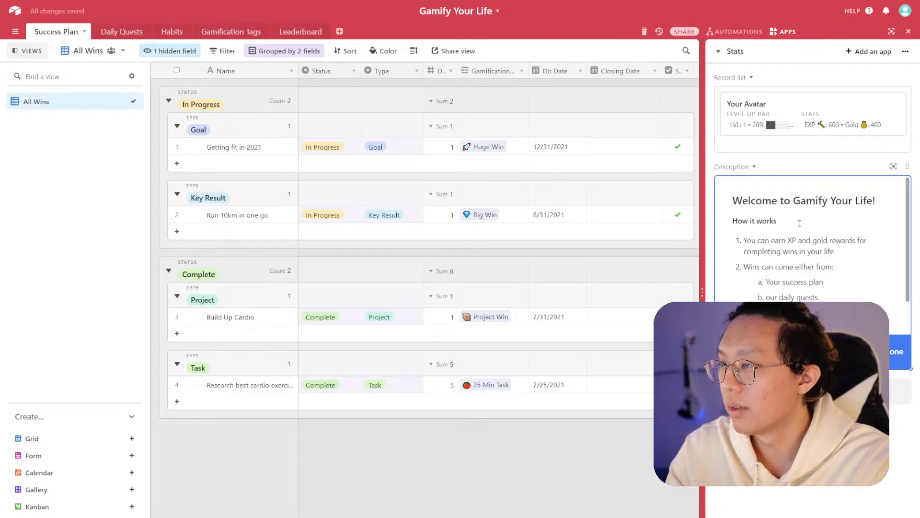
{"action": "key", "text": "ctrl+Delete"}
{"action": "key", "text": "Down"}
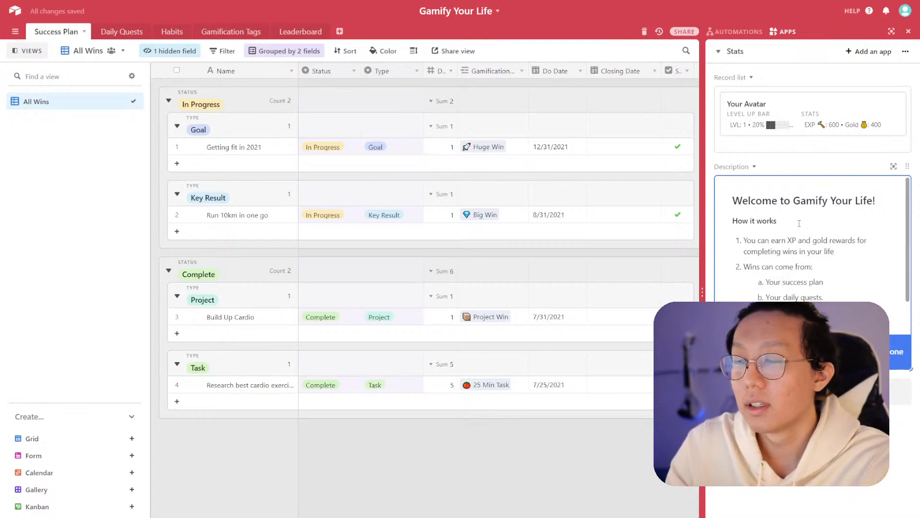
- Shorten and capitalize the sub-items to 'Success Plan' and 'Daily Quests', removing the trailing period
{"action": "key", "text": "BackSpace"}
{"action": "key", "text": "BackSpace"}
{"action": "key", "text": "Down"}
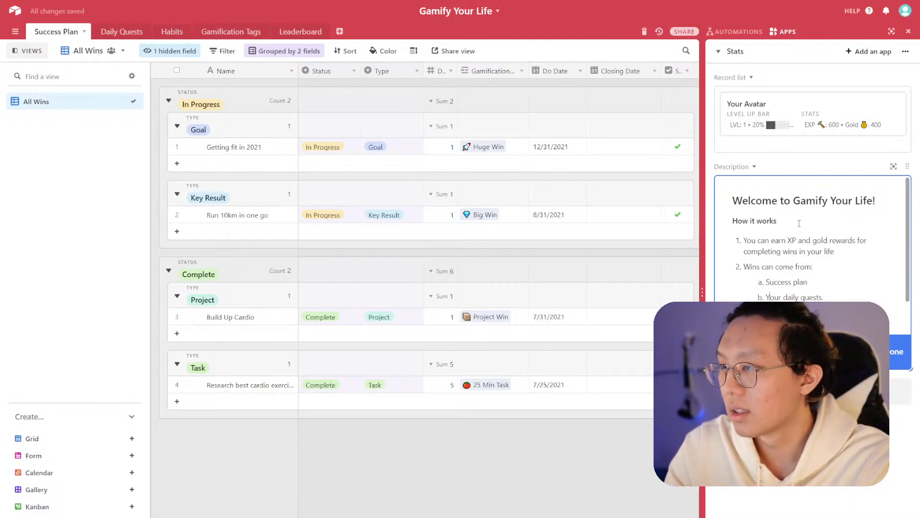
{"action": "key", "text": "BackSpace"}
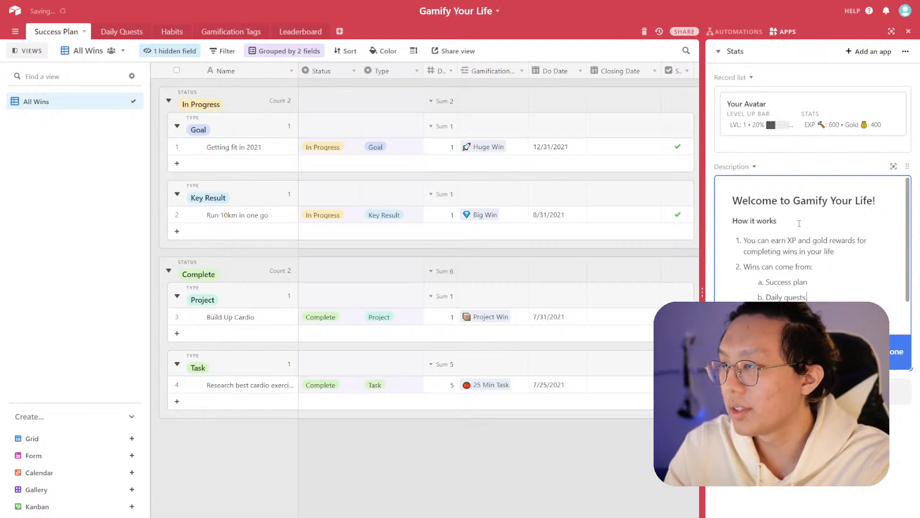
{"action": "key", "text": "Up"}
{"action": "key", "text": "Right"}
{"action": "key", "text": "Right"}
{"action": "key", "text": "BackSpace"}
{"action": "type", "text": "P"}
{"action": "key", "text": "Down"}
{"action": "key", "text": "End"}
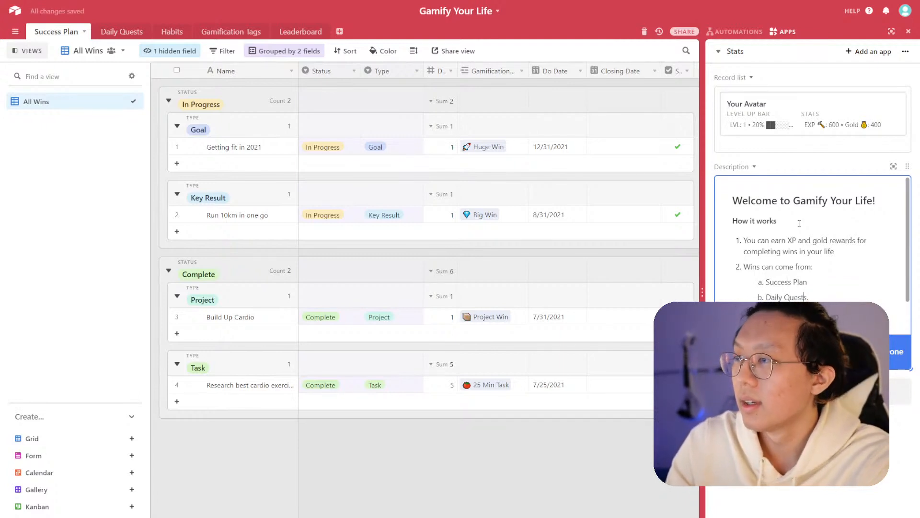
{"action": "scroll", "coordinate": [810, 265], "scroll_direction": "down", "scroll_amount": 1}
{"action": "scroll", "coordinate": [811, 278], "scroll_direction": "up", "scroll_amount": 1}
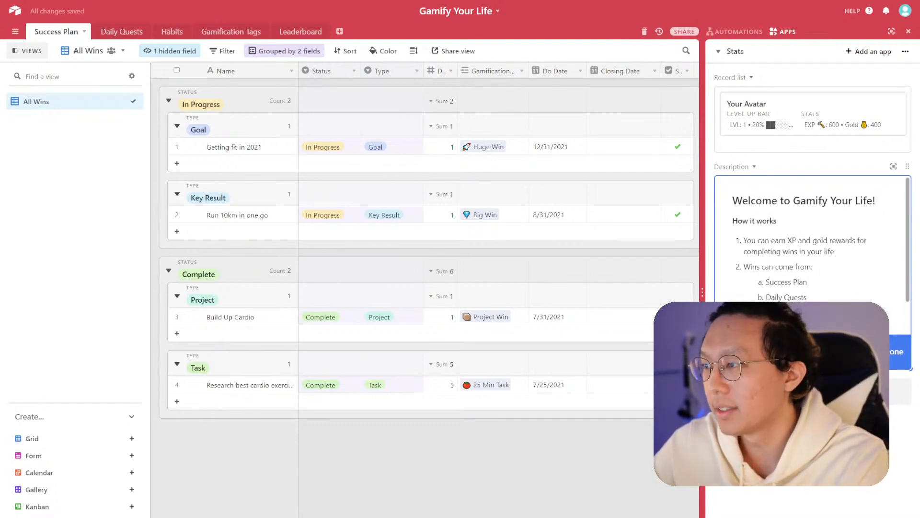
{"action": "key", "text": "BackSpace"}
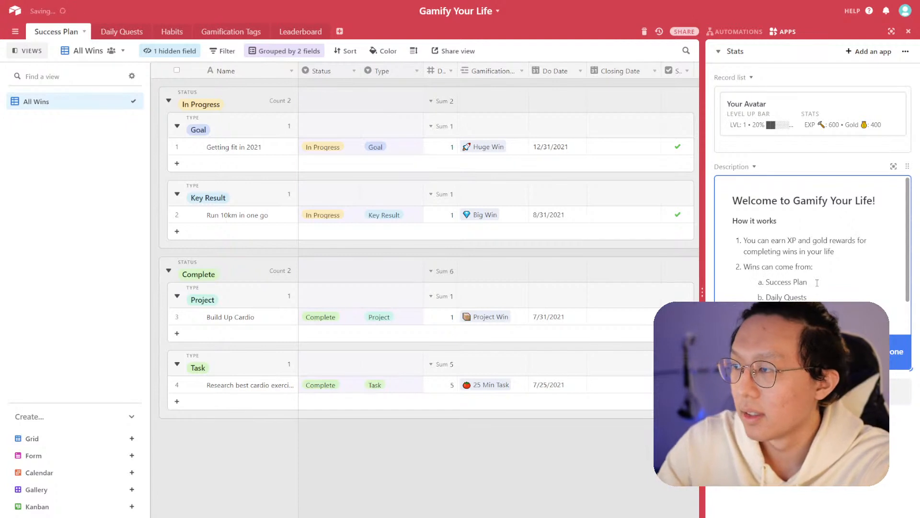
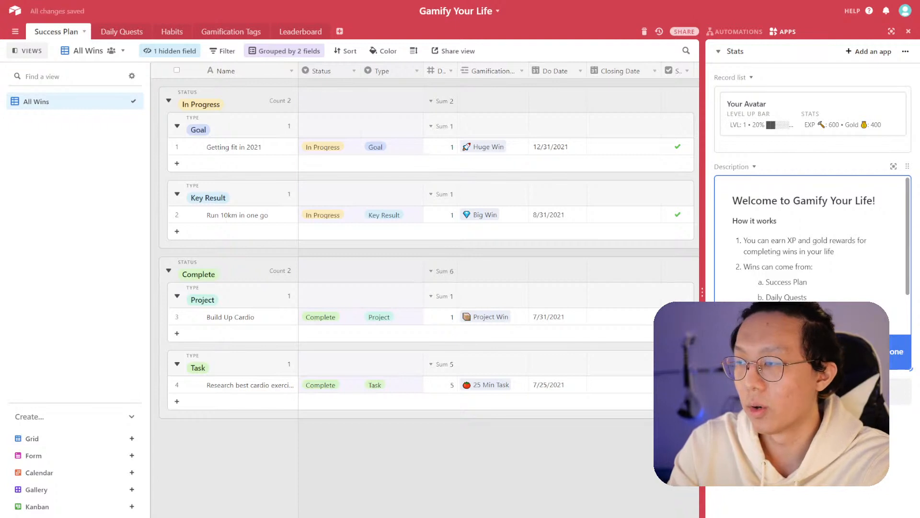
- Add a third list item: 'You can always substitute your own databases once you understand how the template calculates your wins.'
{"action": "key", "text": "Return"}
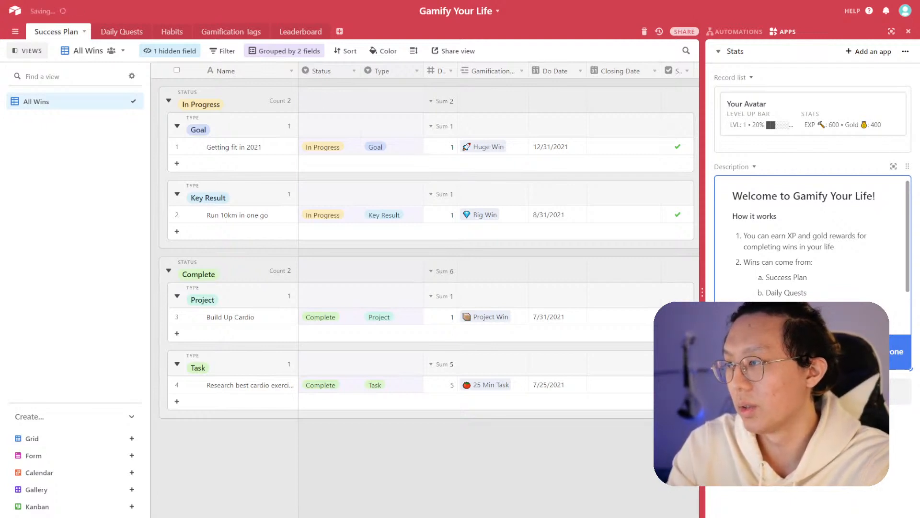
{"action": "scroll", "coordinate": [813, 254], "scroll_direction": "down", "scroll_amount": 2}
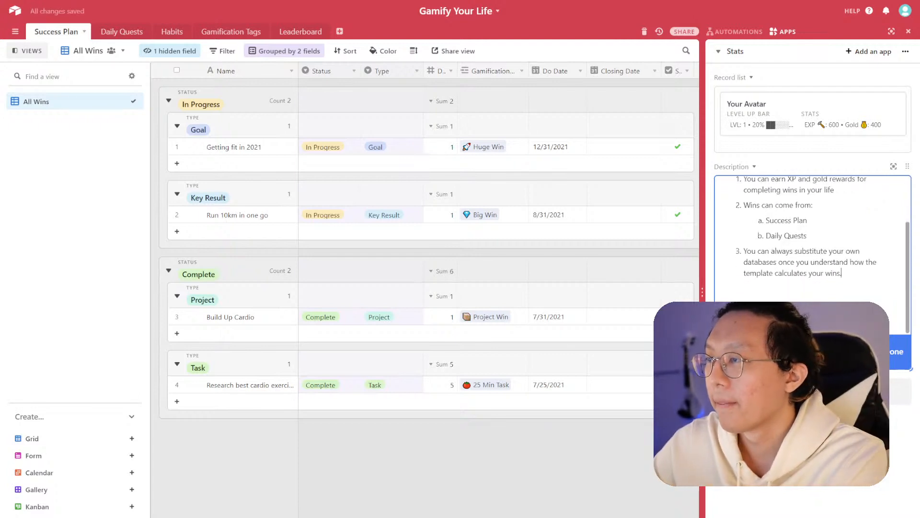
{"action": "scroll", "coordinate": [820, 283], "scroll_direction": "up", "scroll_amount": 3}
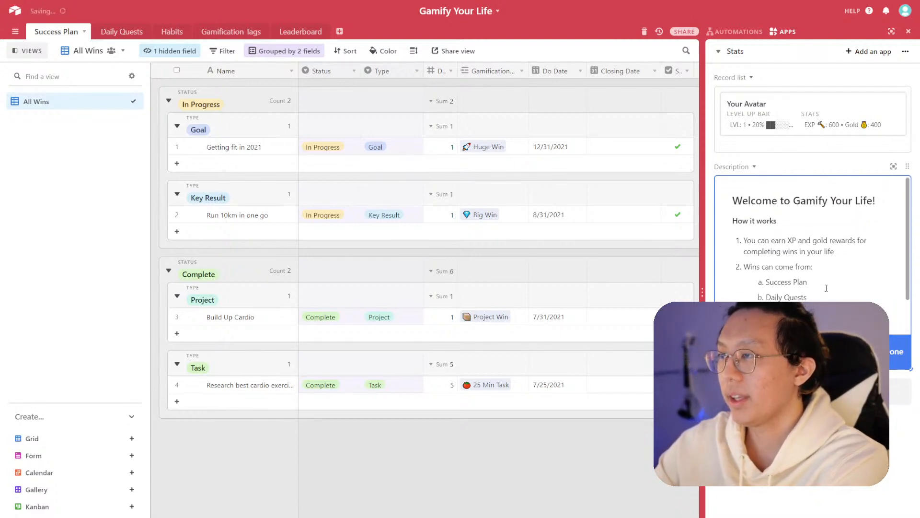
- Review the finished description text in the Description app
{"action": "left_click", "coordinate": [810, 434]}
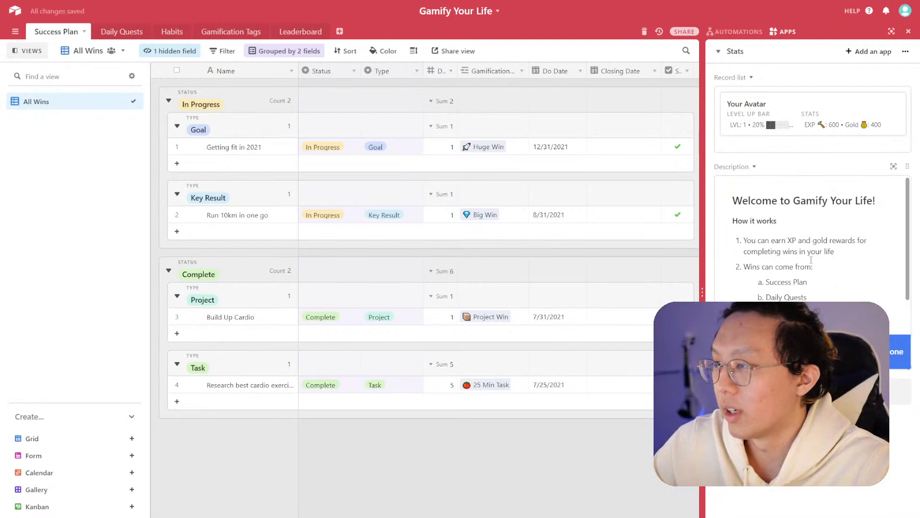
{"action": "scroll", "coordinate": [825, 281], "scroll_direction": "down", "scroll_amount": 1}
{"action": "scroll", "coordinate": [825, 279], "scroll_direction": "up", "scroll_amount": 1}
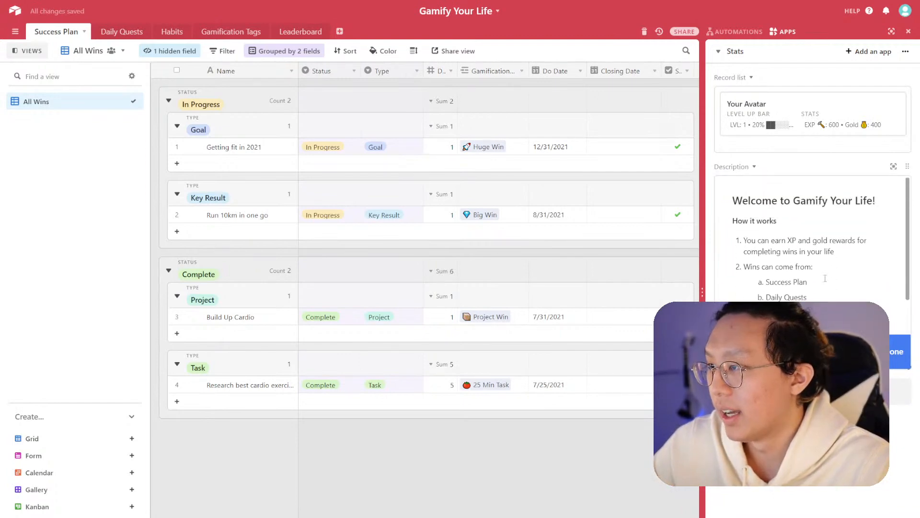
{"action": "left_click", "coordinate": [754, 167]}
{"action": "left_click", "coordinate": [813, 220]}
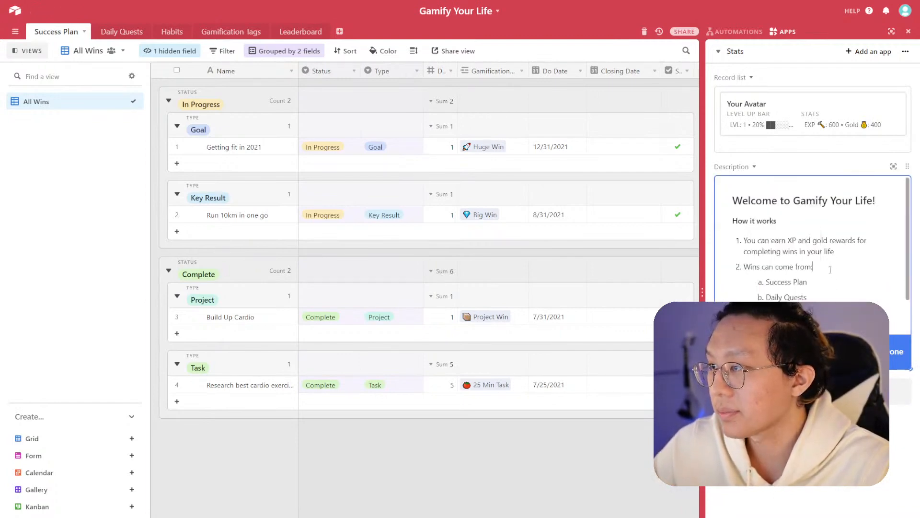
{"action": "scroll", "coordinate": [836, 280], "scroll_direction": "down", "scroll_amount": 1}
{"action": "scroll", "coordinate": [844, 290], "scroll_direction": "up", "scroll_amount": 2}
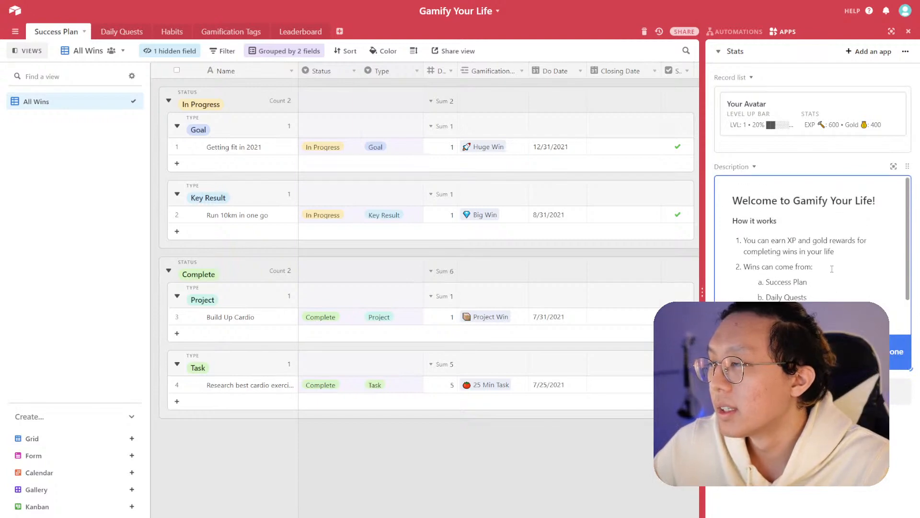
{"action": "scroll", "coordinate": [832, 269], "scroll_direction": "down", "scroll_amount": 1}
{"action": "scroll", "coordinate": [833, 259], "scroll_direction": "up", "scroll_amount": 1}
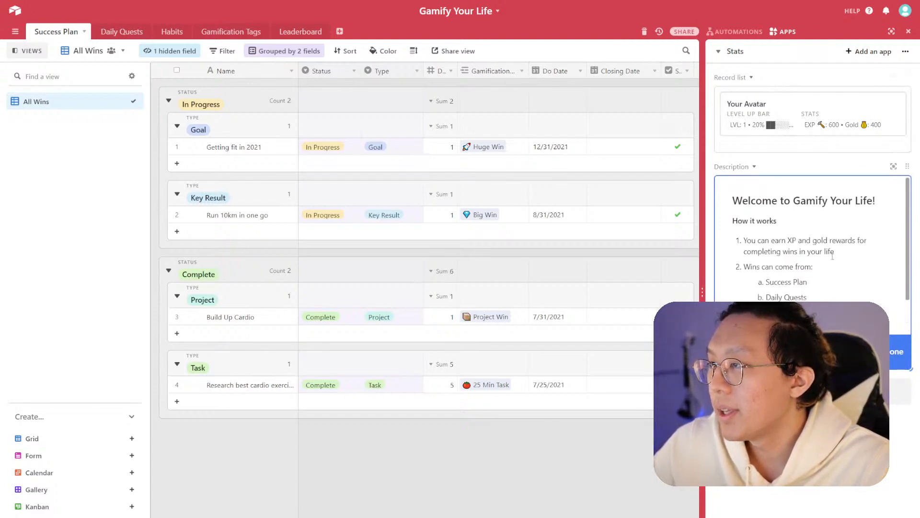
{"action": "scroll", "coordinate": [843, 298], "scroll_direction": "down", "scroll_amount": 1}
{"action": "scroll", "coordinate": [842, 298], "scroll_direction": "up", "scroll_amount": 1}
{"action": "scroll", "coordinate": [842, 297], "scroll_direction": "down", "scroll_amount": 1}
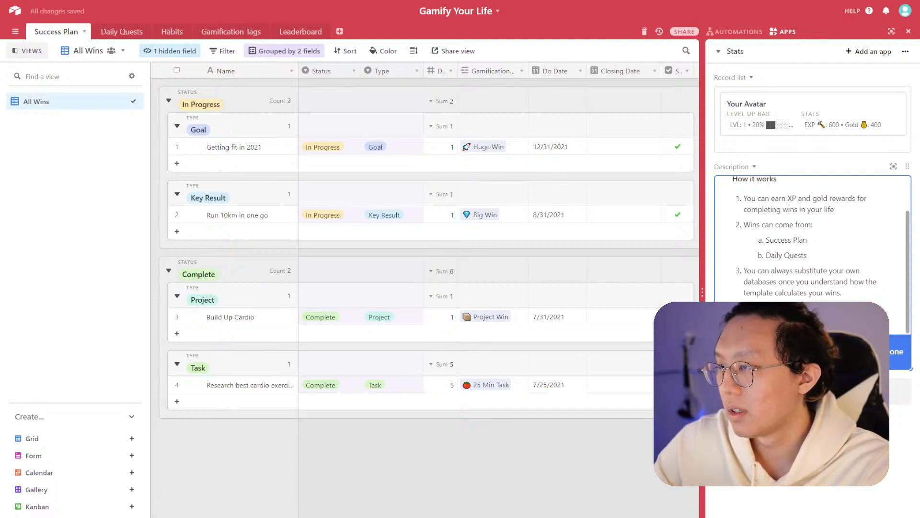
{"action": "scroll", "coordinate": [815, 278], "scroll_direction": "up", "scroll_amount": 2}
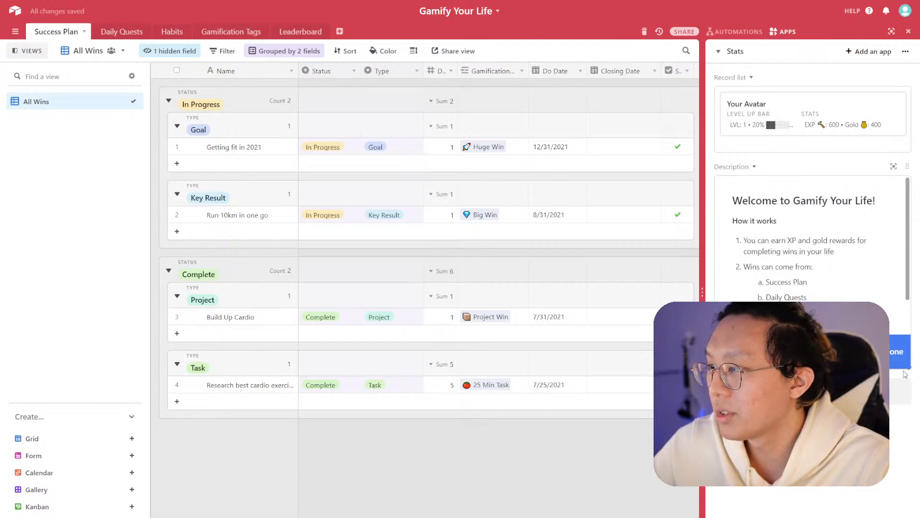
- Duplicate the Description app and clear all text in the new copy
{"action": "mouse_move", "coordinate": [904, 372]}
{"action": "left_mouse_down"}
{"action": "mouse_move", "coordinate": [909, 398]}
{"action": "mouse_move", "coordinate": [910, 386]}
{"action": "left_mouse_up"}
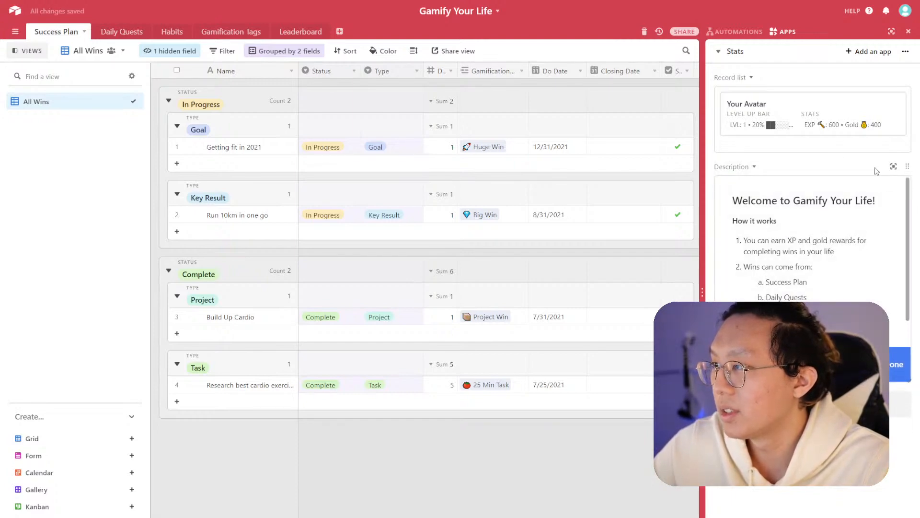
{"action": "left_click", "coordinate": [753, 168]}
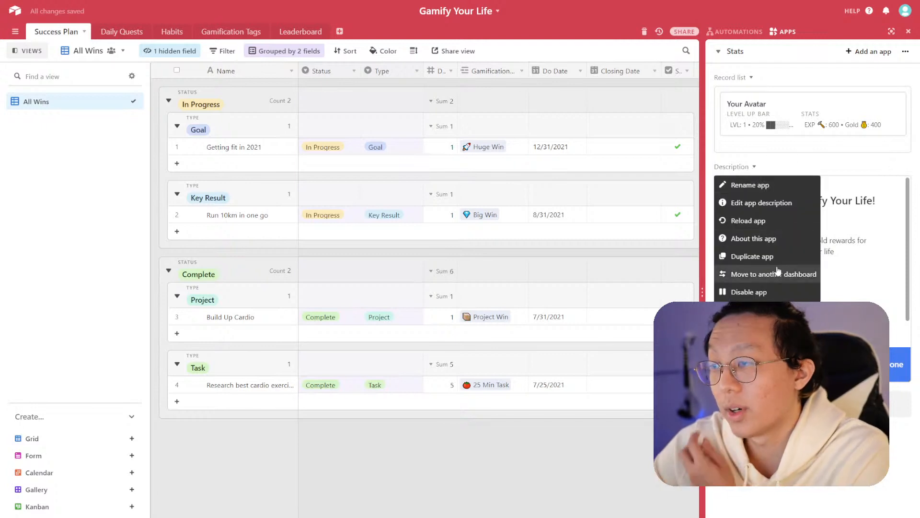
{"action": "left_click", "coordinate": [777, 264]}
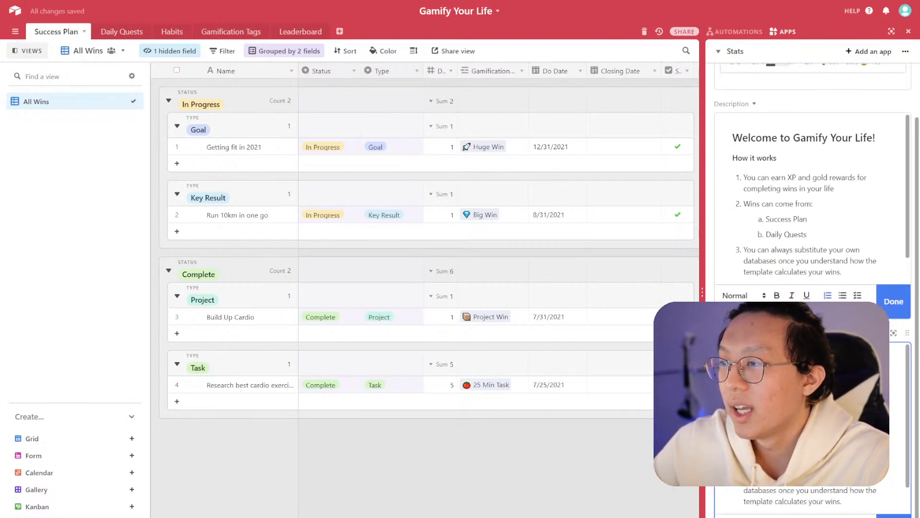
{"action": "key", "text": "ctrl+a"}
{"action": "key", "text": "BackSpace"}
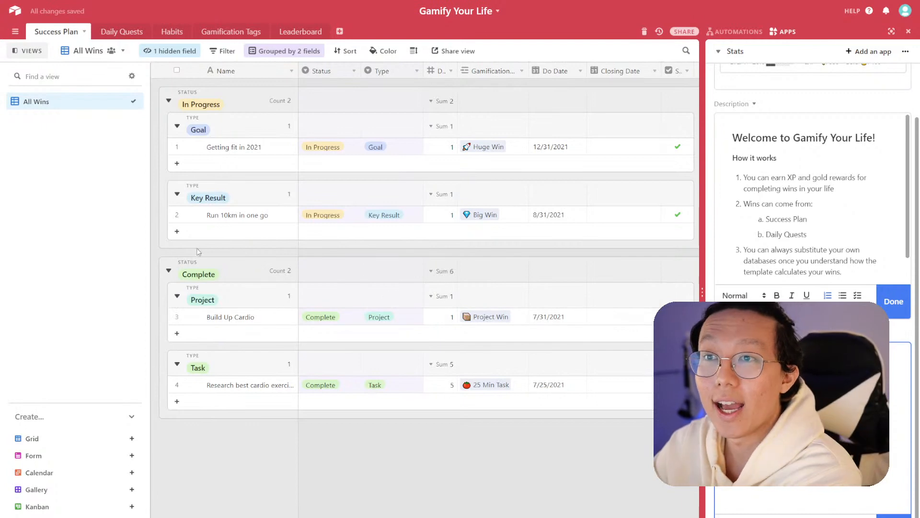
- Open the 'Research best cardio exercise routines' record and switch its status to In Progress, then back to Complete
{"action": "left_click", "coordinate": [195, 386]}
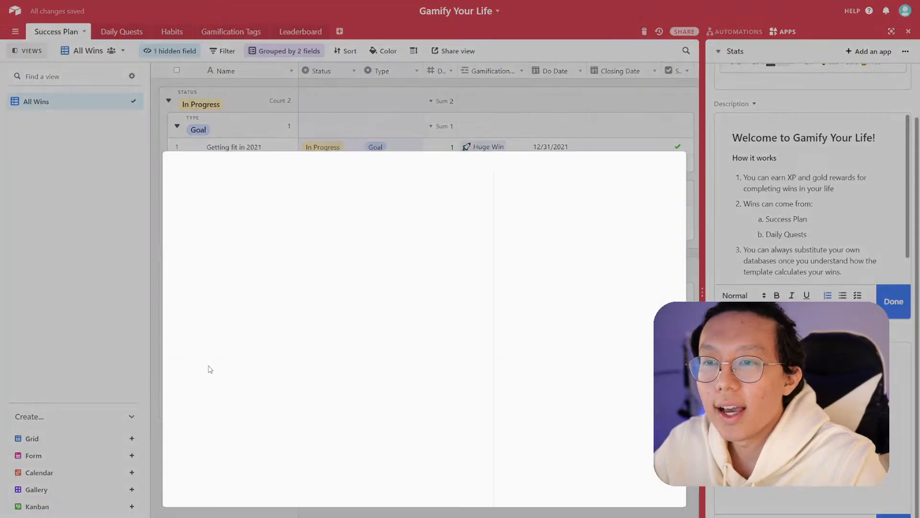
{"action": "left_click", "coordinate": [338, 180]}
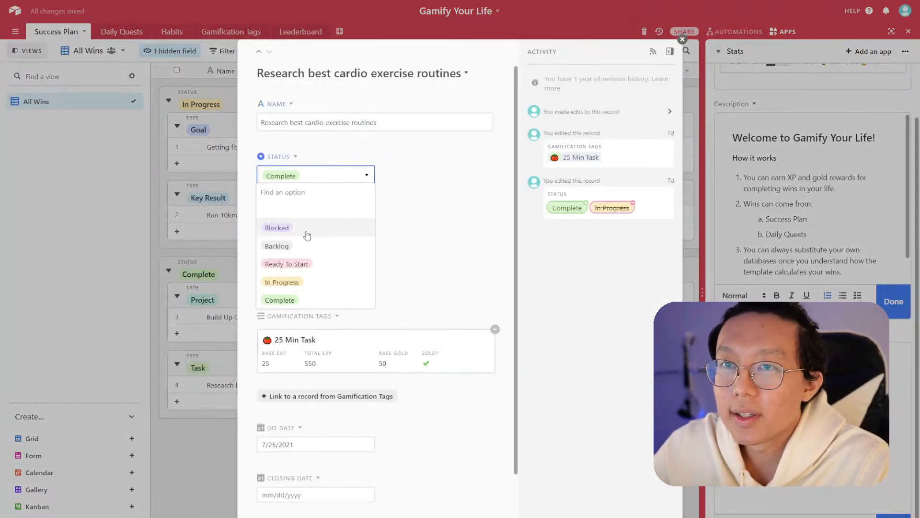
{"action": "left_click", "coordinate": [312, 284]}
{"action": "left_click", "coordinate": [426, 269]}
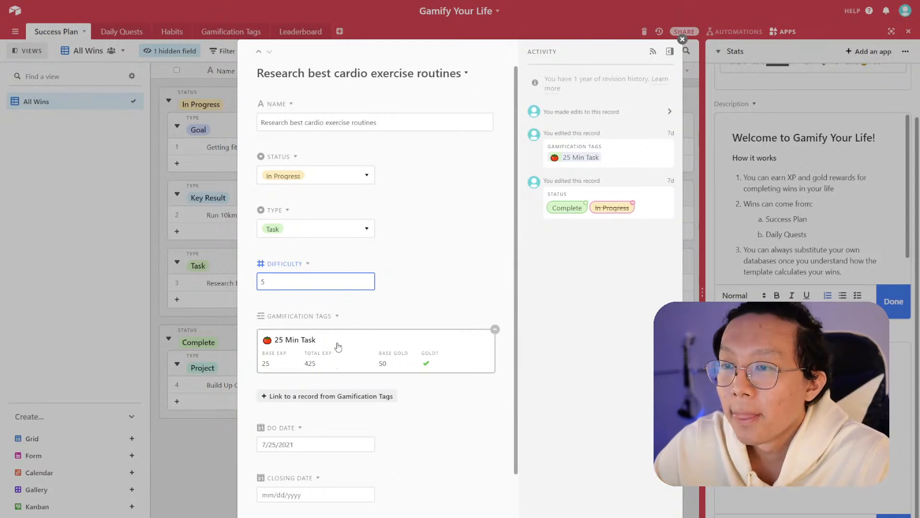
{"action": "left_click", "coordinate": [290, 283]}
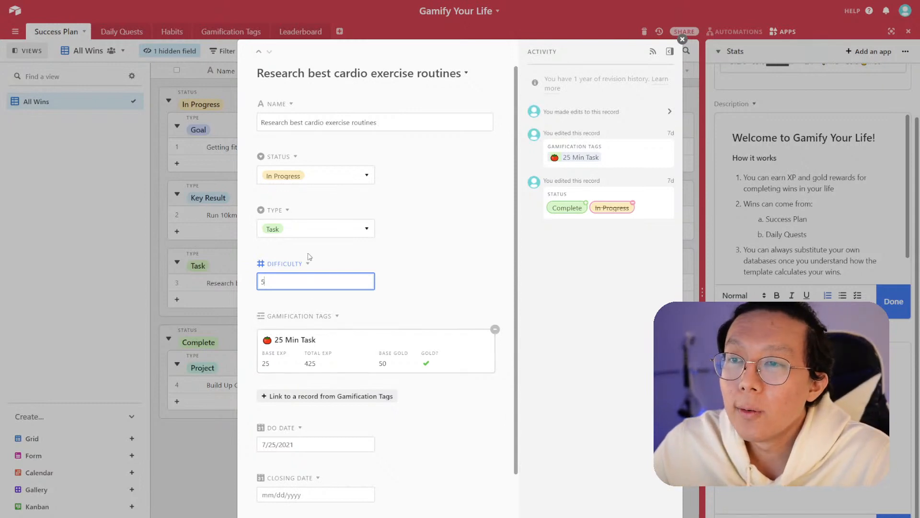
{"action": "left_click", "coordinate": [346, 188]}
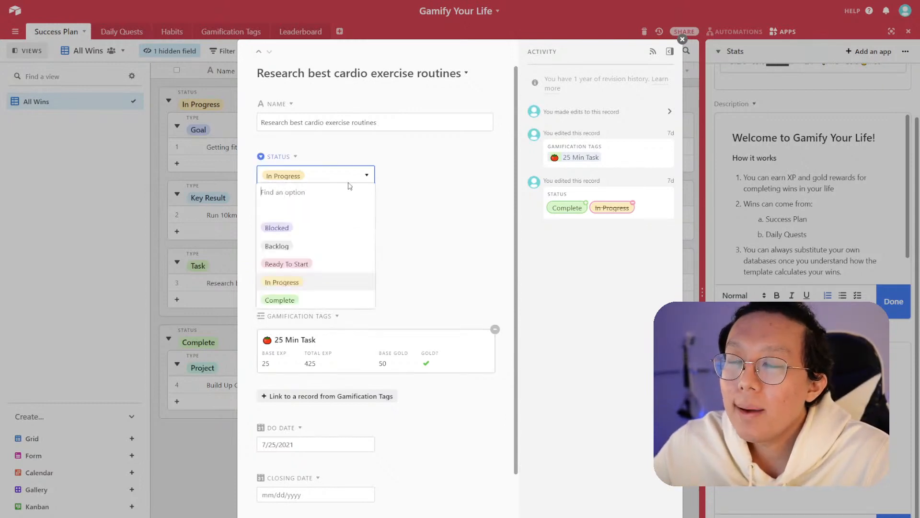
{"action": "left_click", "coordinate": [319, 299]}
- Open the linked 25 Min Task record and inspect its Success Plan (Multiplier) rollup settings
{"action": "left_click", "coordinate": [373, 355]}
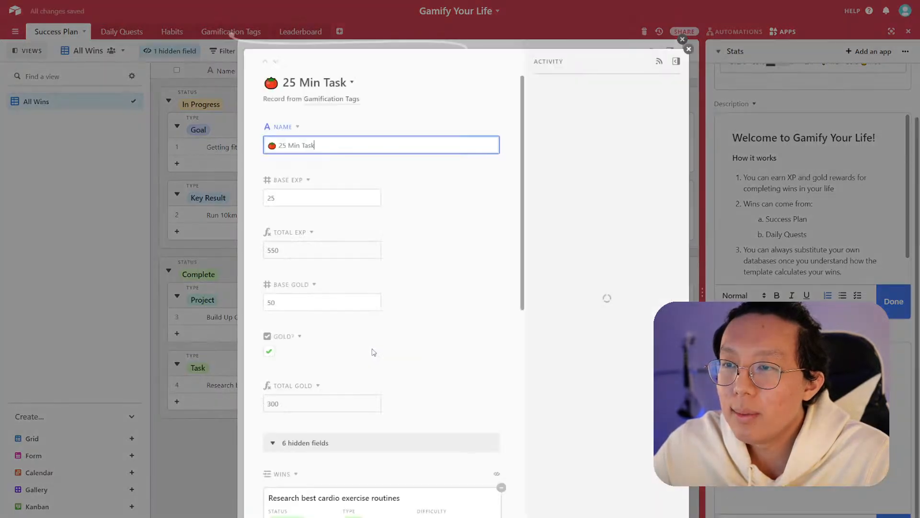
{"action": "scroll", "coordinate": [397, 280], "scroll_direction": "down", "scroll_amount": 2}
{"action": "scroll", "coordinate": [399, 288], "scroll_direction": "down", "scroll_amount": 4}
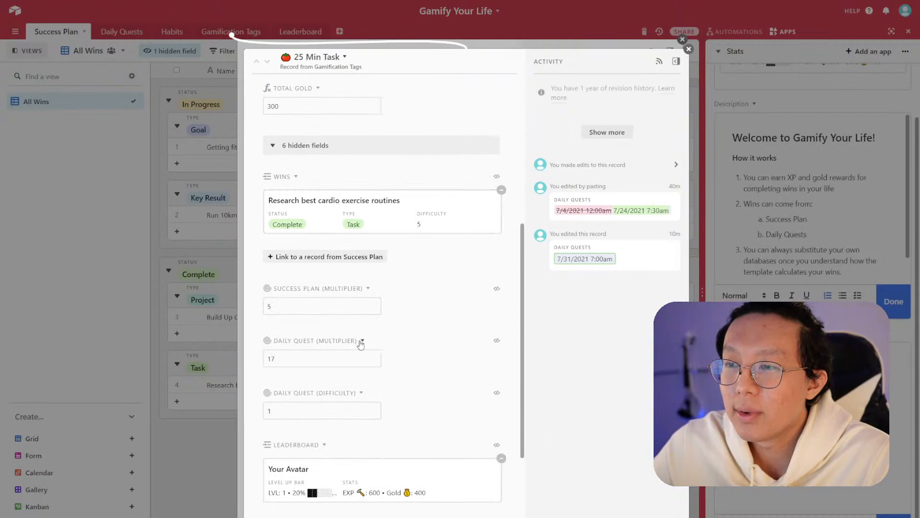
{"action": "left_click", "coordinate": [367, 288]}
{"action": "left_click", "coordinate": [376, 304]}
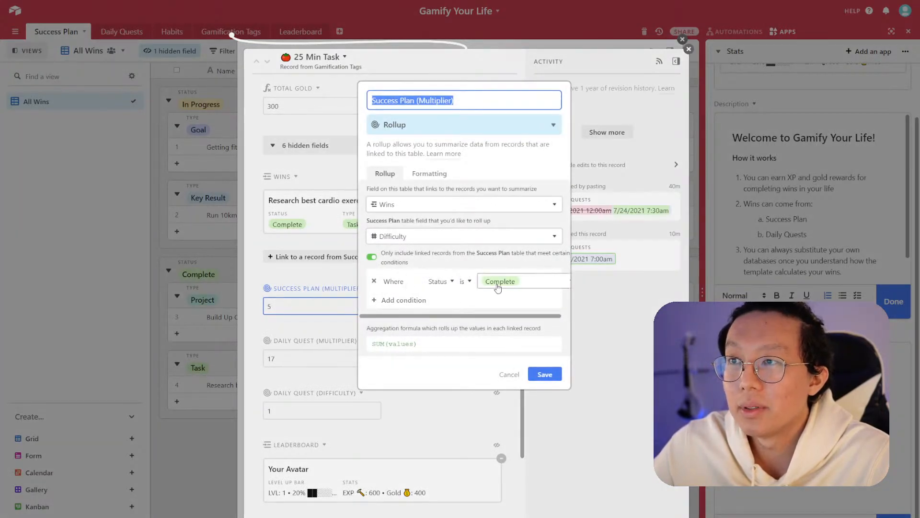
{"action": "left_click", "coordinate": [322, 277]}
{"action": "left_click", "coordinate": [200, 253]}
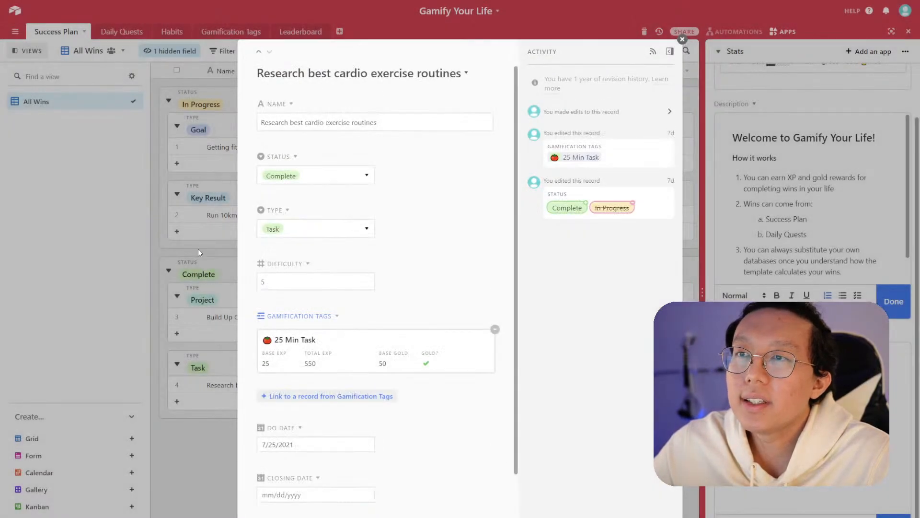
{"action": "left_click", "coordinate": [198, 252]}
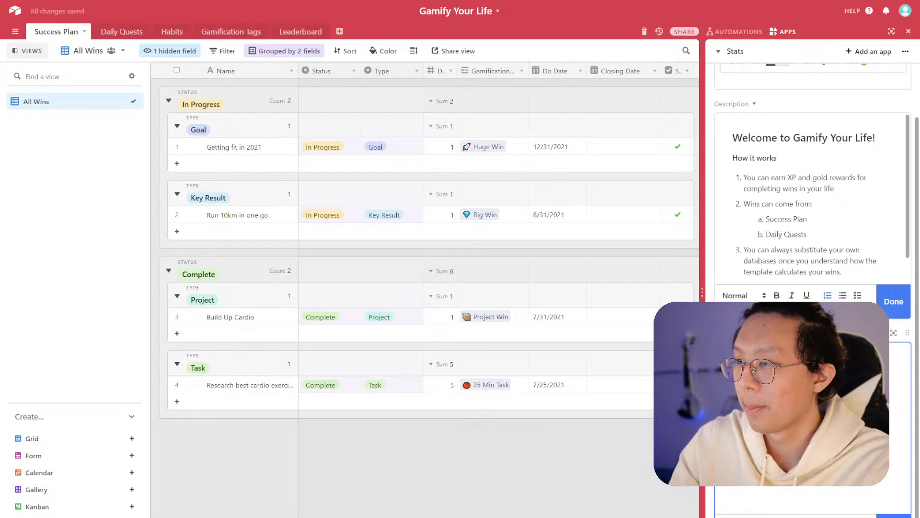
- Rename the Gamification Tags field in Success Plan to Tag
{"action": "left_click", "coordinate": [522, 71]}
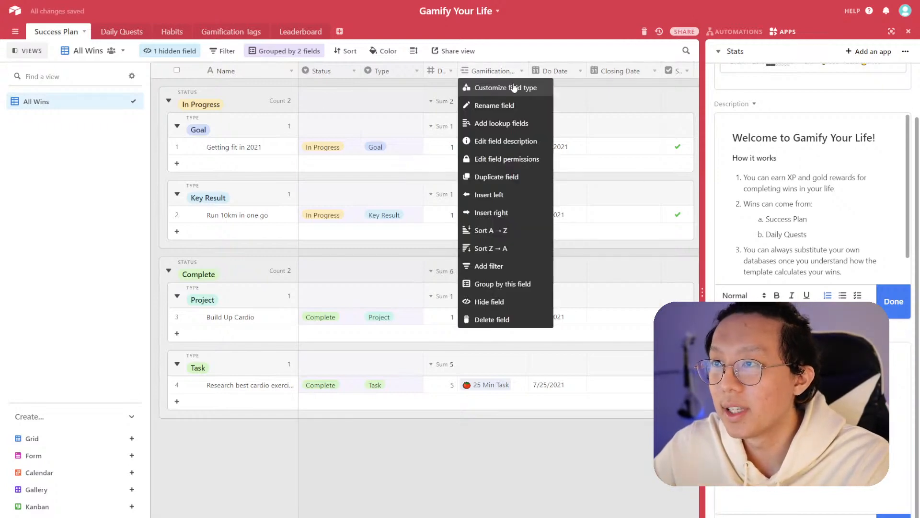
{"action": "left_click", "coordinate": [513, 87]}
{"action": "double_click", "coordinate": [412, 96]}
{"action": "key", "text": "BackSpace"}
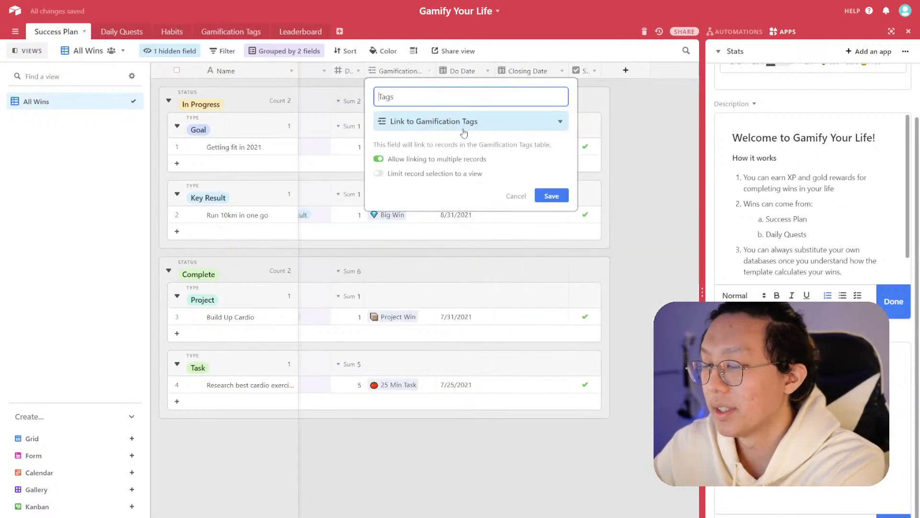
{"action": "left_click", "coordinate": [548, 195]}
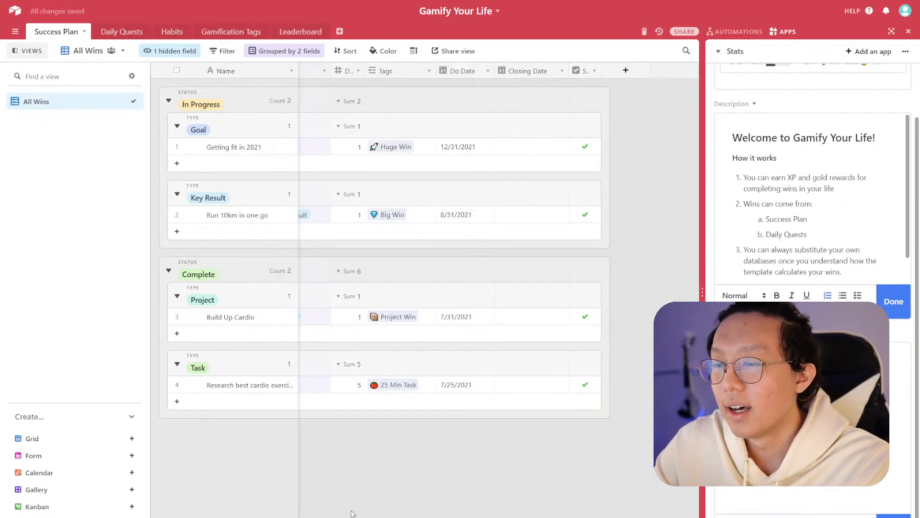
{"action": "left_click", "coordinate": [429, 71]}
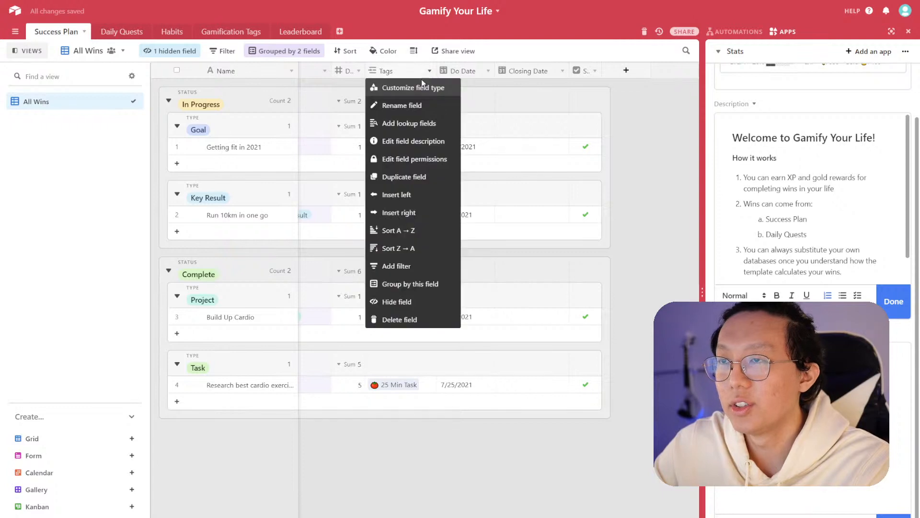
{"action": "left_click", "coordinate": [420, 89]}
{"action": "left_click", "coordinate": [551, 195]}
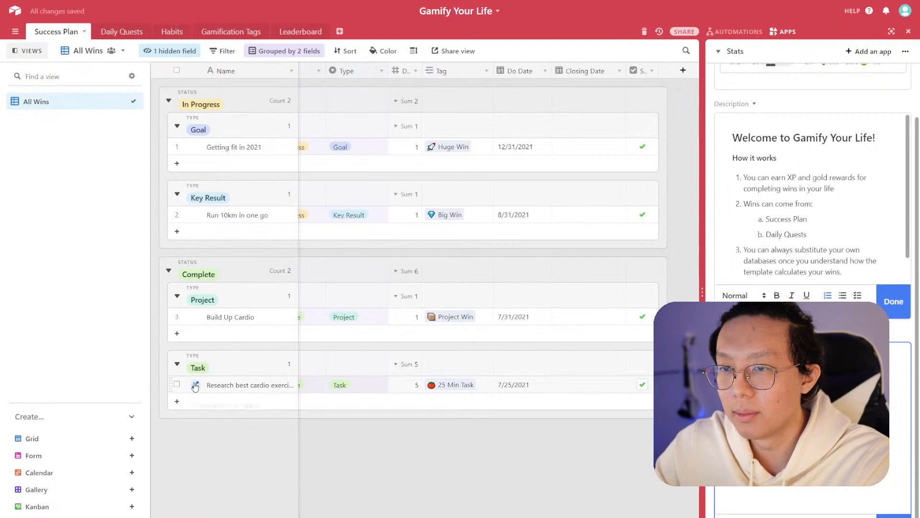
- Expand the cardio research record and show its hidden field
{"action": "left_click", "coordinate": [194, 385]}
{"action": "scroll", "coordinate": [378, 388], "scroll_direction": "down", "scroll_amount": 3}
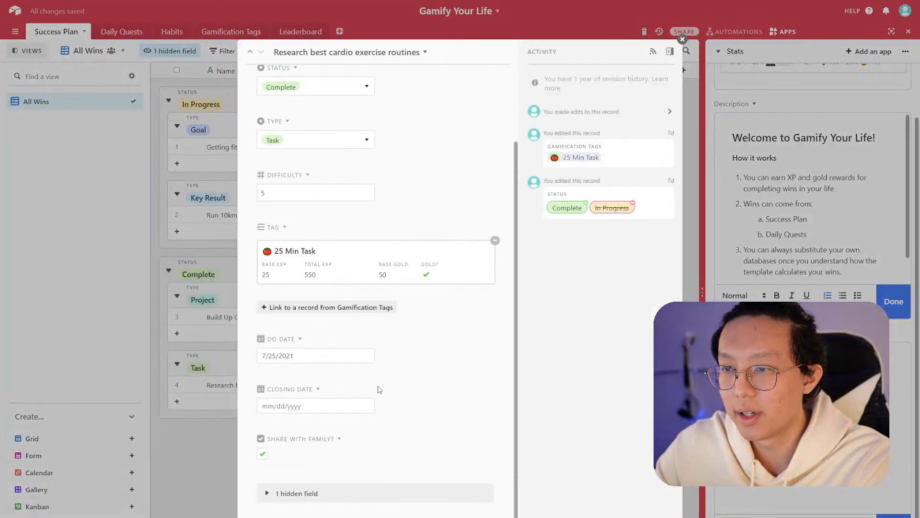
{"action": "left_click", "coordinate": [302, 500]}
{"action": "scroll", "coordinate": [351, 466], "scroll_direction": "down", "scroll_amount": 1}
{"action": "scroll", "coordinate": [352, 359], "scroll_direction": "up", "scroll_amount": 2}
{"action": "scroll", "coordinate": [352, 359], "scroll_direction": "up", "scroll_amount": 2}
{"action": "scroll", "coordinate": [339, 330], "scroll_direction": "down", "scroll_amount": 4}
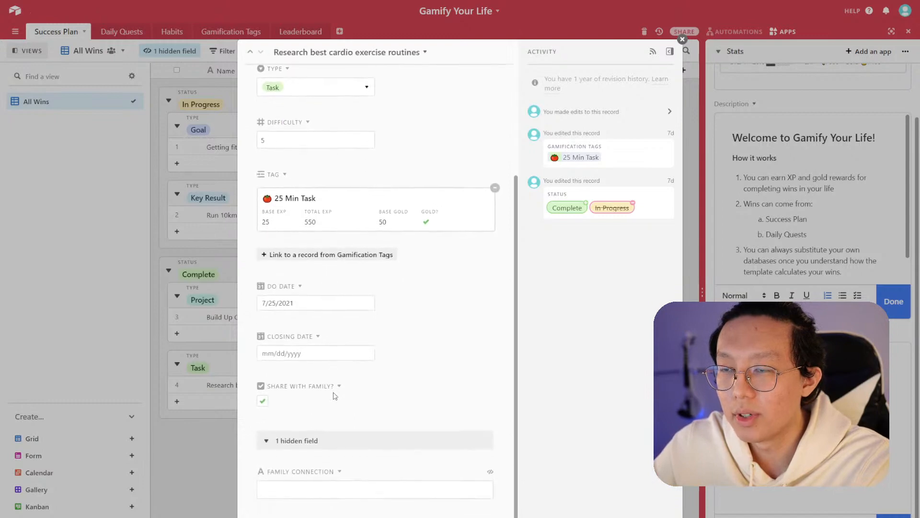
{"action": "scroll", "coordinate": [340, 374], "scroll_direction": "up", "scroll_amount": 3}
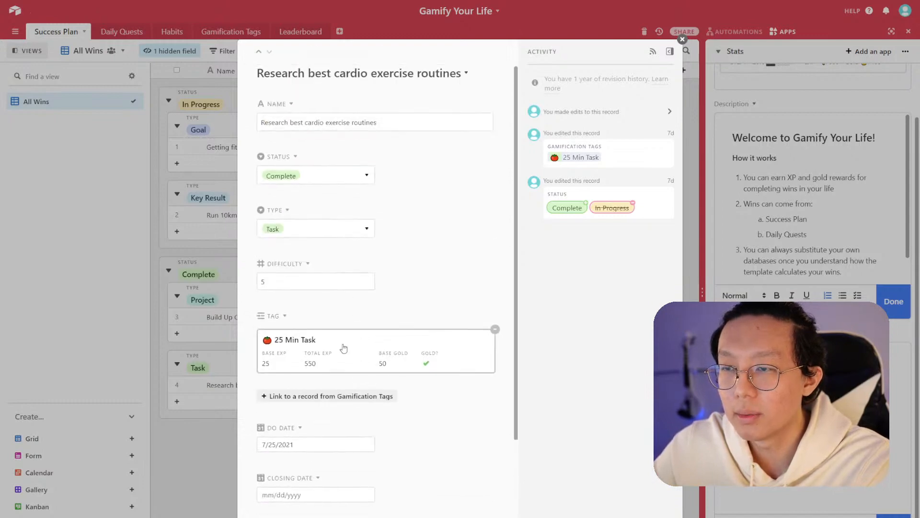
- Open the linked 25 Min Task record and review its leaderboard and daily quest links
{"action": "left_click", "coordinate": [343, 346]}
{"action": "scroll", "coordinate": [344, 335], "scroll_direction": "down", "scroll_amount": 5}
{"action": "scroll", "coordinate": [344, 336], "scroll_direction": "down", "scroll_amount": 4}
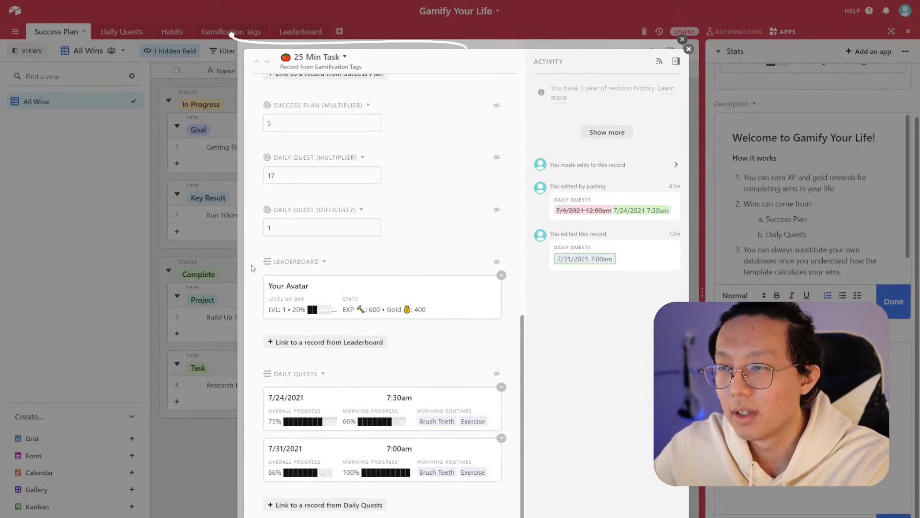
{"action": "left_click", "coordinate": [220, 334]}
{"action": "left_click", "coordinate": [219, 333]}
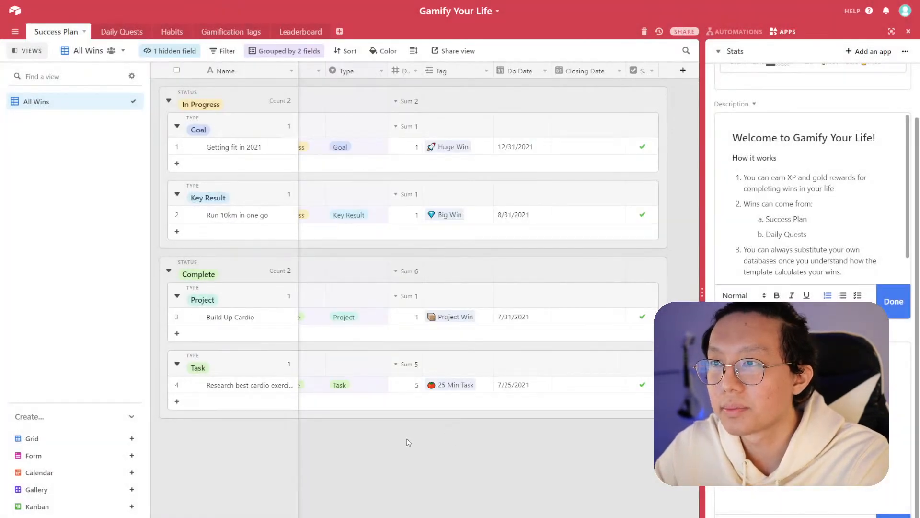
{"action": "left_click", "coordinate": [406, 364]}
{"action": "left_click", "coordinate": [813, 424]}
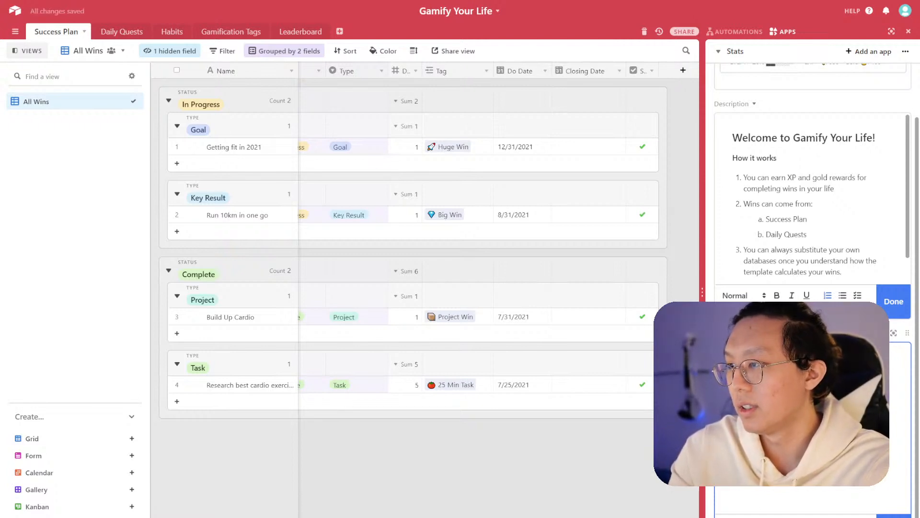
- Finish the explanation sentence in the description copy field and add the line "Goals = Huge Win"
{"action": "type", "text": "cted."}
{"action": "key", "text": "Return"}
{"action": "type", "text": "Goals general"}
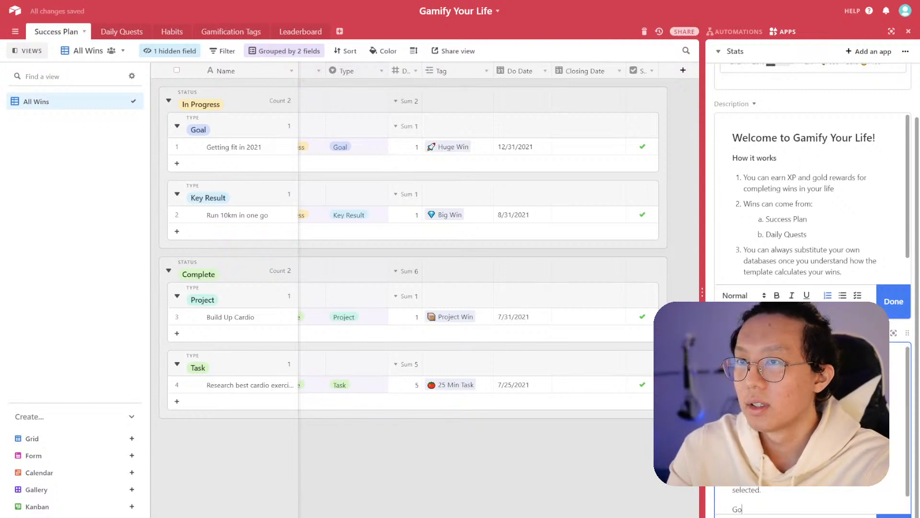
{"action": "key", "text": "BackSpace"}
{"action": "key", "text": "BackSpace"}
{"action": "key", "text": "BackSpace"}
{"action": "key", "text": "BackSpace"}
{"action": "key", "text": "BackSpace"}
{"action": "key", "text": "BackSpace"}
{"action": "key", "text": "BackSpace"}
{"action": "type", "text": "= Huge Win"}
{"action": "key", "text": "Return"}
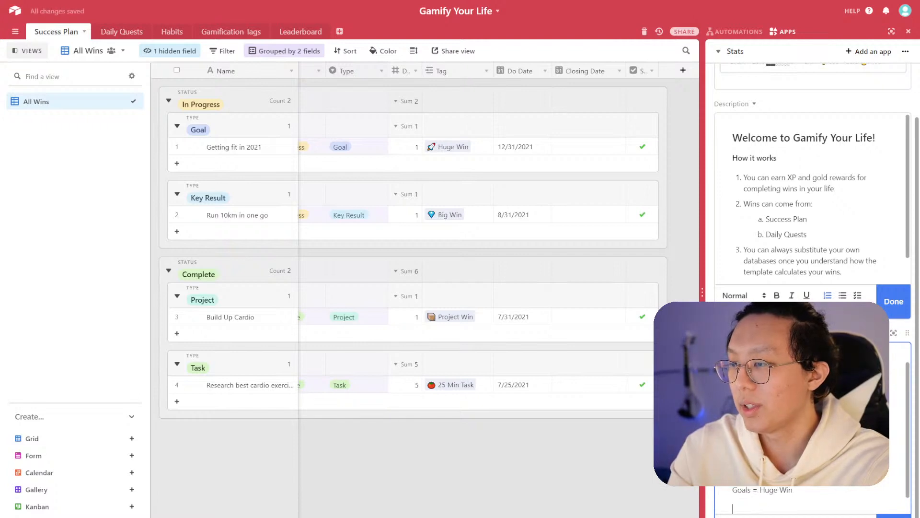
- Add the lines "Key Results = Big Win" and "Project = Project Win" to the description copy
{"action": "type", "text": "Key REsult"}
{"action": "key", "text": "BackSpace"}
{"action": "key", "text": "BackSpace"}
{"action": "key", "text": "BackSpace"}
{"action": "key", "text": "BackSpace"}
{"action": "key", "text": "BackSpace"}
{"action": "key", "text": "BackSpace"}
{"action": "type", "text": "es"}
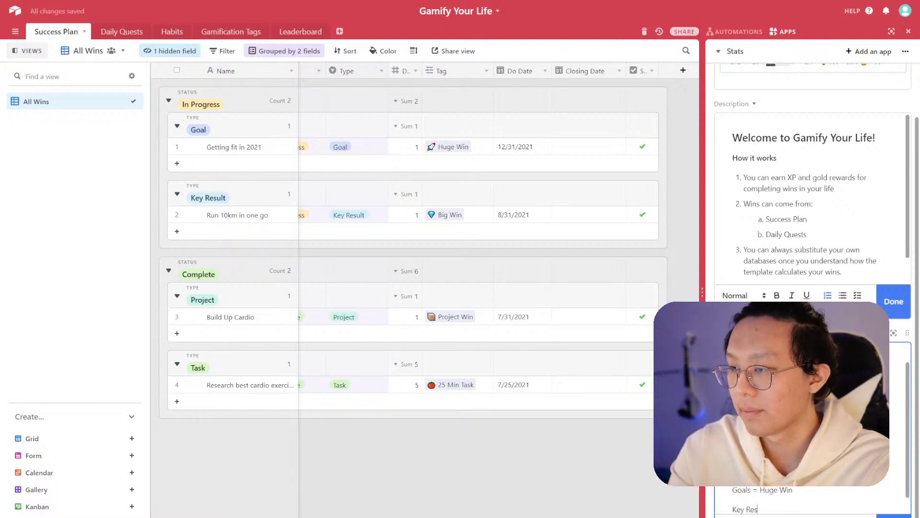
{"action": "type", "text": "ults = Big Win"}
{"action": "key", "text": "Return"}
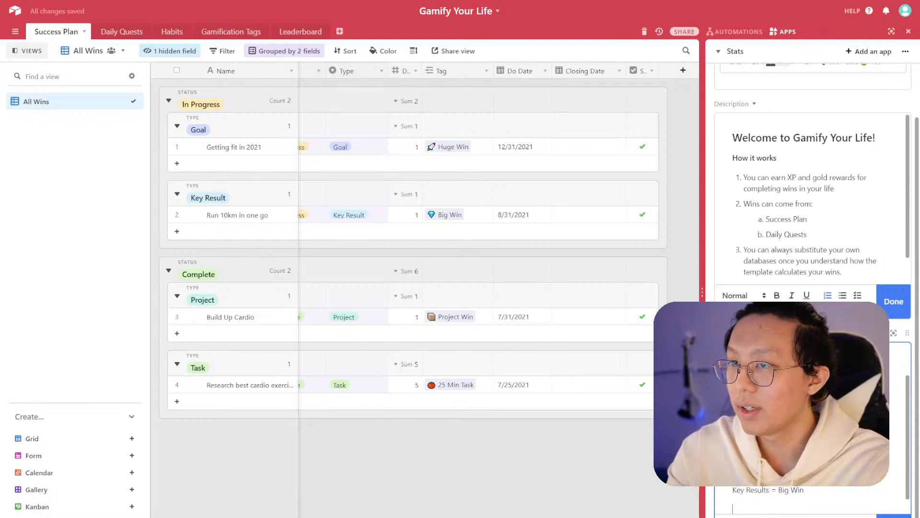
{"action": "type", "text": "Project = "}
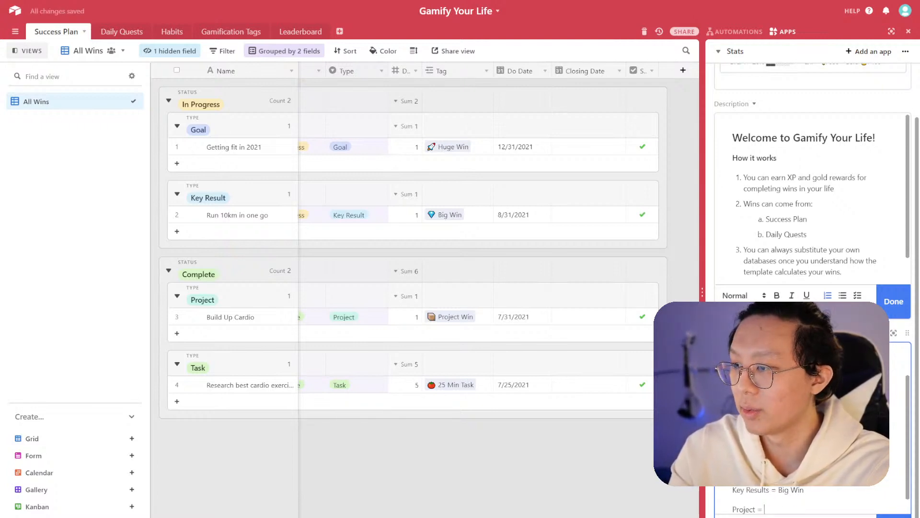
{"action": "type", "text": "Project Win"}
{"action": "key", "text": "Return"}
- Add the line "Task = 25 Min Task / 5 Min Task" to the description copy
{"action": "type", "text": "Task = Task W"}
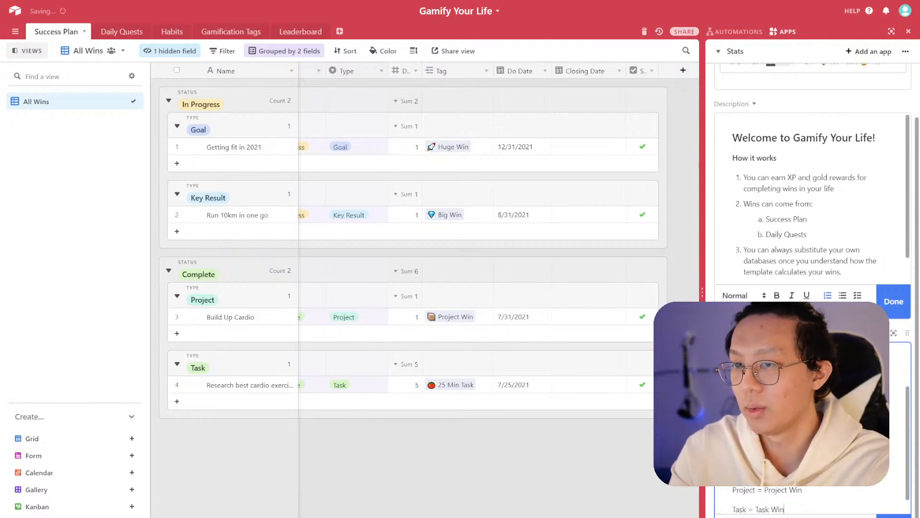
{"action": "key", "text": "BackSpace"}
{"action": "key", "text": "BackSpace"}
{"action": "key", "text": "BackSpace"}
{"action": "key", "text": "BackSpace"}
{"action": "key", "text": "BackSpace"}
{"action": "key", "text": "BackSpace"}
{"action": "type", "text": "25 "}
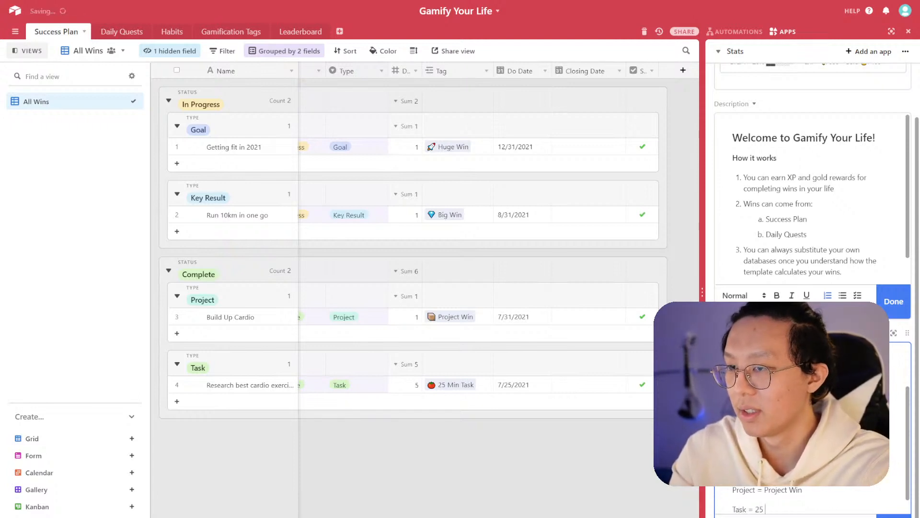
{"action": "type", "text": "Min Task / 5"}
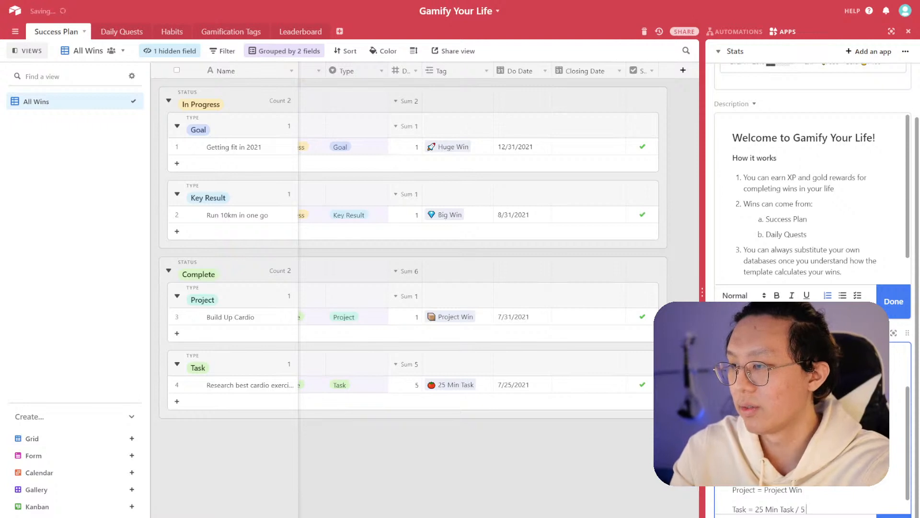
{"action": "type", "text": " Min Task"}
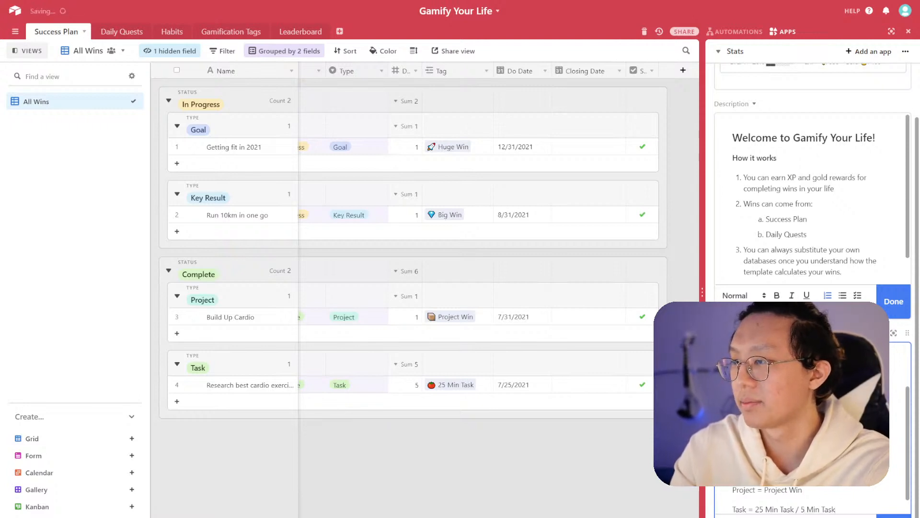
{"action": "key", "text": "Return"}
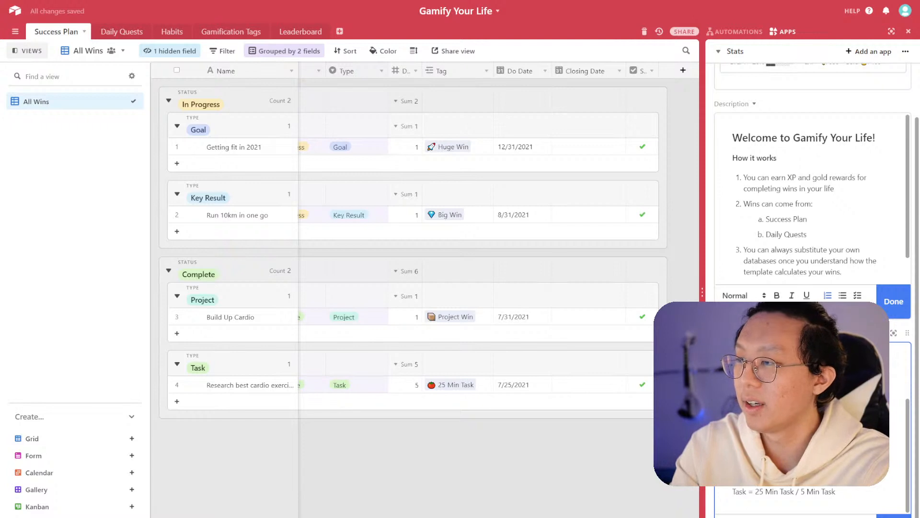
- Paste the matching tag emojis into the win lines and format the Task line
{"action": "key", "text": "Return"}
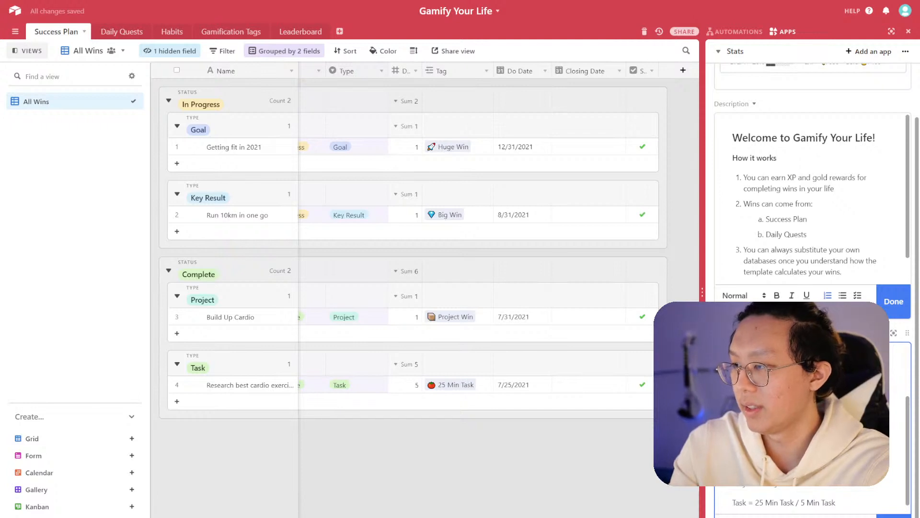
{"action": "type", "text": "Project = Project Win"}
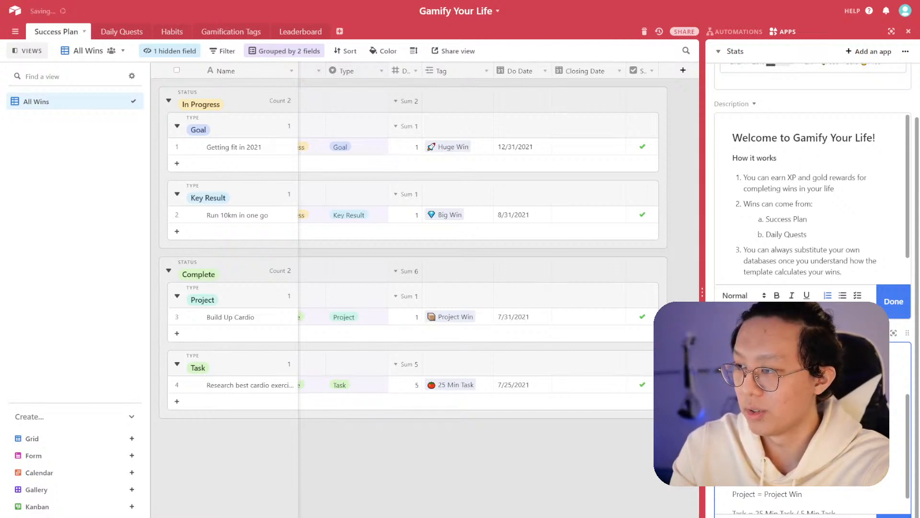
{"action": "type", "text": "a"}
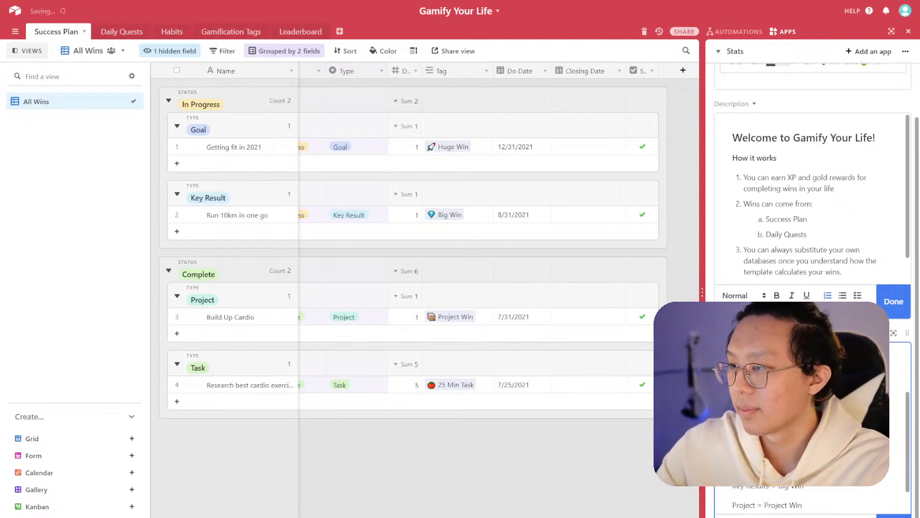
{"action": "scroll", "coordinate": [810, 431], "scroll_direction": "down", "scroll_amount": 1}
{"action": "scroll", "coordinate": [810, 431], "scroll_direction": "up", "scroll_amount": 3}
{"action": "scroll", "coordinate": [810, 432], "scroll_direction": "down", "scroll_amount": 2}
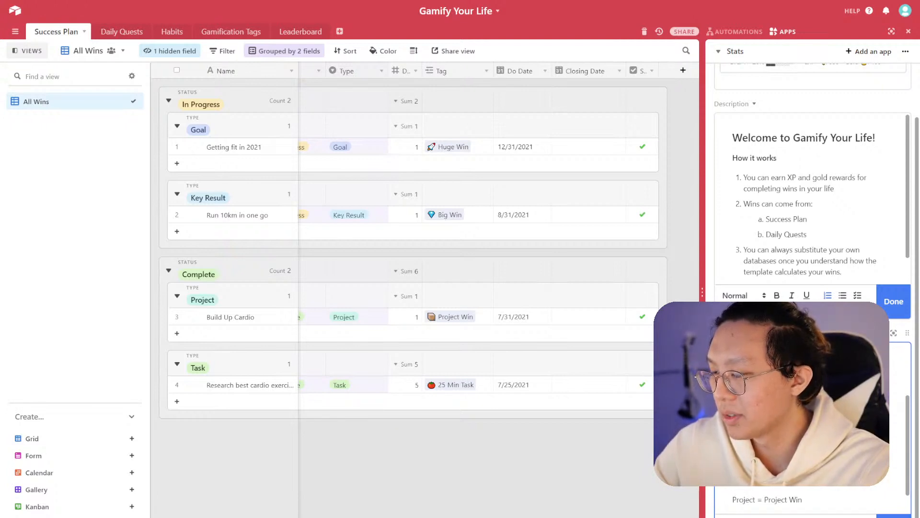
{"action": "scroll", "coordinate": [810, 431], "scroll_direction": "down", "scroll_amount": 1}
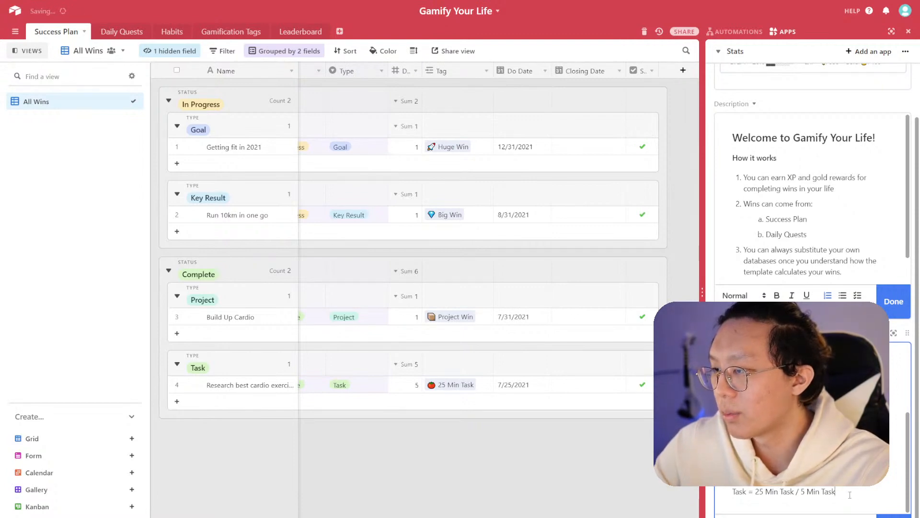
{"action": "left_click_drag", "start_coordinate": [836, 492], "coordinate": [735, 492]}
{"action": "key", "text": "ctrl+b"}
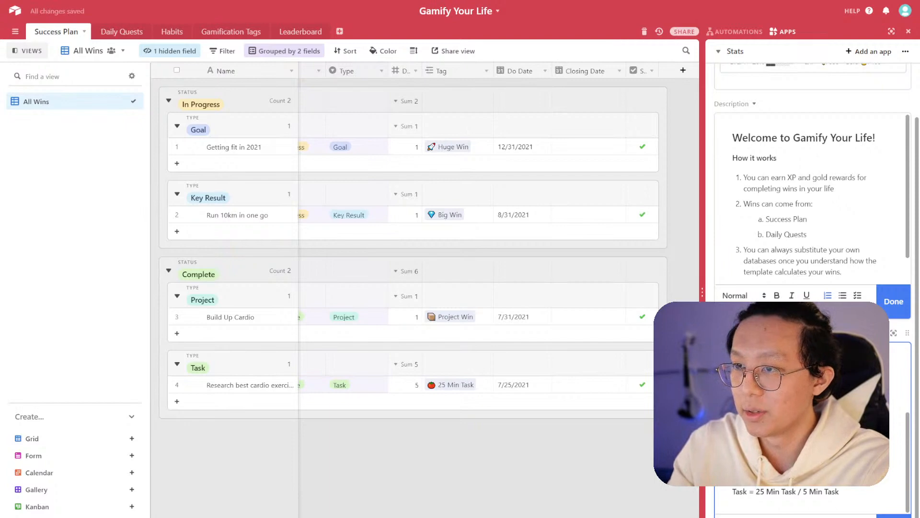
{"action": "key", "text": "Return"}
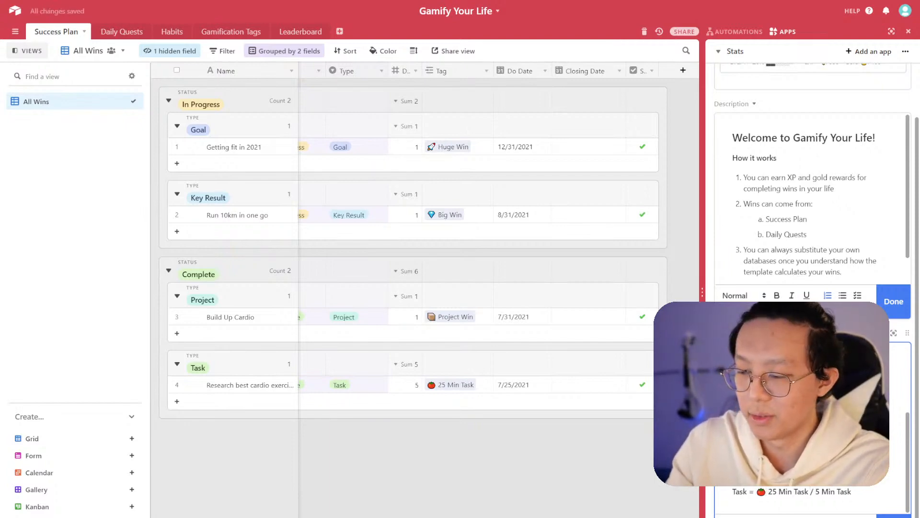
{"action": "key", "text": "Return"}
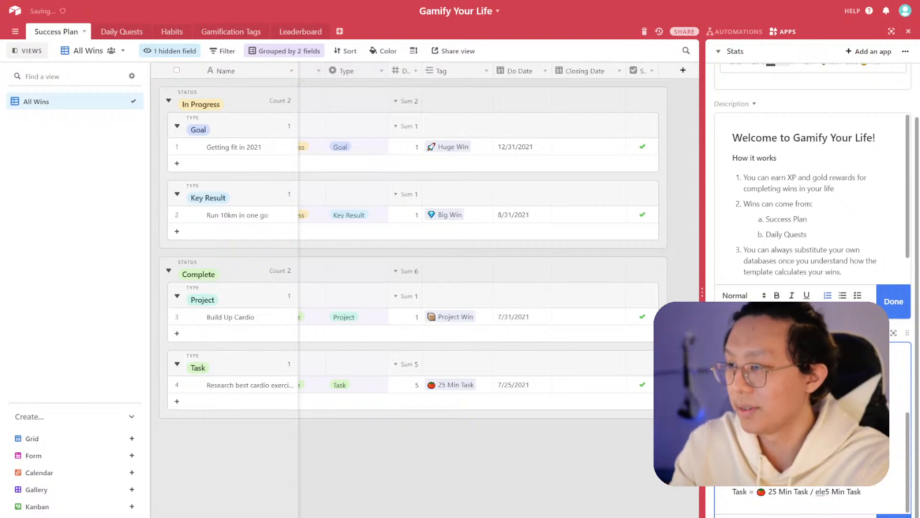
- Finish editing both the Description and Description copy fields on the dashboard
{"action": "scroll", "coordinate": [777, 490], "scroll_direction": "up", "scroll_amount": 4}
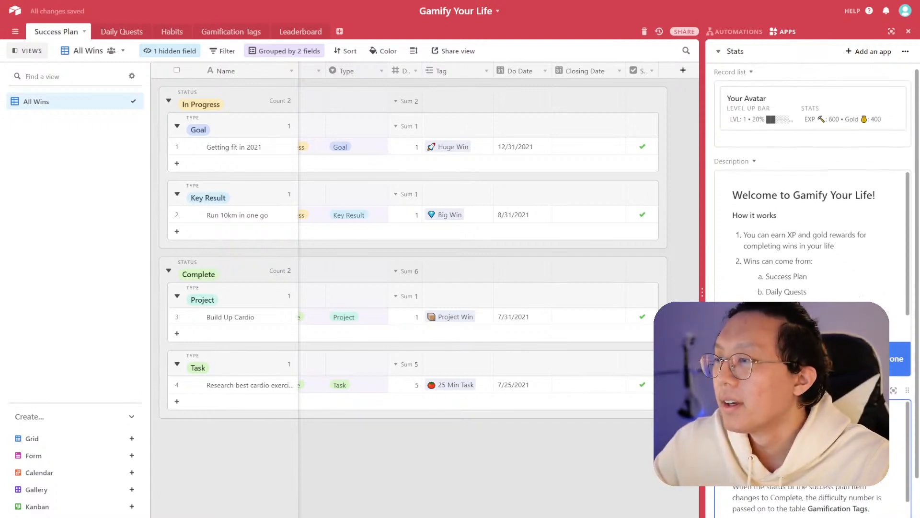
{"action": "scroll", "coordinate": [777, 490], "scroll_direction": "down", "scroll_amount": 3}
{"action": "left_click", "coordinate": [899, 491]}
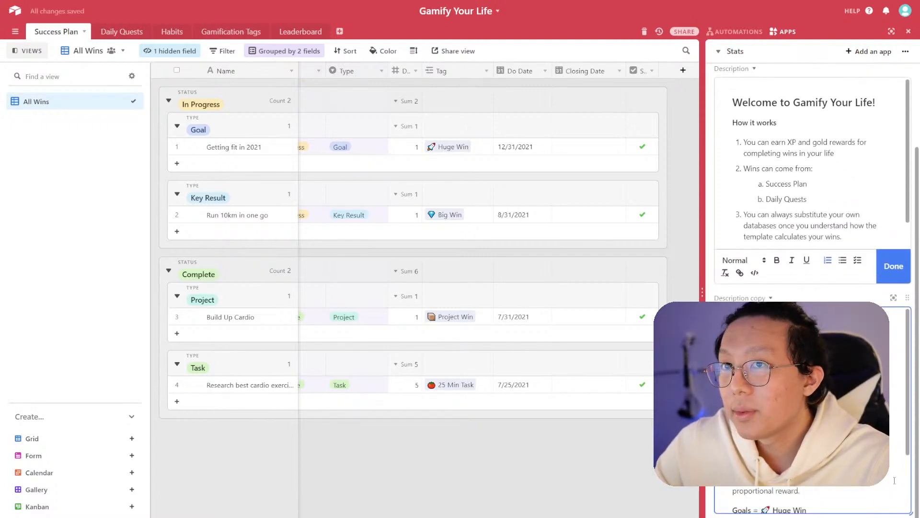
{"action": "left_click", "coordinate": [806, 432]}
{"action": "scroll", "coordinate": [805, 431], "scroll_direction": "down", "scroll_amount": 3}
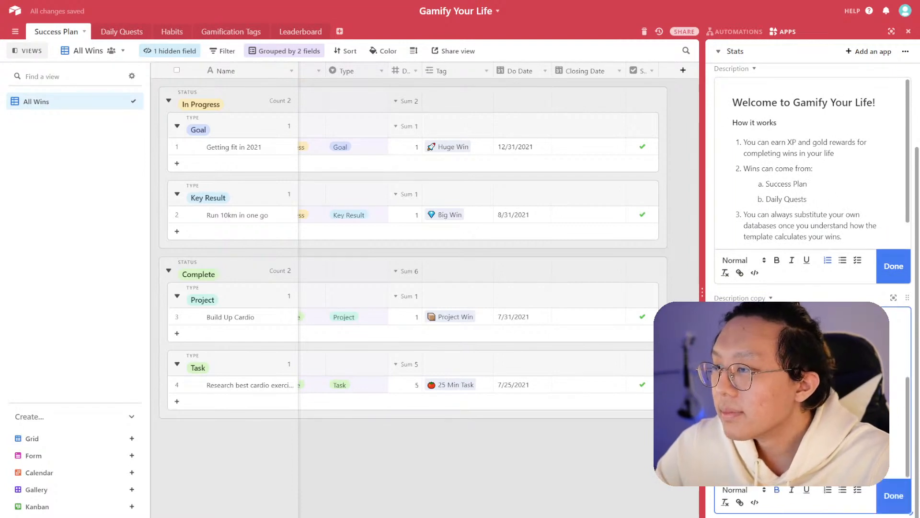
{"action": "left_click", "coordinate": [884, 281]}
{"action": "left_click", "coordinate": [894, 496]}
- Scroll through the dashboard descriptions to review the finished text
{"action": "scroll", "coordinate": [858, 480], "scroll_direction": "up", "scroll_amount": 3}
{"action": "scroll", "coordinate": [858, 480], "scroll_direction": "down", "scroll_amount": 3}
{"action": "scroll", "coordinate": [858, 480], "scroll_direction": "up", "scroll_amount": 3}
{"action": "scroll", "coordinate": [858, 479], "scroll_direction": "down", "scroll_amount": 3}
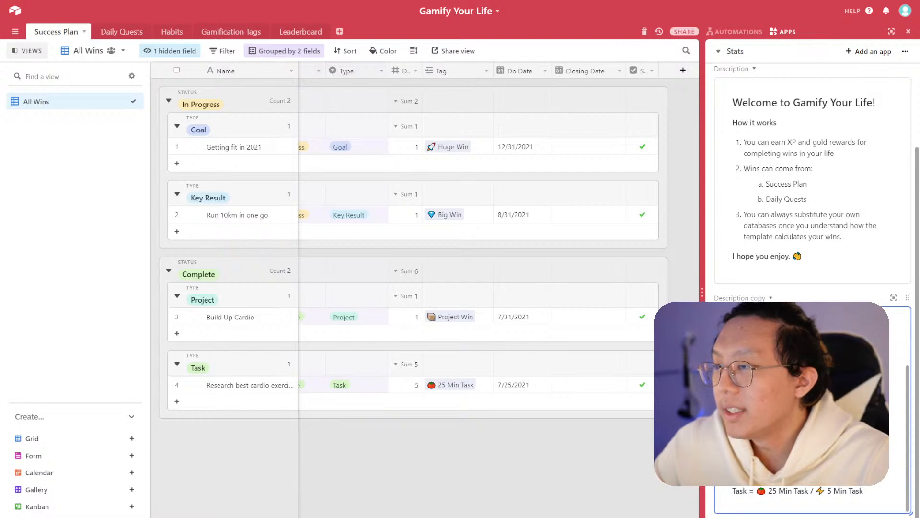
{"action": "scroll", "coordinate": [858, 480], "scroll_direction": "up", "scroll_amount": 3}
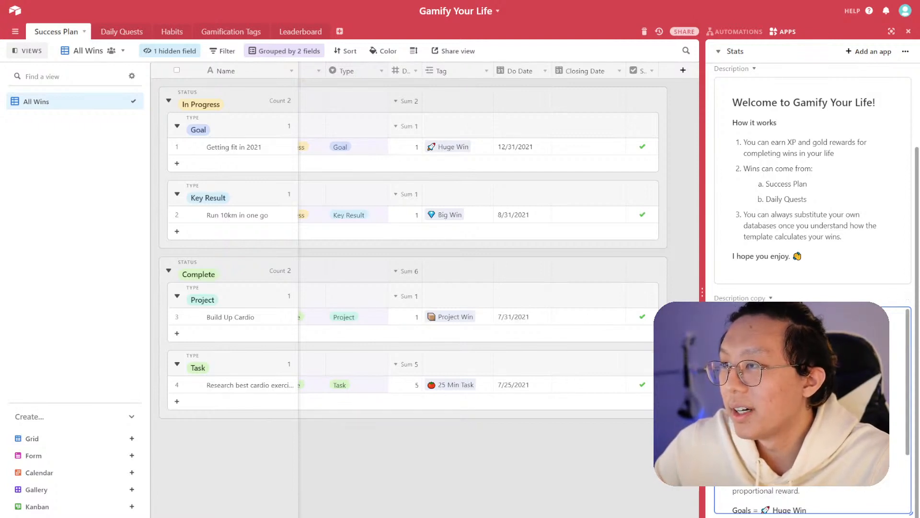
{"action": "scroll", "coordinate": [908, 298], "scroll_direction": "up", "scroll_amount": 2}
{"action": "scroll", "coordinate": [810, 215], "scroll_direction": "down", "scroll_amount": 1}
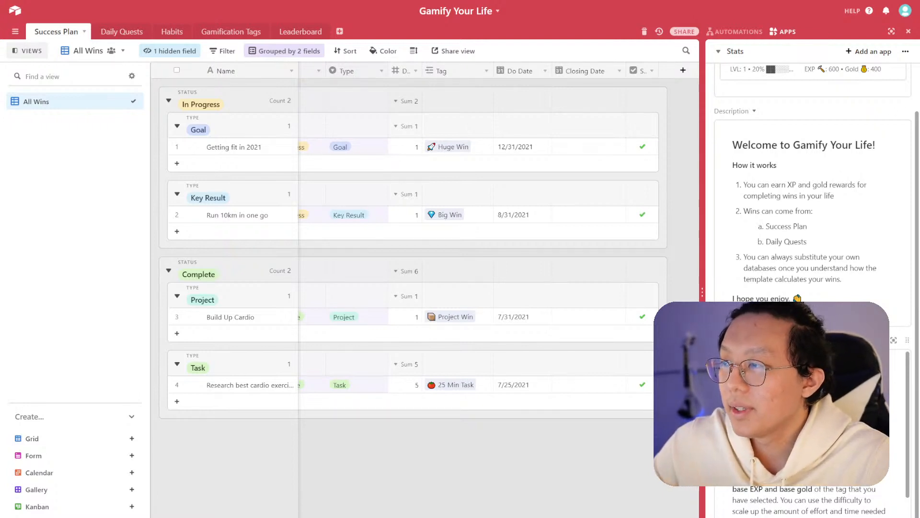
{"action": "left_click", "coordinate": [891, 334]}
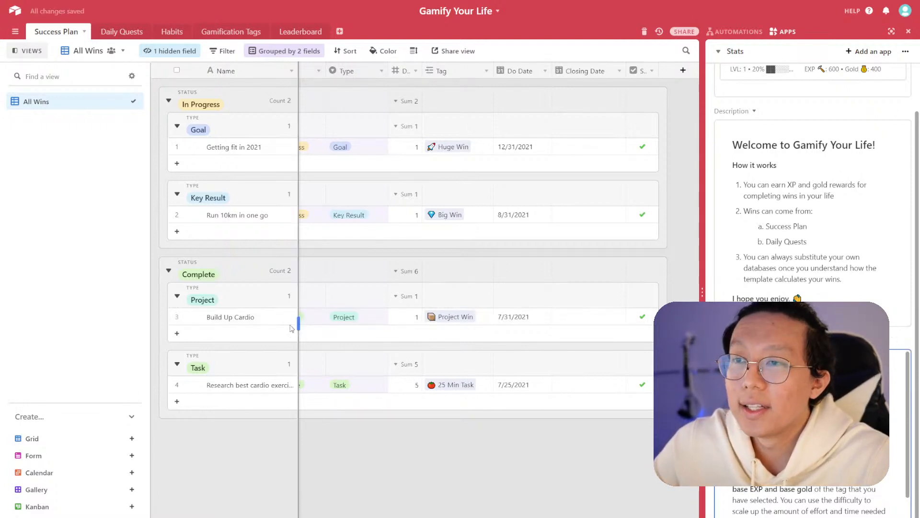
- Expand the Research best cardio exercise routines record to review its fields, then close it
{"action": "left_click", "coordinate": [196, 384]}
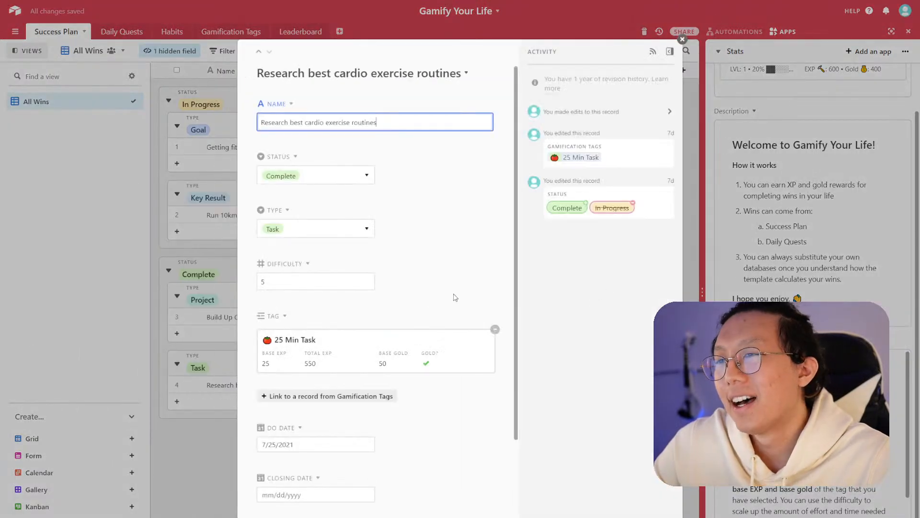
{"action": "scroll", "coordinate": [451, 291], "scroll_direction": "down", "scroll_amount": 3}
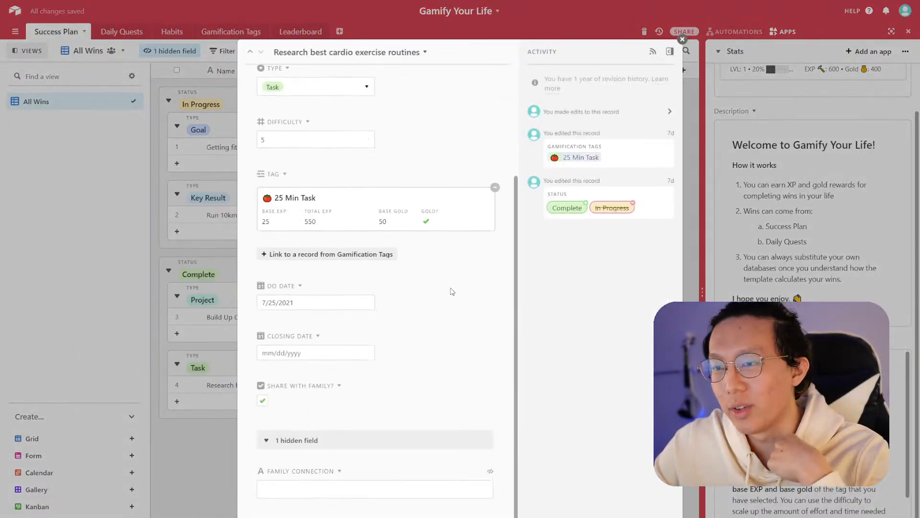
{"action": "scroll", "coordinate": [460, 324], "scroll_direction": "up", "scroll_amount": 3}
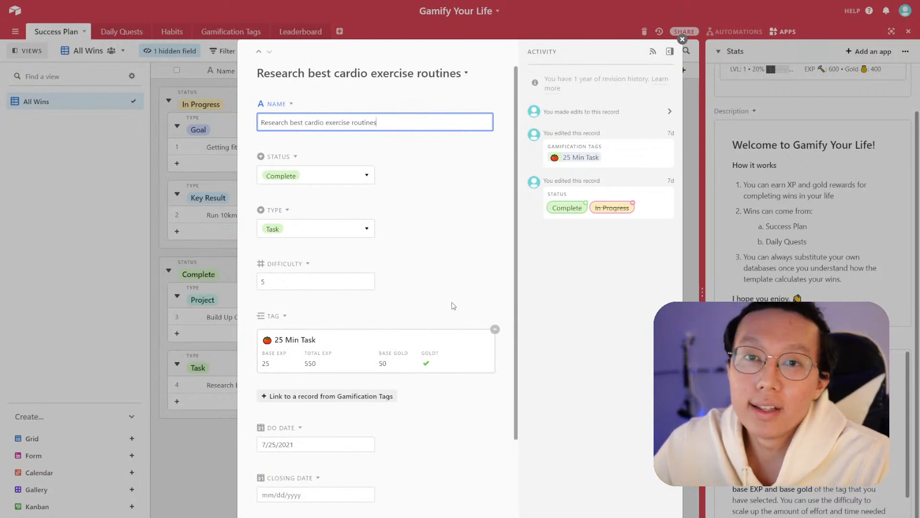
{"action": "scroll", "coordinate": [421, 308], "scroll_direction": "down", "scroll_amount": 3}
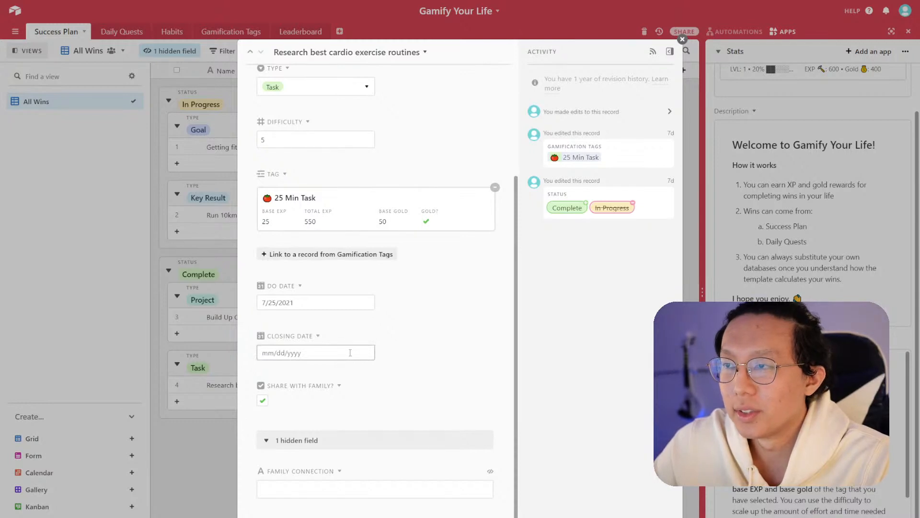
{"action": "left_click", "coordinate": [205, 287]}
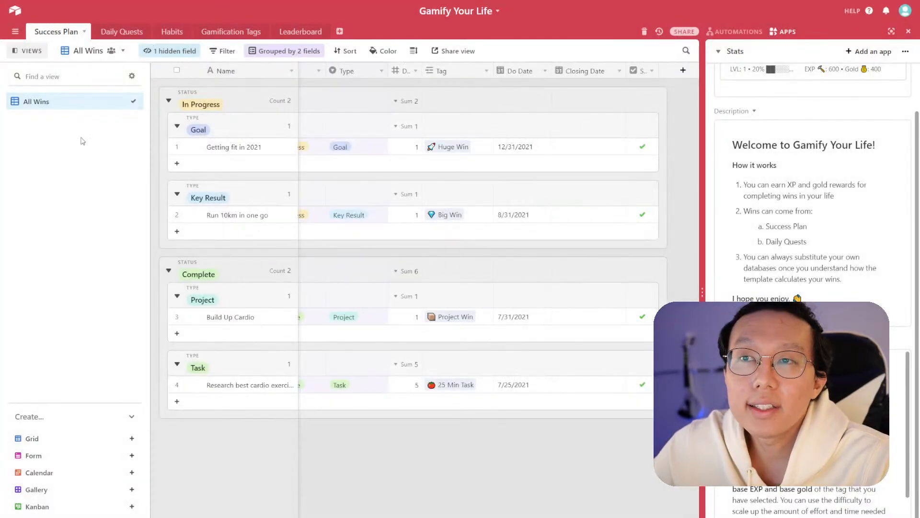
- Duplicate the All Wins view and rename the copy Goals
{"action": "right_click", "coordinate": [82, 107]}
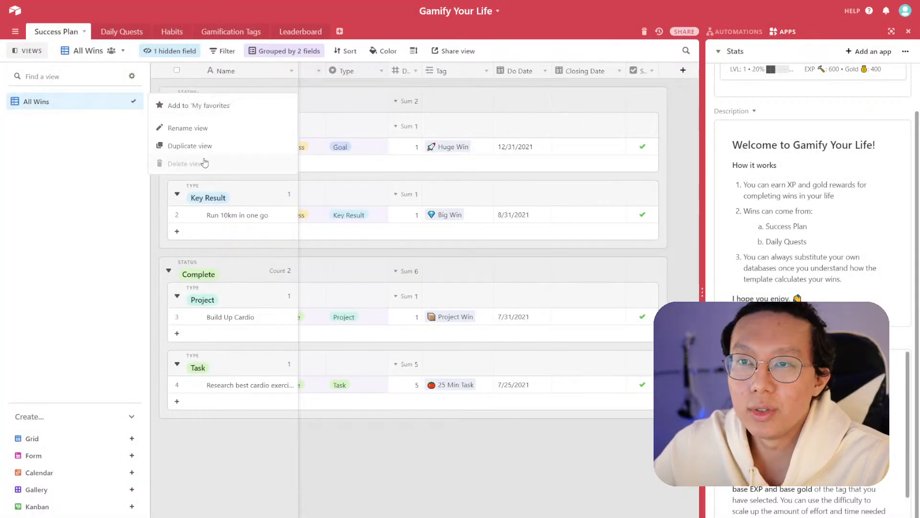
{"action": "left_click", "coordinate": [187, 149]}
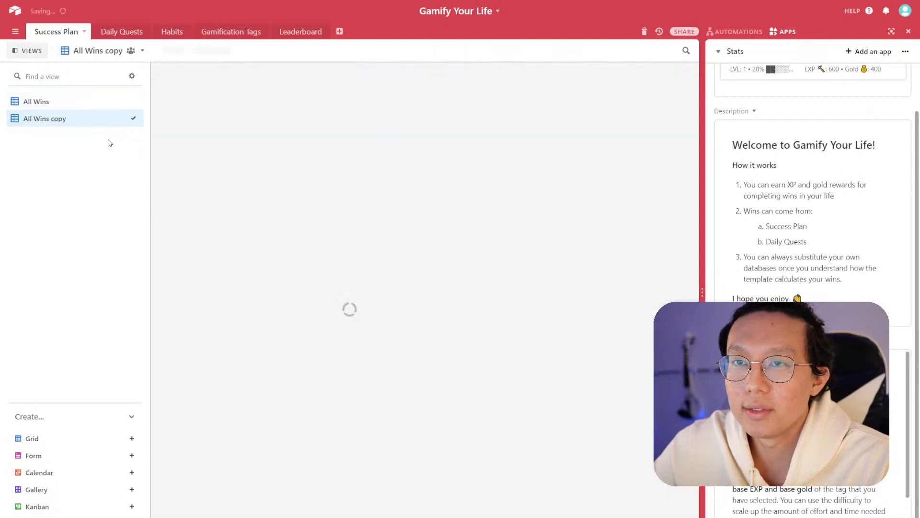
{"action": "double_click", "coordinate": [58, 120]}
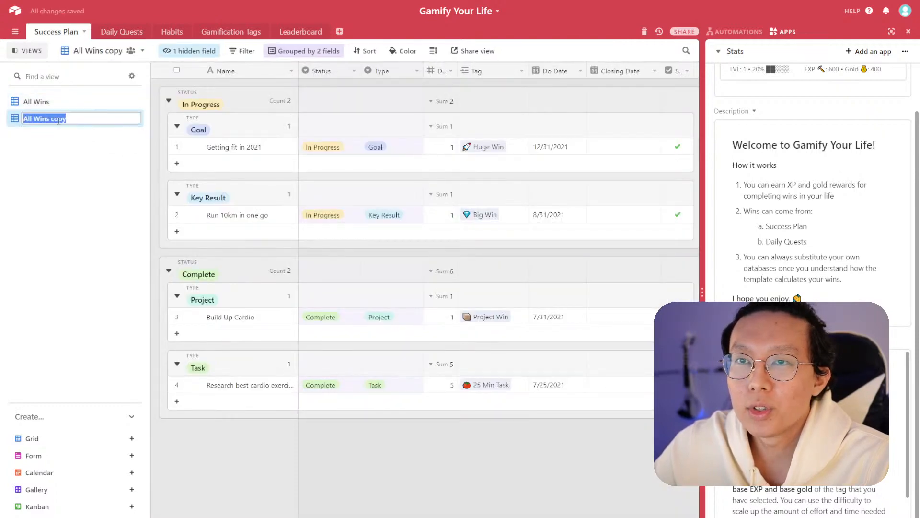
{"action": "type", "text": "Goals"}
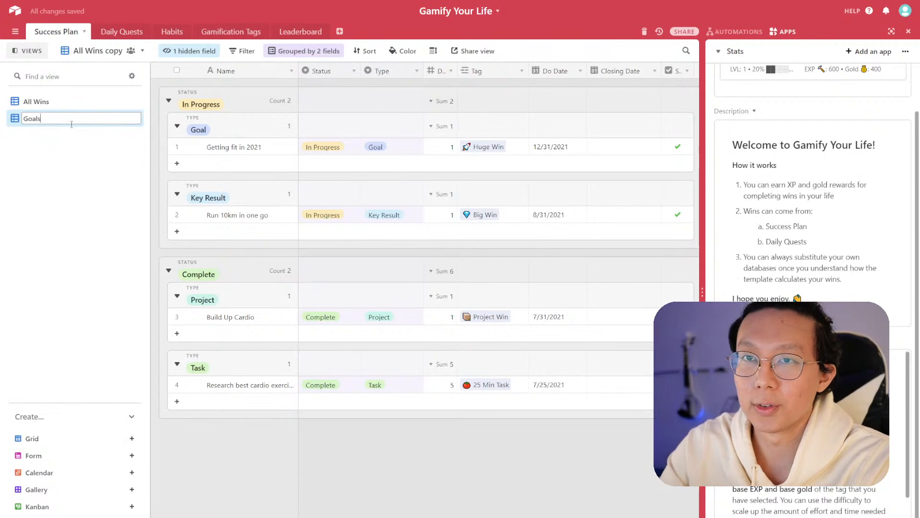
{"action": "key", "text": "Return"}
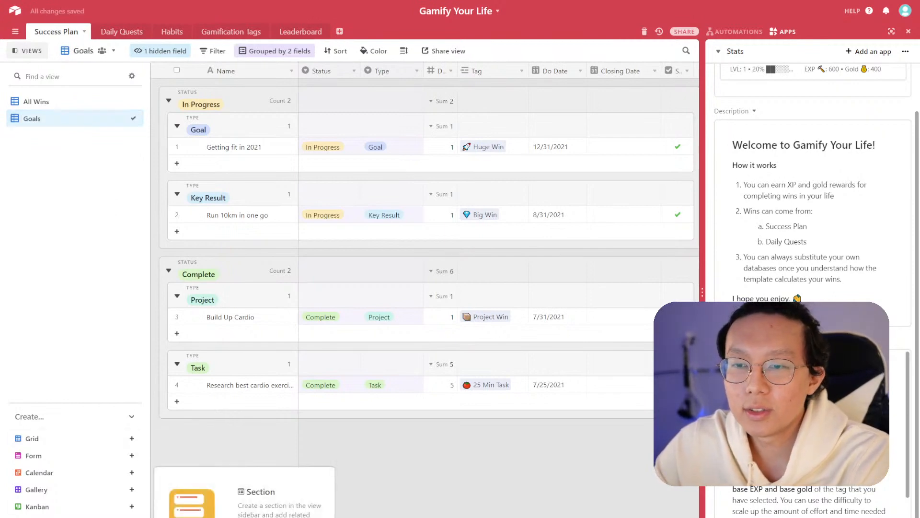
- Create a new view section named Quarterly in the views sidebar
{"action": "left_click", "coordinate": [132, 517]}
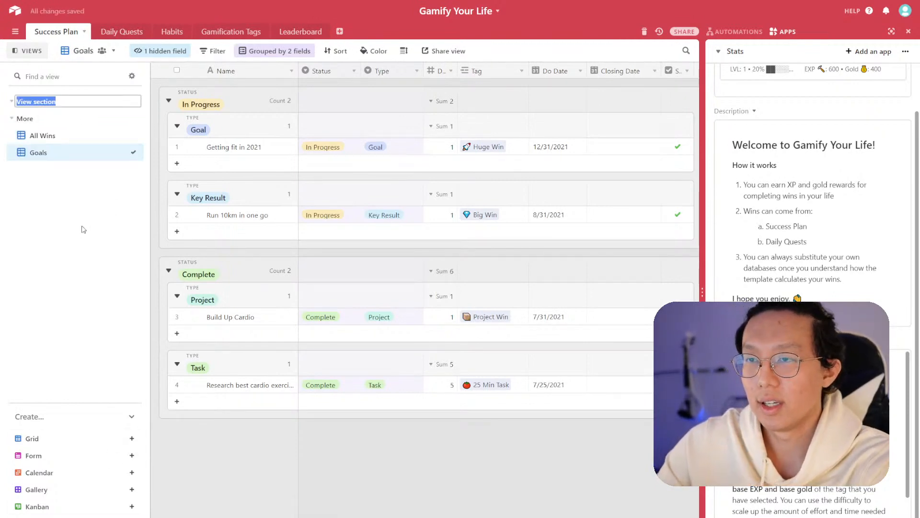
{"action": "type", "text": "Quarterly"}
{"action": "key", "text": "Return"}
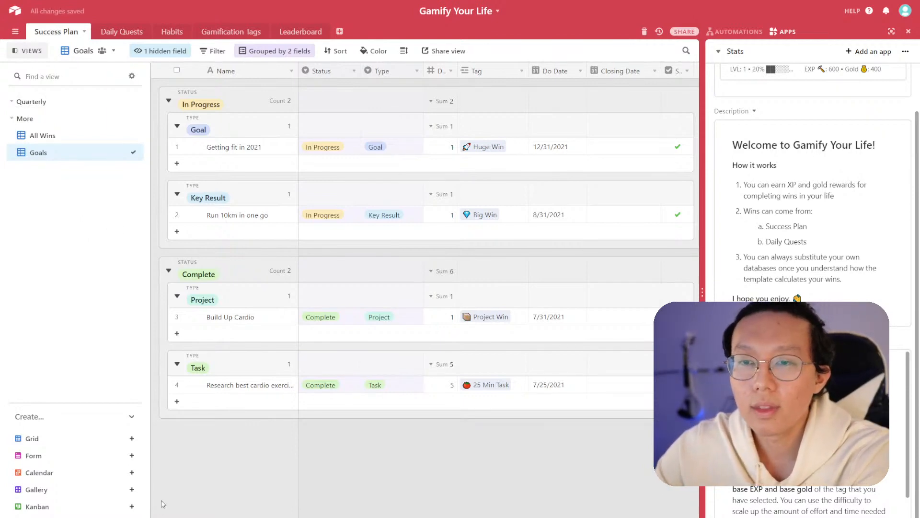
- Add two more view sections named Monthly and Daily below Quarterly
{"action": "left_click", "coordinate": [77, 517]}
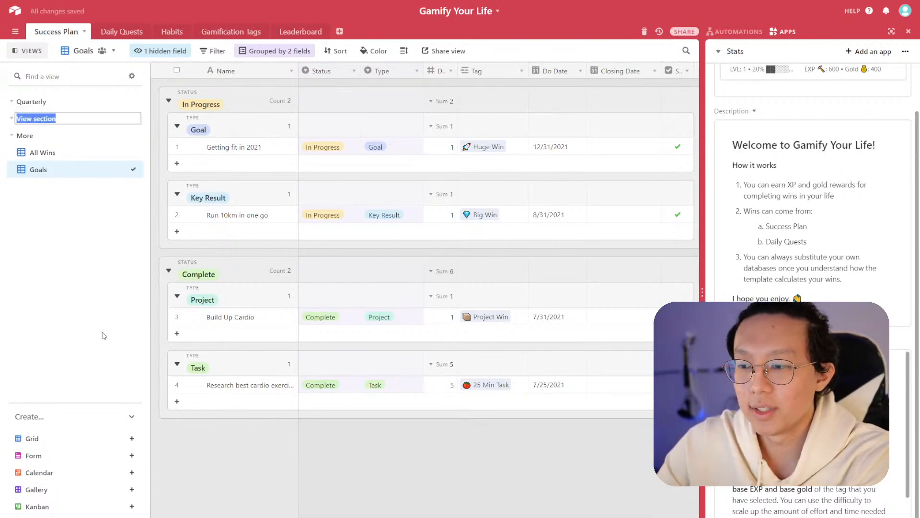
{"action": "type", "text": "Monthly"}
{"action": "key", "text": "Return"}
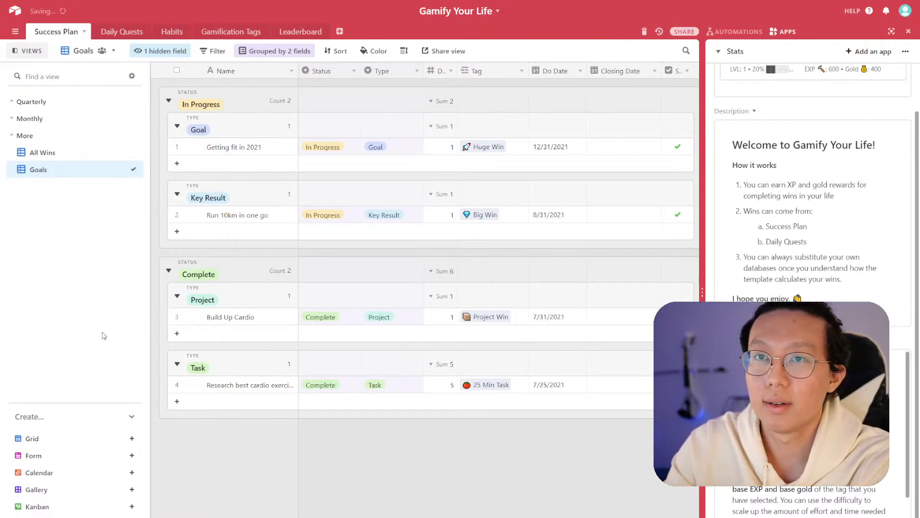
{"action": "left_click", "coordinate": [91, 517]}
{"action": "type", "text": "Daily"}
{"action": "key", "text": "Return"}
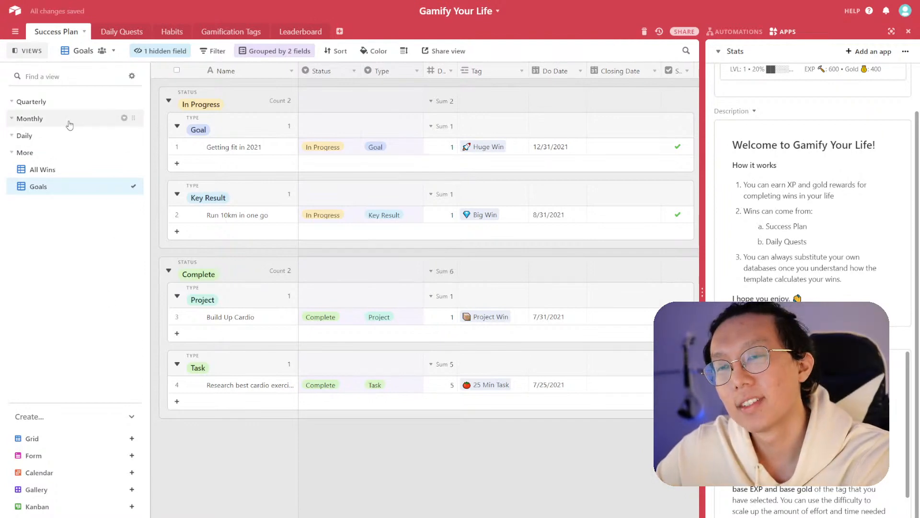
- Move the Goals view into the Quarterly section
{"action": "left_click_drag", "start_coordinate": [133, 185], "coordinate": [126, 109]}
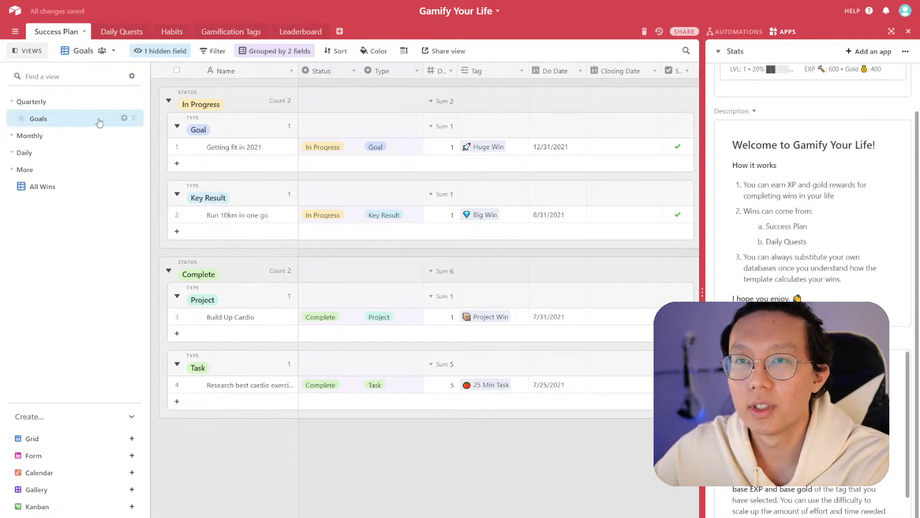
{"action": "left_click", "coordinate": [178, 55]}
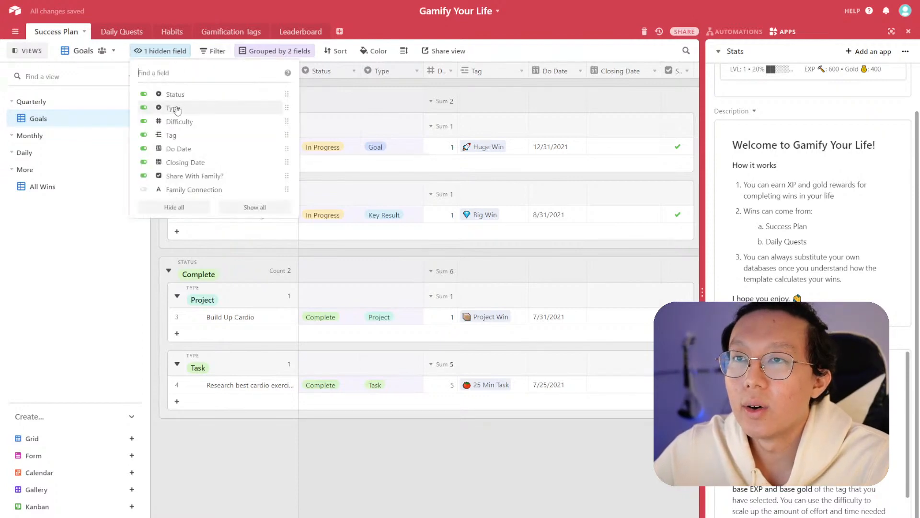
- Filter the Goals view to show only records whose Type is Goal
{"action": "left_click", "coordinate": [213, 51]}
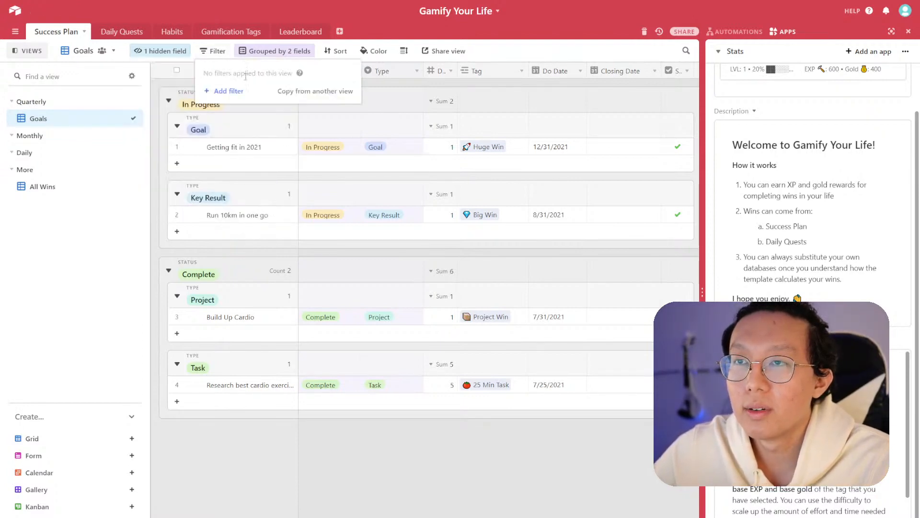
{"action": "left_click", "coordinate": [225, 91]}
{"action": "left_click", "coordinate": [271, 72]}
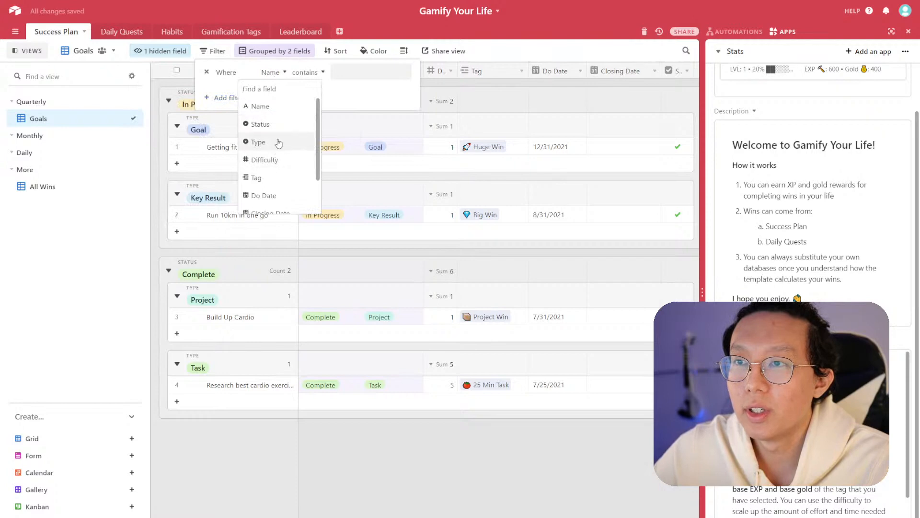
{"action": "left_click", "coordinate": [280, 142]}
{"action": "left_click", "coordinate": [345, 73]}
{"action": "left_click", "coordinate": [330, 105]}
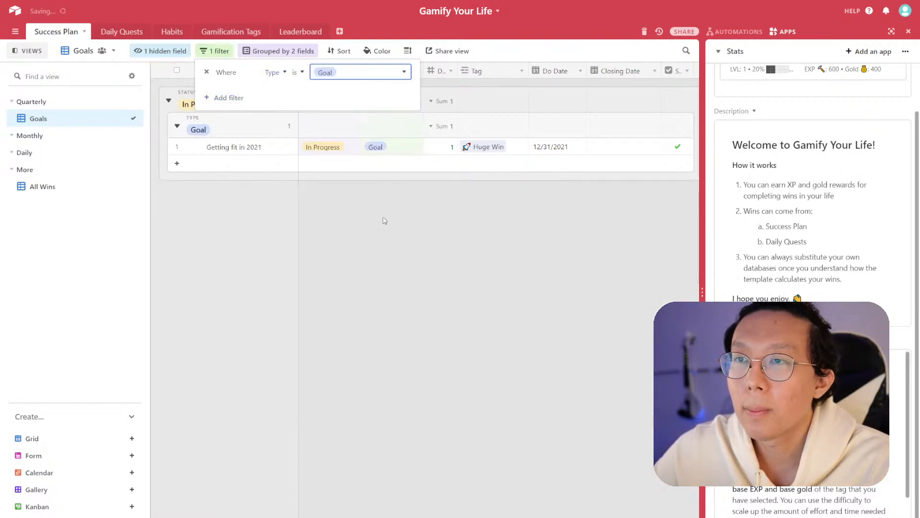
{"action": "left_click", "coordinate": [318, 177]}
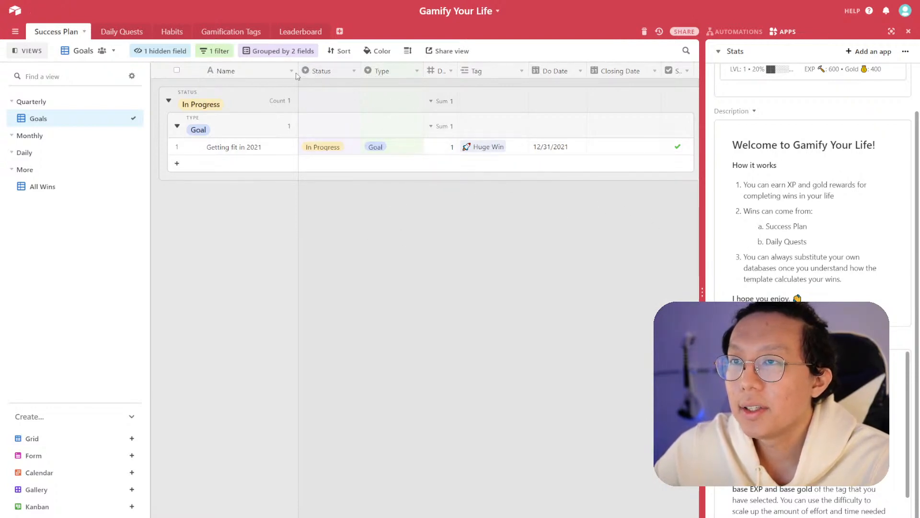
- Sort the Goals view by the Do Date field
{"action": "left_click", "coordinate": [341, 51]}
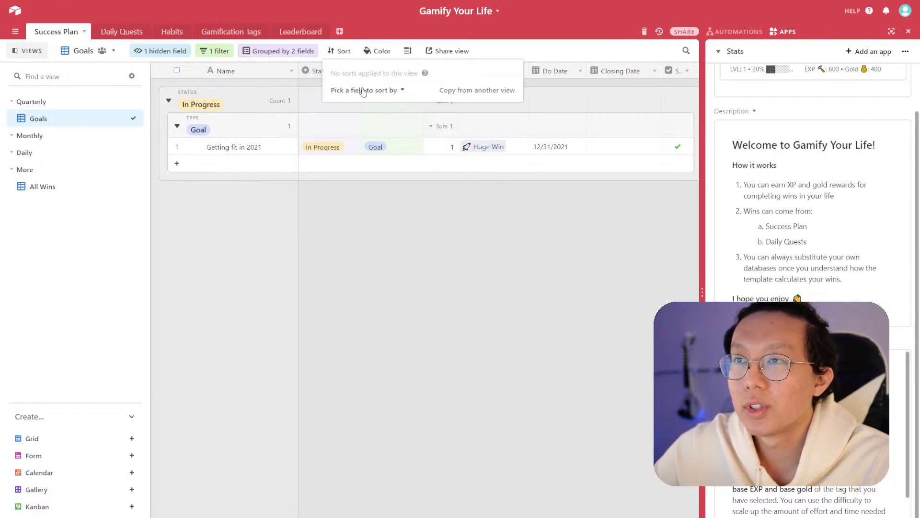
{"action": "left_click", "coordinate": [365, 90]}
{"action": "scroll", "coordinate": [380, 166], "scroll_direction": "down", "scroll_amount": 2}
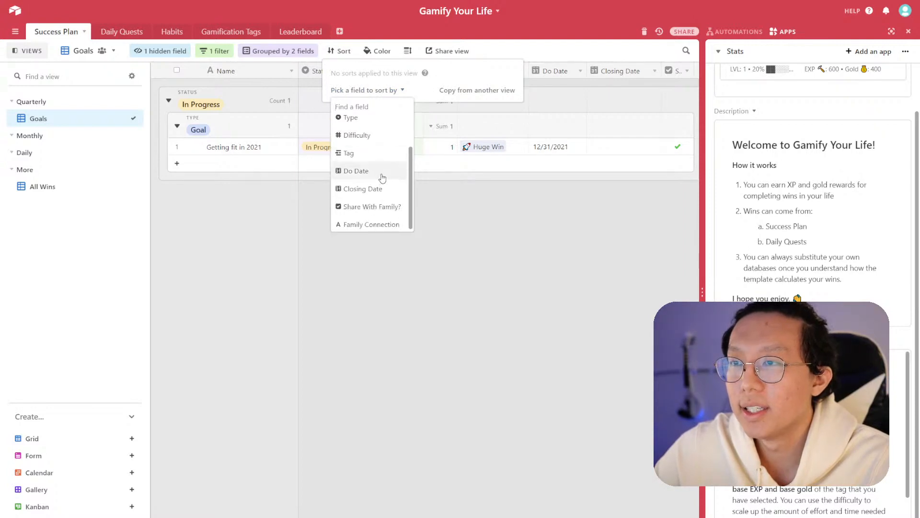
{"action": "left_click", "coordinate": [384, 172]}
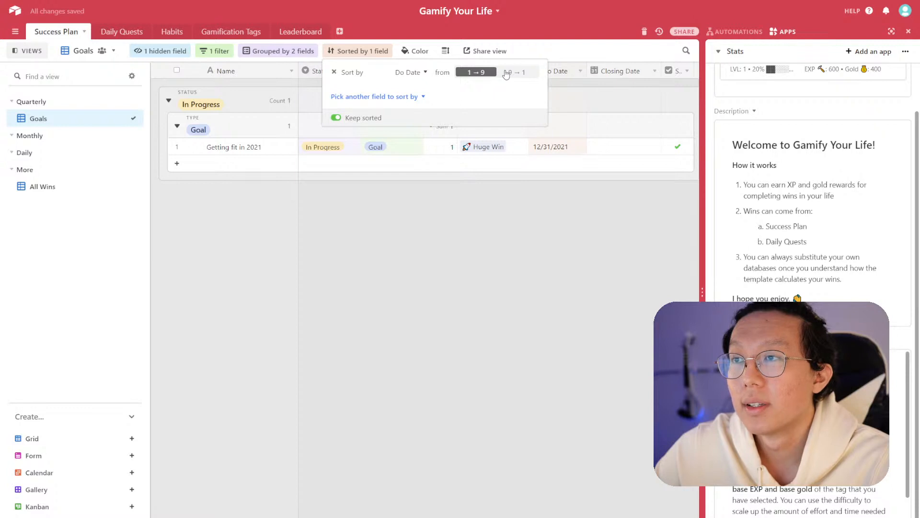
{"action": "left_click", "coordinate": [508, 233]}
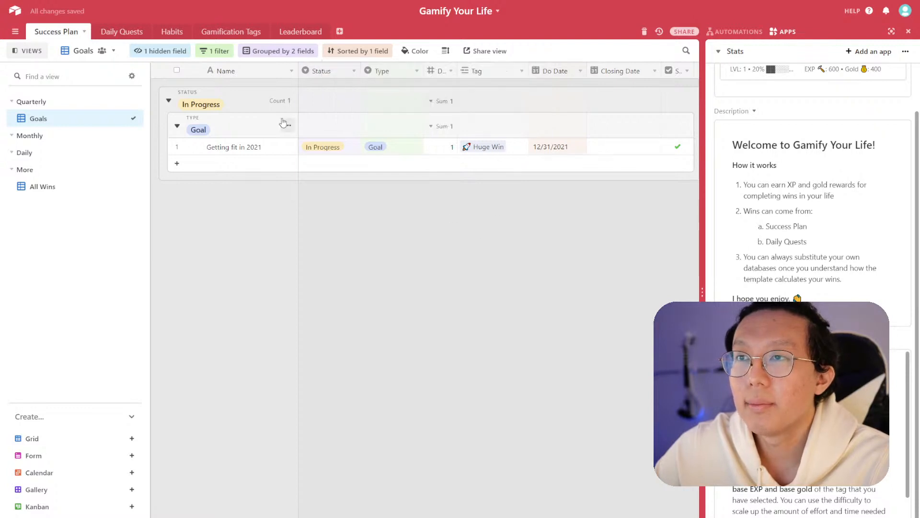
- Add a new goal record named "Achieve tranquility of mind" in the In Progress Goal group
{"action": "left_click", "coordinate": [167, 102]}
{"action": "left_click", "coordinate": [166, 103]}
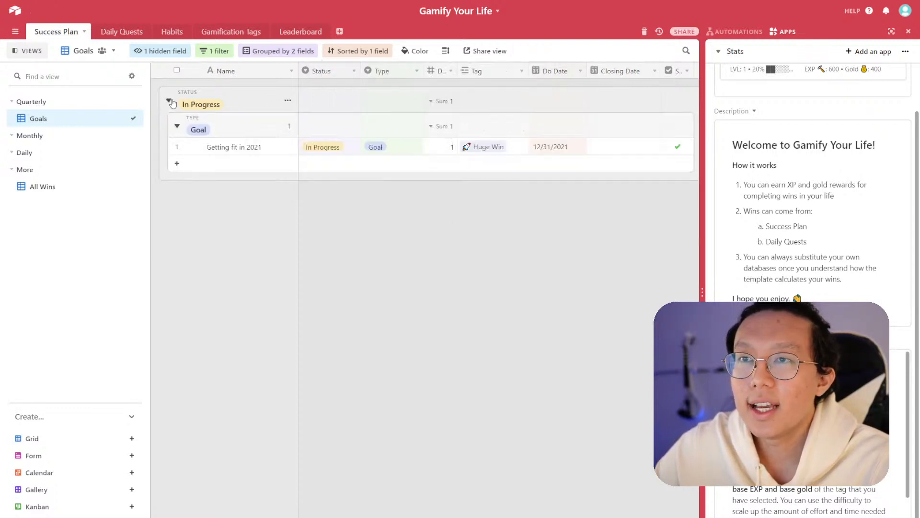
{"action": "left_click", "coordinate": [199, 165]}
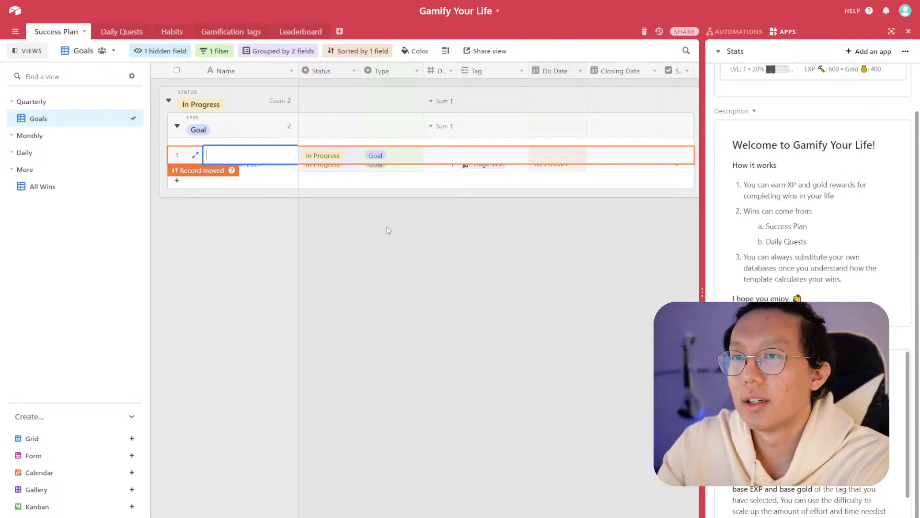
{"action": "left_click", "coordinate": [237, 151]}
{"action": "left_click", "coordinate": [237, 148]}
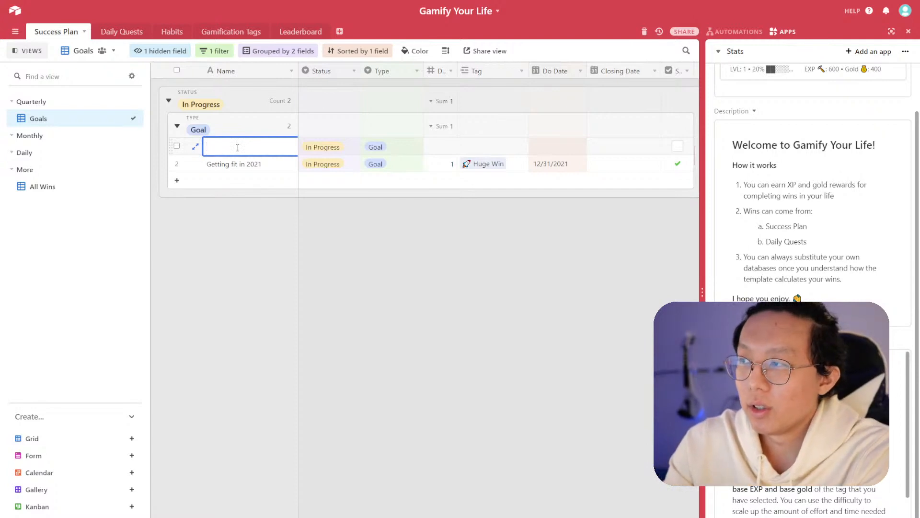
{"action": "type", "text": "Achieve tranquility of mind"}
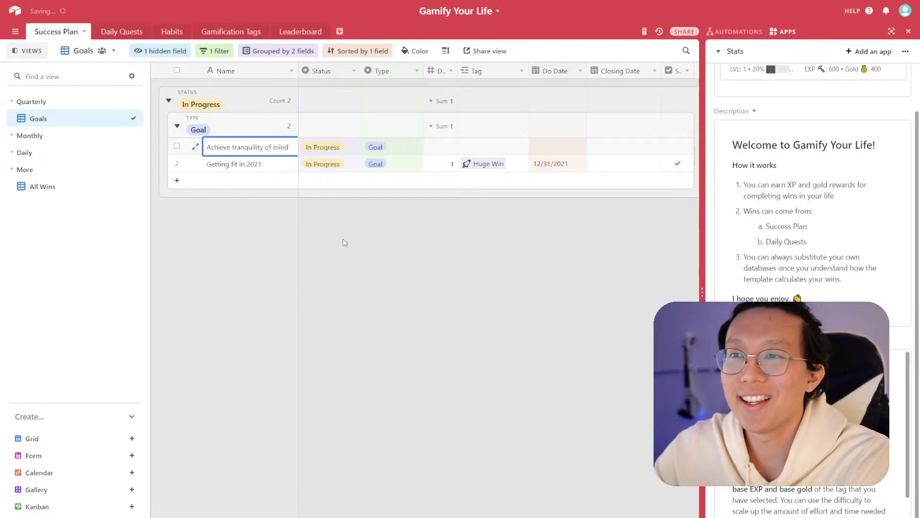
{"action": "left_click", "coordinate": [343, 242]}
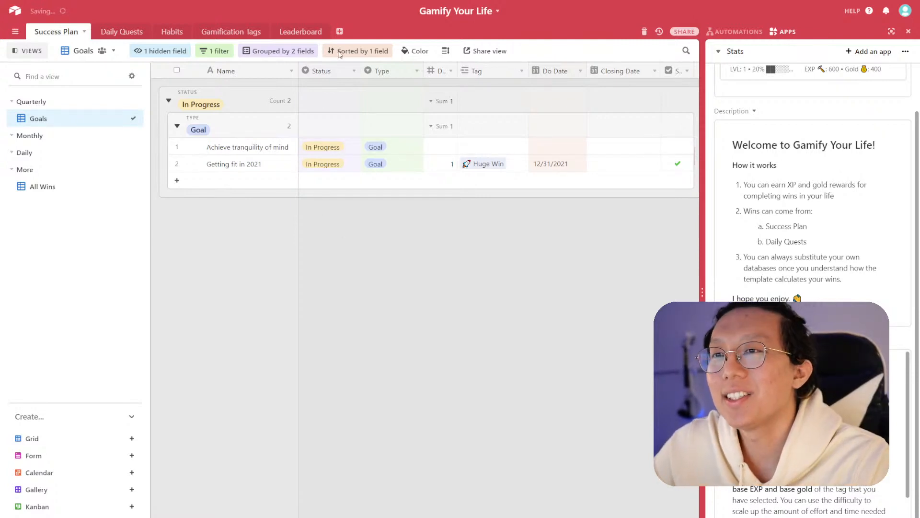
- Widen the Name column and set the Difficulty group summary to None
{"action": "left_click_drag", "start_coordinate": [298, 67], "coordinate": [309, 67]}
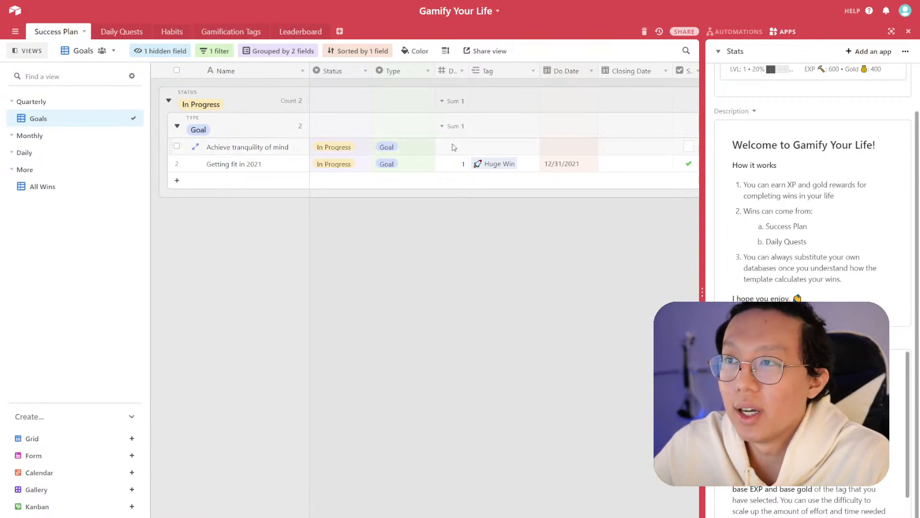
{"action": "left_click", "coordinate": [453, 100]}
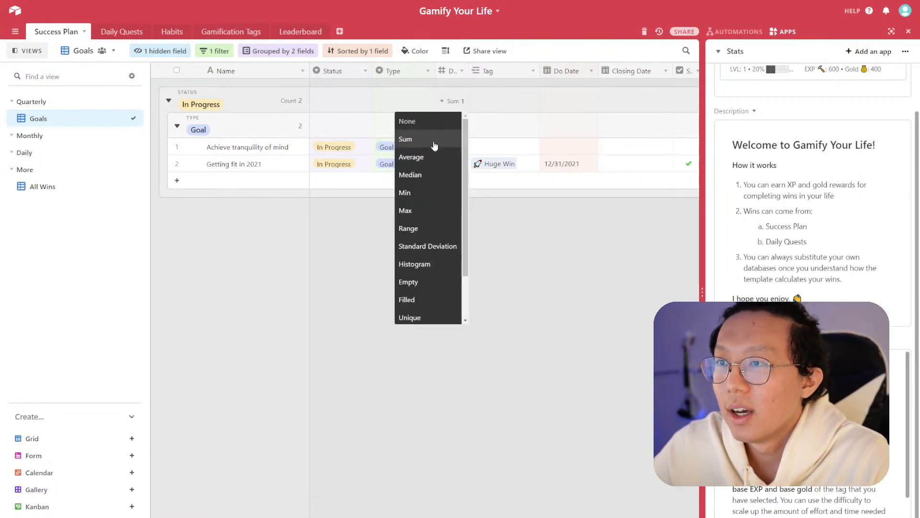
{"action": "left_click", "coordinate": [424, 122]}
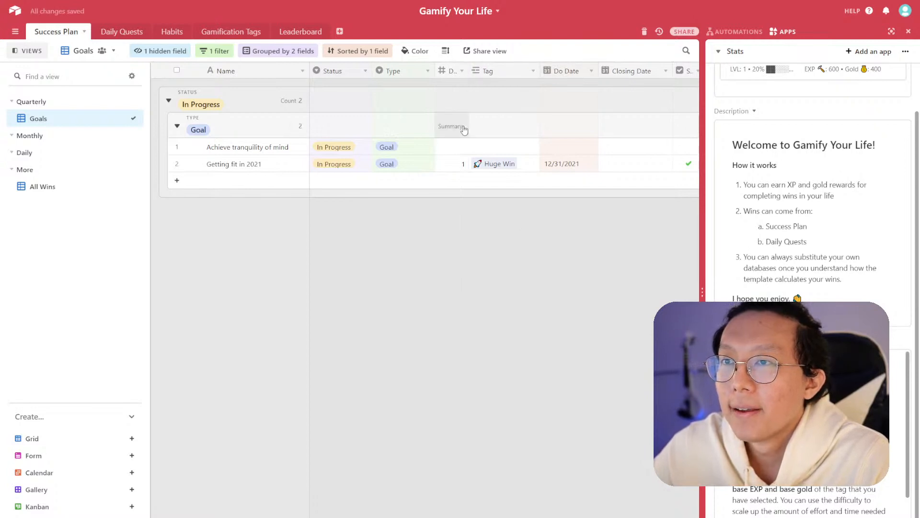
{"action": "left_click", "coordinate": [301, 129]}
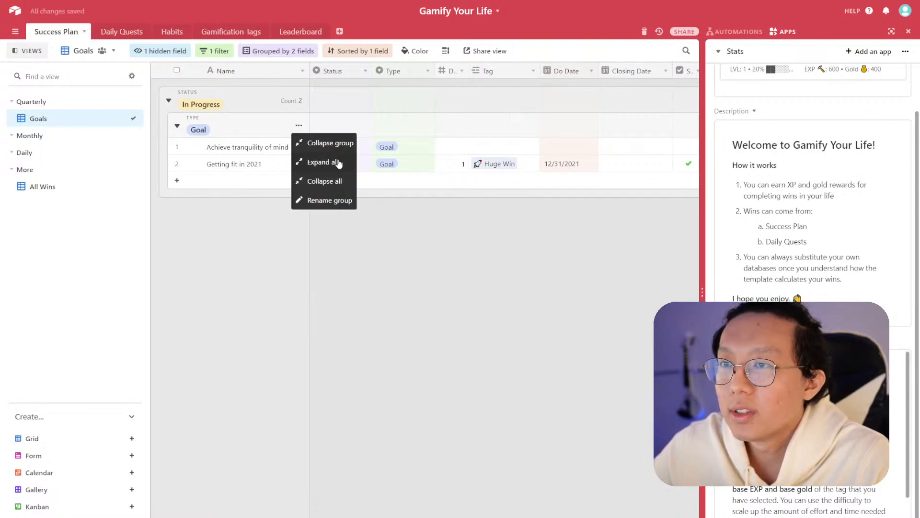
{"action": "left_click", "coordinate": [362, 203]}
{"action": "left_click", "coordinate": [299, 128]}
{"action": "left_click", "coordinate": [408, 203]}
{"action": "left_click", "coordinate": [449, 149]}
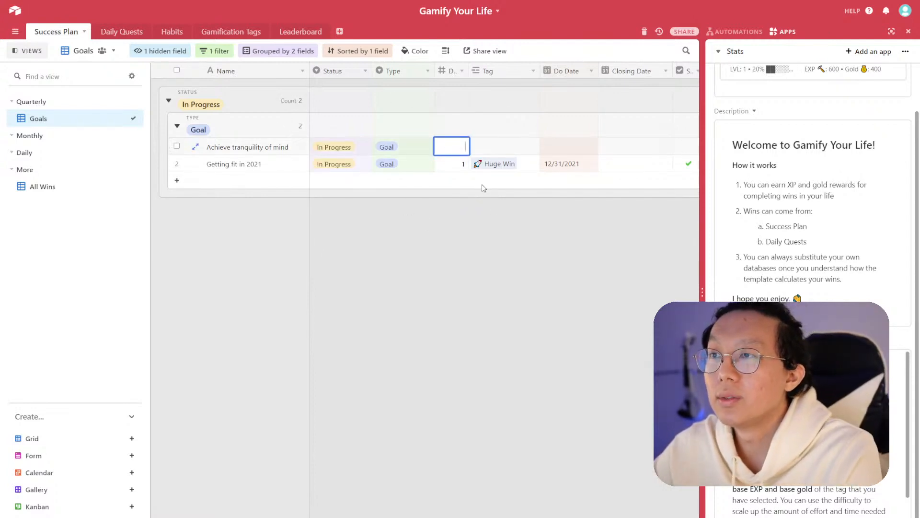
{"action": "type", "text": "1"}
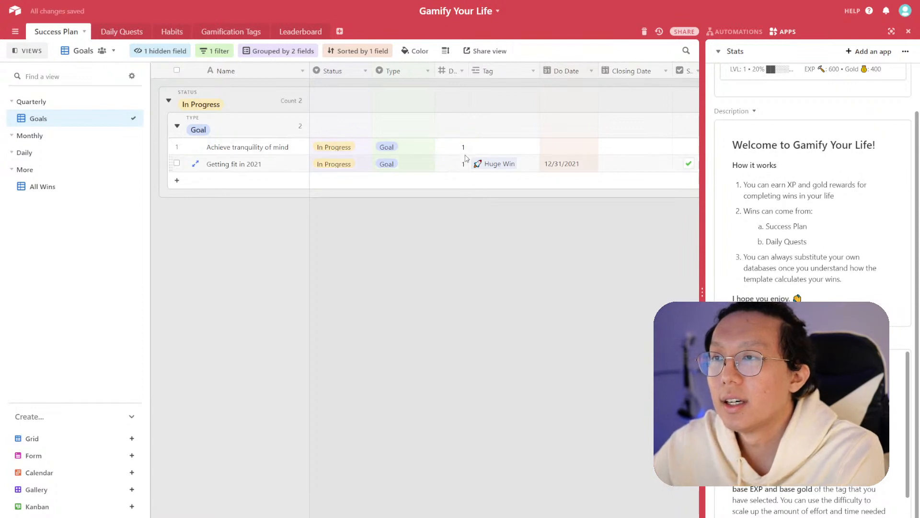
{"action": "double_click", "coordinate": [463, 148]}
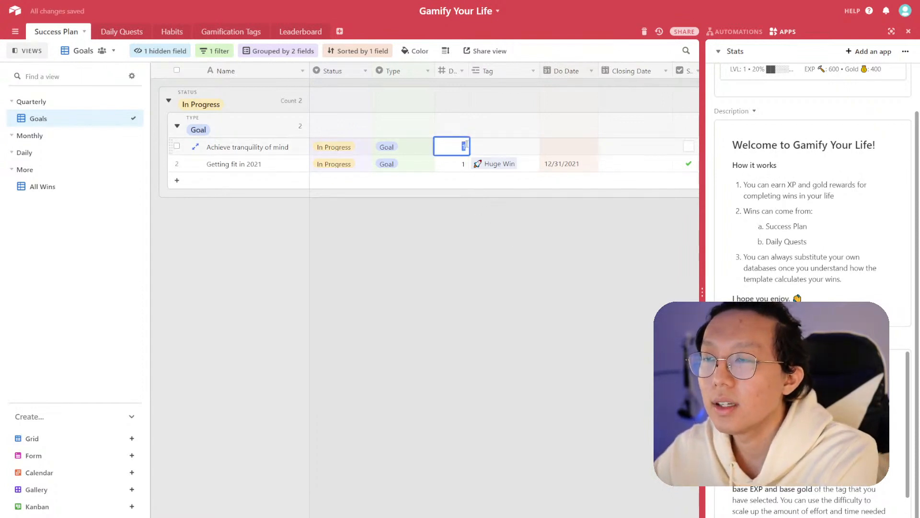
{"action": "key", "text": "BackSpace"}
{"action": "left_click", "coordinate": [473, 206]}
- Add a second filter condition on Difficulty using the ≠ operator
{"action": "left_click", "coordinate": [228, 53]}
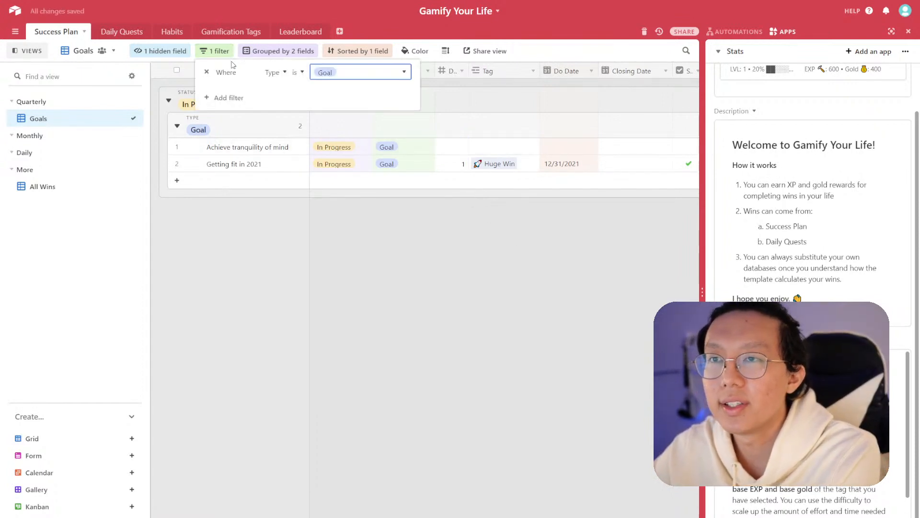
{"action": "left_click", "coordinate": [230, 96]}
{"action": "left_click", "coordinate": [293, 98]}
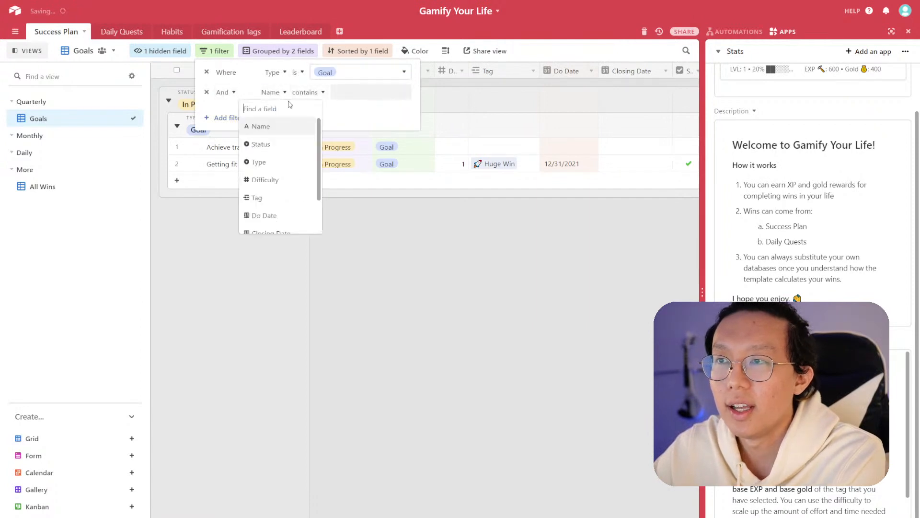
{"action": "left_click", "coordinate": [290, 183]}
{"action": "left_click", "coordinate": [298, 92]}
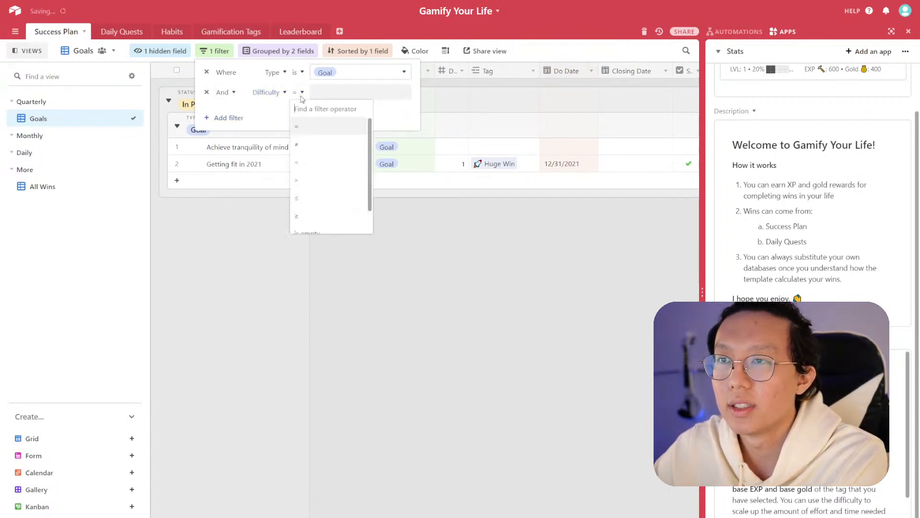
{"action": "left_click", "coordinate": [325, 145]}
{"action": "left_click", "coordinate": [336, 91]}
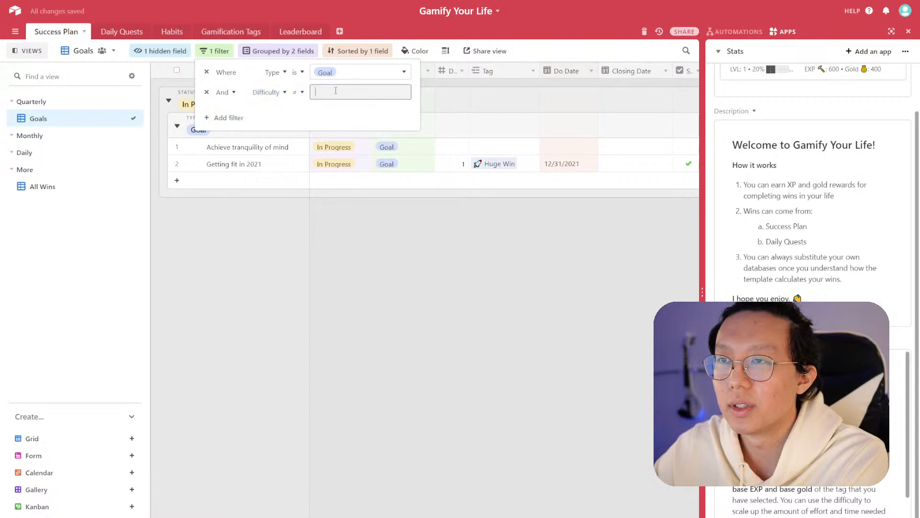
- Set the Difficulty of the tranquility goal to 1
{"action": "double_click", "coordinate": [451, 146]}
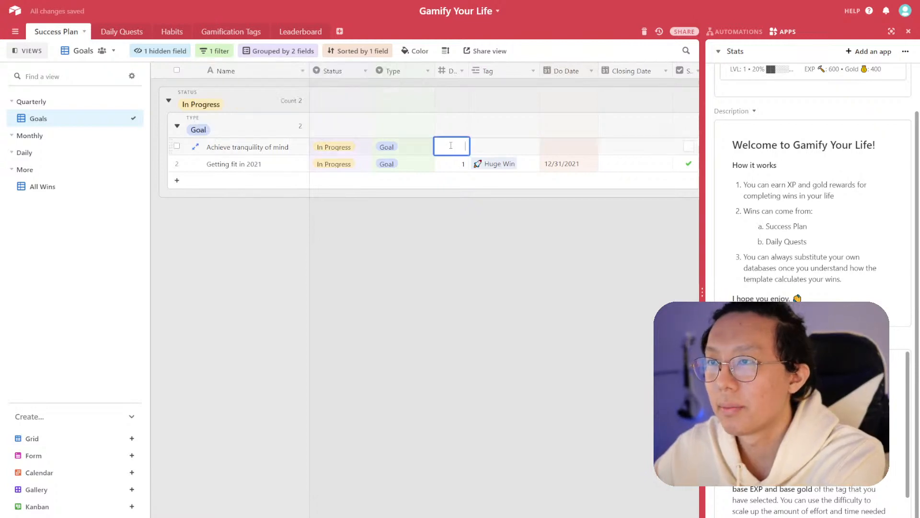
{"action": "type", "text": "1"}
{"action": "left_click", "coordinate": [484, 226]}
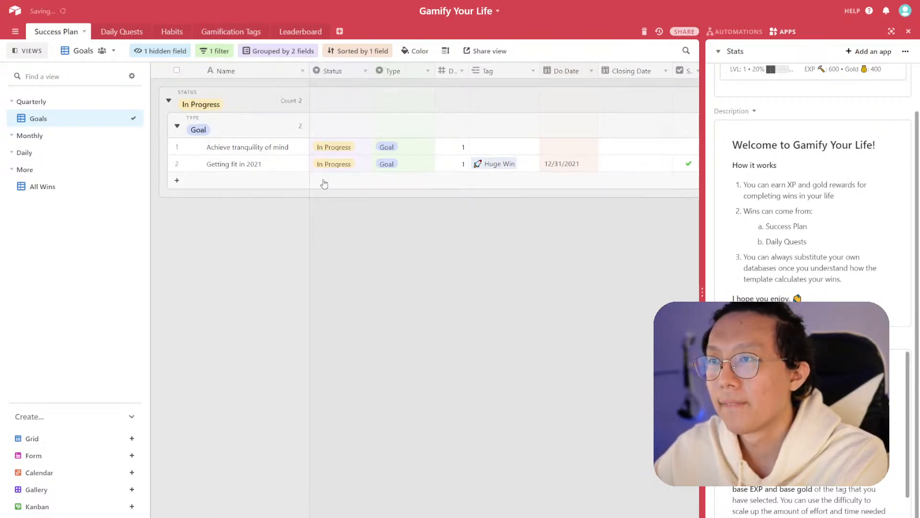
- Add a blank record to the In Progress goals group
{"action": "left_click", "coordinate": [280, 183]}
{"action": "left_click", "coordinate": [468, 231]}
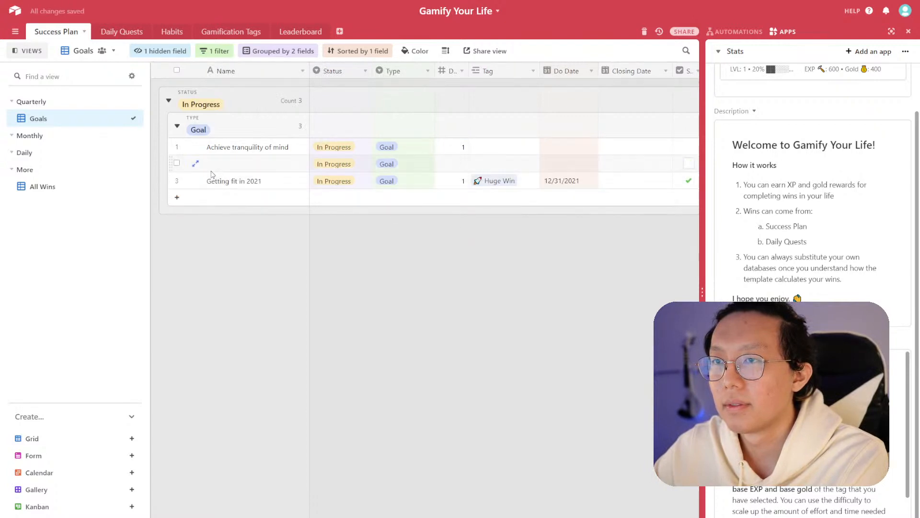
{"action": "right_click", "coordinate": [181, 165]}
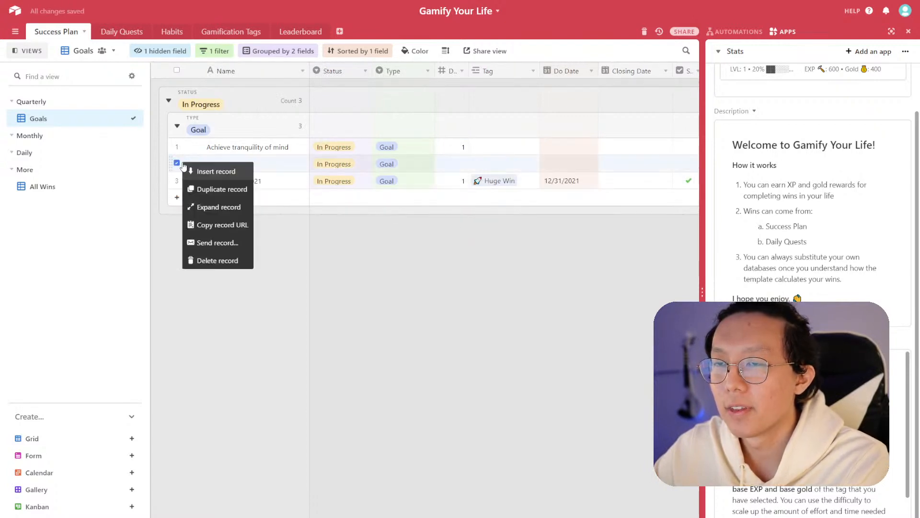
- Set the value of the Difficulty ≠ filter condition to 0
{"action": "left_click", "coordinate": [214, 50]}
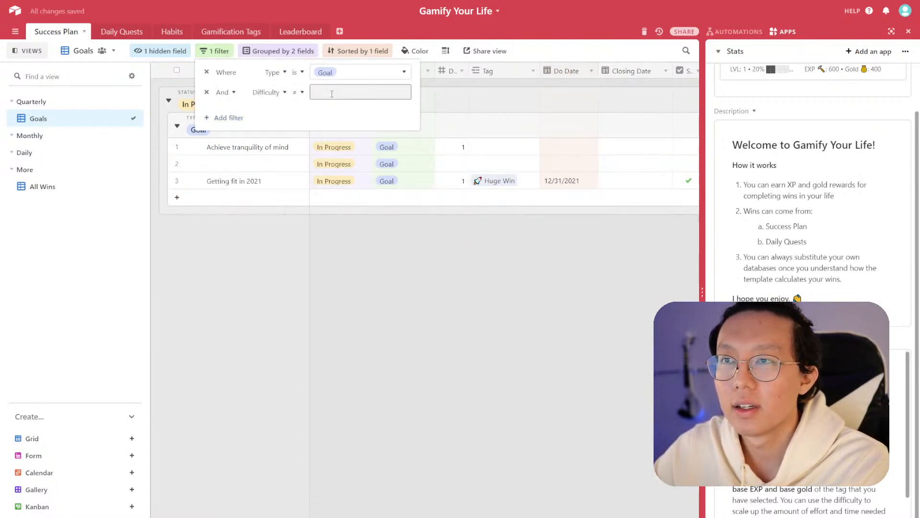
{"action": "type", "text": "0"}
{"action": "left_click", "coordinate": [477, 264]}
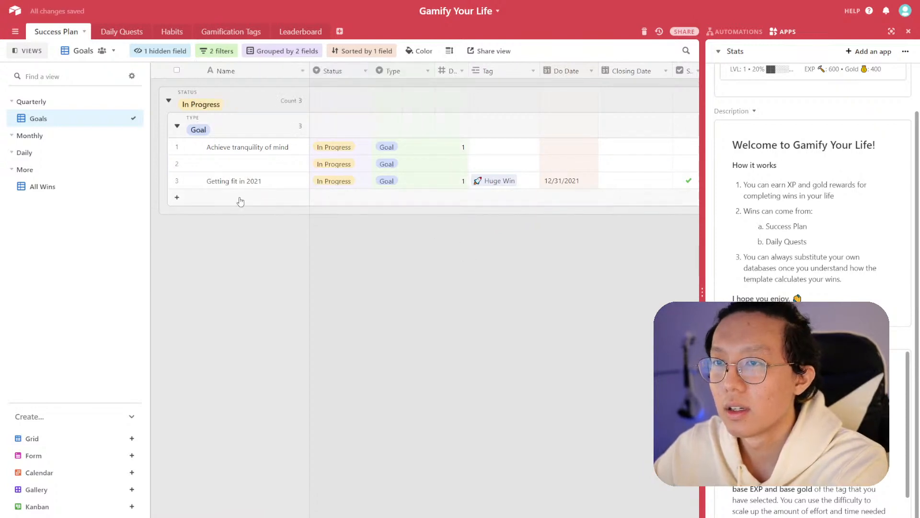
{"action": "left_click", "coordinate": [233, 52]}
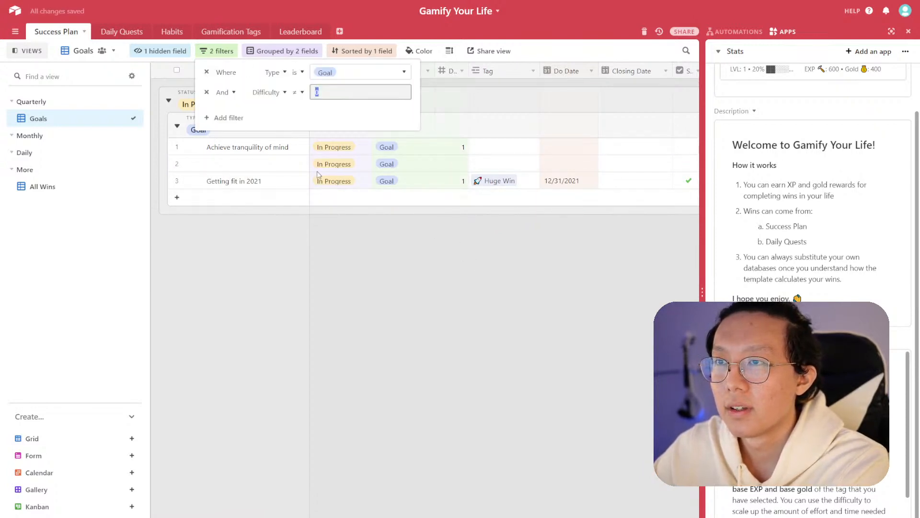
{"action": "left_click", "coordinate": [441, 245]}
- Delete the blank record from the In Progress goals group
{"action": "left_click", "coordinate": [451, 163]}
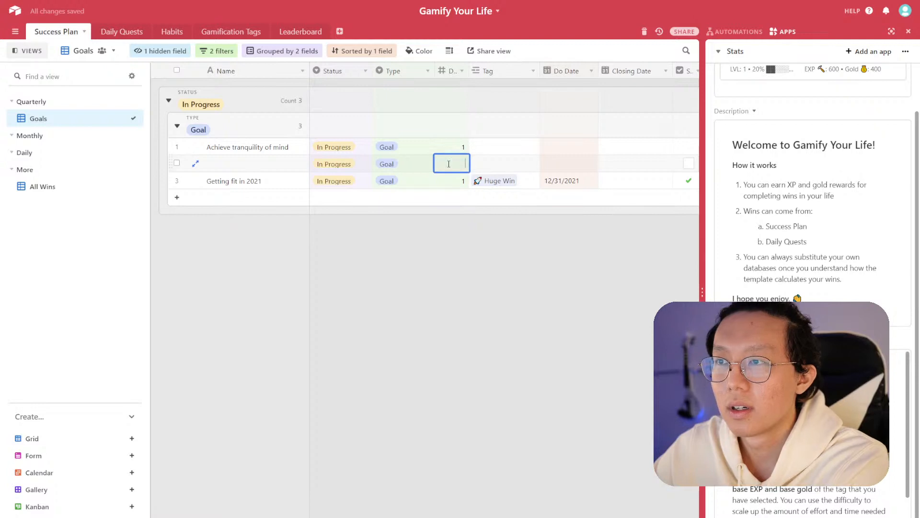
{"action": "left_click", "coordinate": [464, 254]}
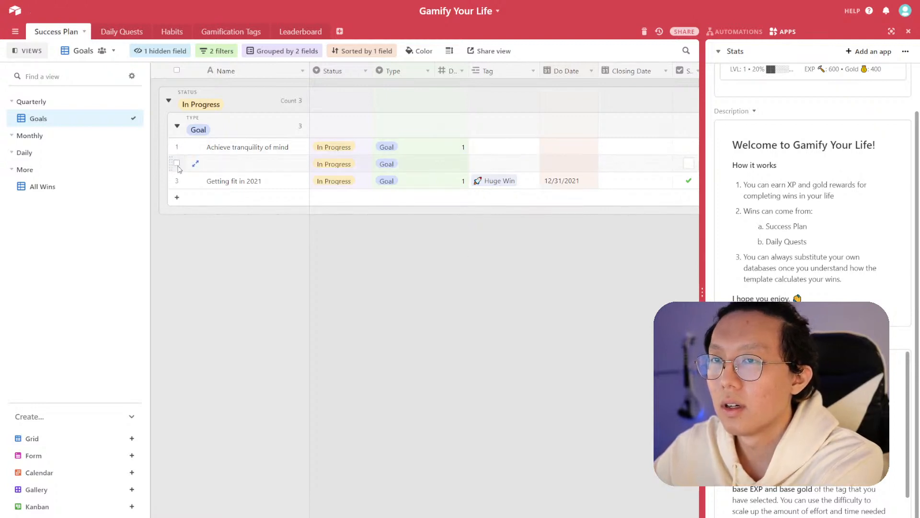
{"action": "right_click", "coordinate": [177, 163]}
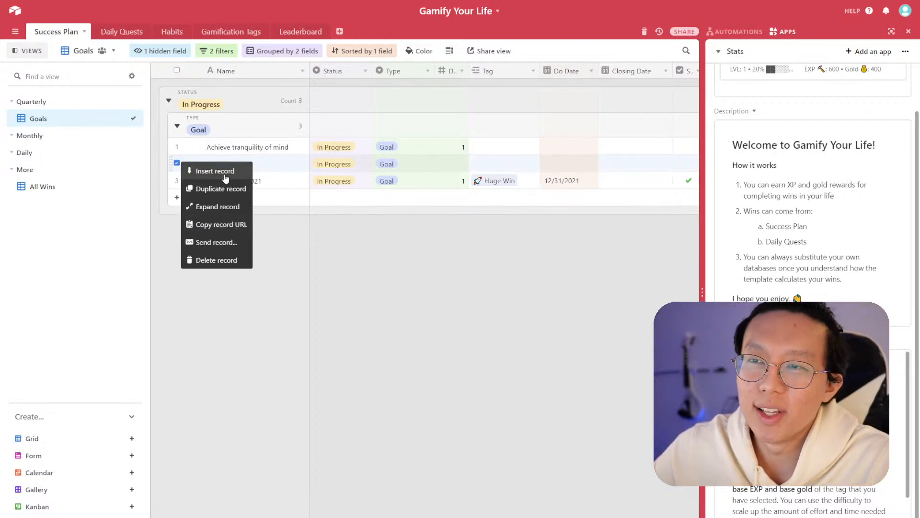
{"action": "left_click", "coordinate": [224, 260]}
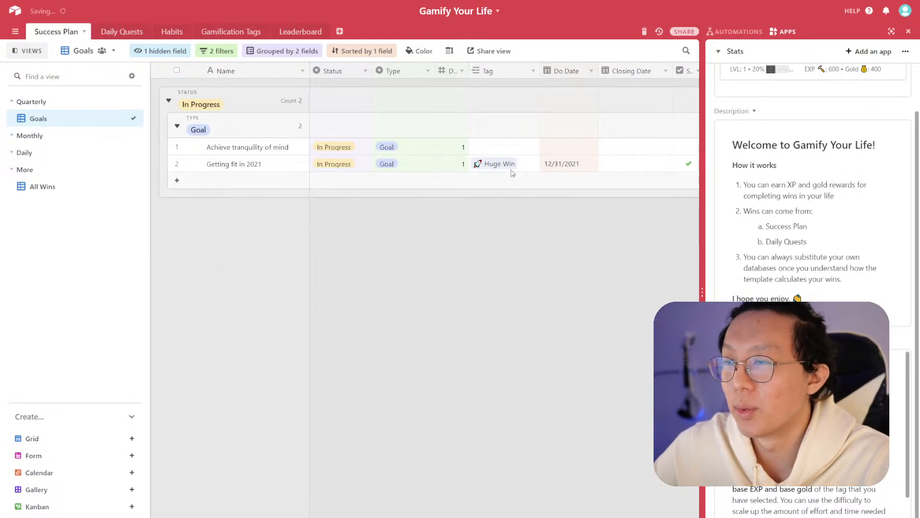
- Hide the Type field in the Goals view
{"action": "left_click", "coordinate": [427, 72]}
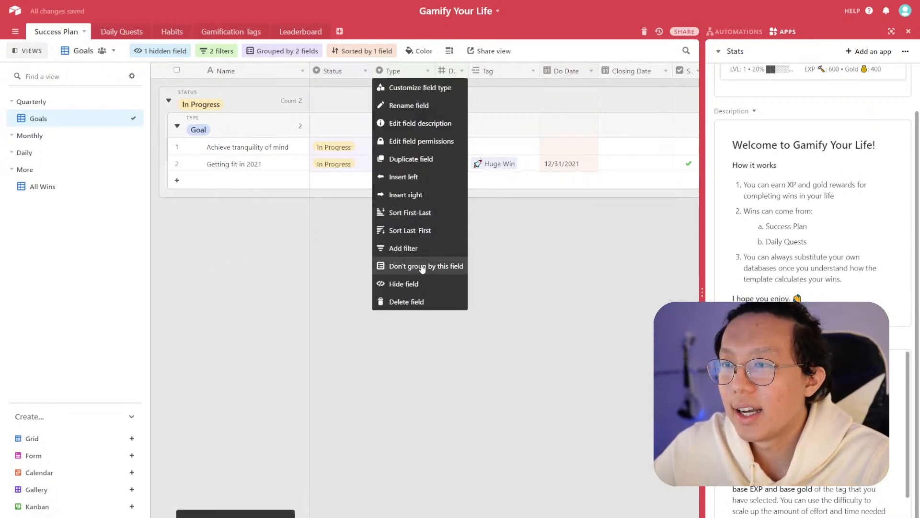
{"action": "left_click", "coordinate": [415, 283]}
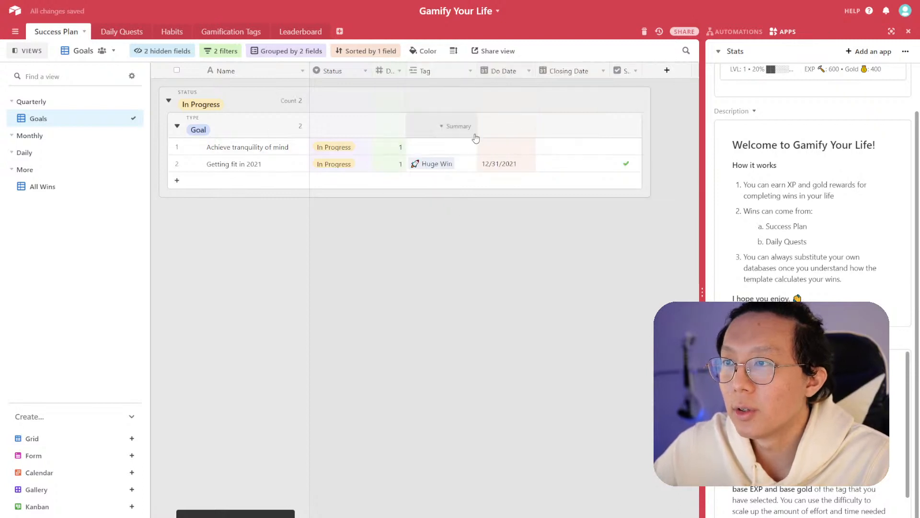
- Tag the Achieve tranquility of mind goal as Huge Win
{"action": "left_click", "coordinate": [439, 149]}
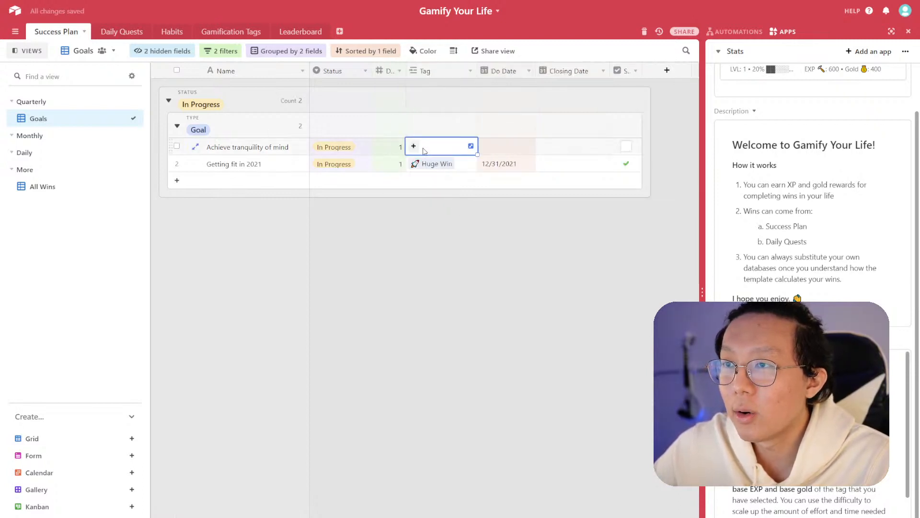
{"action": "left_click", "coordinate": [415, 147]}
{"action": "left_click", "coordinate": [381, 63]}
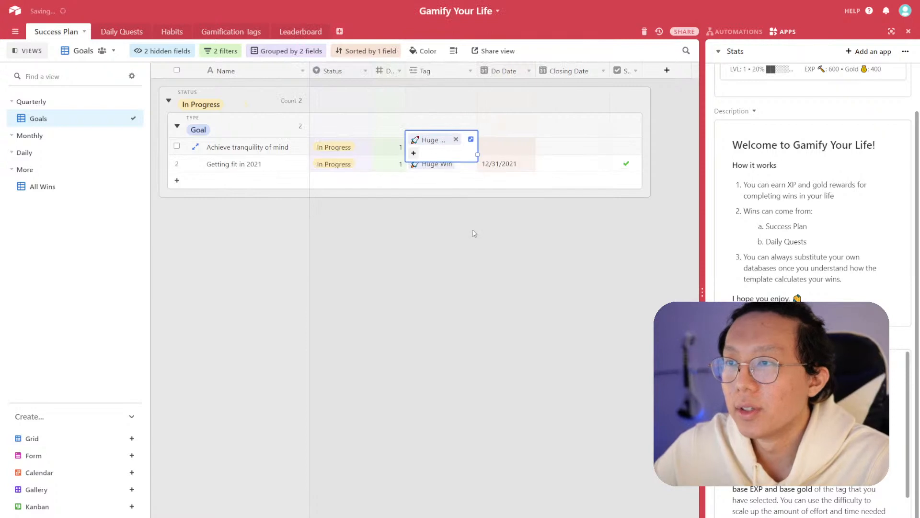
- Set the Do Date of the tranquility goal to 8/31/2021
{"action": "left_click", "coordinate": [507, 146]}
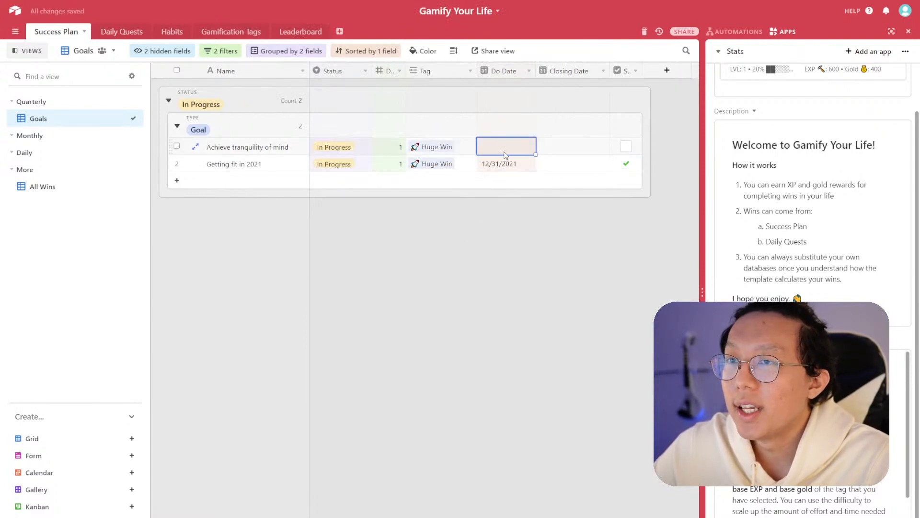
{"action": "left_click", "coordinate": [508, 150]}
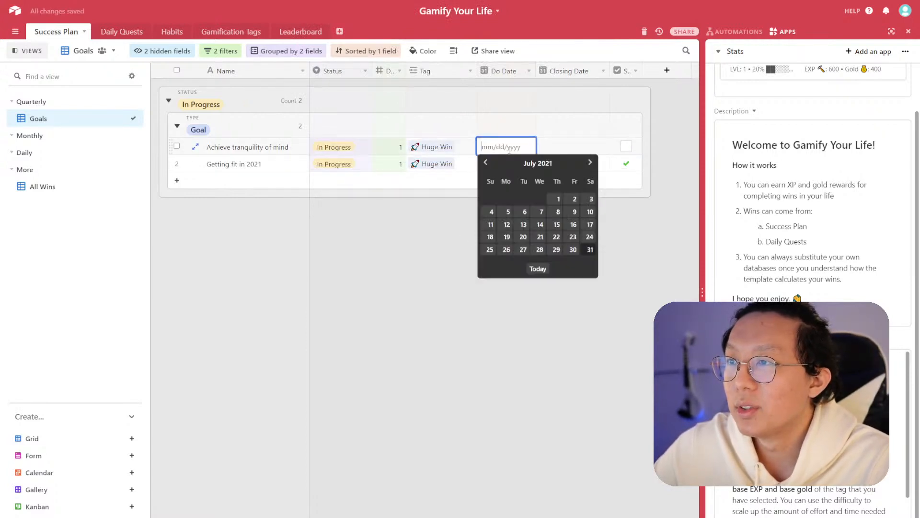
{"action": "left_click", "coordinate": [590, 163]}
{"action": "left_click", "coordinate": [638, 249]}
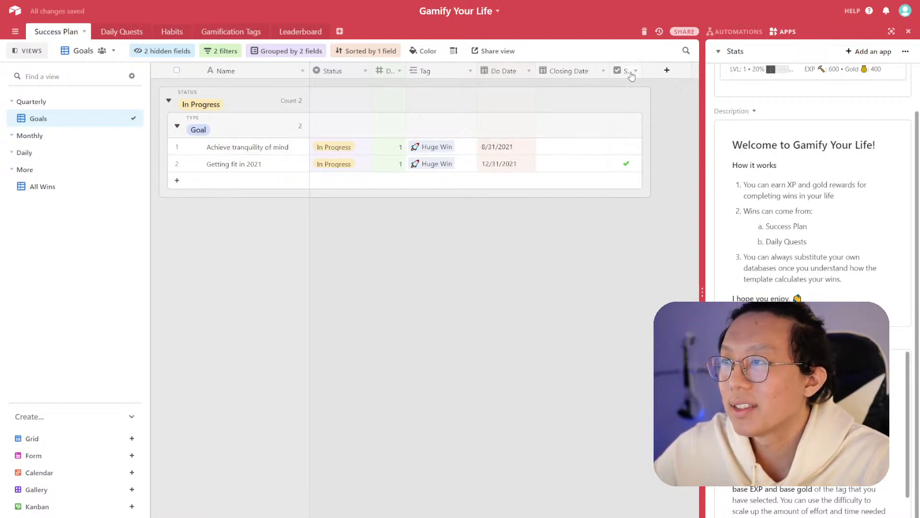
- Widen the checkbox column and set the Getting fit in 2021 goal's Status to Complete
{"action": "mouse_move", "coordinate": [639, 71]}
{"action": "left_mouse_down"}
{"action": "mouse_move", "coordinate": [692, 71]}
{"action": "mouse_move", "coordinate": [649, 71]}
{"action": "left_mouse_up"}
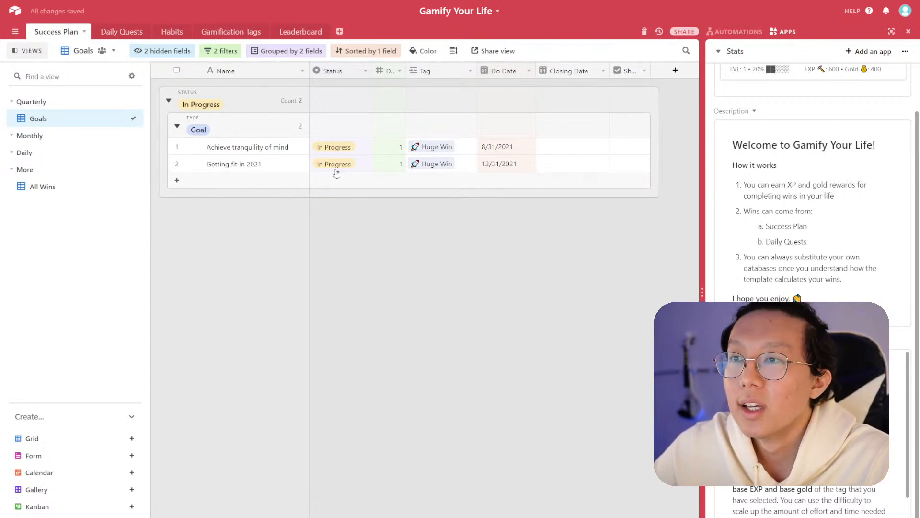
{"action": "left_click", "coordinate": [356, 174]}
{"action": "left_click", "coordinate": [365, 165]}
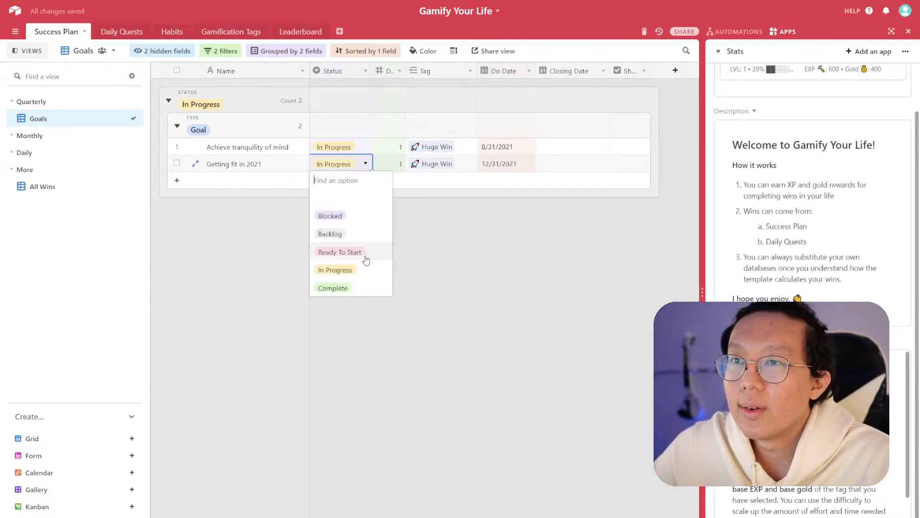
{"action": "left_click", "coordinate": [366, 286]}
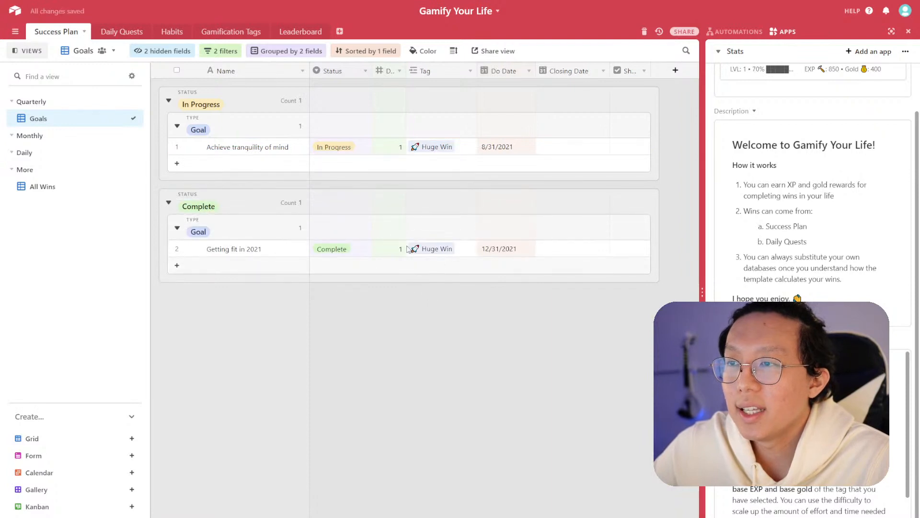
- Set the Closing Date of the Getting fit in 2021 goal to 12/31/2021
{"action": "left_click", "coordinate": [581, 256]}
{"action": "left_click", "coordinate": [567, 250]}
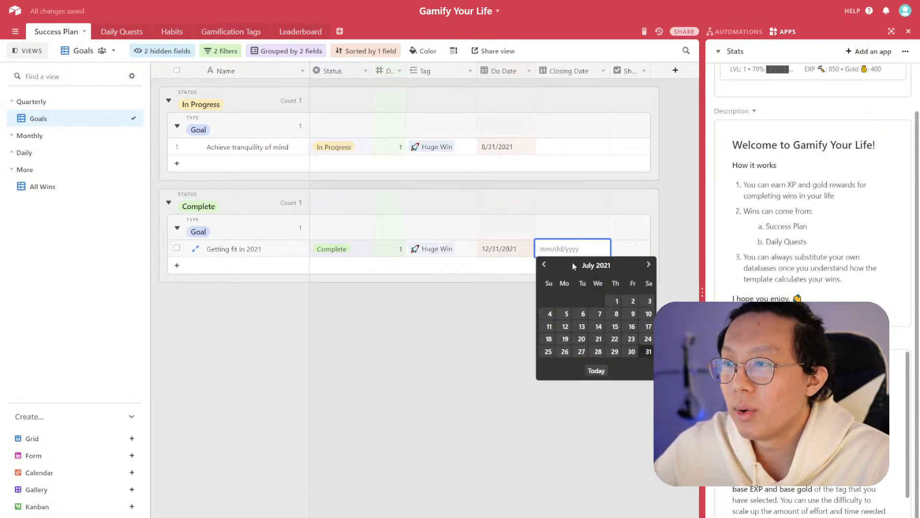
{"action": "left_click", "coordinate": [643, 266]}
{"action": "left_click", "coordinate": [643, 265]}
{"action": "left_click", "coordinate": [642, 265]}
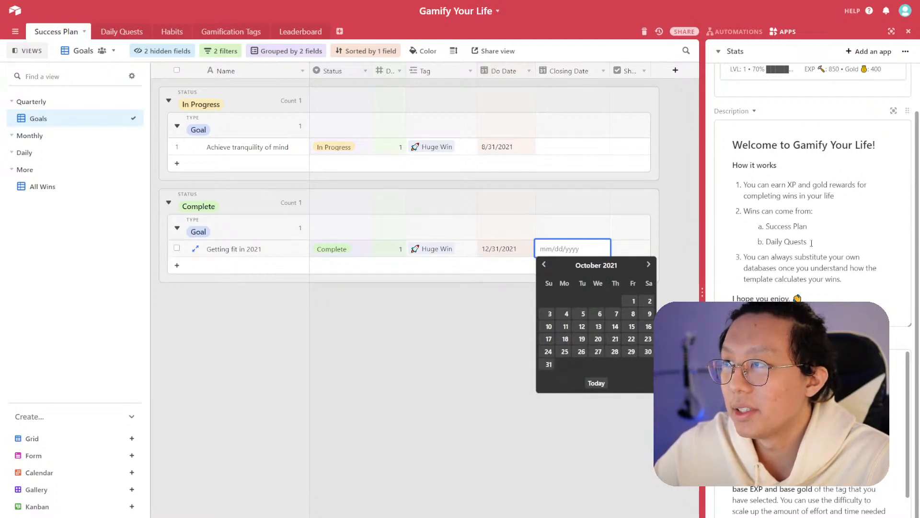
{"action": "scroll", "coordinate": [812, 243], "scroll_direction": "up", "scroll_amount": 2}
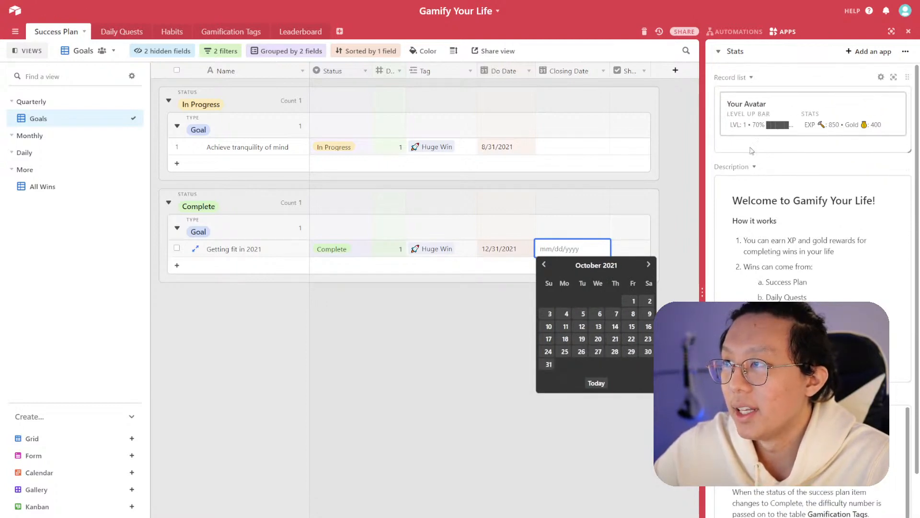
{"action": "left_click", "coordinate": [649, 266]}
{"action": "left_click", "coordinate": [649, 266]}
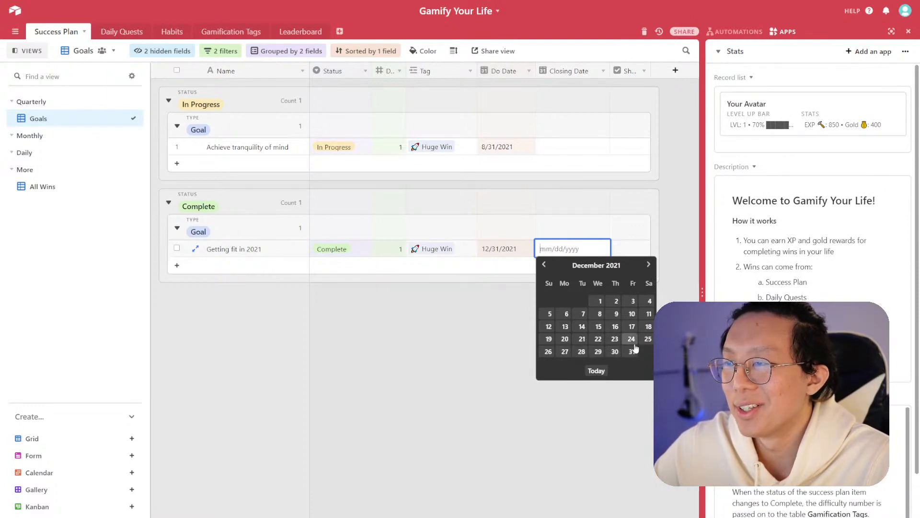
{"action": "left_click", "coordinate": [632, 351]}
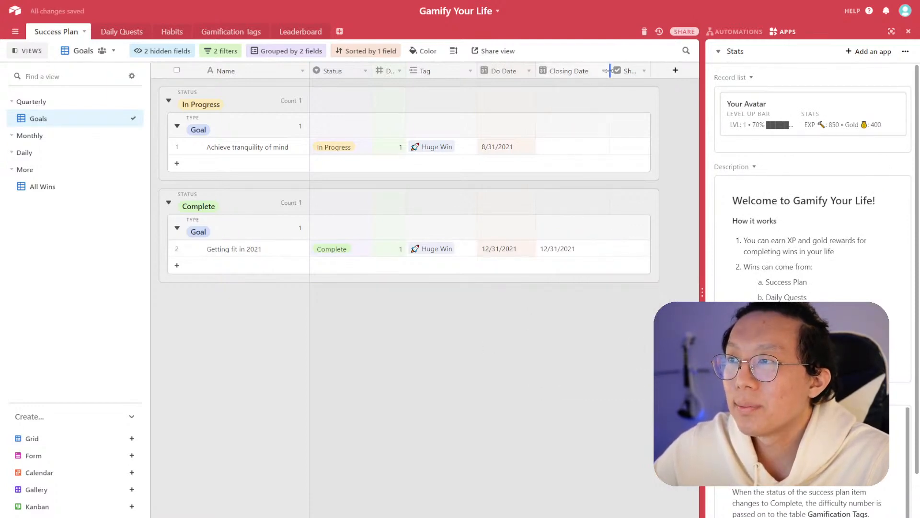
- Narrow the Closing Date column and collapse, then re-expand, the Complete status group
{"action": "left_click_drag", "start_coordinate": [609, 71], "coordinate": [598, 71]}
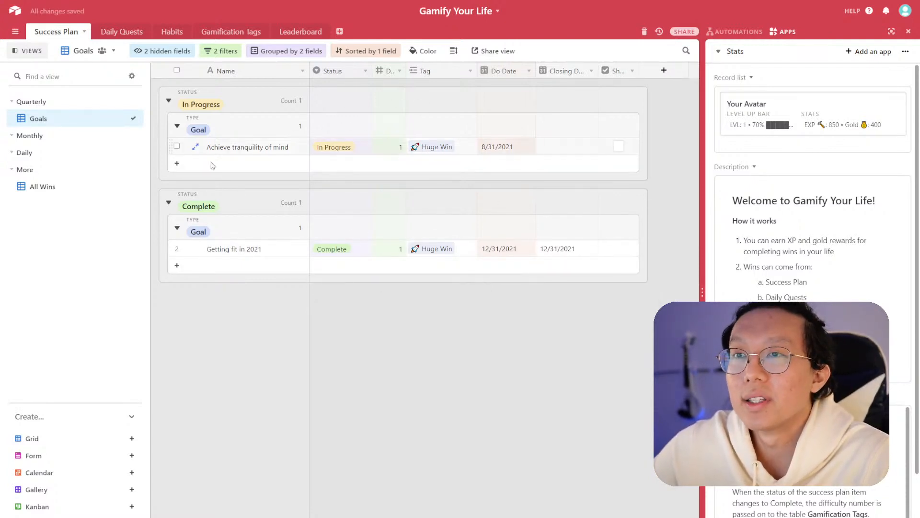
{"action": "left_click", "coordinate": [169, 204]}
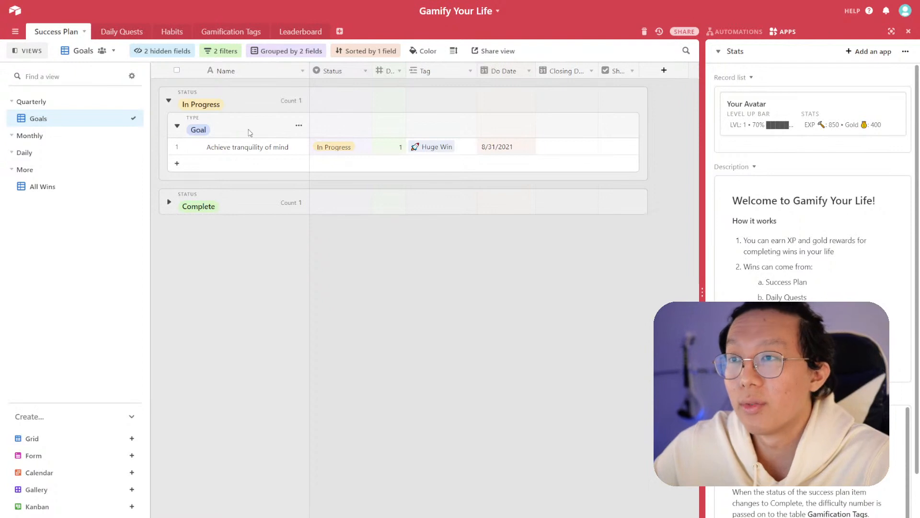
{"action": "left_click", "coordinate": [169, 204]}
{"action": "left_click", "coordinate": [169, 204]}
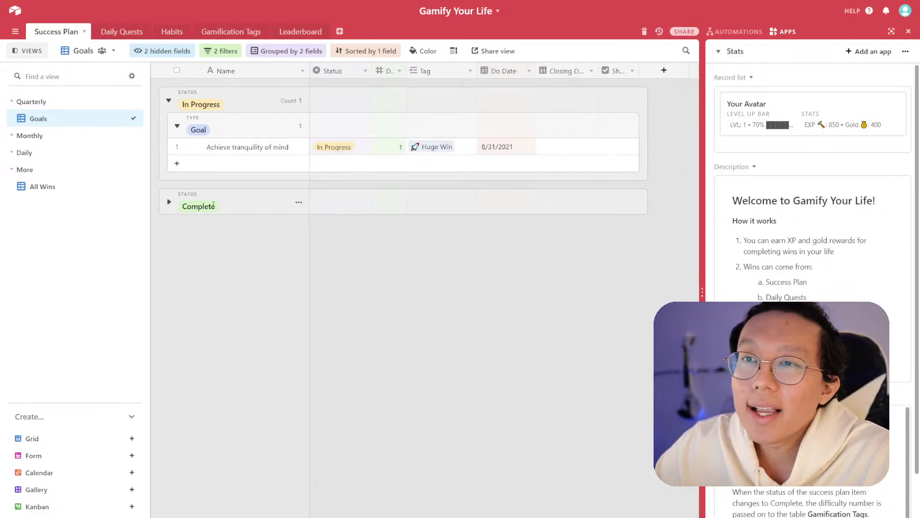
{"action": "left_click", "coordinate": [169, 203]}
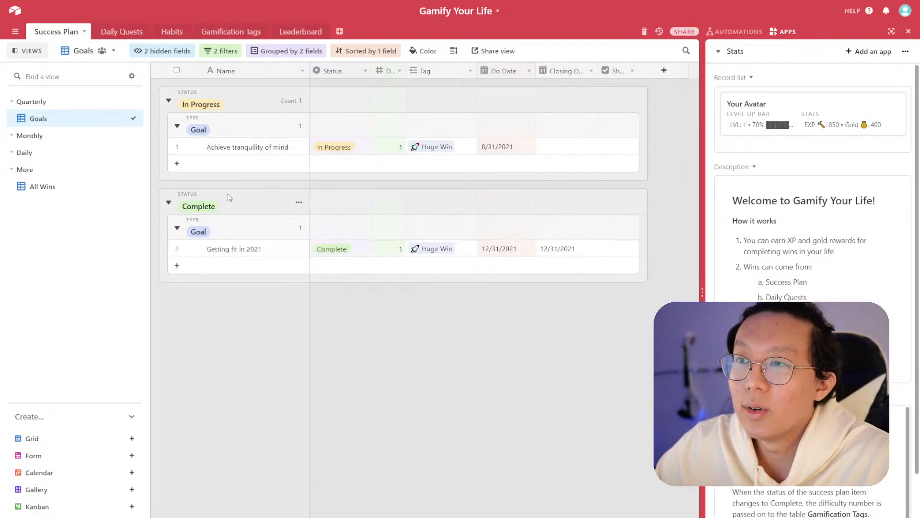
- Create a Kanban view stacked by Status and move it into the Quarterly section under Goals
{"action": "right_click", "coordinate": [66, 121]}
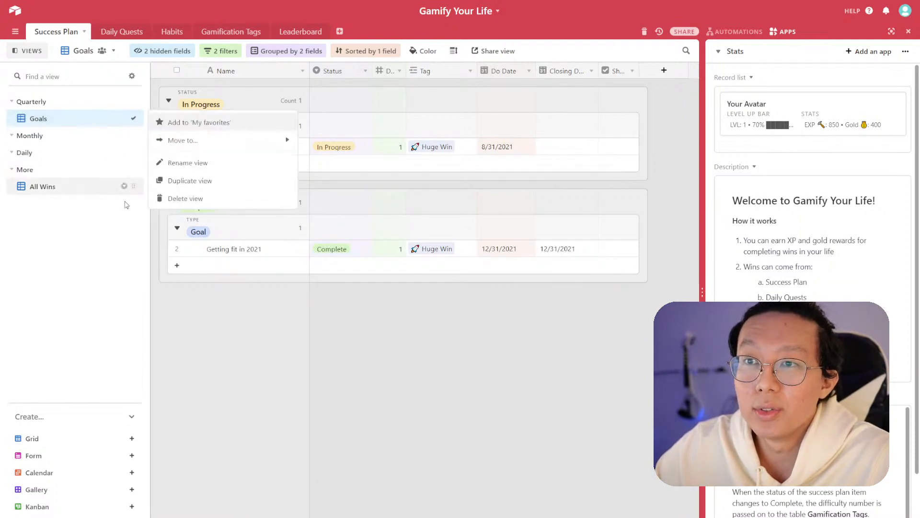
{"action": "left_click", "coordinate": [114, 326]}
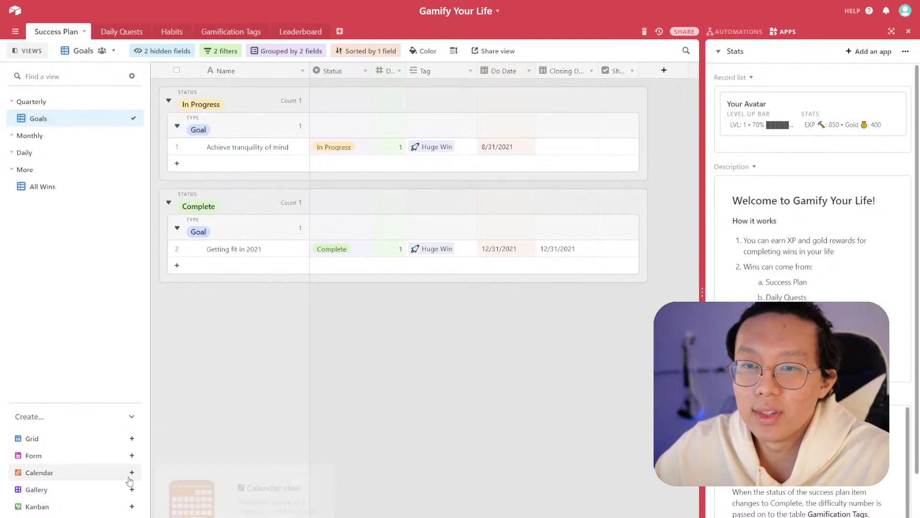
{"action": "left_click", "coordinate": [132, 507]}
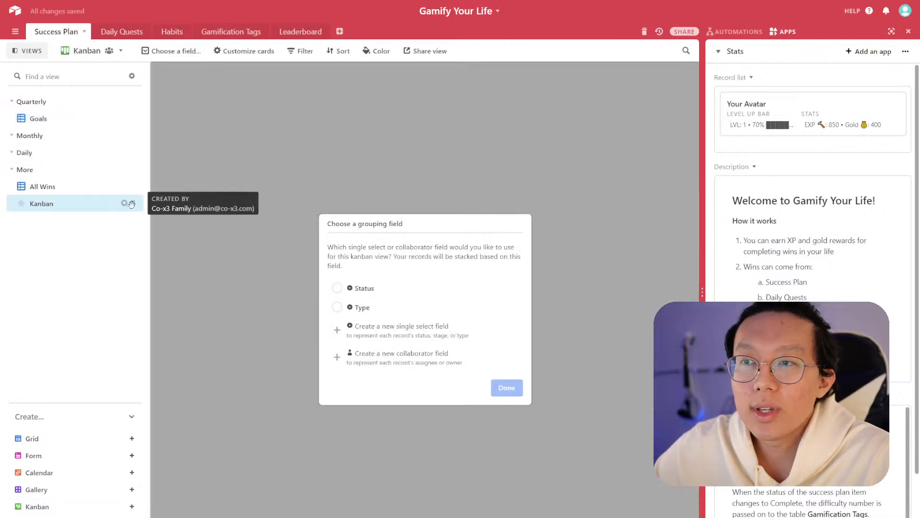
{"action": "left_click_drag", "start_coordinate": [131, 204], "coordinate": [129, 135]}
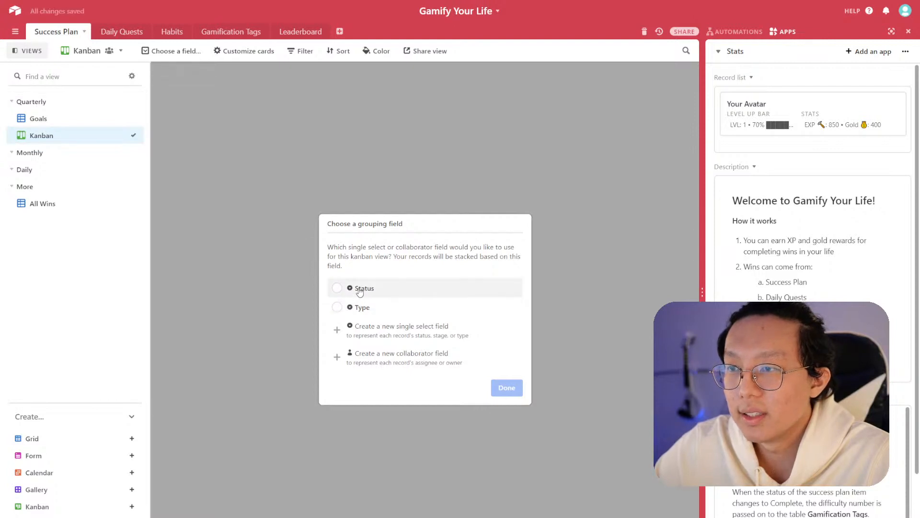
{"action": "left_click", "coordinate": [337, 287]}
{"action": "left_click", "coordinate": [508, 389]}
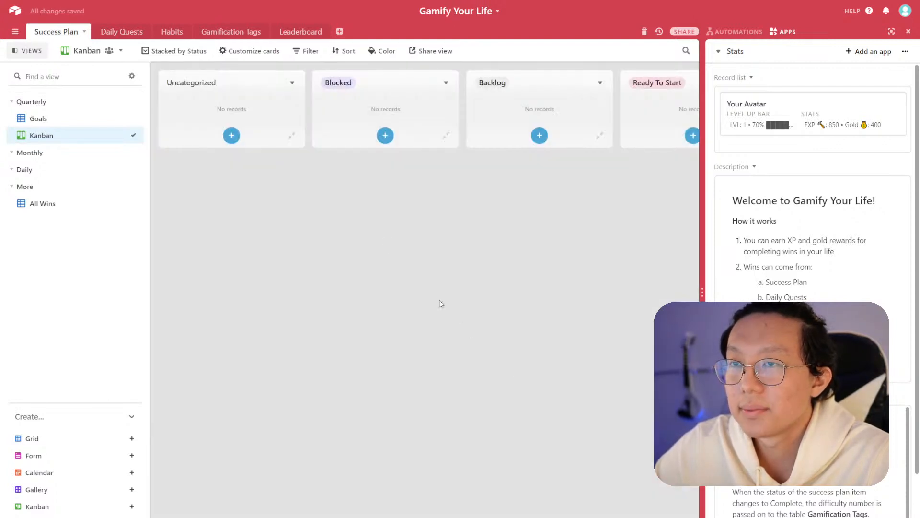
- Rename the Kanban view to Goals (Board View)
{"action": "double_click", "coordinate": [54, 135]}
{"action": "type", "text": "Goals"}
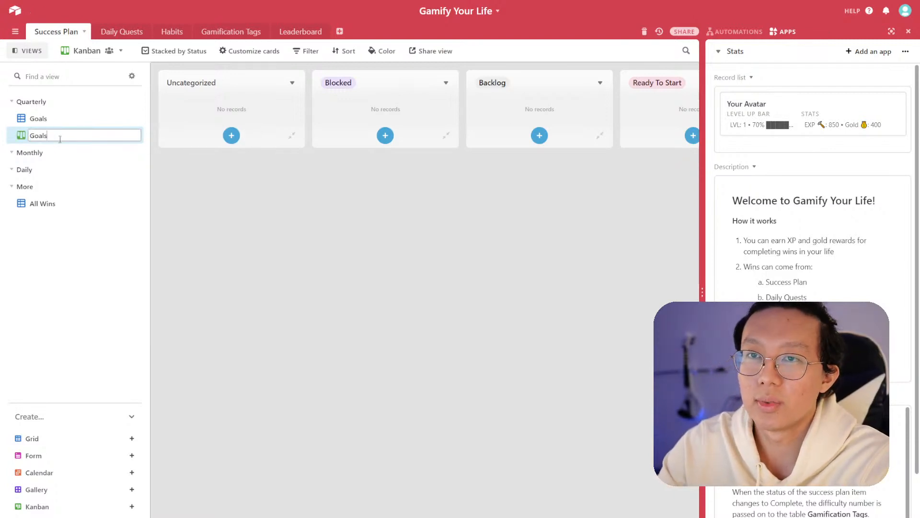
{"action": "type", "text": " (Board View"}
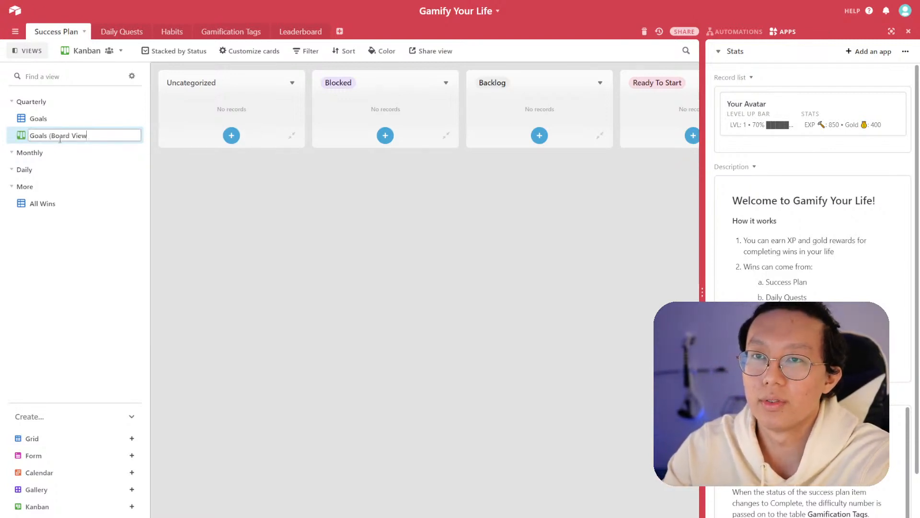
{"action": "type", "text": ")"}
{"action": "key", "text": "Return"}
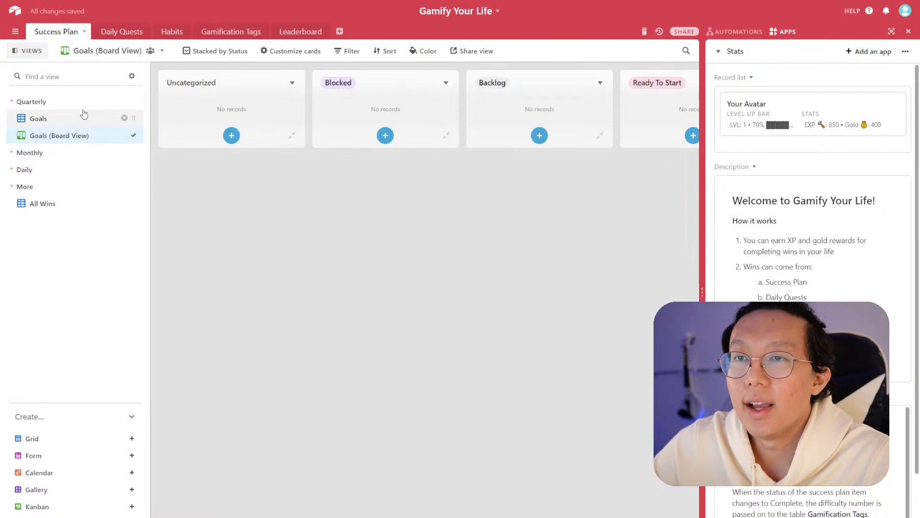
- Rename the Goals grid view to Goals (Table View)
{"action": "left_click", "coordinate": [84, 114]}
{"action": "double_click", "coordinate": [71, 118]}
{"action": "left_click", "coordinate": [71, 118]}
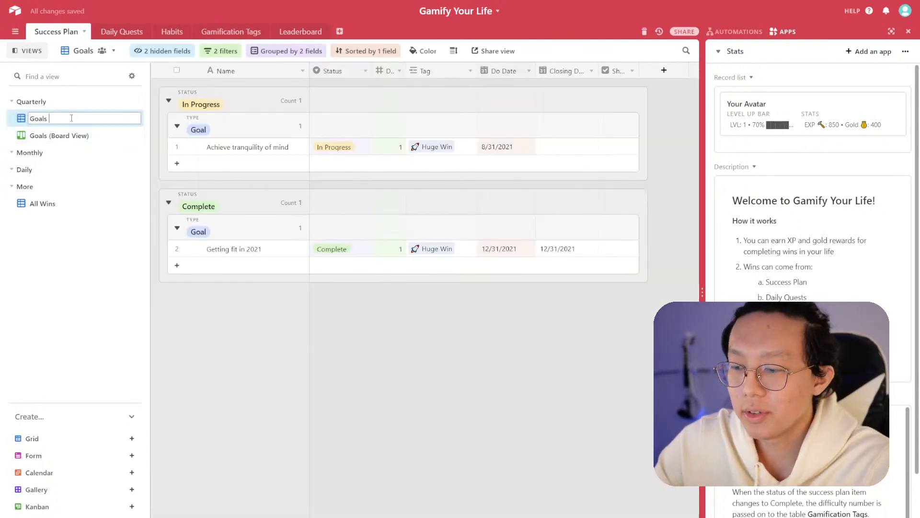
{"action": "type", "text": "(Table View)"}
{"action": "key", "text": "Return"}
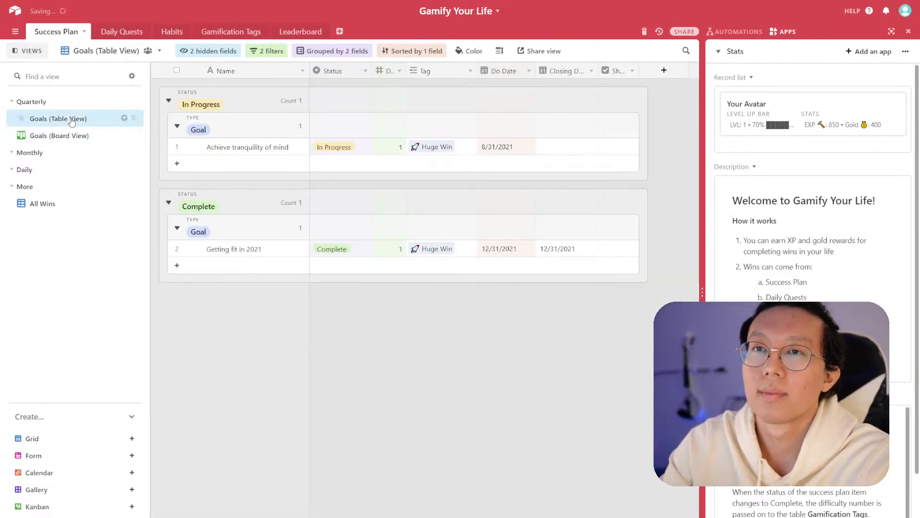
- Filter the Goals (Board View) to records where Type is Goal, keeping the board stacked by Status
{"action": "left_click", "coordinate": [96, 137]}
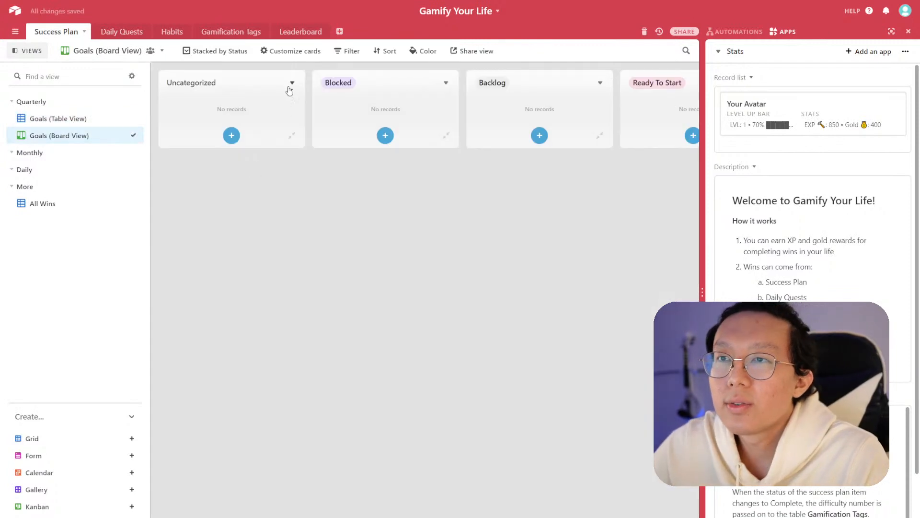
{"action": "left_click", "coordinate": [349, 52]}
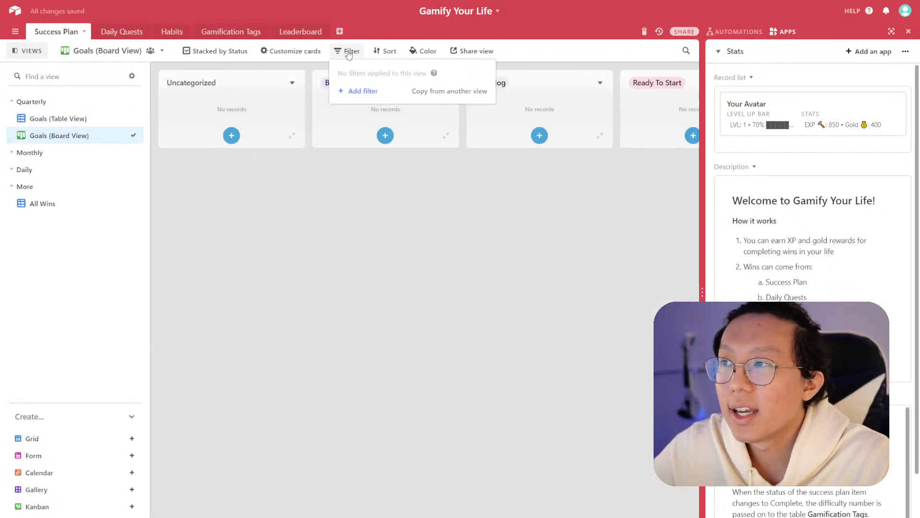
{"action": "left_click", "coordinate": [361, 91]}
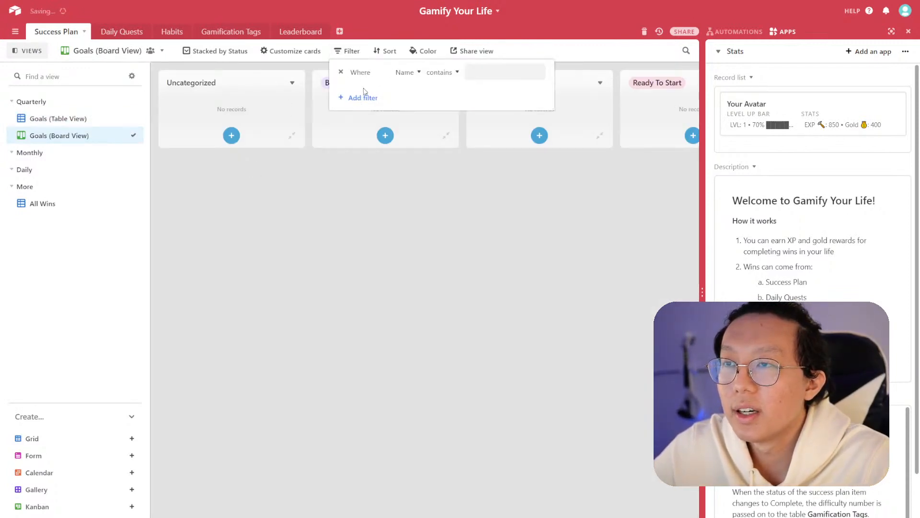
{"action": "left_click", "coordinate": [407, 73]}
{"action": "left_click", "coordinate": [407, 142]}
{"action": "left_click", "coordinate": [483, 72]}
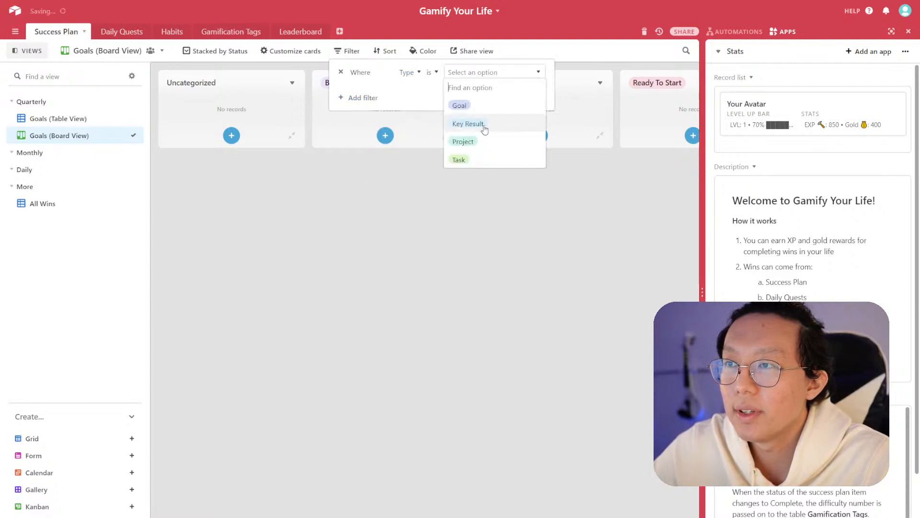
{"action": "left_click", "coordinate": [480, 125]}
{"action": "left_click", "coordinate": [450, 177]}
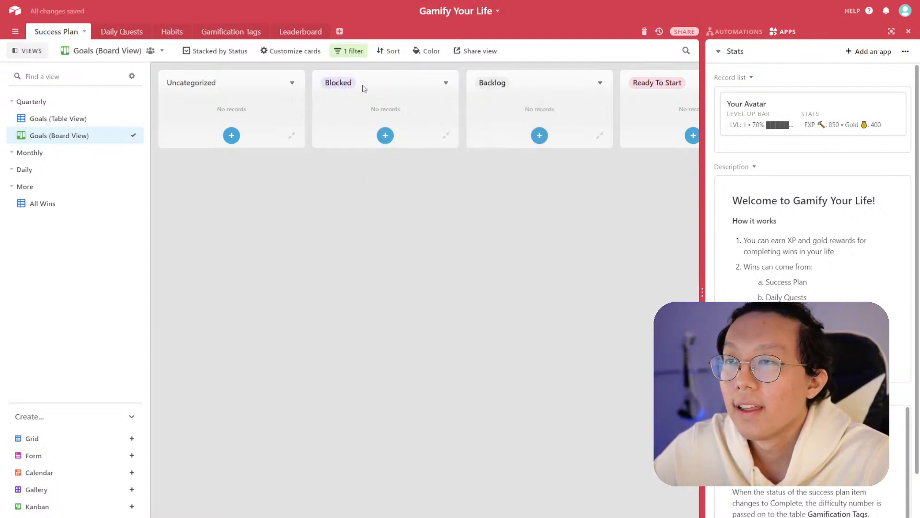
{"action": "left_click", "coordinate": [235, 52]}
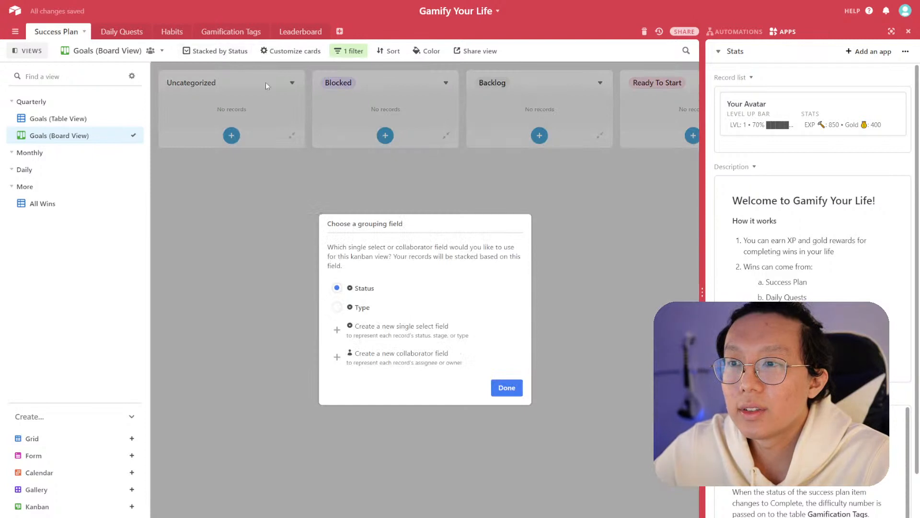
{"action": "left_click", "coordinate": [415, 183]}
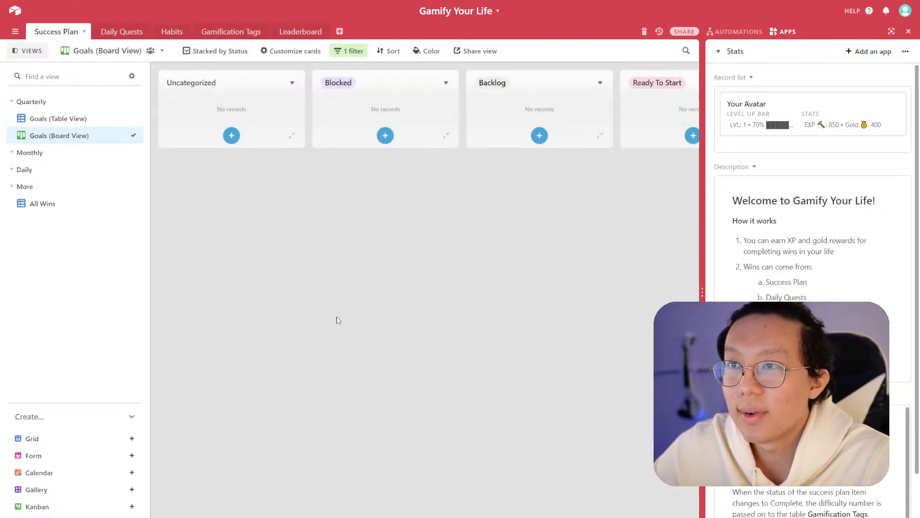
- Customize the board cards to show the Do Date field
{"action": "scroll", "coordinate": [556, 335], "scroll_direction": "right", "scroll_amount": 10}
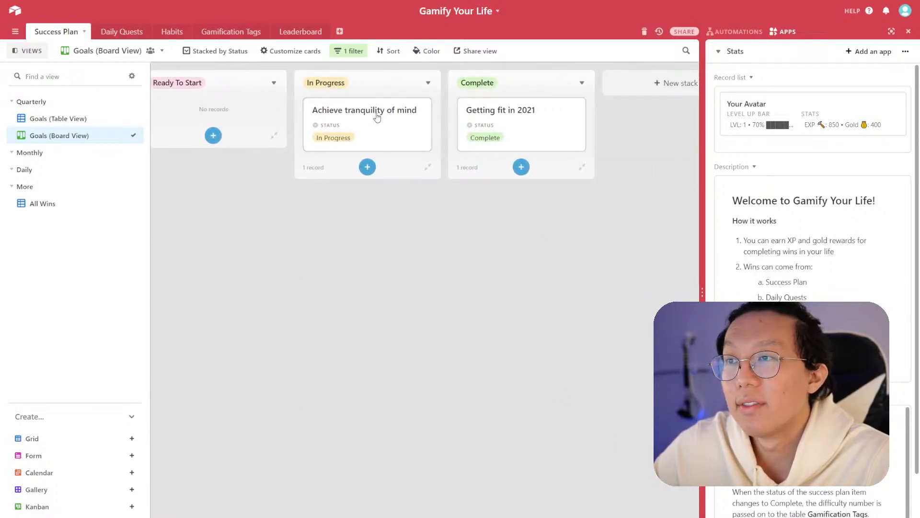
{"action": "left_click", "coordinate": [301, 54]}
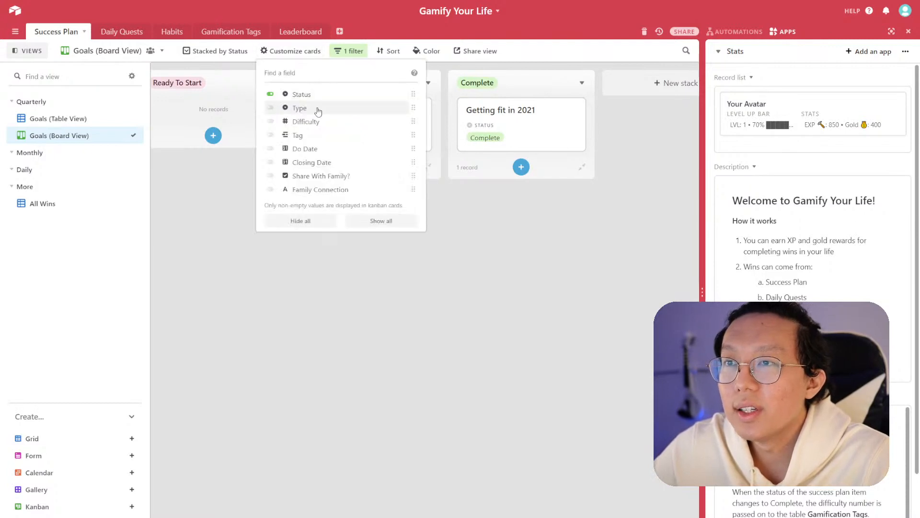
{"action": "left_click", "coordinate": [304, 148]}
{"action": "left_click", "coordinate": [312, 163]}
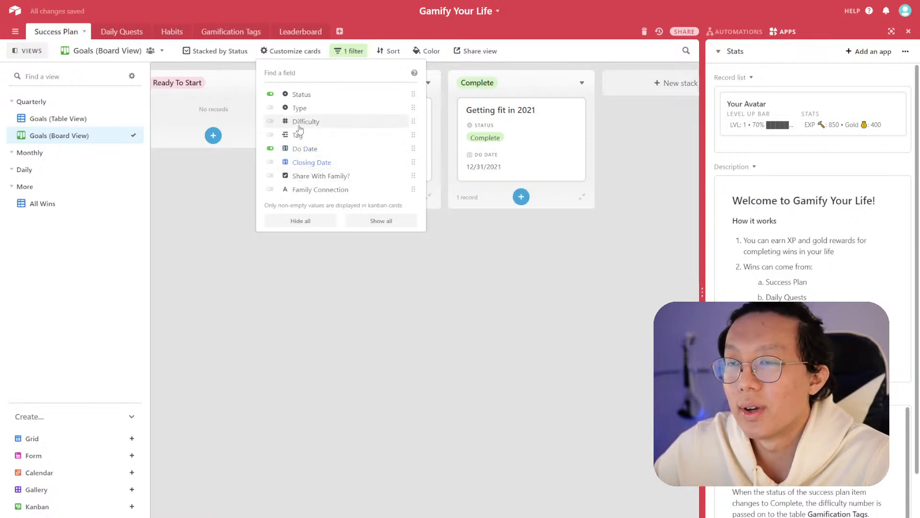
{"action": "left_click", "coordinate": [307, 112]}
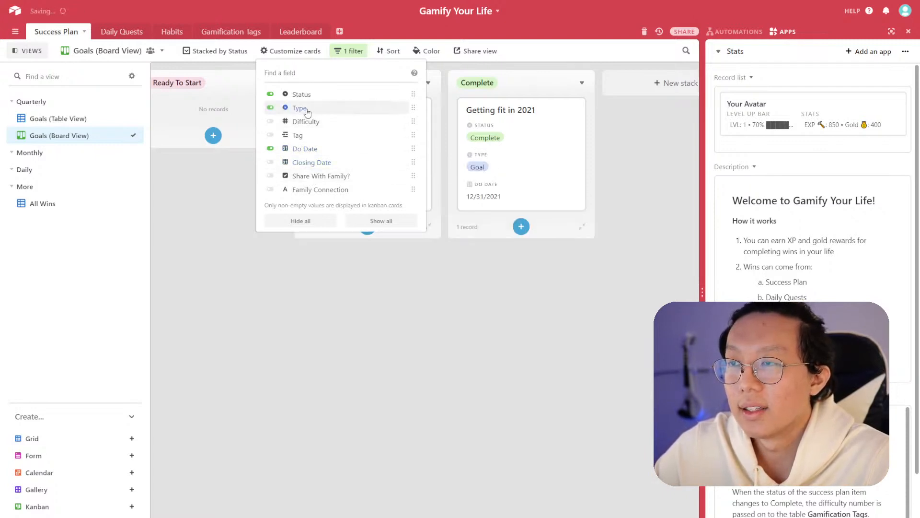
{"action": "left_click", "coordinate": [308, 113]}
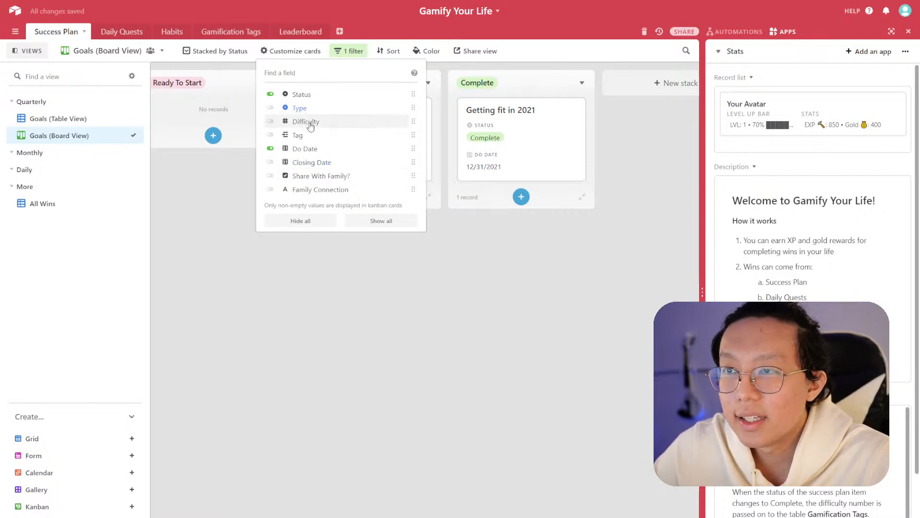
{"action": "left_click", "coordinate": [468, 274]}
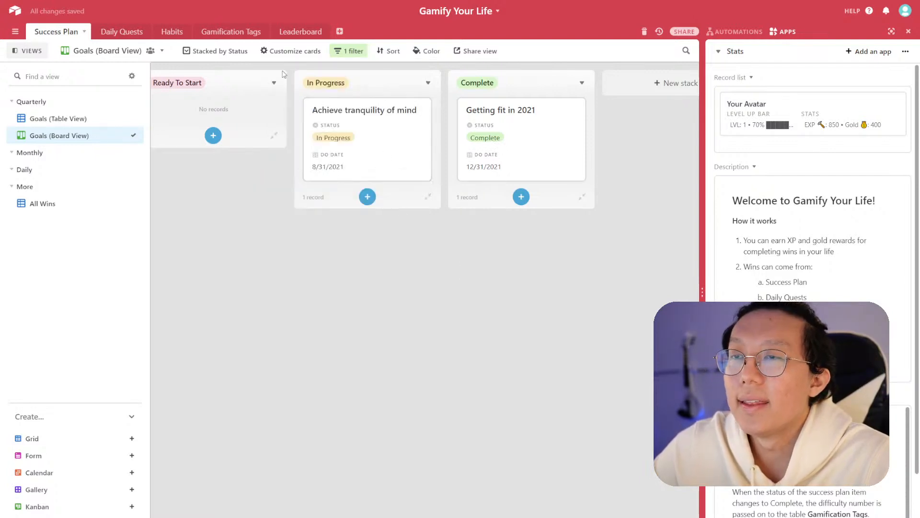
- Open the Achieve tranquility of mind card and expand its hidden fields to review them
{"action": "left_click", "coordinate": [369, 118]}
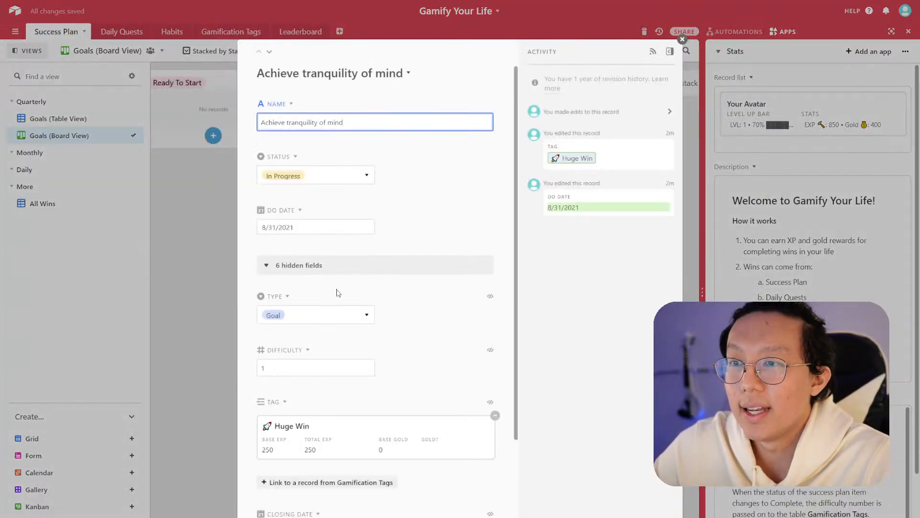
{"action": "left_click", "coordinate": [338, 272]}
{"action": "key", "text": "Escape"}
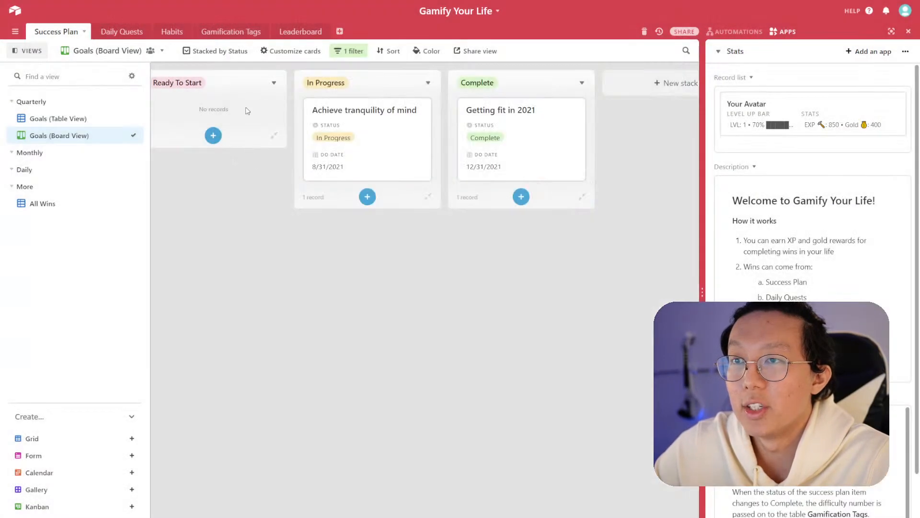
- Show the Difficulty and Tag fields on the board cards and preview the Achieve tranquility of mind card
{"action": "left_click", "coordinate": [349, 51]}
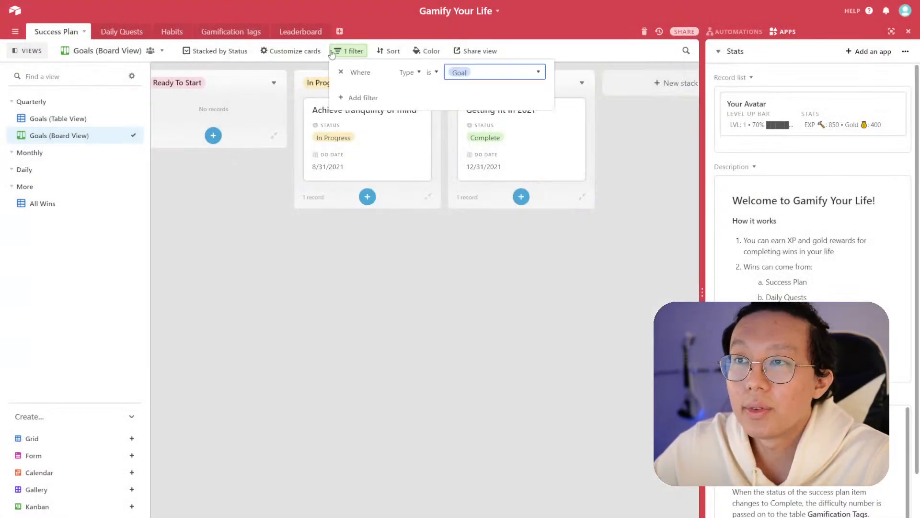
{"action": "left_click", "coordinate": [286, 52]}
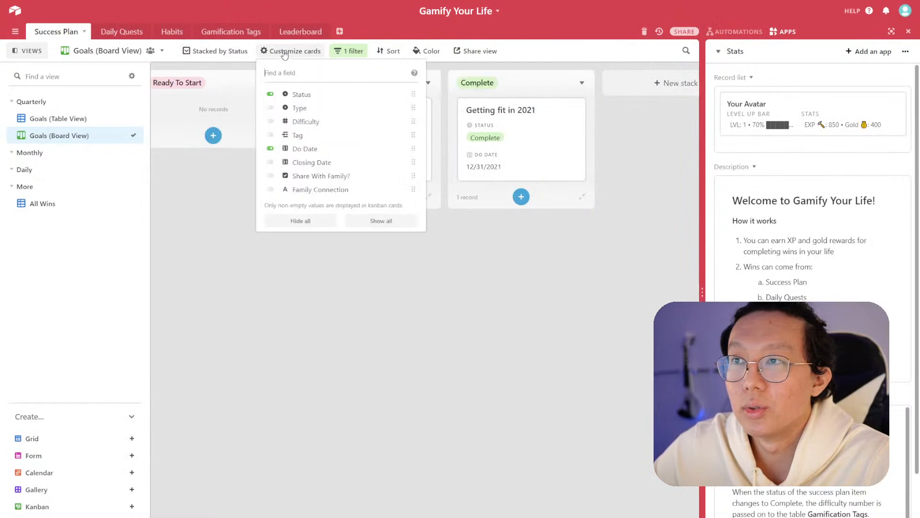
{"action": "left_click", "coordinate": [319, 112]}
{"action": "left_click", "coordinate": [317, 111]}
{"action": "left_click", "coordinate": [314, 122]}
{"action": "left_click", "coordinate": [310, 136]}
{"action": "mouse_move", "coordinate": [317, 124]}
{"action": "left_mouse_down"}
{"action": "mouse_move", "coordinate": [316, 137]}
{"action": "mouse_move", "coordinate": [322, 124]}
{"action": "left_mouse_up"}
{"action": "left_click", "coordinate": [336, 123]}
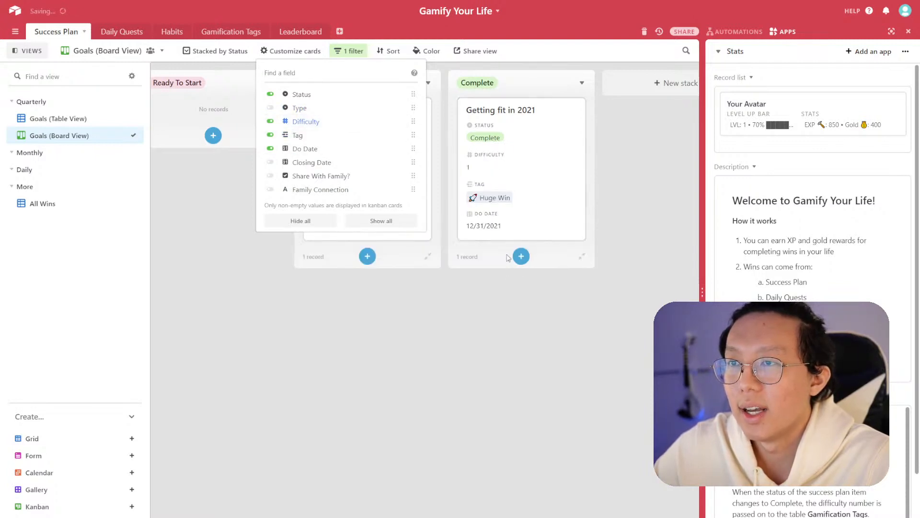
{"action": "left_click", "coordinate": [516, 283]}
{"action": "left_click", "coordinate": [393, 175]}
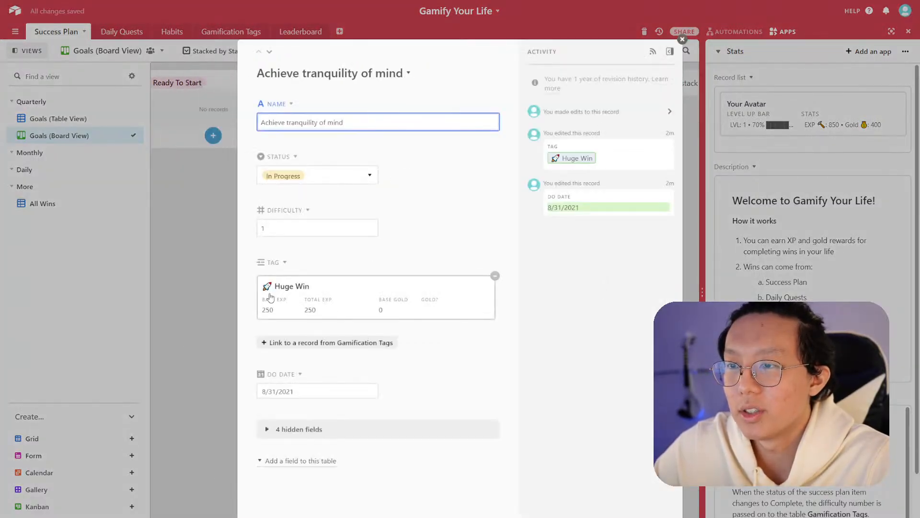
{"action": "left_click", "coordinate": [204, 296]}
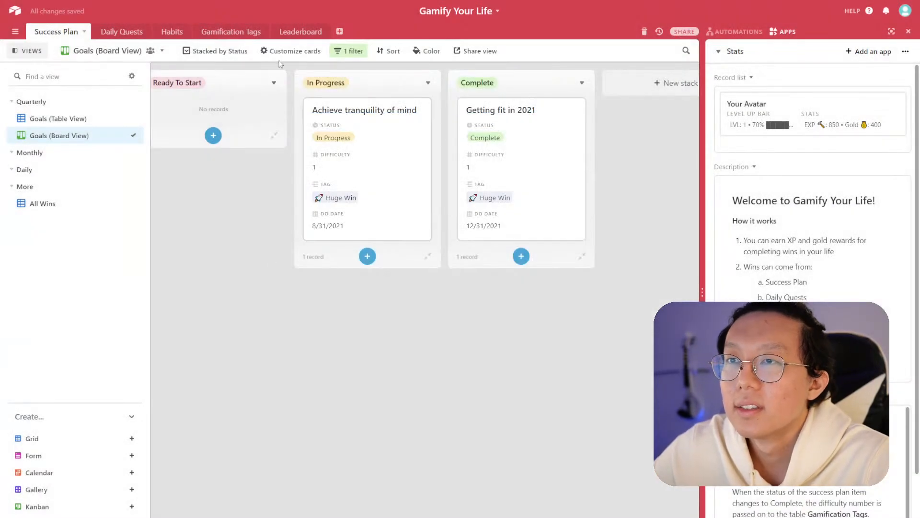
- Show Closing Date on the cards and reorder fields so Do Date and Closing Date come before Tag
{"action": "left_click", "coordinate": [287, 53]}
{"action": "left_click", "coordinate": [271, 163]}
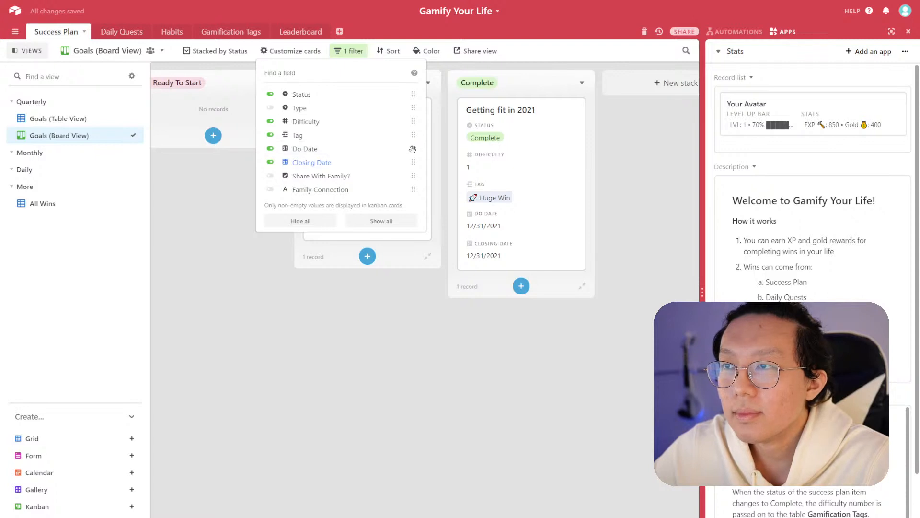
{"action": "left_click_drag", "start_coordinate": [413, 150], "coordinate": [415, 162]}
{"action": "mouse_move", "coordinate": [414, 121]}
{"action": "left_mouse_down"}
{"action": "mouse_move", "coordinate": [415, 158]}
{"action": "mouse_move", "coordinate": [411, 122]}
{"action": "left_mouse_up"}
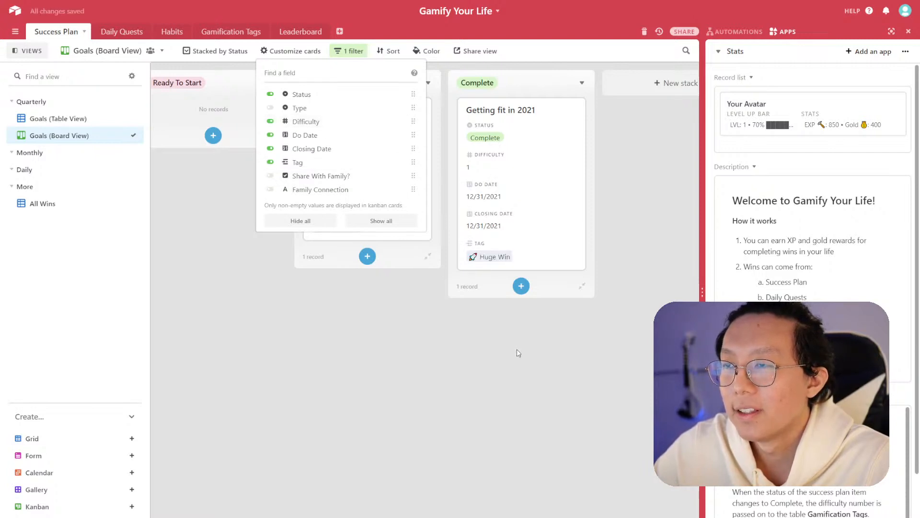
{"action": "left_click", "coordinate": [488, 368]}
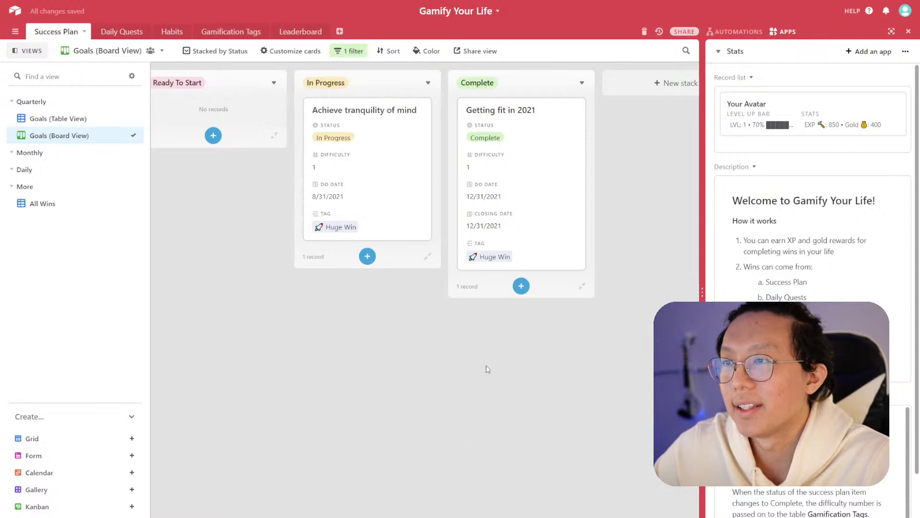
- Hide the Status field from the board cards
{"action": "left_click", "coordinate": [281, 52]}
{"action": "left_click", "coordinate": [270, 94]}
{"action": "left_click", "coordinate": [384, 316]}
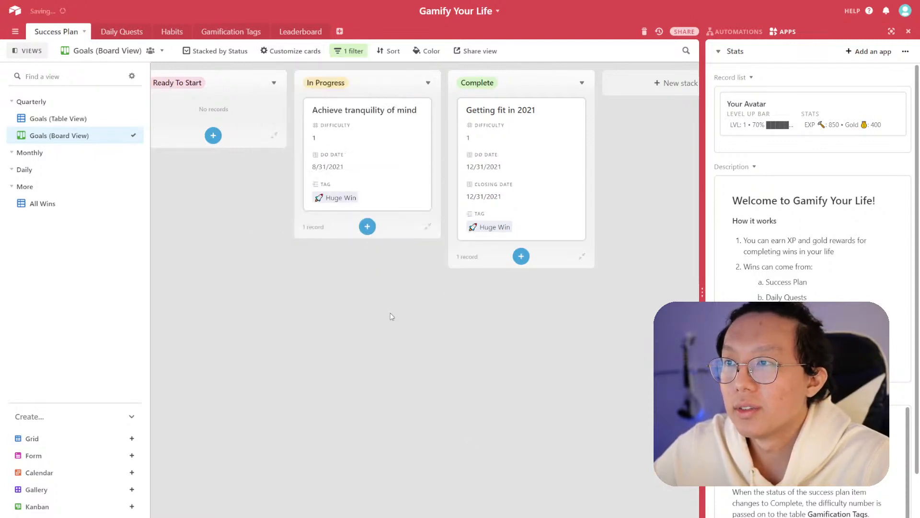
- Collapse the Complete stack on the board
{"action": "scroll", "coordinate": [425, 290], "scroll_direction": "right", "scroll_amount": 1}
{"action": "scroll", "coordinate": [541, 506], "scroll_direction": "left", "scroll_amount": 5}
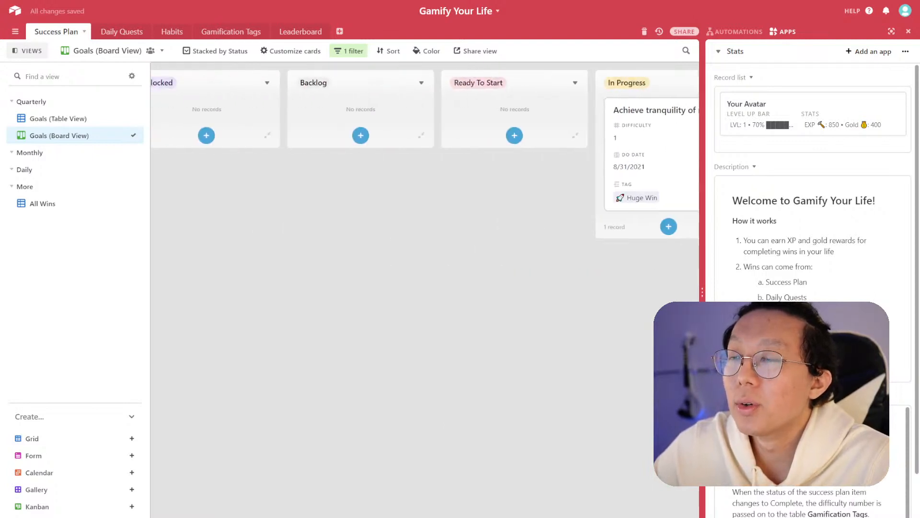
{"action": "scroll", "coordinate": [541, 506], "scroll_direction": "right", "scroll_amount": 5}
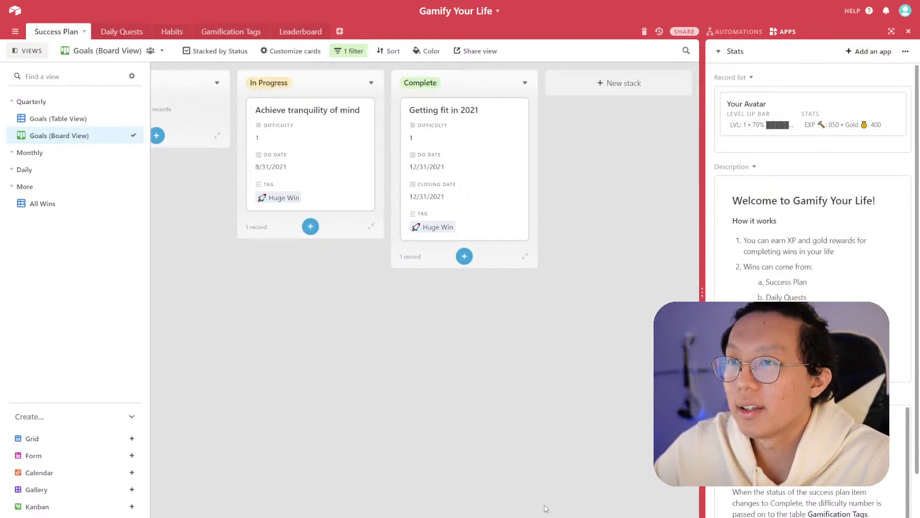
{"action": "scroll", "coordinate": [526, 508], "scroll_direction": "left", "scroll_amount": 5}
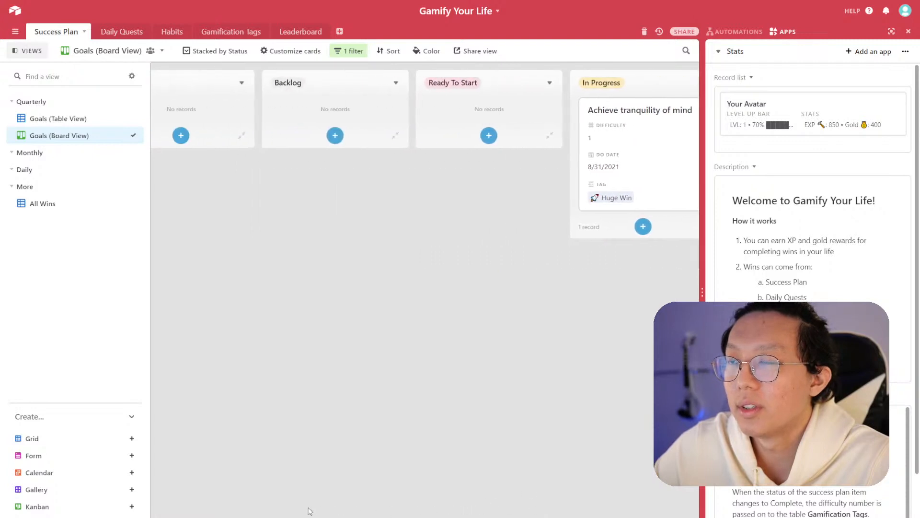
{"action": "scroll", "coordinate": [479, 502], "scroll_direction": "right", "scroll_amount": 5}
{"action": "left_click", "coordinate": [525, 83]}
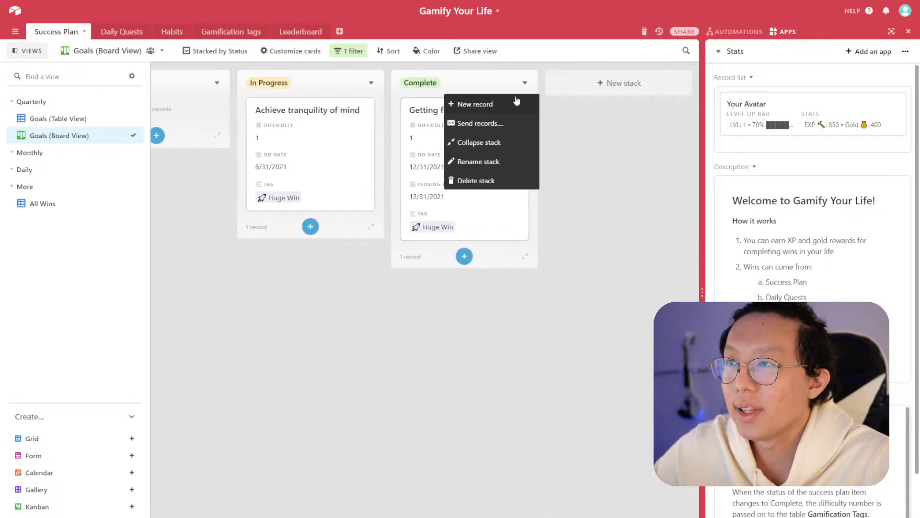
{"action": "left_click", "coordinate": [499, 142]}
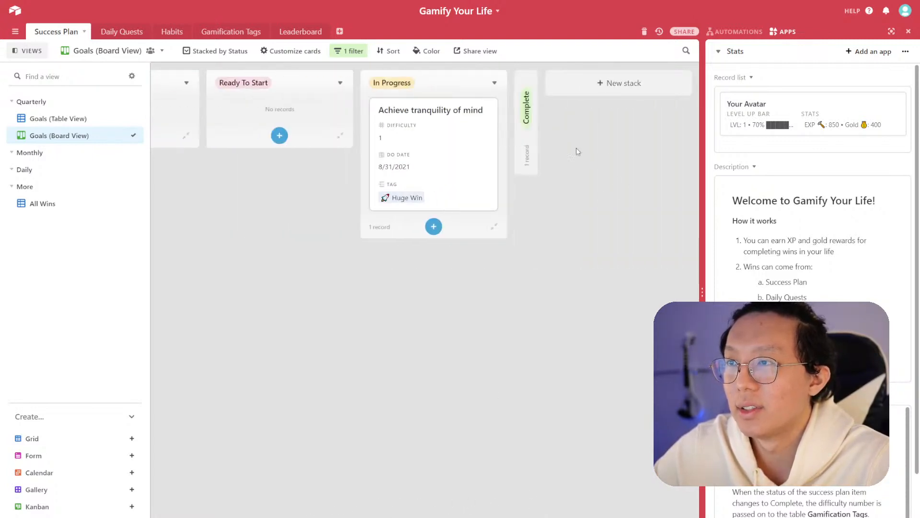
{"action": "scroll", "coordinate": [288, 158], "scroll_direction": "left", "scroll_amount": 10}
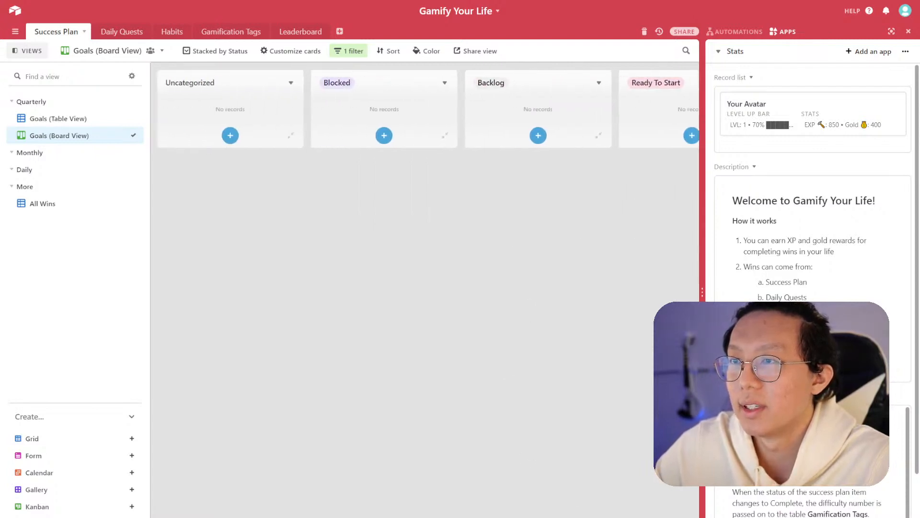
- Collapse the Uncategorized and Blocked stacks on the Goals board
{"action": "left_click", "coordinate": [292, 82]}
{"action": "left_click", "coordinate": [278, 142]}
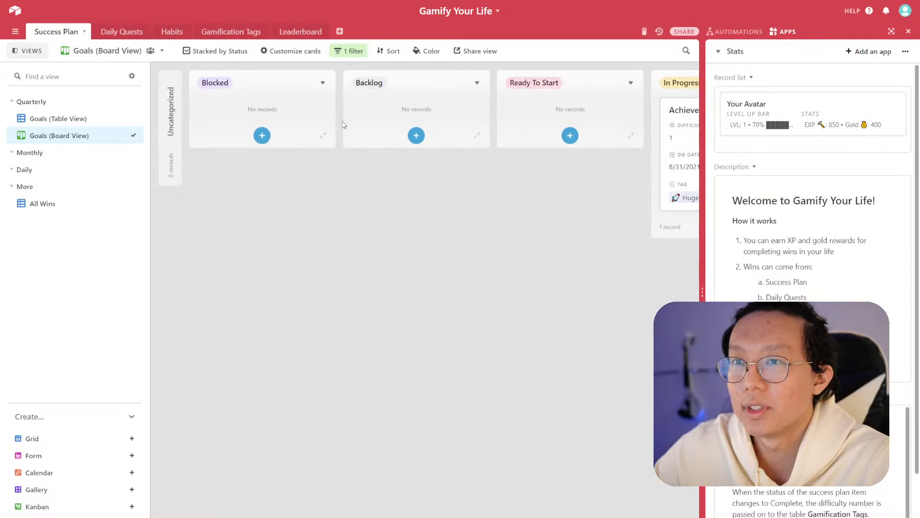
{"action": "left_click", "coordinate": [322, 83]}
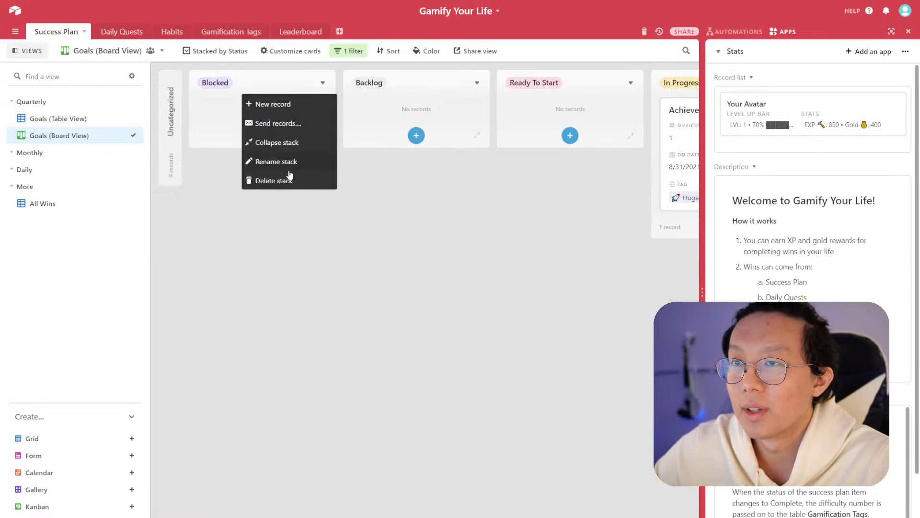
{"action": "left_click", "coordinate": [294, 143]}
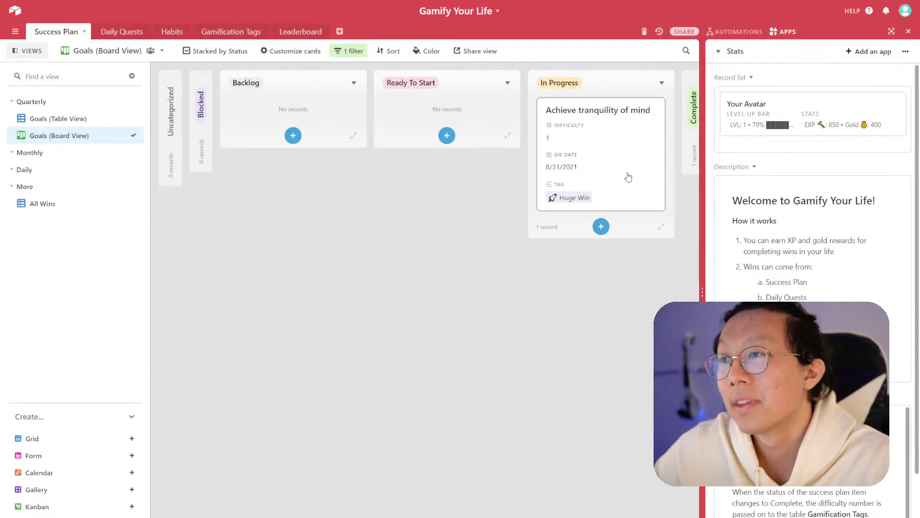
- Switch between the Goals table and board views to compare their records
{"action": "left_click", "coordinate": [90, 120]}
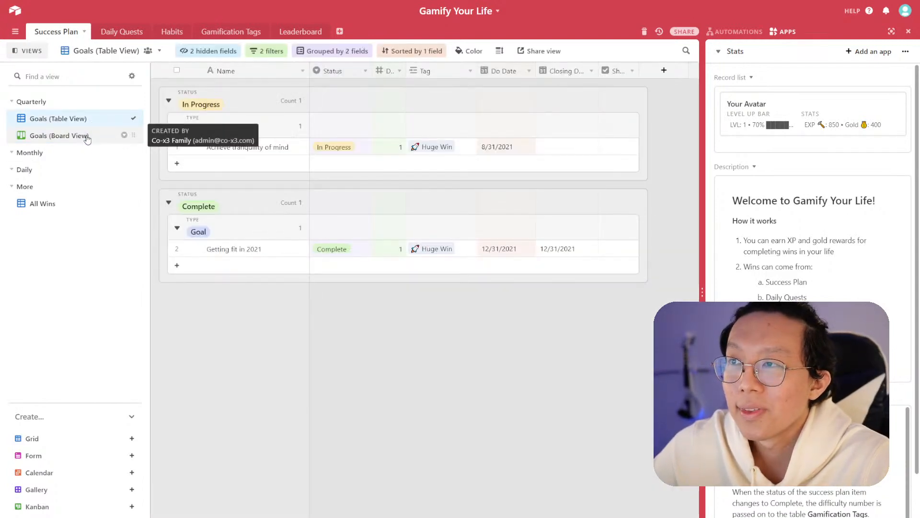
{"action": "left_click", "coordinate": [87, 140]}
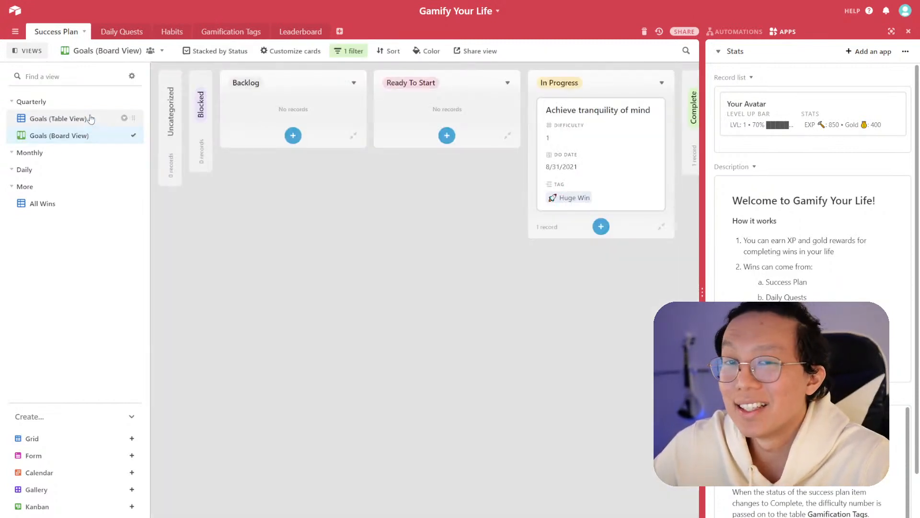
{"action": "left_click", "coordinate": [91, 118]}
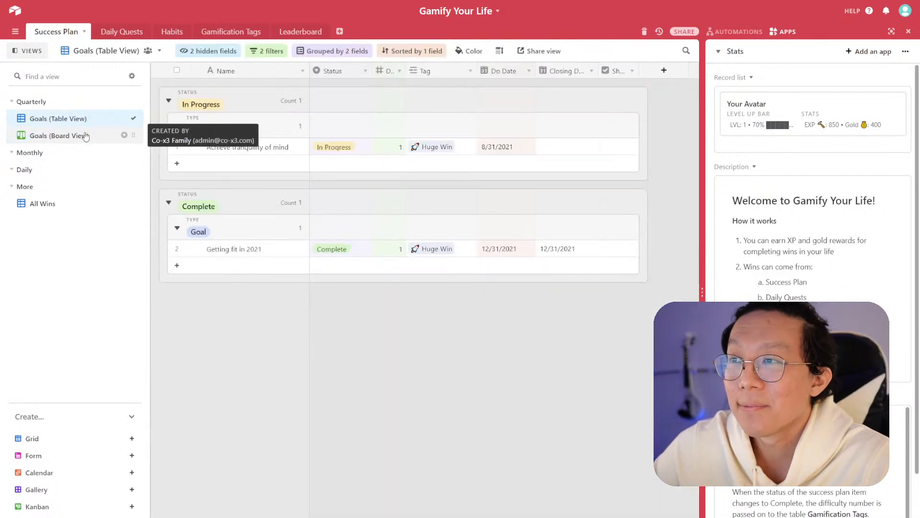
{"action": "left_click", "coordinate": [87, 135]}
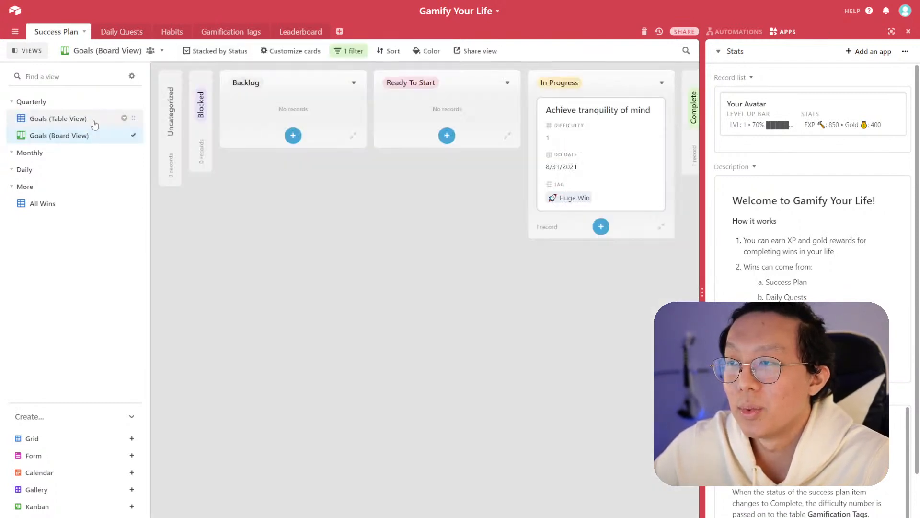
{"action": "left_click", "coordinate": [91, 118]}
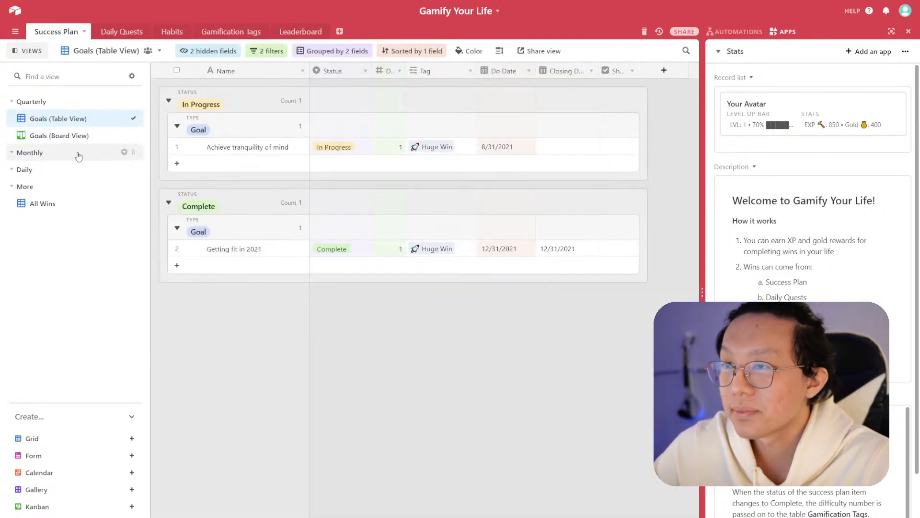
{"action": "left_click", "coordinate": [85, 136]}
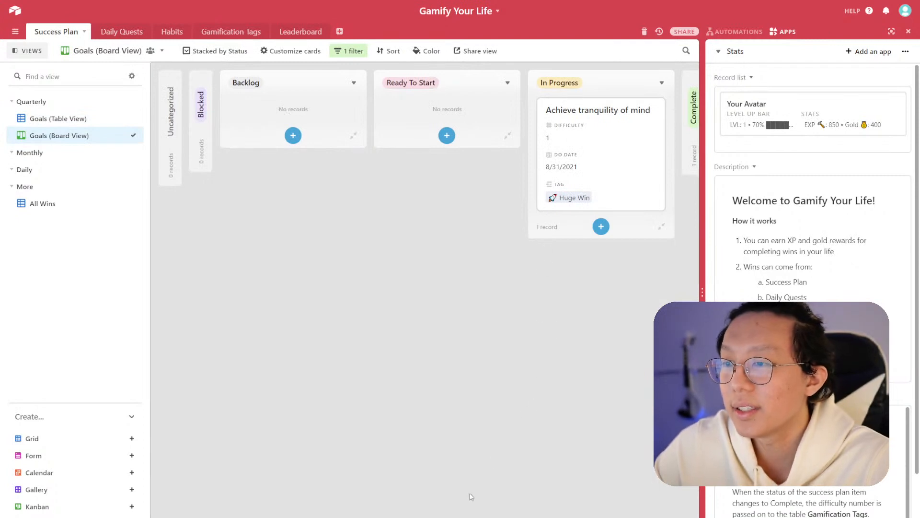
{"action": "scroll", "coordinate": [425, 289], "scroll_direction": "right", "scroll_amount": 3}
{"action": "scroll", "coordinate": [425, 289], "scroll_direction": "left", "scroll_amount": 3}
{"action": "scroll", "coordinate": [425, 289], "scroll_direction": "right", "scroll_amount": 3}
{"action": "scroll", "coordinate": [369, 252], "scroll_direction": "left", "scroll_amount": 3}
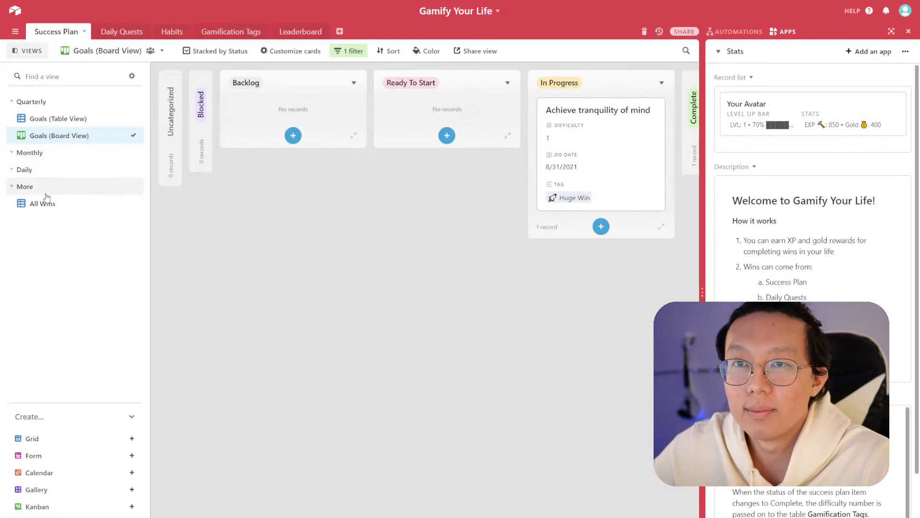
- Remove the Difficulty filter from the Goals table view
{"action": "left_click", "coordinate": [55, 119]}
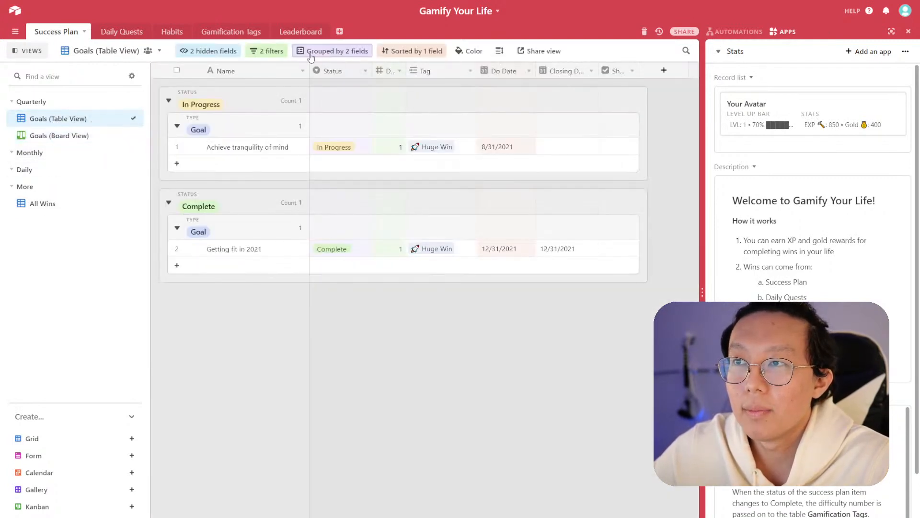
{"action": "left_click", "coordinate": [272, 52]}
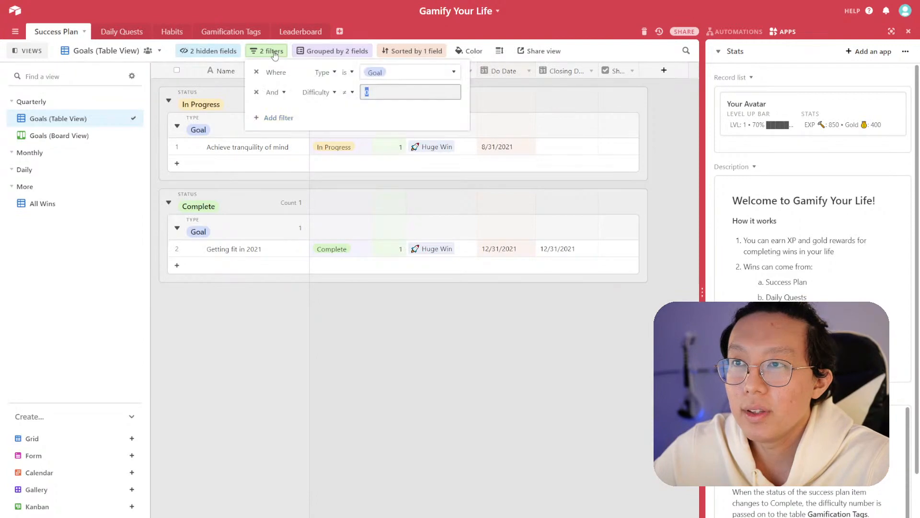
{"action": "left_click", "coordinate": [257, 92]}
{"action": "left_click", "coordinate": [454, 369]}
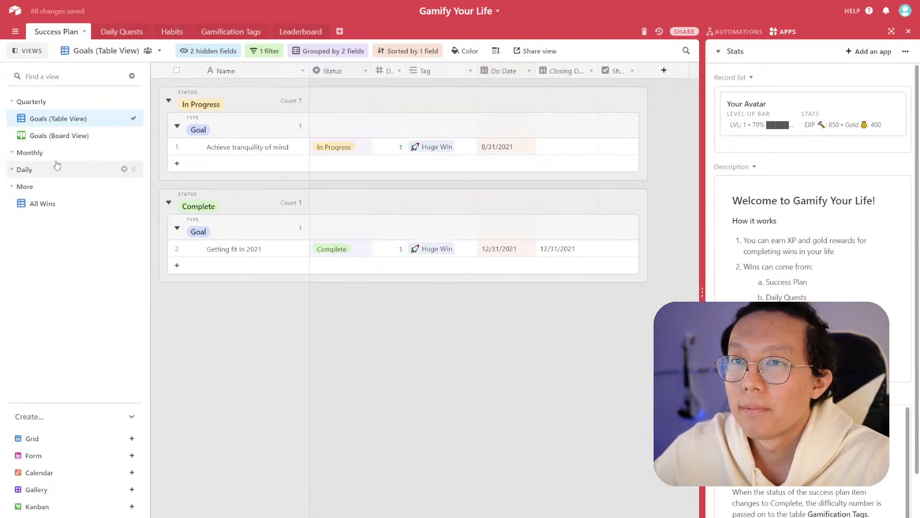
- Sort the Goals board view by Do Date in ascending order
{"action": "left_click", "coordinate": [62, 136]}
{"action": "left_click", "coordinate": [389, 51]}
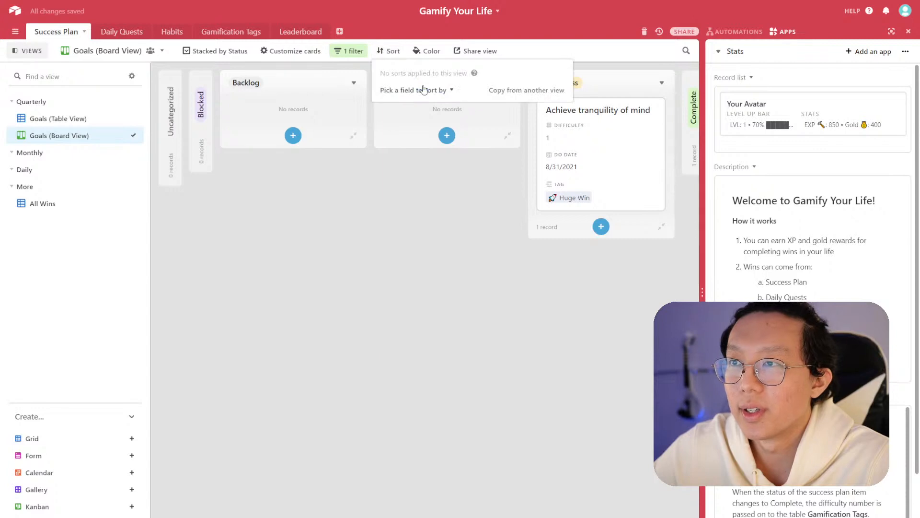
{"action": "left_click", "coordinate": [414, 90]}
{"action": "scroll", "coordinate": [416, 184], "scroll_direction": "down", "scroll_amount": 1}
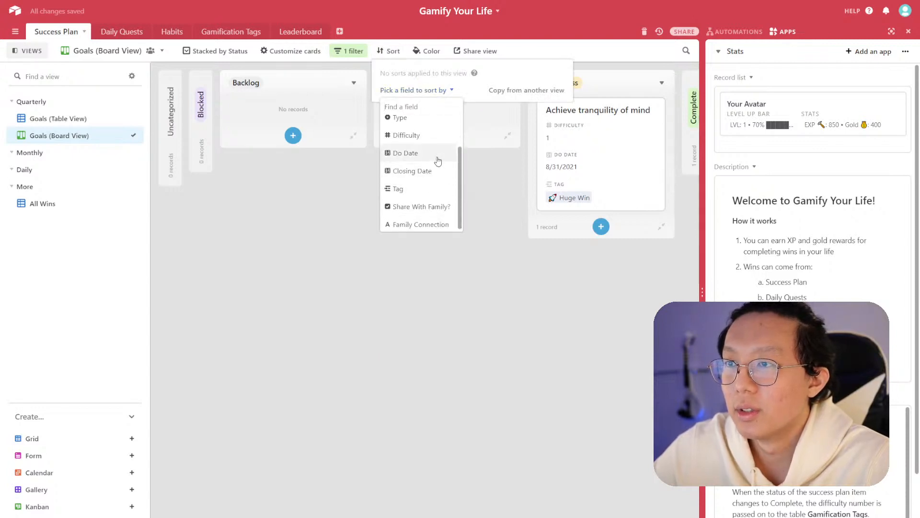
{"action": "left_click", "coordinate": [407, 152]}
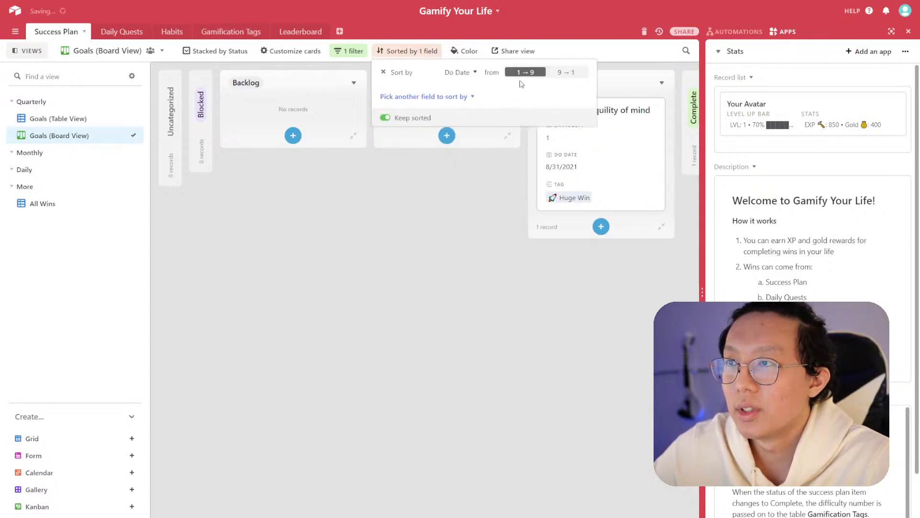
{"action": "left_click", "coordinate": [496, 247]}
- Review the sort settings across the Goals table and board views
{"action": "scroll", "coordinate": [556, 267], "scroll_direction": "right", "scroll_amount": 5}
{"action": "scroll", "coordinate": [452, 276], "scroll_direction": "left", "scroll_amount": 5}
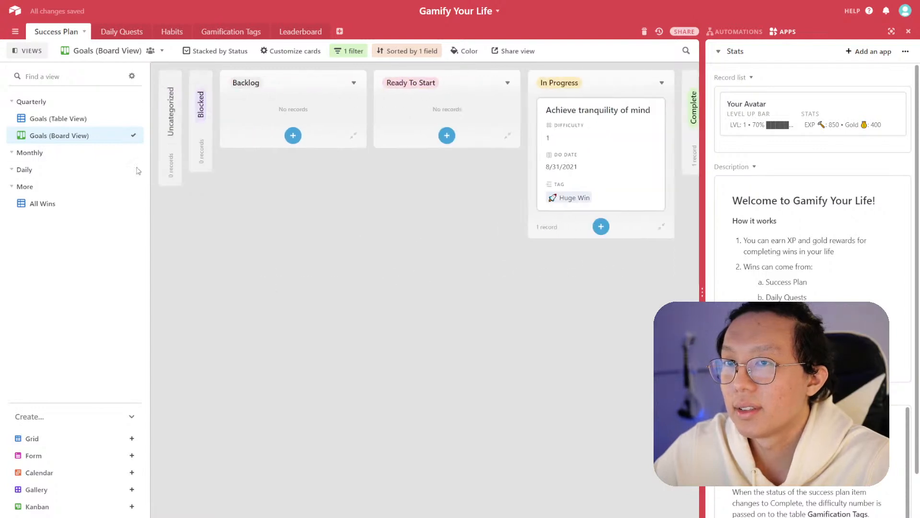
{"action": "left_click", "coordinate": [57, 119]}
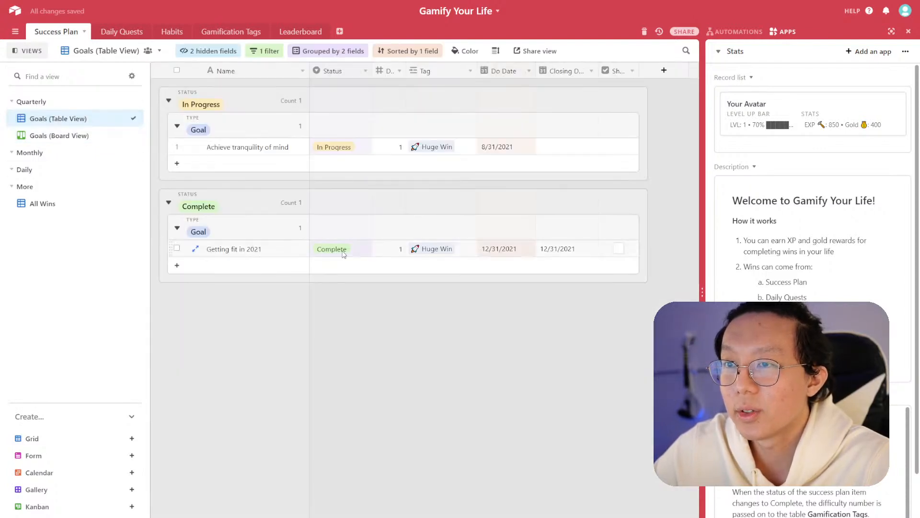
{"action": "left_click", "coordinate": [97, 135]}
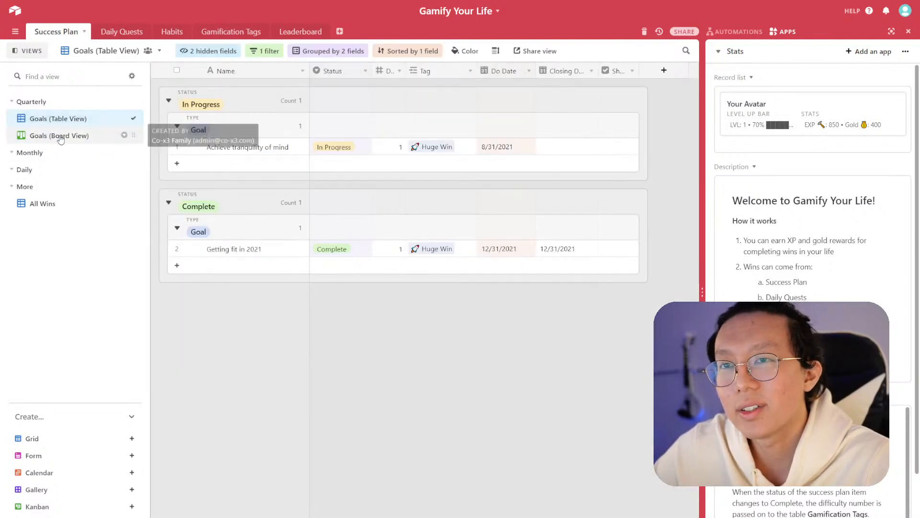
{"action": "left_click", "coordinate": [394, 51]}
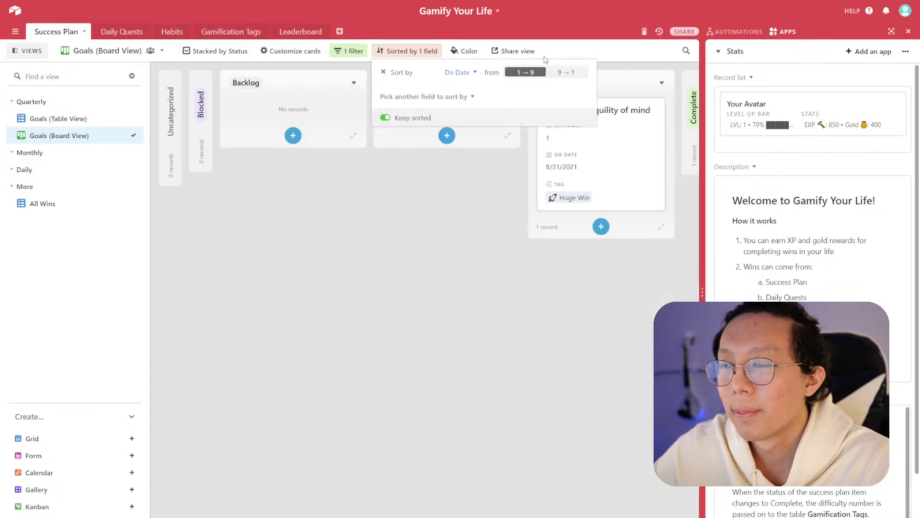
{"action": "key", "text": "Escape"}
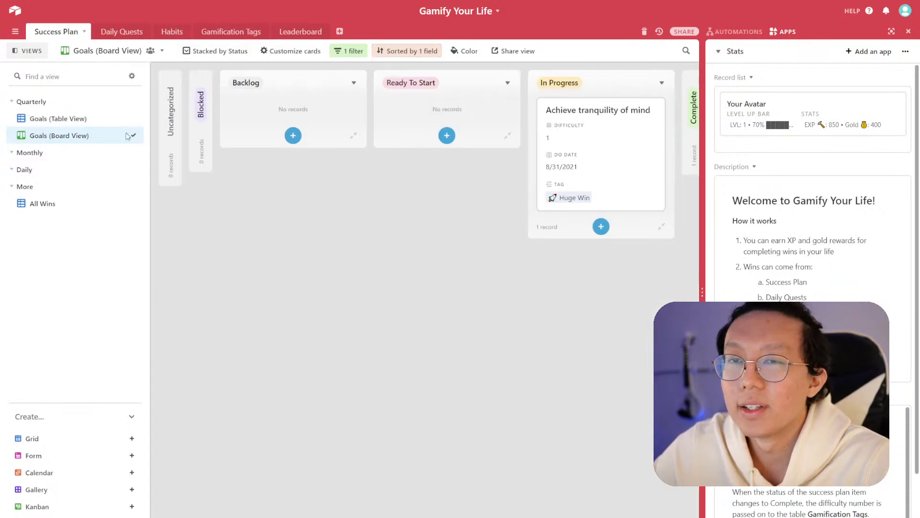
{"action": "left_click", "coordinate": [90, 121]}
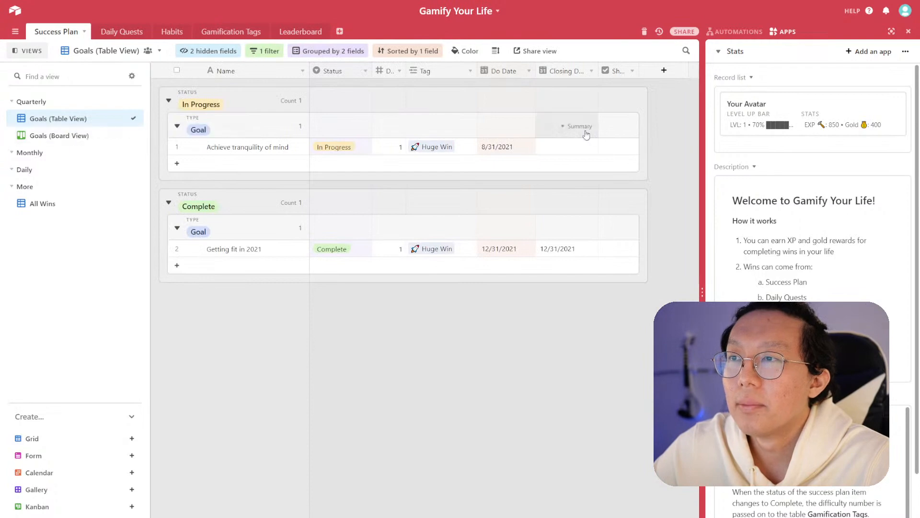
- In the All Wins view, create a single select field named Impact with options Low, Medium and High
{"action": "left_click", "coordinate": [82, 209]}
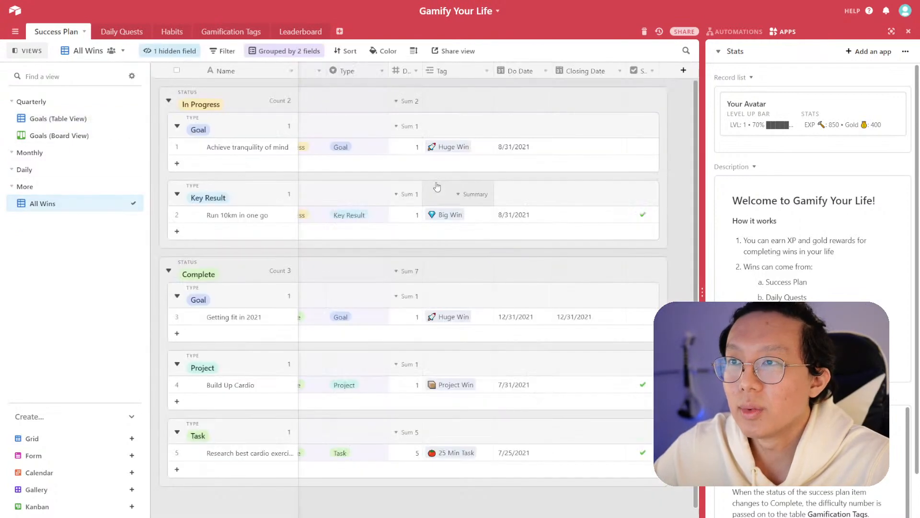
{"action": "scroll", "coordinate": [432, 273], "scroll_direction": "left", "scroll_amount": 1}
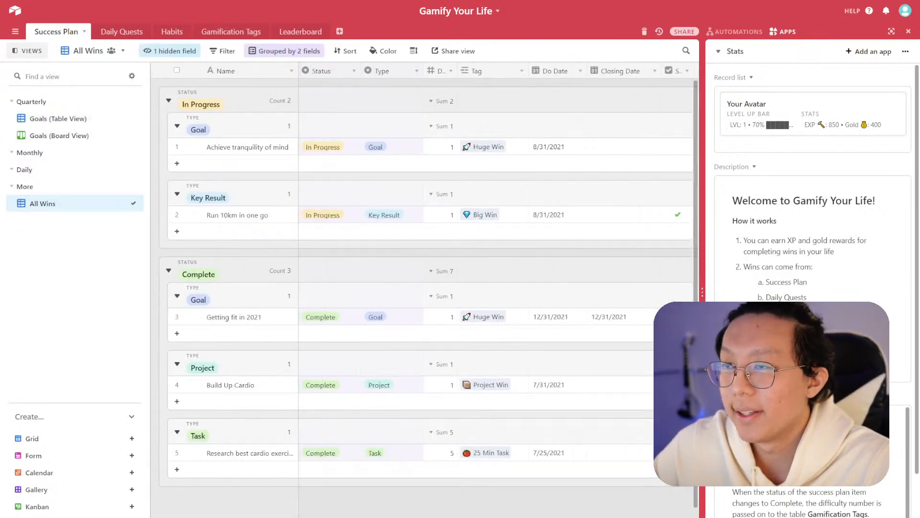
{"action": "scroll", "coordinate": [432, 274], "scroll_direction": "right", "scroll_amount": 3}
{"action": "left_click", "coordinate": [625, 71]}
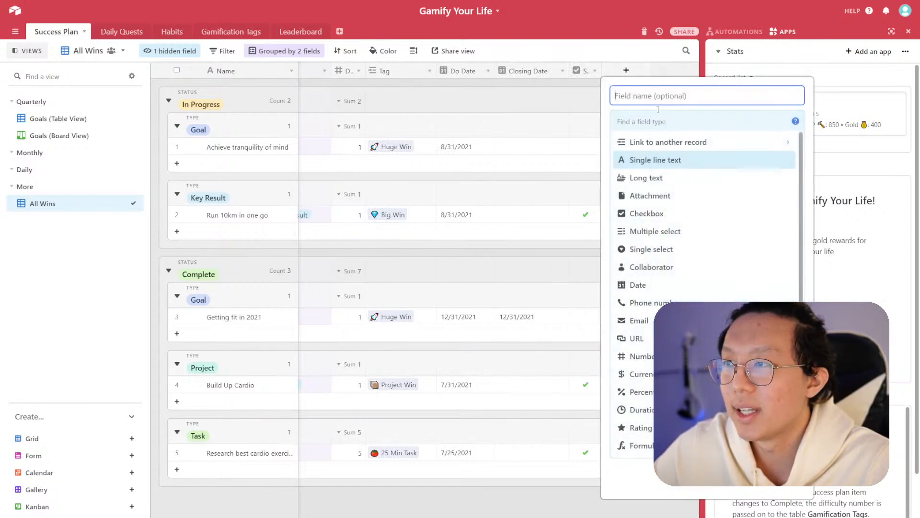
{"action": "scroll", "coordinate": [690, 291], "scroll_direction": "down", "scroll_amount": 4}
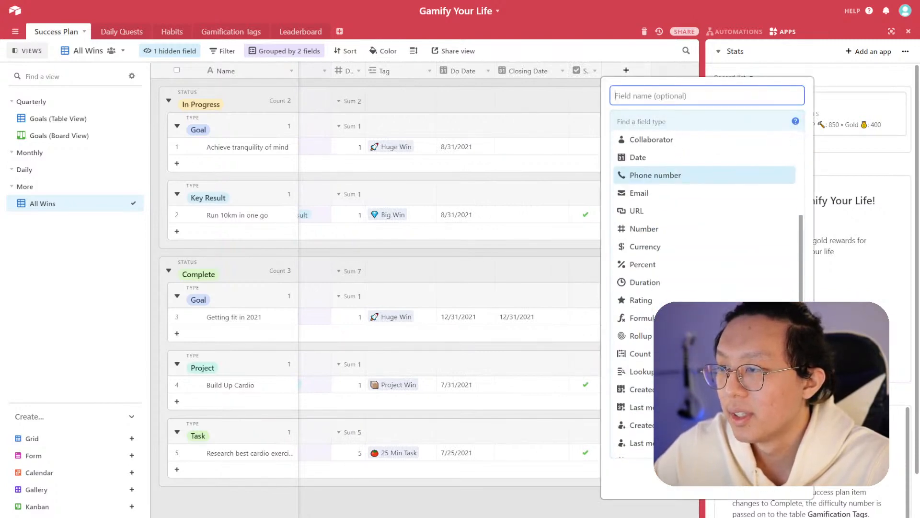
{"action": "scroll", "coordinate": [694, 295], "scroll_direction": "up", "scroll_amount": 4}
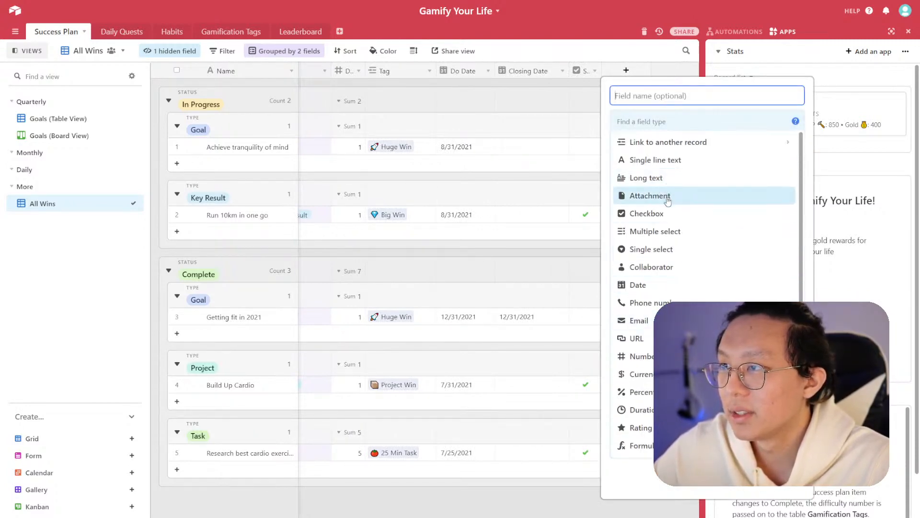
{"action": "left_click", "coordinate": [663, 250]}
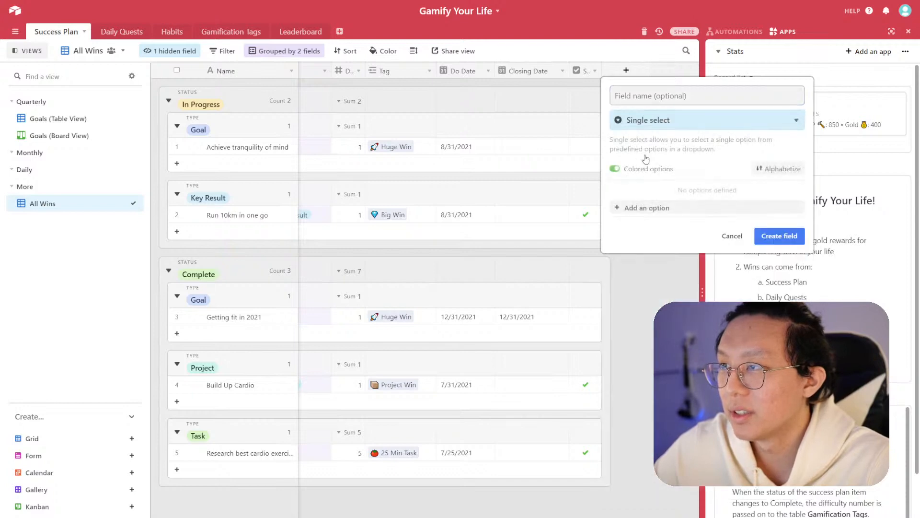
{"action": "left_click", "coordinate": [668, 97]}
{"action": "type", "text": "Impact"}
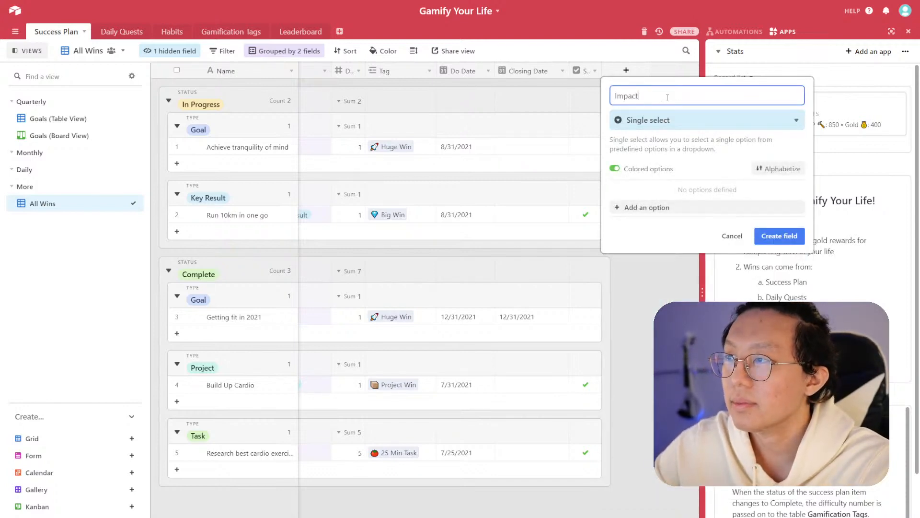
{"action": "left_click", "coordinate": [652, 210]}
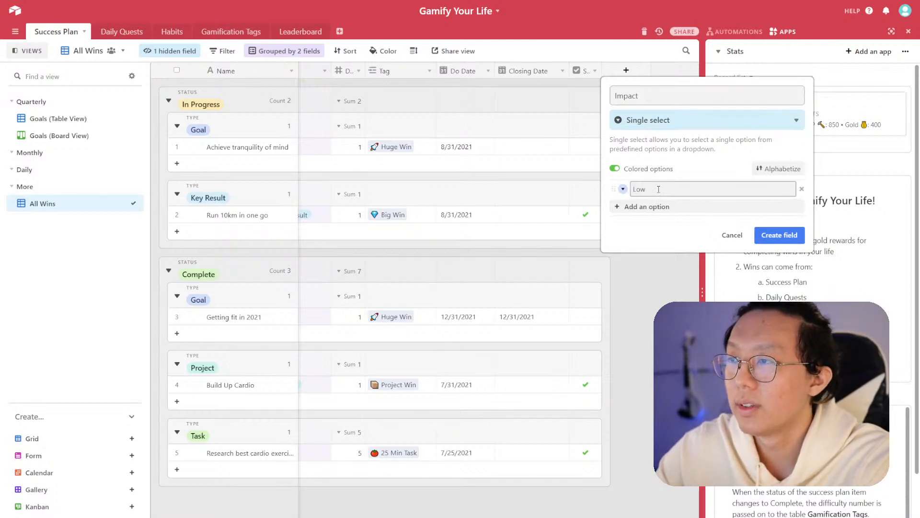
{"action": "left_click", "coordinate": [632, 205]}
{"action": "type", "text": "Medium"}
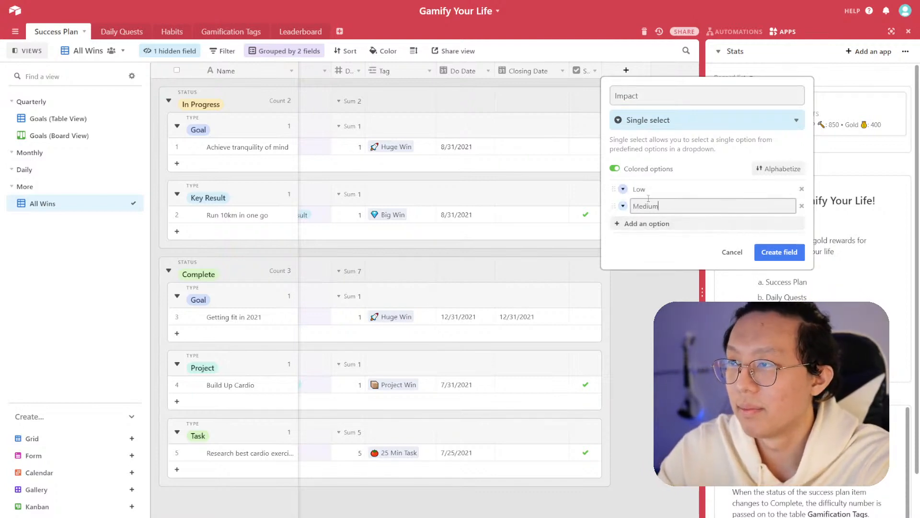
{"action": "key", "text": "Return"}
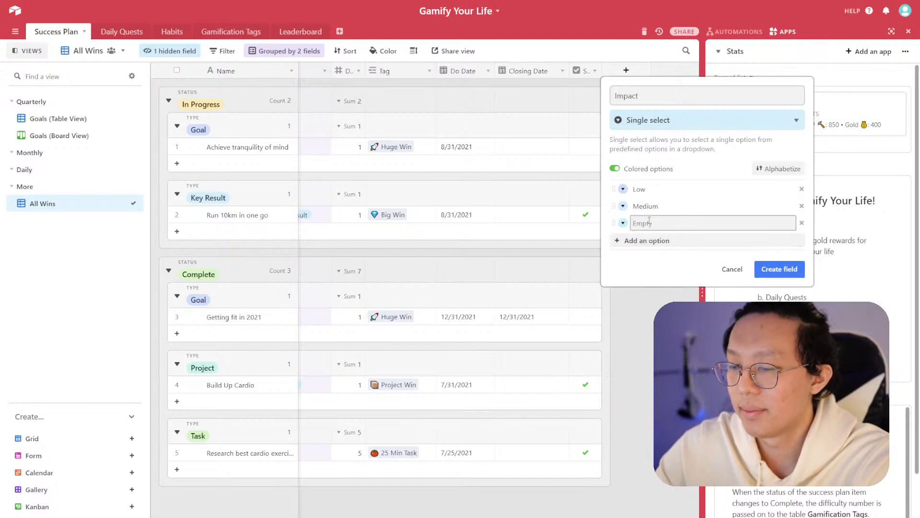
{"action": "type", "text": "High"}
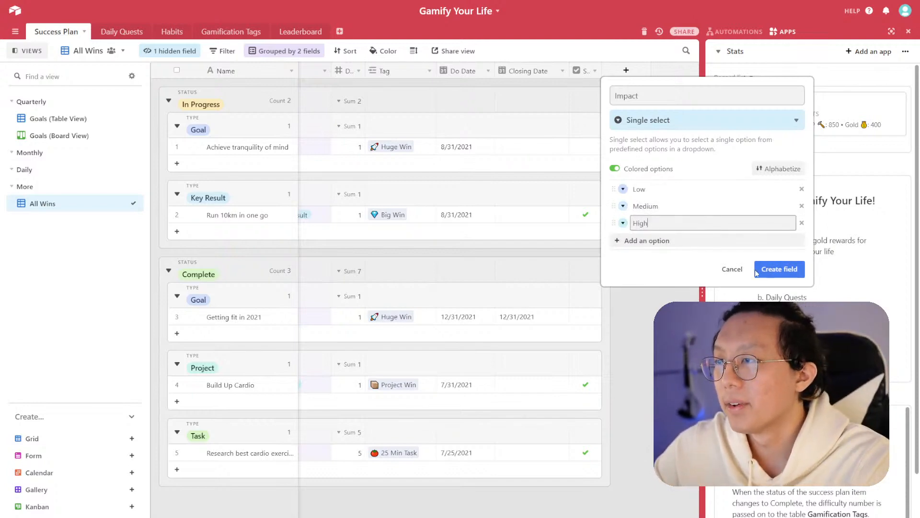
{"action": "left_click", "coordinate": [773, 268]}
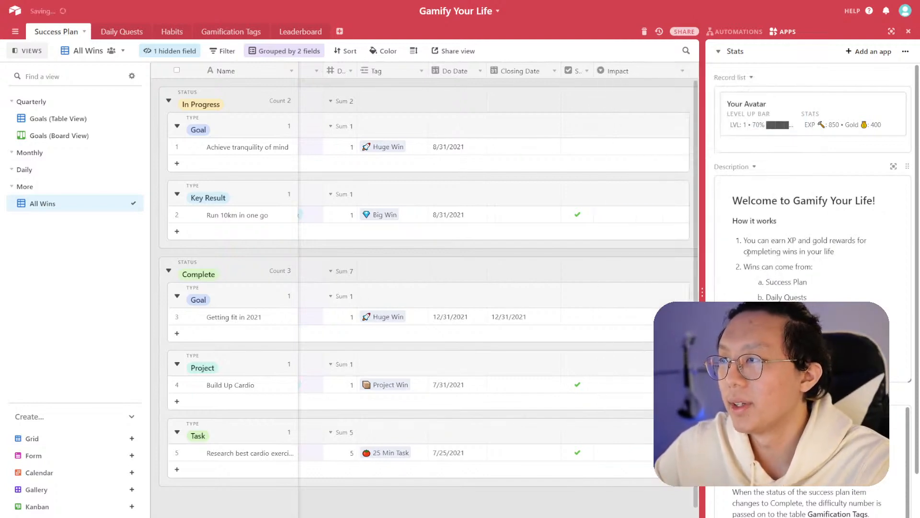
- Reorder the Impact field's options to High, Medium, Low and save the field
{"action": "left_click", "coordinate": [682, 71]}
{"action": "left_click", "coordinate": [663, 90]}
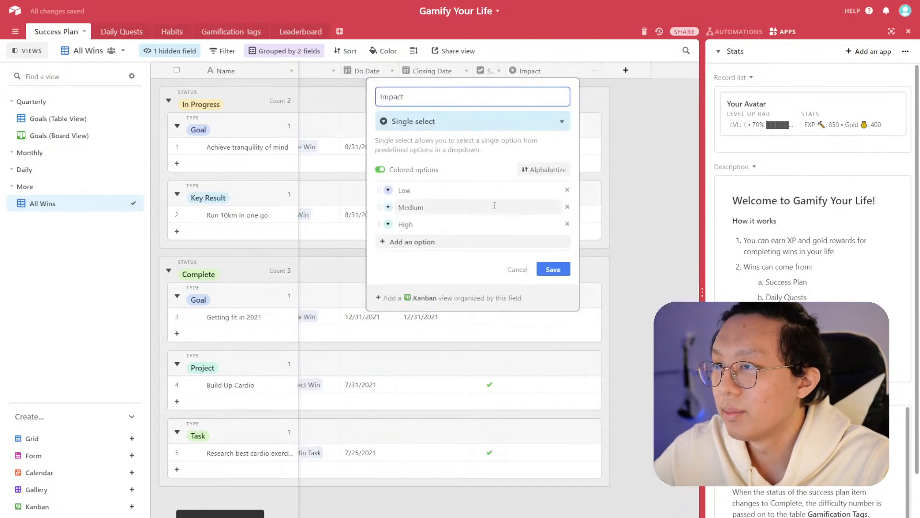
{"action": "mouse_move", "coordinate": [379, 224]}
{"action": "left_mouse_down"}
{"action": "mouse_move", "coordinate": [386, 190]}
{"action": "mouse_move", "coordinate": [383, 207]}
{"action": "left_mouse_up"}
{"action": "left_click", "coordinate": [621, 234]}
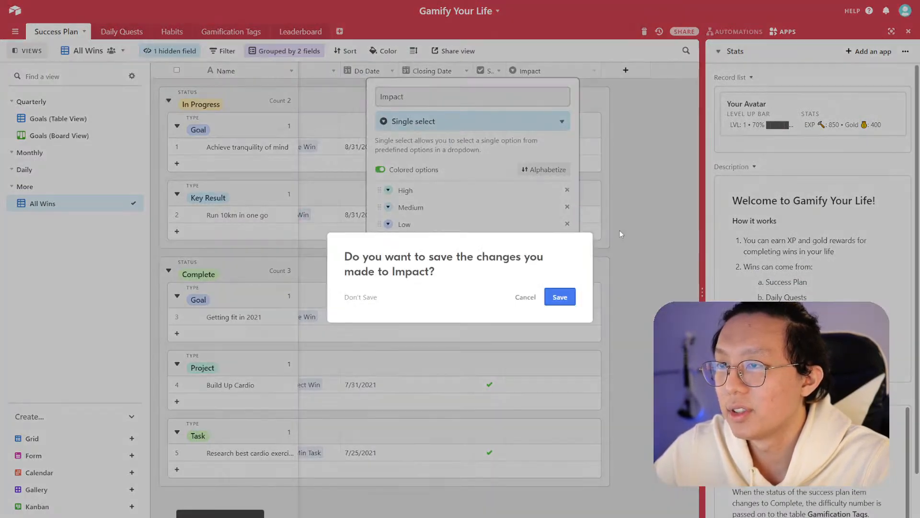
{"action": "left_click", "coordinate": [559, 297]}
- Move the Impact column next to Type and set Impact to High for the tranquility goal and Medium for Run 10km
{"action": "left_click_drag", "start_coordinate": [603, 71], "coordinate": [426, 70]}
{"action": "left_click", "coordinate": [455, 153]}
{"action": "left_click", "coordinate": [463, 152]}
{"action": "left_click", "coordinate": [440, 198]}
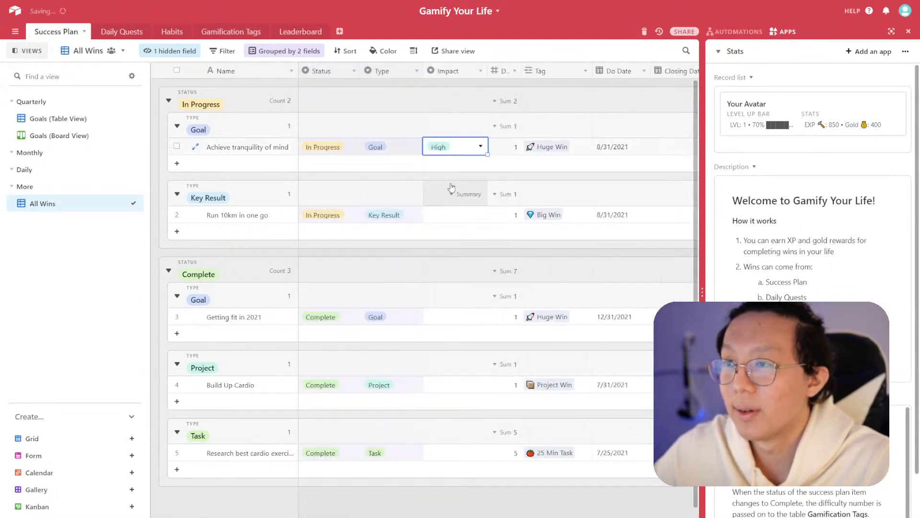
{"action": "left_click", "coordinate": [480, 218]}
{"action": "left_click", "coordinate": [479, 218]}
{"action": "left_click", "coordinate": [462, 284]}
- Set Impact to Medium for Getting fit in 2021, High for Build Up Cardio, and Medium for the cardio research task
{"action": "left_click", "coordinate": [473, 317]}
{"action": "left_click", "coordinate": [480, 316]}
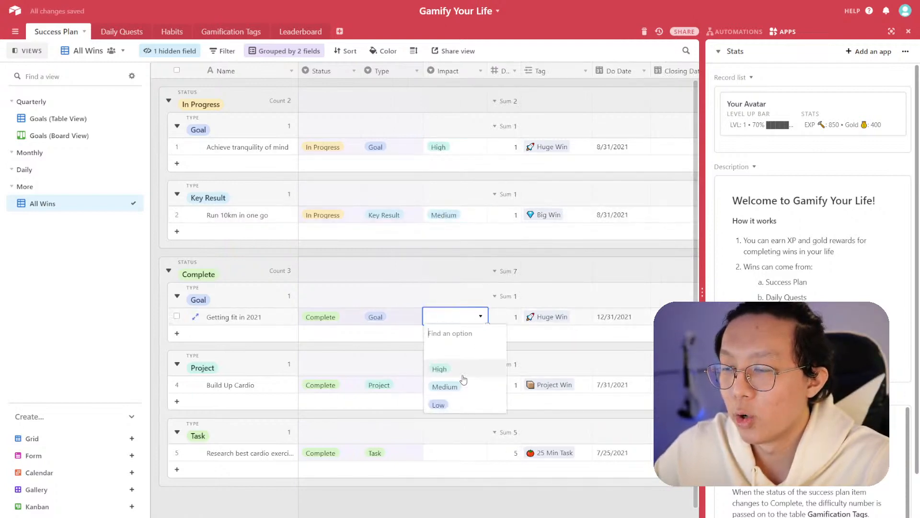
{"action": "left_click", "coordinate": [463, 386]}
{"action": "left_click", "coordinate": [479, 386]}
{"action": "left_click", "coordinate": [479, 385]}
{"action": "left_click", "coordinate": [438, 436]}
{"action": "left_click", "coordinate": [476, 460]}
{"action": "left_click", "coordinate": [477, 459]}
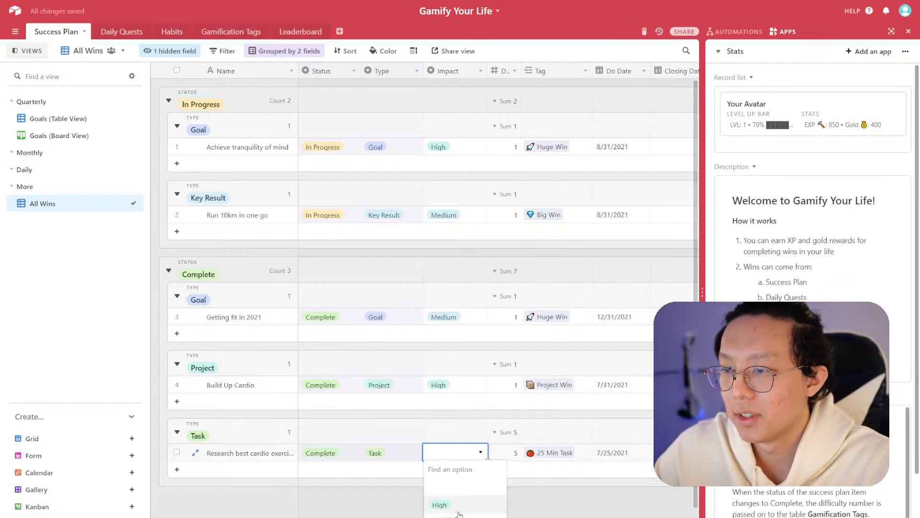
{"action": "left_click", "coordinate": [474, 513]}
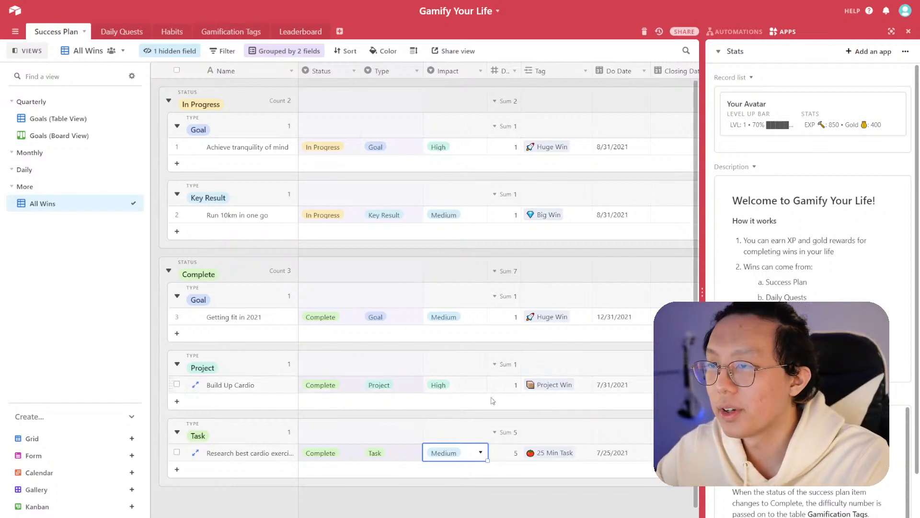
{"action": "left_click", "coordinate": [481, 452]}
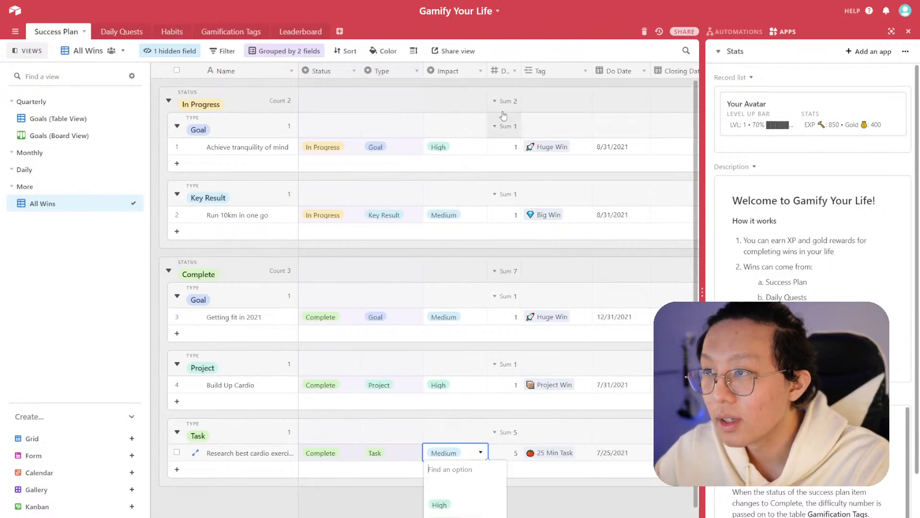
- Edit the Impact field and append a pasted emoji to the High option's name
{"action": "left_click", "coordinate": [481, 71]}
{"action": "left_click", "coordinate": [466, 88]}
{"action": "left_click", "coordinate": [487, 191]}
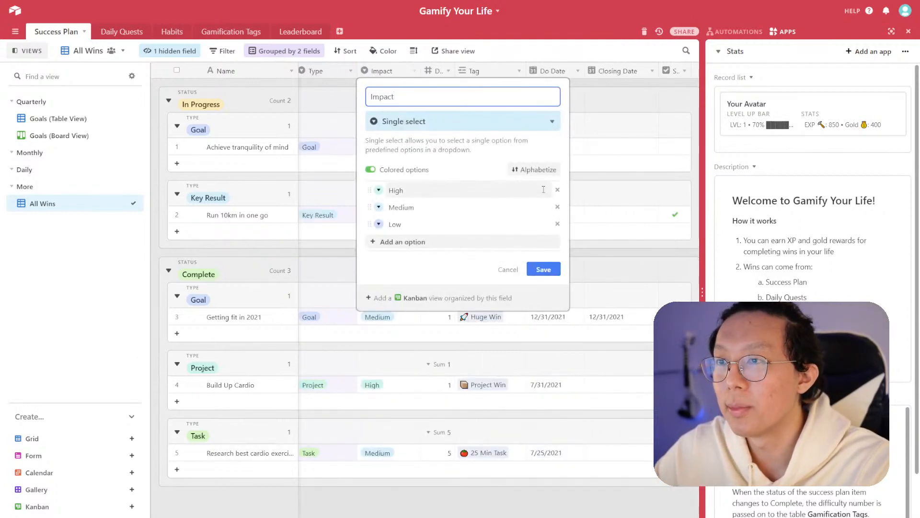
{"action": "type", "text": "👊"}
{"action": "left_click", "coordinate": [404, 193]}
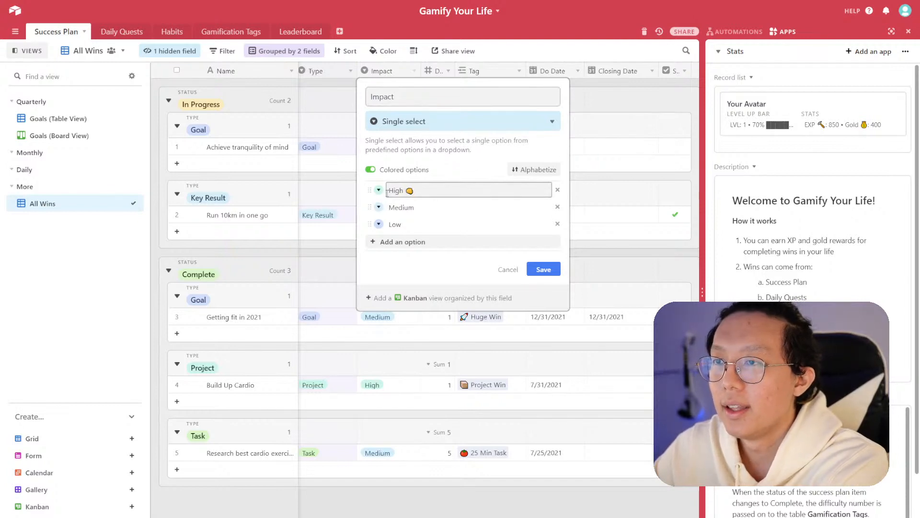
- Color the Impact options: High red-pink, Medium green, and Low gray
{"action": "left_click", "coordinate": [379, 191]}
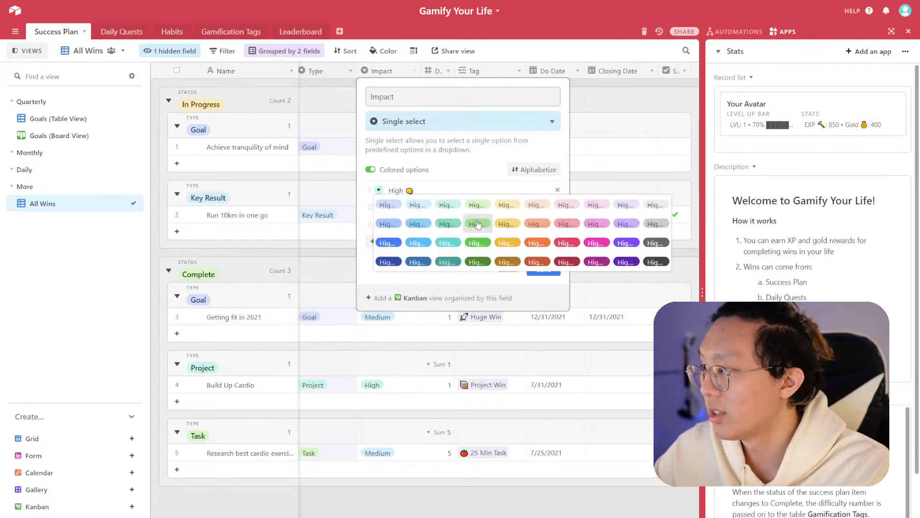
{"action": "left_click", "coordinate": [564, 243]}
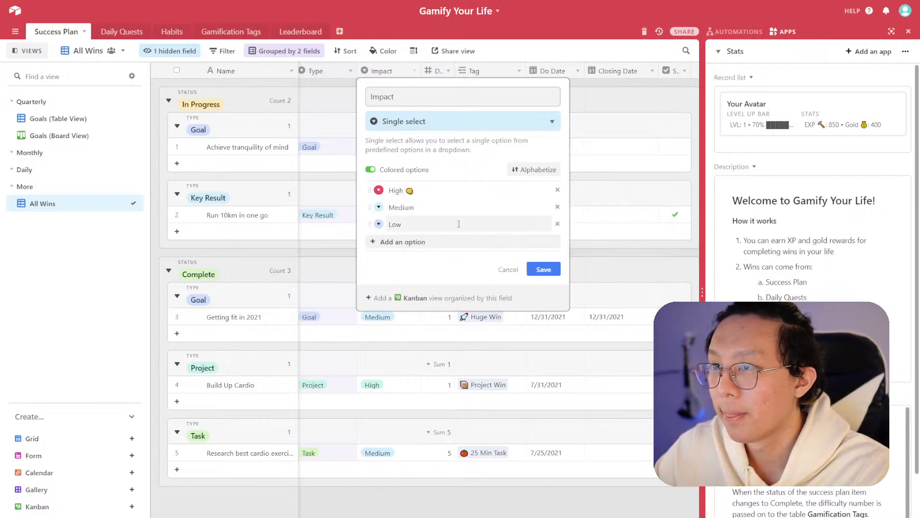
{"action": "left_click", "coordinate": [379, 207]}
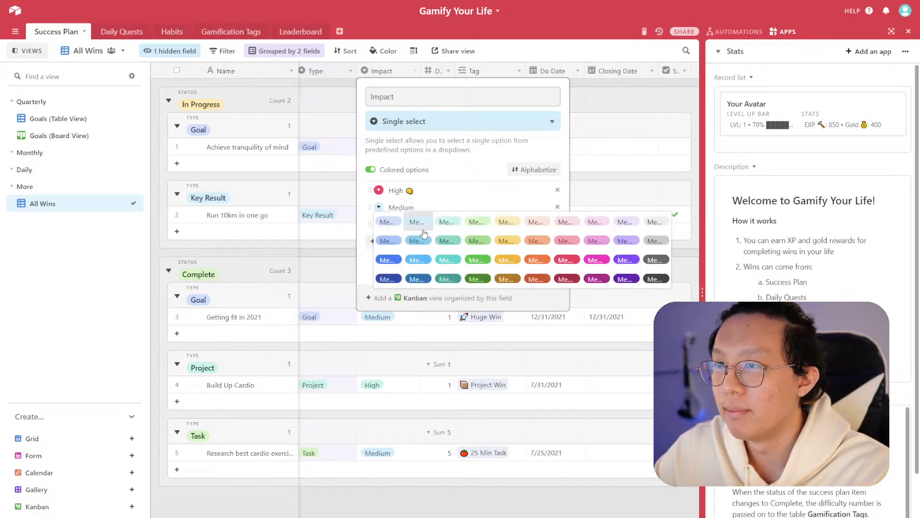
{"action": "left_click", "coordinate": [473, 246]}
{"action": "left_click", "coordinate": [379, 191]}
{"action": "left_click", "coordinate": [563, 226]}
{"action": "left_click", "coordinate": [379, 223]}
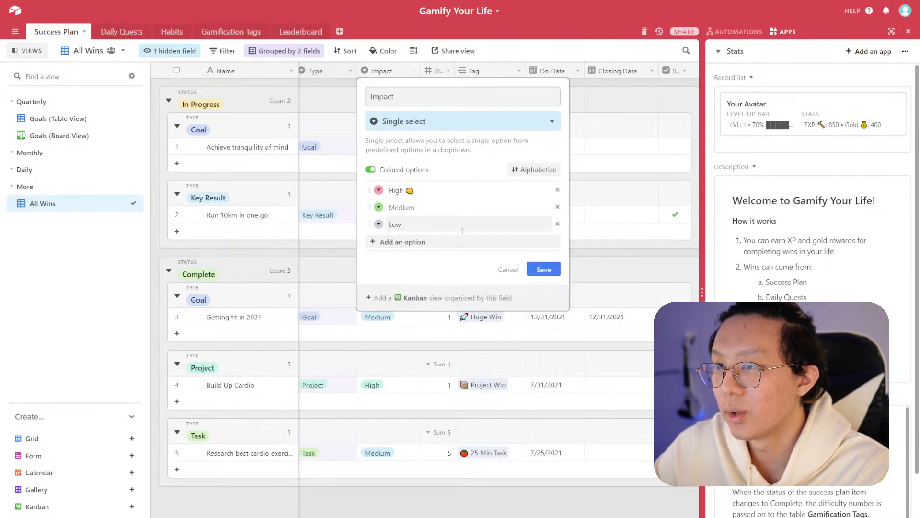
{"action": "left_click", "coordinate": [656, 258]}
- Append the same emoji to the Medium and Low option names and save the Impact field
{"action": "left_click", "coordinate": [422, 205]}
{"action": "left_click_drag", "start_coordinate": [422, 205], "coordinate": [388, 207]}
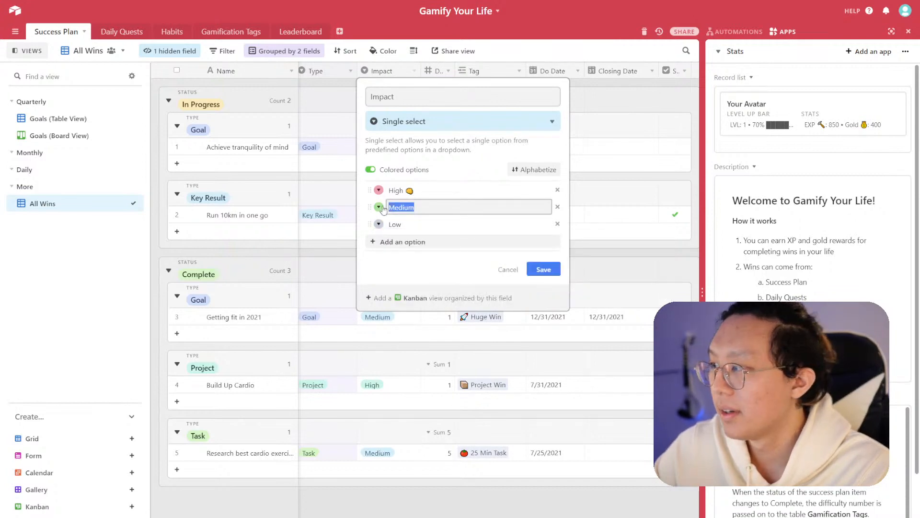
{"action": "type", "text": "👊"}
{"action": "key", "text": "ctrl+z"}
{"action": "left_click", "coordinate": [422, 207]}
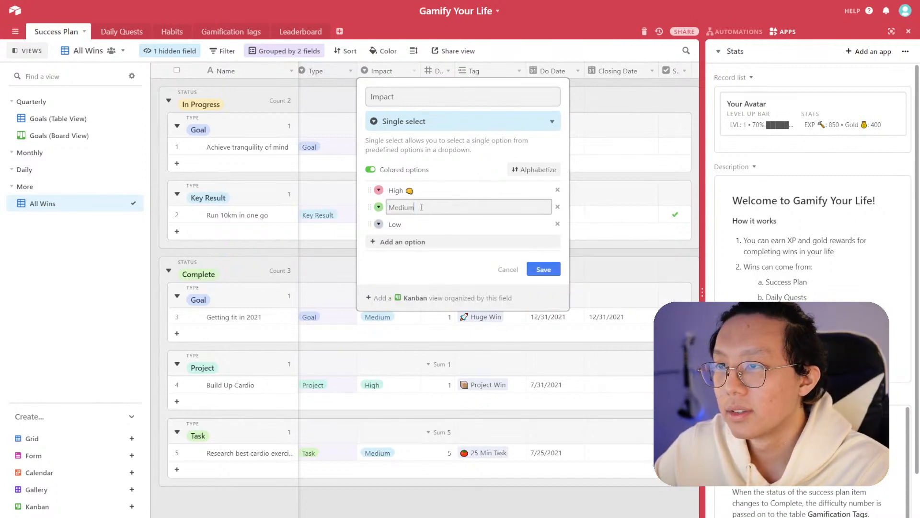
{"action": "left_click", "coordinate": [417, 224]}
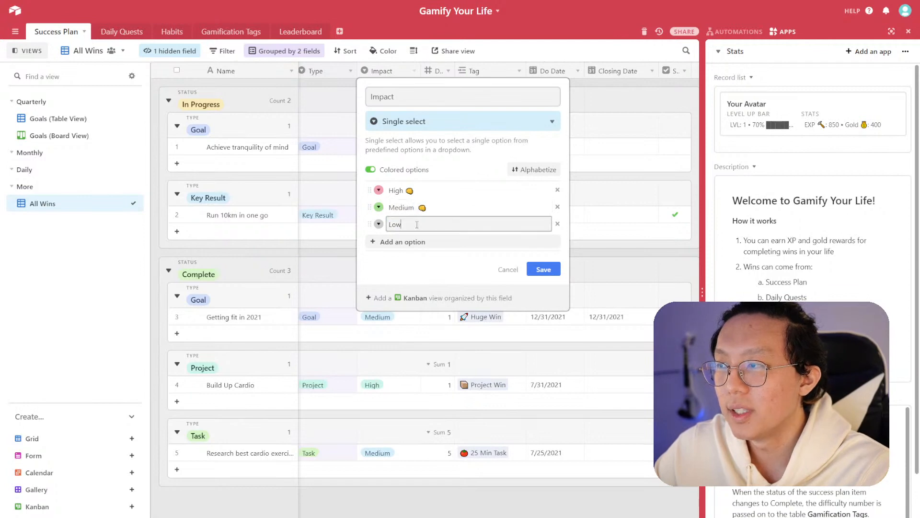
{"action": "left_click", "coordinate": [439, 210]}
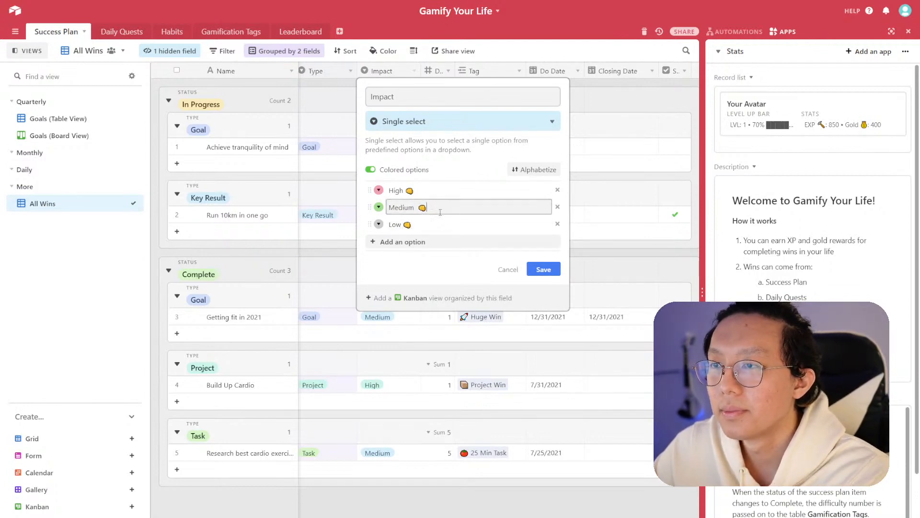
{"action": "left_click", "coordinate": [544, 270]}
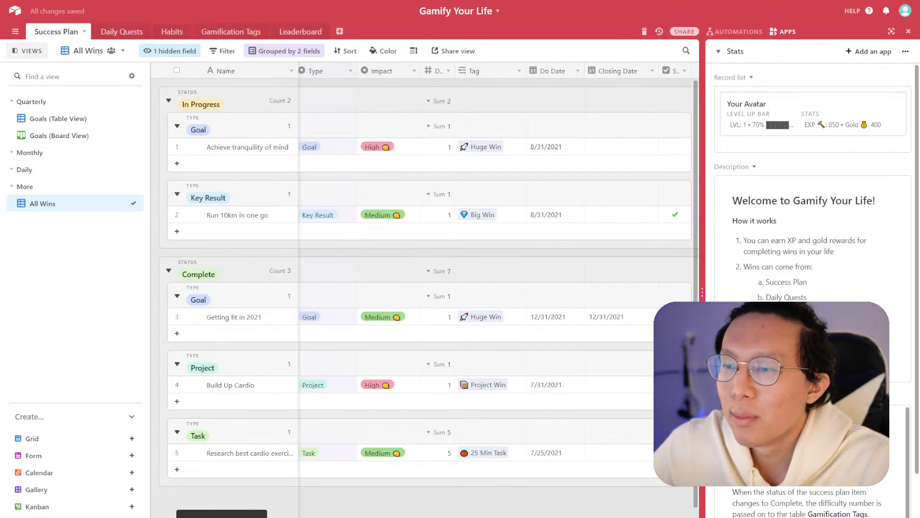
{"action": "scroll", "coordinate": [480, 278], "scroll_direction": "left", "scroll_amount": 2}
{"action": "scroll", "coordinate": [479, 278], "scroll_direction": "right", "scroll_amount": 3}
{"action": "scroll", "coordinate": [480, 278], "scroll_direction": "left", "scroll_amount": 3}
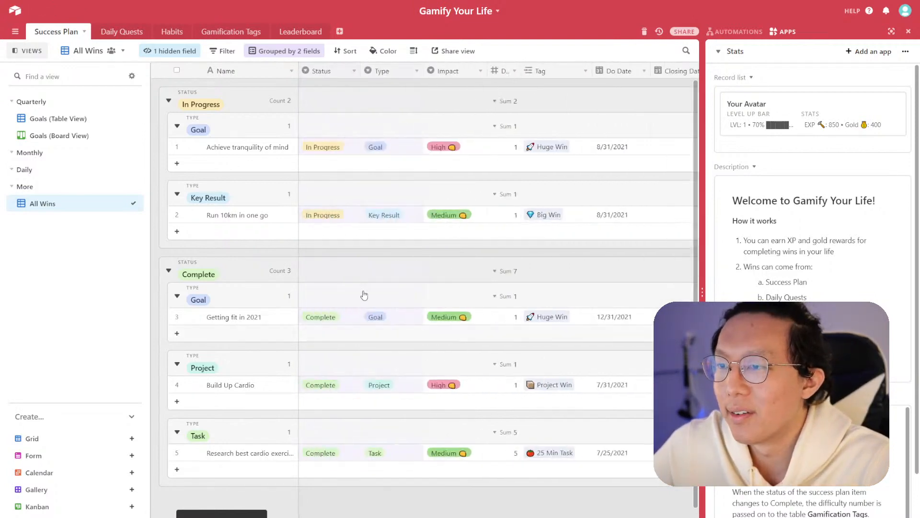
- In Goals (Table View), unhide the Impact field and move its column next to Status
{"action": "left_click", "coordinate": [74, 119]}
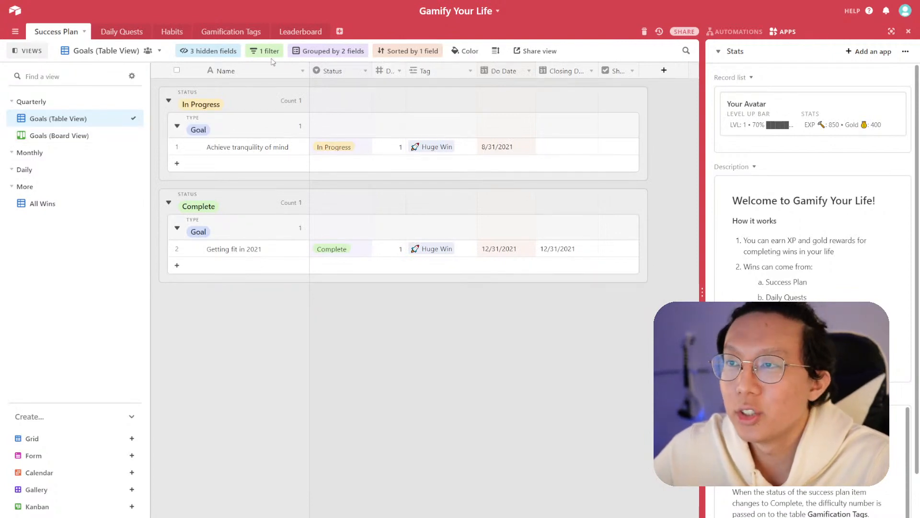
{"action": "left_click", "coordinate": [232, 51]}
{"action": "left_click", "coordinate": [190, 203]}
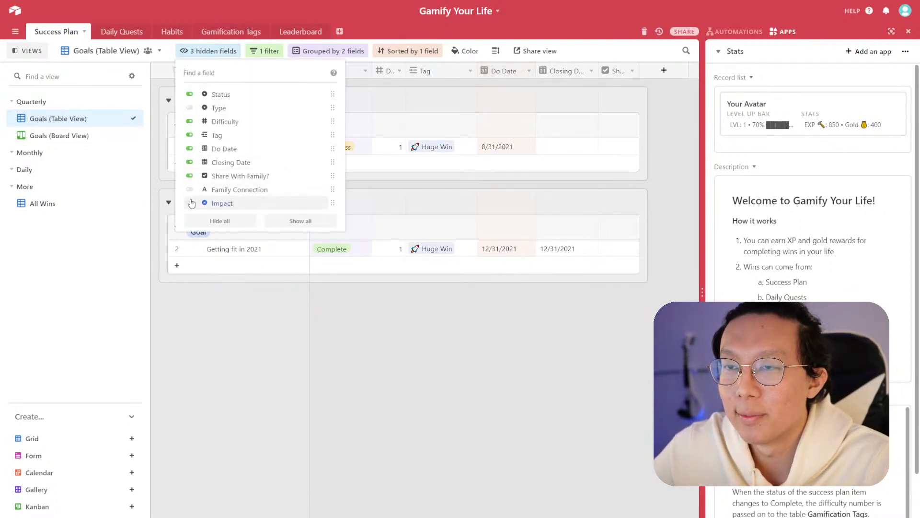
{"action": "left_click", "coordinate": [528, 288]}
{"action": "left_click_drag", "start_coordinate": [659, 71], "coordinate": [372, 76]}
{"action": "left_click_drag", "start_coordinate": [476, 71], "coordinate": [435, 72]}
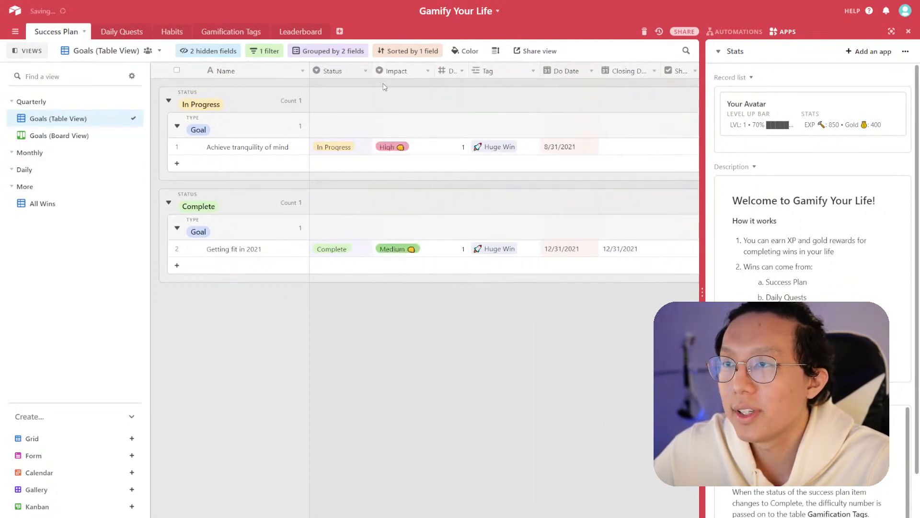
- In Goals (Board View), show Impact on the cards and move it to the top of the card fields
{"action": "left_click", "coordinate": [85, 137]}
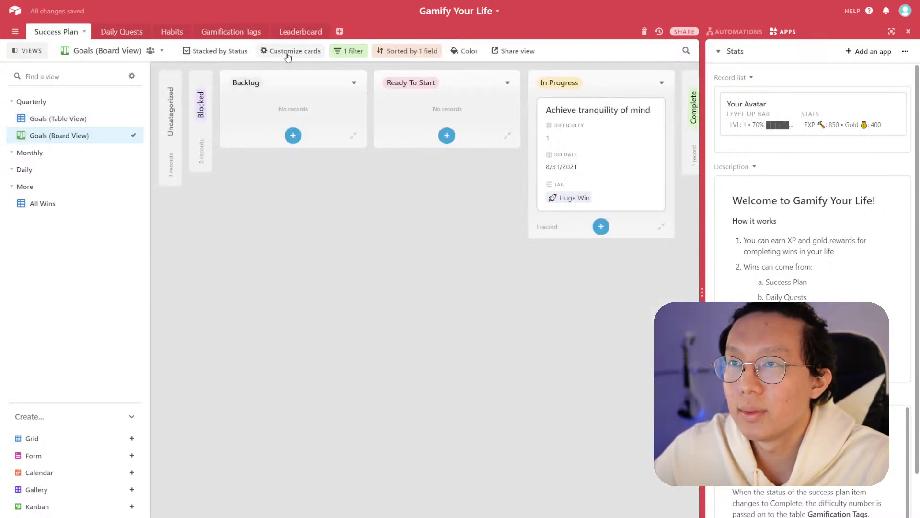
{"action": "left_click", "coordinate": [287, 51]}
{"action": "left_click", "coordinate": [271, 202]}
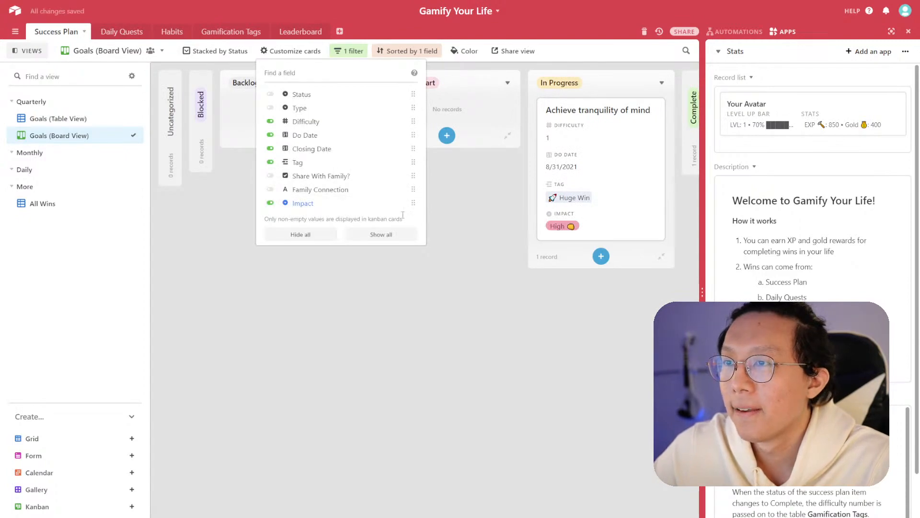
{"action": "left_click_drag", "start_coordinate": [412, 203], "coordinate": [414, 121]}
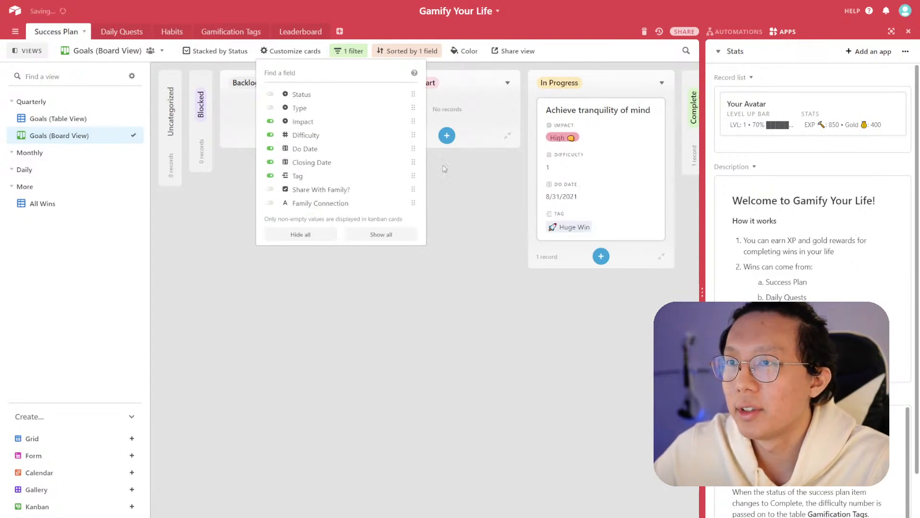
{"action": "left_click", "coordinate": [501, 261]}
- Review the board and the All Wins view with the Impact values
{"action": "left_click_drag", "start_coordinate": [566, 517], "coordinate": [682, 517]}
{"action": "left_click_drag", "start_coordinate": [682, 517], "coordinate": [564, 517]}
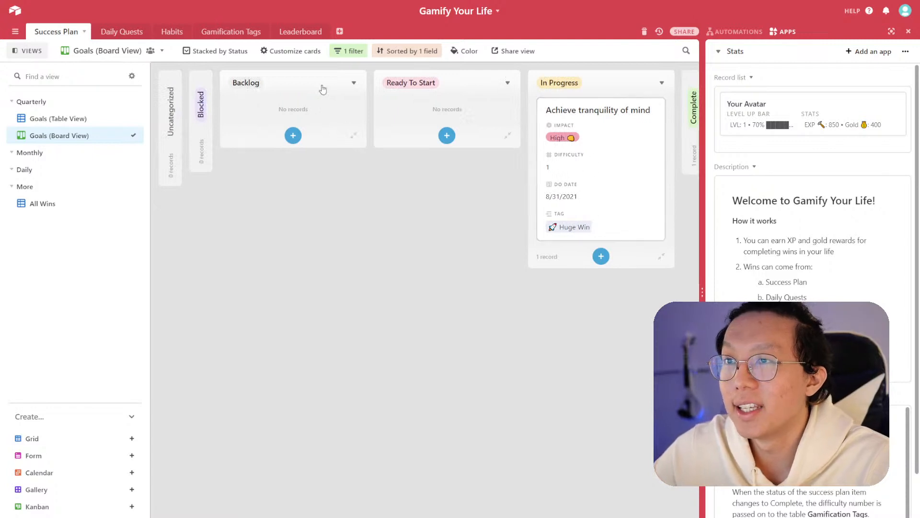
{"action": "left_click", "coordinate": [100, 125]}
{"action": "left_click", "coordinate": [62, 205]}
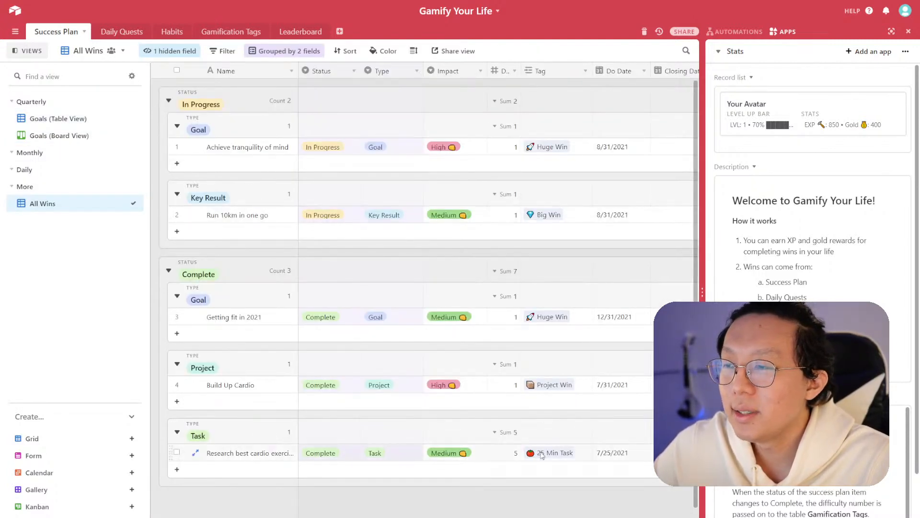
{"action": "scroll", "coordinate": [497, 287], "scroll_direction": "right", "scroll_amount": 3}
{"action": "scroll", "coordinate": [497, 288], "scroll_direction": "left", "scroll_amount": 3}
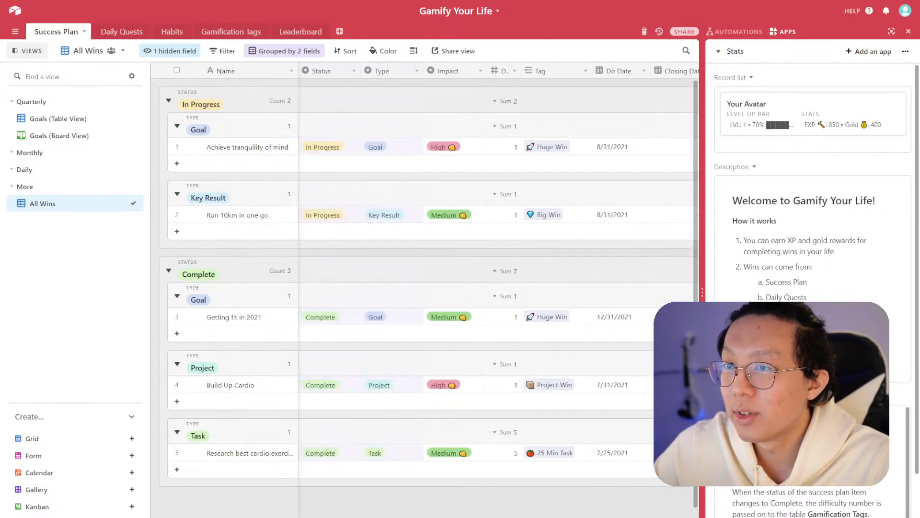
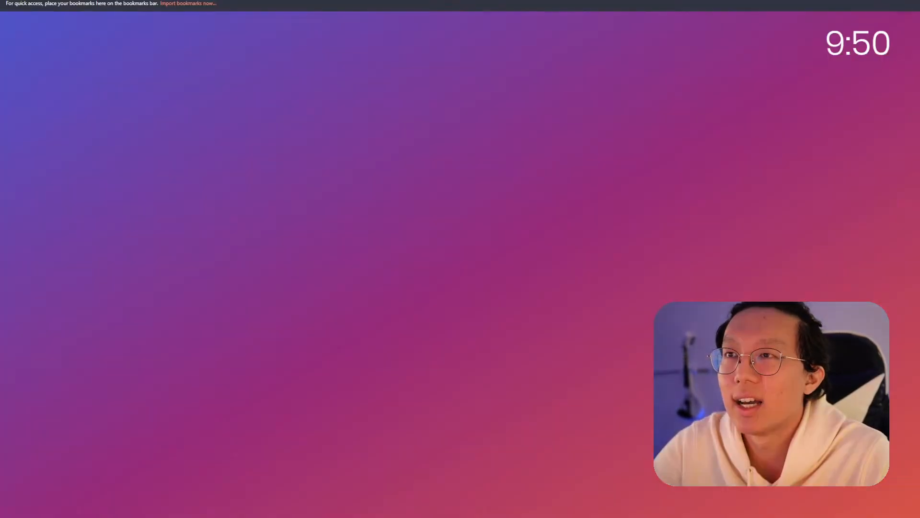
- Search the web for "self relations in airtable"
{"action": "type", "text": "self relations in airtable"}
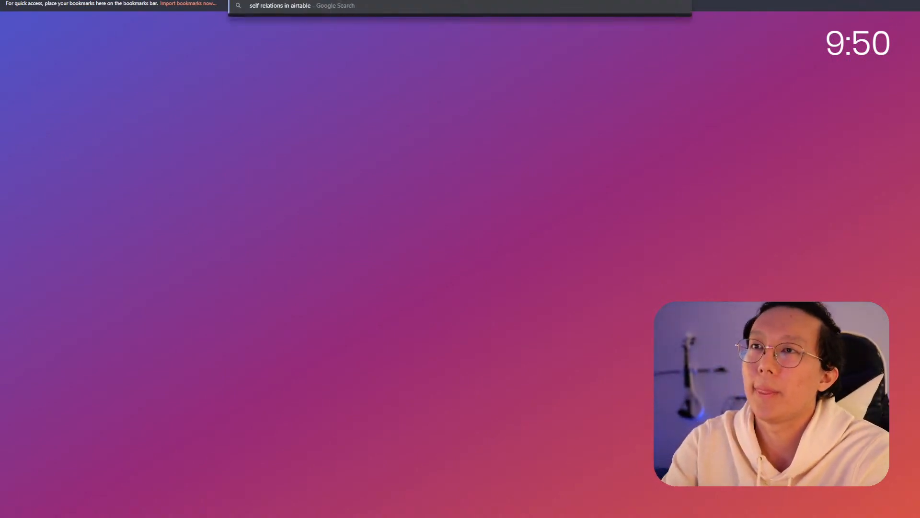
{"action": "key", "text": "Return"}
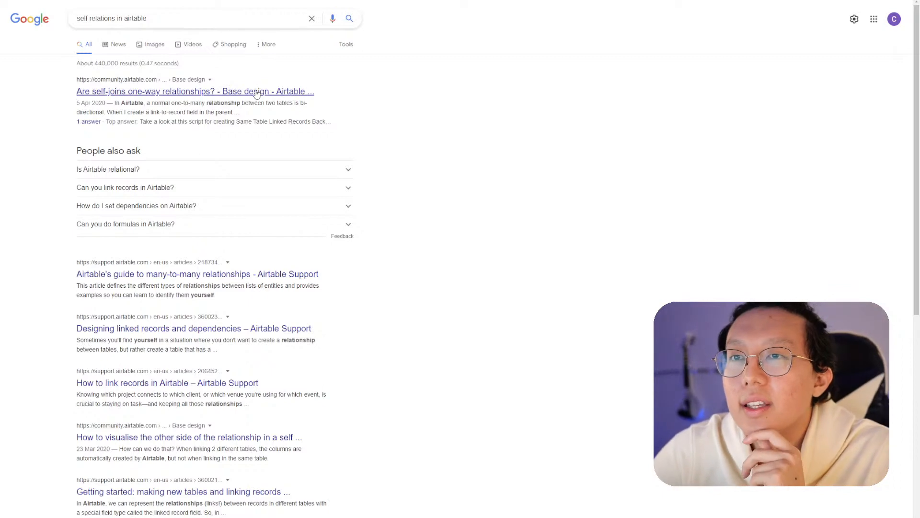
- Open the Airtable Community thread on self-join one-way relationships and read through its answers
{"action": "left_click", "coordinate": [325, 91]}
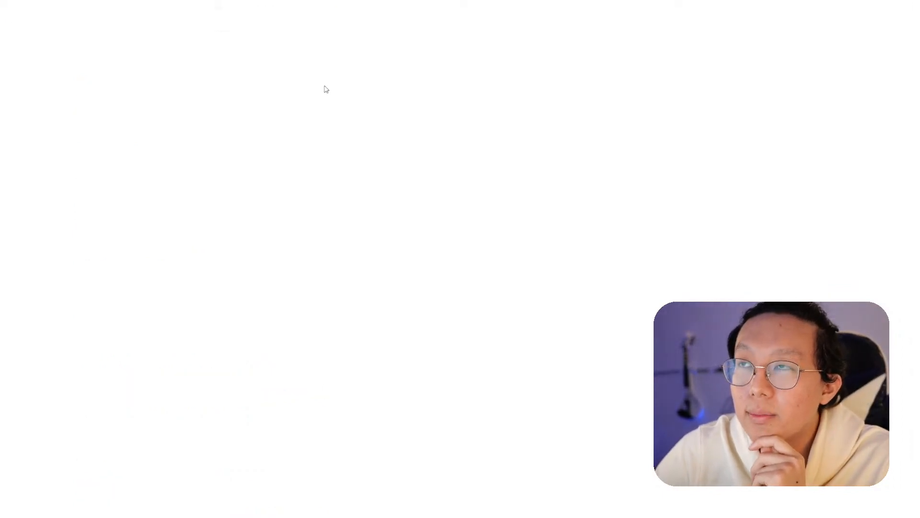
{"action": "left_click_drag", "start_coordinate": [329, 120], "coordinate": [473, 155]}
{"action": "left_click", "coordinate": [372, 159]}
{"action": "left_click", "coordinate": [398, 162]}
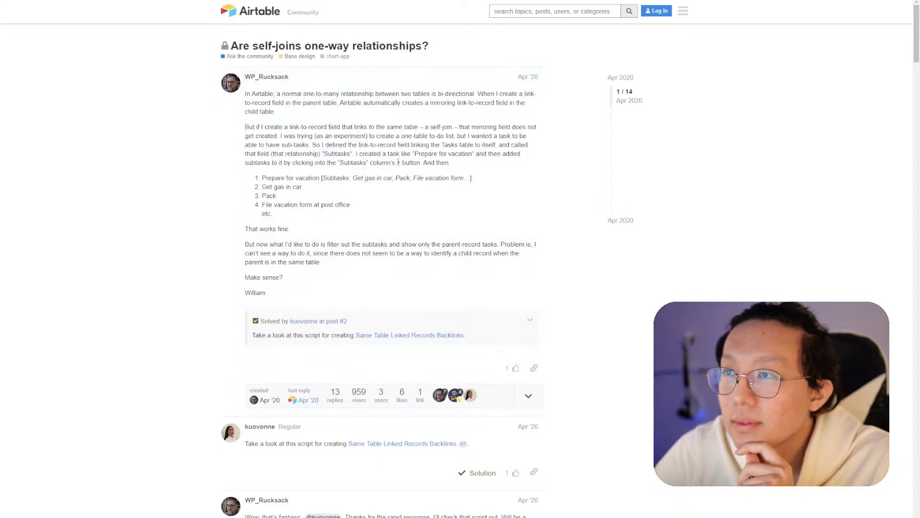
{"action": "scroll", "coordinate": [387, 181], "scroll_direction": "down", "scroll_amount": 2}
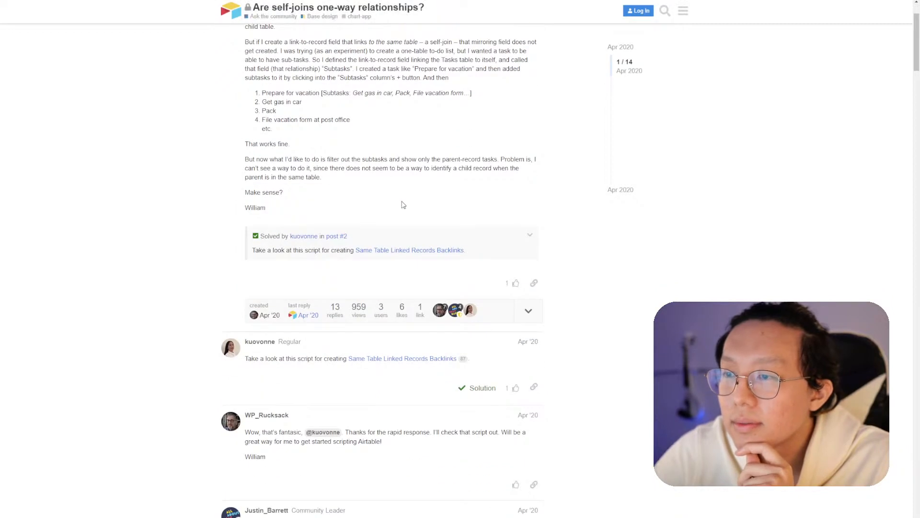
{"action": "scroll", "coordinate": [396, 189], "scroll_direction": "down", "scroll_amount": 2}
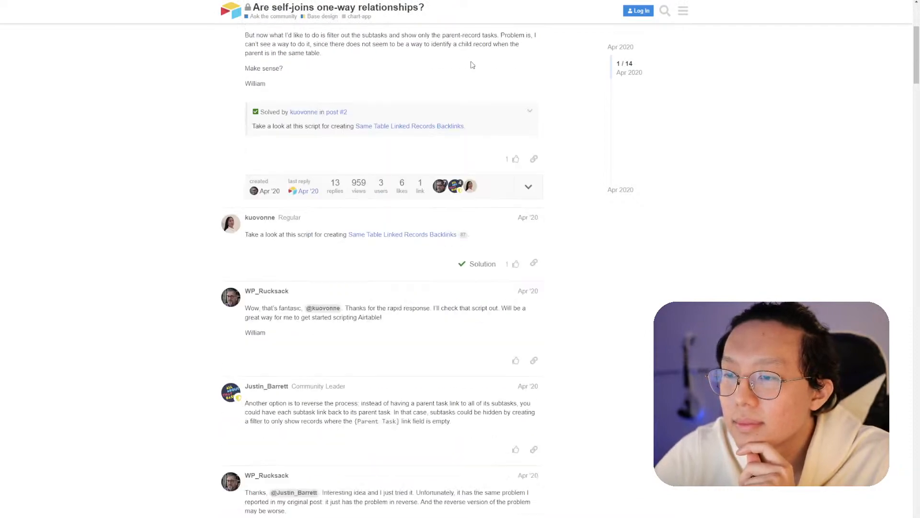
{"action": "scroll", "coordinate": [473, 65], "scroll_direction": "down", "scroll_amount": 5}
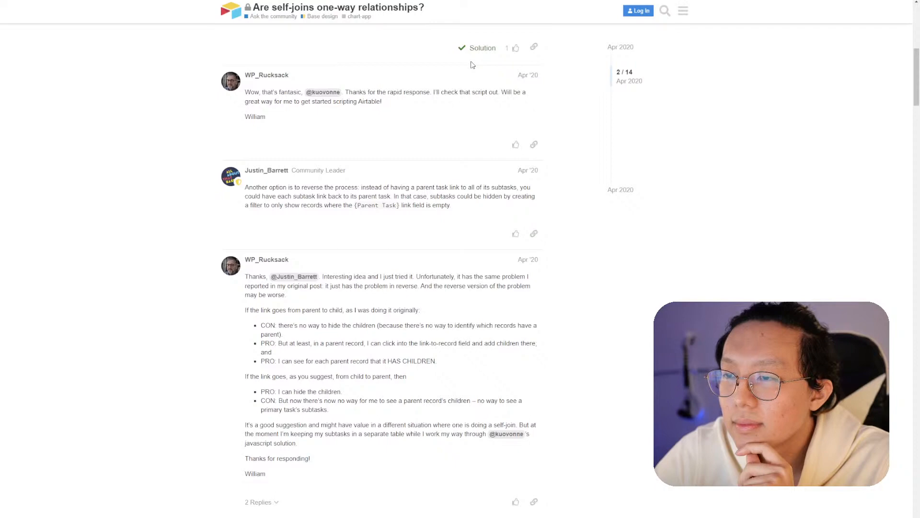
{"action": "scroll", "coordinate": [472, 64], "scroll_direction": "down", "scroll_amount": 3}
{"action": "scroll", "coordinate": [473, 65], "scroll_direction": "down", "scroll_amount": 6}
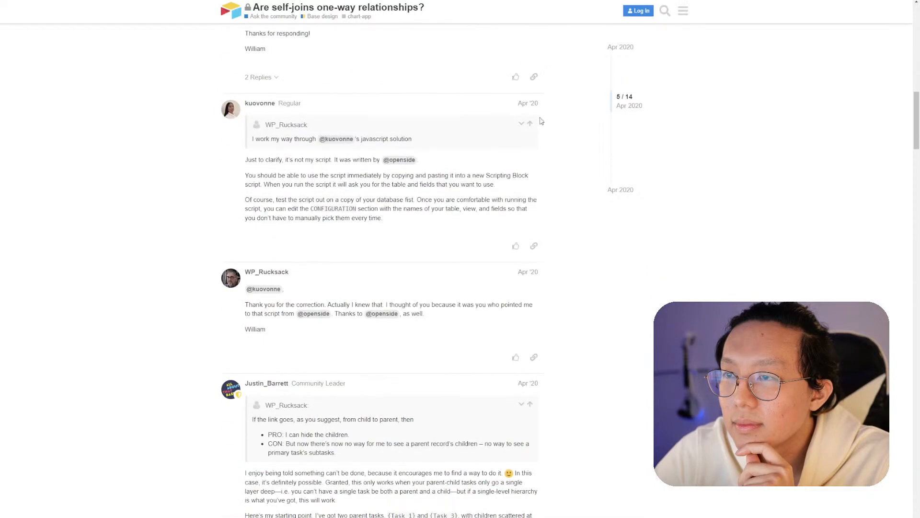
{"action": "scroll", "coordinate": [554, 124], "scroll_direction": "down", "scroll_amount": 4}
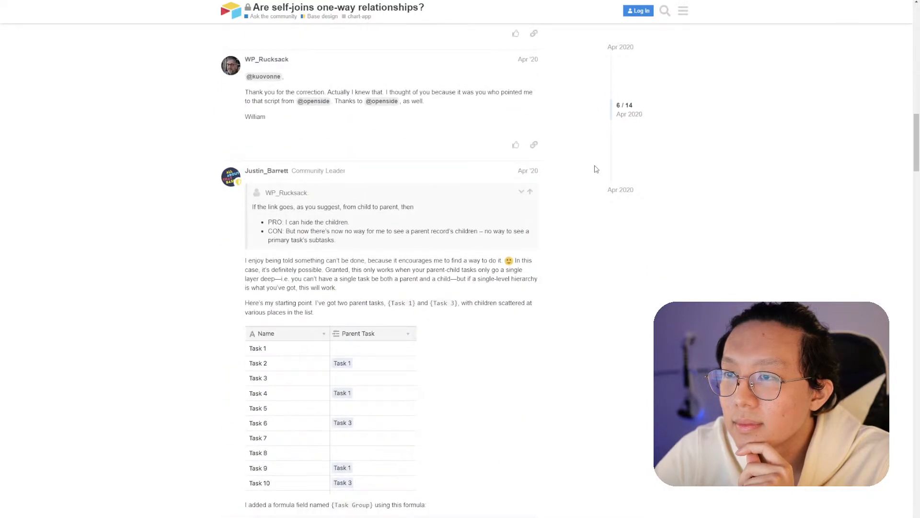
{"action": "scroll", "coordinate": [597, 168], "scroll_direction": "down", "scroll_amount": 4}
{"action": "scroll", "coordinate": [595, 169], "scroll_direction": "down", "scroll_amount": 7}
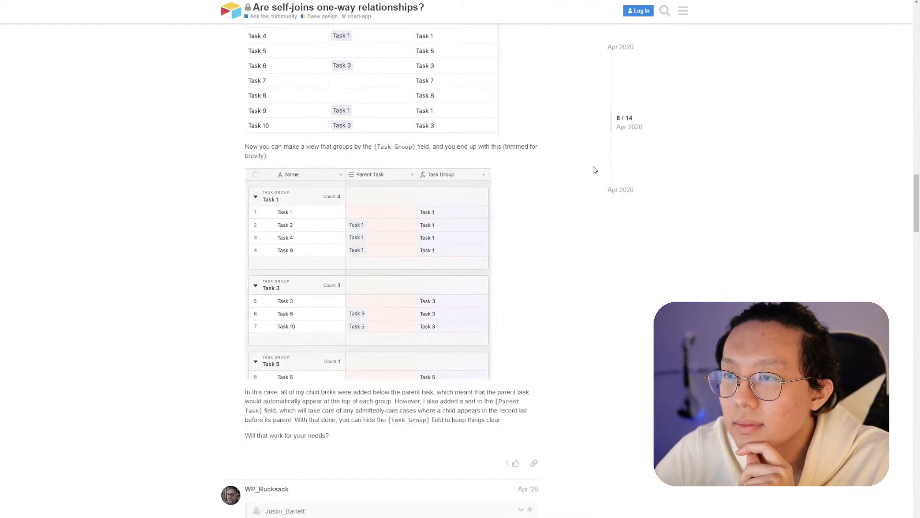
{"action": "scroll", "coordinate": [595, 170], "scroll_direction": "down", "scroll_amount": 13}
{"action": "scroll", "coordinate": [595, 170], "scroll_direction": "down", "scroll_amount": 7}
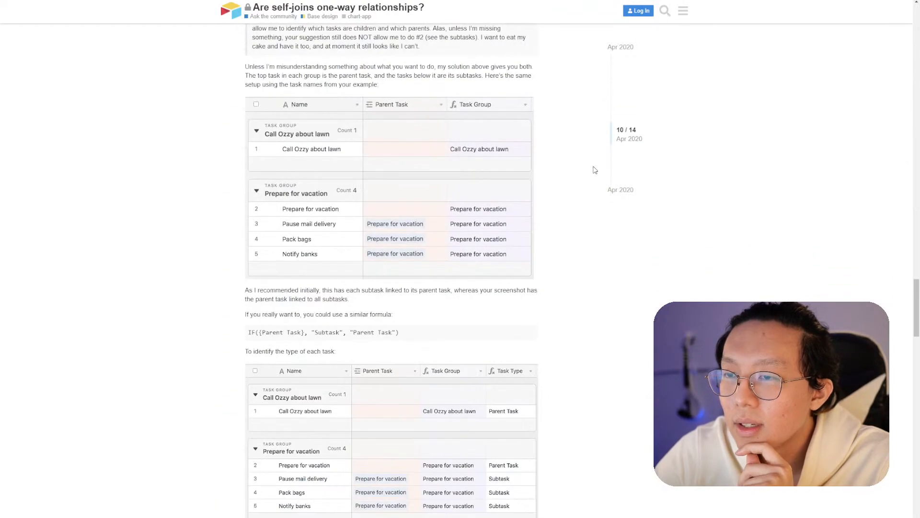
{"action": "scroll", "coordinate": [595, 170], "scroll_direction": "down", "scroll_amount": 9}
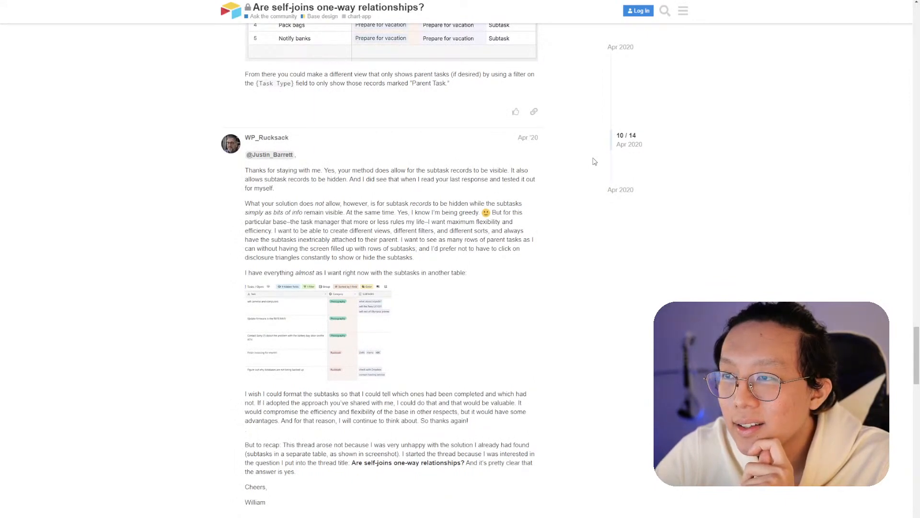
{"action": "scroll", "coordinate": [595, 161], "scroll_direction": "down", "scroll_amount": 20}
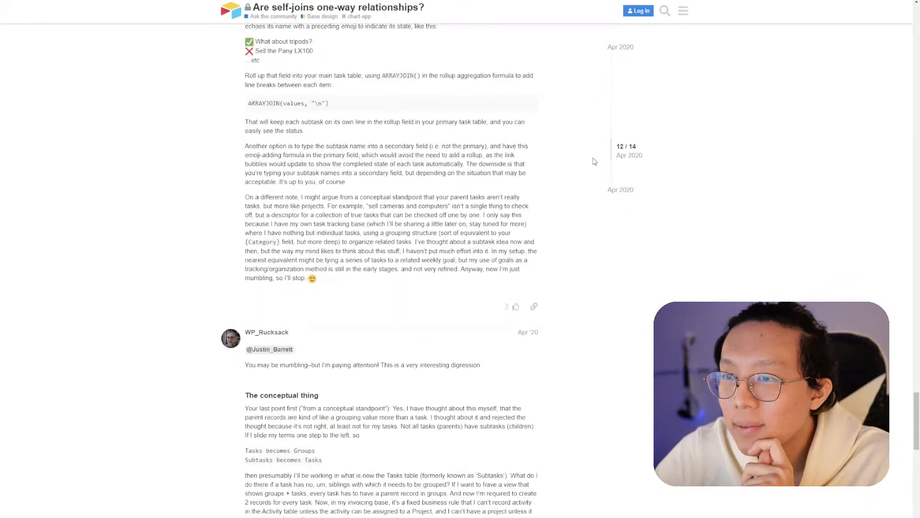
{"action": "scroll", "coordinate": [594, 161], "scroll_direction": "down", "scroll_amount": 8}
{"action": "scroll", "coordinate": [594, 162], "scroll_direction": "up", "scroll_amount": 4}
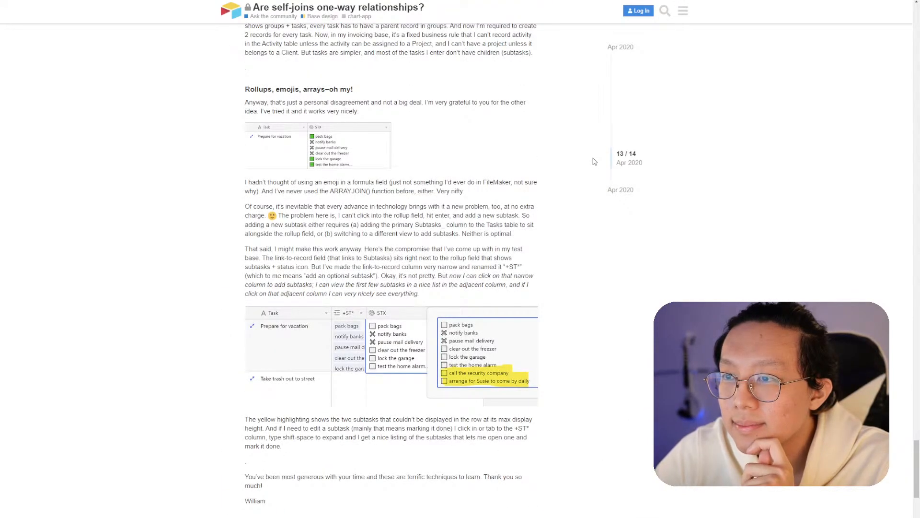
{"action": "scroll", "coordinate": [595, 161], "scroll_direction": "down", "scroll_amount": 7}
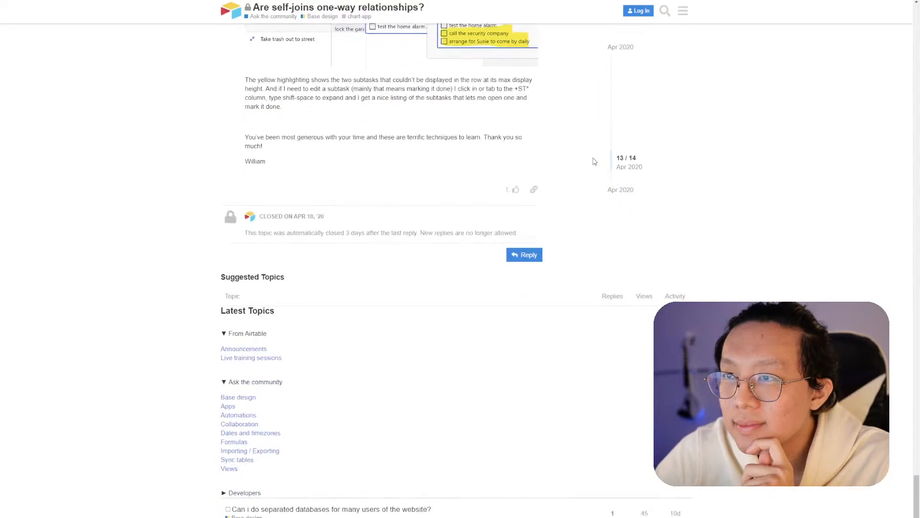
{"action": "scroll", "coordinate": [595, 162], "scroll_direction": "up", "scroll_amount": 4}
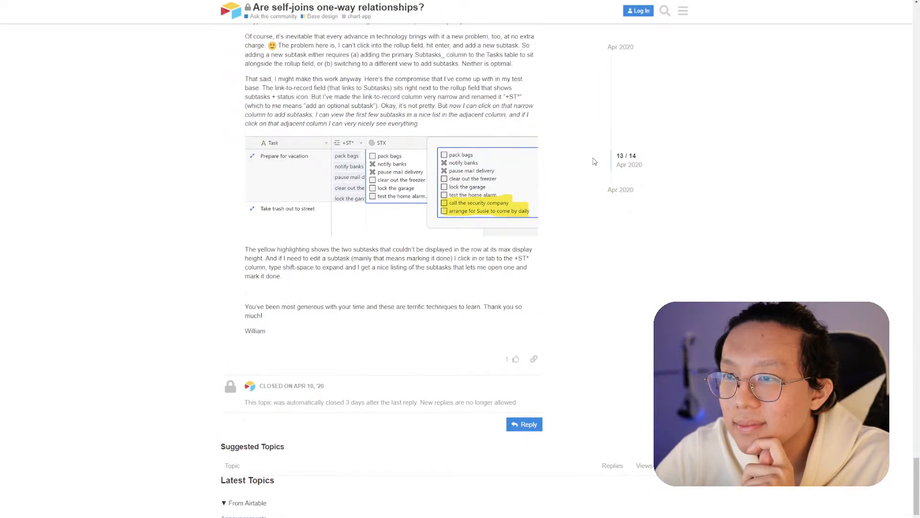
{"action": "scroll", "coordinate": [594, 161], "scroll_direction": "up", "scroll_amount": 15}
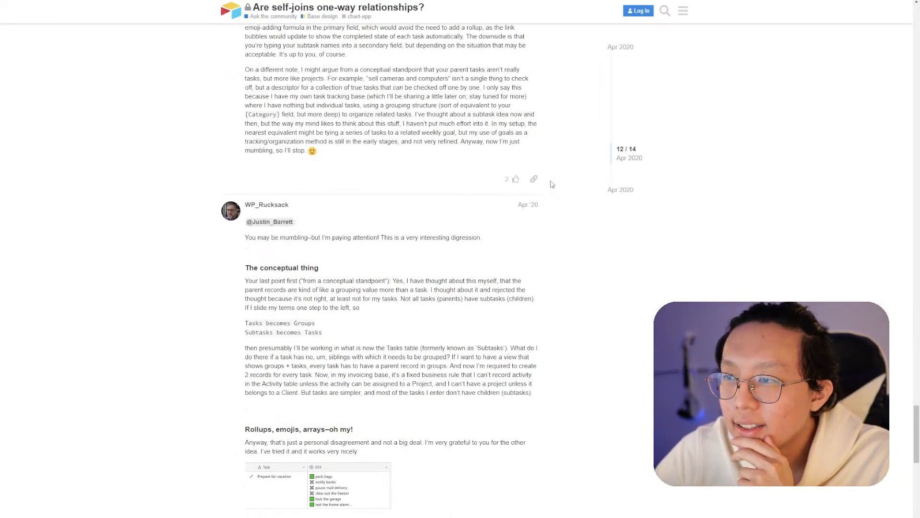
- Switch to the other tab and read the Same Table Linked Records Backlinks script page
{"action": "key", "text": "ctrl+Tab"}
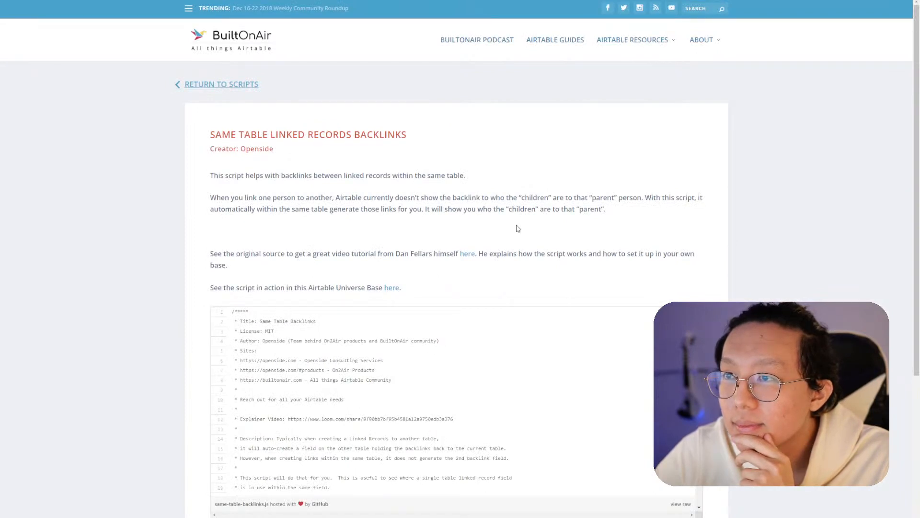
{"action": "scroll", "coordinate": [517, 229], "scroll_direction": "down", "scroll_amount": 1}
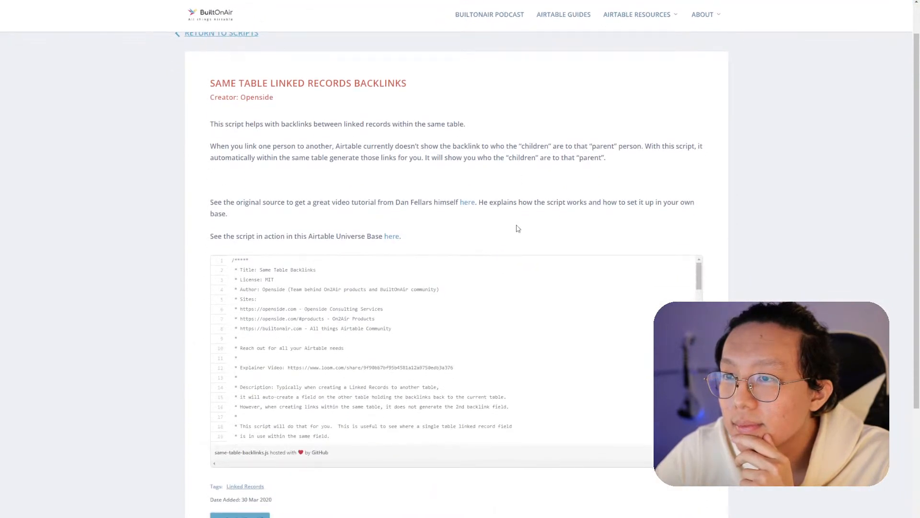
{"action": "scroll", "coordinate": [492, 281], "scroll_direction": "down", "scroll_amount": 12}
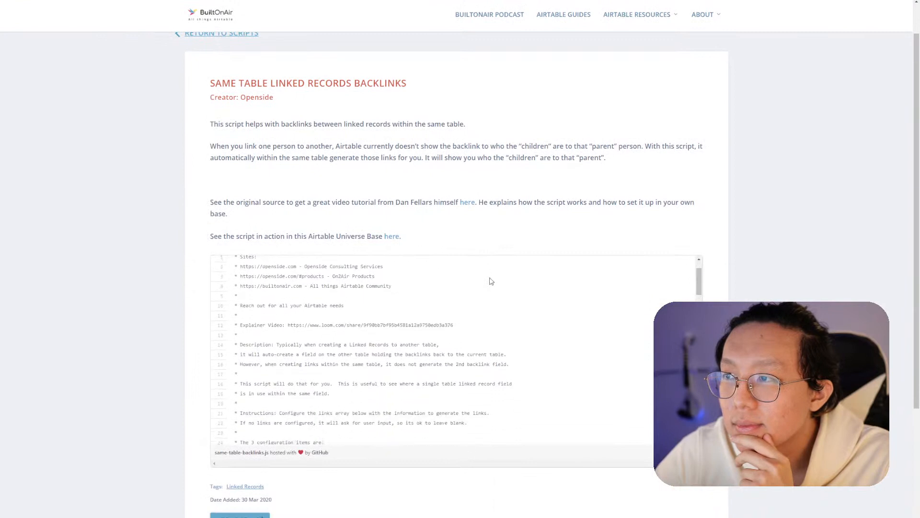
{"action": "scroll", "coordinate": [491, 281], "scroll_direction": "down", "scroll_amount": 10}
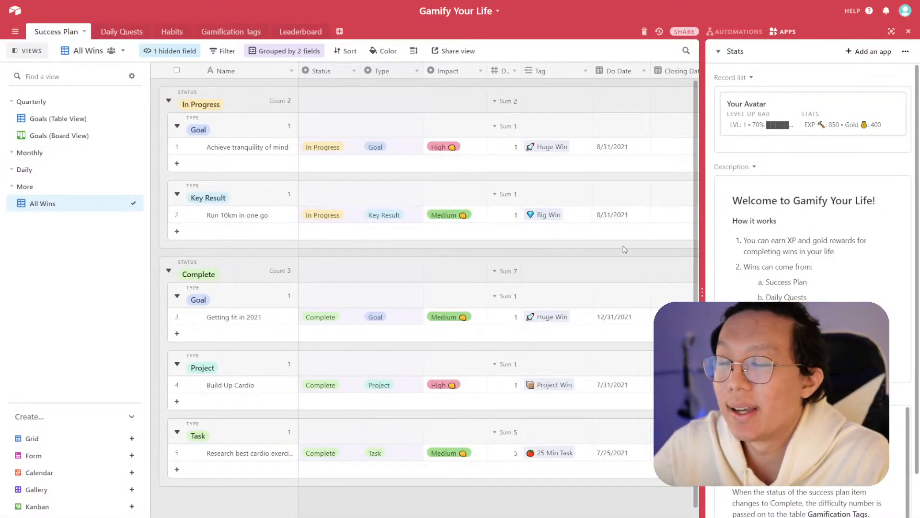
{"action": "scroll", "coordinate": [498, 283], "scroll_direction": "right", "scroll_amount": 3}
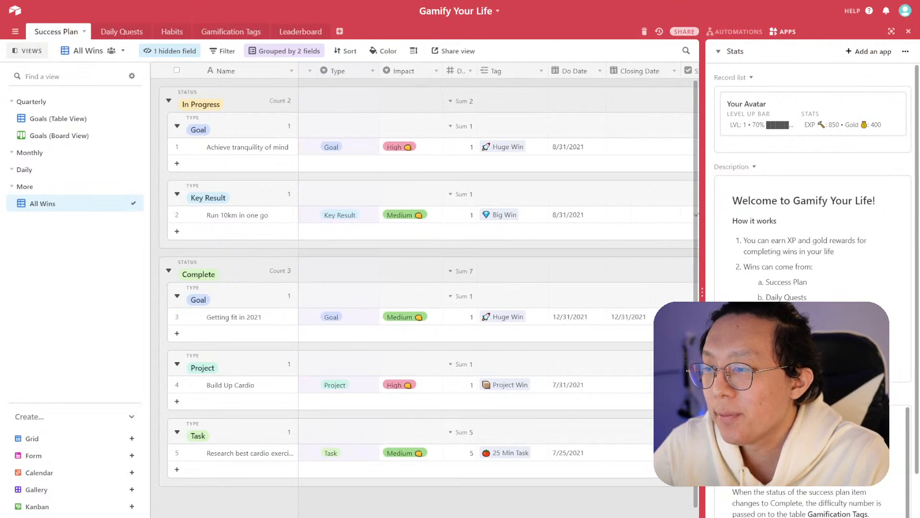
{"action": "scroll", "coordinate": [498, 283], "scroll_direction": "left", "scroll_amount": 3}
{"action": "scroll", "coordinate": [499, 283], "scroll_direction": "right", "scroll_amount": 3}
{"action": "scroll", "coordinate": [498, 282], "scroll_direction": "left", "scroll_amount": 3}
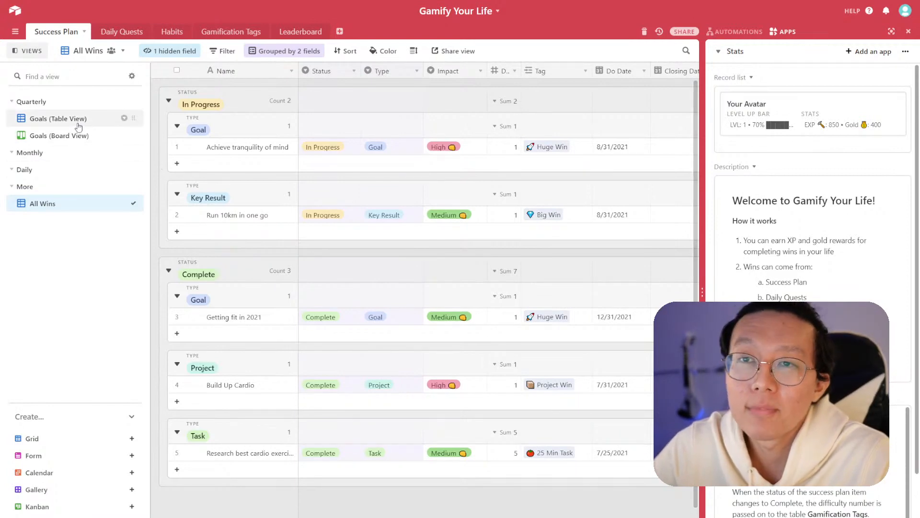
- Duplicate the Goals (Table View) view and move the copy into the Monthly section
{"action": "left_click", "coordinate": [123, 118]}
{"action": "left_click", "coordinate": [194, 179]}
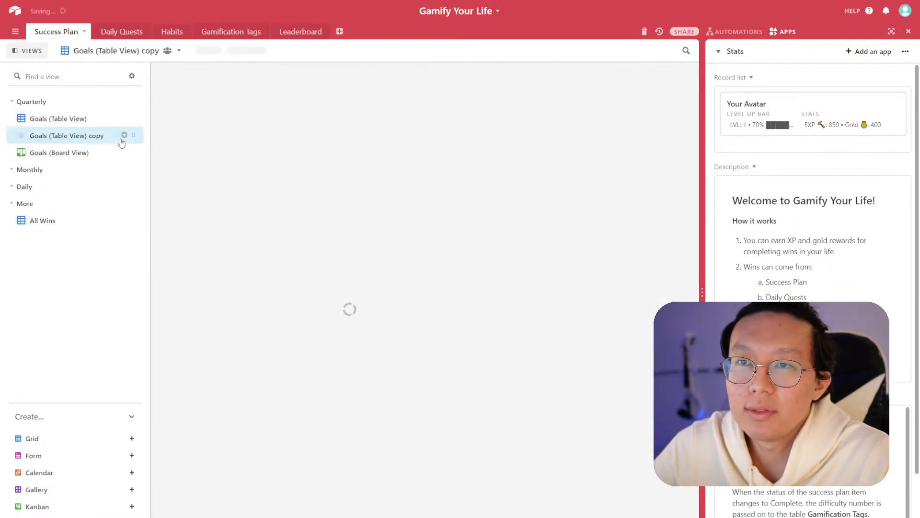
{"action": "left_click_drag", "start_coordinate": [132, 135], "coordinate": [123, 169]}
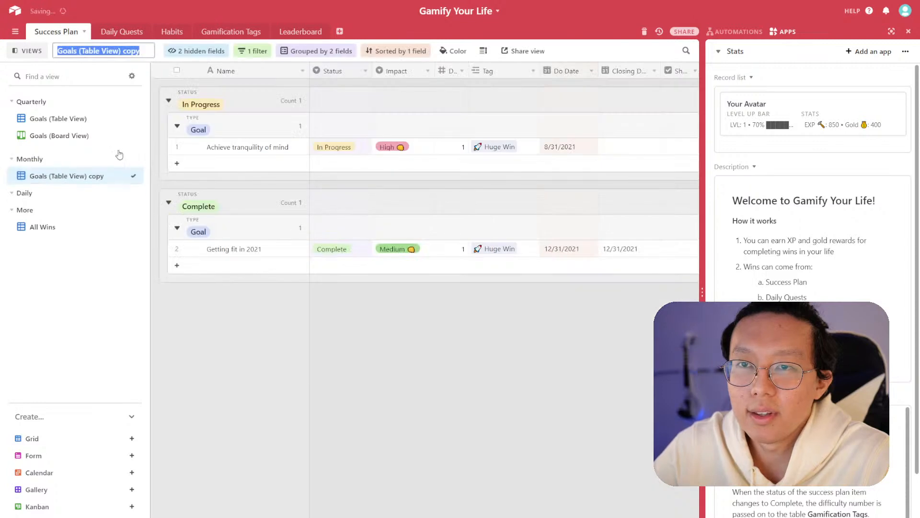
- Duplicate the Goals (Board View) view and move the copy into the Monthly section
{"action": "left_click", "coordinate": [124, 134]}
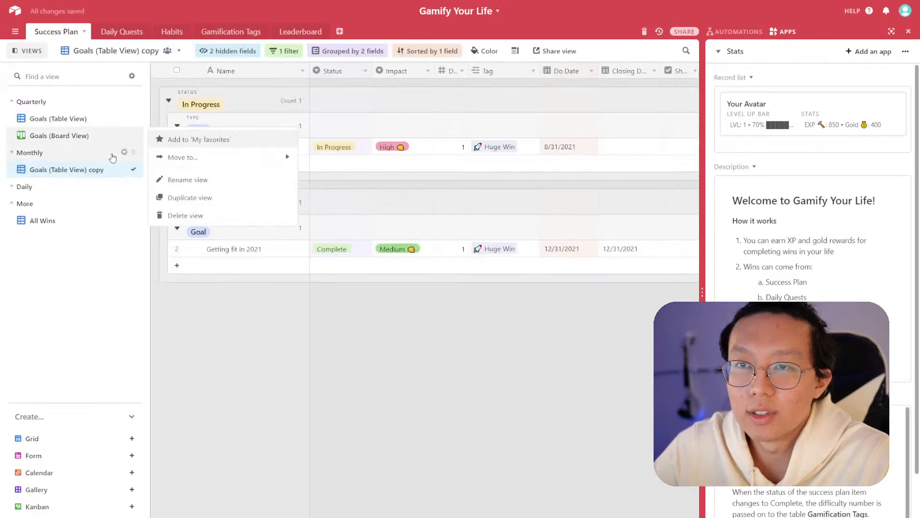
{"action": "left_click", "coordinate": [189, 197]}
{"action": "left_click_drag", "start_coordinate": [126, 152], "coordinate": [128, 202]}
- Rename the Monthly table view copy as Key Results (Table View)
{"action": "left_click", "coordinate": [87, 169]}
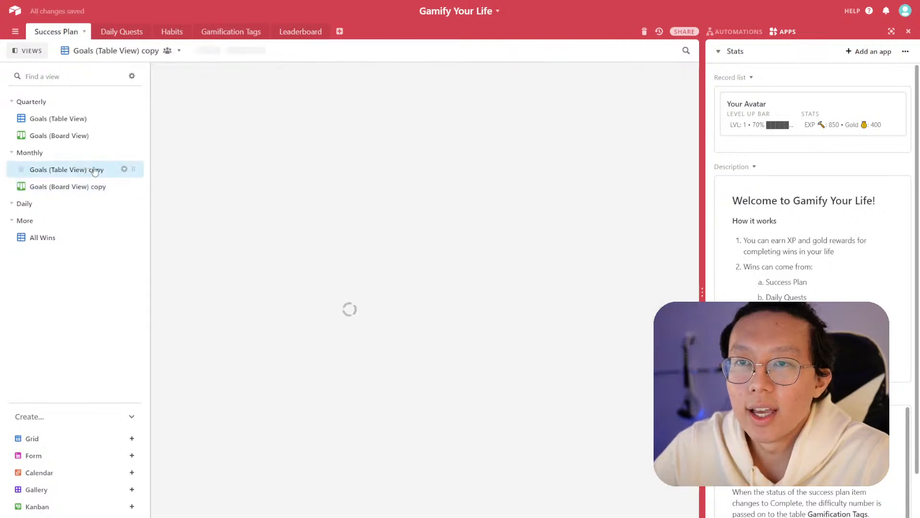
{"action": "double_click", "coordinate": [43, 169]}
{"action": "double_click", "coordinate": [38, 170]}
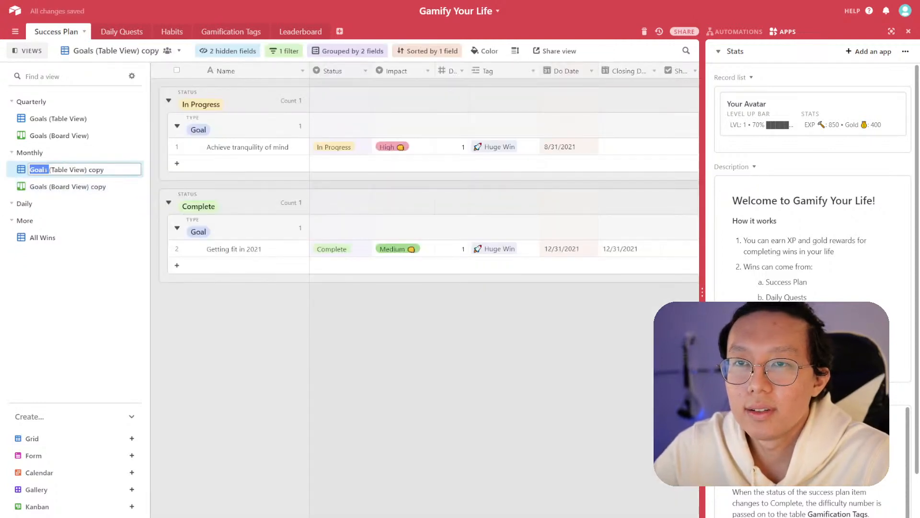
{"action": "type", "text": "Key Results"}
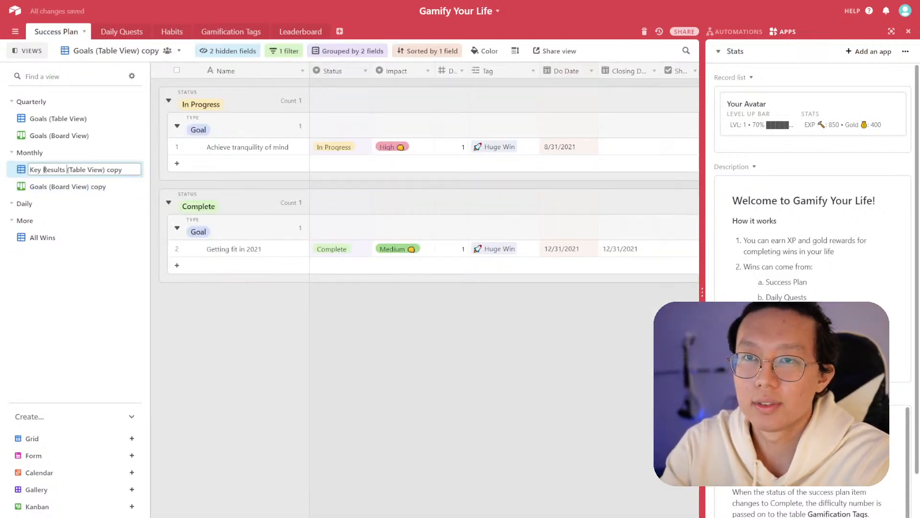
{"action": "key", "text": "BackSpace"}
{"action": "key", "text": "BackSpace"}
{"action": "key", "text": "BackSpace"}
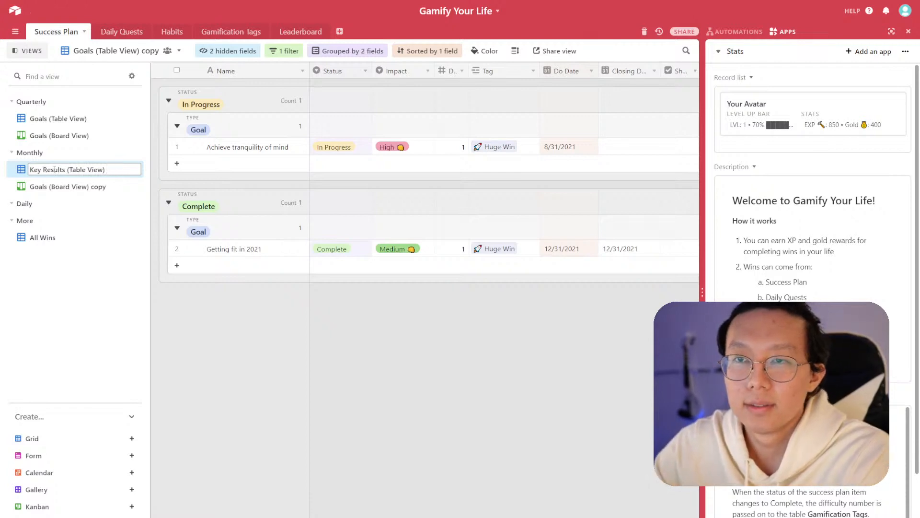
- Rename the Monthly board view copy as Key Results (Board View), then return to Goals (Table View)
{"action": "double_click", "coordinate": [39, 186]}
{"action": "double_click", "coordinate": [45, 187]}
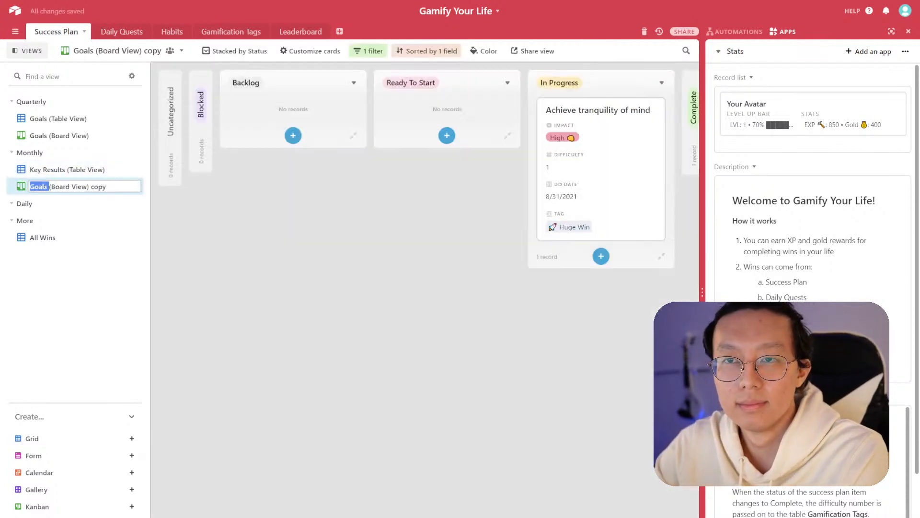
{"action": "type", "text": "Key Results"}
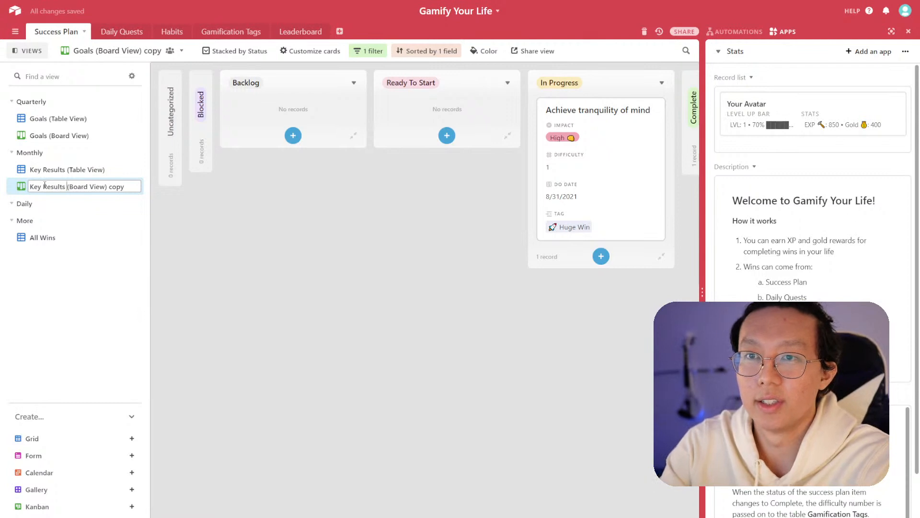
{"action": "left_click_drag", "start_coordinate": [133, 186], "coordinate": [109, 186]}
{"action": "key", "text": "BackSpace"}
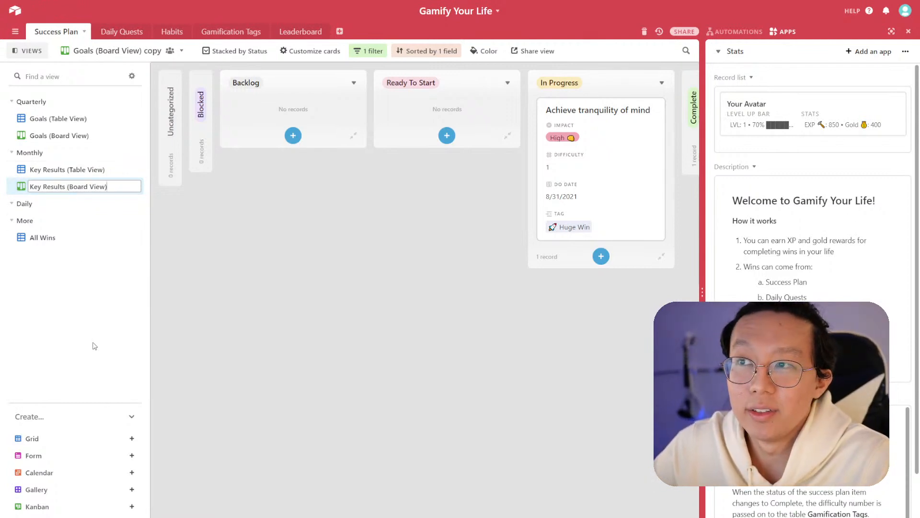
{"action": "left_click", "coordinate": [55, 135]}
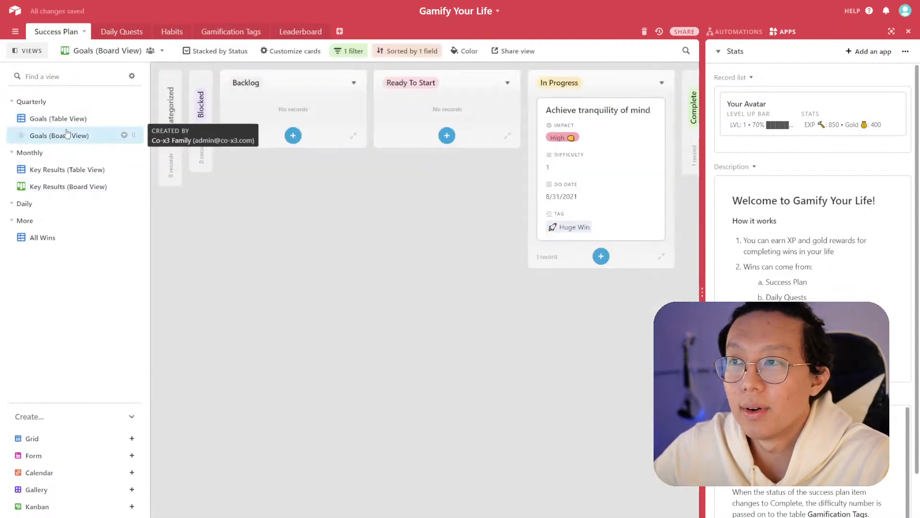
{"action": "left_click", "coordinate": [69, 124]}
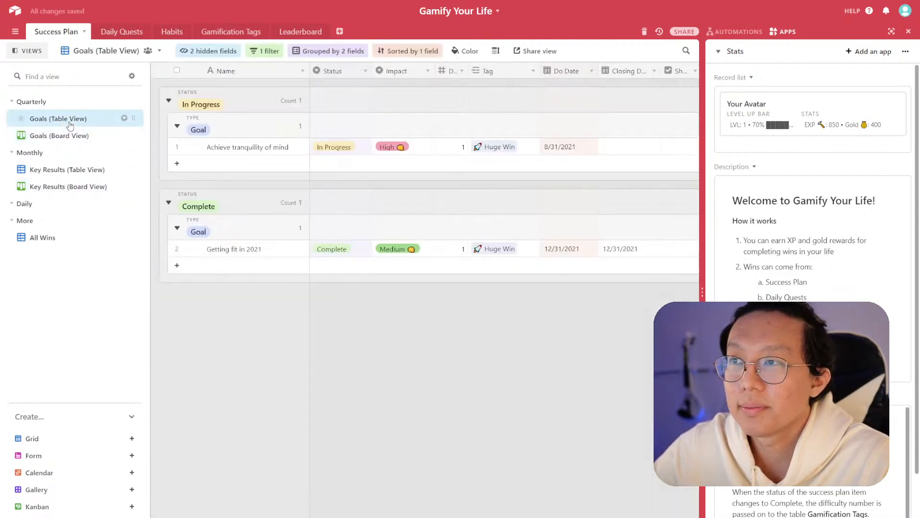
{"action": "left_click", "coordinate": [572, 147]}
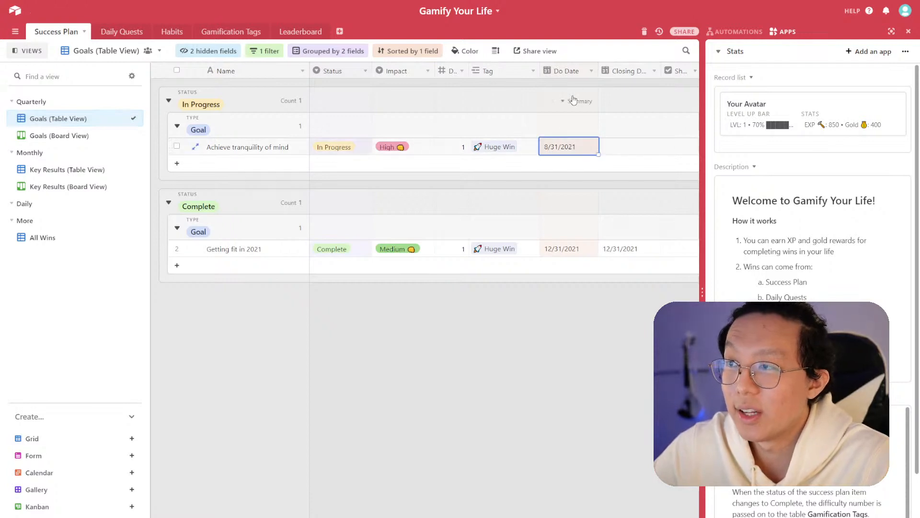
{"action": "left_click", "coordinate": [591, 71]}
{"action": "left_click", "coordinate": [590, 88]}
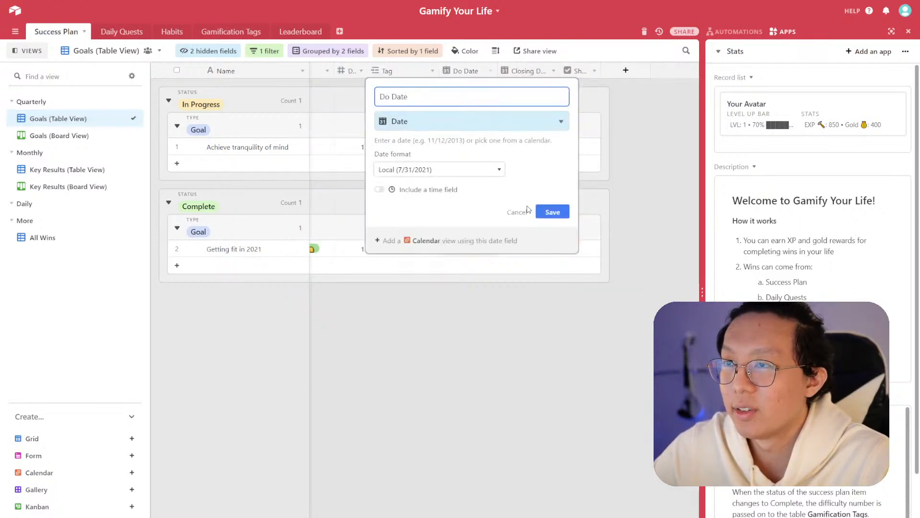
{"action": "left_click", "coordinate": [518, 212]}
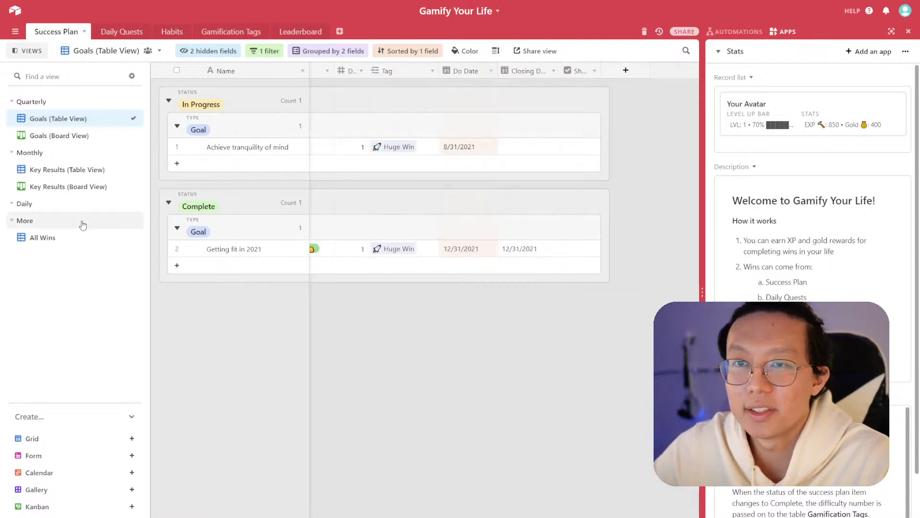
- Filter the Key Results (Table View) to show records where Type is Key Result
{"action": "left_click", "coordinate": [71, 171]}
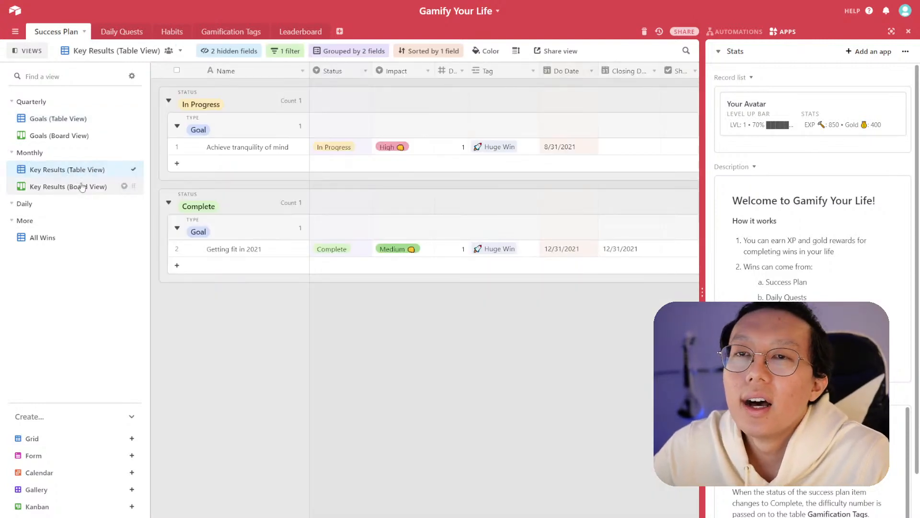
{"action": "left_click", "coordinate": [286, 51]}
{"action": "left_click", "coordinate": [434, 73]}
{"action": "left_click", "coordinate": [404, 124]}
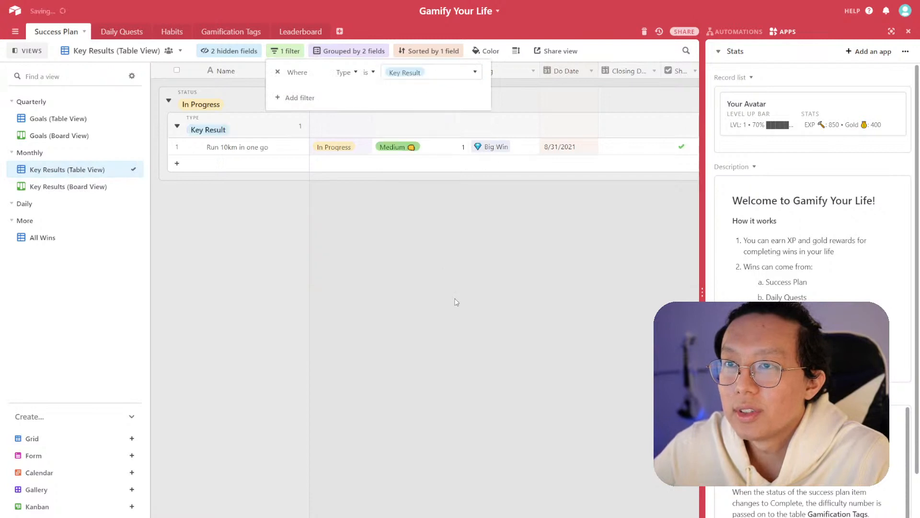
{"action": "left_click", "coordinate": [456, 302]}
- Filter the Key Results (Board View) to show records where Type is Key Result
{"action": "left_click", "coordinate": [131, 185]}
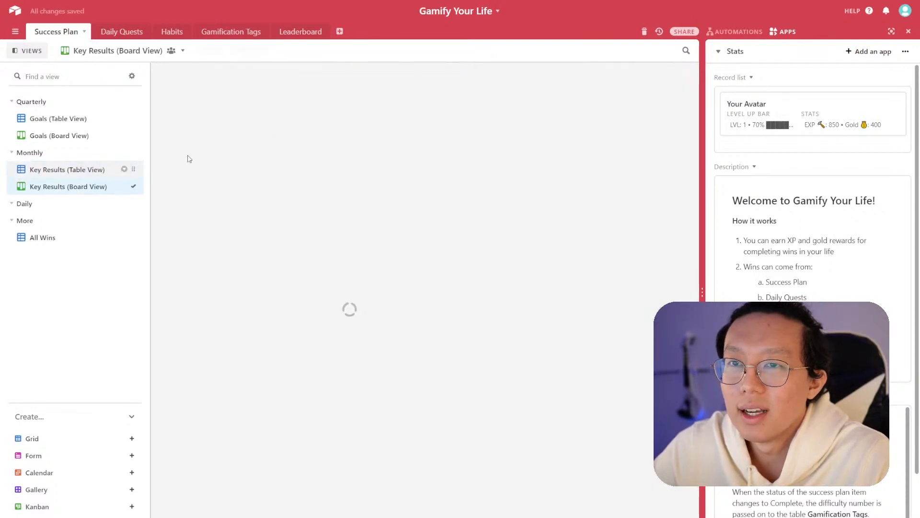
{"action": "left_click", "coordinate": [361, 53]}
{"action": "left_click", "coordinate": [491, 72]}
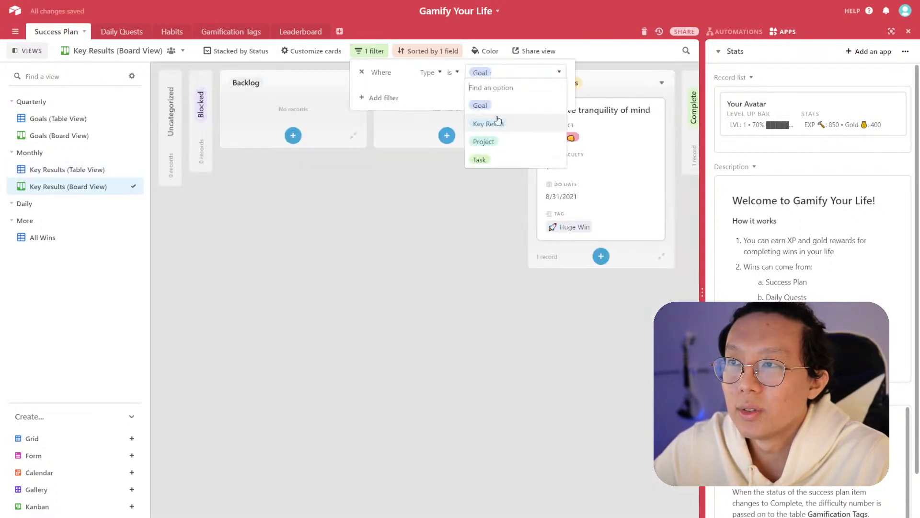
{"action": "left_click", "coordinate": [485, 122]}
{"action": "left_click", "coordinate": [163, 214]}
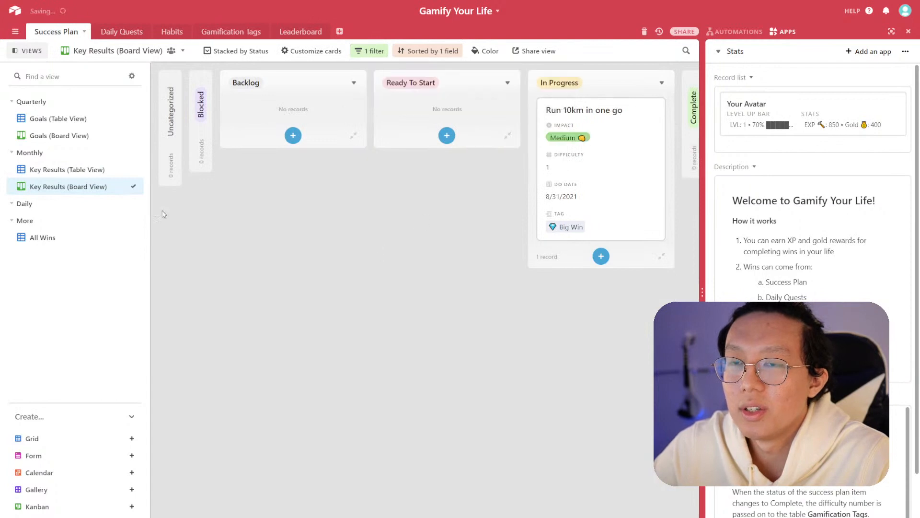
- Duplicate the Key Results table and board views and move both copies into the Daily section
{"action": "left_click", "coordinate": [124, 186]}
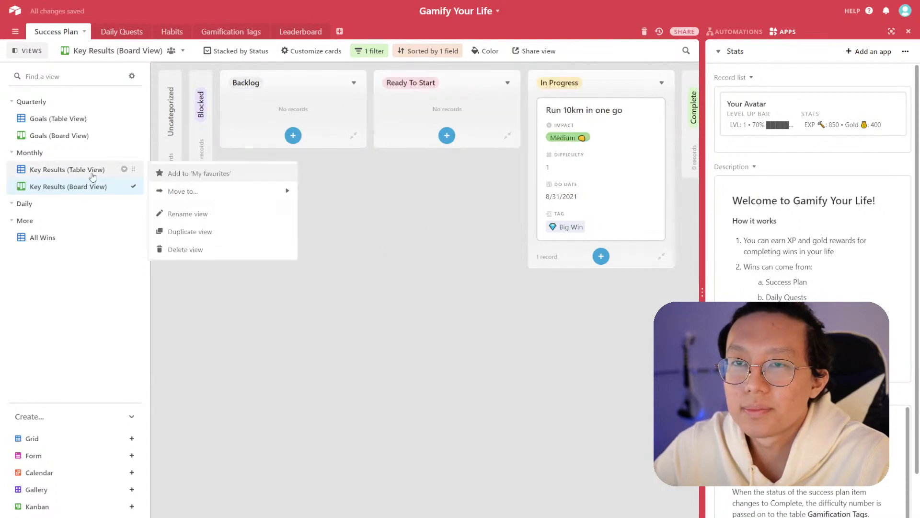
{"action": "left_click", "coordinate": [189, 235]}
{"action": "right_click", "coordinate": [74, 205]}
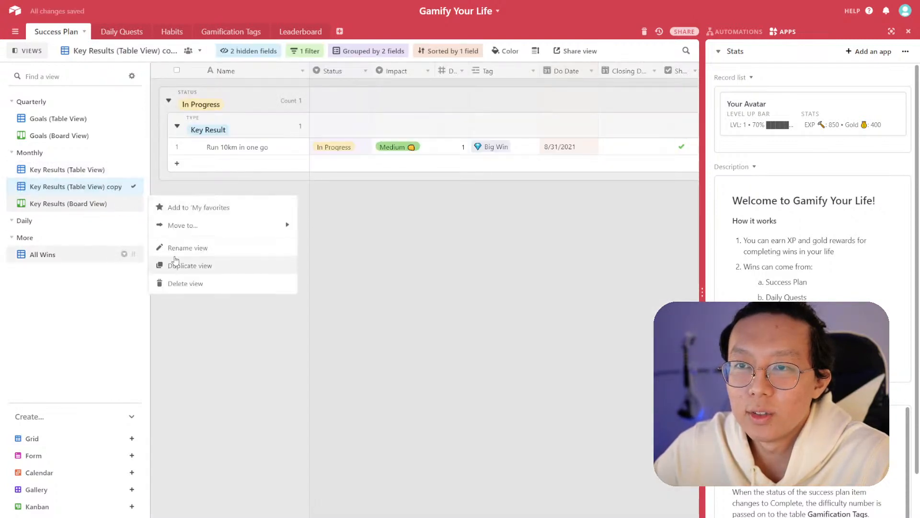
{"action": "left_click", "coordinate": [176, 264]}
{"action": "left_click_drag", "start_coordinate": [137, 185], "coordinate": [134, 229]}
- Rename the Daily table view copy as Projects (Table View)
{"action": "left_click", "coordinate": [88, 220]}
{"action": "double_click", "coordinate": [98, 221]}
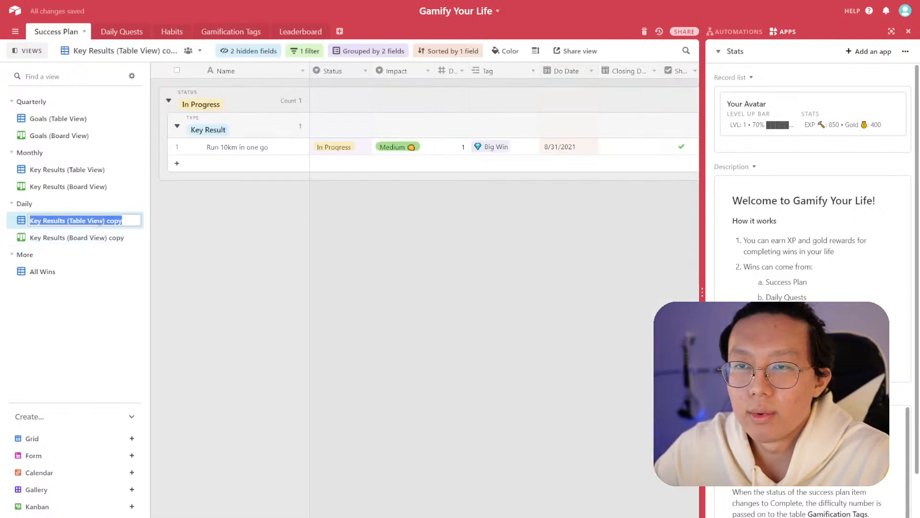
{"action": "type", "text": "Project"}
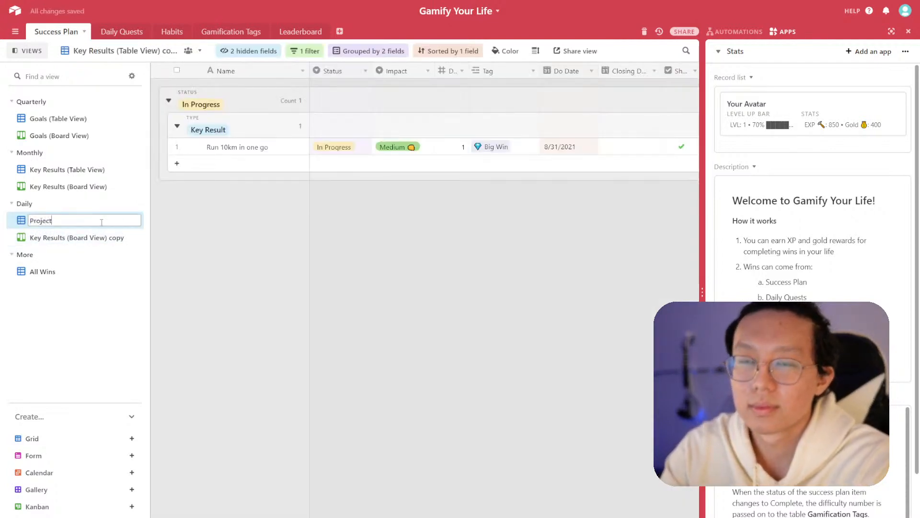
{"action": "type", "text": "s (Table View0"}
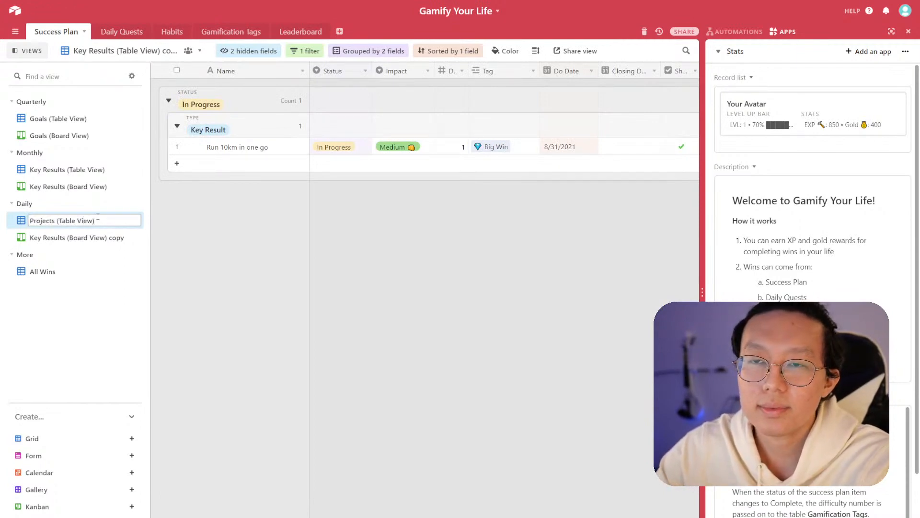
- Rename the Daily board view copy as Projects (Board View)
{"action": "double_click", "coordinate": [50, 237]}
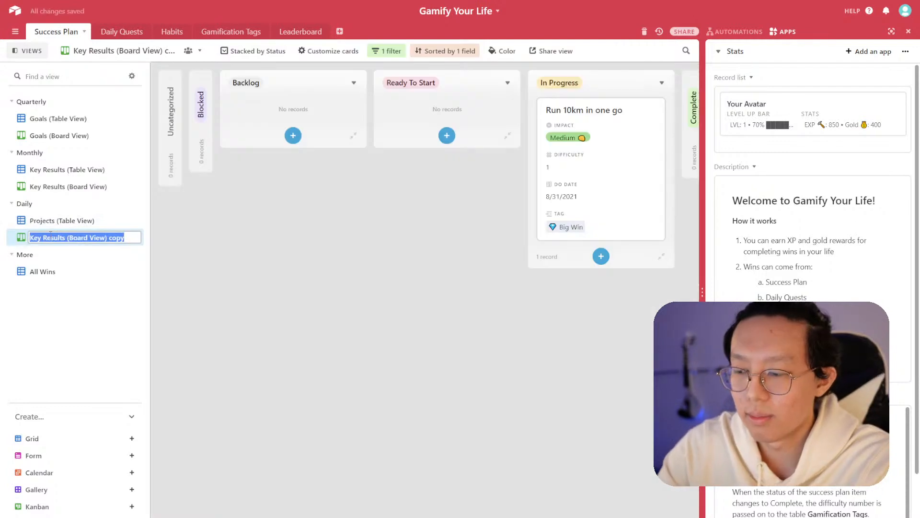
{"action": "key", "text": "Home"}
{"action": "key", "text": "ctrl+shift+Right"}
{"action": "key", "text": "ctrl+shift+Right"}
{"action": "type", "text": "Projects"}
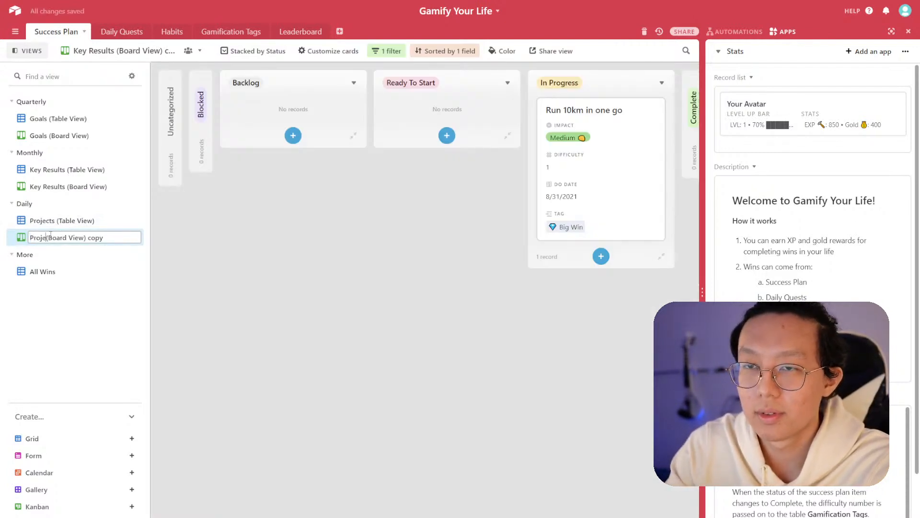
{"action": "key", "text": "End"}
{"action": "key", "text": "BackSpace"}
{"action": "key", "text": "BackSpace"}
{"action": "key", "text": "BackSpace"}
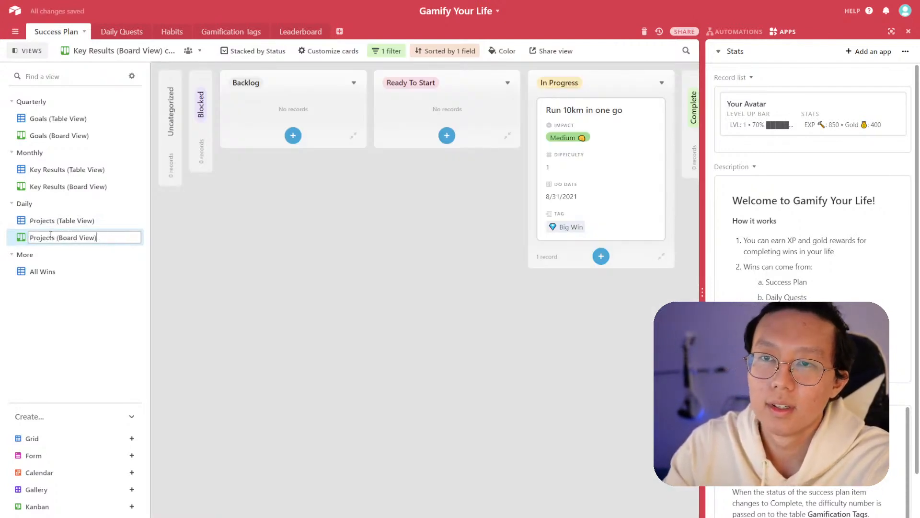
- Change the Projects (Table View) filter so Type is Project
{"action": "left_click", "coordinate": [50, 221]}
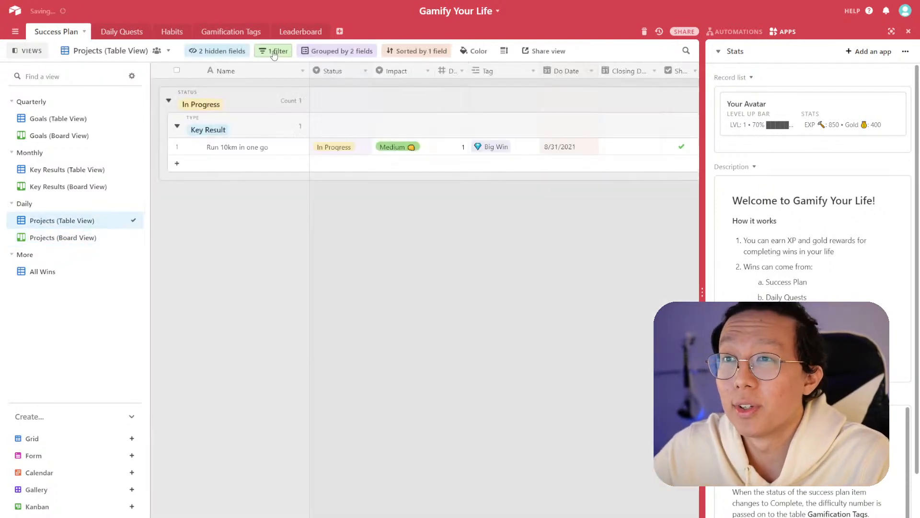
{"action": "left_click", "coordinate": [265, 53]}
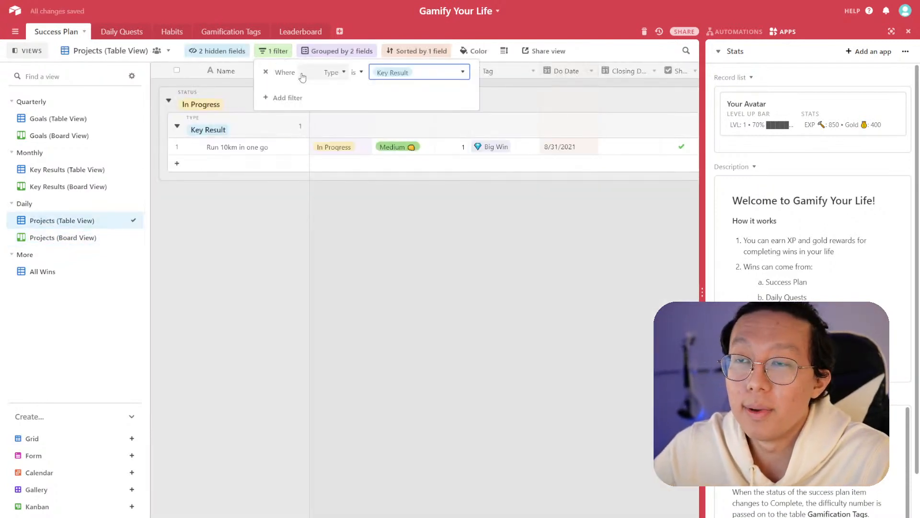
{"action": "left_click", "coordinate": [433, 74]}
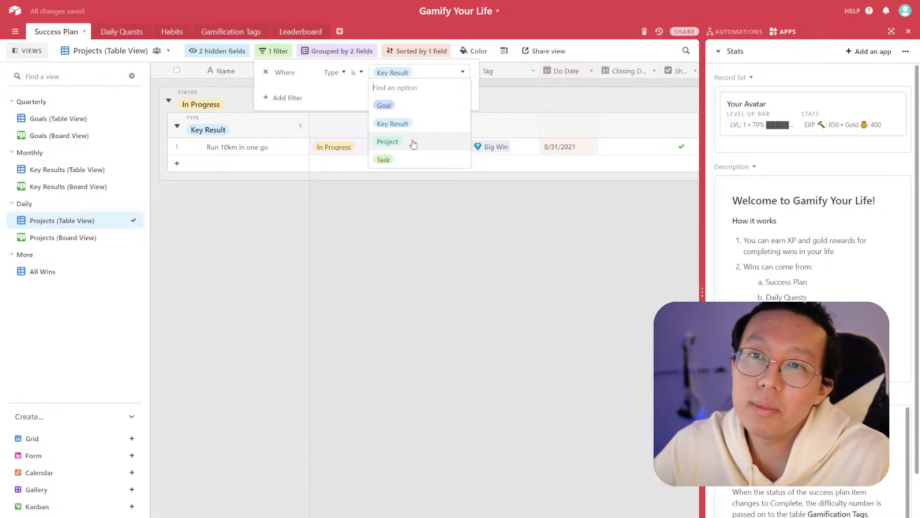
{"action": "left_click", "coordinate": [387, 142]}
- Change the Projects (Board View) filter so Type is Project
{"action": "left_click", "coordinate": [119, 237]}
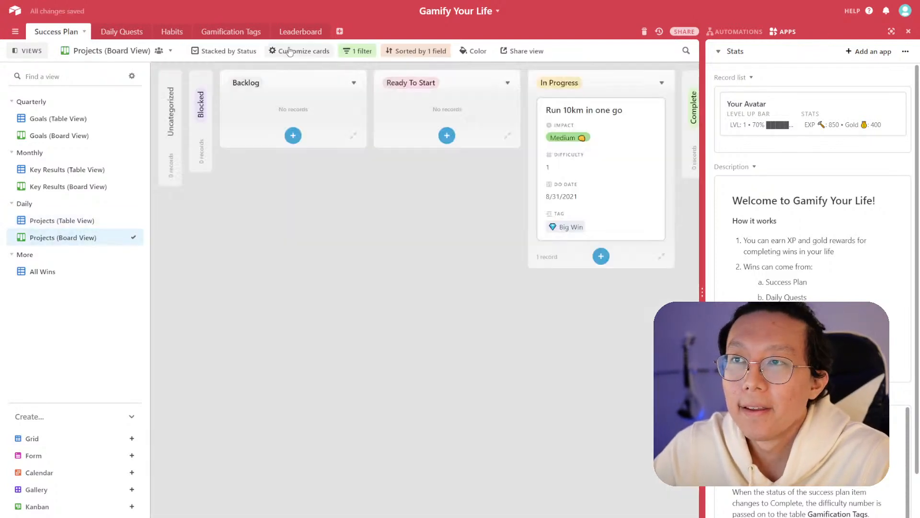
{"action": "left_click", "coordinate": [358, 50]}
{"action": "left_click", "coordinate": [481, 74]}
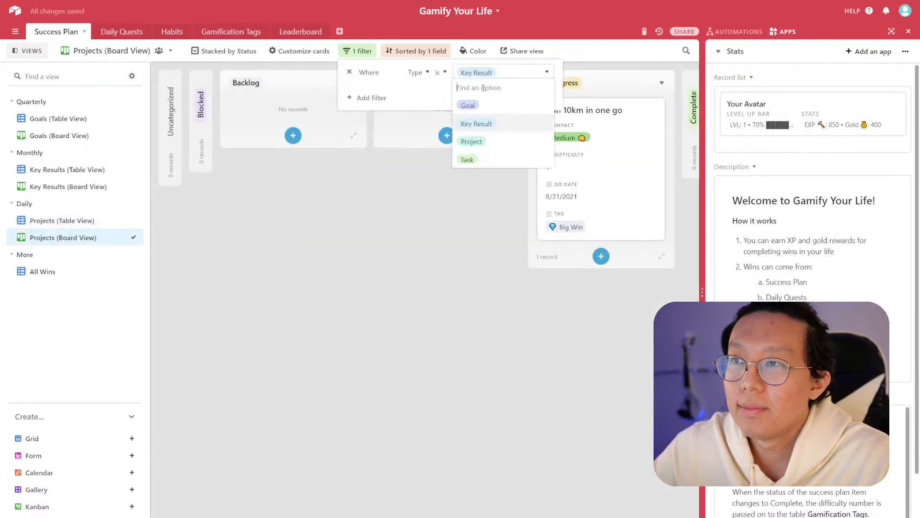
{"action": "left_click", "coordinate": [484, 149]}
{"action": "left_click", "coordinate": [238, 232]}
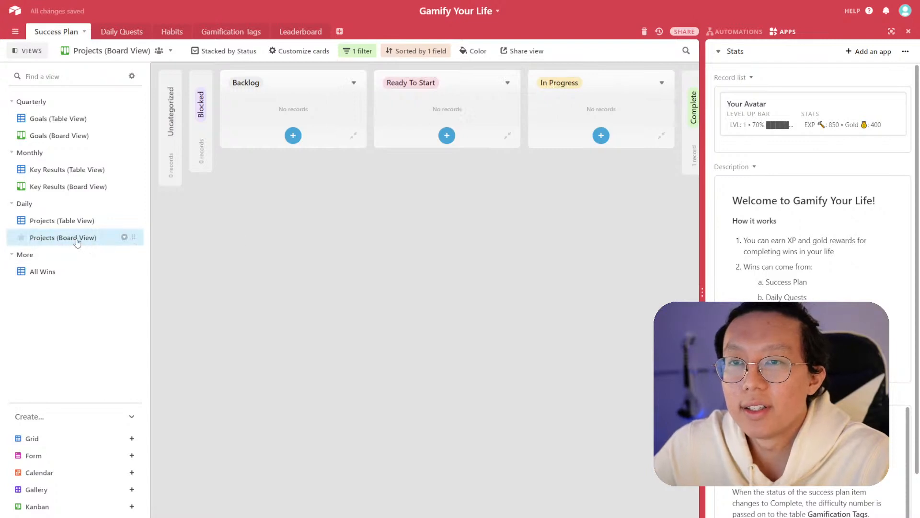
- Switch through the Goals, Key Results and Projects views to review their filtered records
{"action": "left_click", "coordinate": [89, 223]}
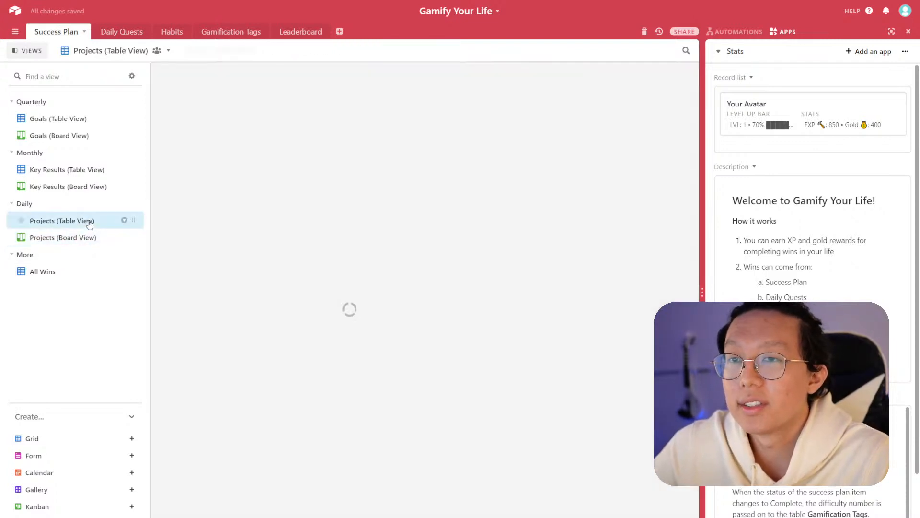
{"action": "left_click", "coordinate": [71, 186]}
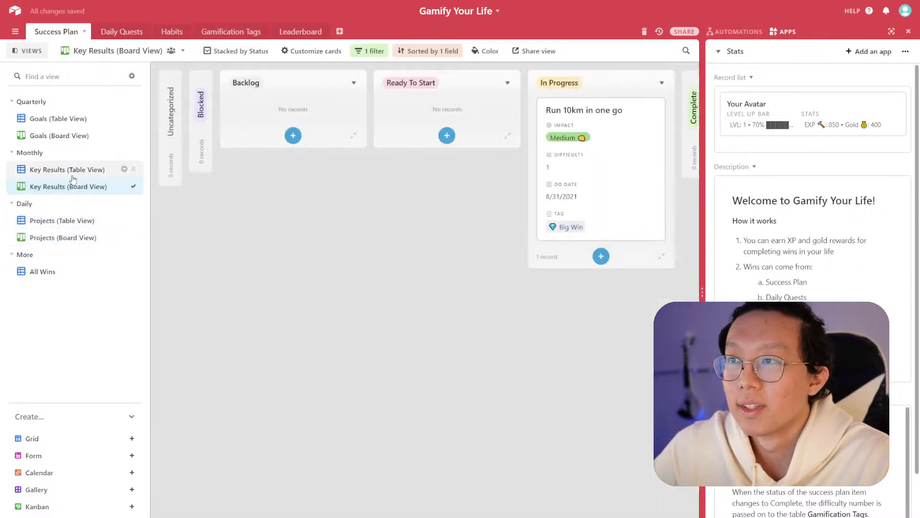
{"action": "left_click", "coordinate": [72, 219]}
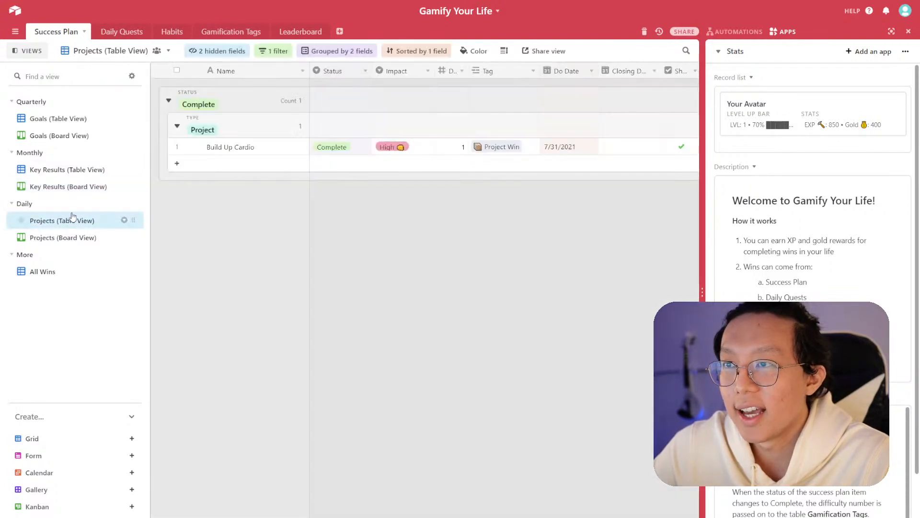
{"action": "left_click", "coordinate": [72, 170]}
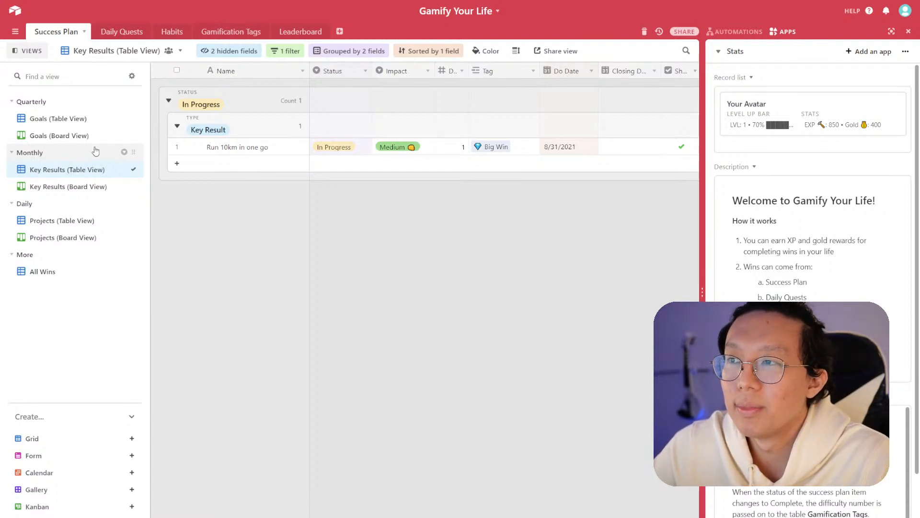
{"action": "left_click", "coordinate": [74, 135]}
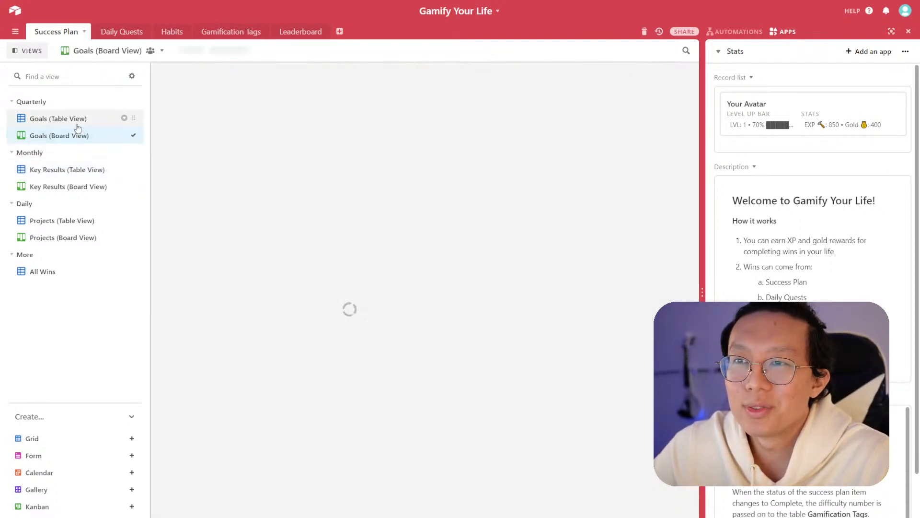
{"action": "left_click", "coordinate": [119, 118]}
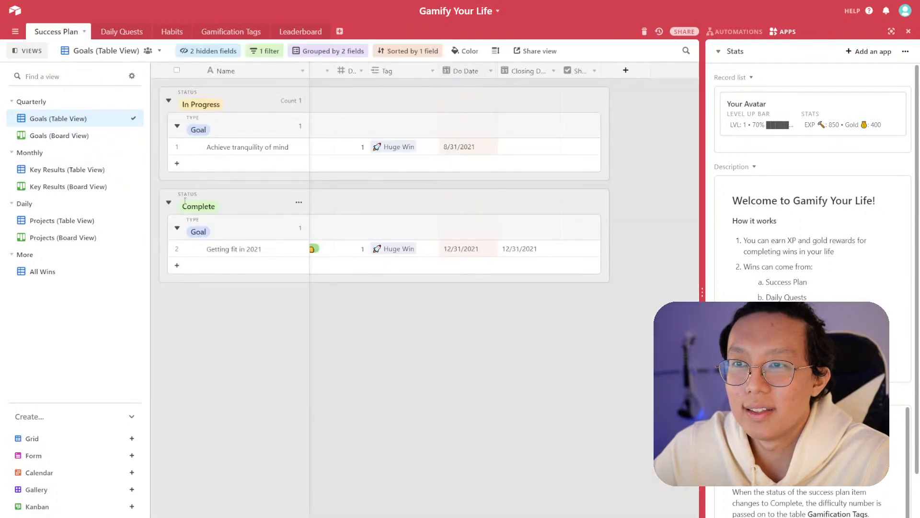
{"action": "left_click", "coordinate": [169, 202]}
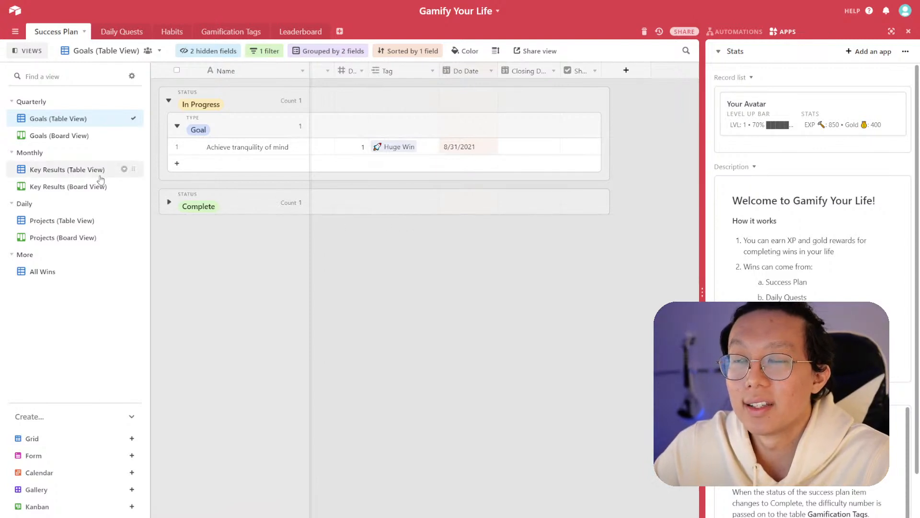
{"action": "left_click", "coordinate": [75, 222]}
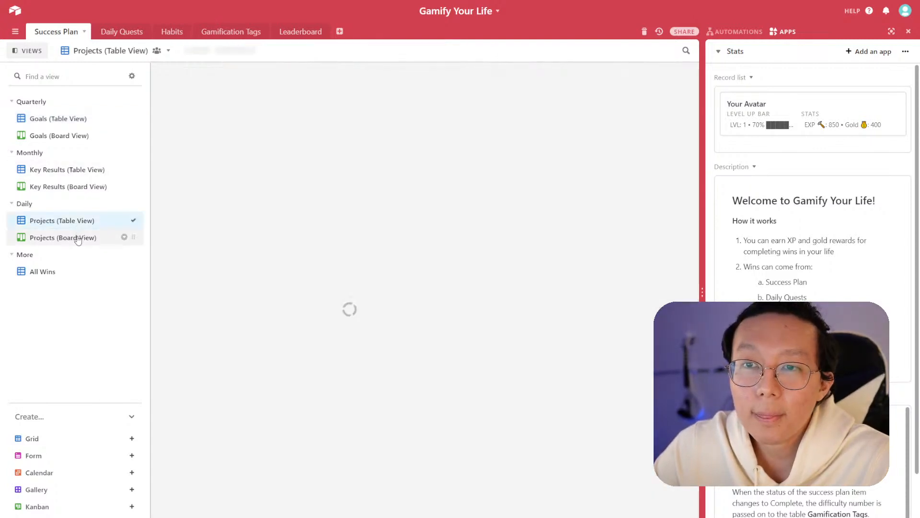
{"action": "left_click", "coordinate": [77, 238]}
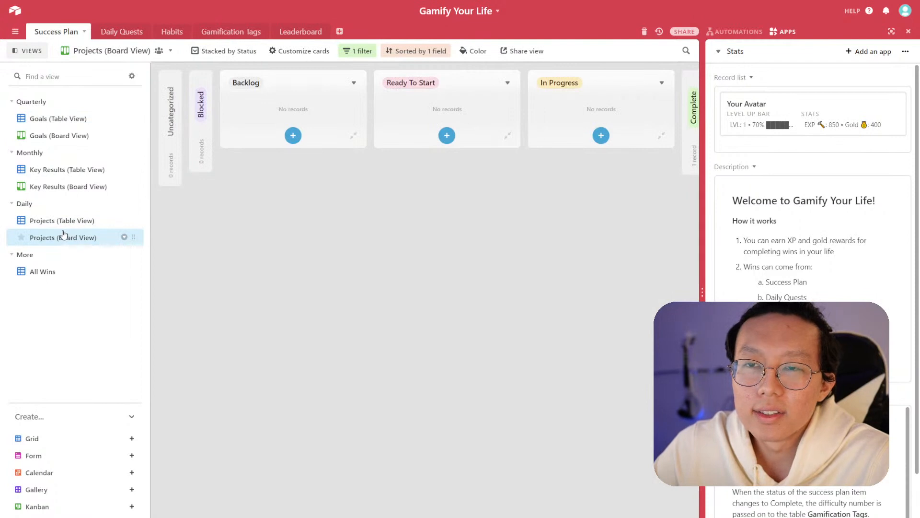
- Duplicate the Projects (Table View) and Projects (Board View) views
{"action": "left_click", "coordinate": [124, 220]}
{"action": "left_click", "coordinate": [194, 284]}
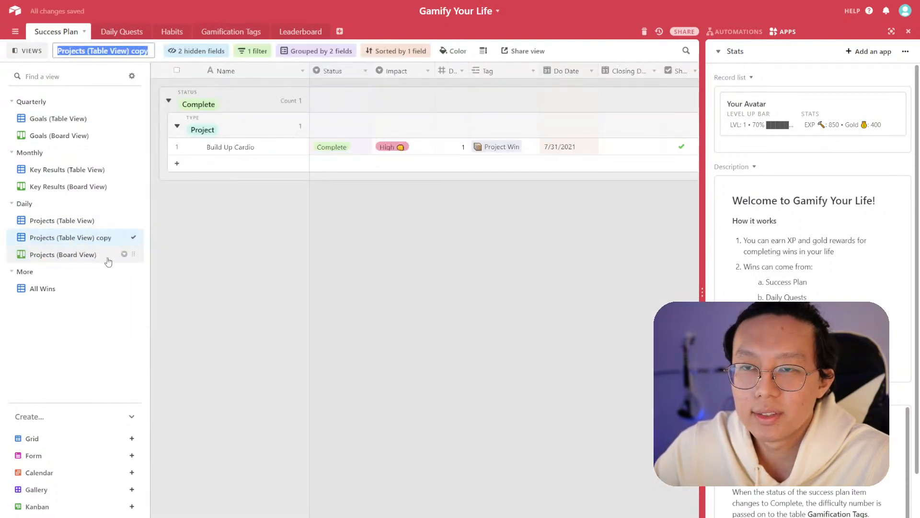
{"action": "left_click", "coordinate": [79, 254]}
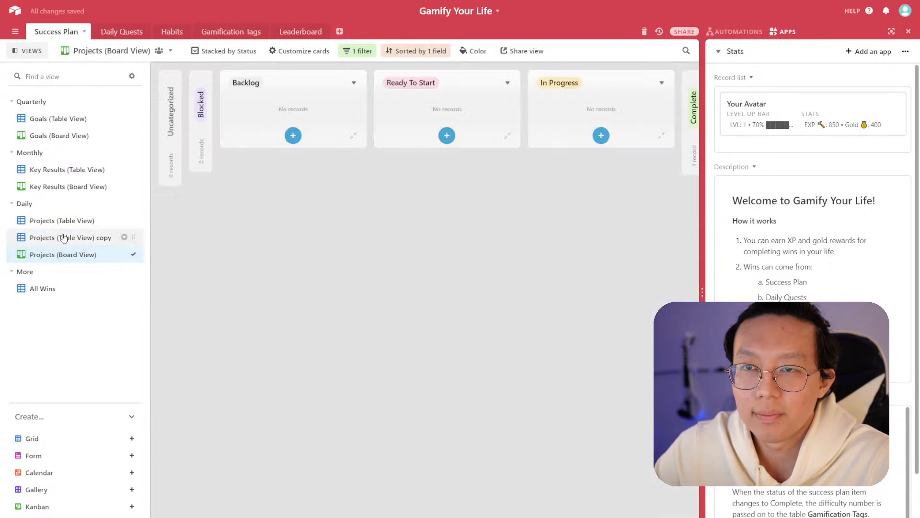
{"action": "left_click", "coordinate": [64, 221]}
{"action": "left_click", "coordinate": [63, 255]}
{"action": "left_click", "coordinate": [124, 254]}
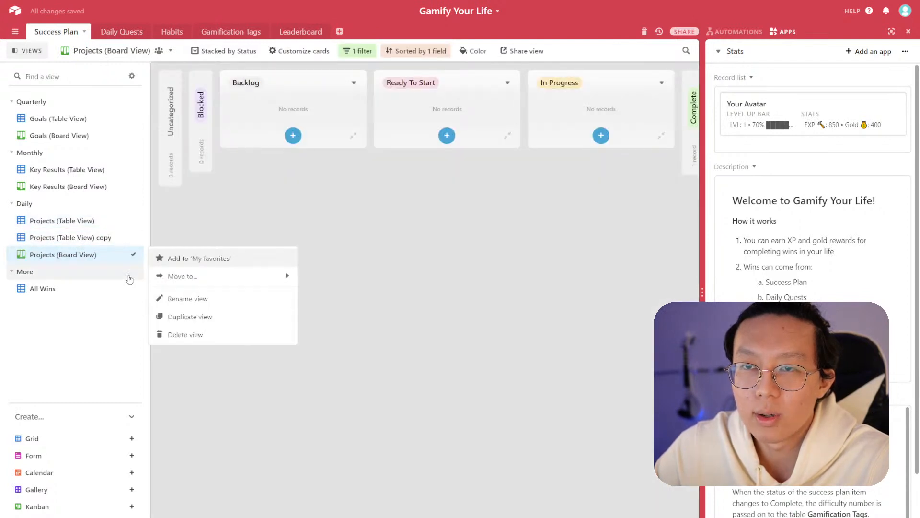
{"action": "left_click", "coordinate": [190, 317]}
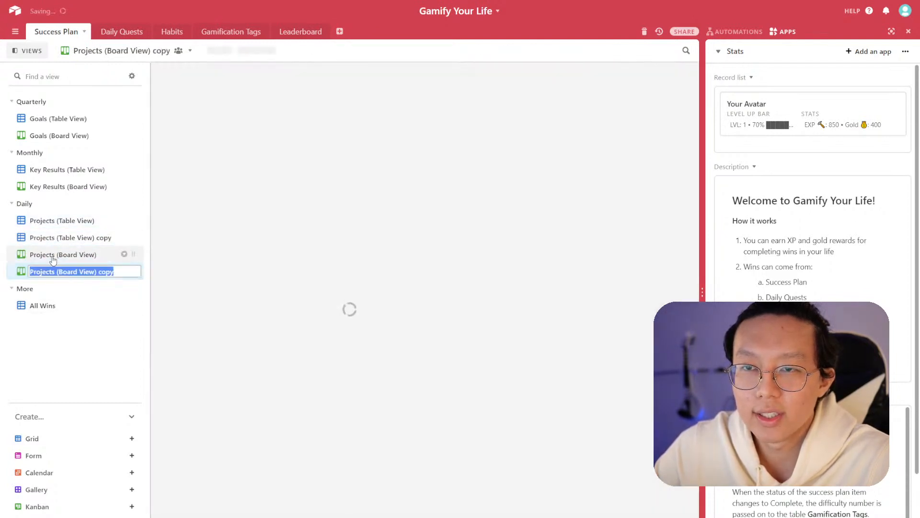
- Rename the Projects (Board View) copy view to Tasks (Board View)
{"action": "left_click", "coordinate": [47, 271]}
{"action": "double_click", "coordinate": [47, 272]}
{"action": "left_click", "coordinate": [47, 271]}
{"action": "double_click", "coordinate": [47, 271]}
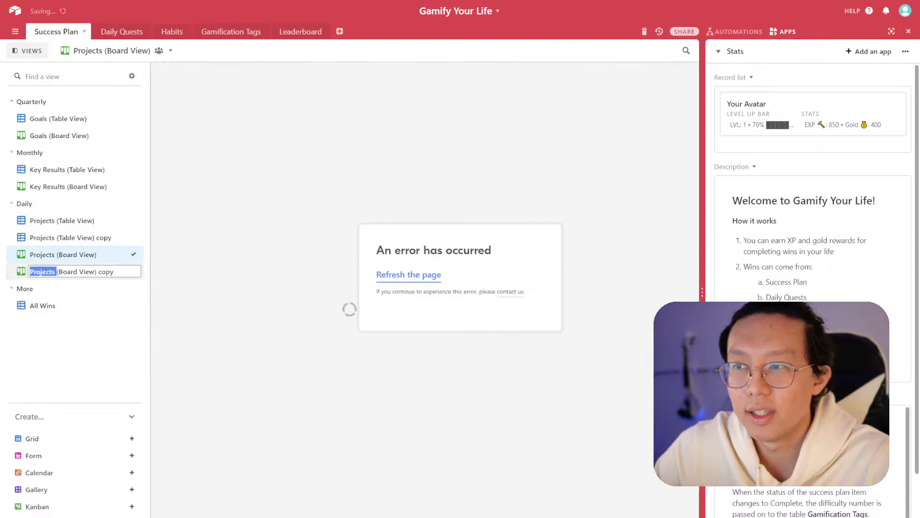
{"action": "key", "text": "BackSpace"}
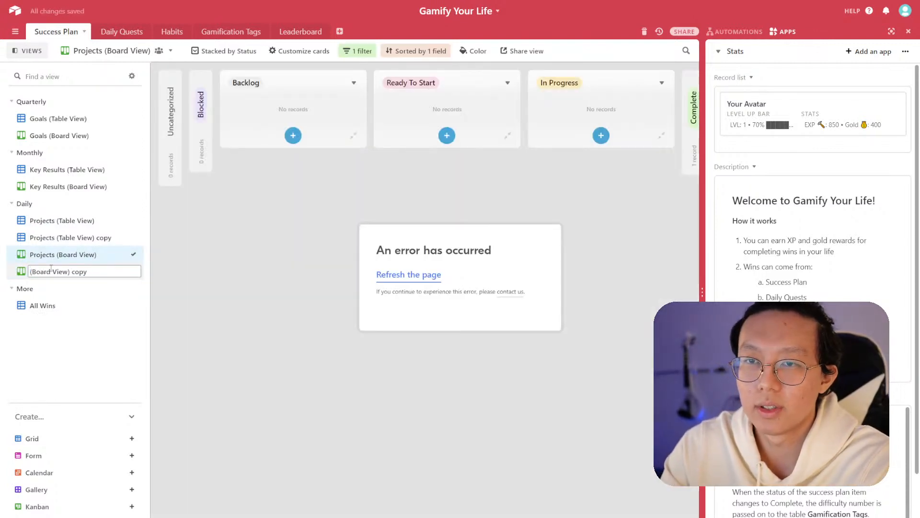
{"action": "type", "text": "Tasks"}
{"action": "double_click", "coordinate": [97, 271]}
{"action": "key", "text": "BackSpace"}
{"action": "key", "text": "Return"}
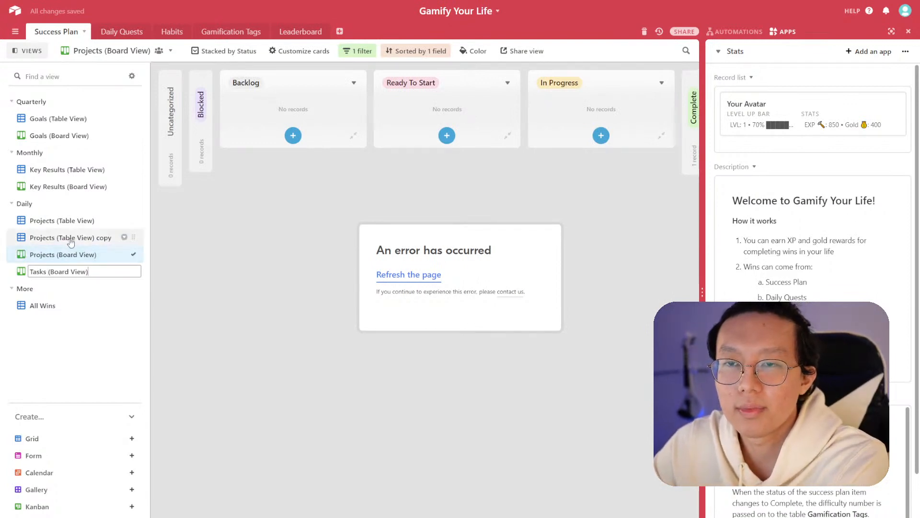
- Rename the Projects (Table View) copy view to Tasks (Table View)
{"action": "left_click", "coordinate": [67, 243]}
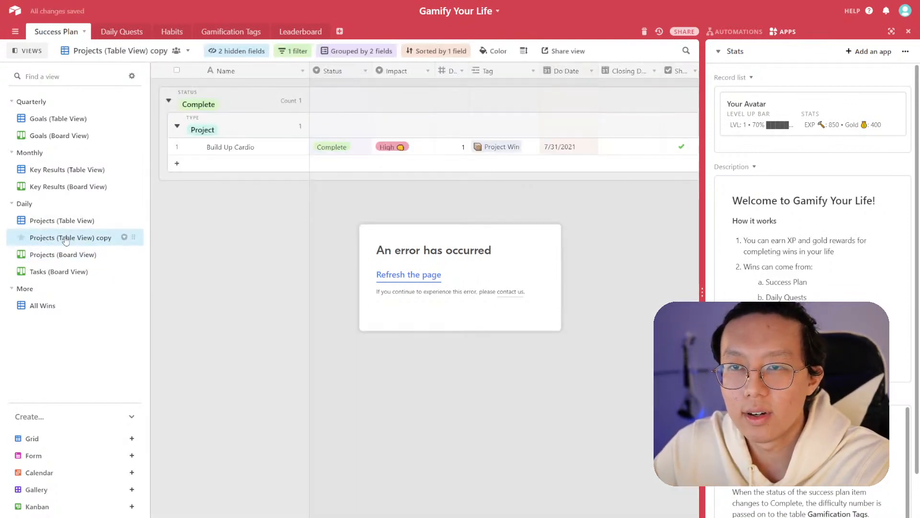
{"action": "double_click", "coordinate": [42, 238]}
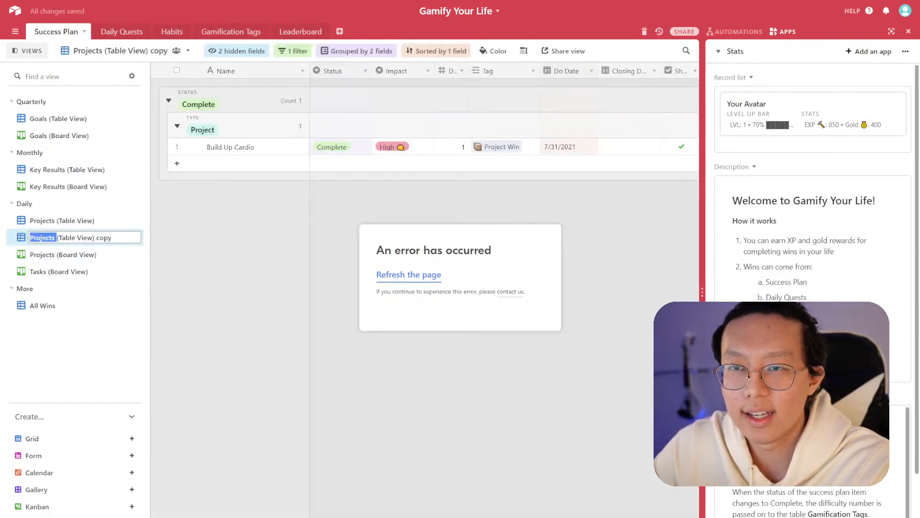
{"action": "type", "text": "Tasks"}
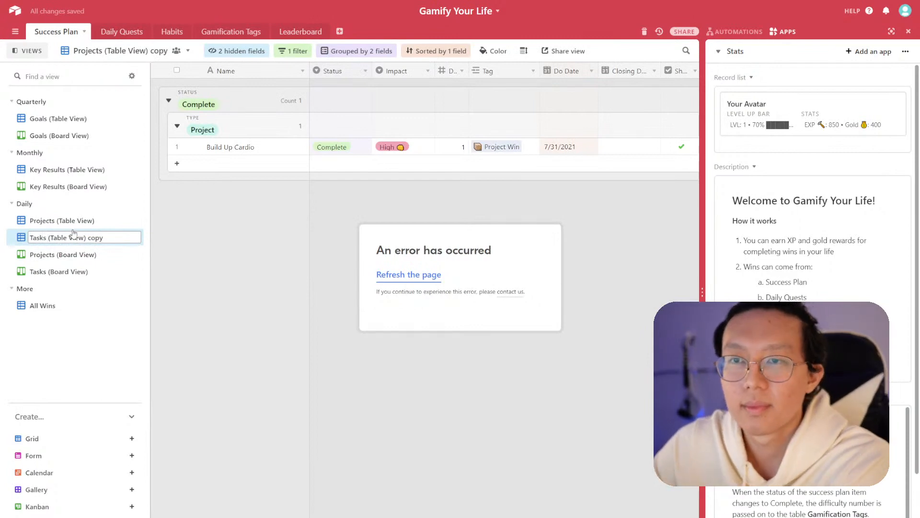
{"action": "key", "text": "BackSpace"}
{"action": "key", "text": "BackSpace"}
{"action": "key", "text": "BackSpace"}
{"action": "key", "text": "BackSpace"}
{"action": "key", "text": "BackSpace"}
{"action": "key", "text": "Return"}
- Reorder the Daily views so Projects (Board View) sits directly under Projects (Table View), above the Tasks views
{"action": "left_click", "coordinate": [91, 220]}
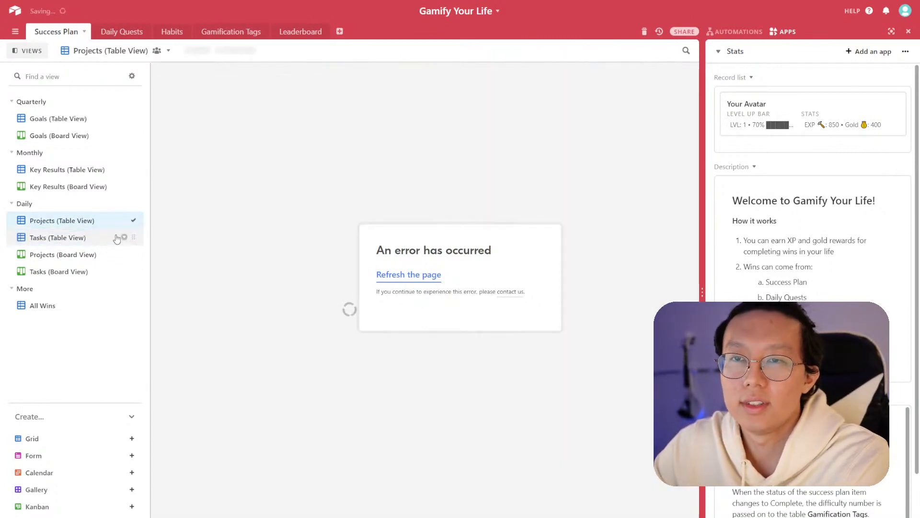
{"action": "left_click_drag", "start_coordinate": [130, 235], "coordinate": [123, 252]}
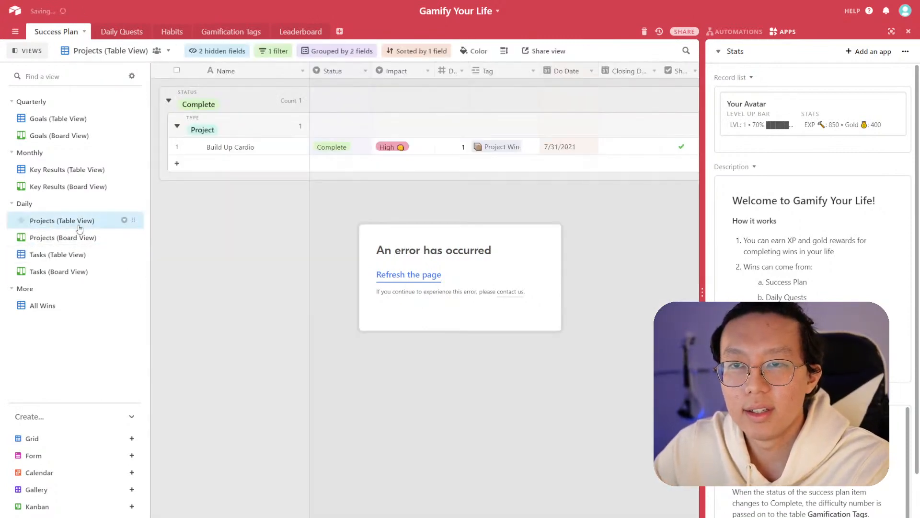
{"action": "left_click", "coordinate": [67, 238]}
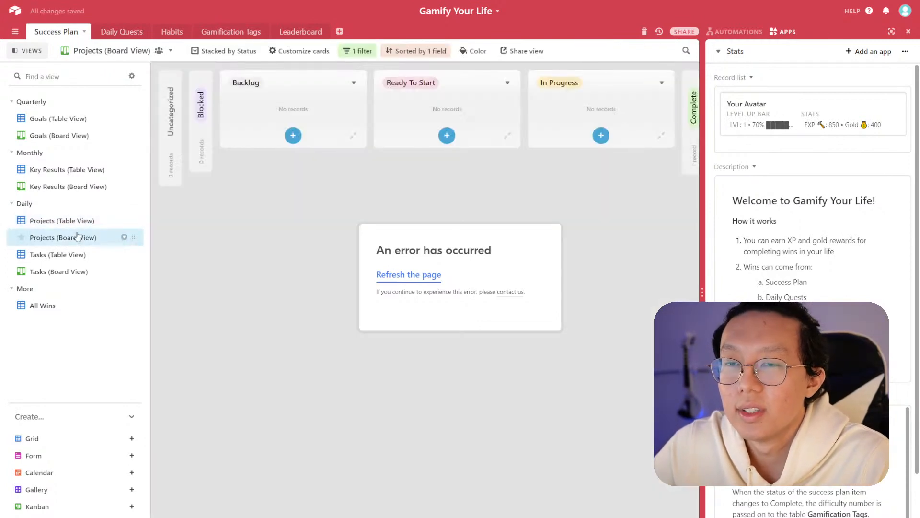
{"action": "left_click", "coordinate": [80, 222]}
{"action": "left_click", "coordinate": [79, 238]}
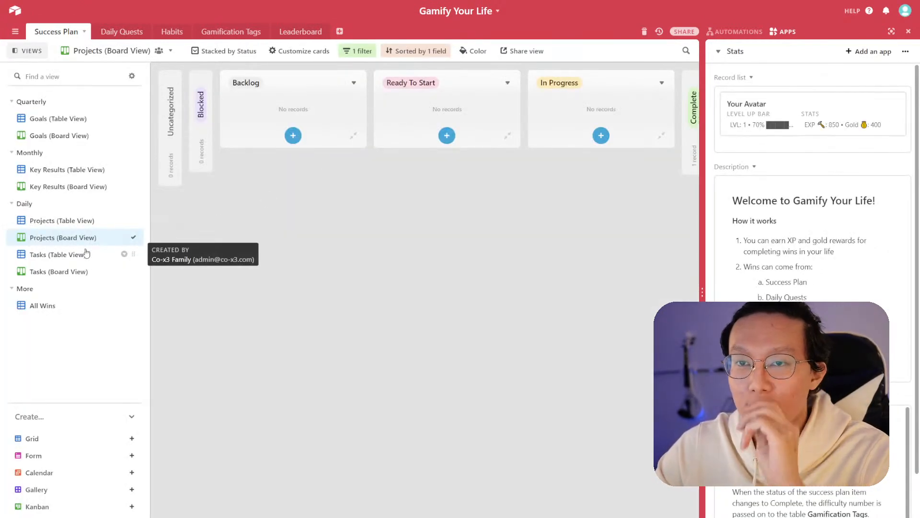
- Open the All Wins view and scroll through the description blocks in the side panel
{"action": "left_click", "coordinate": [72, 304]}
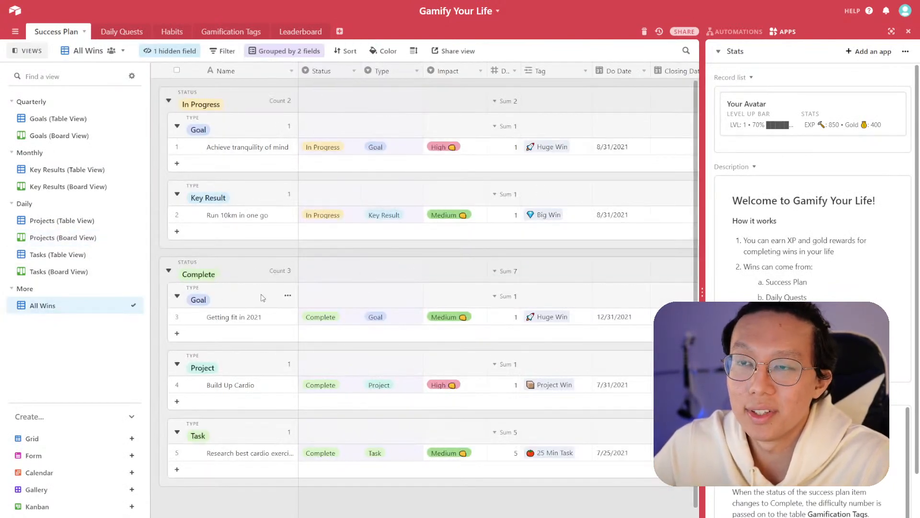
{"action": "scroll", "coordinate": [812, 192], "scroll_direction": "down", "scroll_amount": 2}
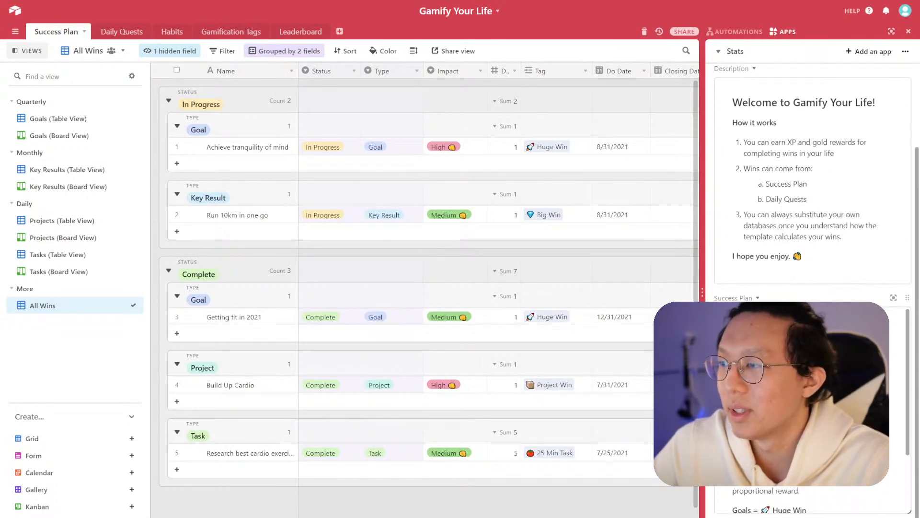
{"action": "scroll", "coordinate": [813, 408], "scroll_direction": "down", "scroll_amount": 2}
{"action": "scroll", "coordinate": [812, 407], "scroll_direction": "up", "scroll_amount": 2}
{"action": "scroll", "coordinate": [812, 408], "scroll_direction": "down", "scroll_amount": 2}
{"action": "scroll", "coordinate": [812, 407], "scroll_direction": "up", "scroll_amount": 2}
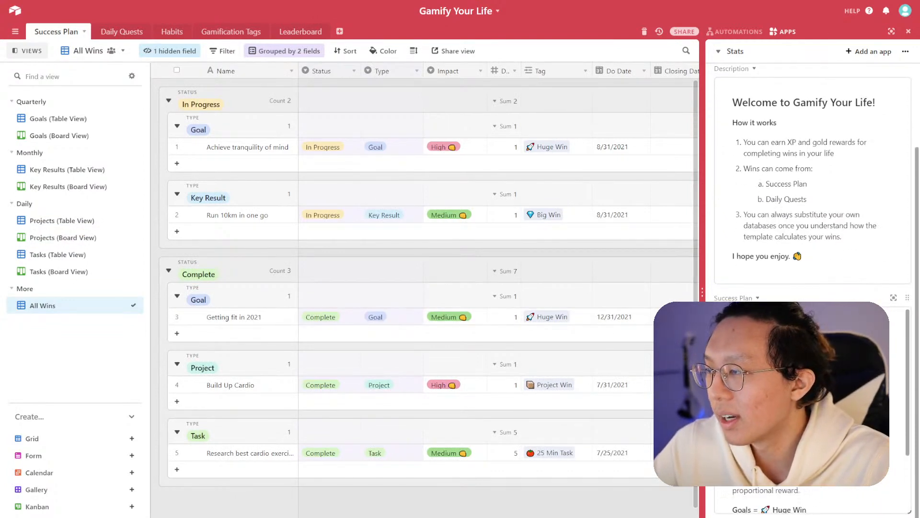
{"action": "scroll", "coordinate": [813, 407], "scroll_direction": "down", "scroll_amount": 2}
- Edit the Success Plan text block in the side panel, adding line breaks and bold formatting, then finish editing
{"action": "left_click", "coordinate": [812, 407]}
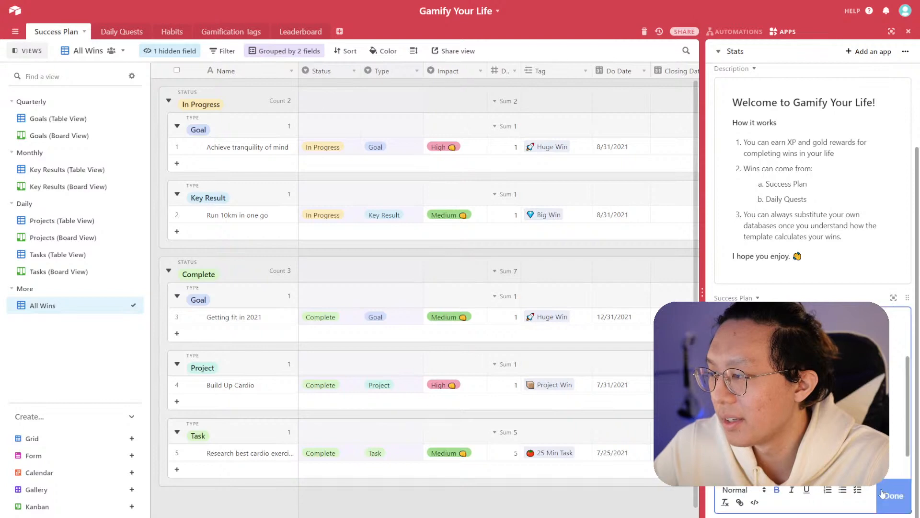
{"action": "scroll", "coordinate": [813, 393], "scroll_direction": "down", "scroll_amount": 1}
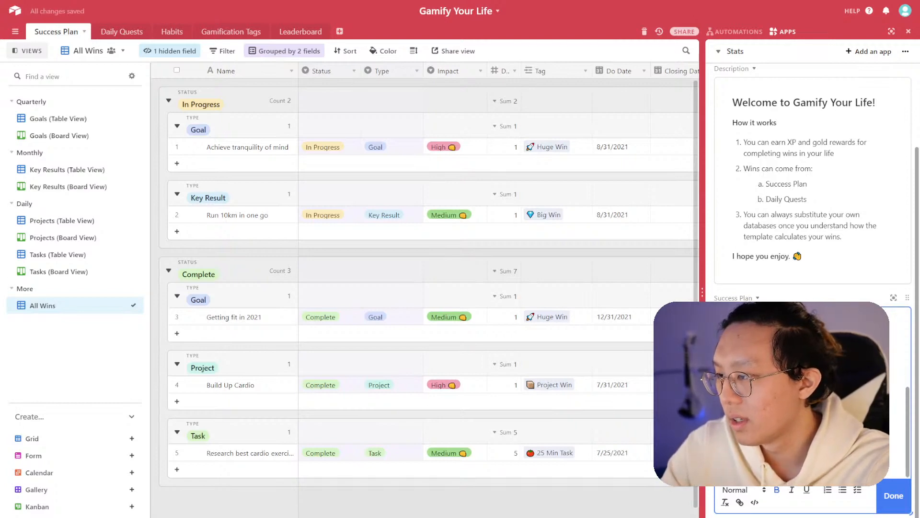
{"action": "key", "text": "Return"}
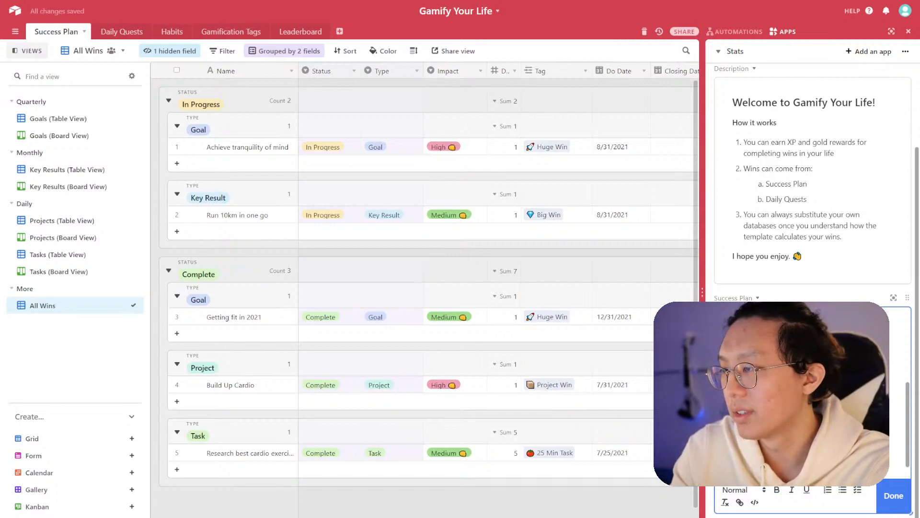
{"action": "key", "text": "Return"}
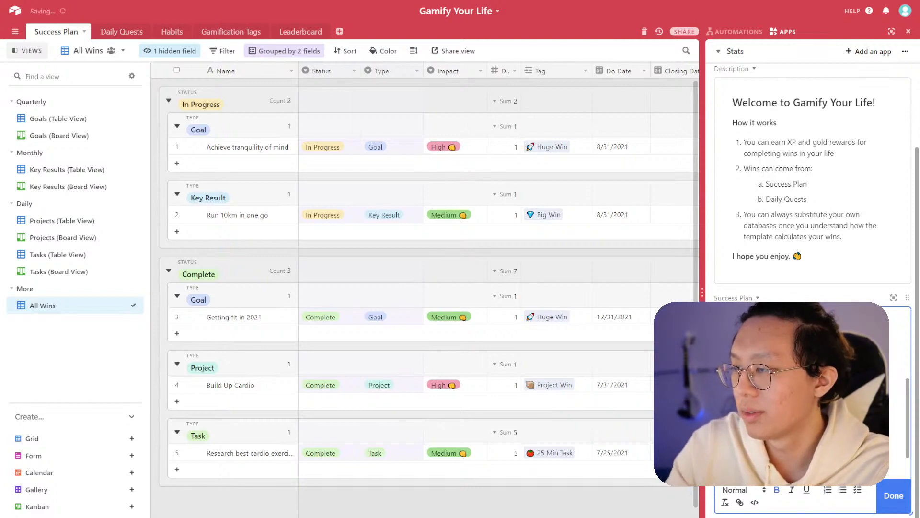
{"action": "scroll", "coordinate": [812, 393], "scroll_direction": "down", "scroll_amount": 1}
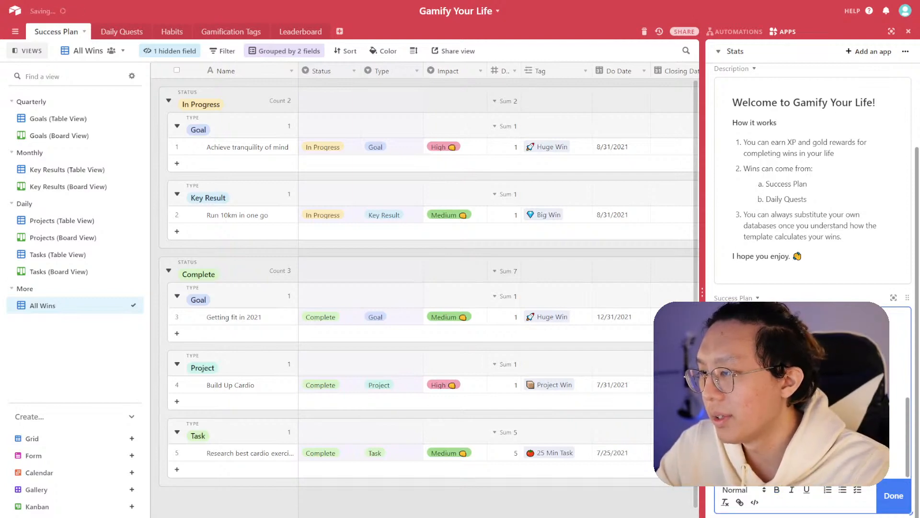
{"action": "key", "text": "ctrl+b"}
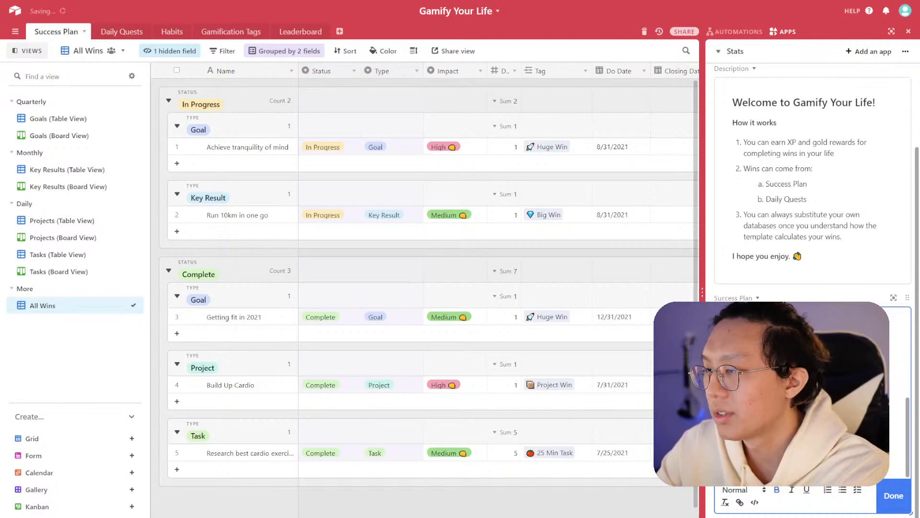
{"action": "key", "text": "ctrl+b"}
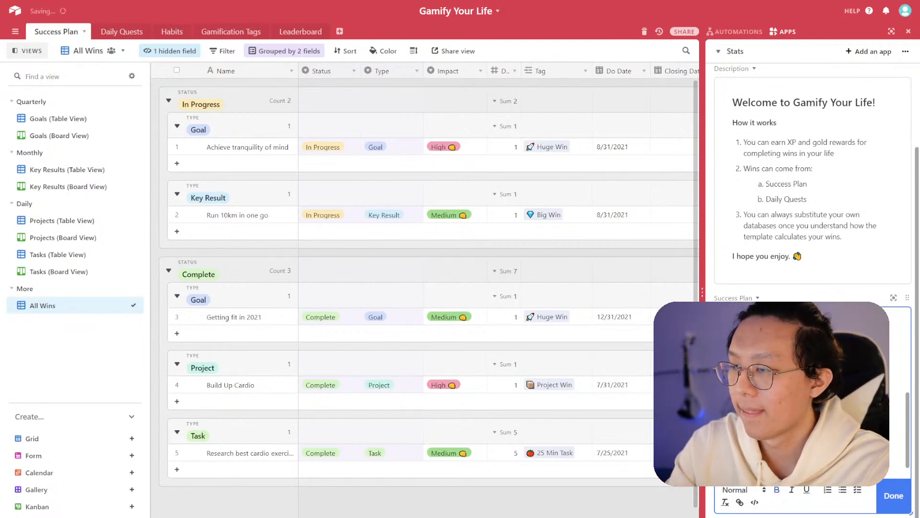
{"action": "key", "text": "Return"}
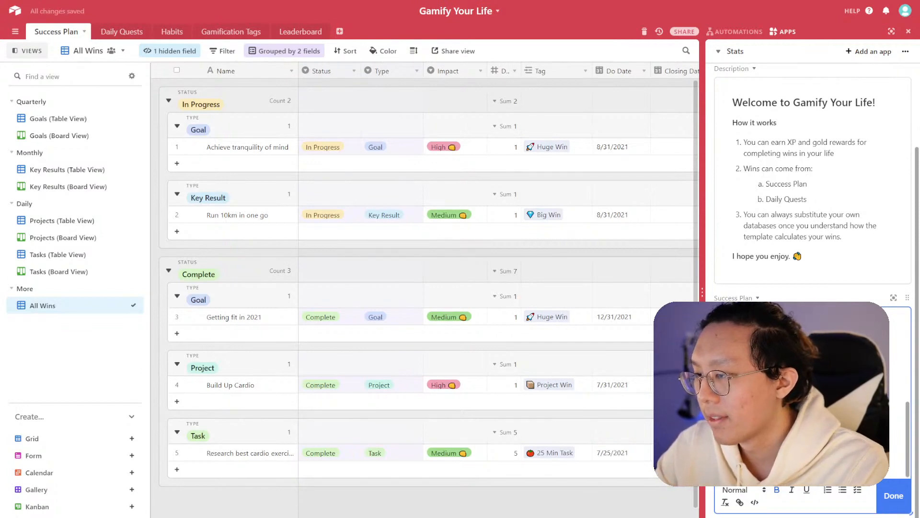
{"action": "key", "text": "ctrl+b"}
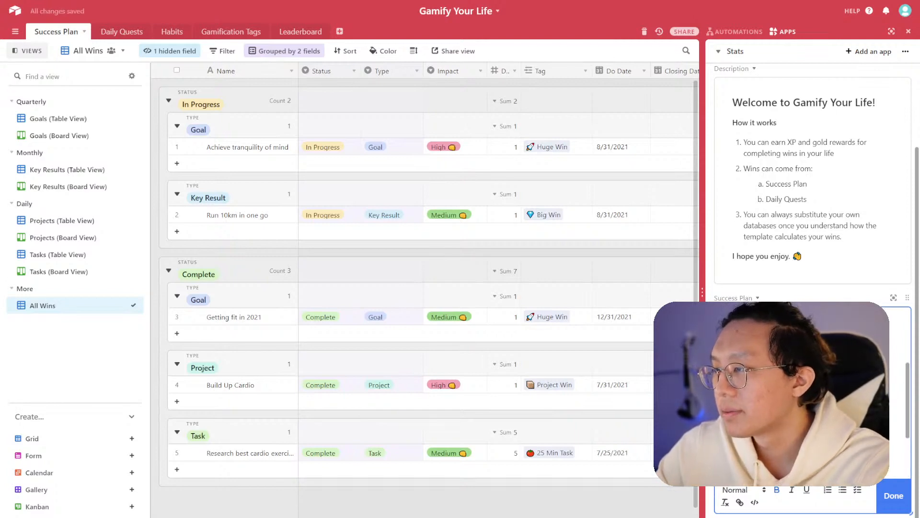
{"action": "scroll", "coordinate": [890, 403], "scroll_direction": "up", "scroll_amount": 5}
{"action": "scroll", "coordinate": [890, 403], "scroll_direction": "down", "scroll_amount": 5}
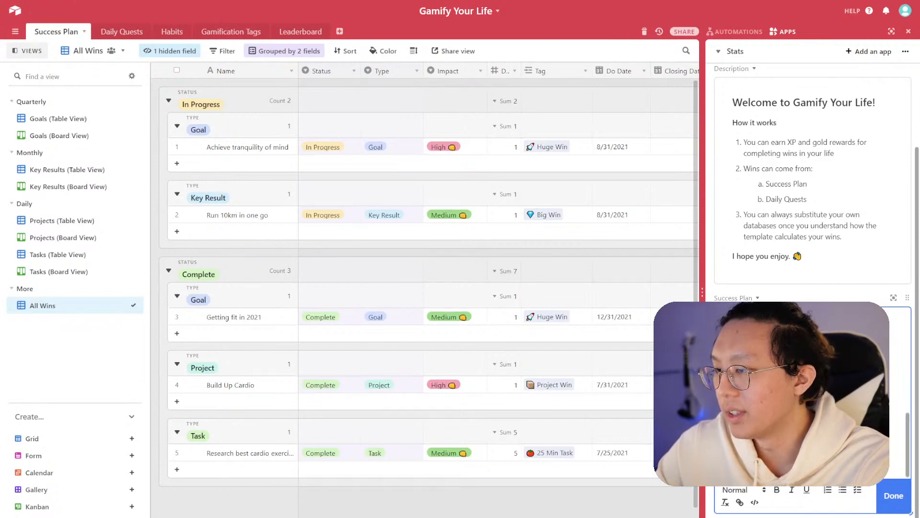
{"action": "left_click", "coordinate": [893, 496]}
{"action": "scroll", "coordinate": [813, 410], "scroll_direction": "up", "scroll_amount": 5}
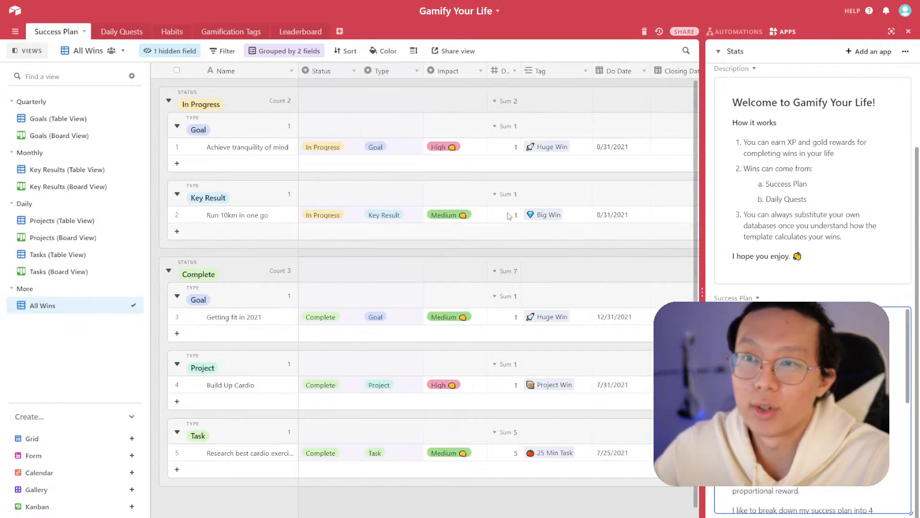
- Switch to the Daily Quests table and rename the copied Success Plan text block in the side panel to Daily Quests
{"action": "left_click", "coordinate": [122, 32]}
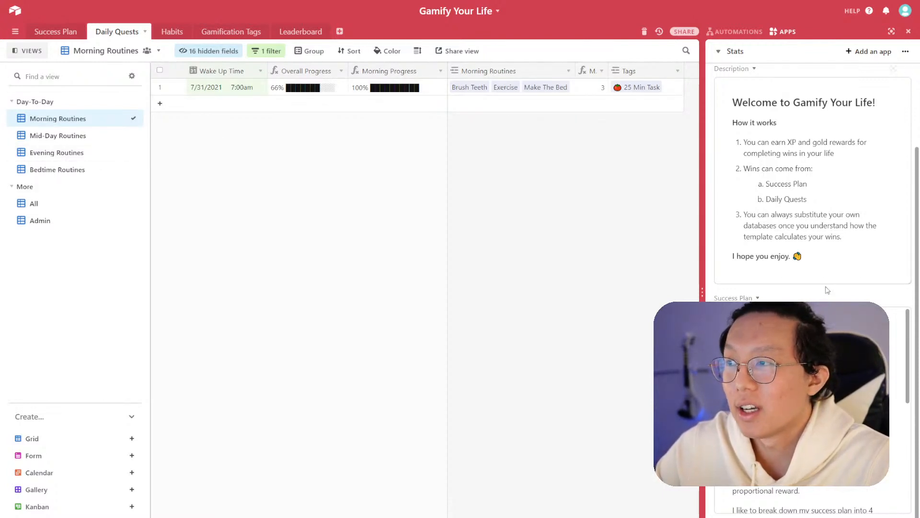
{"action": "scroll", "coordinate": [825, 317], "scroll_direction": "down", "scroll_amount": 1}
{"action": "scroll", "coordinate": [824, 317], "scroll_direction": "up", "scroll_amount": 2}
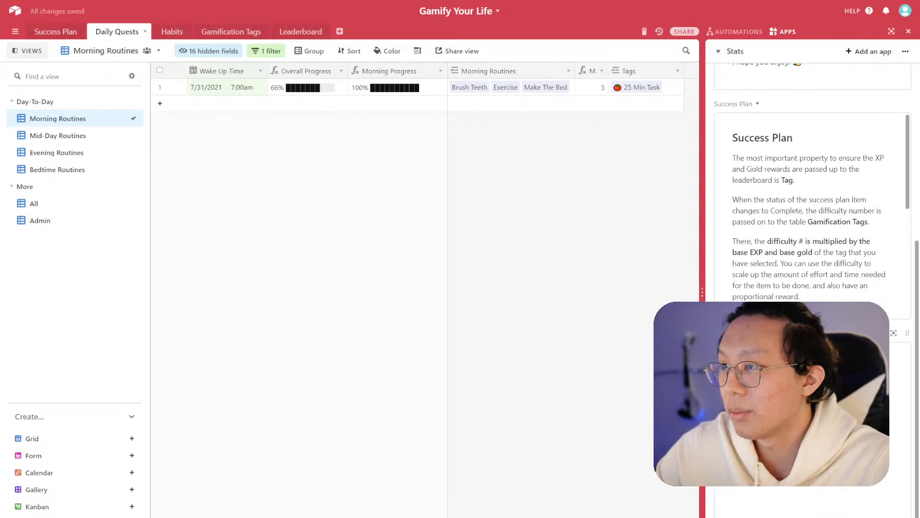
{"action": "scroll", "coordinate": [810, 362], "scroll_direction": "up", "scroll_amount": 6}
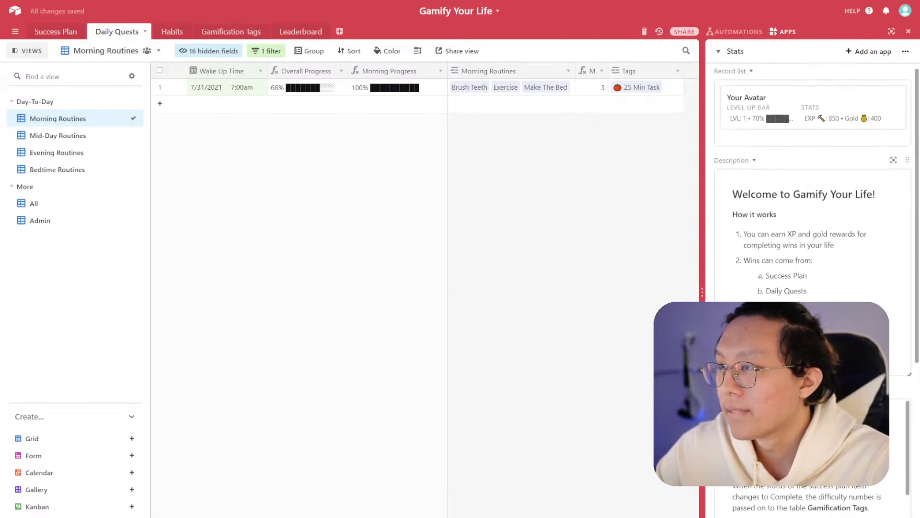
{"action": "scroll", "coordinate": [810, 288], "scroll_direction": "down", "scroll_amount": 7}
{"action": "left_click", "coordinate": [773, 298]}
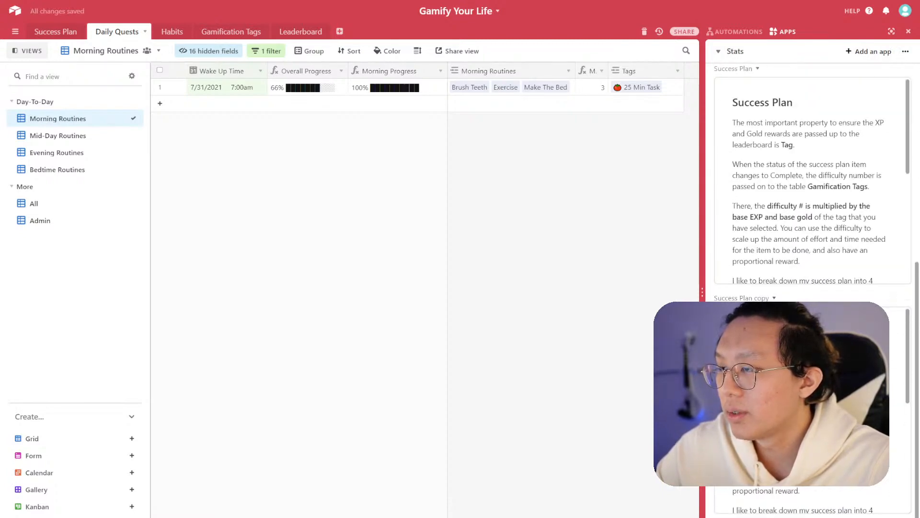
{"action": "left_click", "coordinate": [748, 315]}
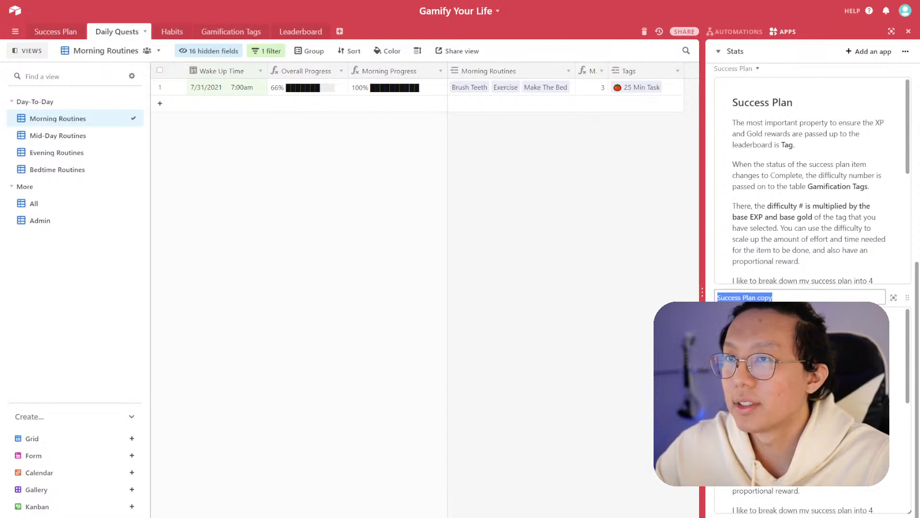
{"action": "type", "text": "Daily Quests"}
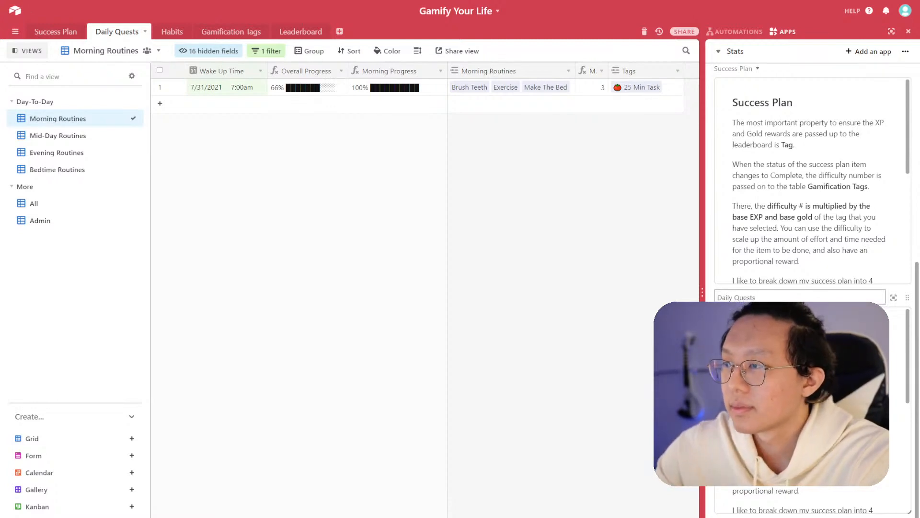
{"action": "key", "text": "Return"}
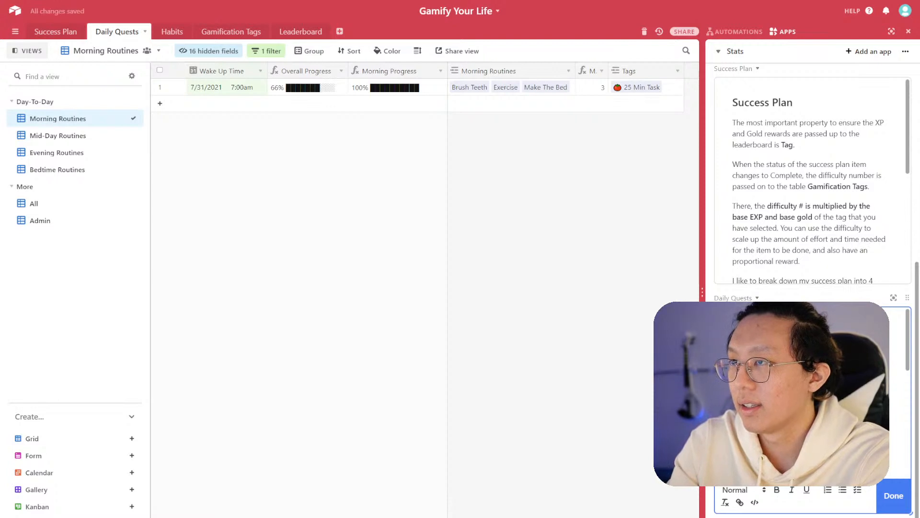
- Rename the Tags field in the Morning Routines view to Tag
{"action": "left_click", "coordinate": [676, 68]}
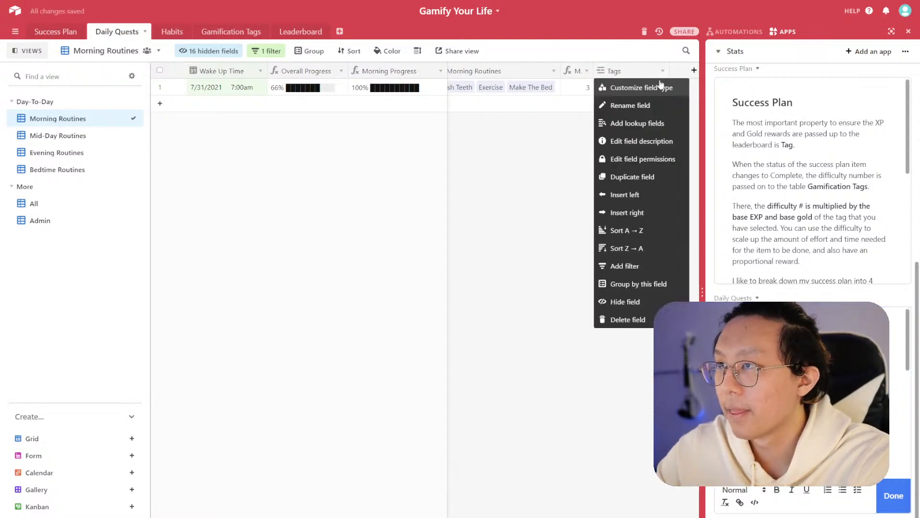
{"action": "left_click", "coordinate": [648, 99]}
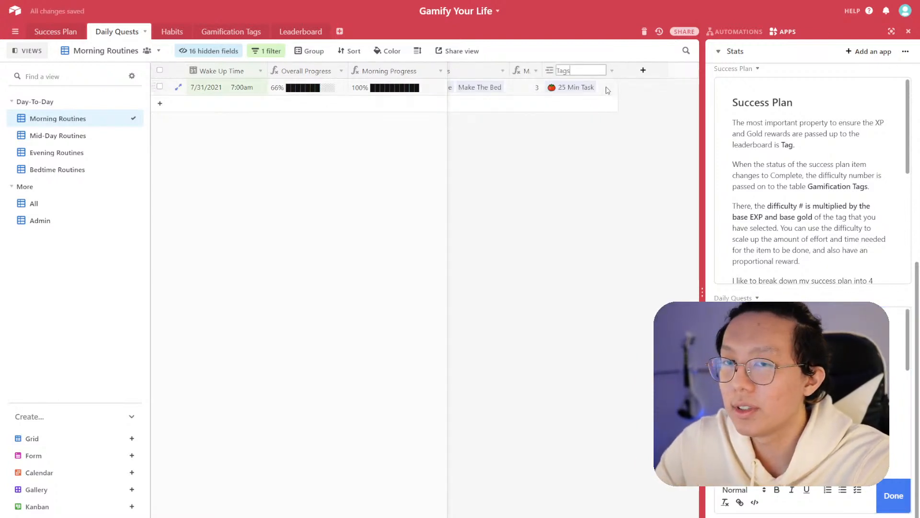
{"action": "type", "text": "Tag"}
{"action": "key", "text": "Return"}
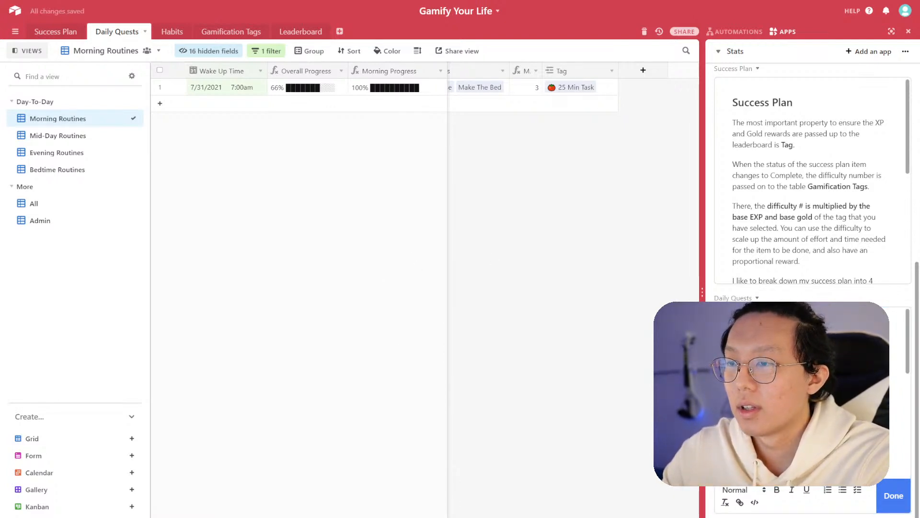
{"action": "scroll", "coordinate": [573, 240], "scroll_direction": "left", "scroll_amount": 2}
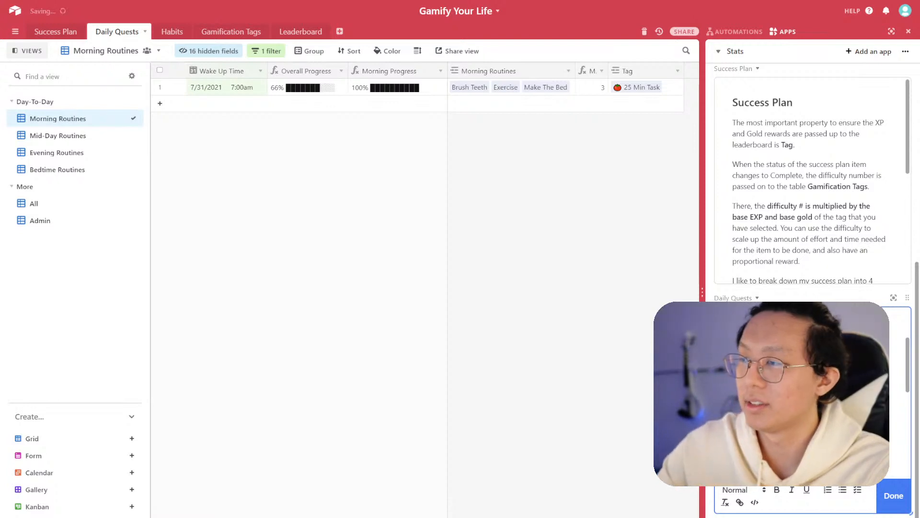
{"action": "scroll", "coordinate": [813, 393], "scroll_direction": "up", "scroll_amount": 2}
{"action": "scroll", "coordinate": [812, 393], "scroll_direction": "down", "scroll_amount": 3}
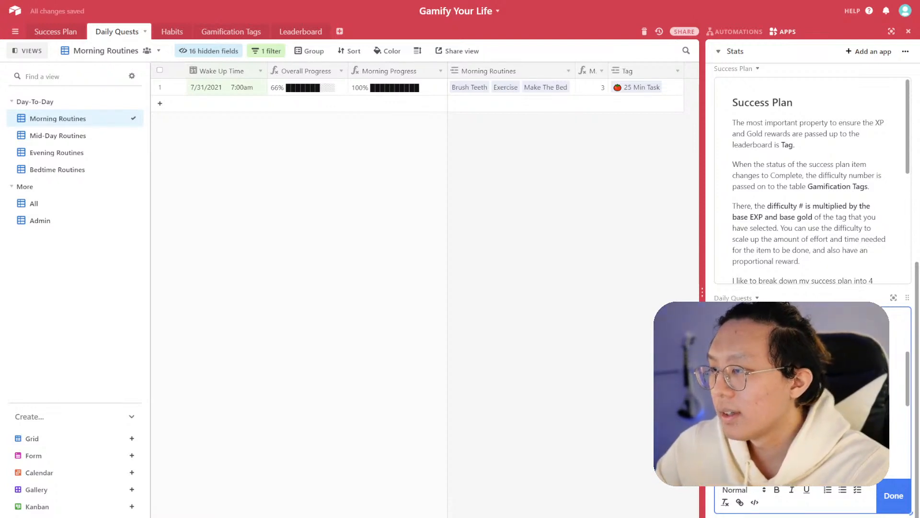
- Adjust the line spacing in the Daily Quests text block in the side panel and finish editing
{"action": "key", "text": "BackSpace"}
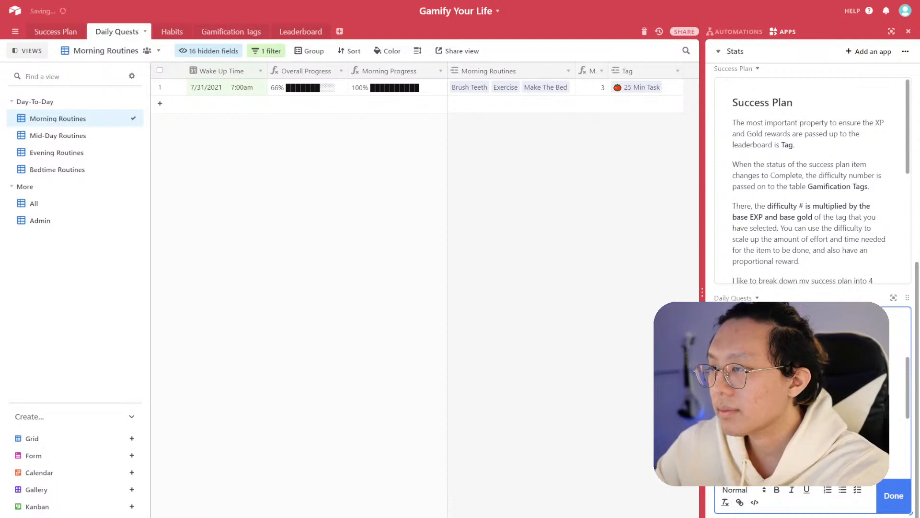
{"action": "scroll", "coordinate": [813, 393], "scroll_direction": "up", "scroll_amount": 1}
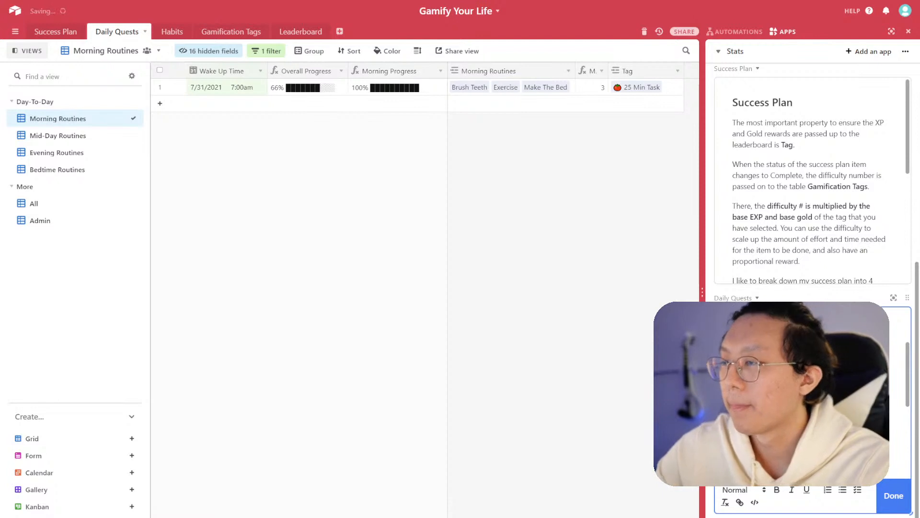
{"action": "scroll", "coordinate": [813, 393], "scroll_direction": "up", "scroll_amount": 2}
{"action": "scroll", "coordinate": [813, 393], "scroll_direction": "down", "scroll_amount": 2}
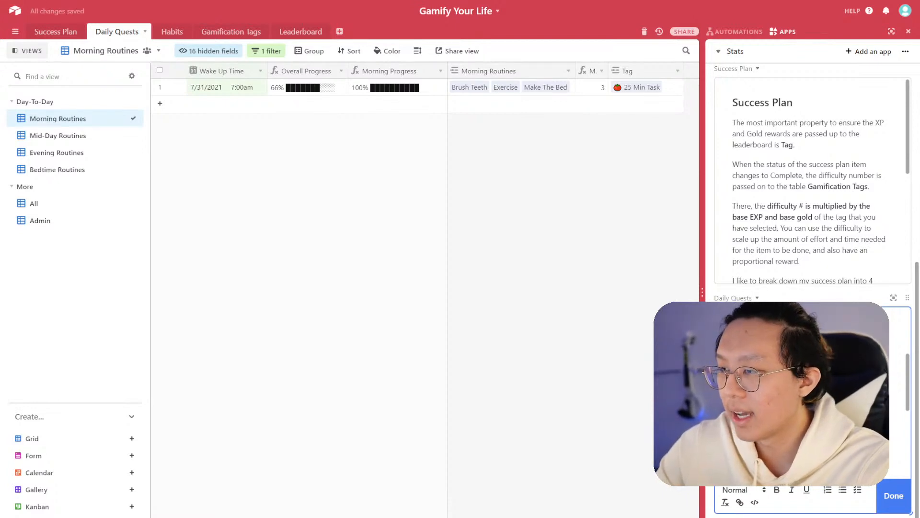
{"action": "key", "text": "Return"}
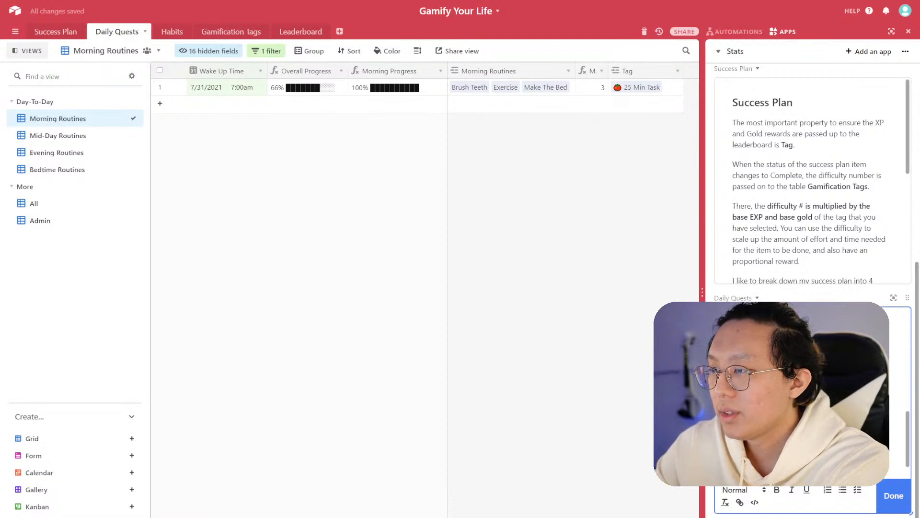
{"action": "key", "text": "BackSpace"}
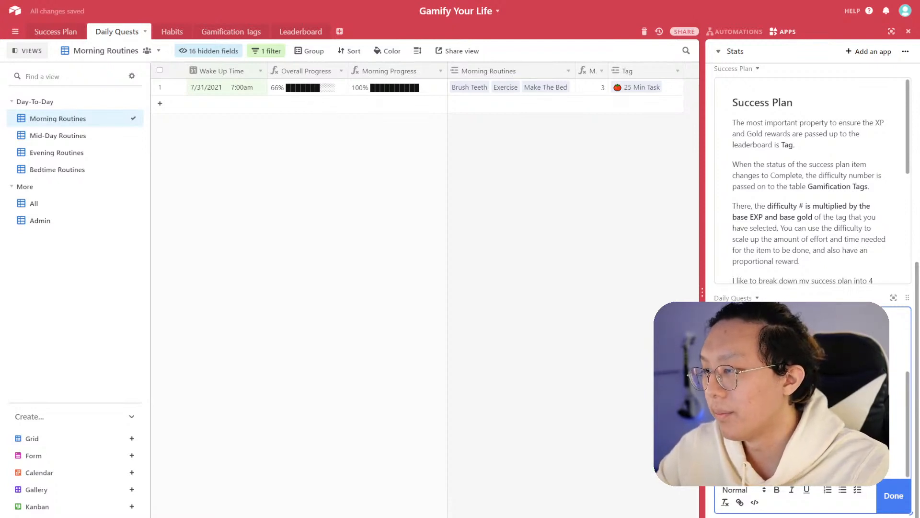
{"action": "left_click", "coordinate": [894, 496]}
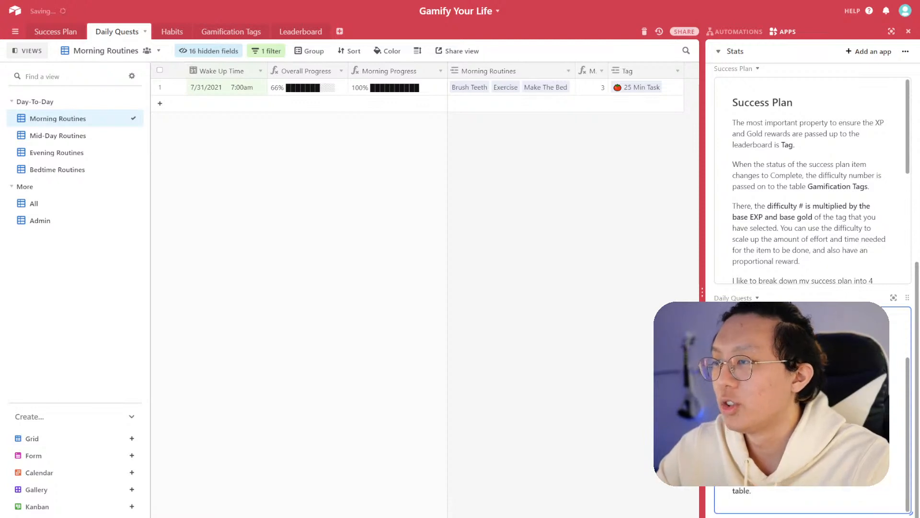
- Reopen the Daily Quests text block, insert another line break, and finish editing
{"action": "scroll", "coordinate": [813, 410], "scroll_direction": "up", "scroll_amount": 2}
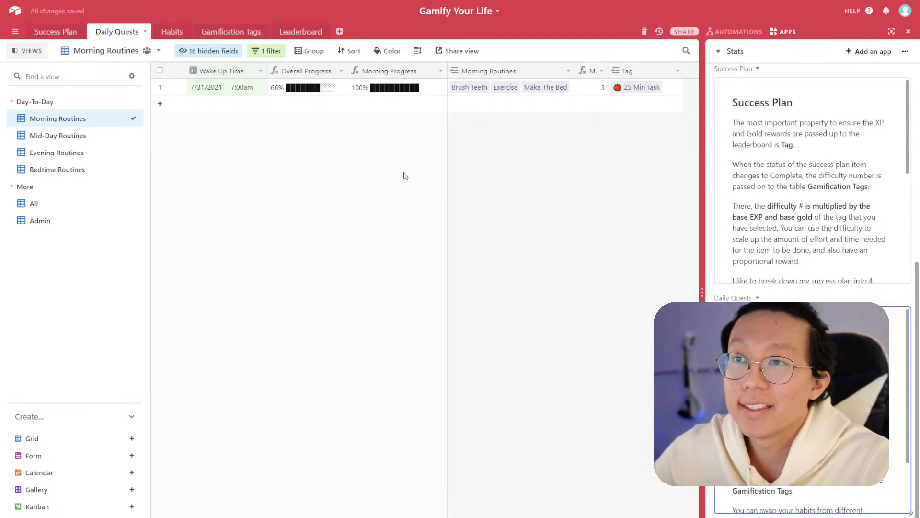
{"action": "scroll", "coordinate": [786, 384], "scroll_direction": "up", "scroll_amount": 1}
{"action": "scroll", "coordinate": [786, 384], "scroll_direction": "down", "scroll_amount": 1}
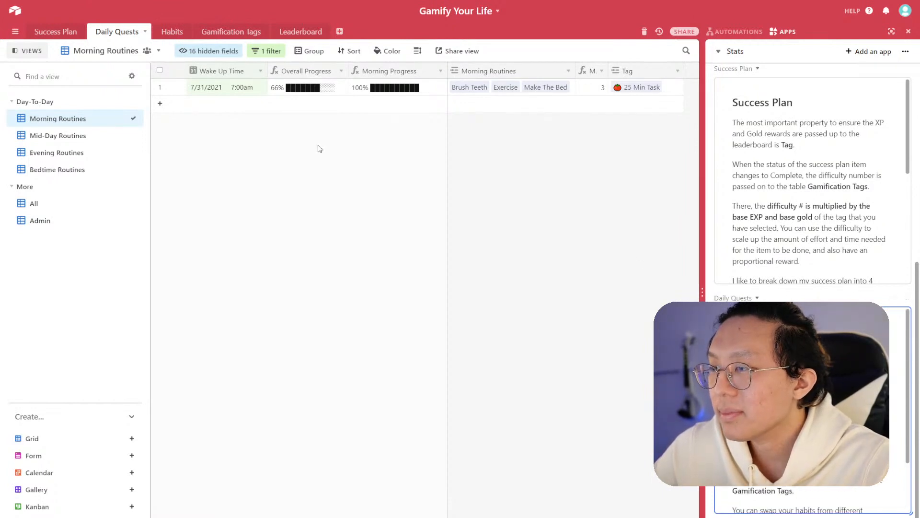
{"action": "mouse_move", "coordinate": [609, 71]}
{"action": "left_mouse_down"}
{"action": "mouse_move", "coordinate": [674, 72]}
{"action": "mouse_move", "coordinate": [607, 84]}
{"action": "left_mouse_up"}
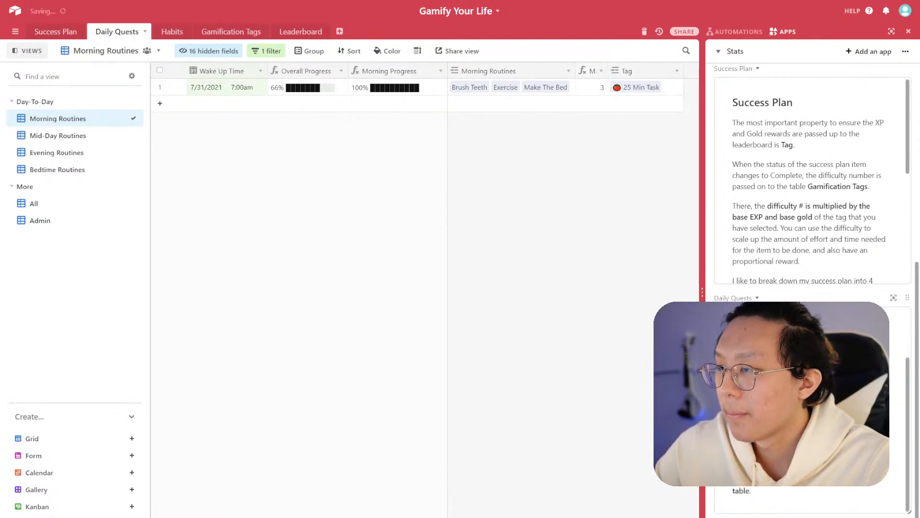
{"action": "left_click", "coordinate": [824, 492]}
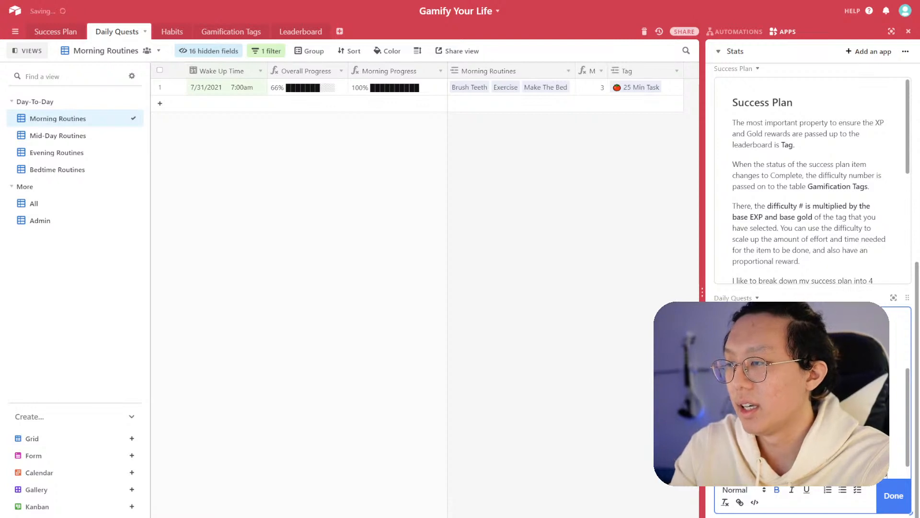
{"action": "key", "text": "Return"}
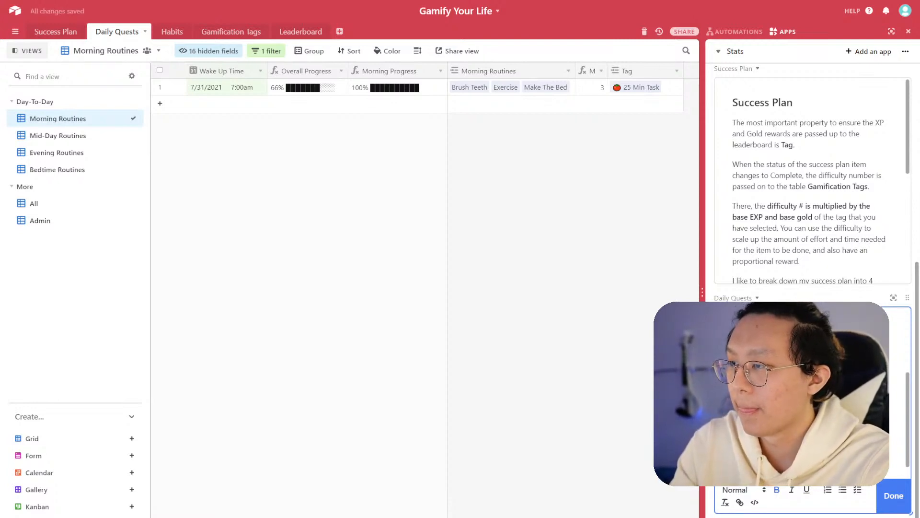
{"action": "key", "text": "ctrl+b"}
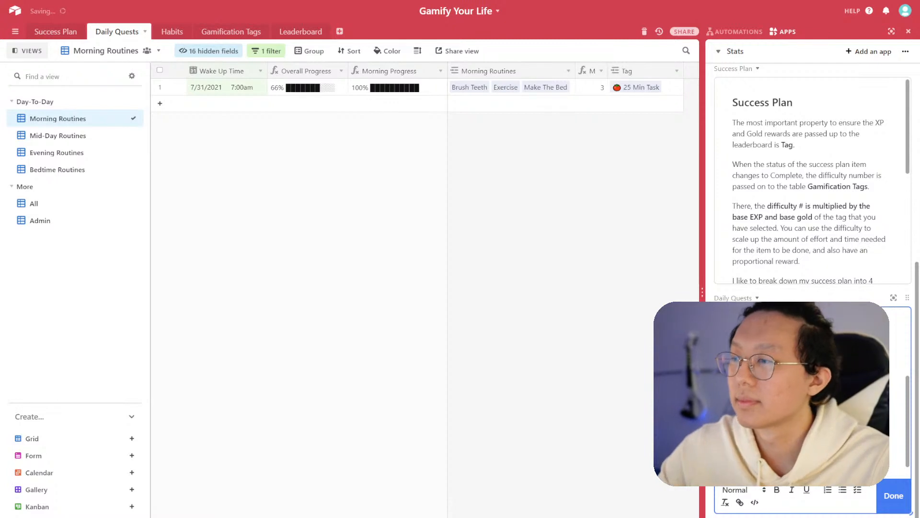
{"action": "key", "text": "ctrl+b"}
{"action": "left_click", "coordinate": [894, 496]}
{"action": "scroll", "coordinate": [894, 496], "scroll_direction": "up", "scroll_amount": 3}
{"action": "scroll", "coordinate": [813, 410], "scroll_direction": "down", "scroll_amount": 3}
{"action": "scroll", "coordinate": [813, 410], "scroll_direction": "up", "scroll_amount": 3}
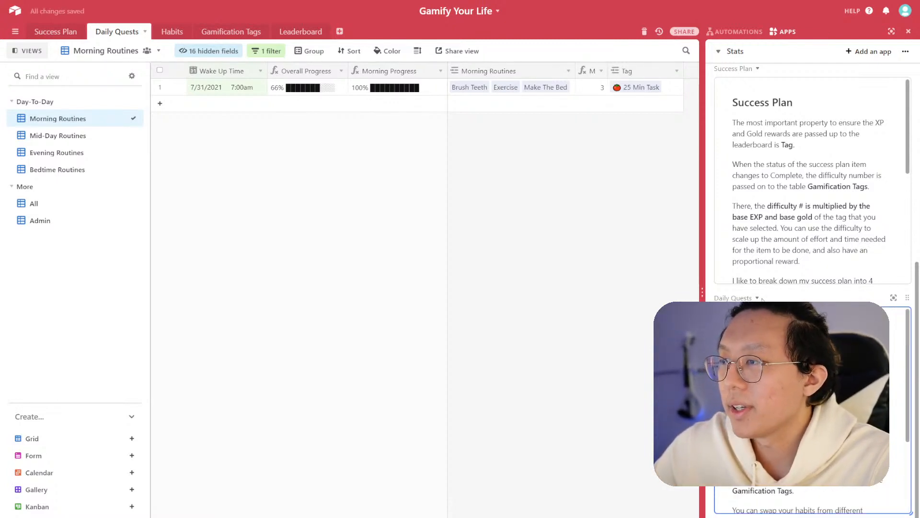
- In the Habits table's All view, reorder the columns to Name, Active, Group, Description
{"action": "left_click", "coordinate": [175, 32]}
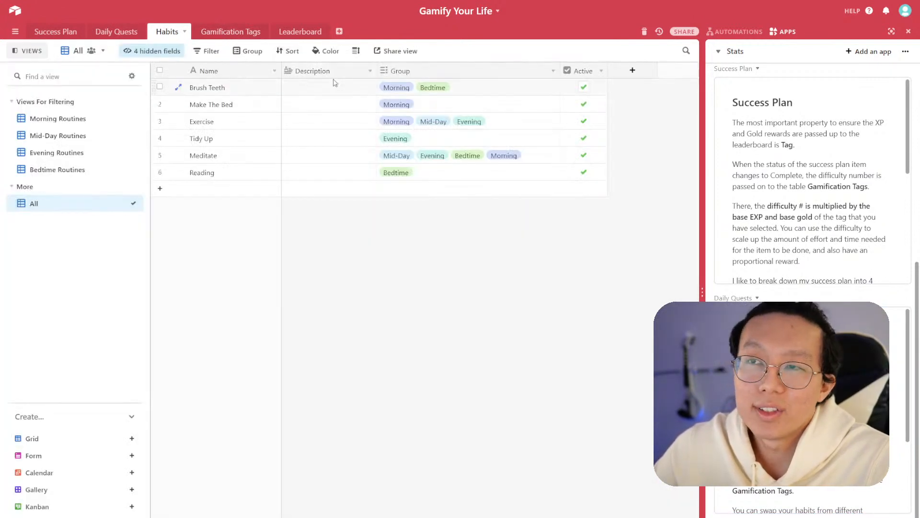
{"action": "left_click_drag", "start_coordinate": [345, 71], "coordinate": [607, 70]}
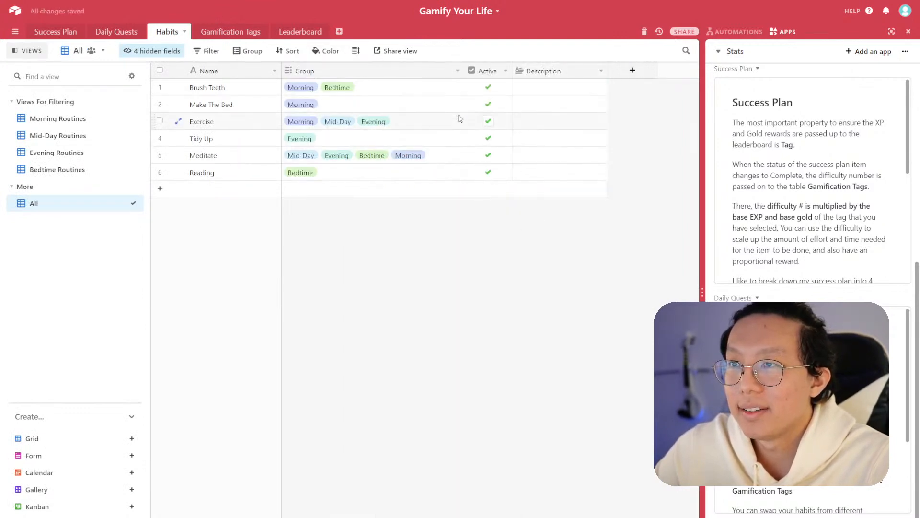
{"action": "left_click_drag", "start_coordinate": [481, 72], "coordinate": [329, 103]}
{"action": "left_click", "coordinate": [309, 74]}
{"action": "left_click_drag", "start_coordinate": [281, 74], "coordinate": [180, 77]}
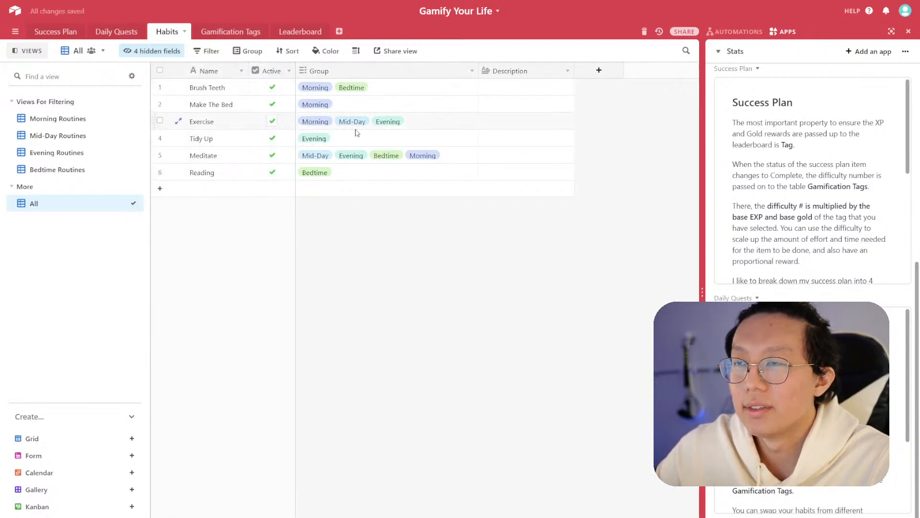
- Reorder the Morning Routines view columns in Habits to Name, Active, Group, Description and adjust column widths
{"action": "left_click", "coordinate": [61, 119]}
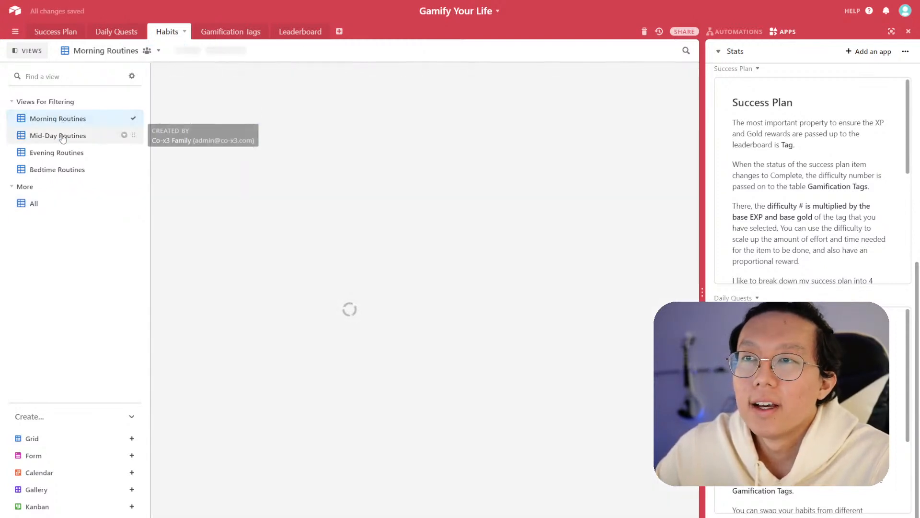
{"action": "left_click_drag", "start_coordinate": [468, 72], "coordinate": [569, 77]}
{"action": "left_click", "coordinate": [454, 84]}
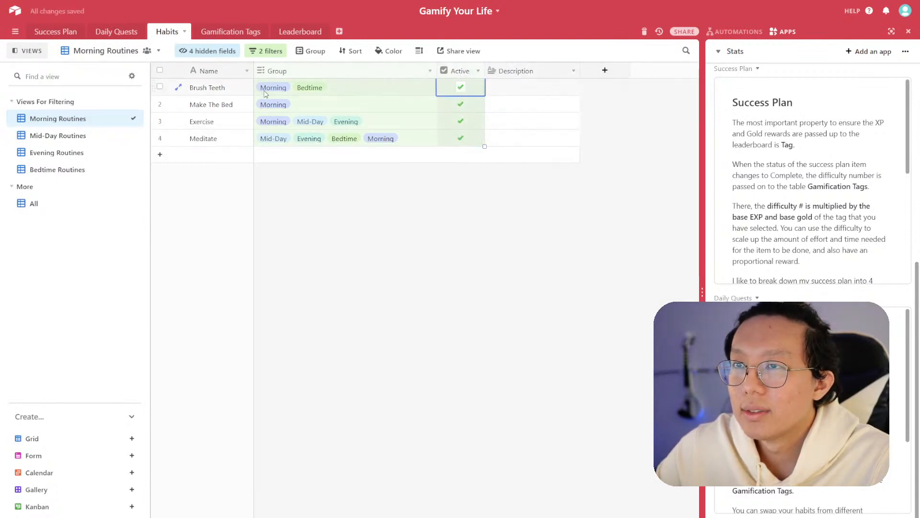
{"action": "left_click_drag", "start_coordinate": [458, 72], "coordinate": [252, 75]}
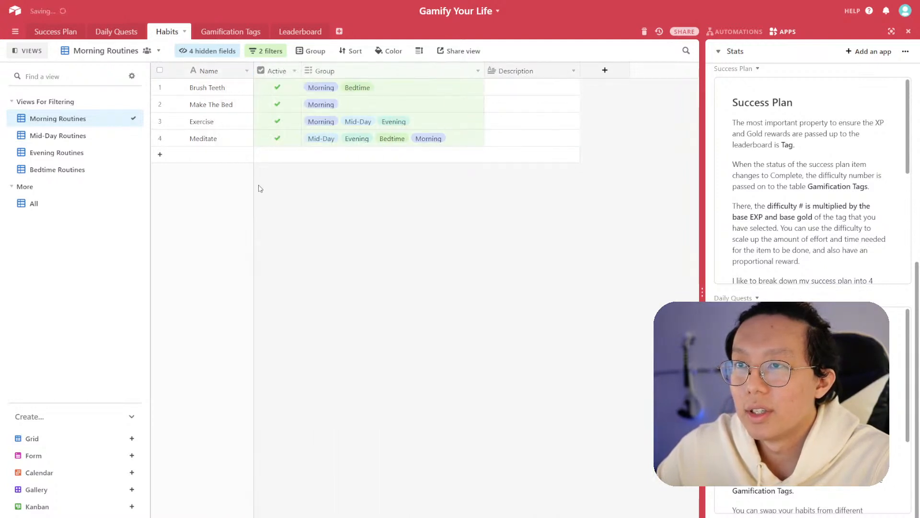
{"action": "left_click_drag", "start_coordinate": [252, 191], "coordinate": [301, 189]}
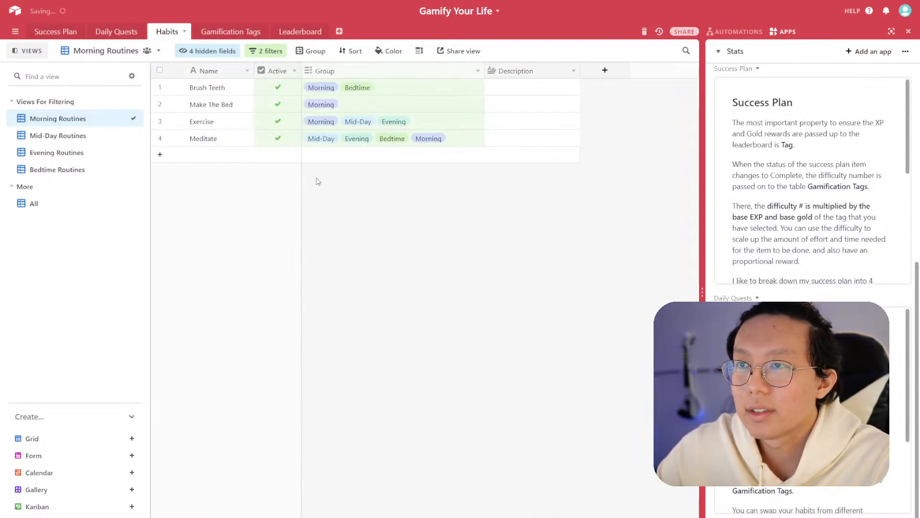
{"action": "left_click_drag", "start_coordinate": [484, 70], "coordinate": [500, 71]}
- Move the Make The Bed record to the top of the Habits Morning Routines view
{"action": "left_click", "coordinate": [102, 137]}
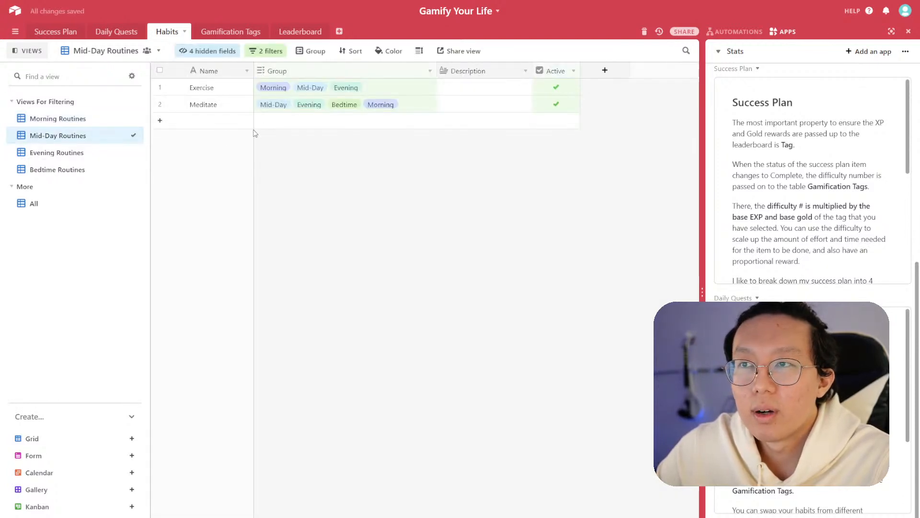
{"action": "left_click", "coordinate": [551, 88]}
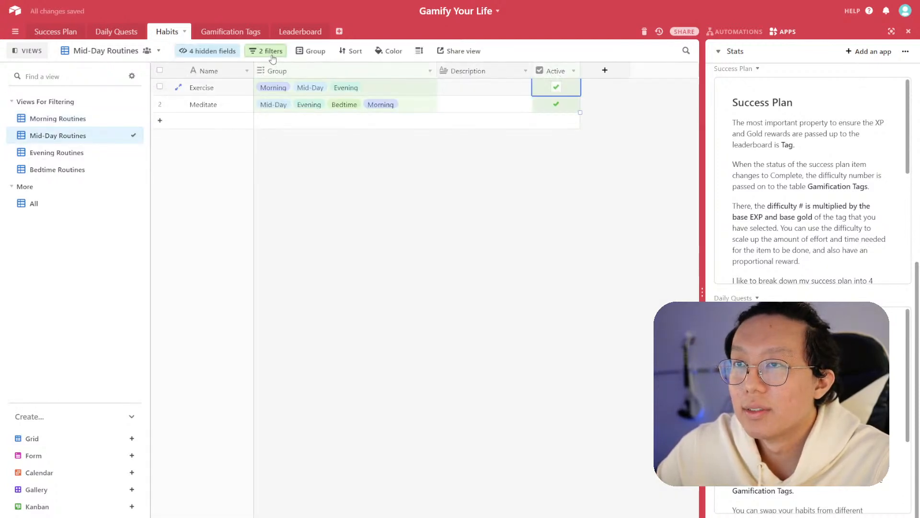
{"action": "left_click", "coordinate": [47, 120]}
{"action": "mouse_move", "coordinate": [152, 106]}
{"action": "left_mouse_down"}
{"action": "mouse_move", "coordinate": [111, 96]}
{"action": "mouse_move", "coordinate": [154, 83]}
{"action": "left_mouse_up"}
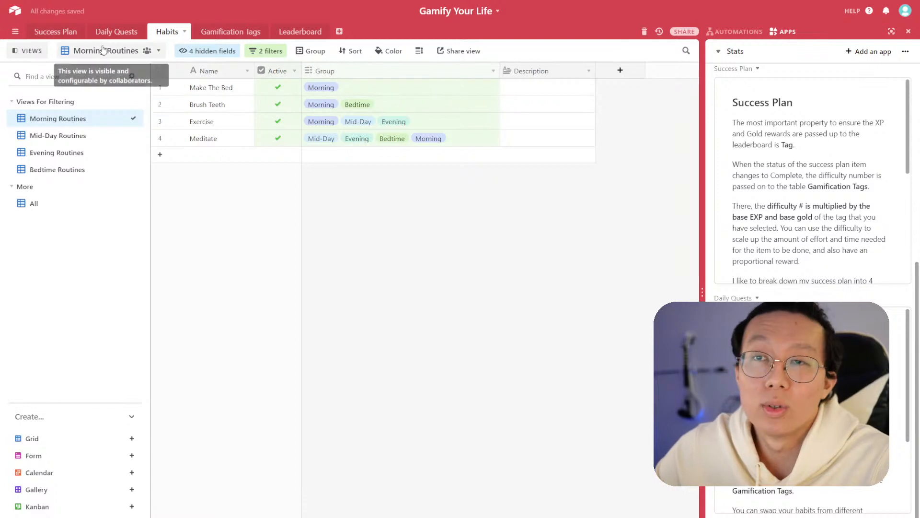
- Open the Morning Routines link picker on the Daily Quests record to review the available habits
{"action": "left_click", "coordinate": [117, 32]}
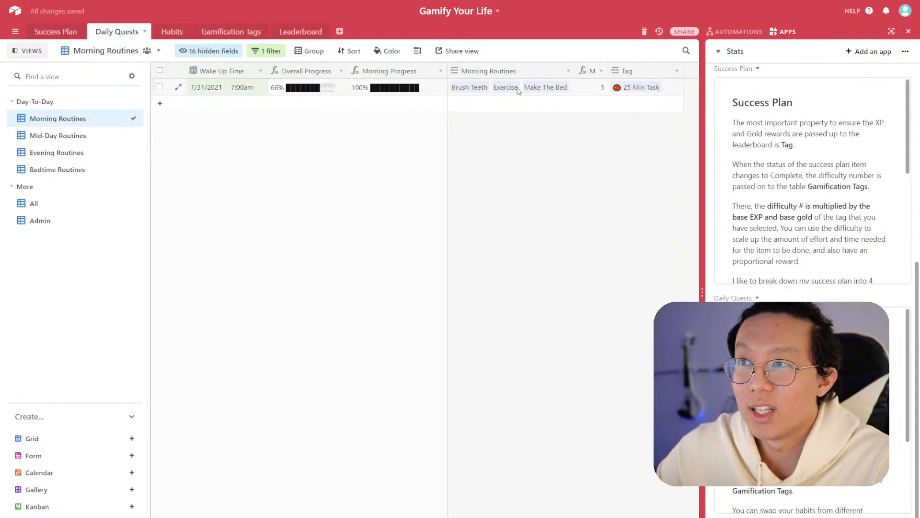
{"action": "left_click", "coordinate": [547, 90]}
{"action": "left_click", "coordinate": [513, 100]}
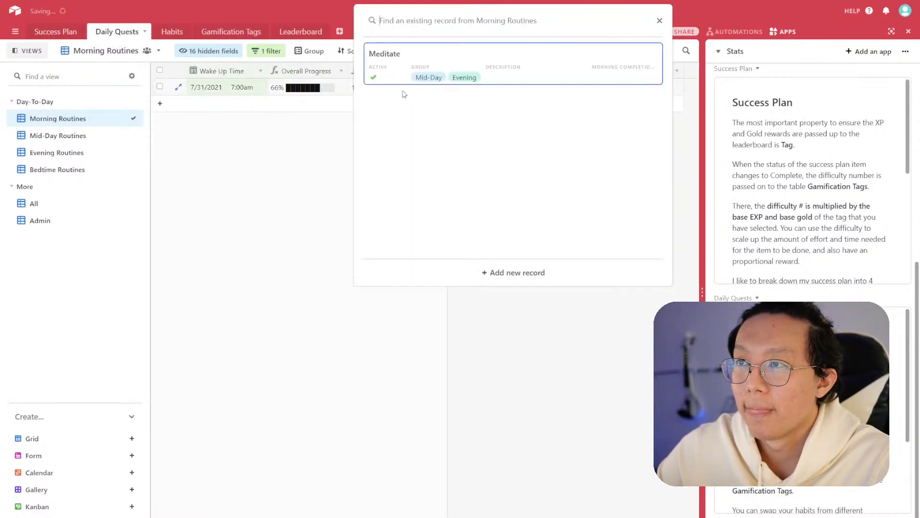
{"action": "left_click", "coordinate": [346, 148]}
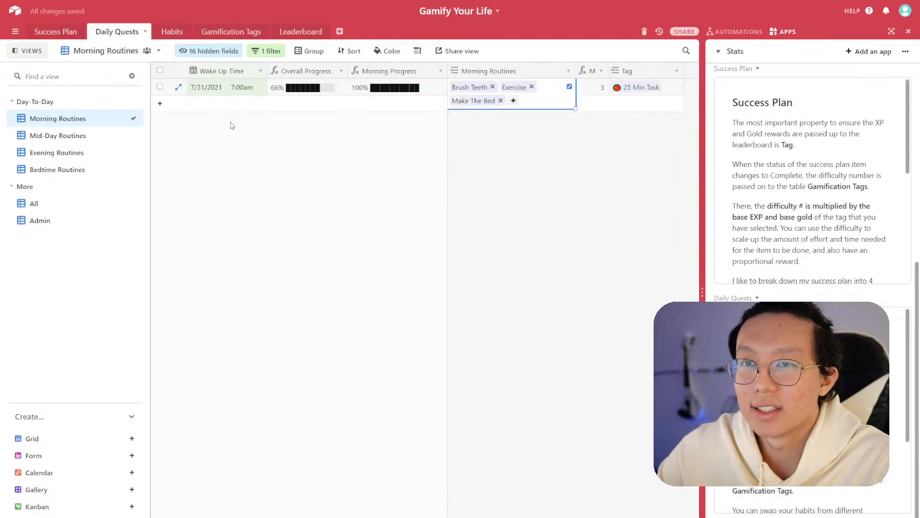
- Add a test Daily Quests record, open its Morning Routines picker, then delete the record
{"action": "left_click", "coordinate": [228, 105]}
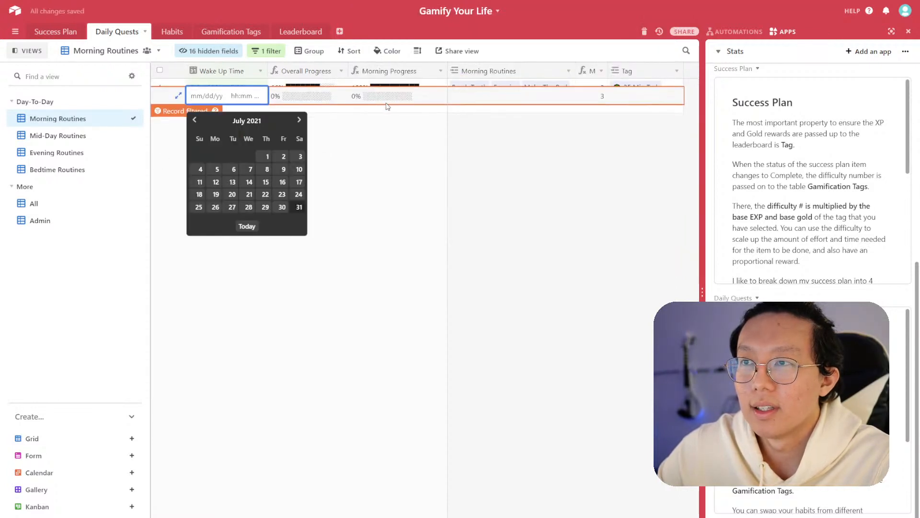
{"action": "left_click", "coordinate": [460, 100]}
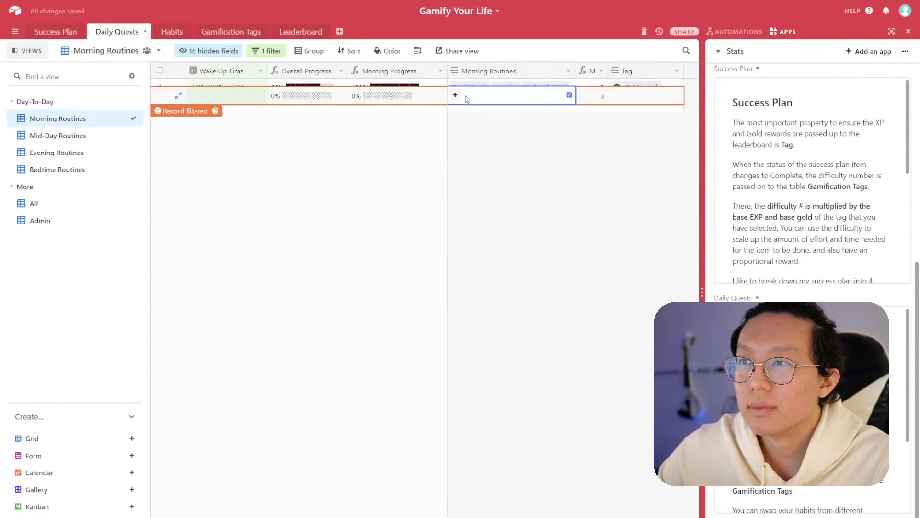
{"action": "left_click", "coordinate": [455, 97]}
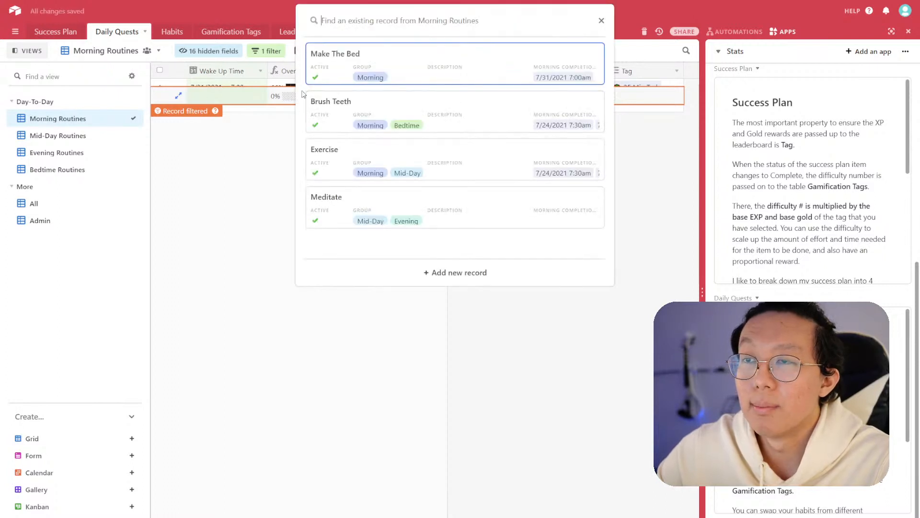
{"action": "left_click", "coordinate": [208, 96]}
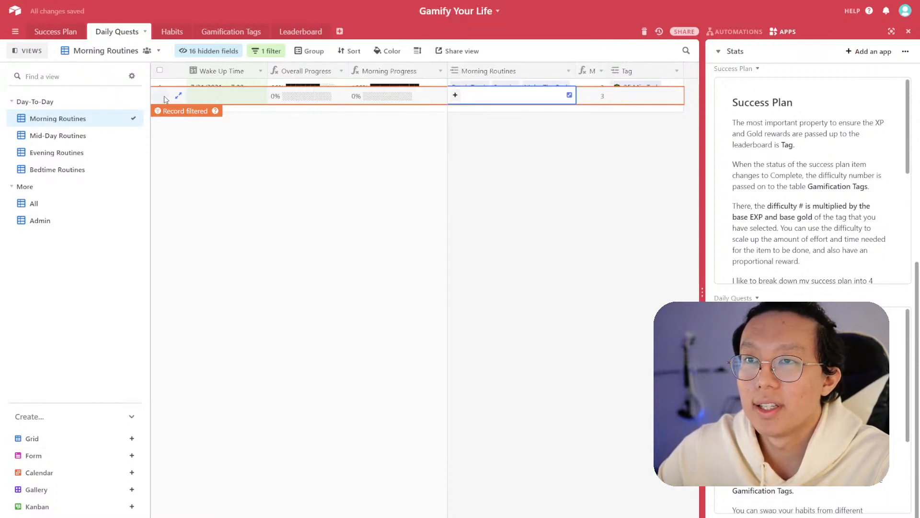
{"action": "right_click", "coordinate": [169, 96]}
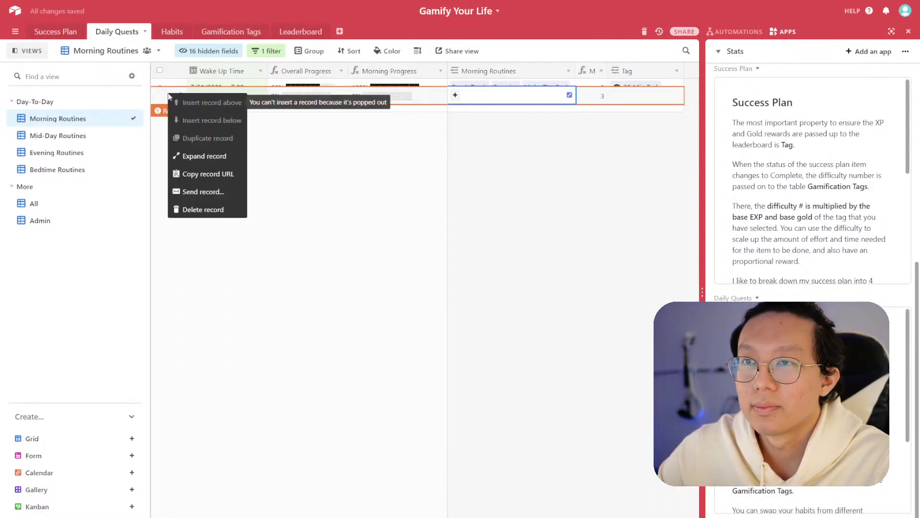
{"action": "left_click", "coordinate": [209, 207]}
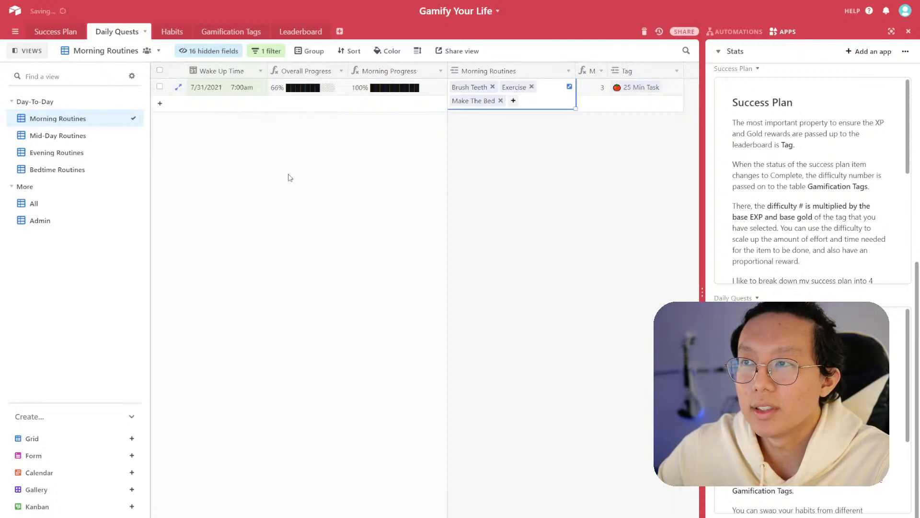
- Browse the Habits table's Mid-Day, Evening, Bedtime and Morning Routines views
{"action": "left_click", "coordinate": [171, 31]}
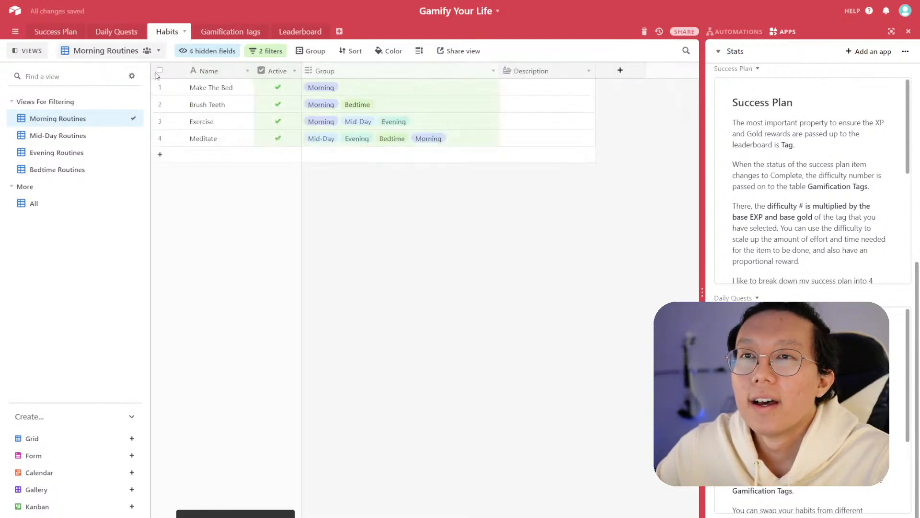
{"action": "left_click", "coordinate": [65, 136]}
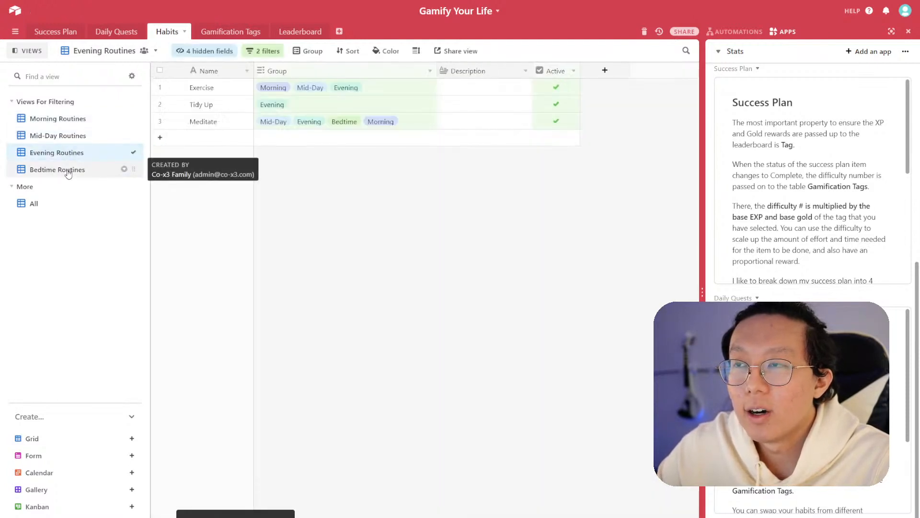
{"action": "left_click", "coordinate": [68, 171]}
{"action": "left_click", "coordinate": [71, 123]}
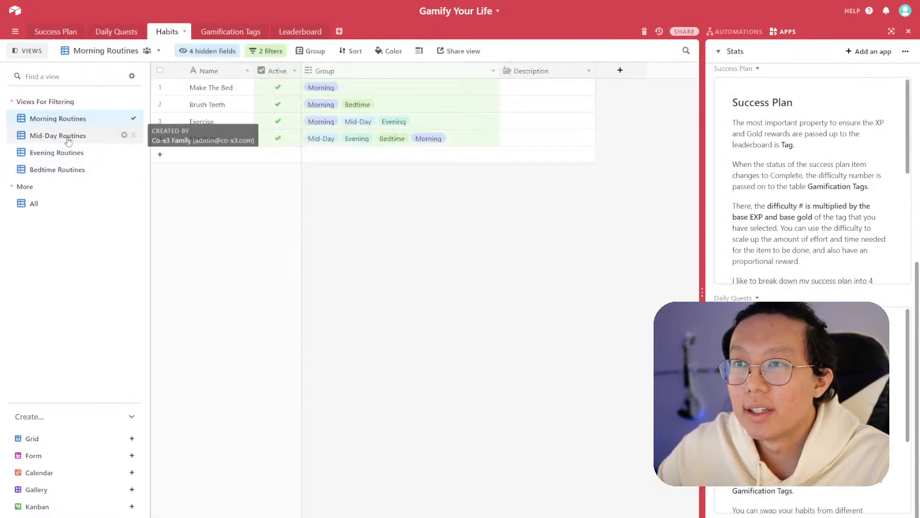
- Move the Active column next to Name in the Mid-Day Routines and Evening Routines views
{"action": "left_click", "coordinate": [67, 137]}
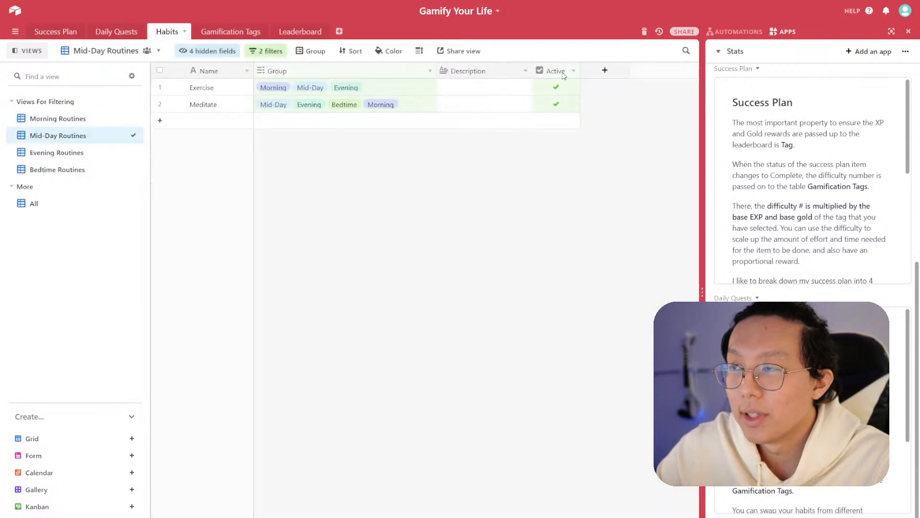
{"action": "left_click_drag", "start_coordinate": [550, 72], "coordinate": [252, 81]}
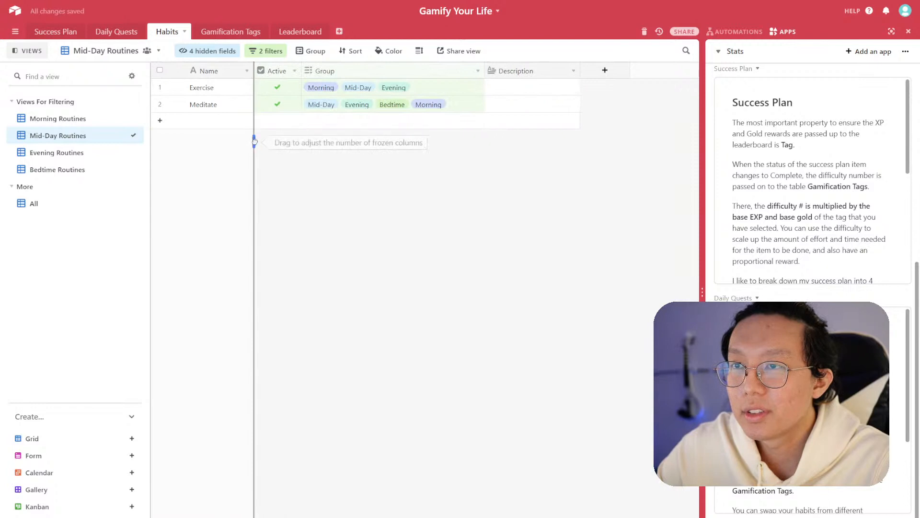
{"action": "left_click", "coordinate": [86, 153]}
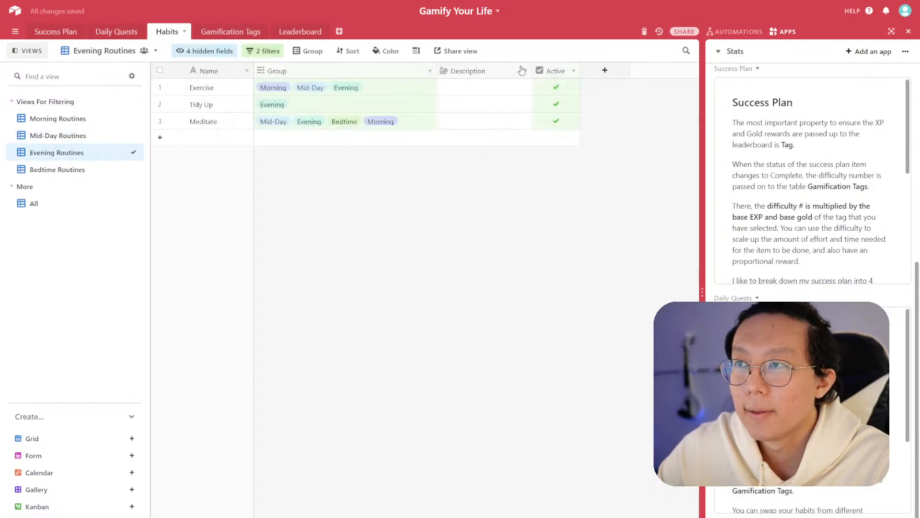
{"action": "left_click_drag", "start_coordinate": [549, 72], "coordinate": [250, 72]}
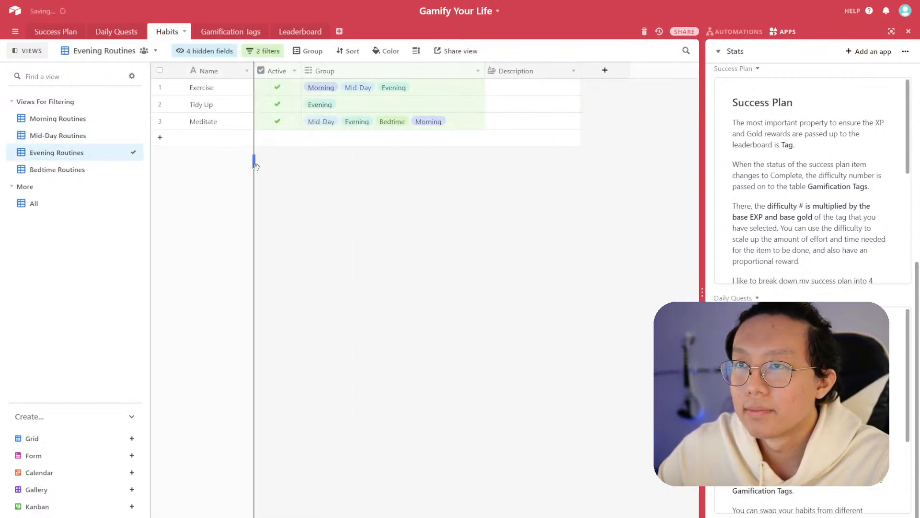
- Move the Active column next to Name in the Bedtime Routines view and extend the frozen columns to include it
{"action": "left_click", "coordinate": [87, 170]}
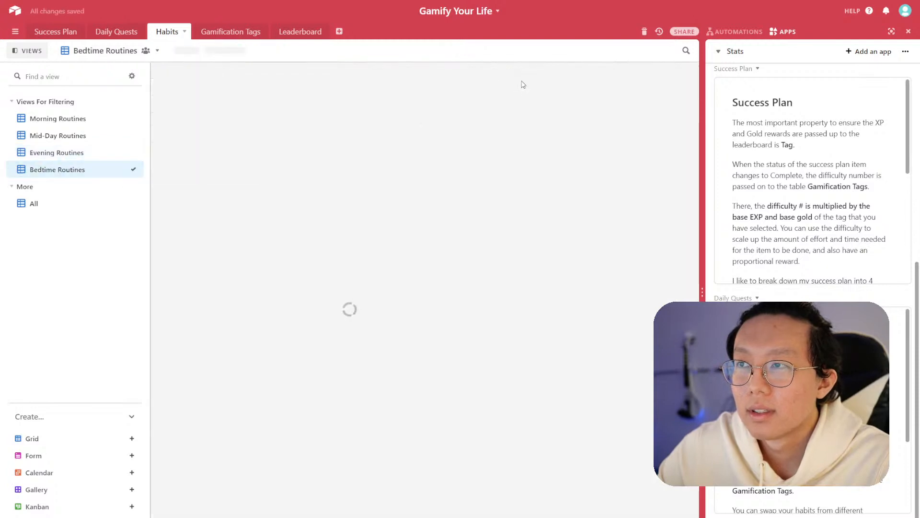
{"action": "left_click_drag", "start_coordinate": [558, 71], "coordinate": [254, 72]}
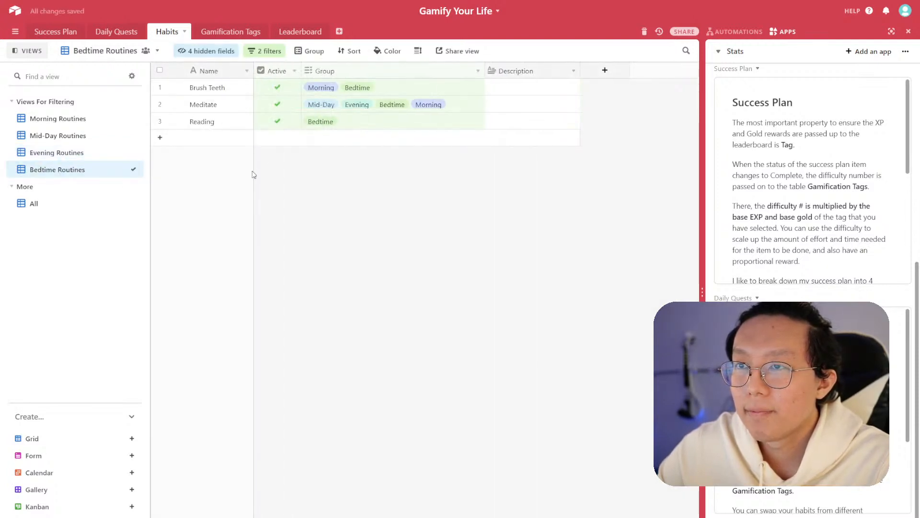
{"action": "left_click_drag", "start_coordinate": [253, 171], "coordinate": [301, 171]}
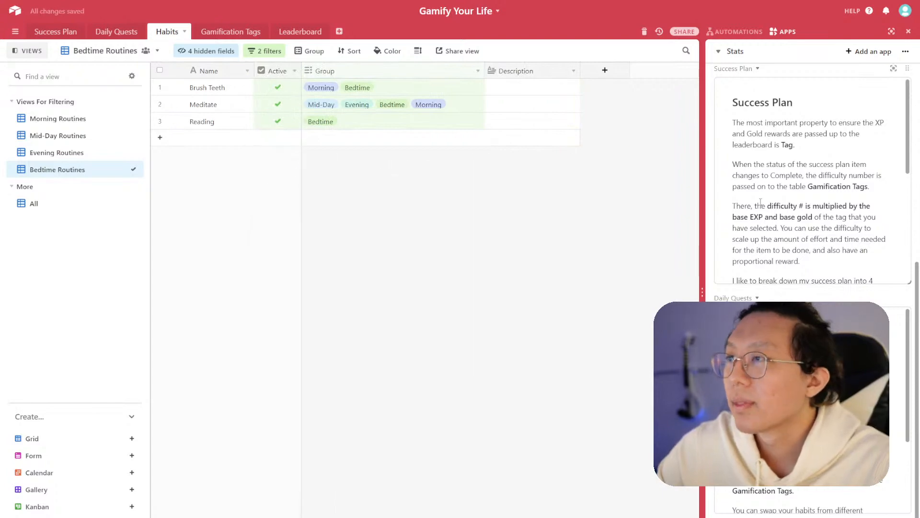
- In the Habits side-panel text block, add a bullet: re-ordering habits in the filtering views also re-orders the selection inside daily quests
{"action": "scroll", "coordinate": [838, 277], "scroll_direction": "down", "scroll_amount": 10}
{"action": "scroll", "coordinate": [837, 269], "scroll_direction": "up", "scroll_amount": 7}
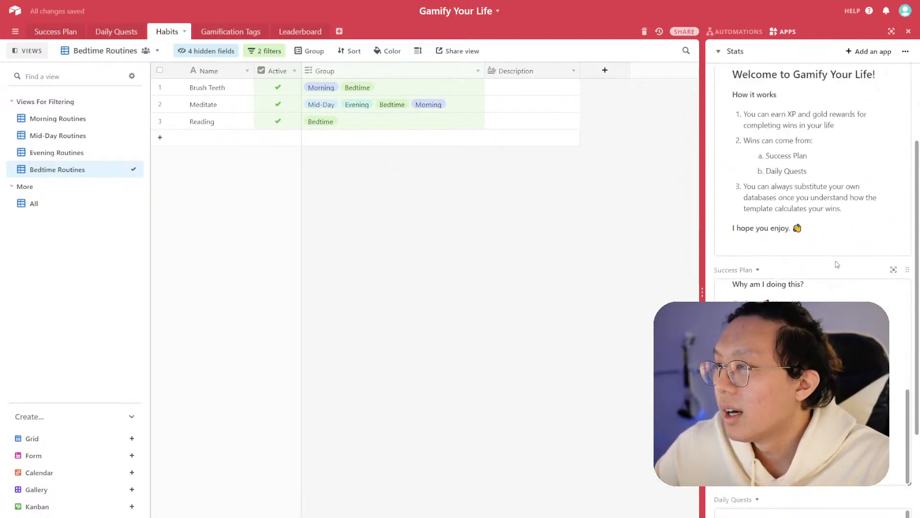
{"action": "scroll", "coordinate": [842, 270], "scroll_direction": "down", "scroll_amount": 7}
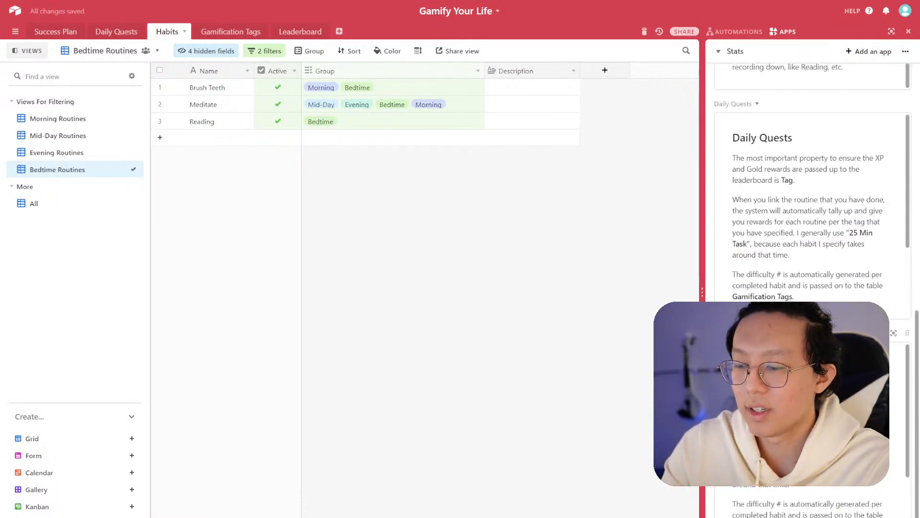
{"action": "left_click", "coordinate": [791, 378]}
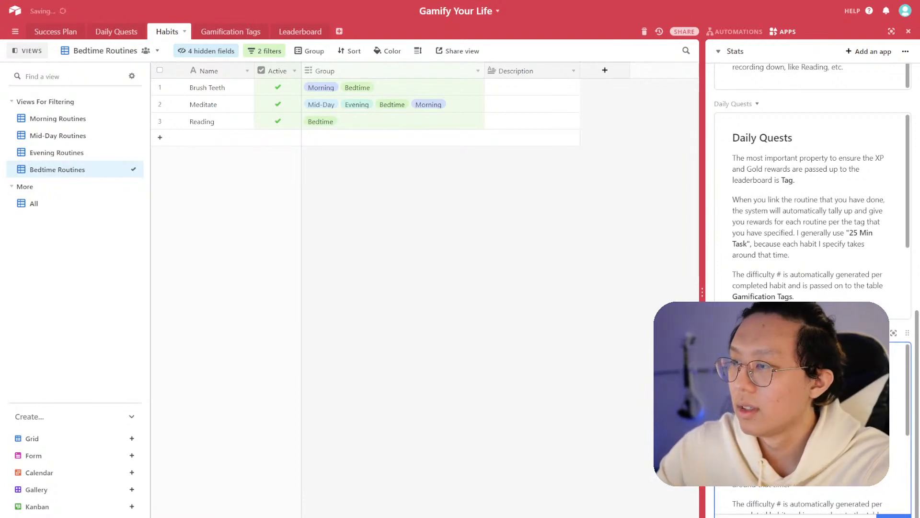
{"action": "key", "text": "Return"}
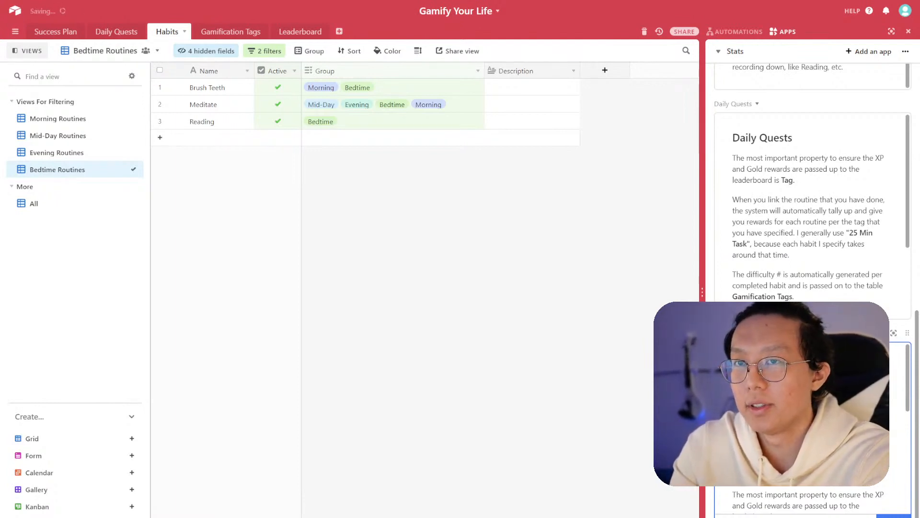
{"action": "type", "text": "filtering, y"}
{"action": "type", "text": "hey"}
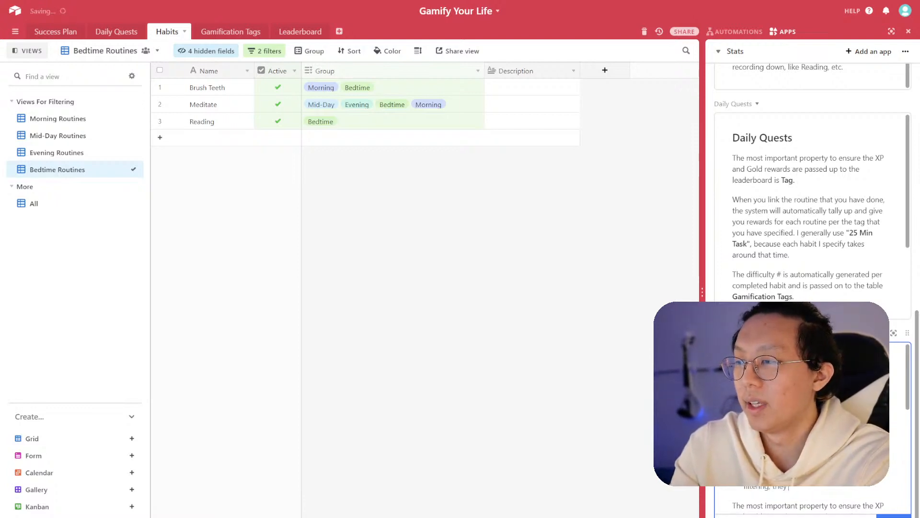
{"action": "type", "text": " will also re-or"}
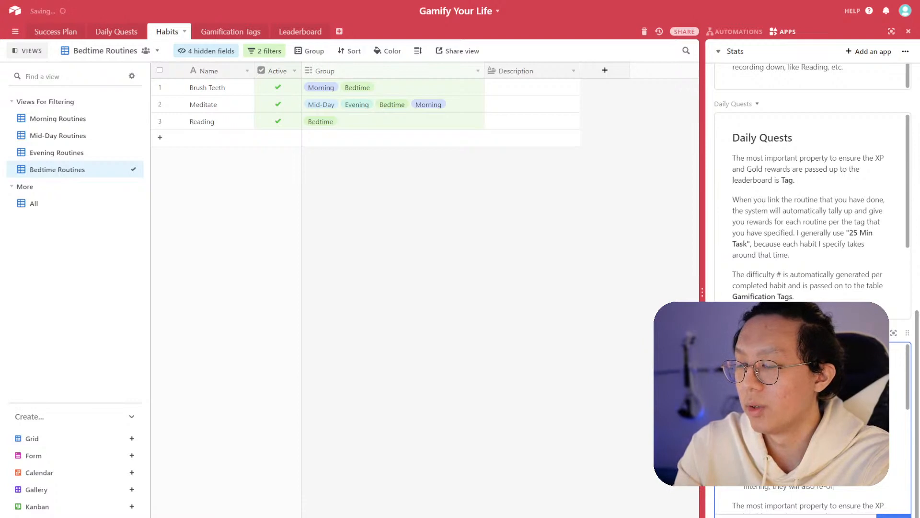
{"action": "type", "text": "der wh"}
{"action": "key", "text": "BackSpace"}
{"action": "type", "text": "the se"}
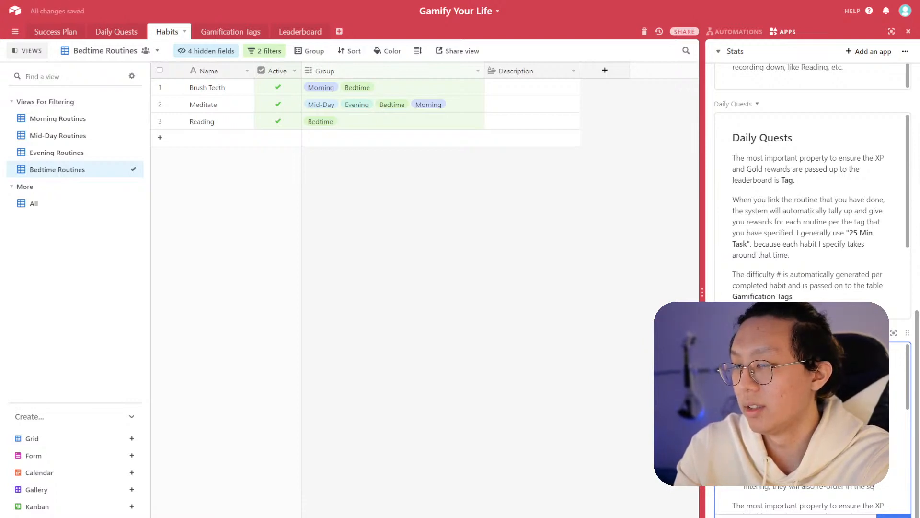
{"action": "type", "text": "lection isnside"}
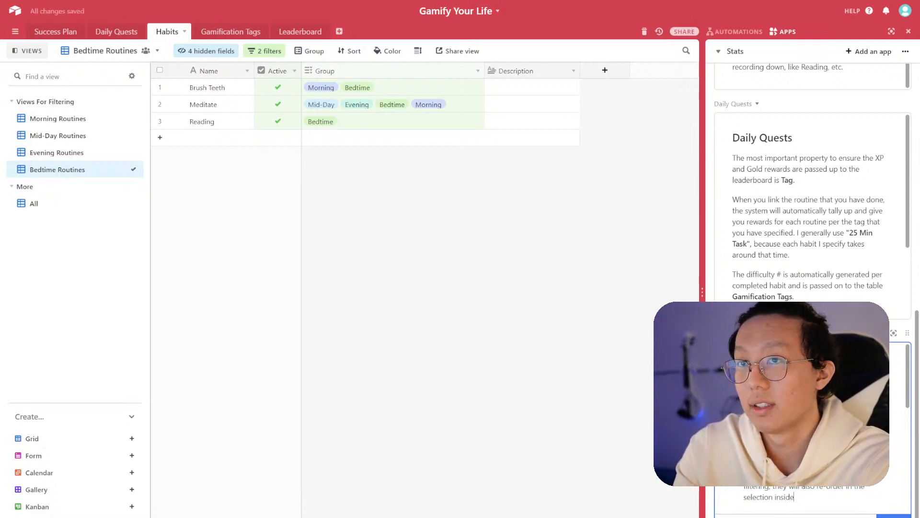
{"action": "type", "text": " daily quests"}
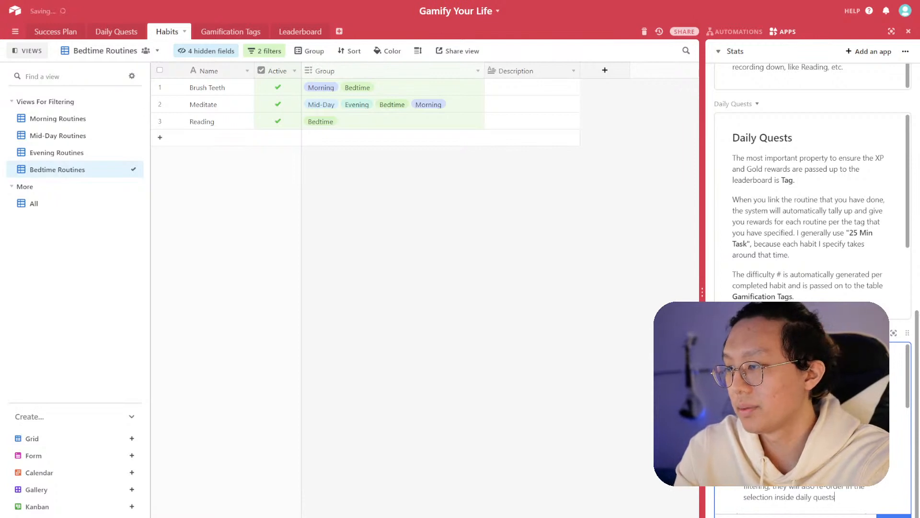
- Add a bullet to the Habits text block: If you inactivate a habit, they will also not show up in the selection inside daily quests
{"action": "key", "text": "Return"}
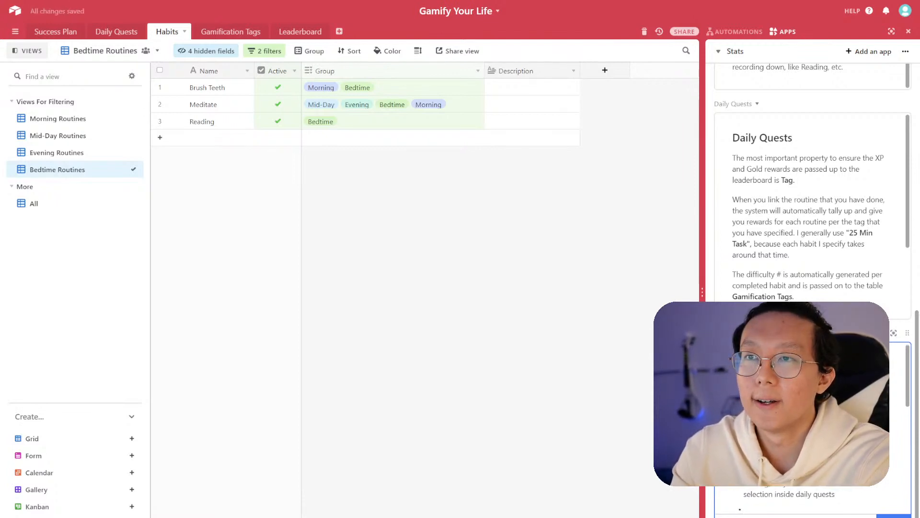
{"action": "type", "text": "If you inactivate a"}
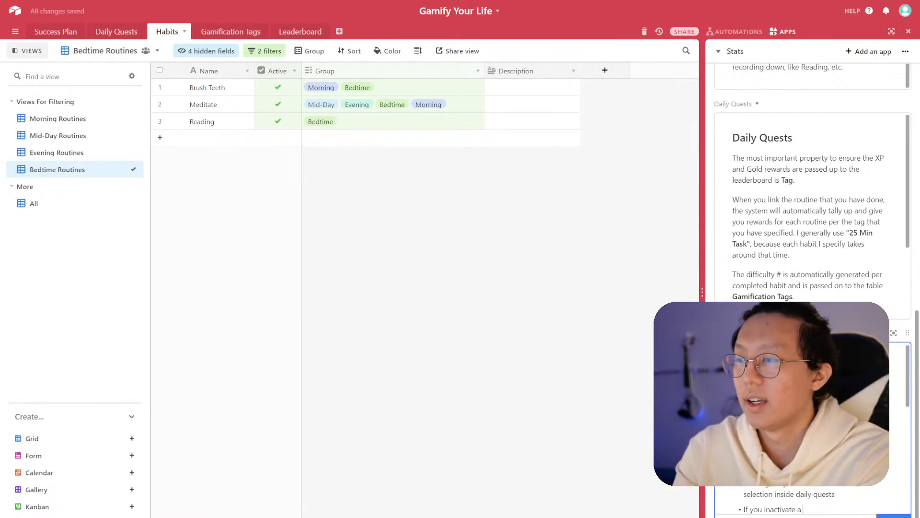
{"action": "type", "text": " habit, they"}
{"action": "type", "text": " c"}
{"action": "type", "text": "will also"}
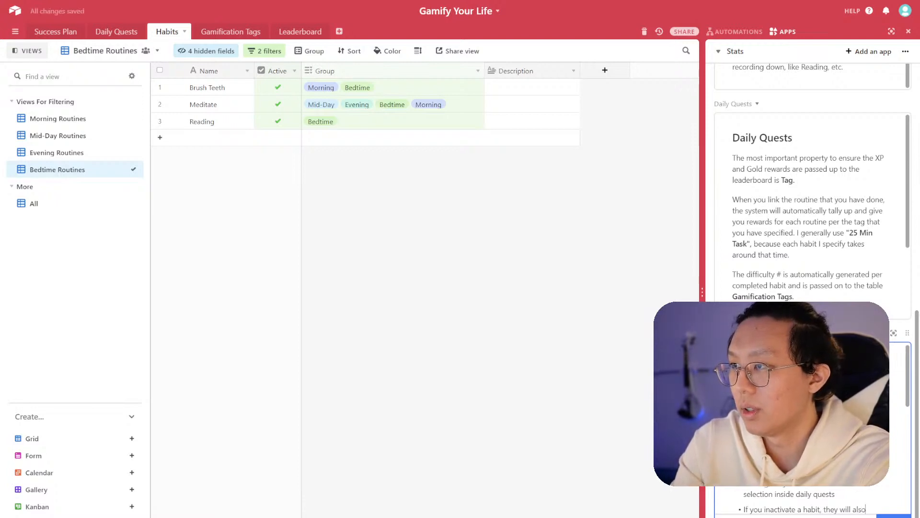
{"action": "type", "text": " not show up in the selection"}
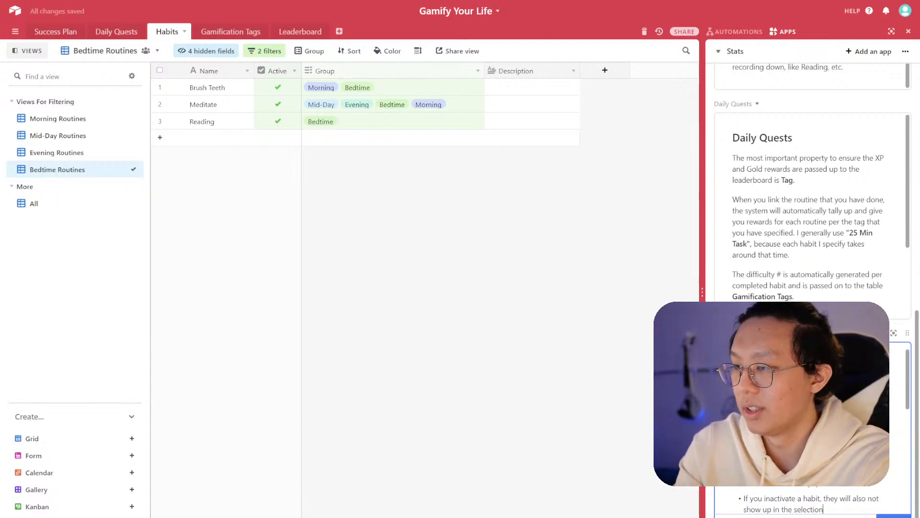
{"action": "type", "text": " inside daily quests."}
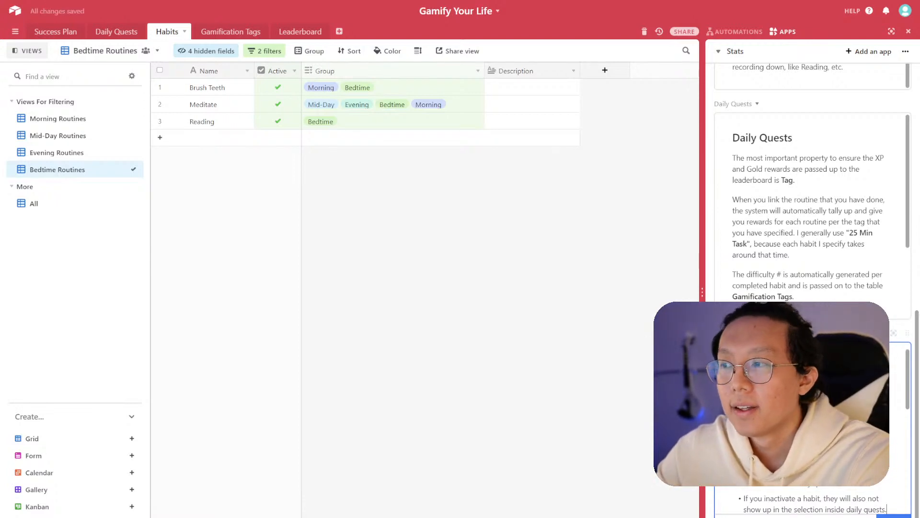
{"action": "scroll", "coordinate": [813, 429], "scroll_direction": "down", "scroll_amount": 3}
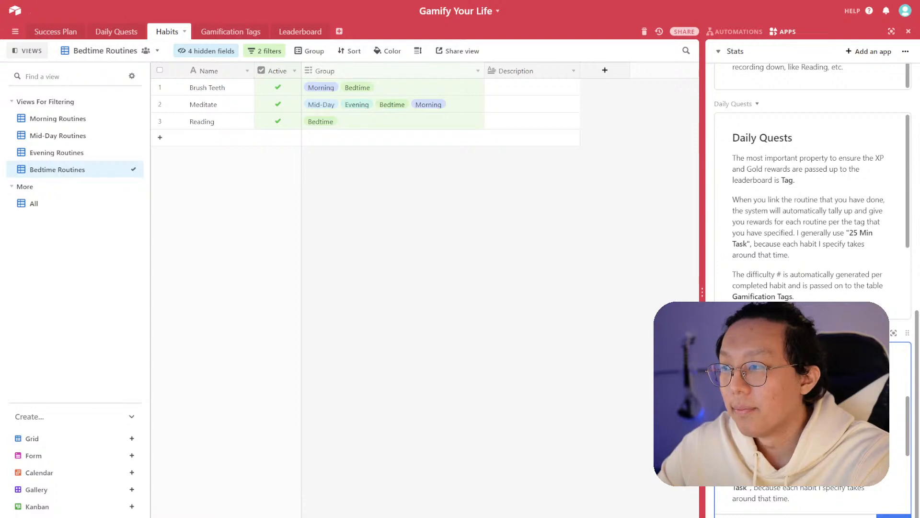
{"action": "scroll", "coordinate": [812, 432], "scroll_direction": "down", "scroll_amount": 5}
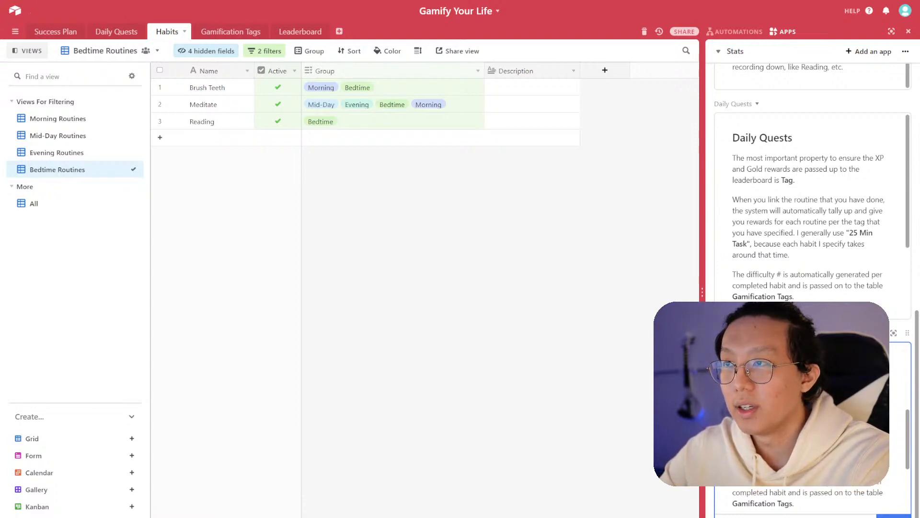
{"action": "key", "text": "ctrl+a"}
{"action": "key", "text": "ctrl+v"}
{"action": "left_click", "coordinate": [892, 515]}
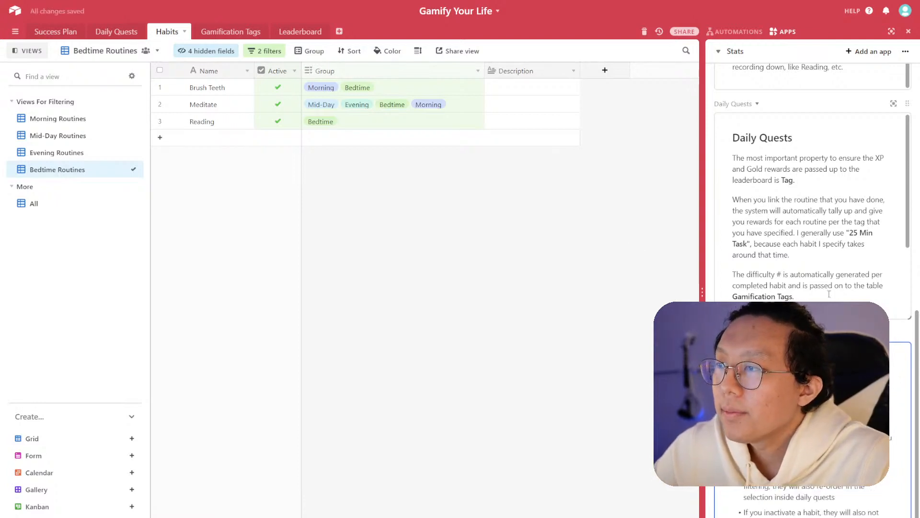
- Open the Gamification Tags table and rename its grid view to All
{"action": "left_click", "coordinate": [229, 32]}
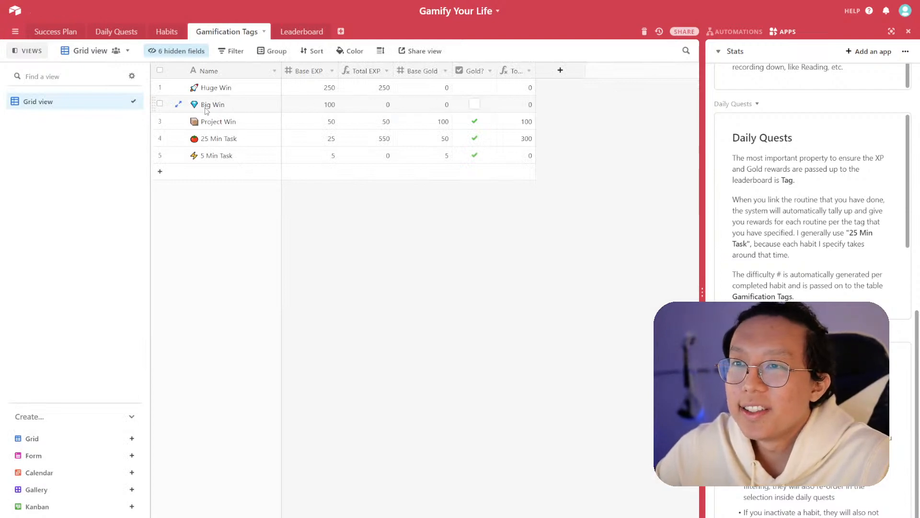
{"action": "left_click", "coordinate": [179, 105]}
{"action": "key", "text": "Escape"}
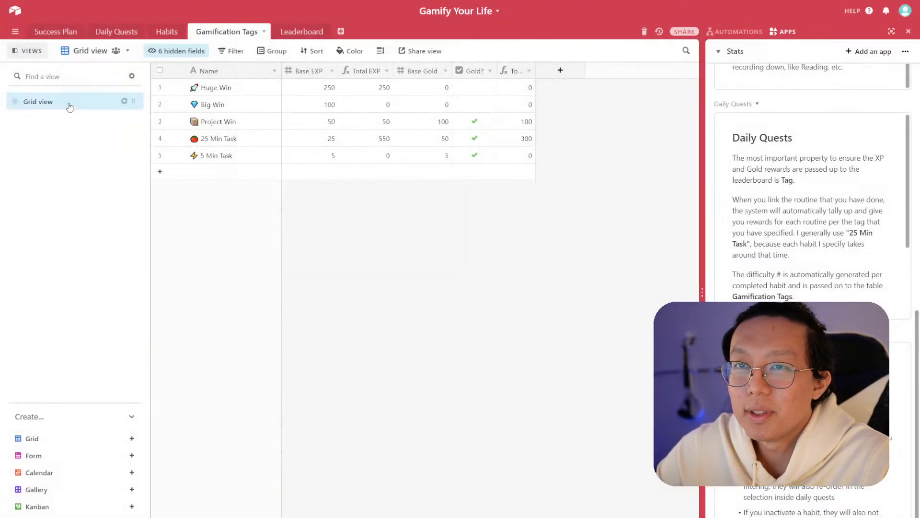
{"action": "double_click", "coordinate": [70, 101]}
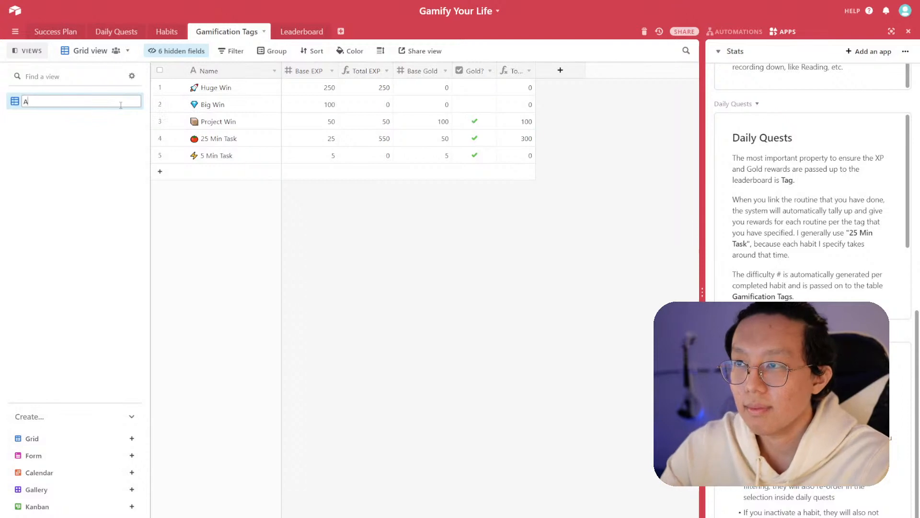
{"action": "type", "text": "All"}
{"action": "key", "text": "Return"}
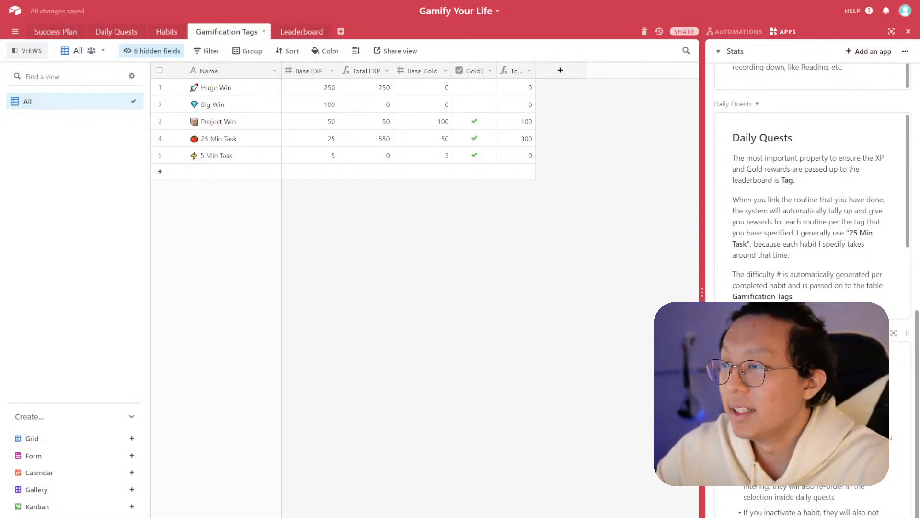
- Duplicate the Habits text block app onto the Stats dashboard
{"action": "scroll", "coordinate": [740, 297], "scroll_direction": "down", "scroll_amount": 1}
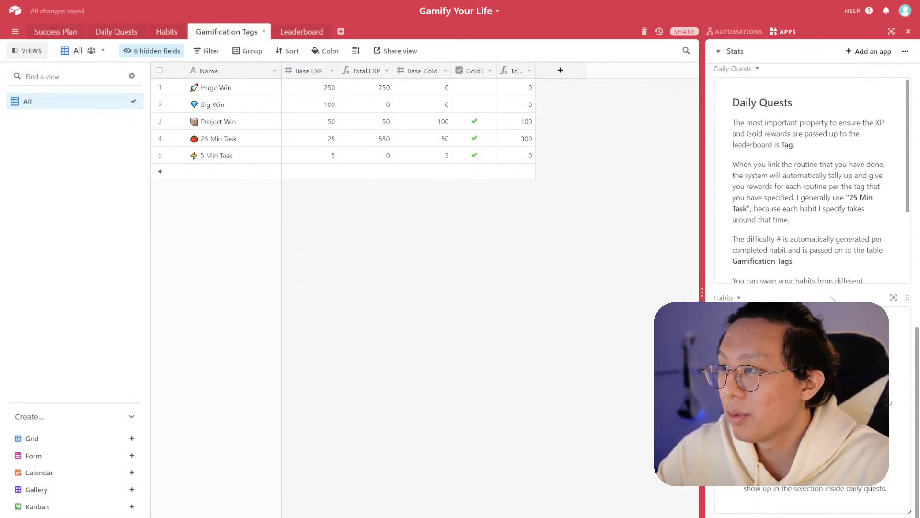
{"action": "left_click", "coordinate": [748, 329]}
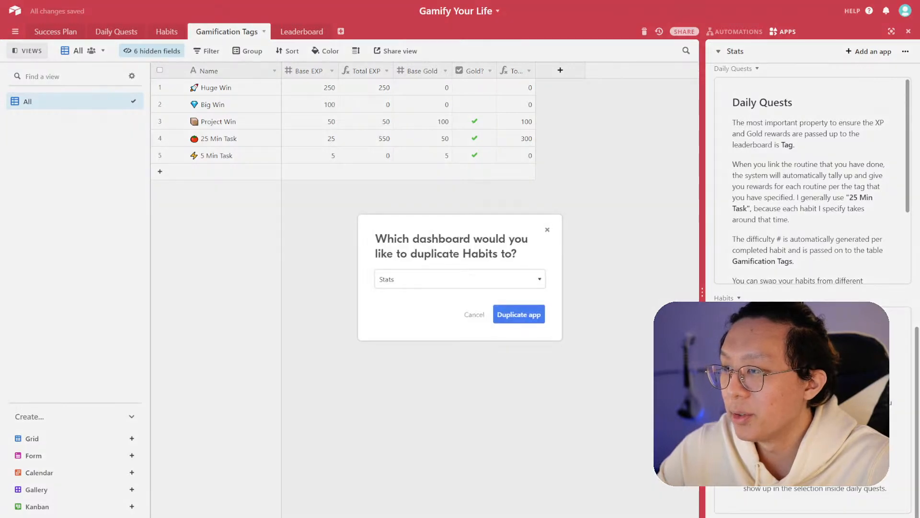
{"action": "left_click", "coordinate": [475, 316]}
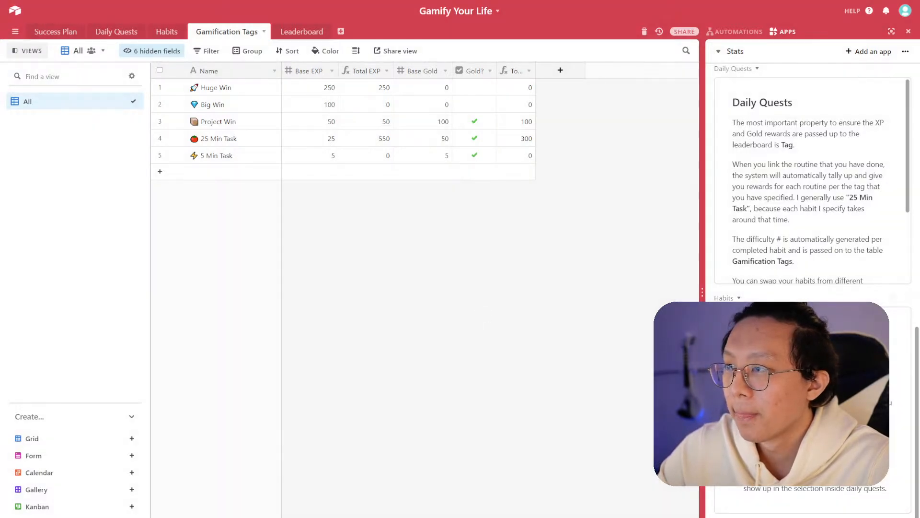
{"action": "left_click", "coordinate": [747, 329]}
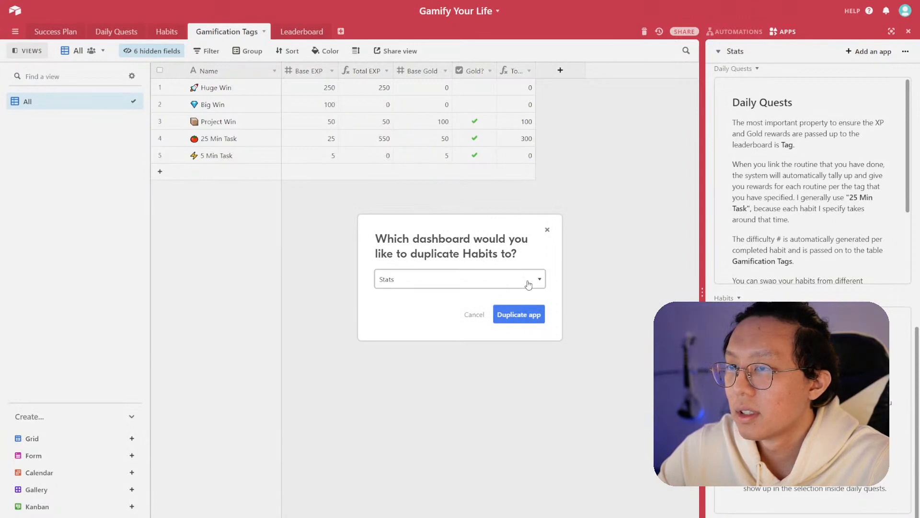
{"action": "left_click", "coordinate": [530, 314]}
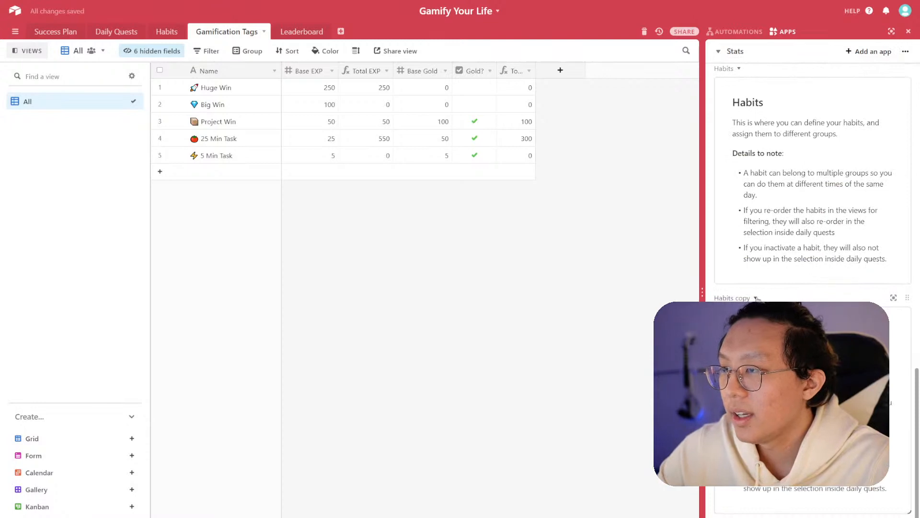
- Rename the duplicated text block app to Gamification Tags
{"action": "left_click", "coordinate": [755, 298]}
{"action": "type", "text": "Gamification Tags"}
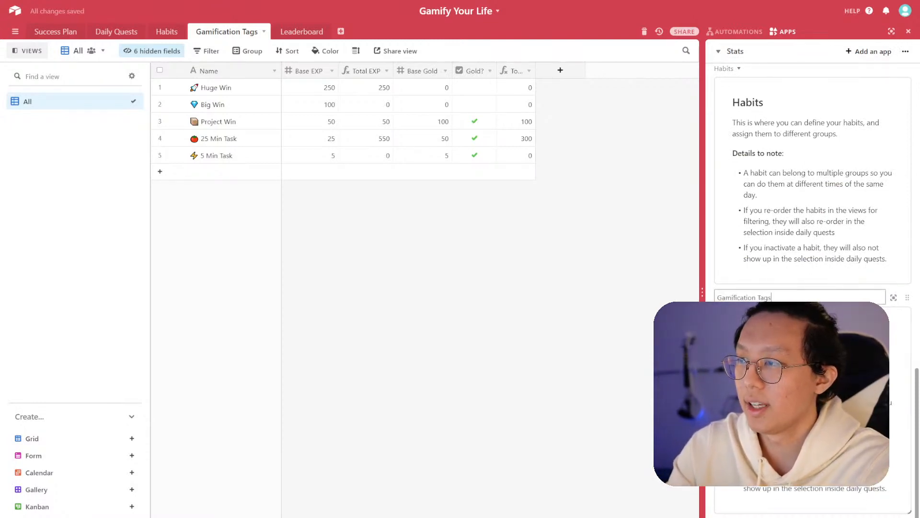
{"action": "key", "text": "Return"}
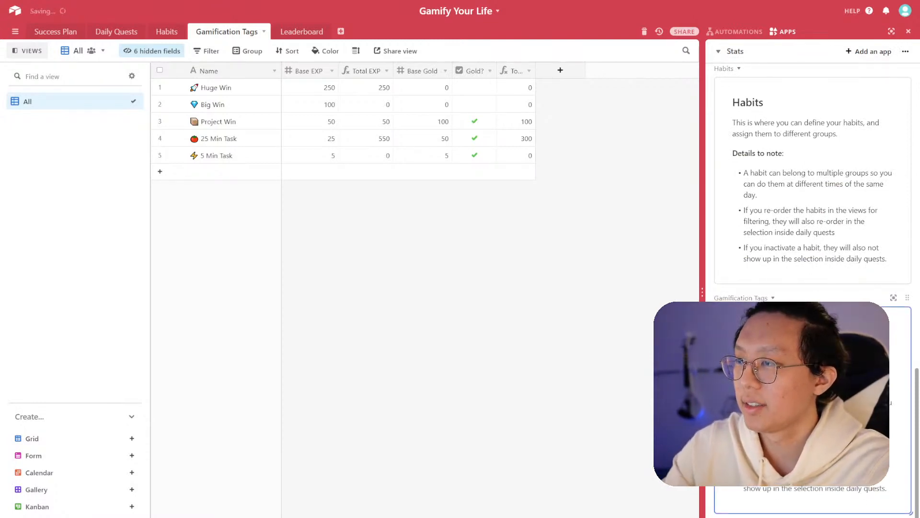
- Open the Gamification Tags text block for editing and write its heading and introductory description of the table
{"action": "left_click", "coordinate": [763, 331]}
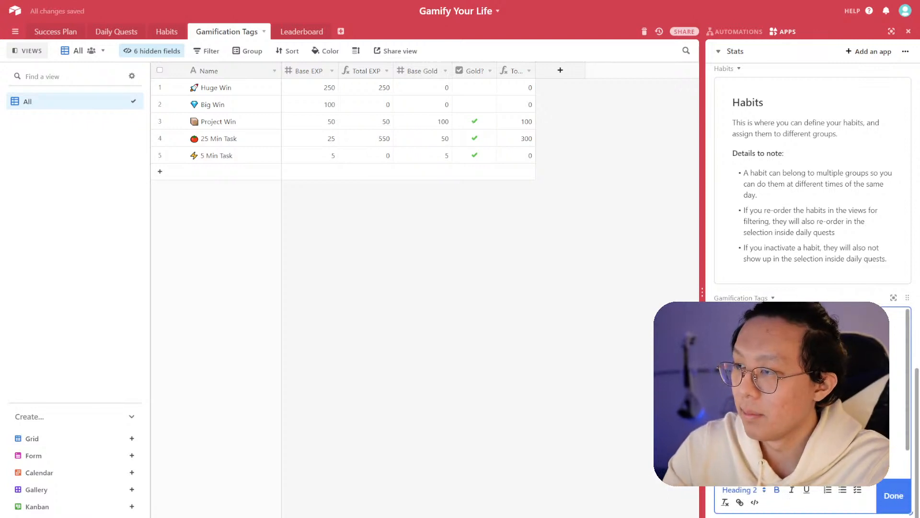
{"action": "left_click", "coordinate": [805, 357]}
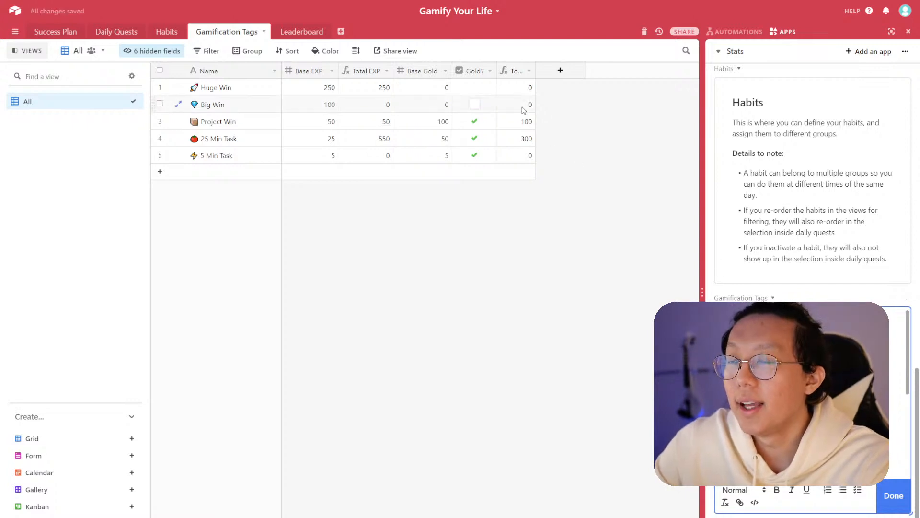
- Inspect the Huge Win record's fields, including the hidden Wins, multiplier and Leaderboard fields
{"action": "left_click", "coordinate": [179, 88]}
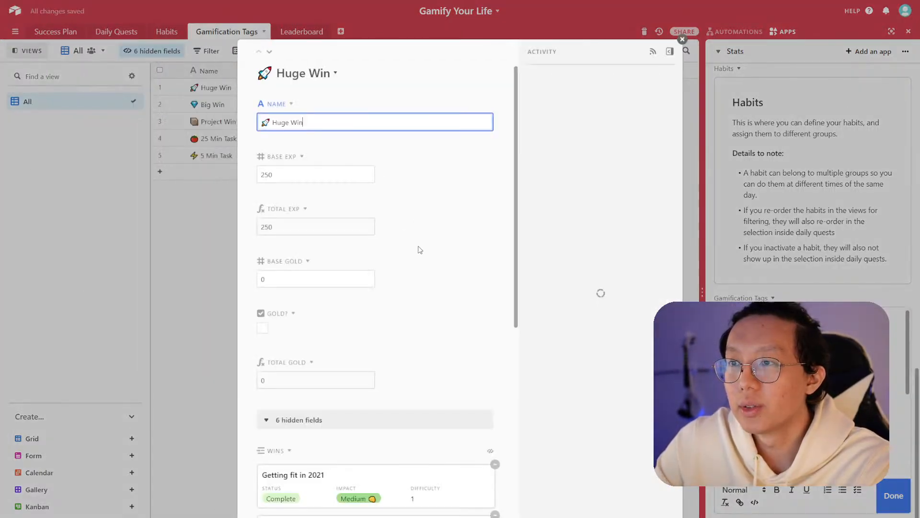
{"action": "scroll", "coordinate": [417, 246], "scroll_direction": "down", "scroll_amount": 3}
{"action": "left_click", "coordinate": [331, 289]}
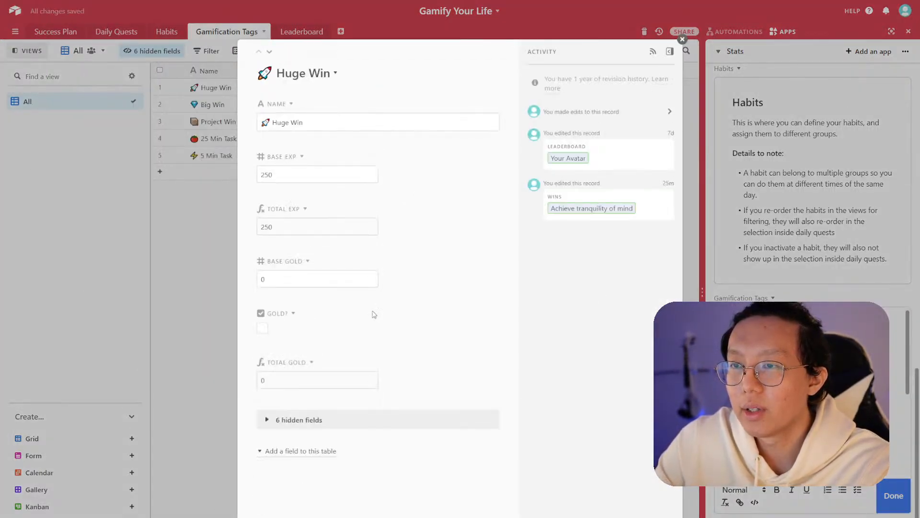
{"action": "left_click", "coordinate": [355, 422]}
{"action": "scroll", "coordinate": [403, 308], "scroll_direction": "down", "scroll_amount": 5}
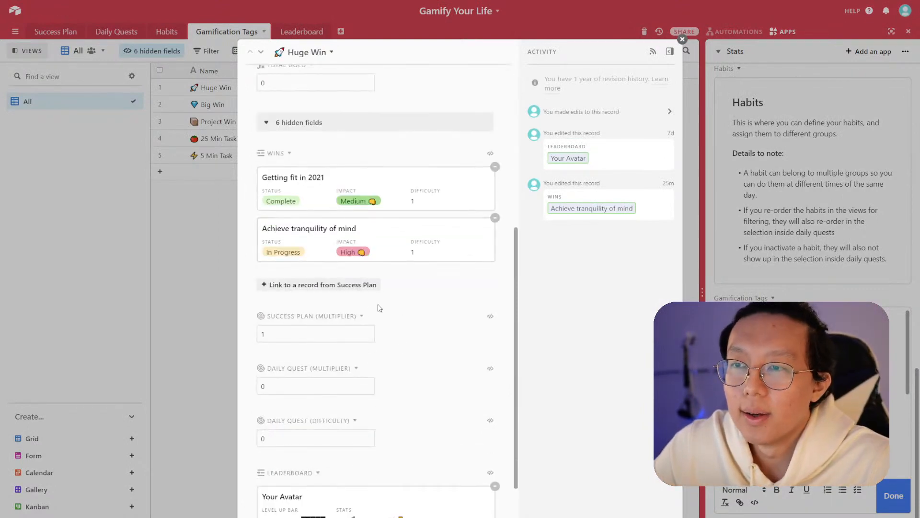
{"action": "scroll", "coordinate": [377, 333], "scroll_direction": "down", "scroll_amount": 3}
{"action": "scroll", "coordinate": [416, 363], "scroll_direction": "up", "scroll_amount": 10}
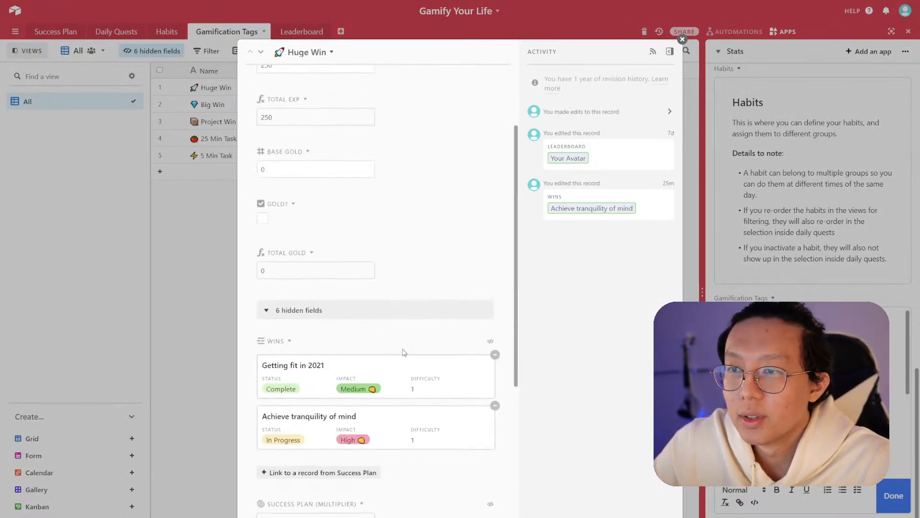
{"action": "left_click", "coordinate": [305, 209]}
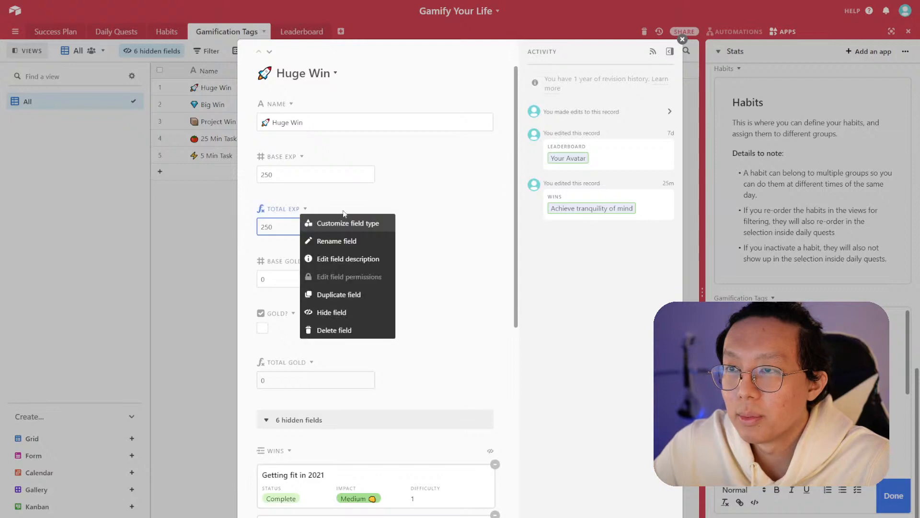
{"action": "scroll", "coordinate": [319, 320], "scroll_direction": "down", "scroll_amount": 8}
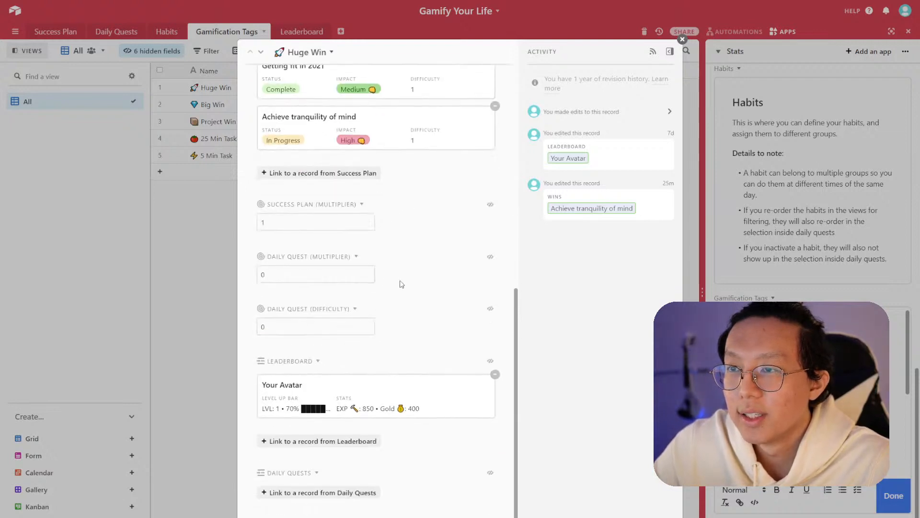
{"action": "scroll", "coordinate": [394, 303], "scroll_direction": "up", "scroll_amount": 4}
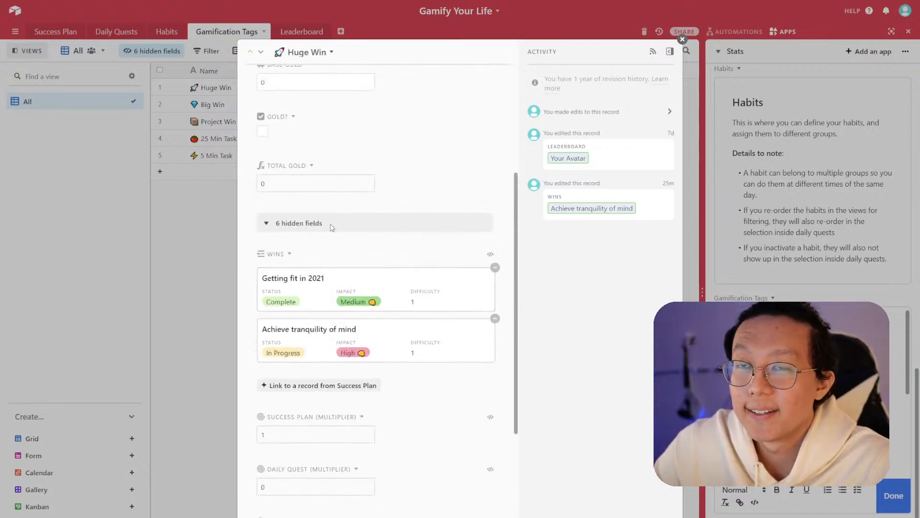
{"action": "scroll", "coordinate": [349, 355], "scroll_direction": "down", "scroll_amount": 1}
{"action": "left_click", "coordinate": [361, 374]}
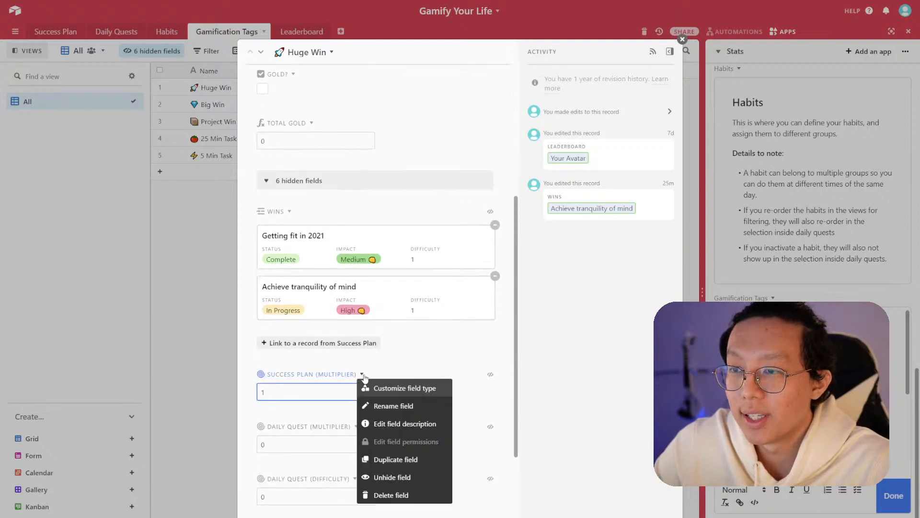
{"action": "left_click", "coordinate": [373, 384]}
{"action": "key", "text": "Escape"}
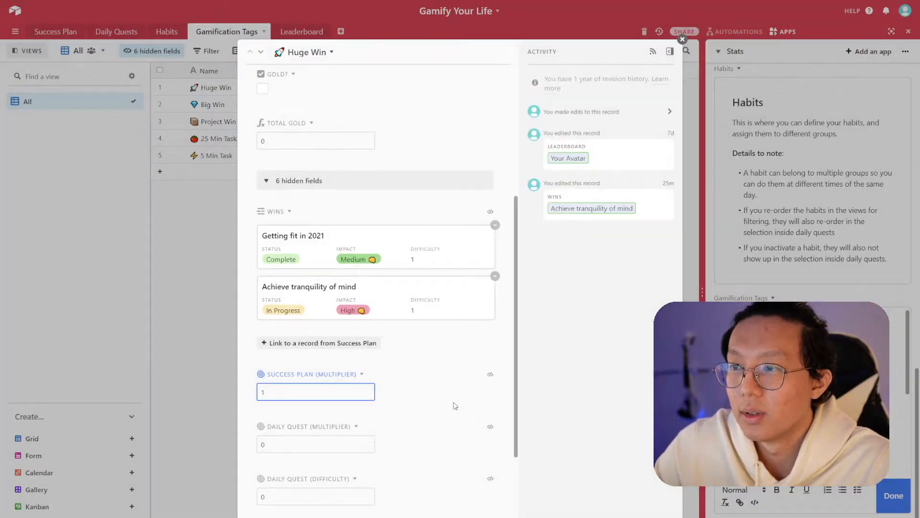
{"action": "key", "text": "Escape"}
{"action": "scroll", "coordinate": [812, 393], "scroll_direction": "up", "scroll_amount": 2}
- Start a bulleted list in the Gamification Tags text block
{"action": "left_click", "coordinate": [813, 393]}
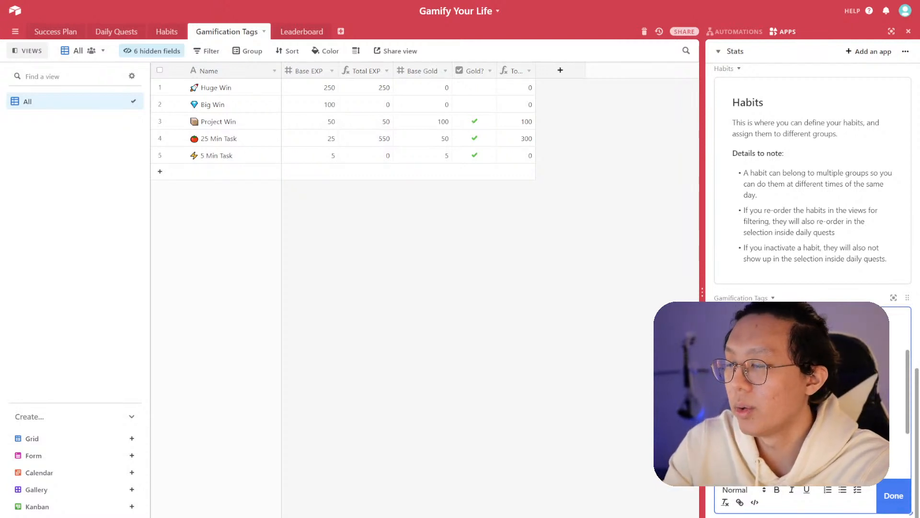
{"action": "key", "text": "Return"}
{"action": "type", "text": "-"}
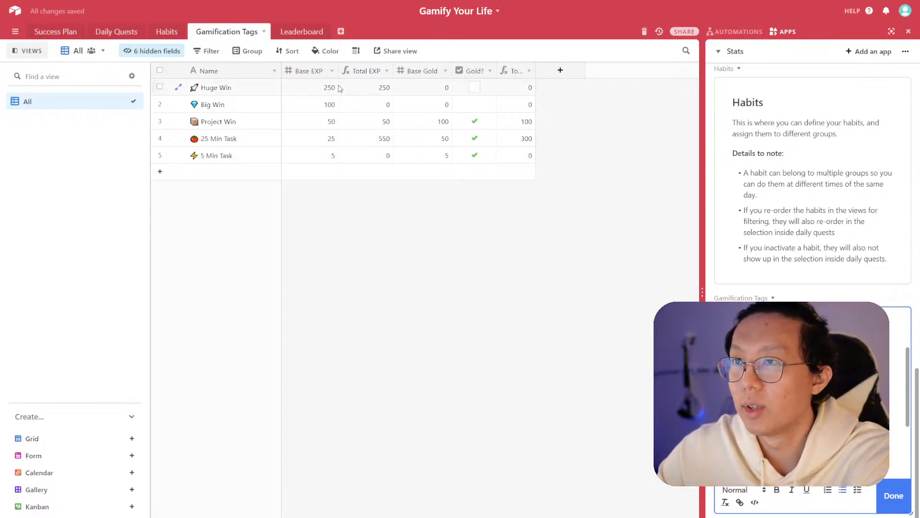
- Open the Huge Win record and check the Wins field's link settings without changing them
{"action": "left_click", "coordinate": [181, 90]}
{"action": "left_click", "coordinate": [181, 91]}
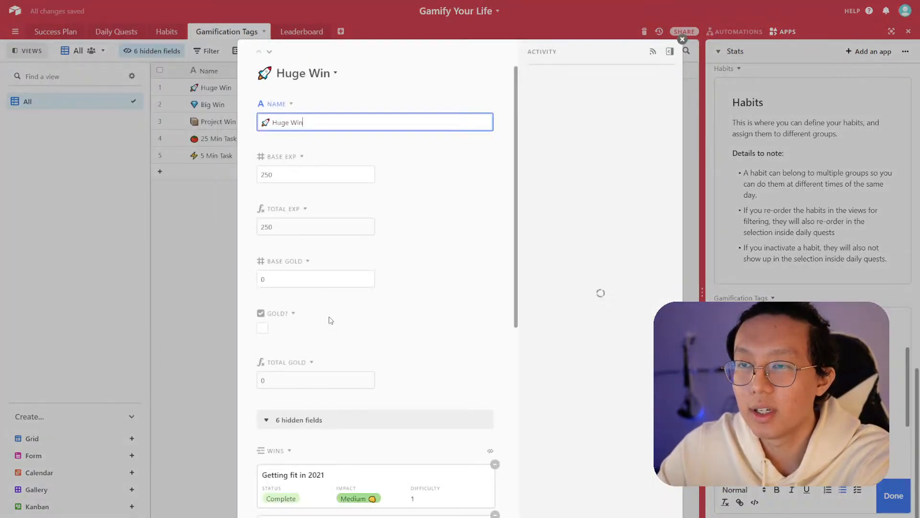
{"action": "left_click", "coordinate": [288, 452]}
{"action": "left_click", "coordinate": [324, 425]}
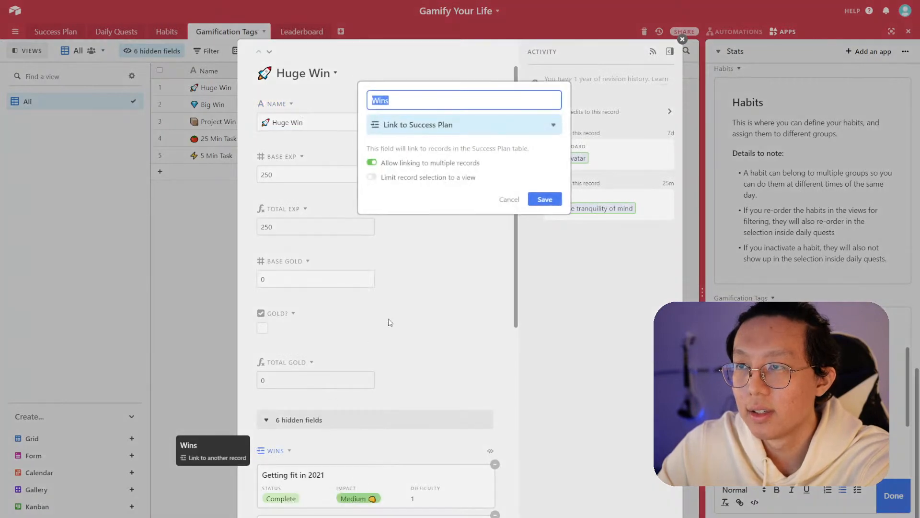
{"action": "left_click", "coordinate": [405, 308]}
{"action": "left_click", "coordinate": [187, 294]}
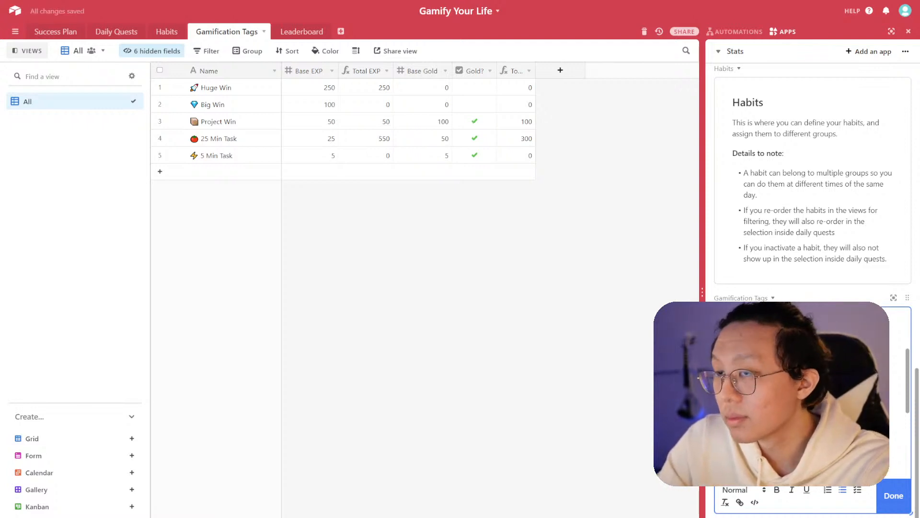
- Unhide the Leaderboard field in the All view of Gamification Tags
{"action": "left_click", "coordinate": [195, 53]}
{"action": "left_click", "coordinate": [151, 51]}
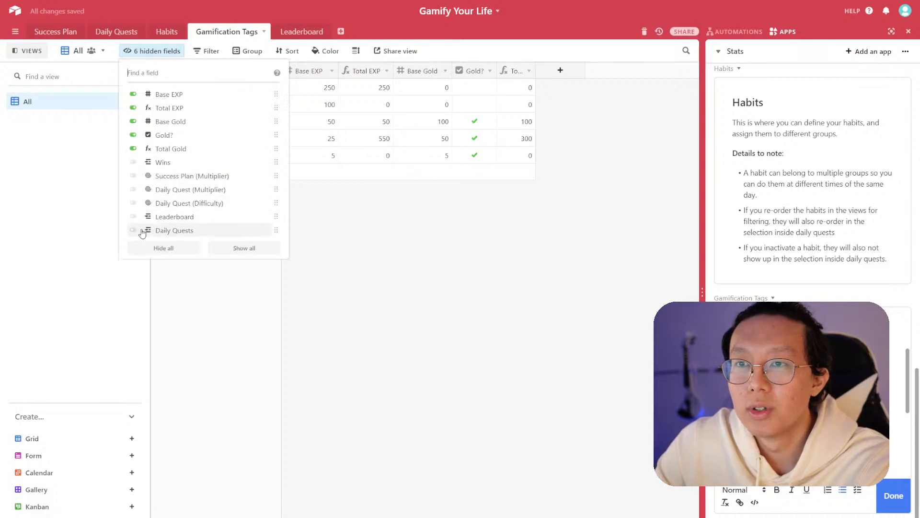
{"action": "left_click", "coordinate": [133, 217]}
{"action": "key", "text": "Escape"}
- Move the Leaderboard column next to Name and narrow the frozen column widths
{"action": "left_click_drag", "start_coordinate": [627, 72], "coordinate": [601, 72]}
{"action": "scroll", "coordinate": [810, 393], "scroll_direction": "down", "scroll_amount": 2}
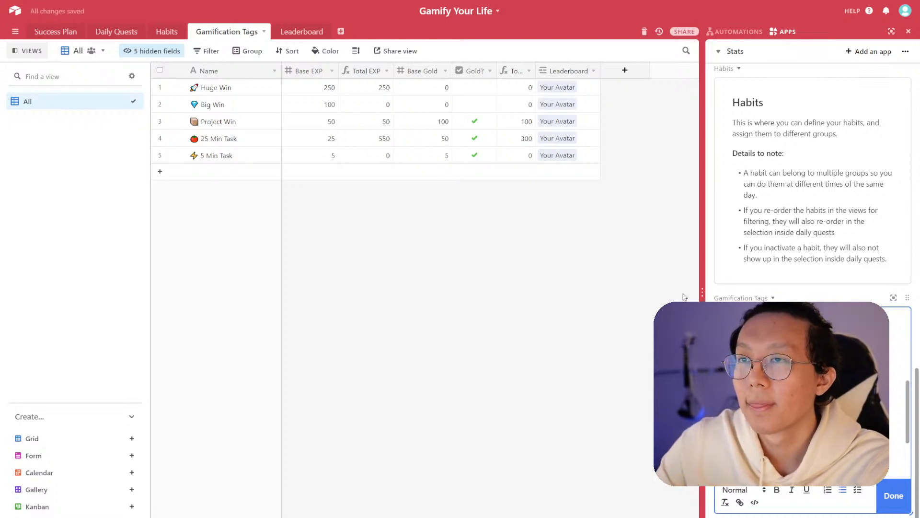
{"action": "left_click_drag", "start_coordinate": [566, 76], "coordinate": [344, 230]}
{"action": "left_click_drag", "start_coordinate": [284, 65], "coordinate": [253, 69]}
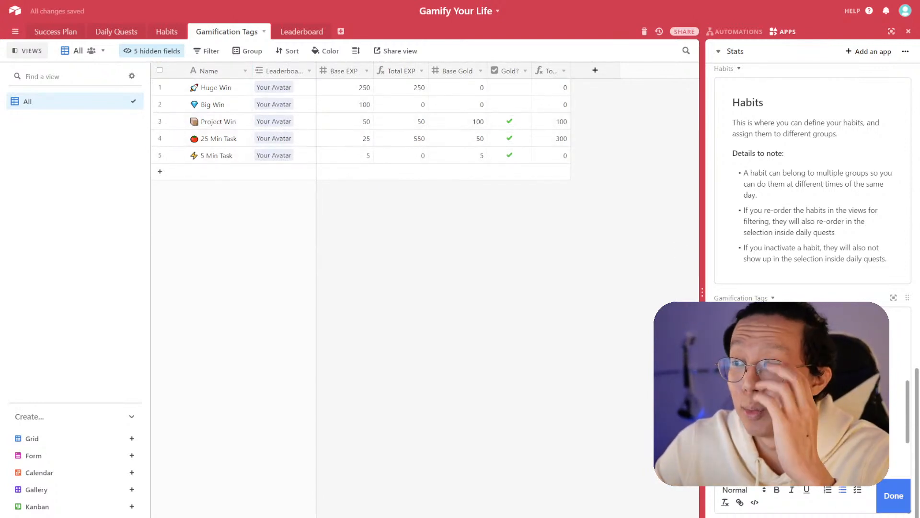
- Finish the How it works bullets in the Gamification Tags text block and save it
{"action": "scroll", "coordinate": [813, 394], "scroll_direction": "down", "scroll_amount": 2}
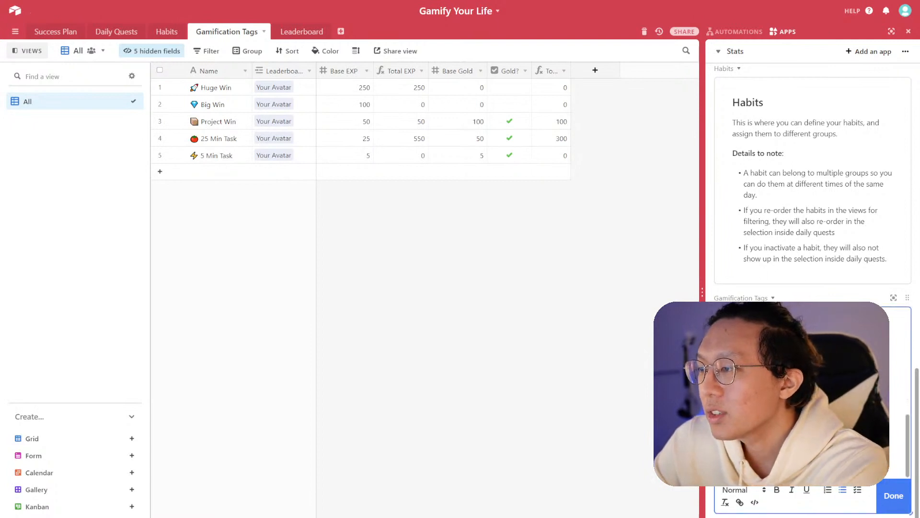
{"action": "key", "text": "BackSpace"}
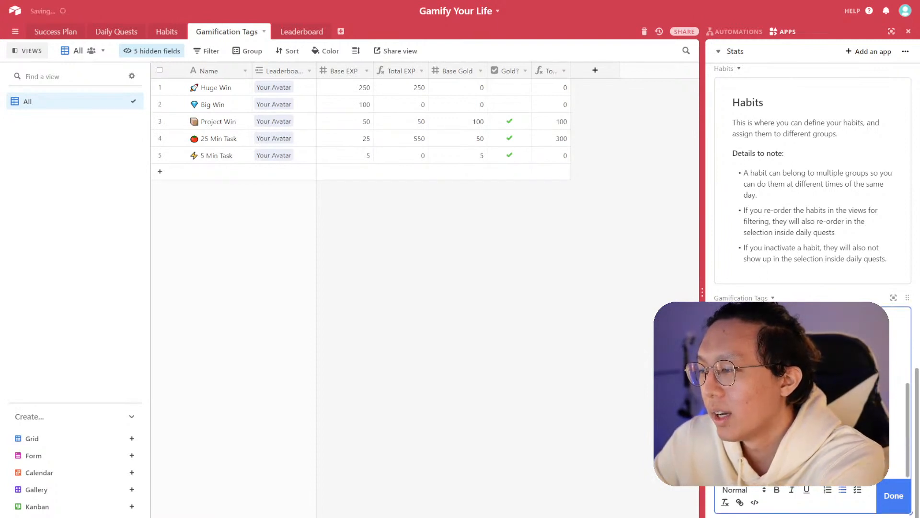
{"action": "scroll", "coordinate": [813, 393], "scroll_direction": "up", "scroll_amount": 3}
{"action": "left_click", "coordinate": [894, 496]}
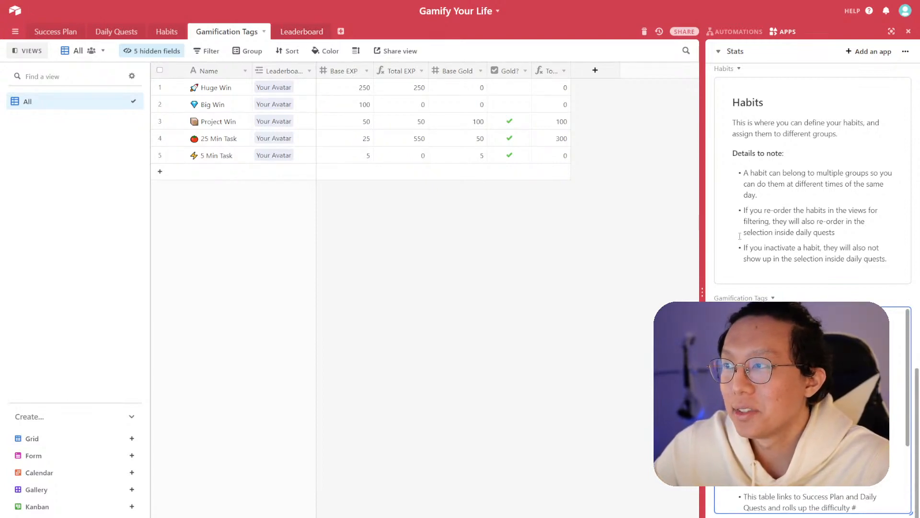
- Review the Leaderboard table's Your Avatar record and its linked tags and level fields
{"action": "scroll", "coordinate": [772, 285], "scroll_direction": "down", "scroll_amount": 10}
{"action": "scroll", "coordinate": [787, 287], "scroll_direction": "down", "scroll_amount": 15}
{"action": "scroll", "coordinate": [794, 288], "scroll_direction": "up", "scroll_amount": 15}
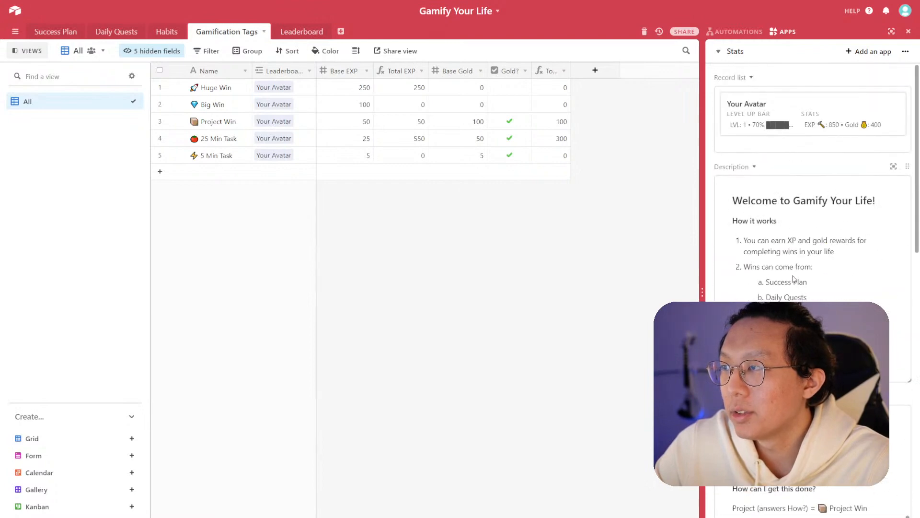
{"action": "left_click", "coordinate": [288, 32]}
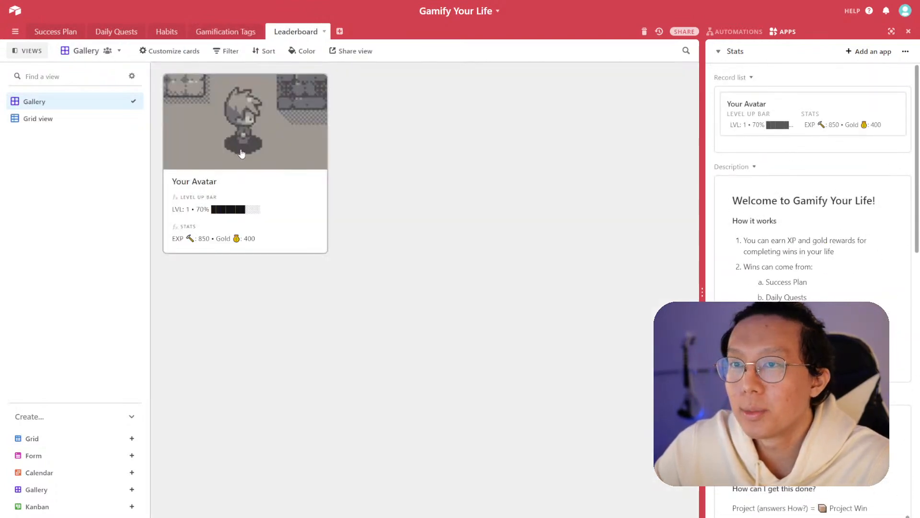
{"action": "left_click", "coordinate": [257, 187]}
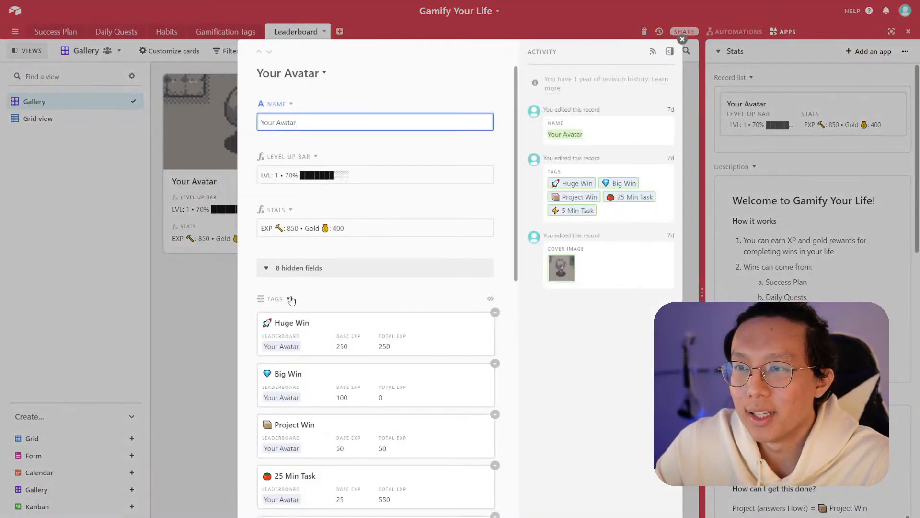
{"action": "scroll", "coordinate": [325, 234], "scroll_direction": "down", "scroll_amount": 12}
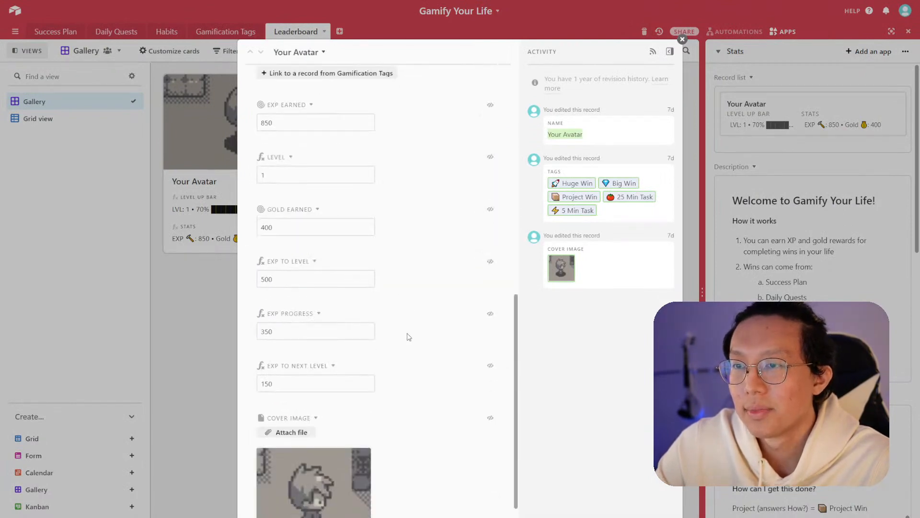
{"action": "scroll", "coordinate": [408, 336], "scroll_direction": "up", "scroll_amount": 12}
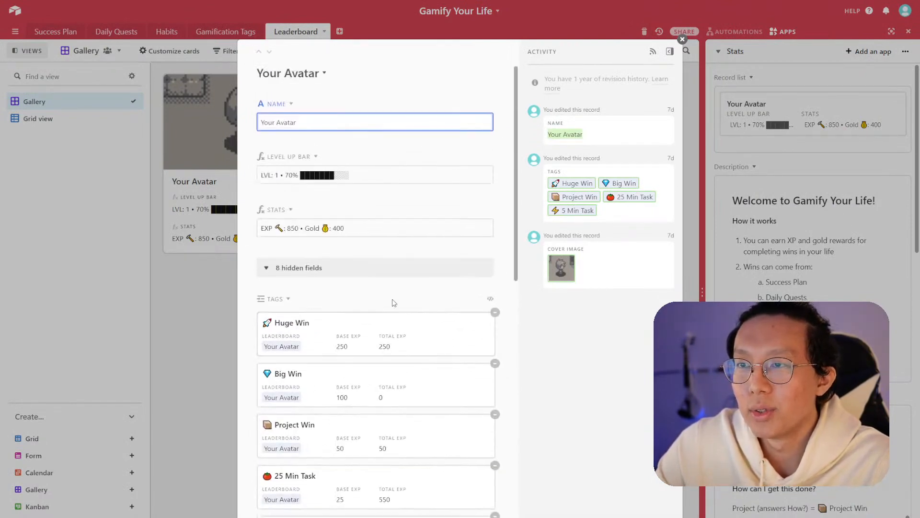
{"action": "left_click", "coordinate": [220, 210]}
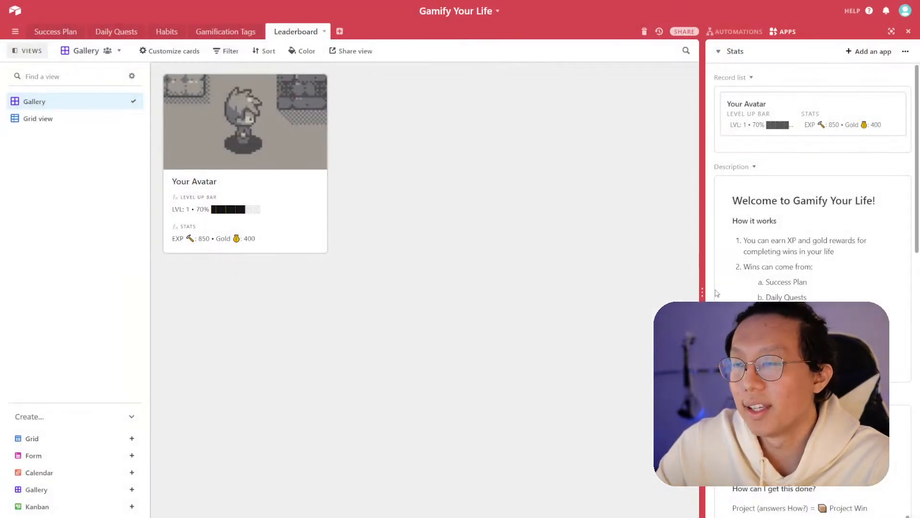
- Duplicate the Gamification Tags text block app onto the Stats dashboard
{"action": "scroll", "coordinate": [812, 287], "scroll_direction": "down", "scroll_amount": 2}
{"action": "scroll", "coordinate": [781, 301], "scroll_direction": "down", "scroll_amount": 10}
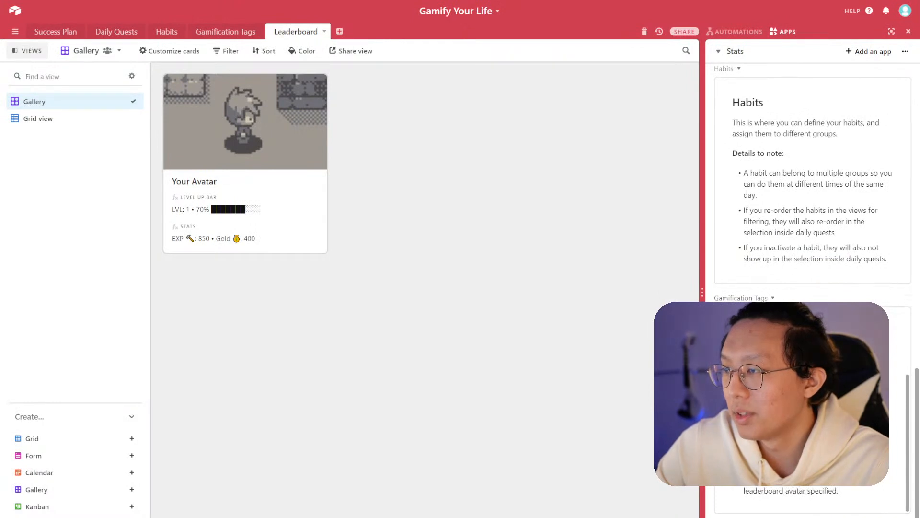
{"action": "left_click", "coordinate": [755, 332]}
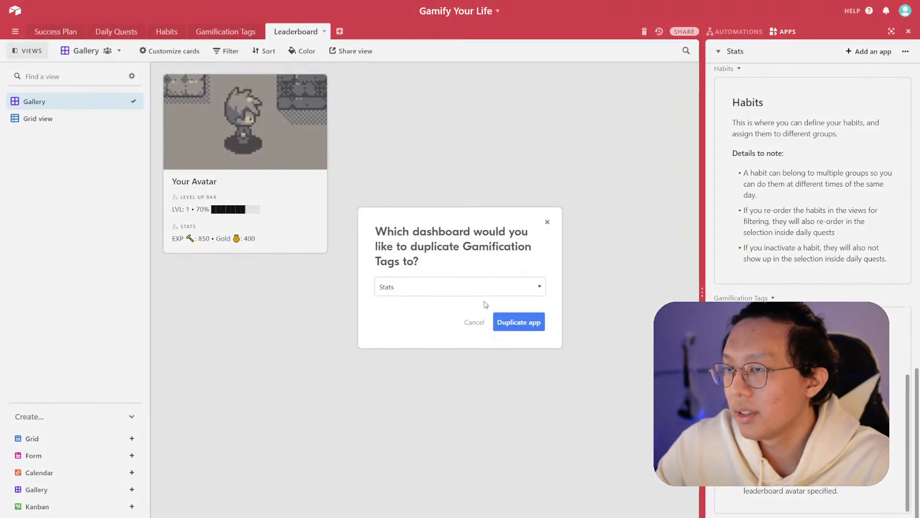
{"action": "left_click", "coordinate": [522, 322]}
{"action": "scroll", "coordinate": [764, 192], "scroll_direction": "down", "scroll_amount": 4}
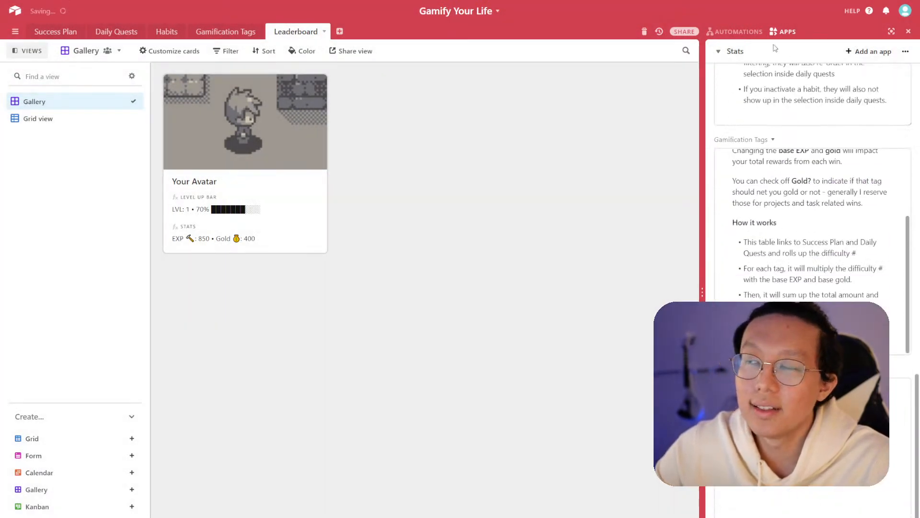
{"action": "scroll", "coordinate": [870, 255], "scroll_direction": "up", "scroll_amount": 10}
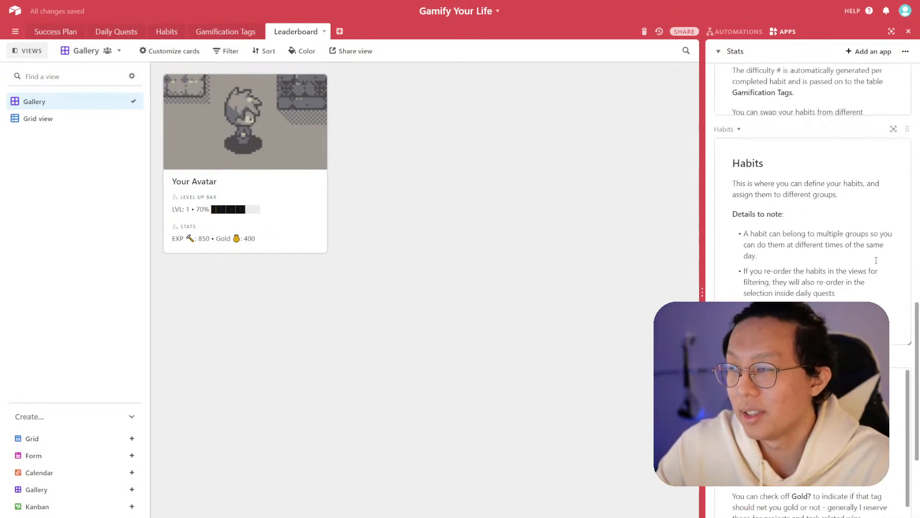
{"action": "scroll", "coordinate": [870, 255], "scroll_direction": "up", "scroll_amount": 4}
{"action": "scroll", "coordinate": [902, 332], "scroll_direction": "down", "scroll_amount": 10}
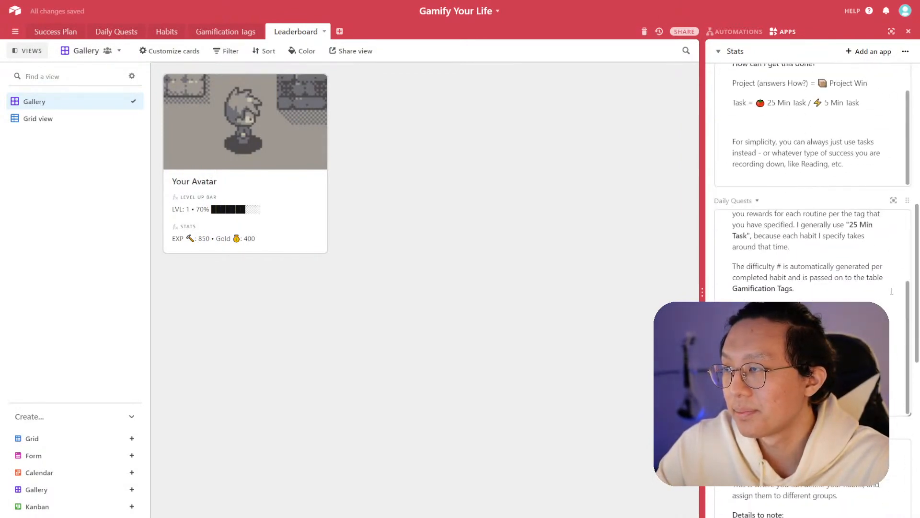
{"action": "scroll", "coordinate": [902, 333], "scroll_direction": "down", "scroll_amount": 5}
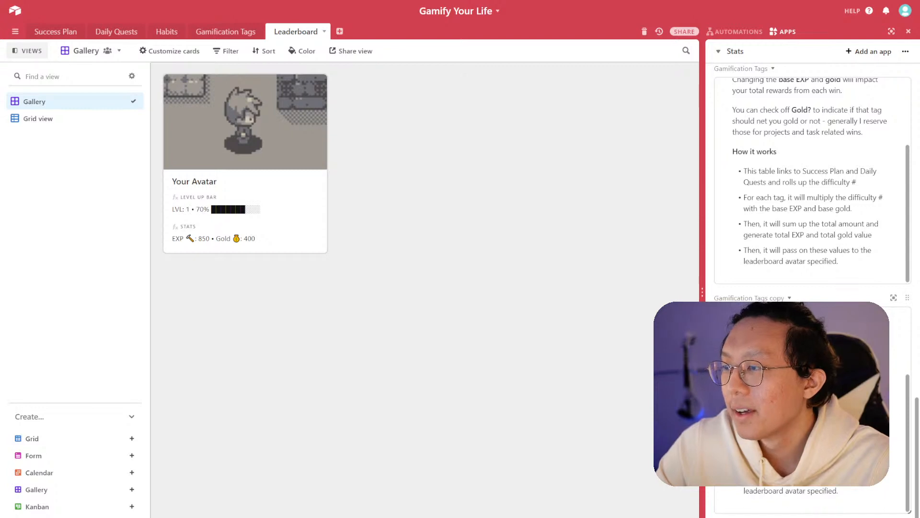
{"action": "scroll", "coordinate": [812, 410], "scroll_direction": "up", "scroll_amount": 3}
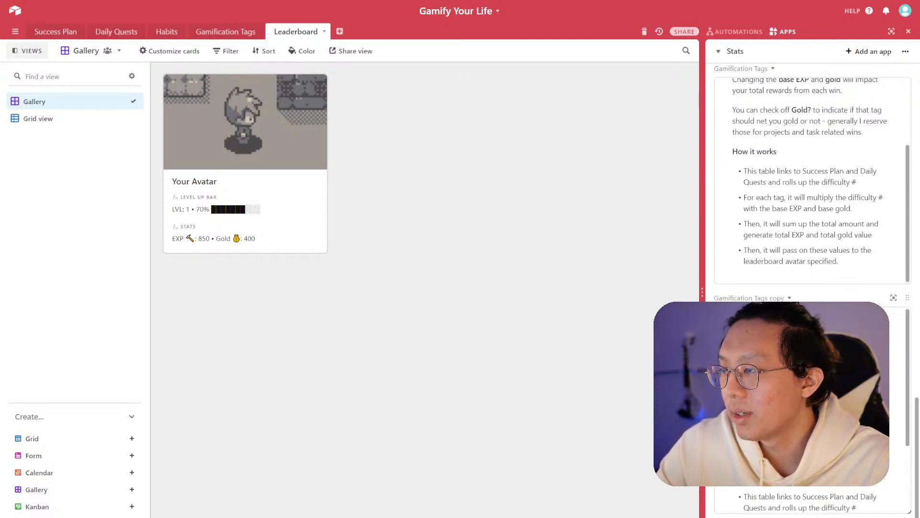
- Rename the copied text block on the Stats dashboard to Leaderboard
{"action": "left_click", "coordinate": [812, 393]}
{"action": "left_click", "coordinate": [787, 298]}
{"action": "left_click", "coordinate": [757, 317]}
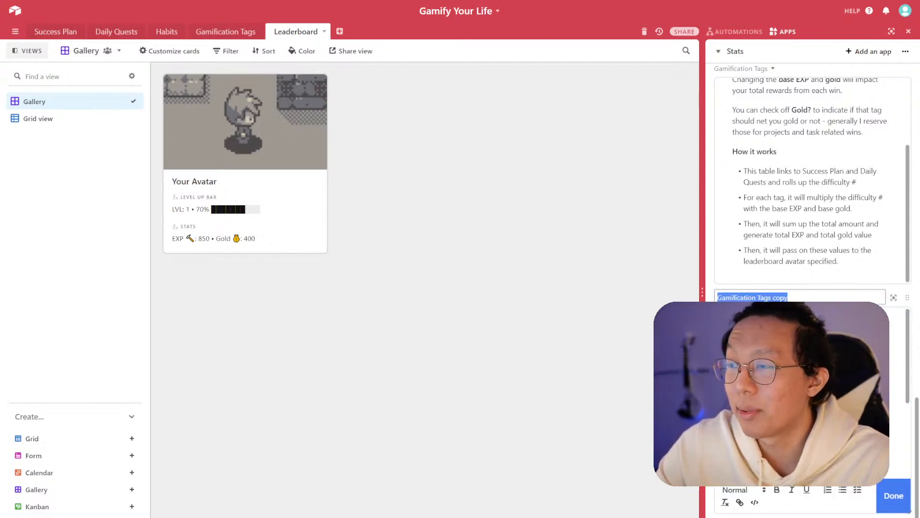
{"action": "type", "text": "Leaderboard"}
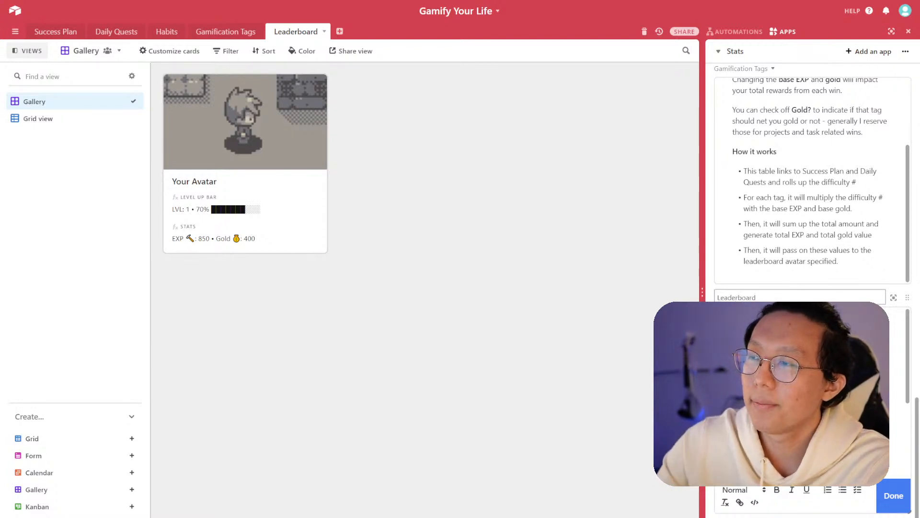
{"action": "key", "text": "Return"}
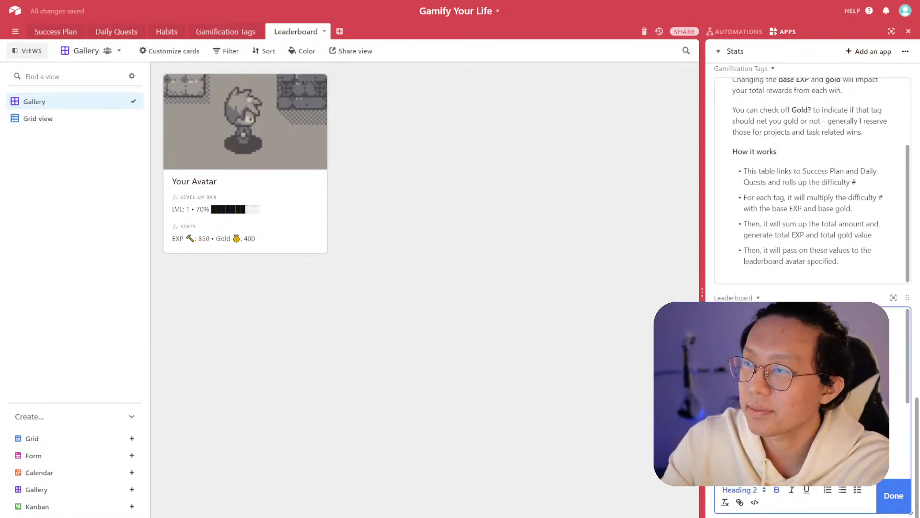
{"action": "key", "text": "Return"}
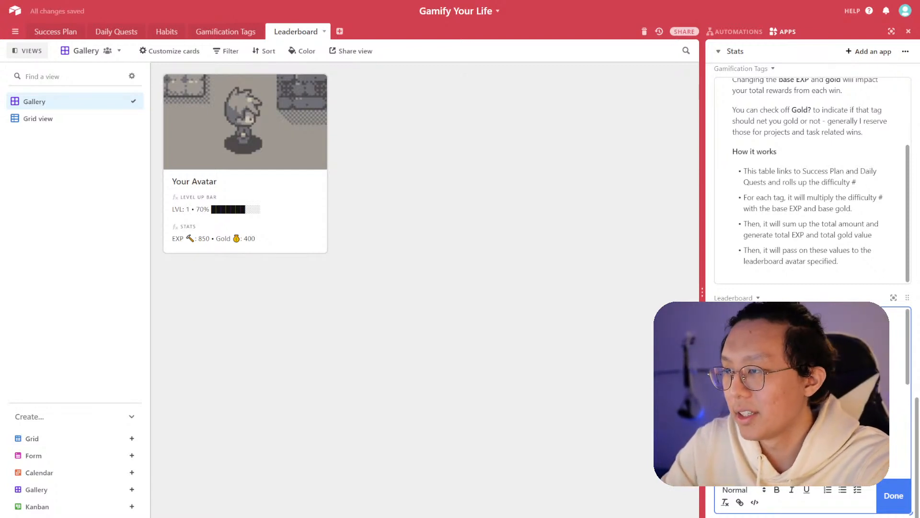
{"action": "scroll", "coordinate": [812, 393], "scroll_direction": "down", "scroll_amount": 4}
{"action": "key", "text": "BackSpace"}
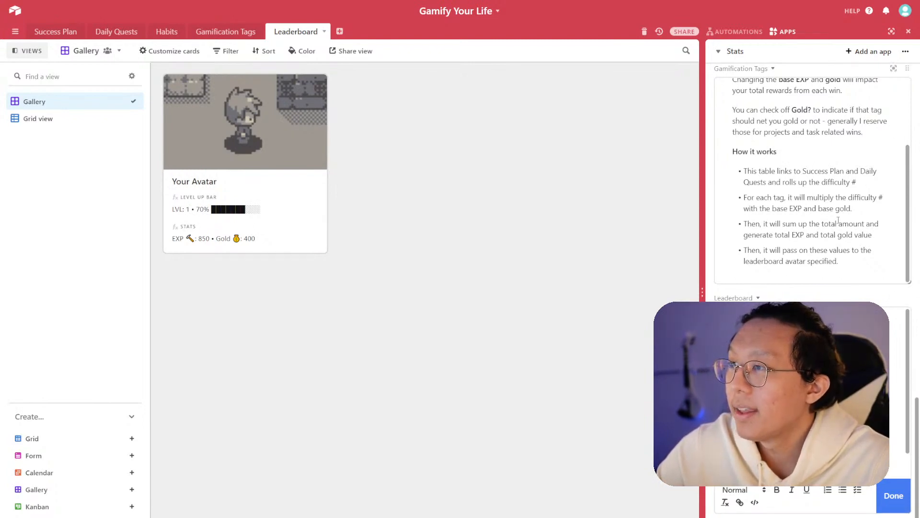
{"action": "scroll", "coordinate": [818, 236], "scroll_direction": "up", "scroll_amount": 10}
{"action": "scroll", "coordinate": [819, 236], "scroll_direction": "up", "scroll_amount": 15}
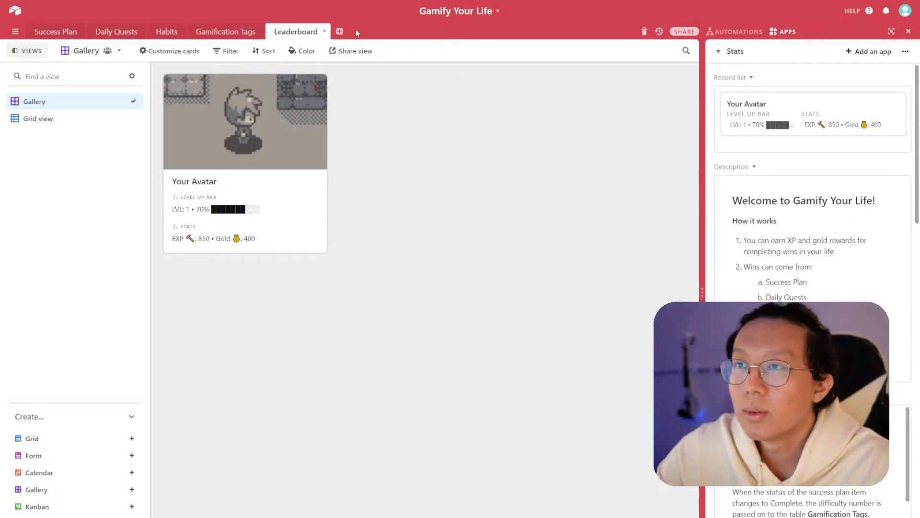
- Create a new empty table named Item Shop
{"action": "left_click", "coordinate": [340, 31]}
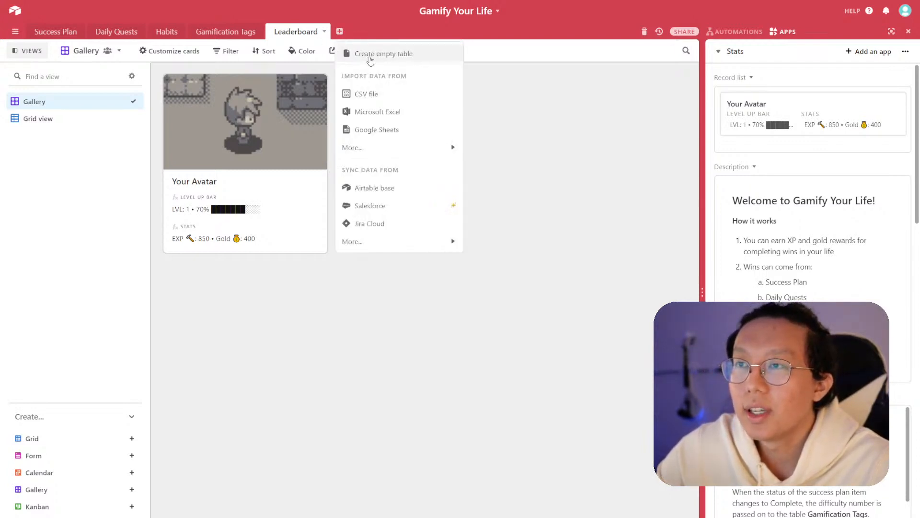
{"action": "left_click", "coordinate": [371, 54]}
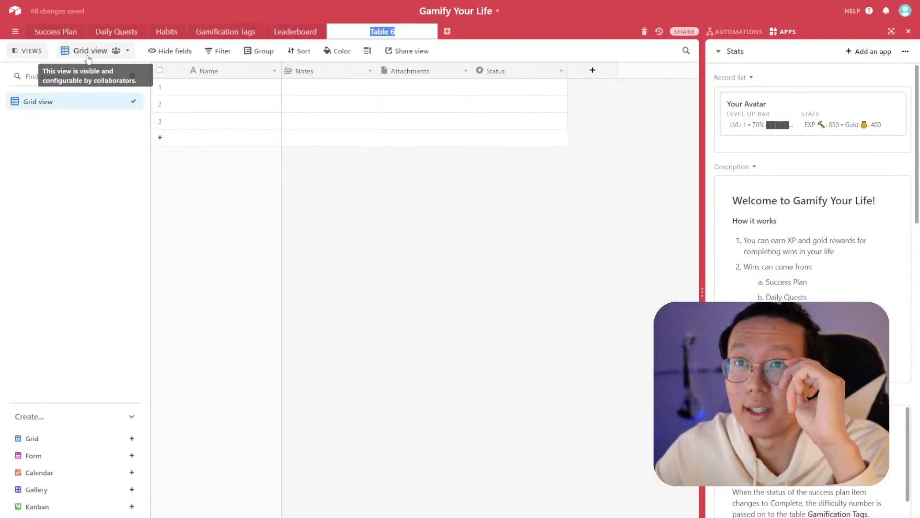
{"action": "type", "text": "Item Shop"}
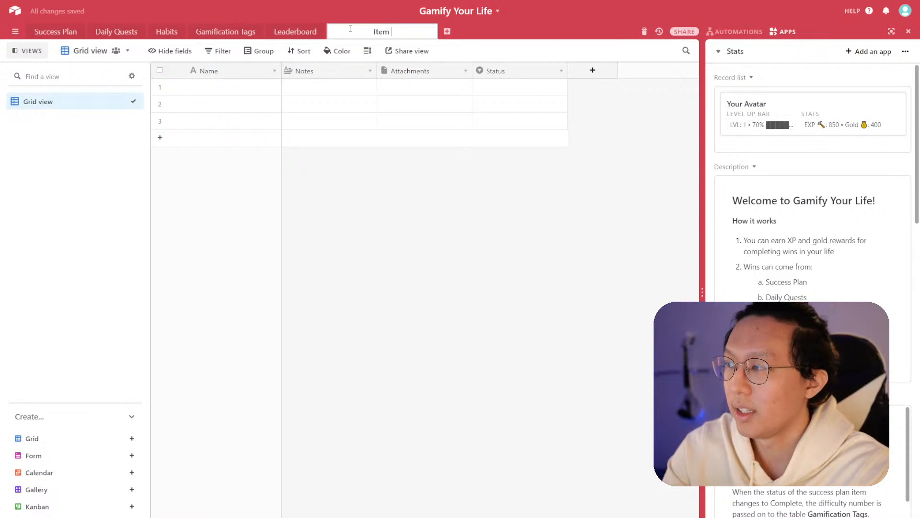
{"action": "key", "text": "Return"}
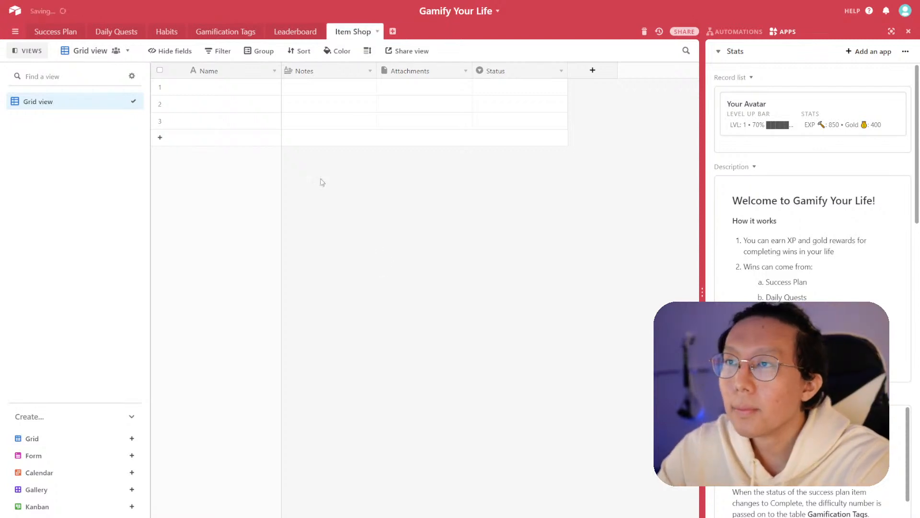
- Enter three reward records in the Name column: 30 mins of TV, Ice Cream, and Your reward here...be creative!
{"action": "double_click", "coordinate": [217, 92]}
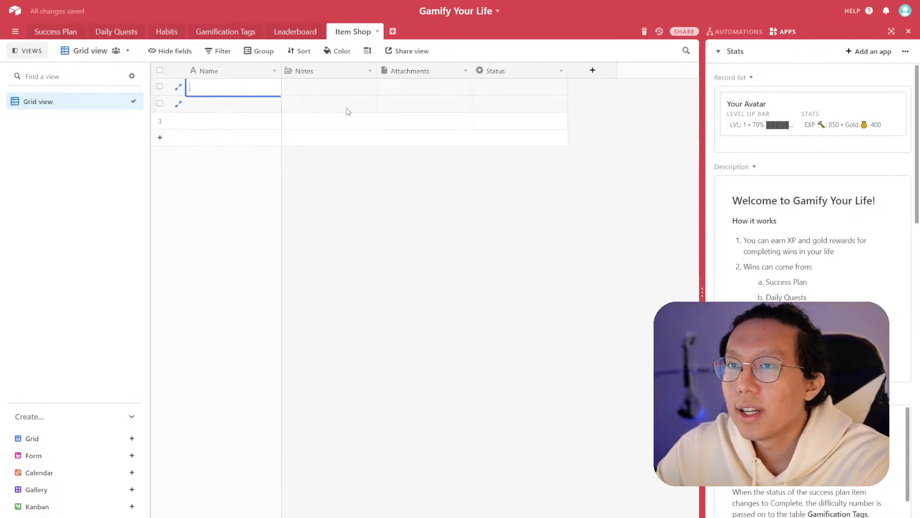
{"action": "type", "text": "30"}
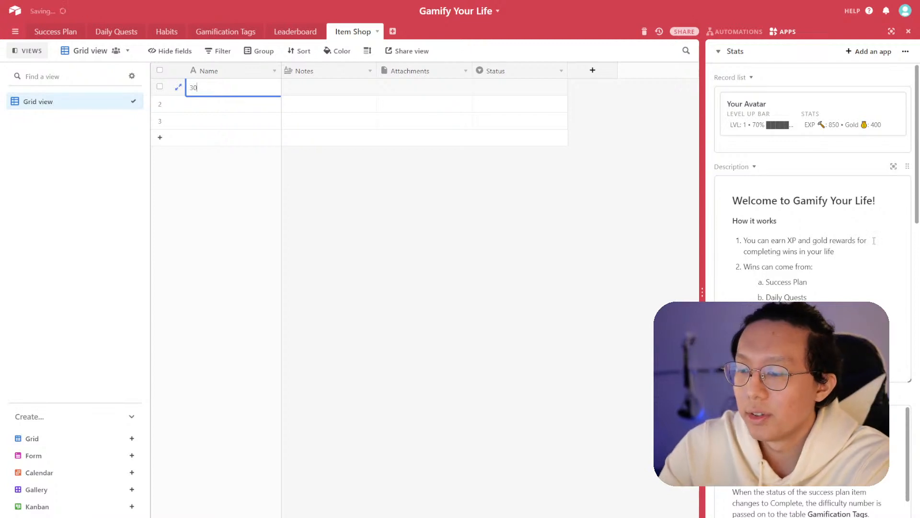
{"action": "type", "text": " mins of TV"}
{"action": "key", "text": "Return"}
{"action": "key", "text": "Return"}
{"action": "type", "text": "Ice Cream"}
{"action": "key", "text": "Return"}
{"action": "type", "text": "Gam"}
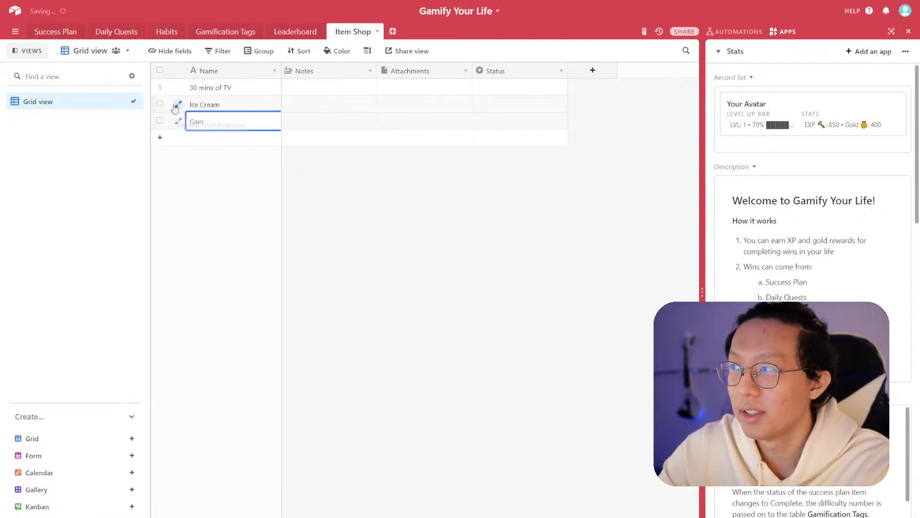
{"action": "double_click", "coordinate": [197, 116]}
{"action": "type", "text": "Your re"}
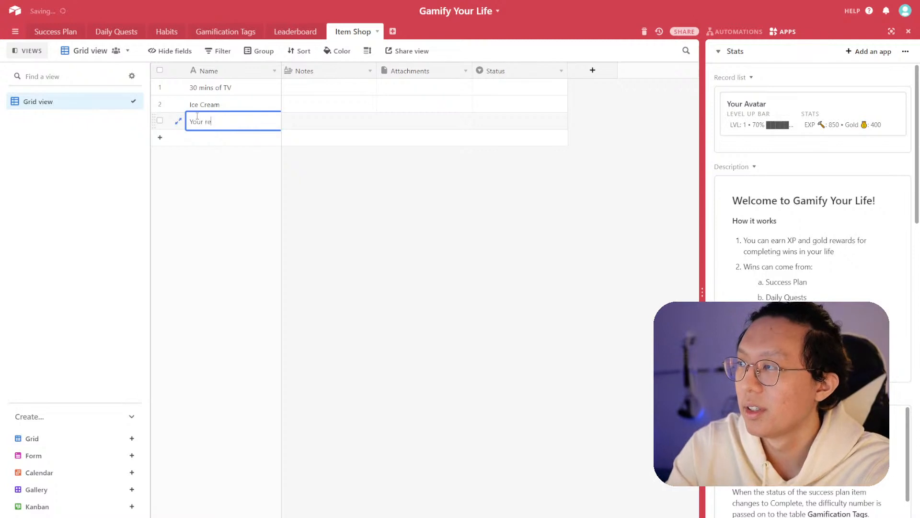
{"action": "type", "text": "ward here...be creative!"}
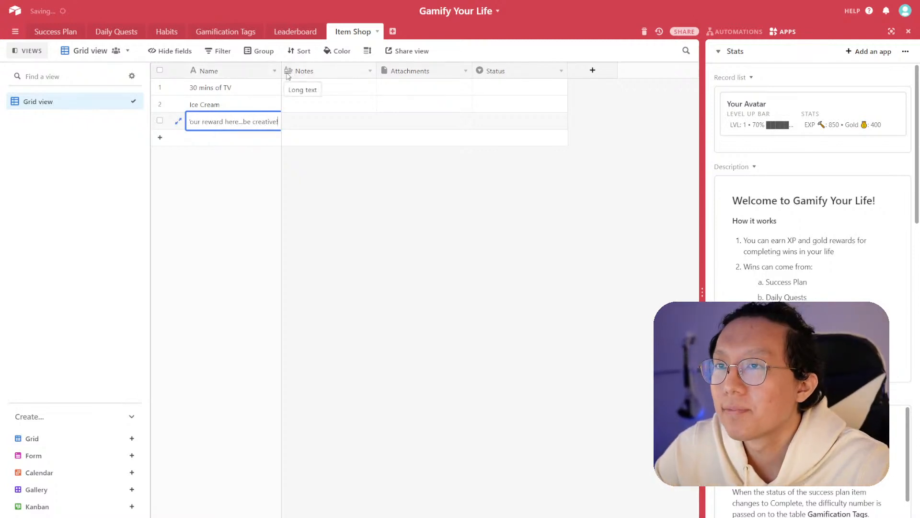
- Widen the Name column and delete the Notes field
{"action": "left_click_drag", "start_coordinate": [282, 72], "coordinate": [315, 84]}
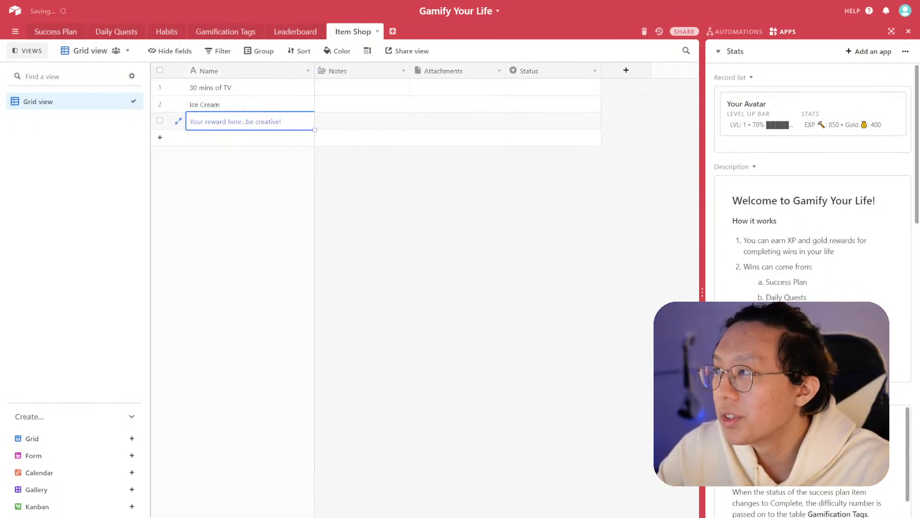
{"action": "left_click", "coordinate": [404, 71]}
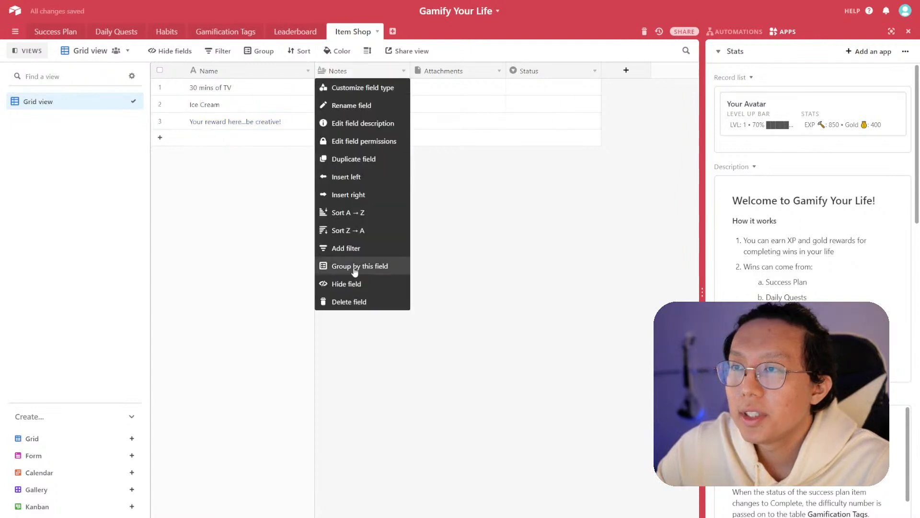
{"action": "left_click", "coordinate": [354, 302]}
- Rename the Attachments field to Image and narrow its column
{"action": "left_click", "coordinate": [403, 71]}
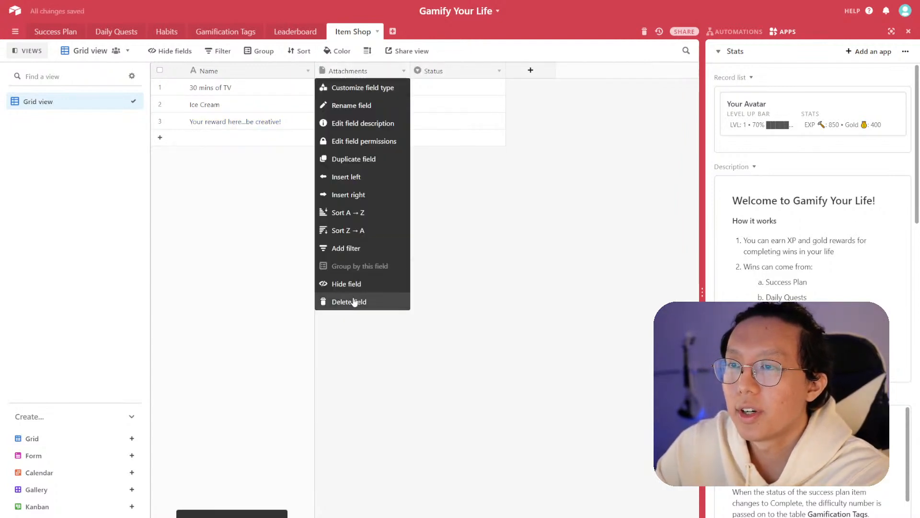
{"action": "left_click", "coordinate": [364, 105]}
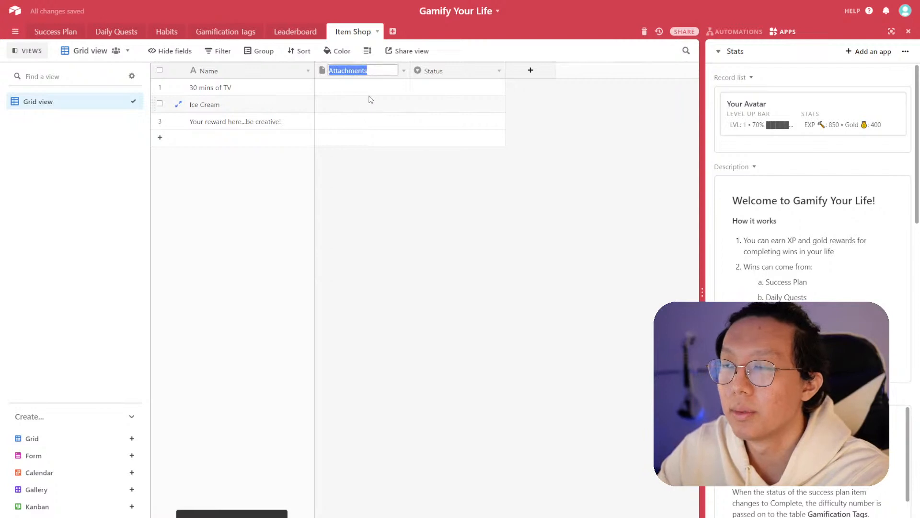
{"action": "type", "text": "Image"}
{"action": "key", "text": "Return"}
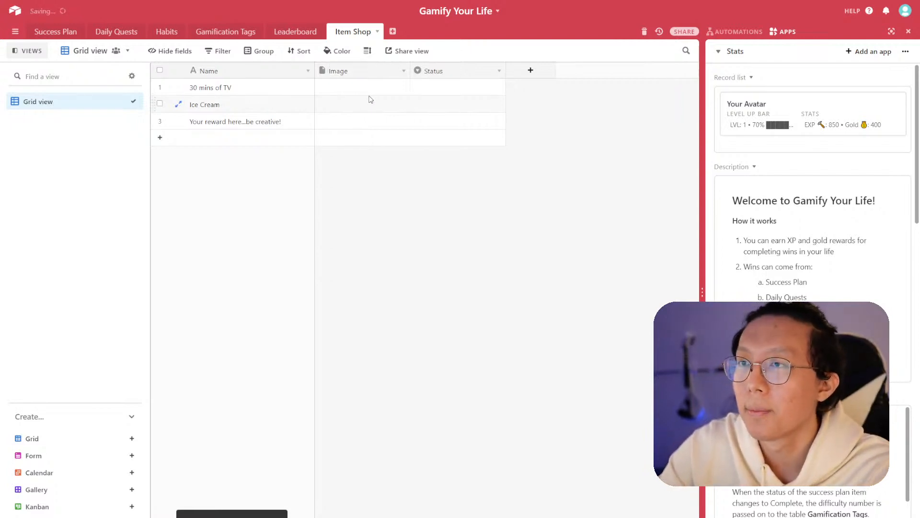
{"action": "left_click_drag", "start_coordinate": [411, 71], "coordinate": [371, 70]}
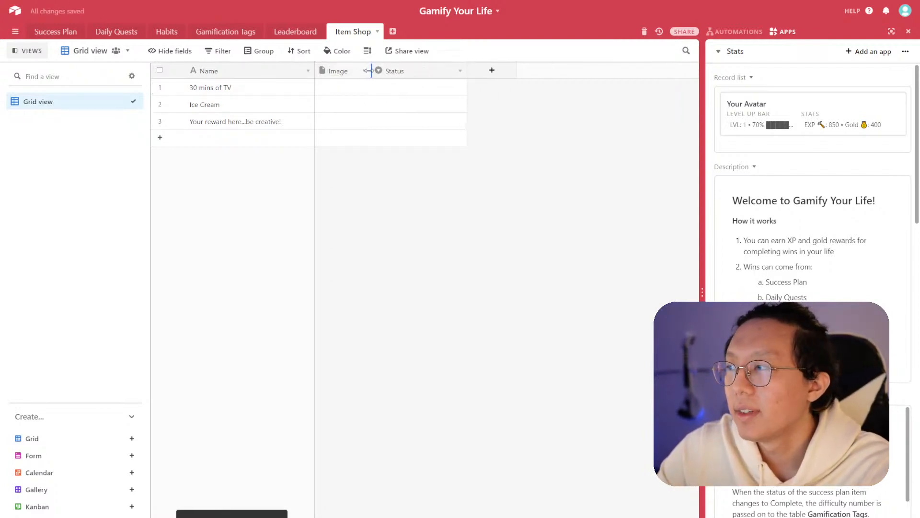
- Delete the Status field and start adding a new field to the Item Shop table
{"action": "left_click", "coordinate": [460, 72]}
{"action": "left_click", "coordinate": [416, 300]}
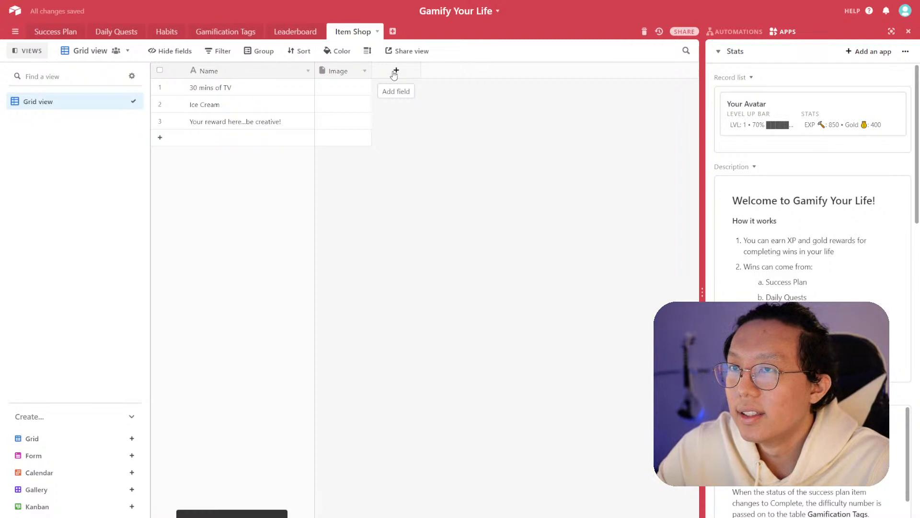
{"action": "left_click", "coordinate": [395, 72]}
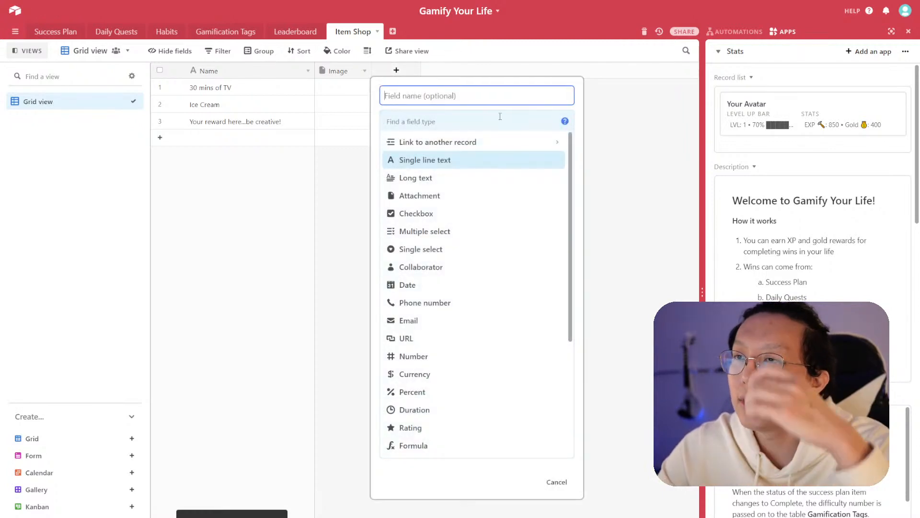
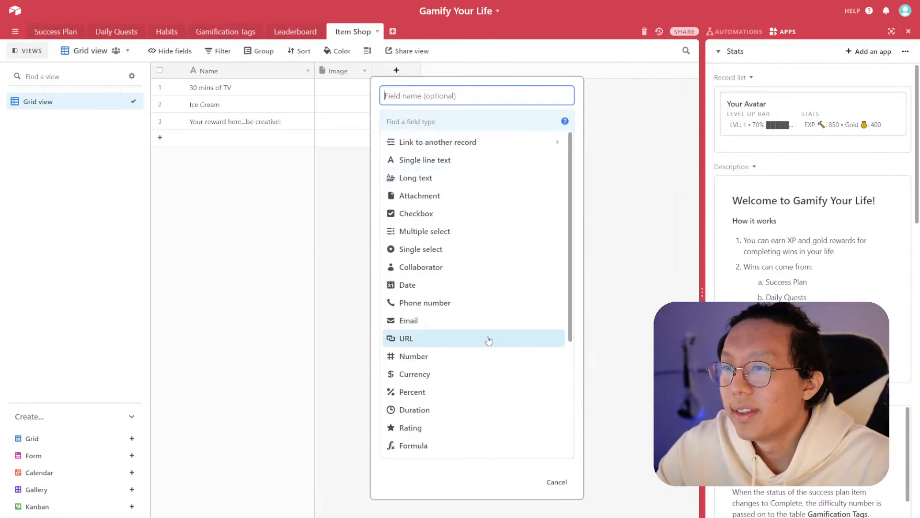
- Add a Number field named Costs with integer formatting to the Item Shop table
{"action": "left_click", "coordinate": [468, 356]}
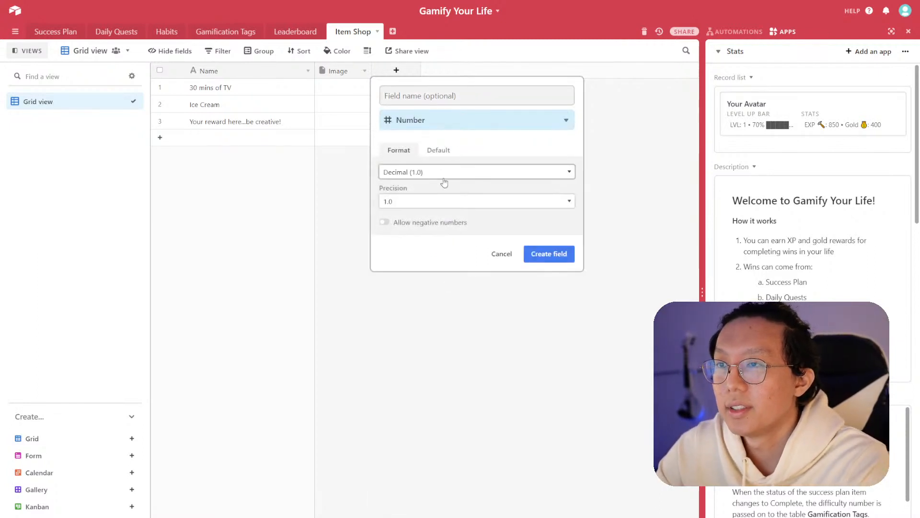
{"action": "left_click", "coordinate": [445, 203]}
{"action": "left_click", "coordinate": [473, 103]}
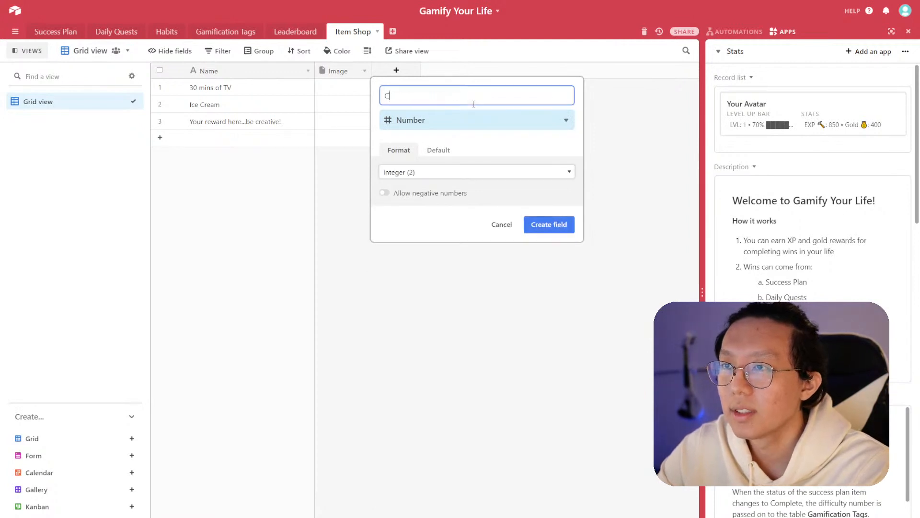
{"action": "type", "text": "C"}
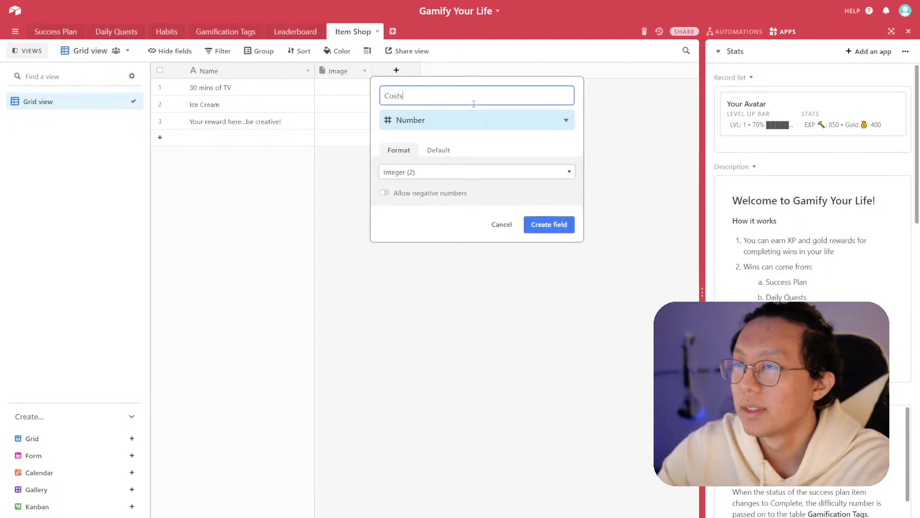
{"action": "left_click", "coordinate": [562, 218]}
- Enter costs of 30, 50 and 1000 for the three rewards
{"action": "double_click", "coordinate": [417, 87]}
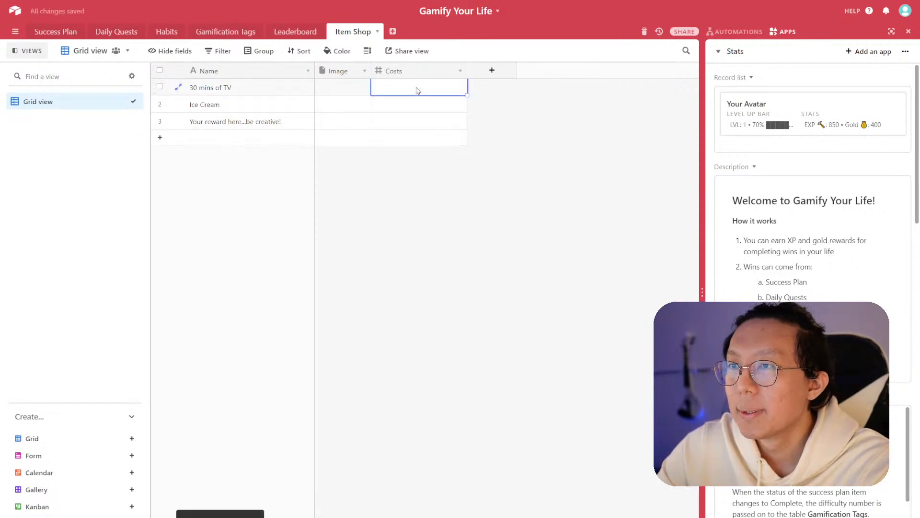
{"action": "type", "text": "30"}
{"action": "key", "text": "Return"}
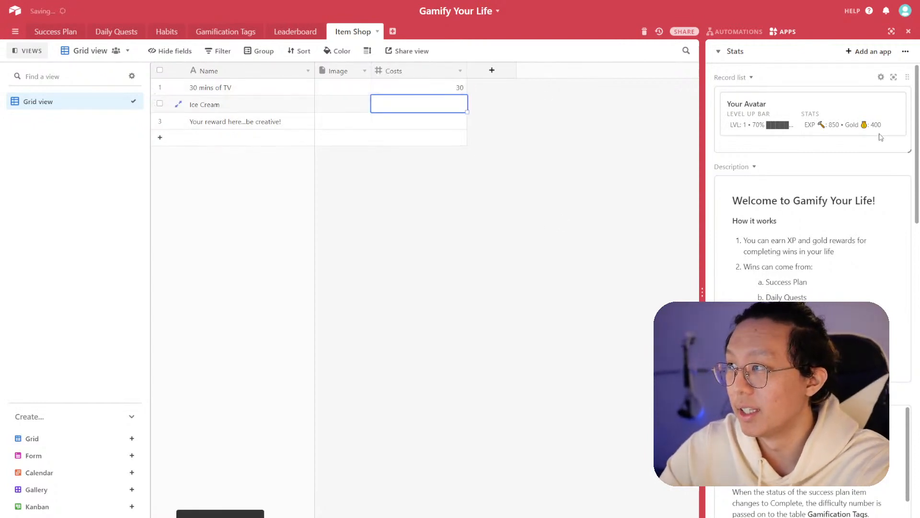
{"action": "type", "text": "50"}
{"action": "key", "text": "Return"}
{"action": "key", "text": "Return"}
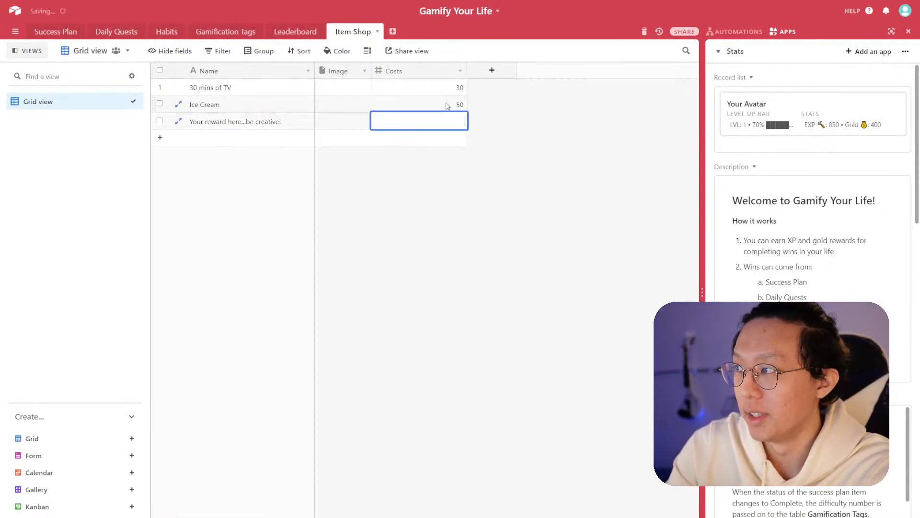
{"action": "left_click", "coordinate": [452, 103]}
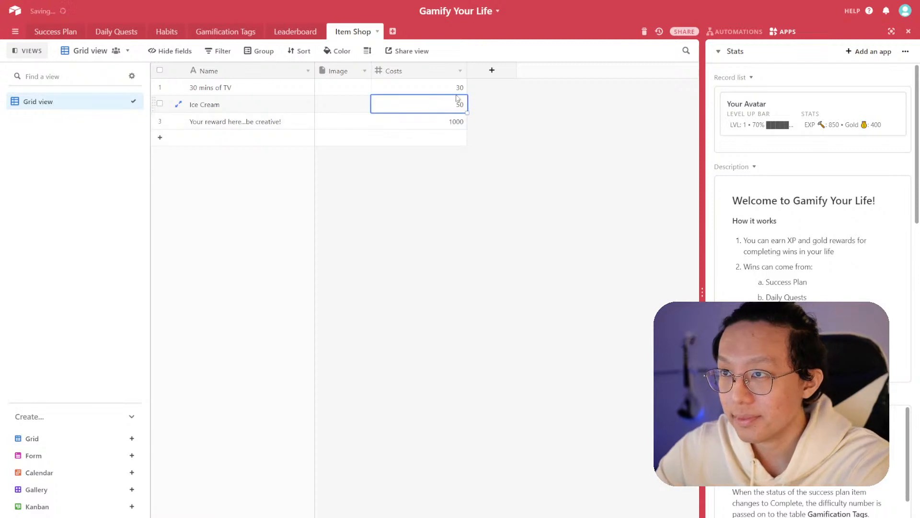
- Move the Costs field ahead of the Image field
{"action": "left_click_drag", "start_coordinate": [355, 74], "coordinate": [477, 79]}
{"action": "left_click_drag", "start_coordinate": [399, 73], "coordinate": [367, 73]}
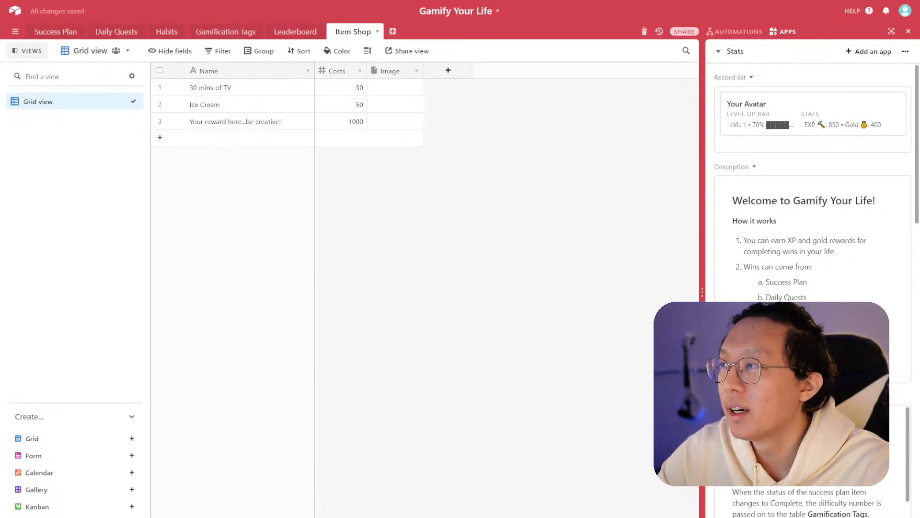
- Add a field linking to the Leaderboard table named Holder, with linking to multiple records turned off
{"action": "left_click", "coordinate": [448, 71]}
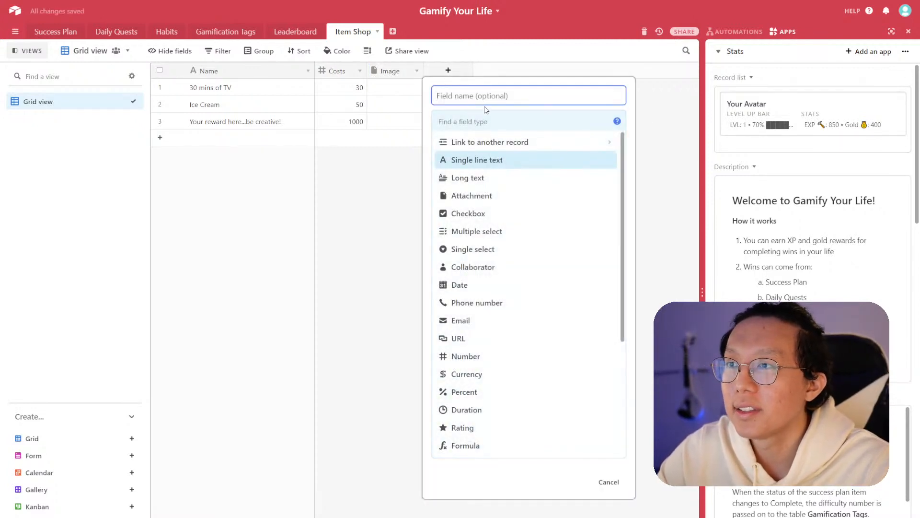
{"action": "scroll", "coordinate": [530, 263], "scroll_direction": "down", "scroll_amount": 4}
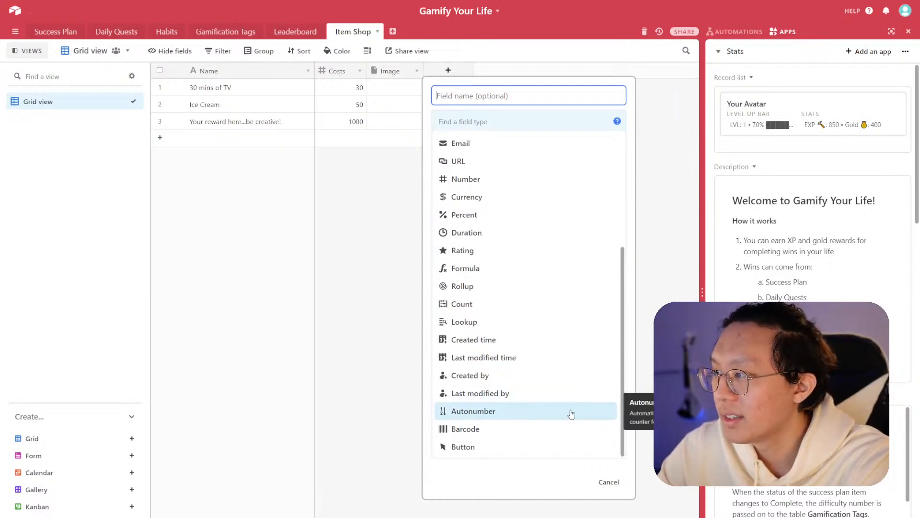
{"action": "scroll", "coordinate": [559, 411], "scroll_direction": "up", "scroll_amount": 4}
{"action": "scroll", "coordinate": [496, 403], "scroll_direction": "down", "scroll_amount": 4}
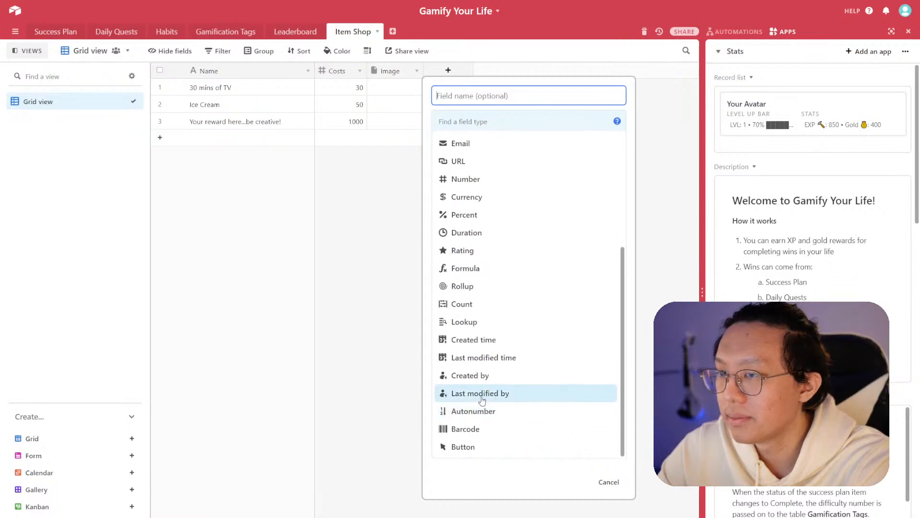
{"action": "scroll", "coordinate": [497, 418], "scroll_direction": "up", "scroll_amount": 2}
{"action": "scroll", "coordinate": [496, 397], "scroll_direction": "up", "scroll_amount": 2}
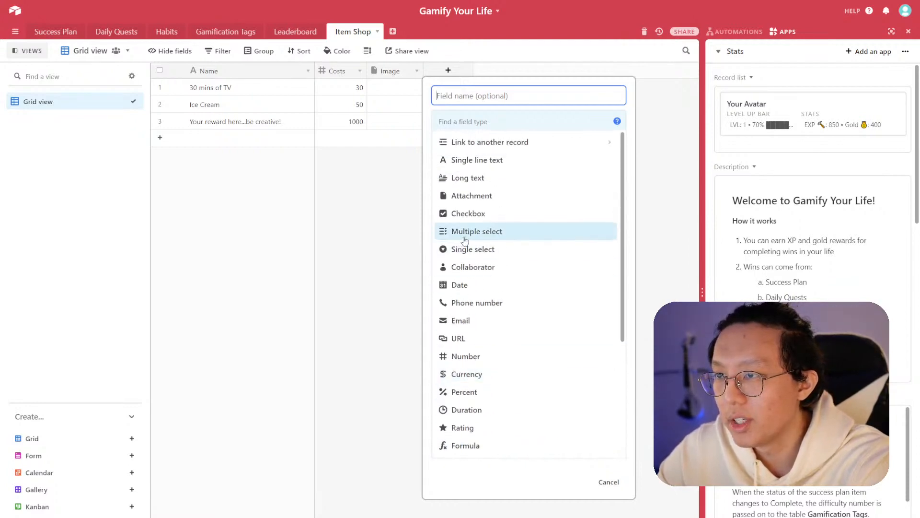
{"action": "scroll", "coordinate": [489, 335], "scroll_direction": "down", "scroll_amount": 1}
{"action": "scroll", "coordinate": [489, 344], "scroll_direction": "down", "scroll_amount": 3}
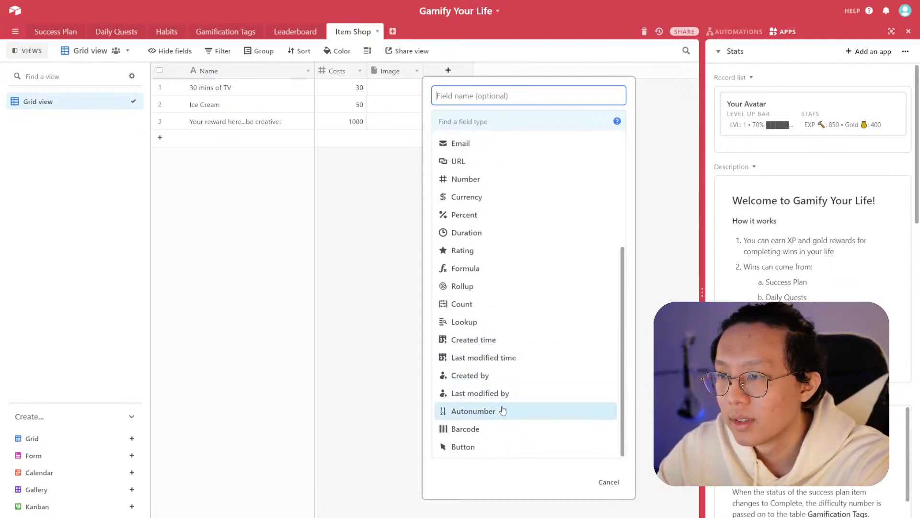
{"action": "scroll", "coordinate": [497, 336], "scroll_direction": "up", "scroll_amount": 5}
{"action": "left_click", "coordinate": [485, 142]}
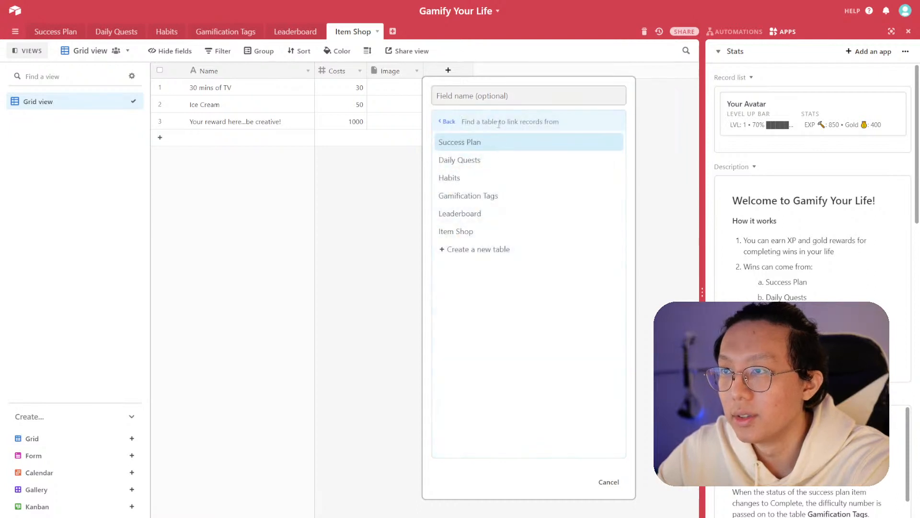
{"action": "left_click", "coordinate": [477, 214]}
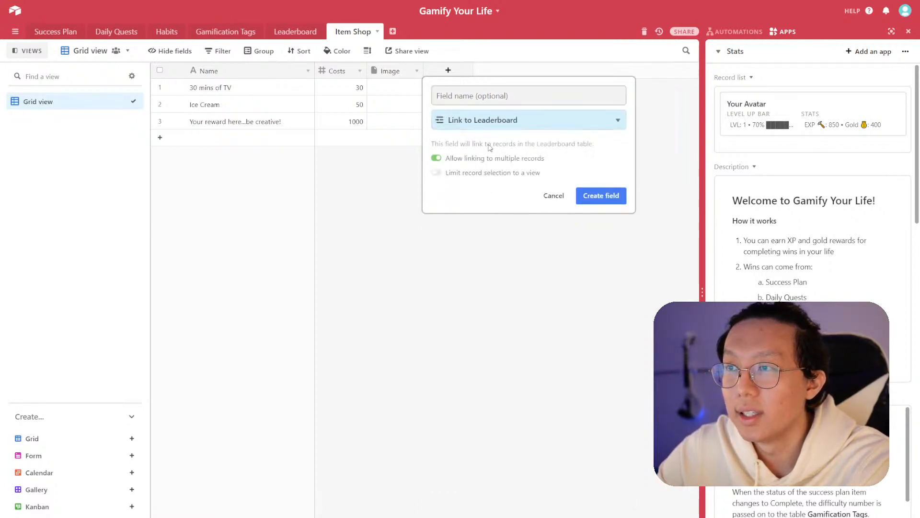
{"action": "left_click", "coordinate": [502, 97]}
{"action": "type", "text": "Holder"}
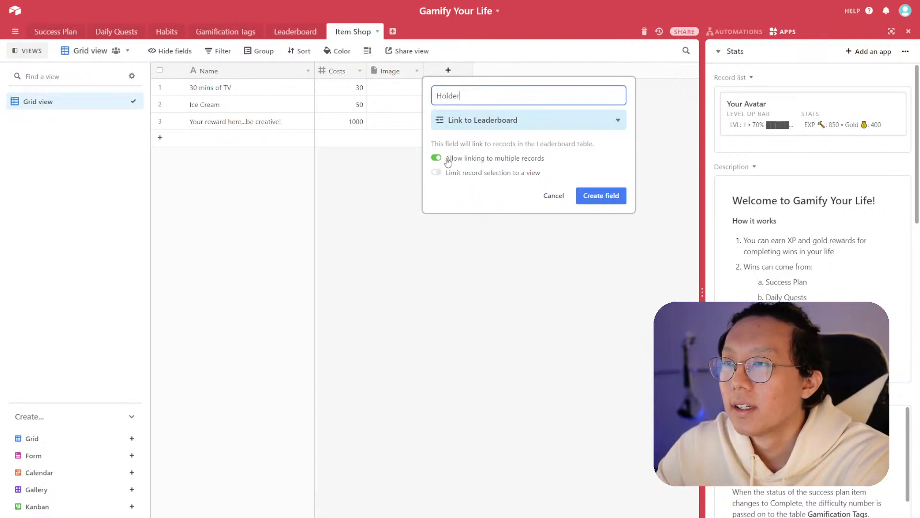
{"action": "left_click", "coordinate": [475, 159]}
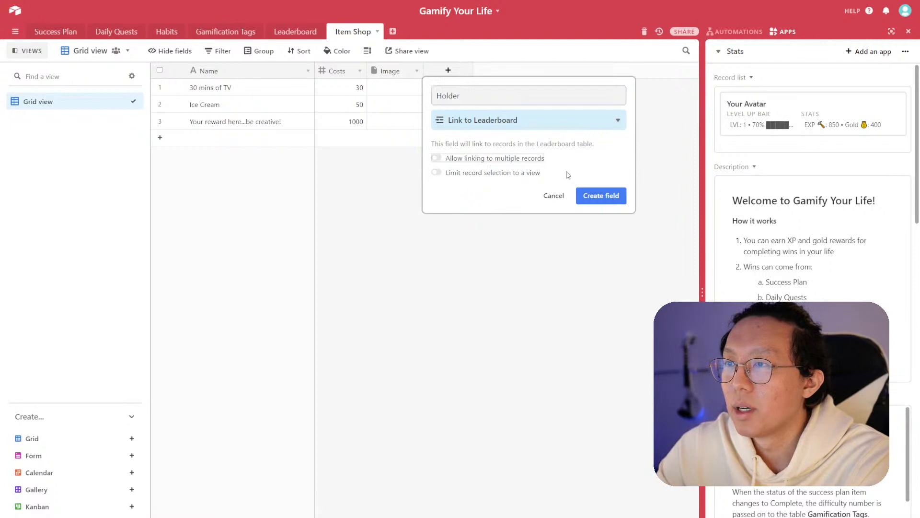
{"action": "left_click", "coordinate": [602, 195]}
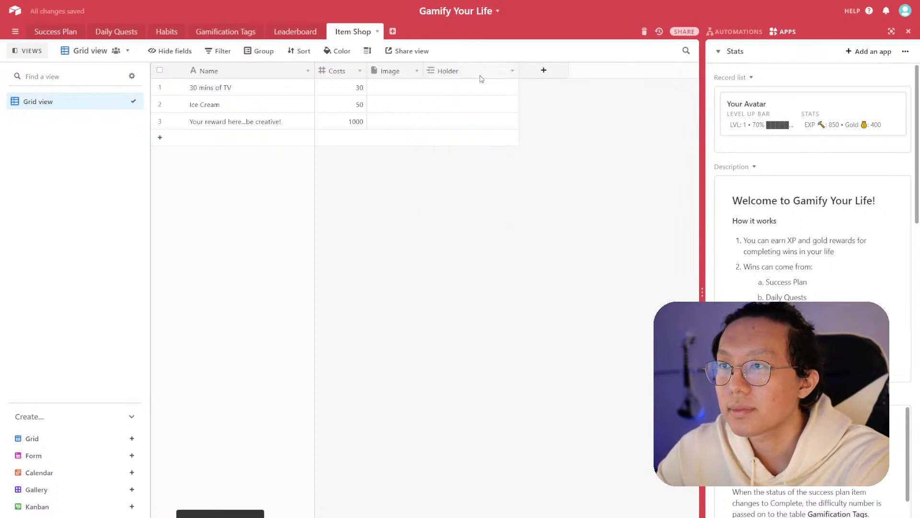
- Move the Holder field beside Name and link all three rewards to the Your Avatar record
{"action": "left_click_drag", "start_coordinate": [439, 77], "coordinate": [314, 172]}
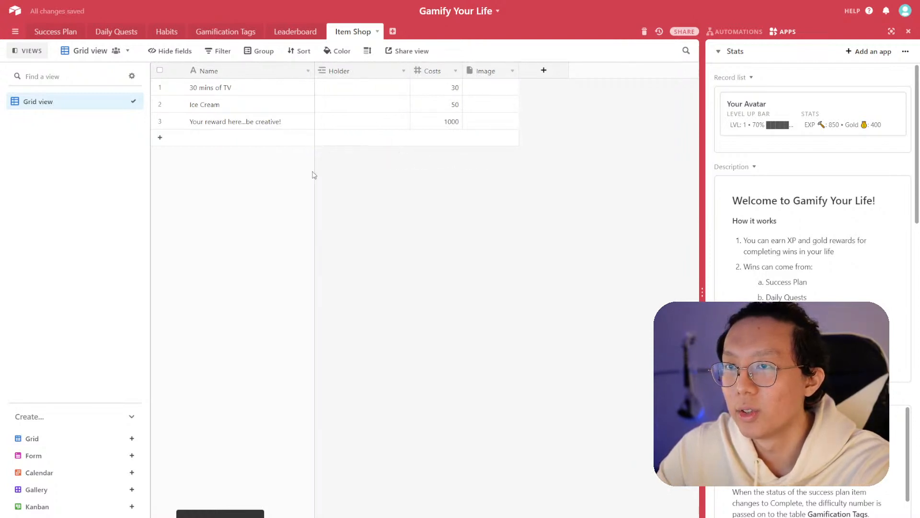
{"action": "left_click", "coordinate": [372, 91]}
{"action": "left_click", "coordinate": [322, 86]}
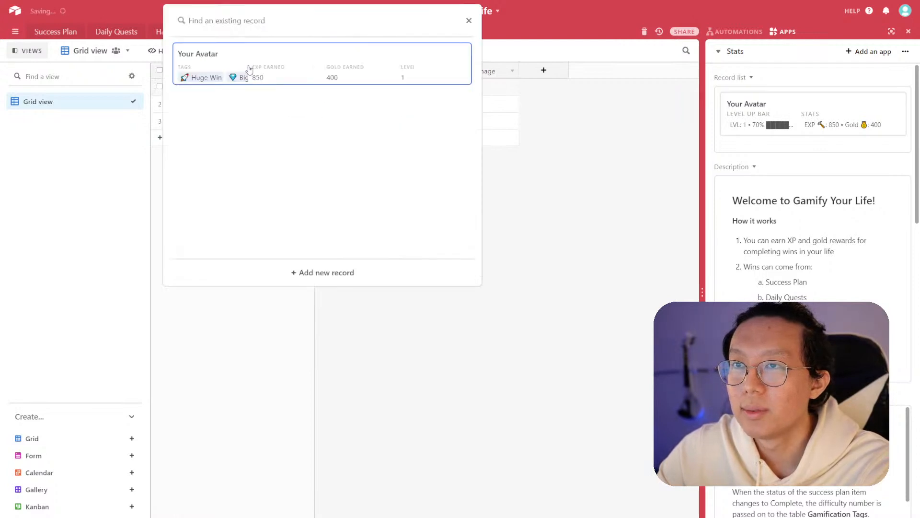
{"action": "left_click", "coordinate": [336, 72]}
{"action": "left_click_drag", "start_coordinate": [410, 94], "coordinate": [426, 127]}
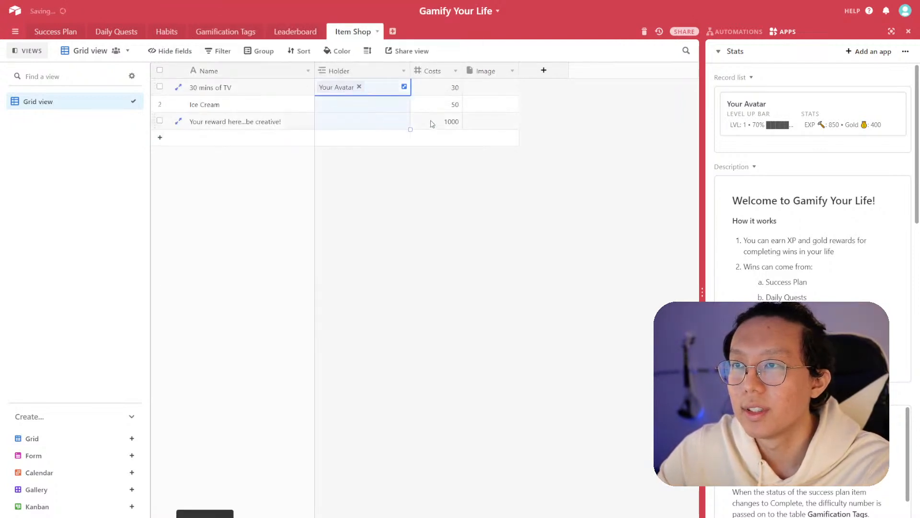
- Narrow the Holder column
{"action": "left_click_drag", "start_coordinate": [411, 64], "coordinate": [379, 65]}
{"action": "left_click", "coordinate": [441, 174]}
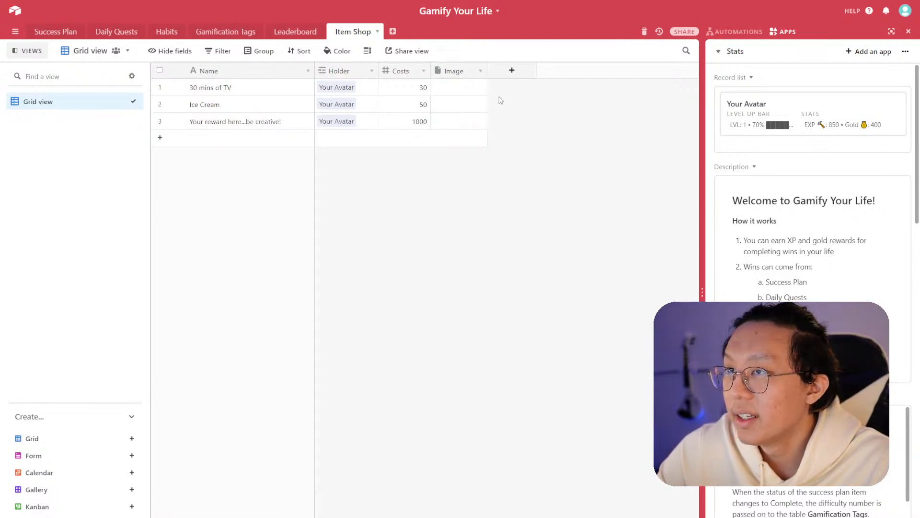
{"action": "left_click", "coordinate": [503, 73]}
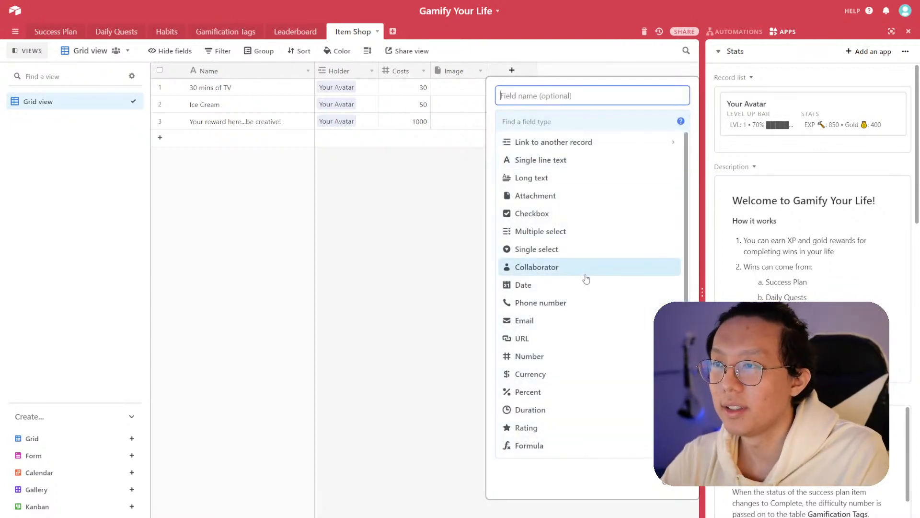
{"action": "scroll", "coordinate": [577, 271], "scroll_direction": "down", "scroll_amount": 4}
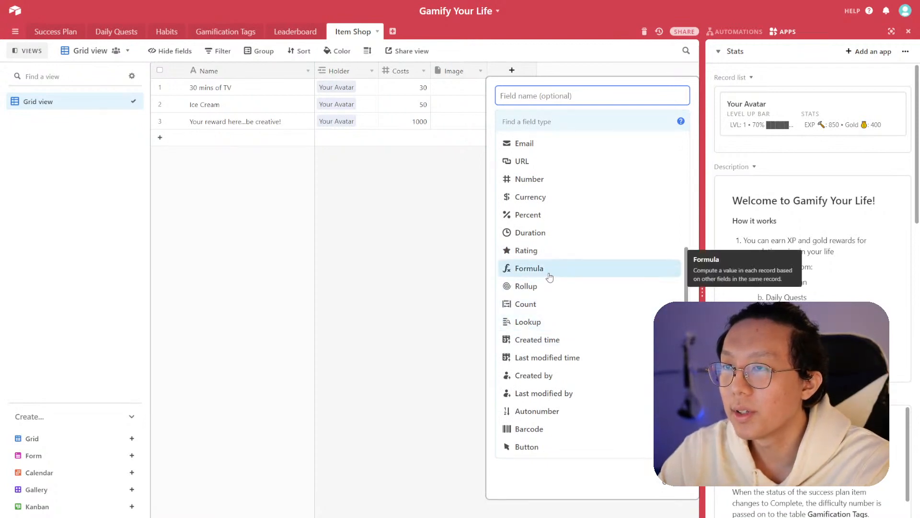
{"action": "key", "text": "Escape"}
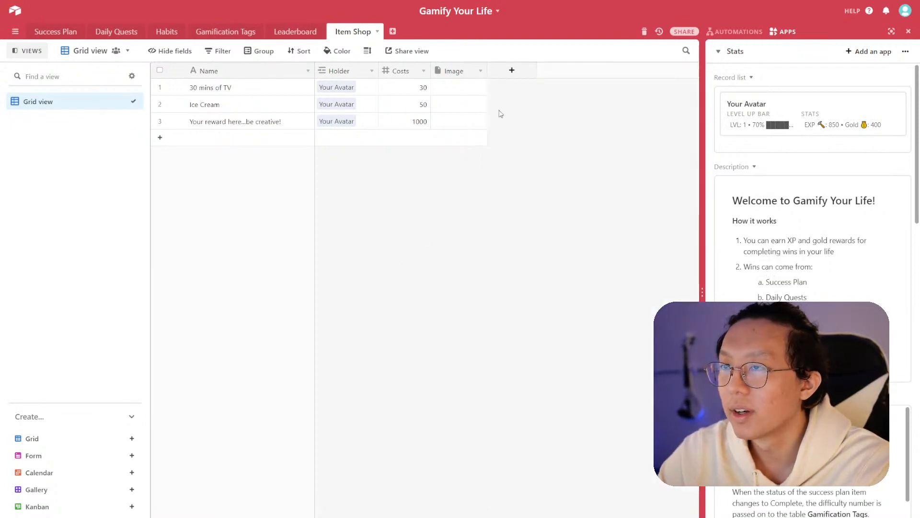
- Add a field linking to the Daily Quests table named Purchased On
{"action": "left_click", "coordinate": [504, 75]}
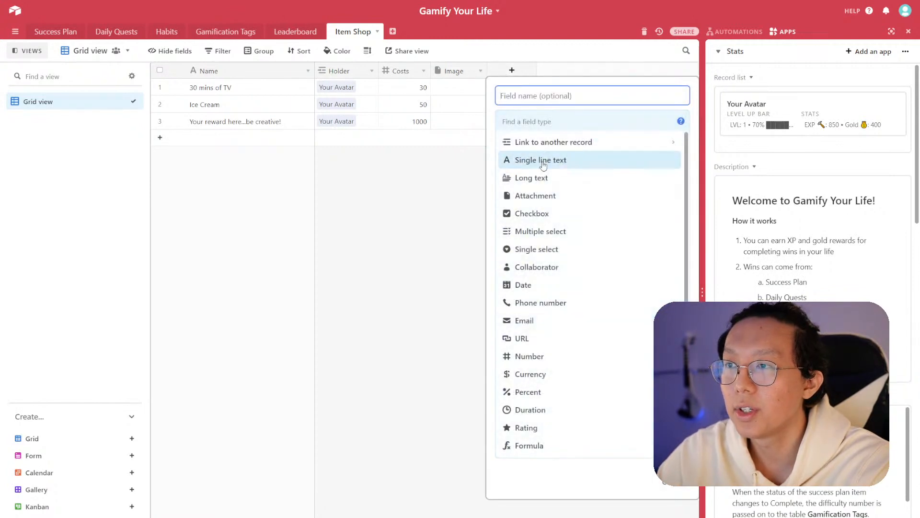
{"action": "left_click", "coordinate": [547, 142]}
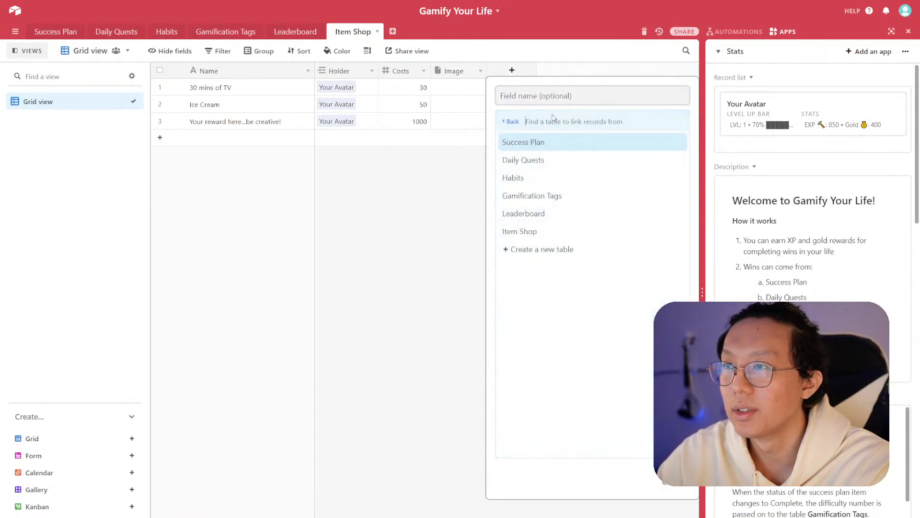
{"action": "left_click", "coordinate": [551, 160]}
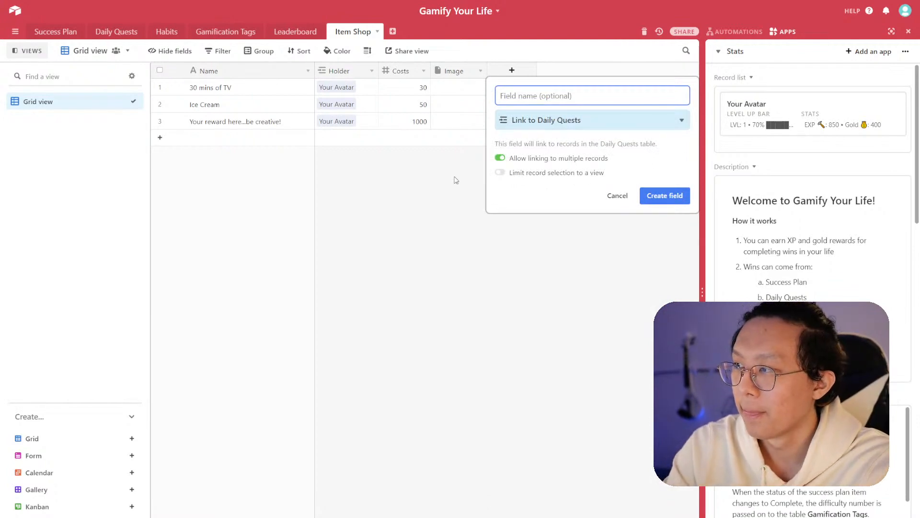
{"action": "type", "text": "Purchased On"}
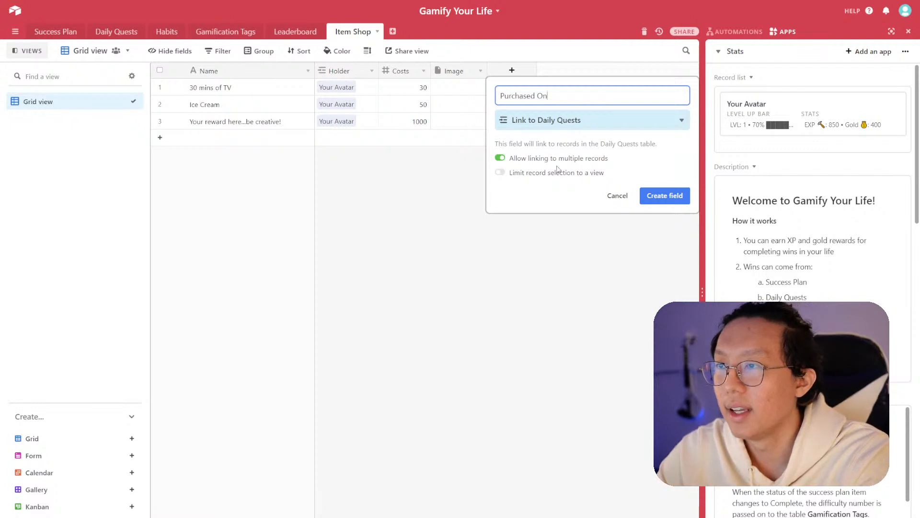
{"action": "left_click", "coordinate": [661, 195]}
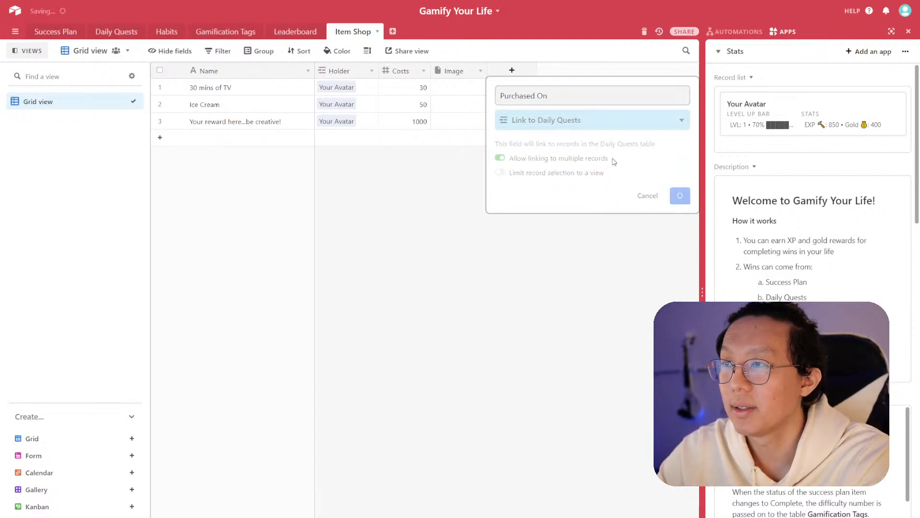
- Switch to the Daily Quests table and unhide the Item Shop field in the Morning Routines view
{"action": "left_click", "coordinate": [116, 32]}
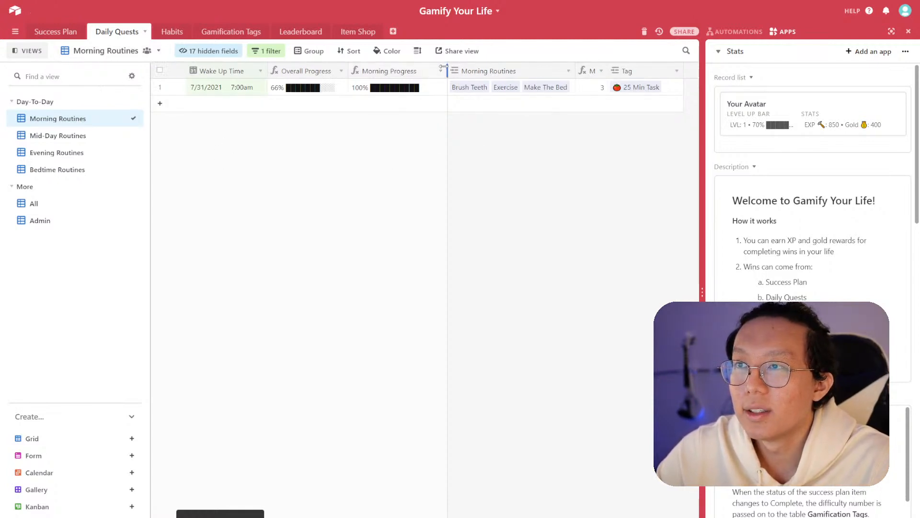
{"action": "left_click_drag", "start_coordinate": [444, 68], "coordinate": [439, 67]}
{"action": "left_click", "coordinate": [229, 52]}
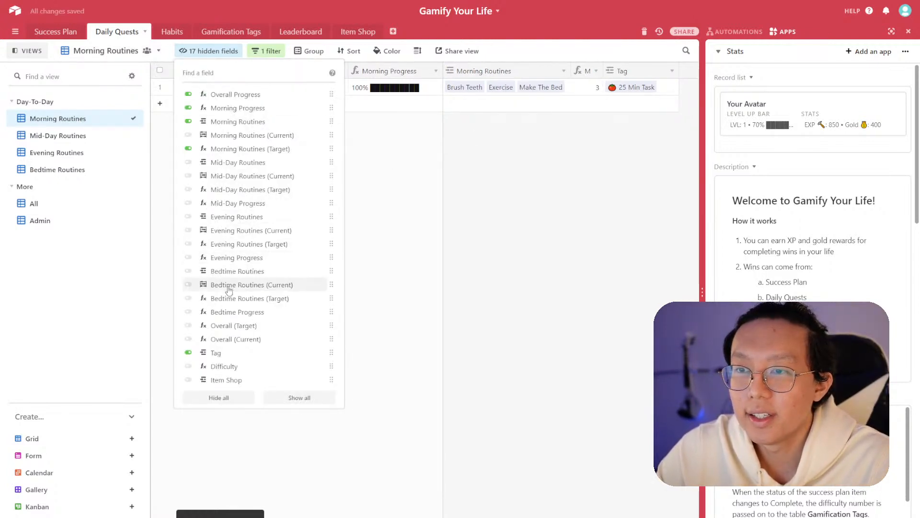
{"action": "left_click", "coordinate": [189, 380]}
{"action": "left_click", "coordinate": [612, 164]}
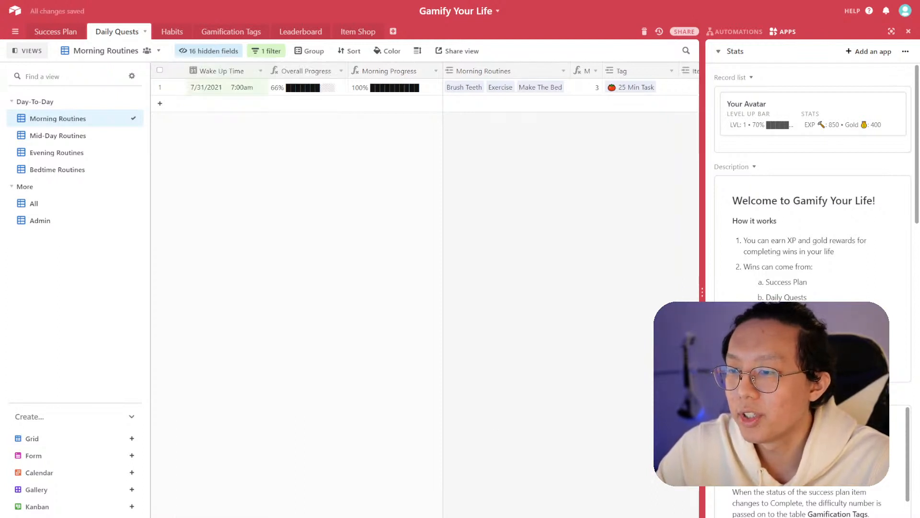
- Rename the Item Shop field in the Daily Quests table to Item Purchased
{"action": "scroll", "coordinate": [560, 189], "scroll_direction": "right", "scroll_amount": 3}
{"action": "left_click", "coordinate": [615, 71]}
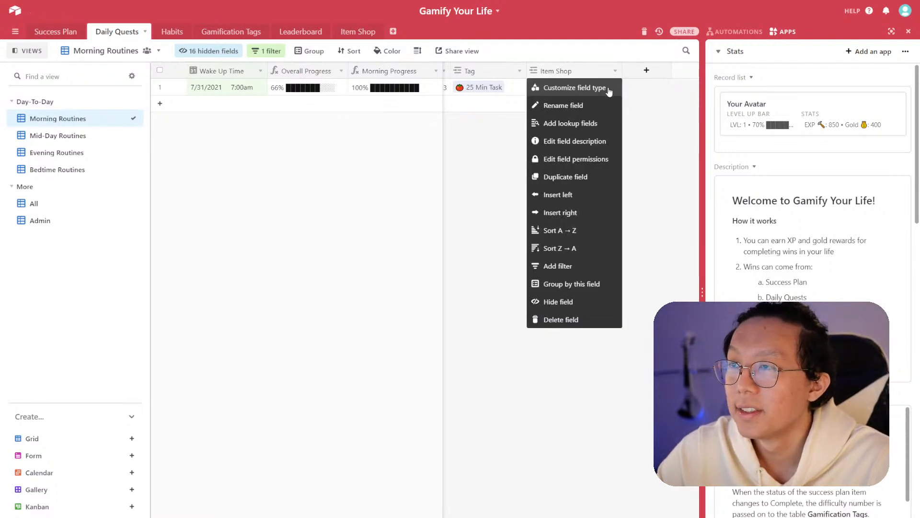
{"action": "left_click", "coordinate": [608, 89]}
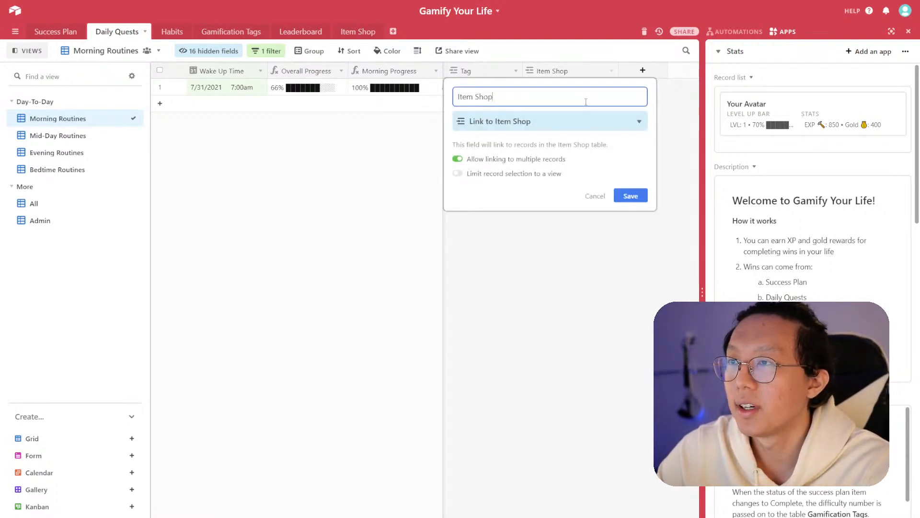
{"action": "key", "text": "ctrl+a"}
{"action": "type", "text": "Item Purchase"}
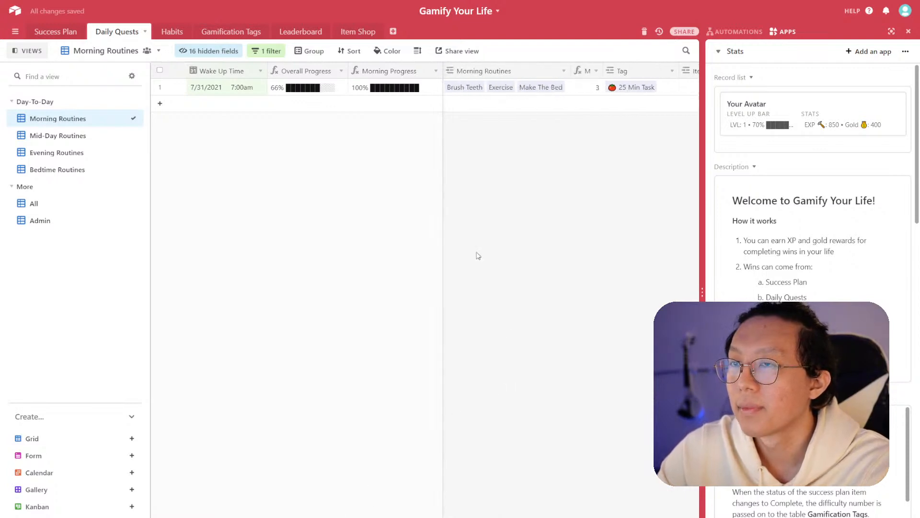
- Show the Item Purchased field in the Mid-Day and Evening Routines views through their hidden-field lists
{"action": "left_click", "coordinate": [87, 138]}
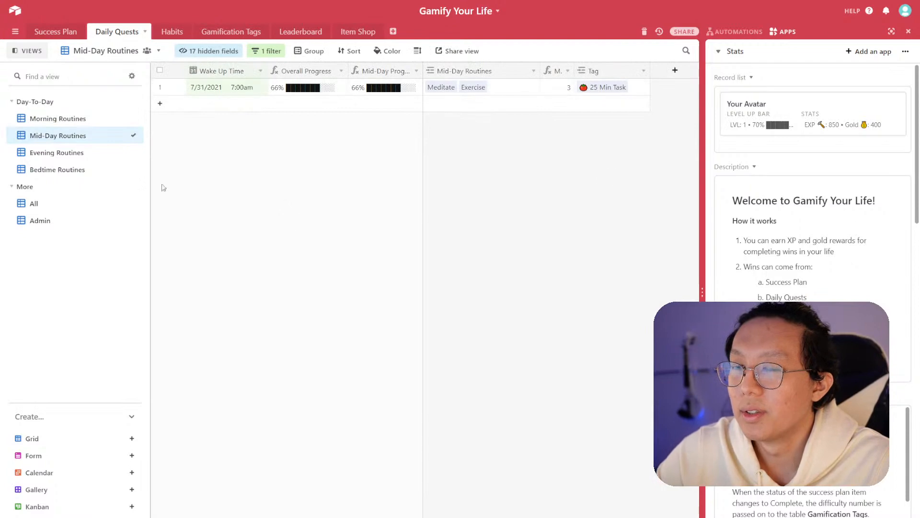
{"action": "left_click", "coordinate": [74, 119]}
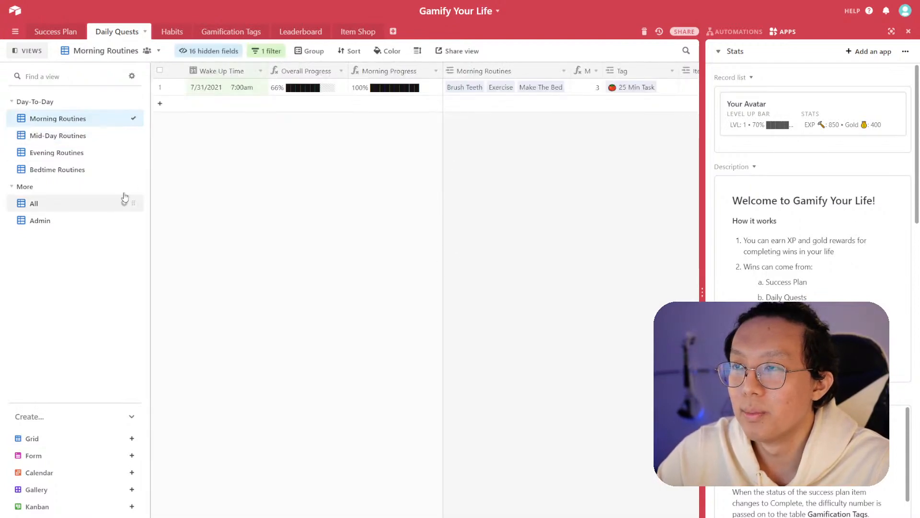
{"action": "left_click", "coordinate": [82, 136]}
{"action": "left_click", "coordinate": [213, 51]}
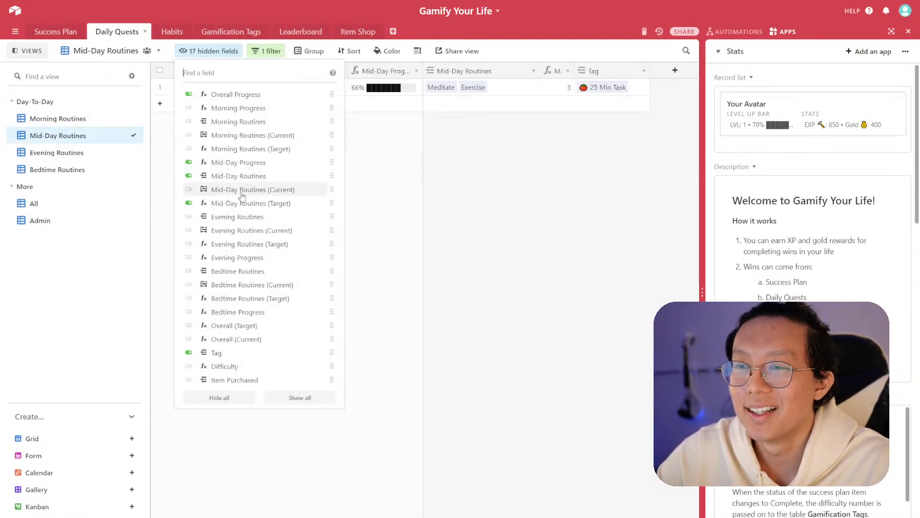
{"action": "left_click", "coordinate": [76, 152]}
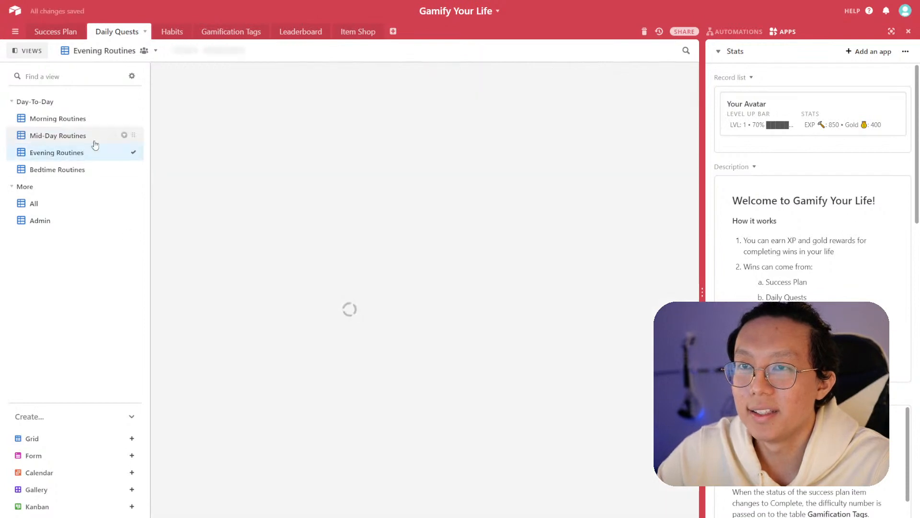
{"action": "left_click", "coordinate": [210, 50]}
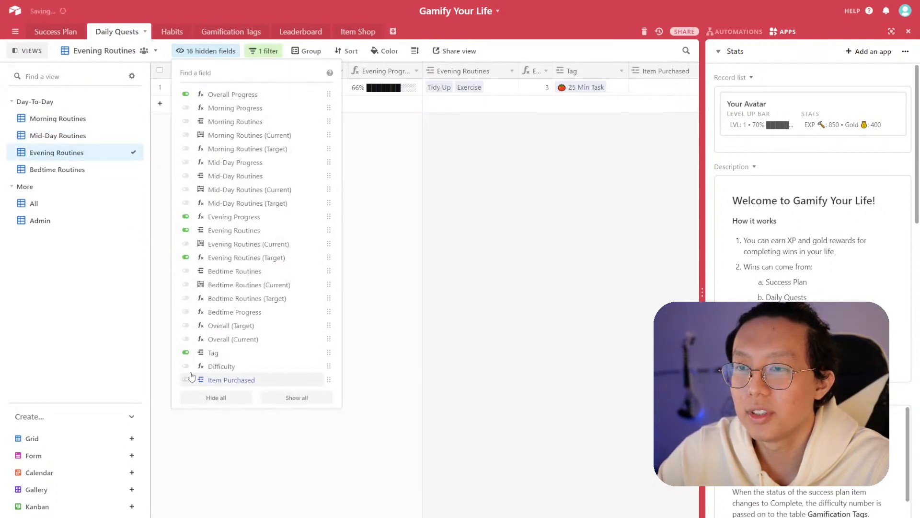
- Unhide the Item Purchased field in the Bedtime Routines view
{"action": "left_click", "coordinate": [58, 169]}
{"action": "left_click", "coordinate": [211, 51]}
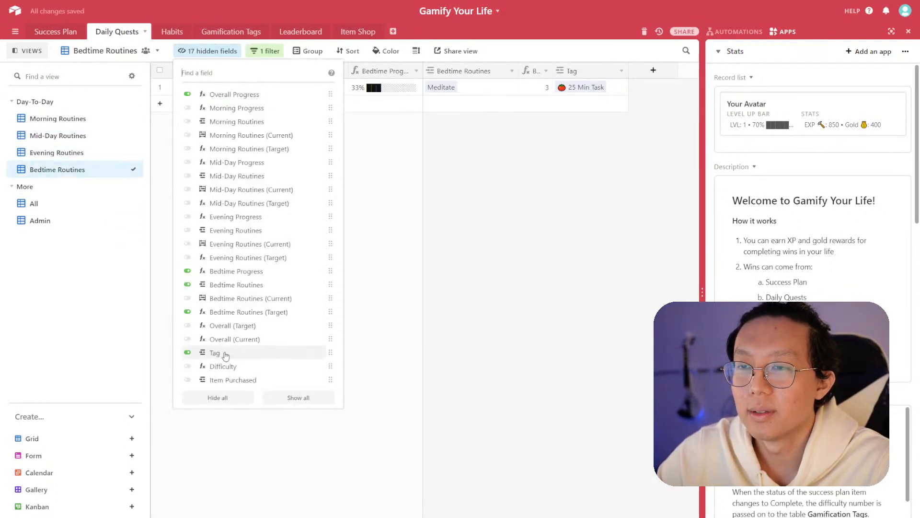
{"action": "left_click", "coordinate": [214, 380]}
{"action": "left_click", "coordinate": [484, 312]}
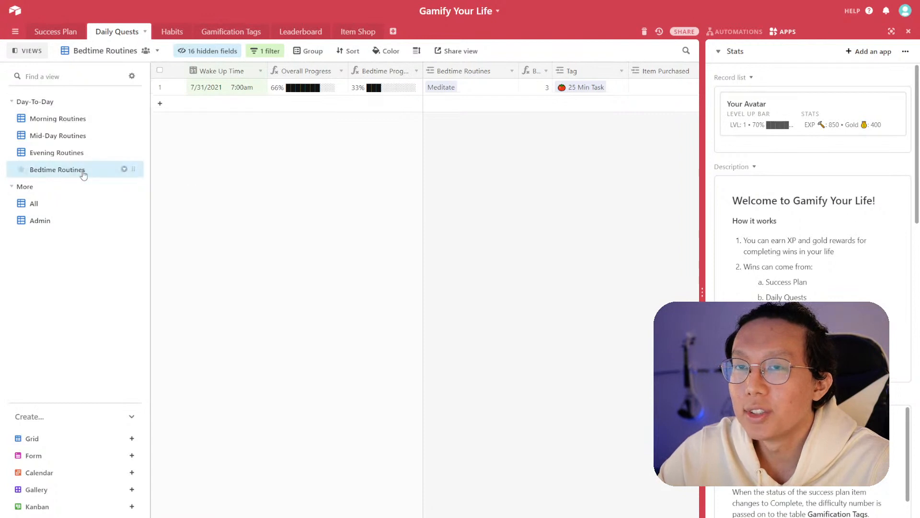
- Link the 30 mins of TV reward in the Item Purchased cell of the Bedtime Routines record
{"action": "left_click", "coordinate": [653, 89]}
{"action": "left_click", "coordinate": [602, 88]}
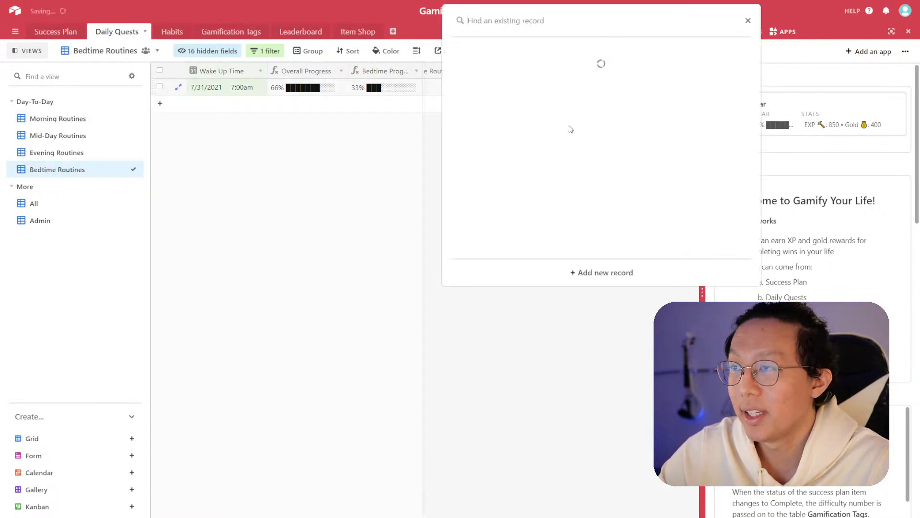
{"action": "left_click", "coordinate": [527, 93]}
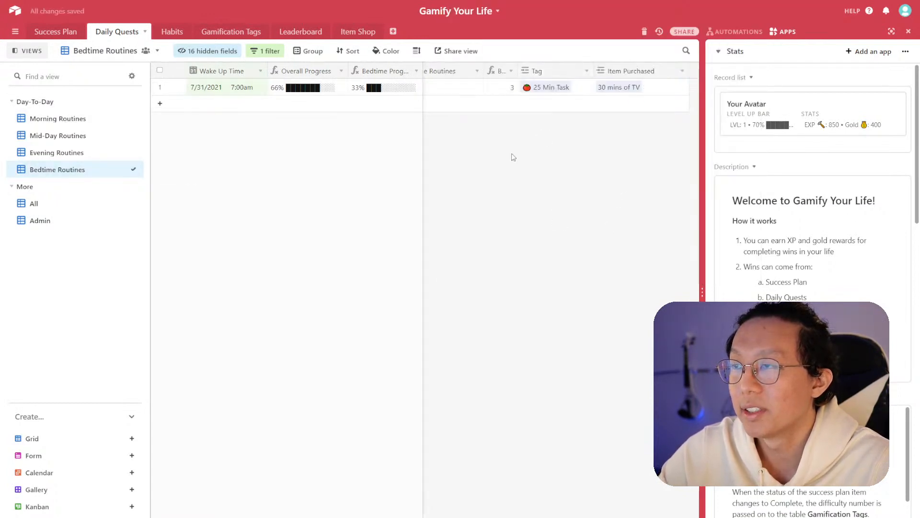
- In the Item Shop table, narrow the Purchased On column and hide that field
{"action": "left_click", "coordinate": [357, 32]}
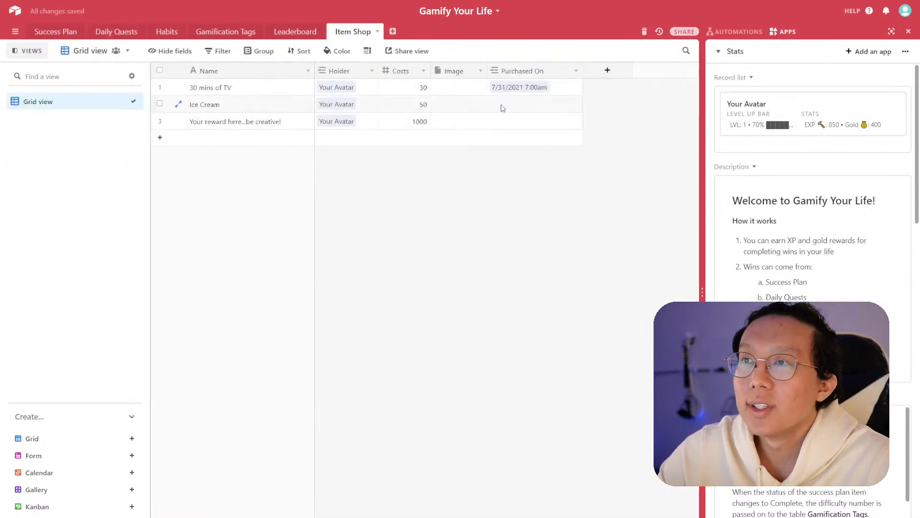
{"action": "left_click_drag", "start_coordinate": [578, 72], "coordinate": [571, 71]}
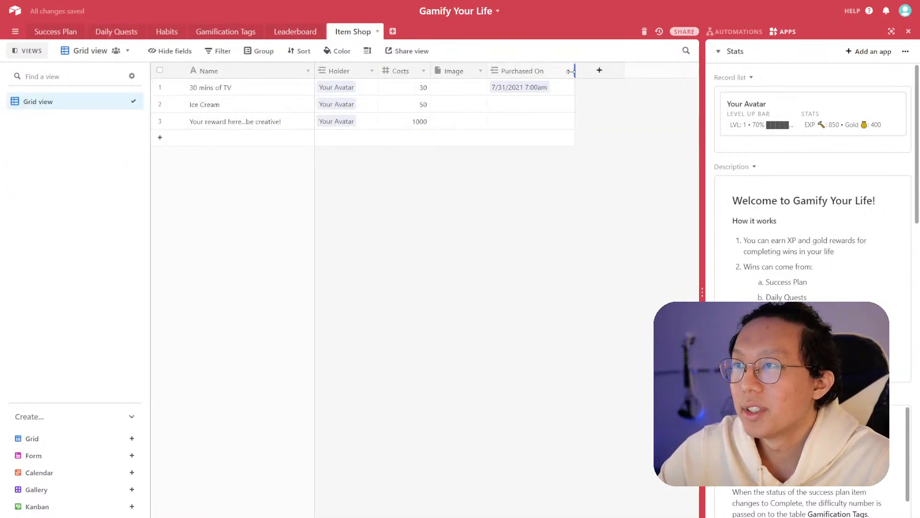
{"action": "left_click", "coordinate": [568, 72]}
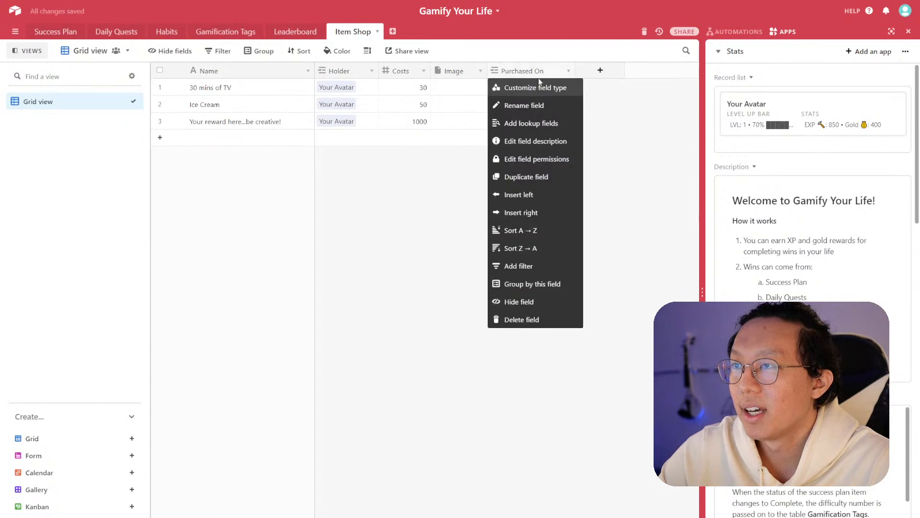
{"action": "left_click", "coordinate": [601, 95]}
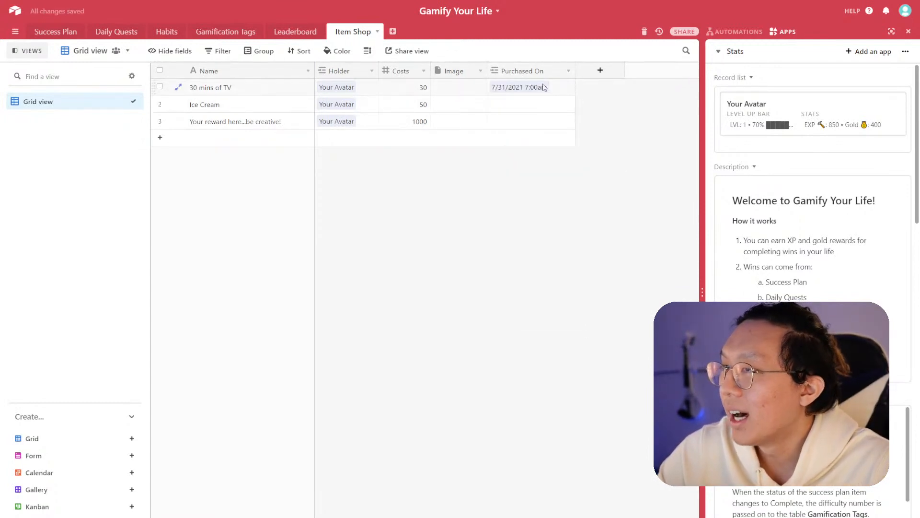
{"action": "left_click", "coordinate": [569, 72]}
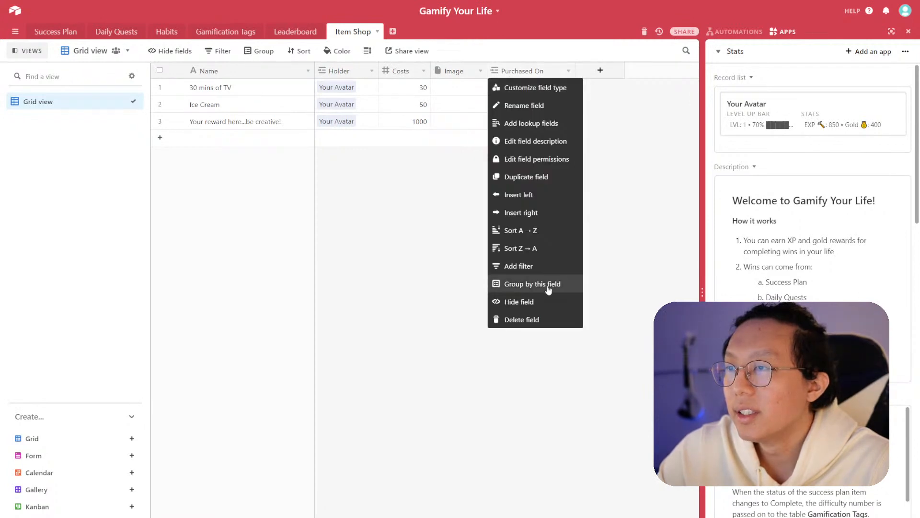
{"action": "left_click", "coordinate": [546, 302]}
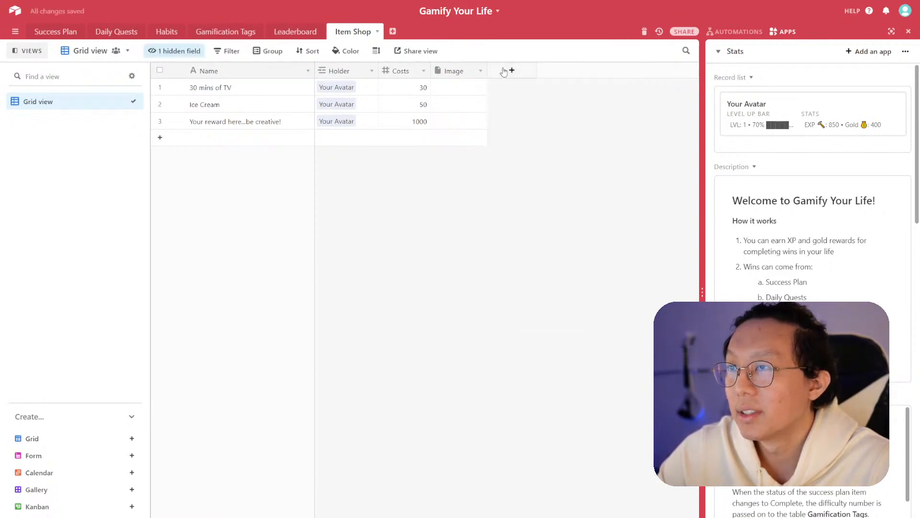
- Add a Count field named # of times purchased counting the Purchased On links, and narrow its column
{"action": "left_click", "coordinate": [504, 72]}
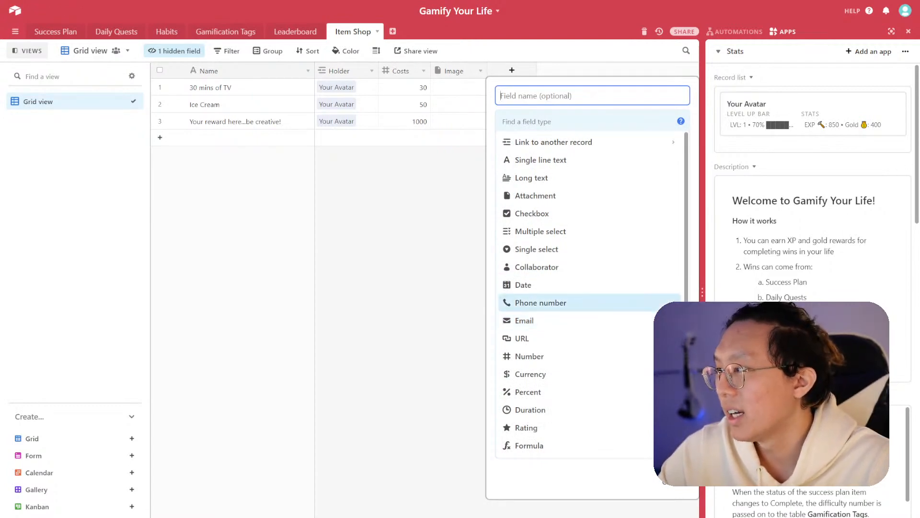
{"action": "scroll", "coordinate": [582, 355], "scroll_direction": "down", "scroll_amount": 4}
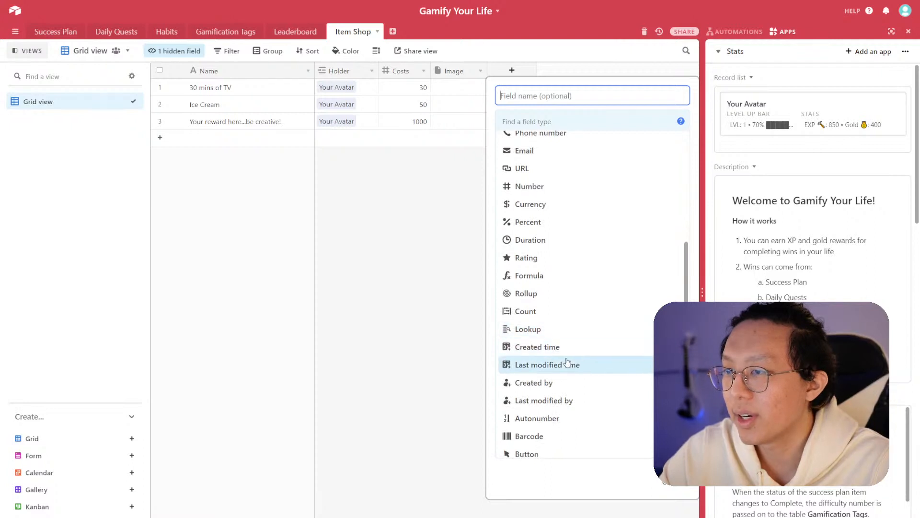
{"action": "left_click", "coordinate": [566, 318]}
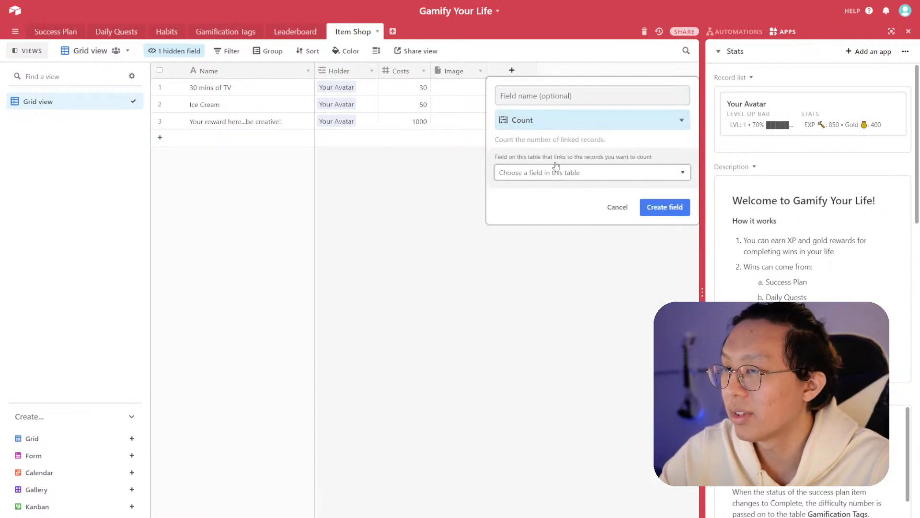
{"action": "left_click", "coordinate": [544, 95]}
{"action": "type", "text": "# FO"}
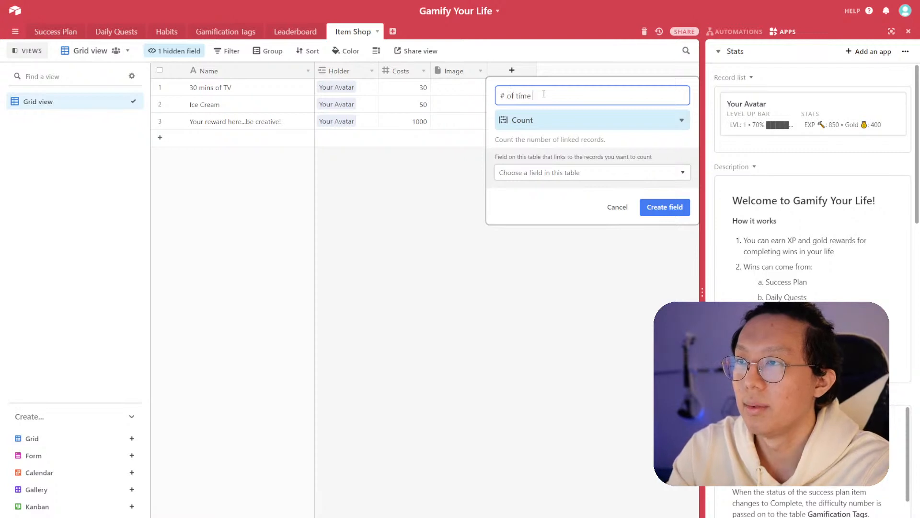
{"action": "left_click", "coordinate": [555, 172]}
{"action": "left_click", "coordinate": [551, 223]}
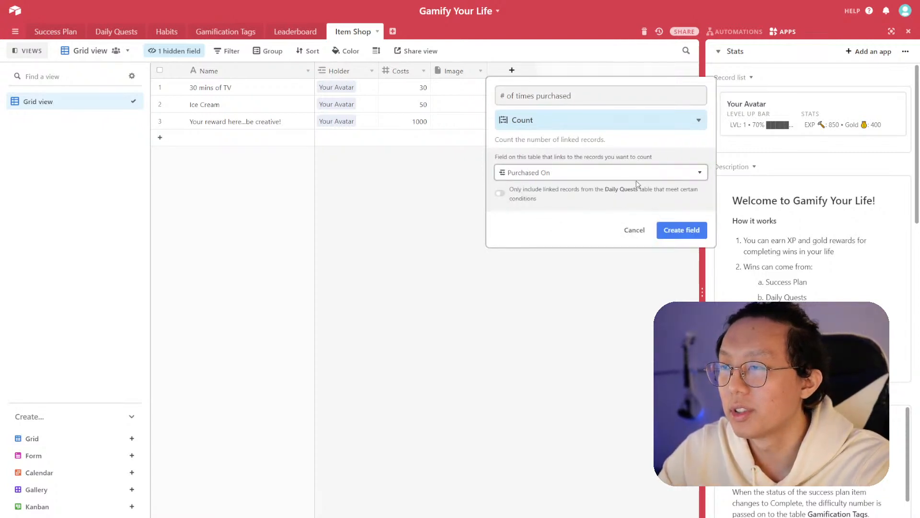
{"action": "left_click", "coordinate": [674, 230]}
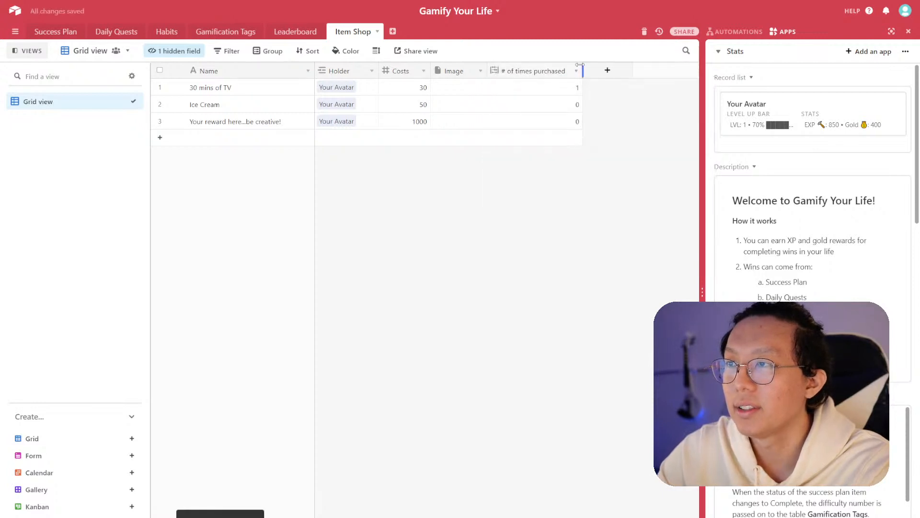
{"action": "left_click_drag", "start_coordinate": [568, 69], "coordinate": [519, 72]}
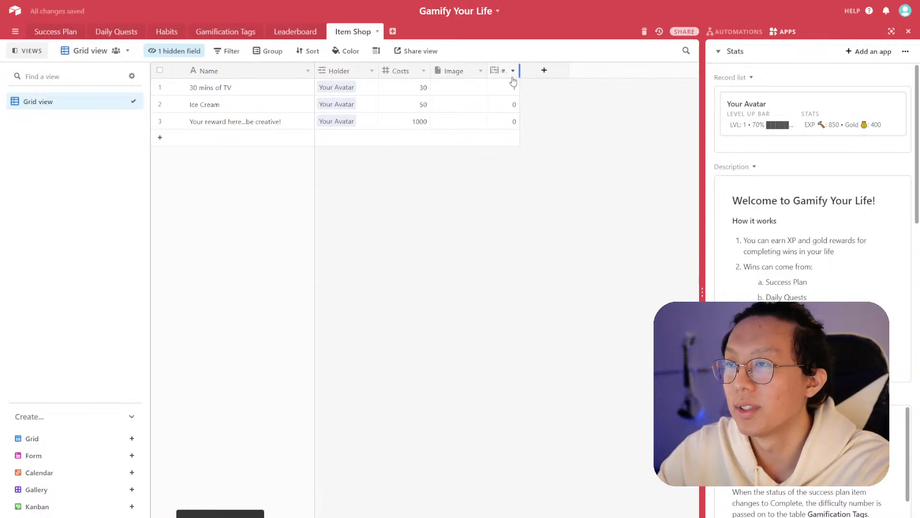
- Add a formula field named Total Gold Spend equal to Costs * # of times purchased, and narrow its column
{"action": "left_click", "coordinate": [543, 71]}
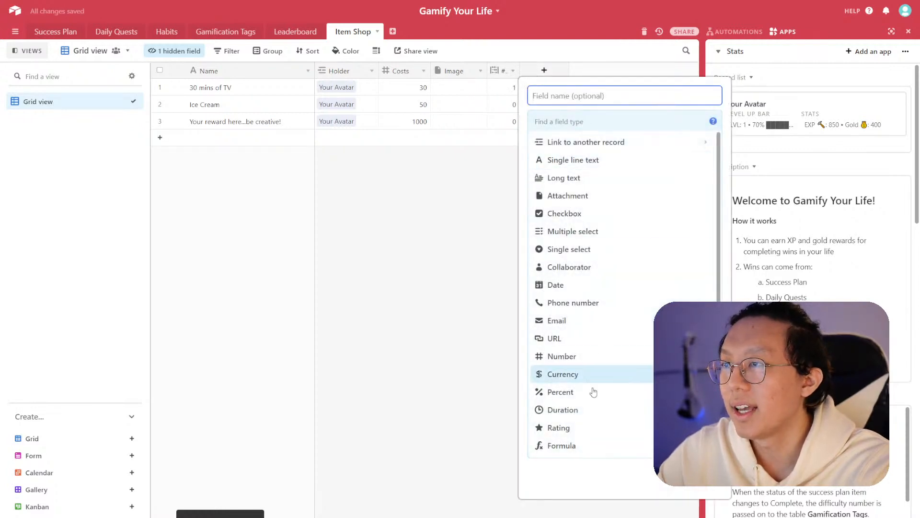
{"action": "left_click", "coordinate": [575, 444]}
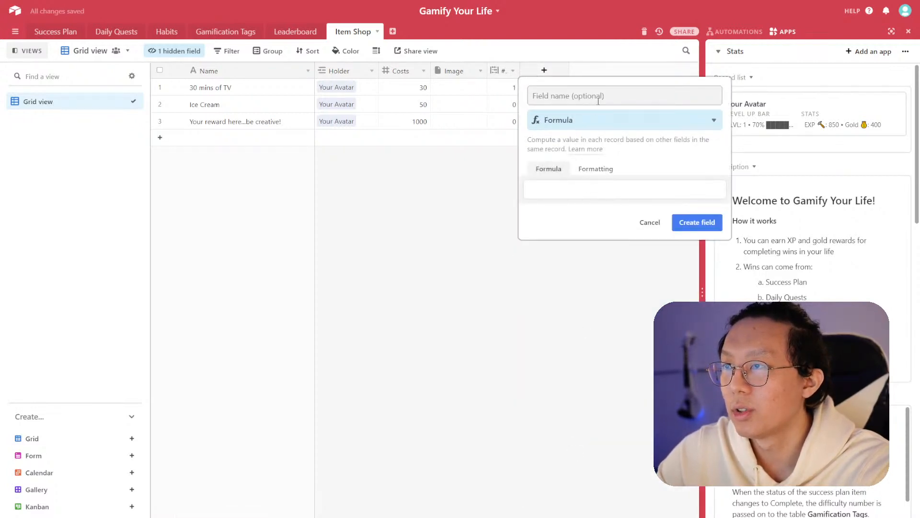
{"action": "type", "text": "Total Gold Spend"}
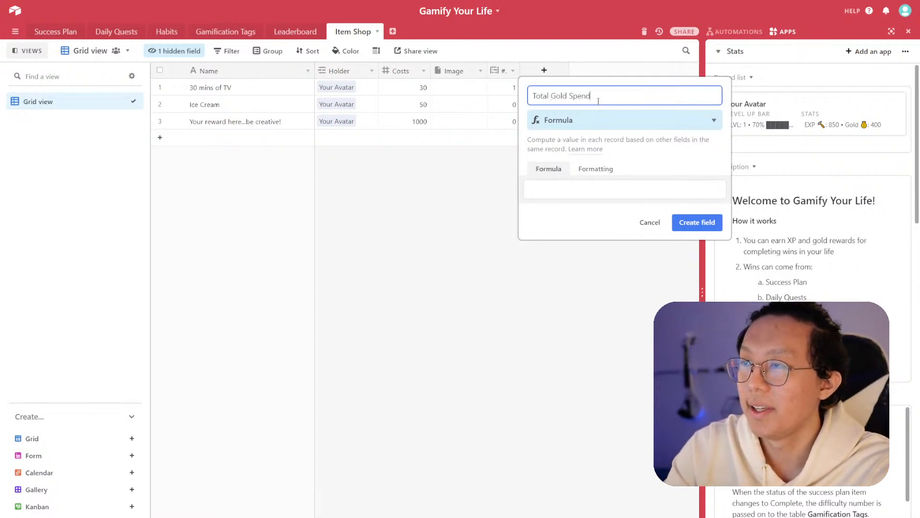
{"action": "left_click", "coordinate": [595, 188]}
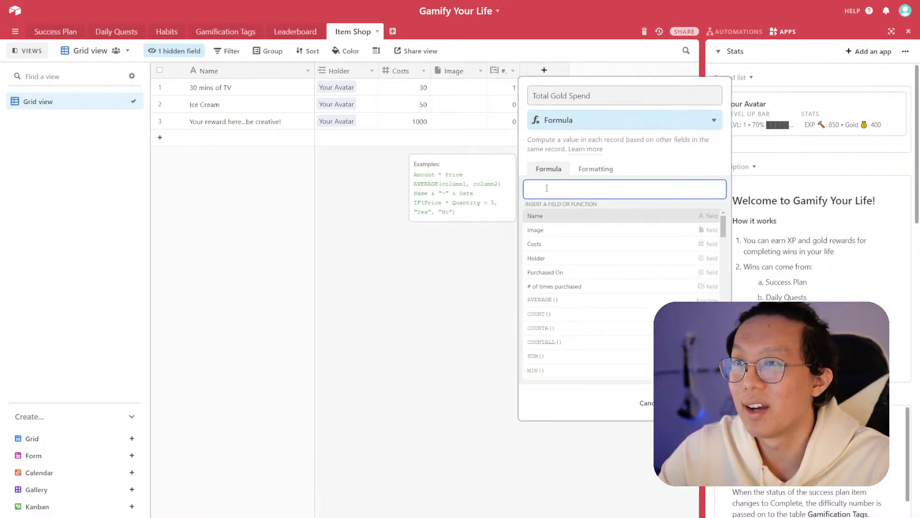
{"action": "left_click", "coordinate": [578, 244]}
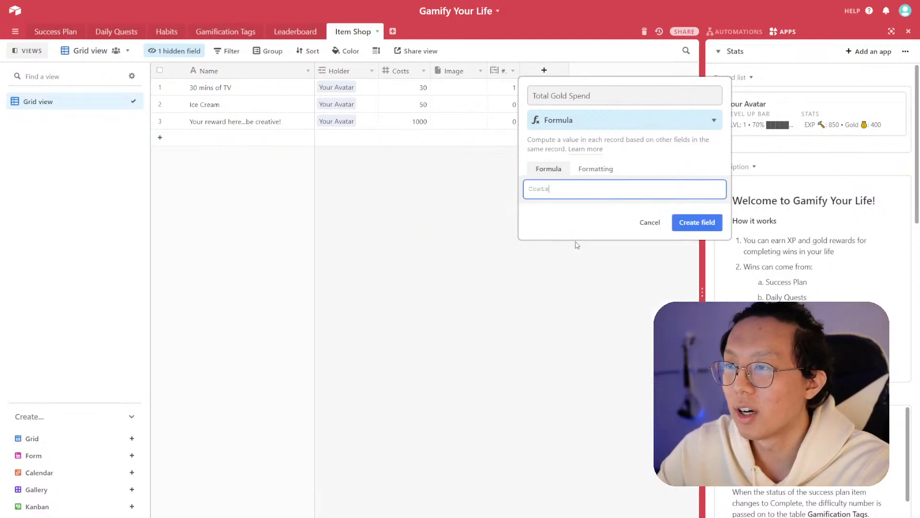
{"action": "type", "text": "*"}
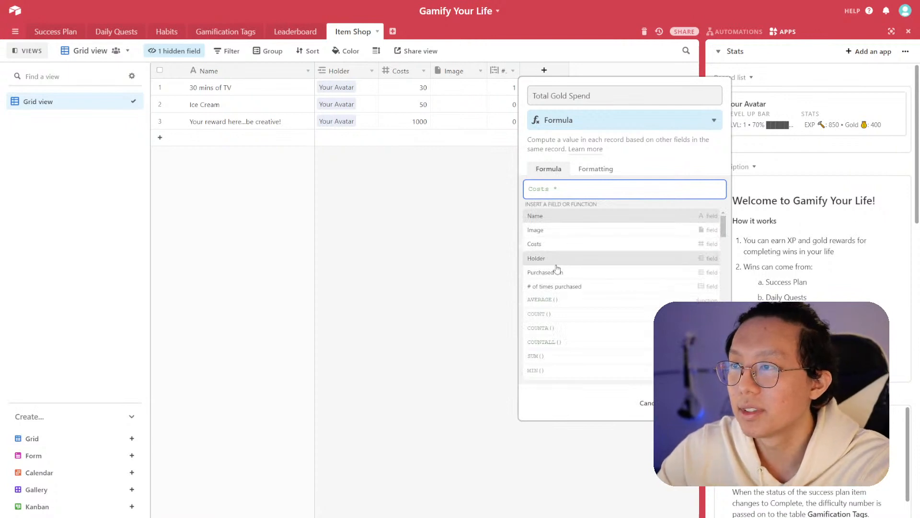
{"action": "left_click", "coordinate": [560, 286]}
{"action": "left_click", "coordinate": [690, 225]}
{"action": "left_click_drag", "start_coordinate": [617, 67], "coordinate": [555, 71]}
{"action": "left_click", "coordinate": [527, 209]}
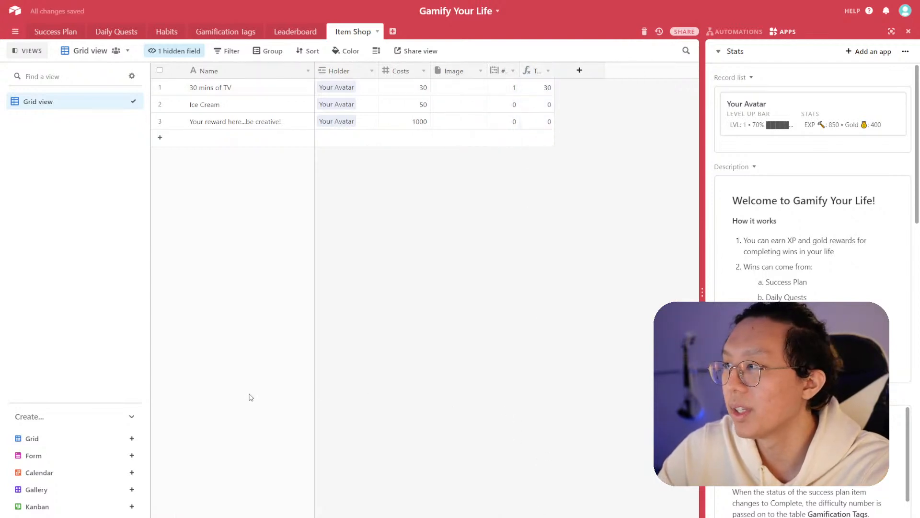
- Open the Your Avatar record in Leaderboard and add a Lookup field named Gold Spend showing Item Shop's Total Gold Spend
{"action": "left_click", "coordinate": [234, 32]}
{"action": "left_click", "coordinate": [302, 32]}
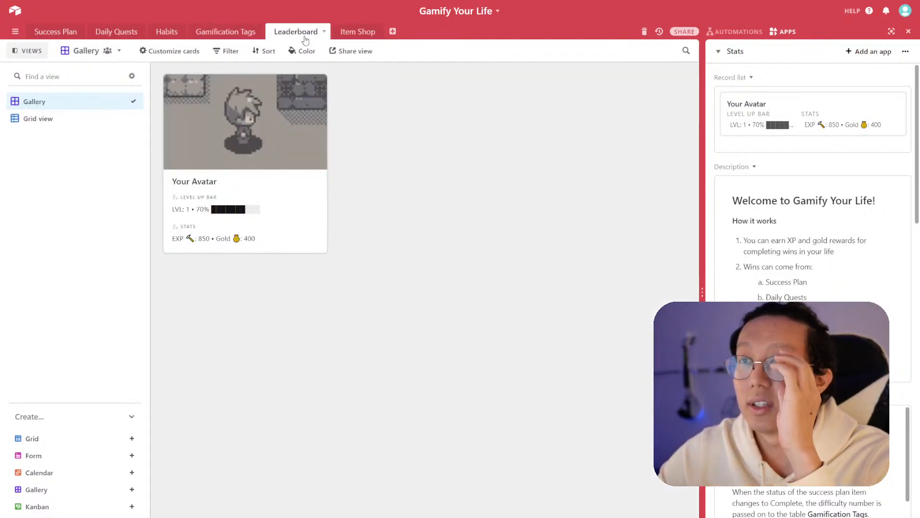
{"action": "left_click", "coordinate": [262, 148]}
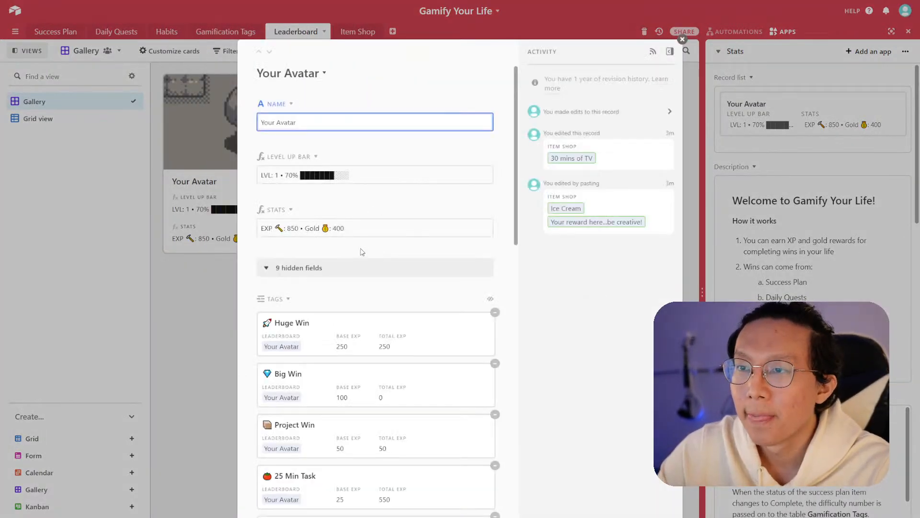
{"action": "scroll", "coordinate": [355, 240], "scroll_direction": "down", "scroll_amount": 8}
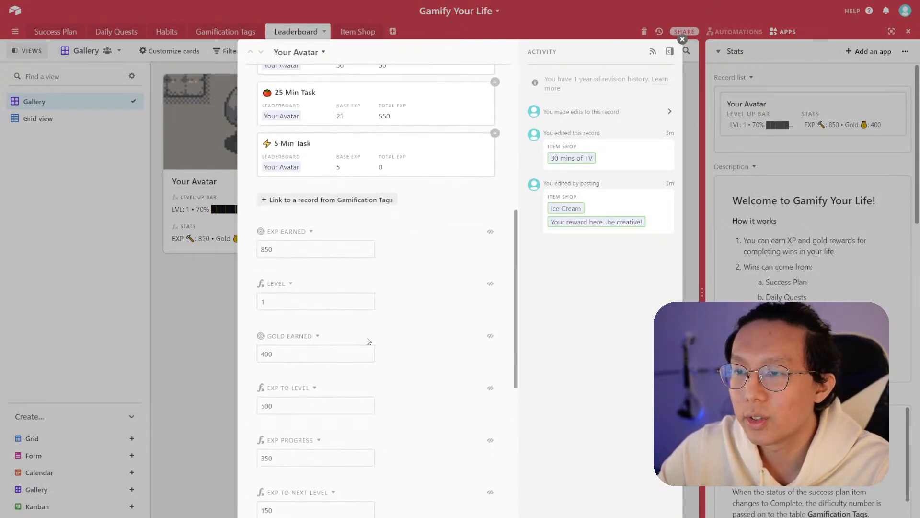
{"action": "scroll", "coordinate": [368, 341], "scroll_direction": "down", "scroll_amount": 2}
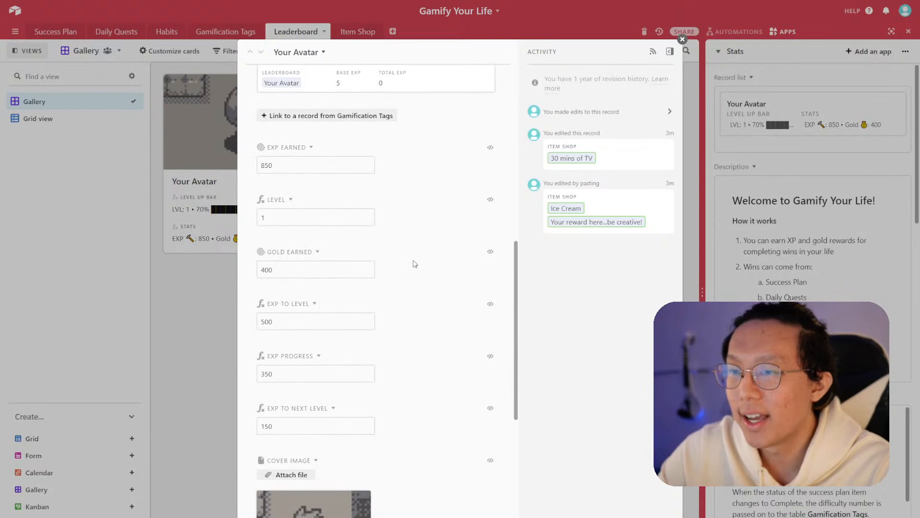
{"action": "scroll", "coordinate": [387, 264], "scroll_direction": "down", "scroll_amount": 8}
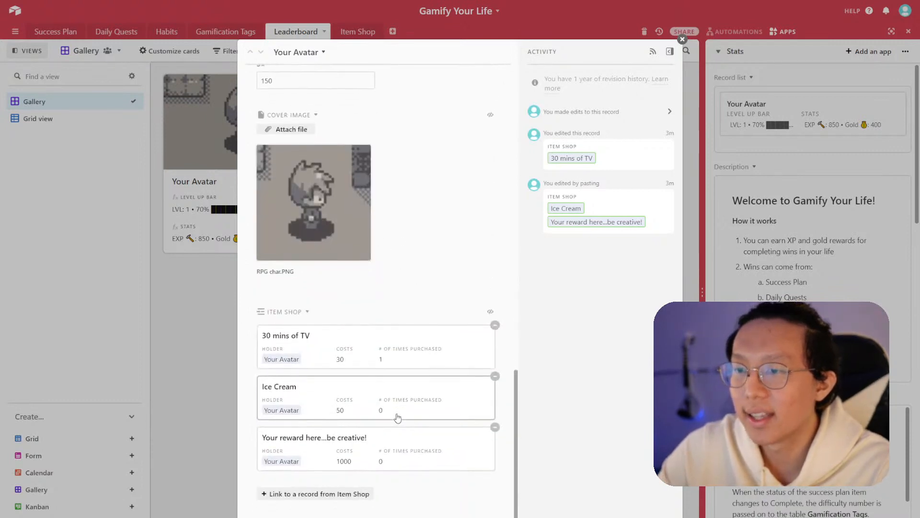
{"action": "left_click", "coordinate": [330, 516]}
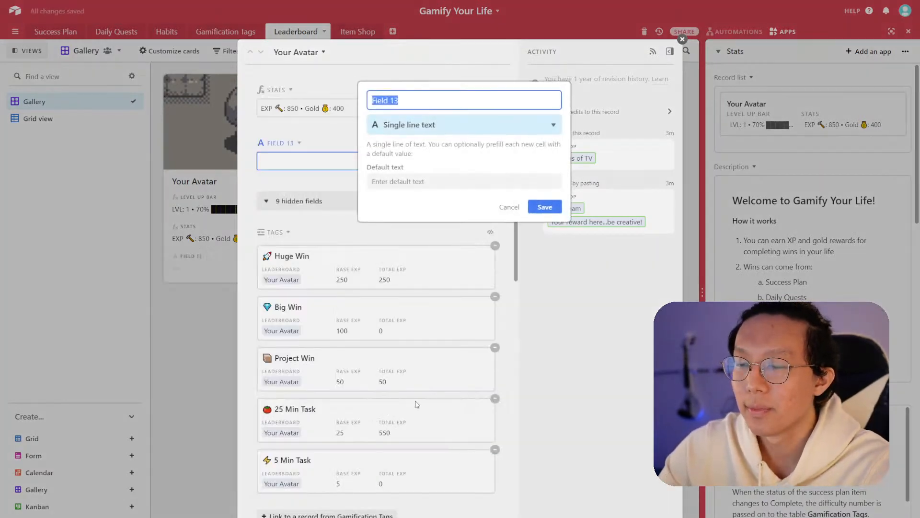
{"action": "type", "text": "Gold Spend"}
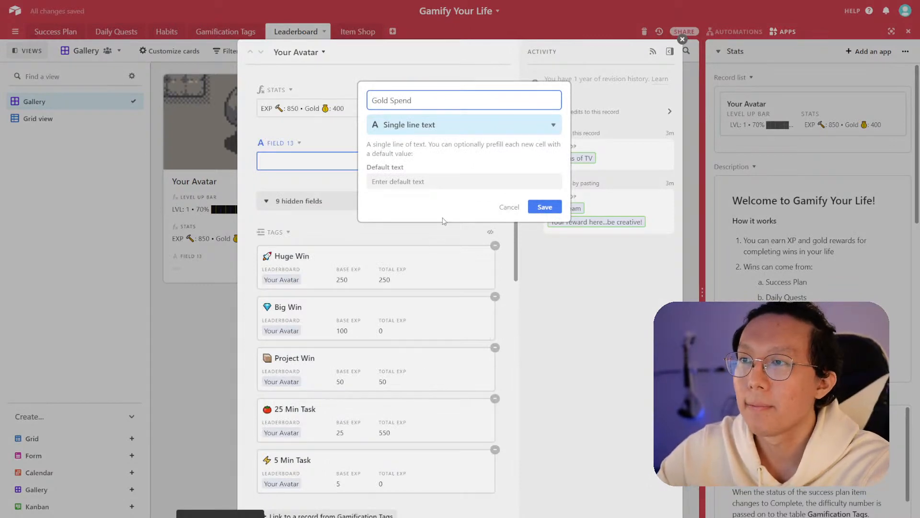
{"action": "left_click", "coordinate": [446, 125]}
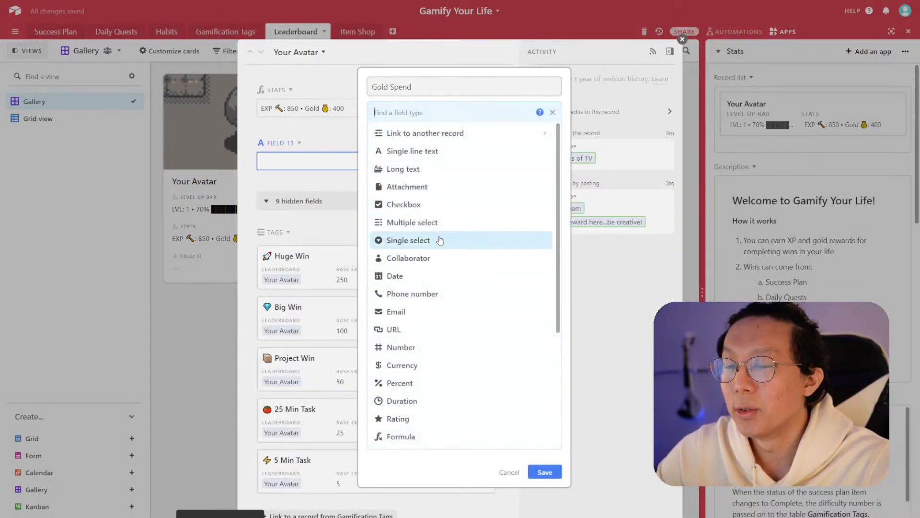
{"action": "scroll", "coordinate": [446, 341], "scroll_direction": "down", "scroll_amount": 1}
{"action": "scroll", "coordinate": [444, 355], "scroll_direction": "down", "scroll_amount": 1}
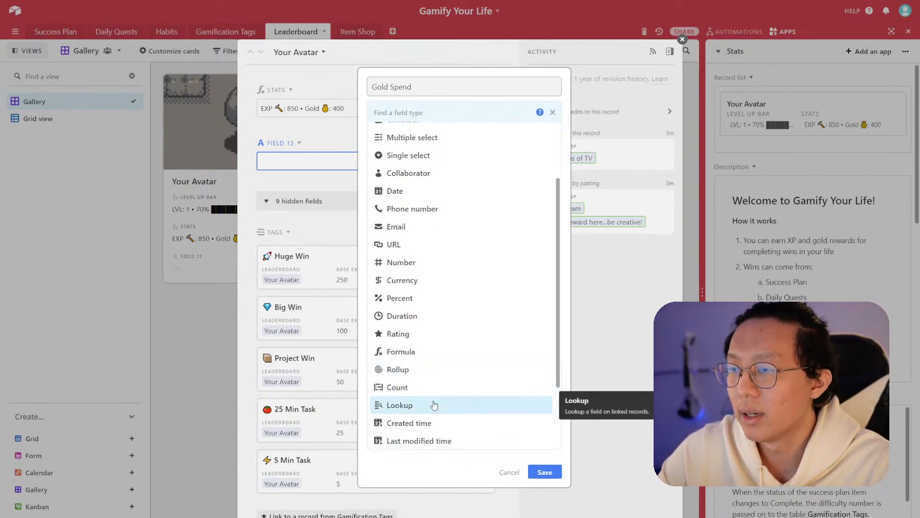
{"action": "left_click", "coordinate": [434, 405]}
{"action": "left_click", "coordinate": [469, 200]}
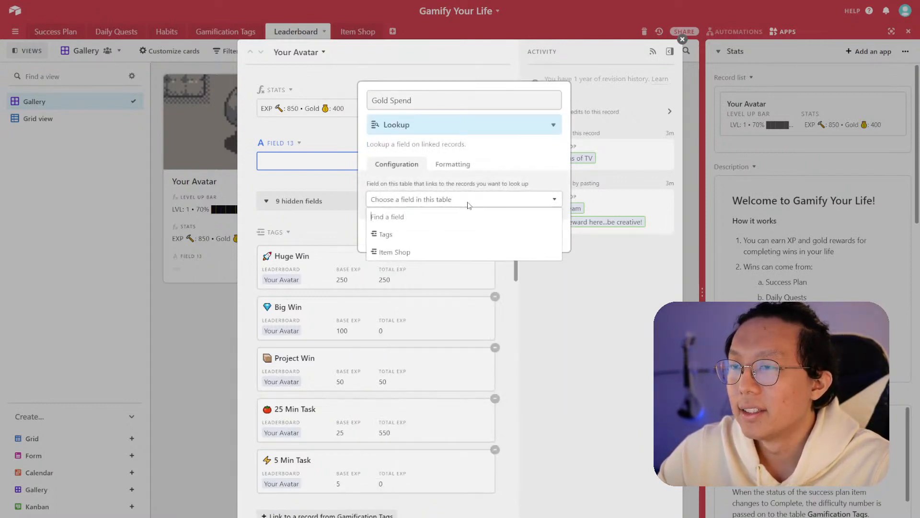
{"action": "left_click", "coordinate": [439, 252]}
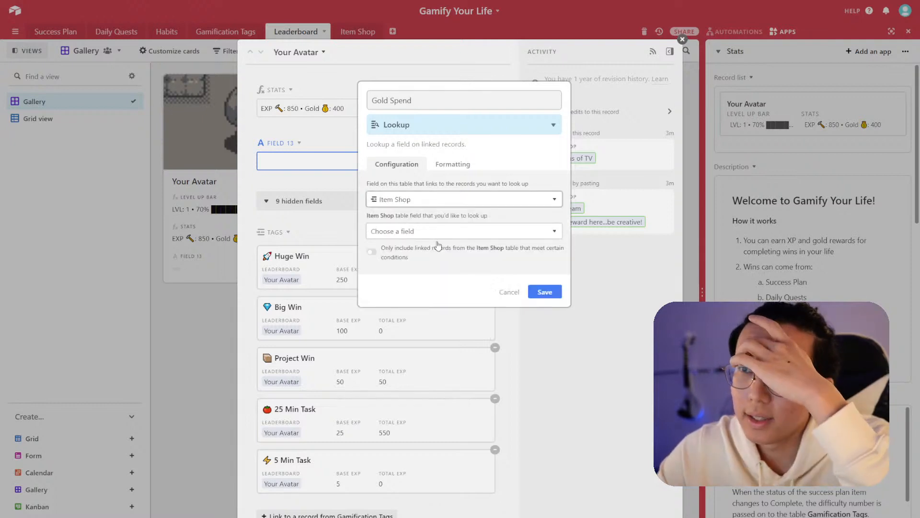
{"action": "left_click", "coordinate": [437, 233]}
{"action": "scroll", "coordinate": [432, 345], "scroll_direction": "down", "scroll_amount": 1}
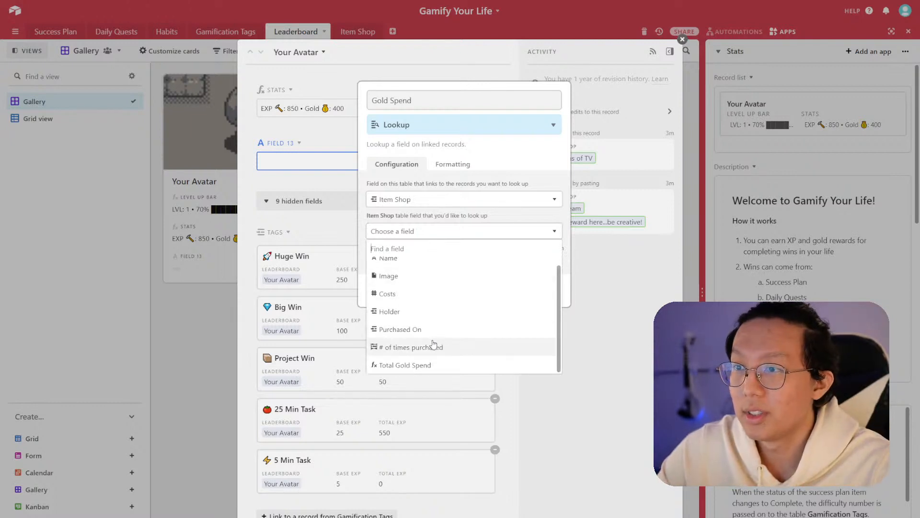
{"action": "left_click", "coordinate": [424, 364]}
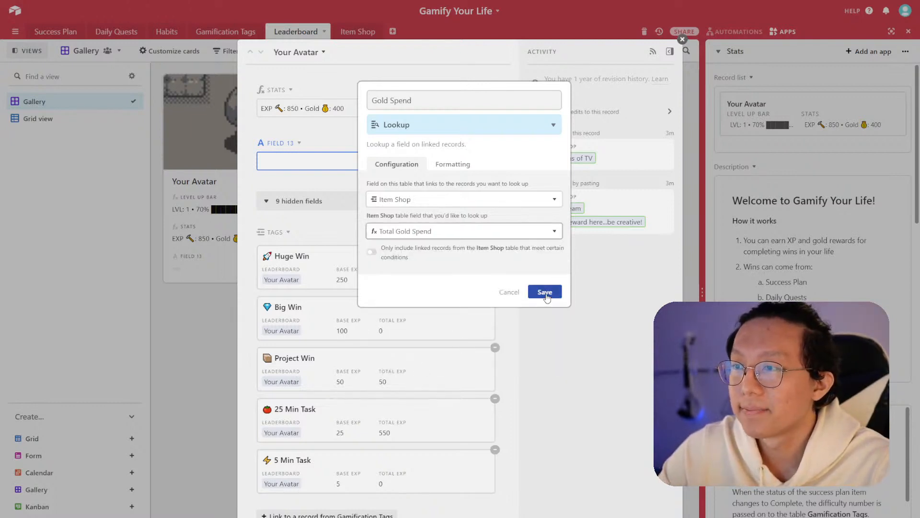
{"action": "left_click", "coordinate": [547, 293]}
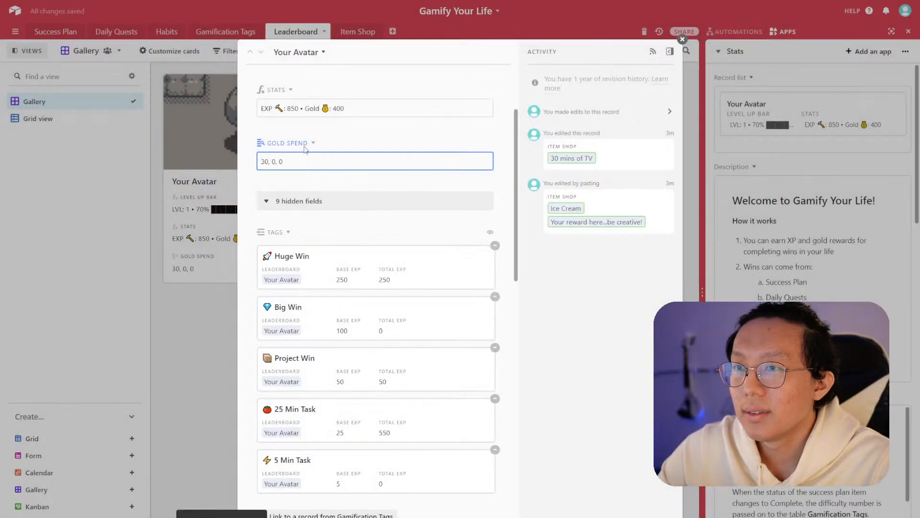
- Change the Gold Spend field to a Rollup of Item Shop's Total Gold Spend using SUM(values)
{"action": "left_click", "coordinate": [313, 143]}
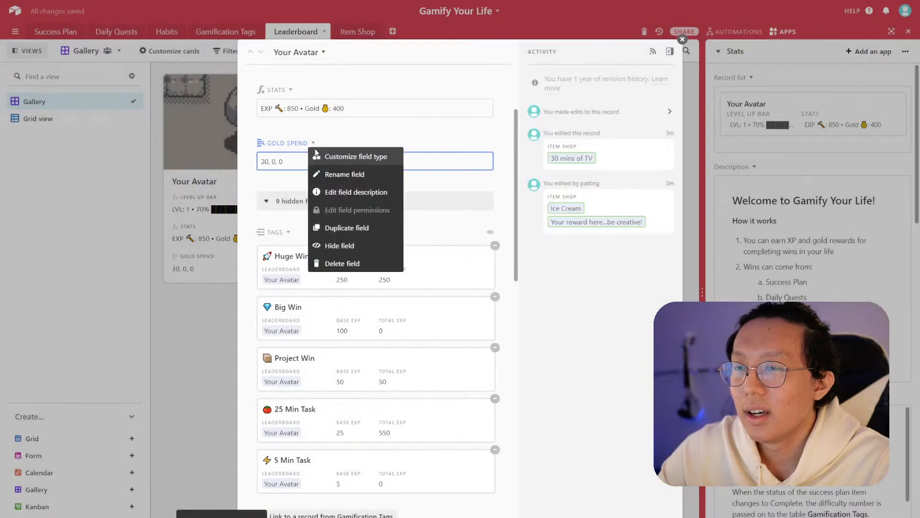
{"action": "left_click", "coordinate": [331, 157]}
{"action": "left_click", "coordinate": [461, 124]}
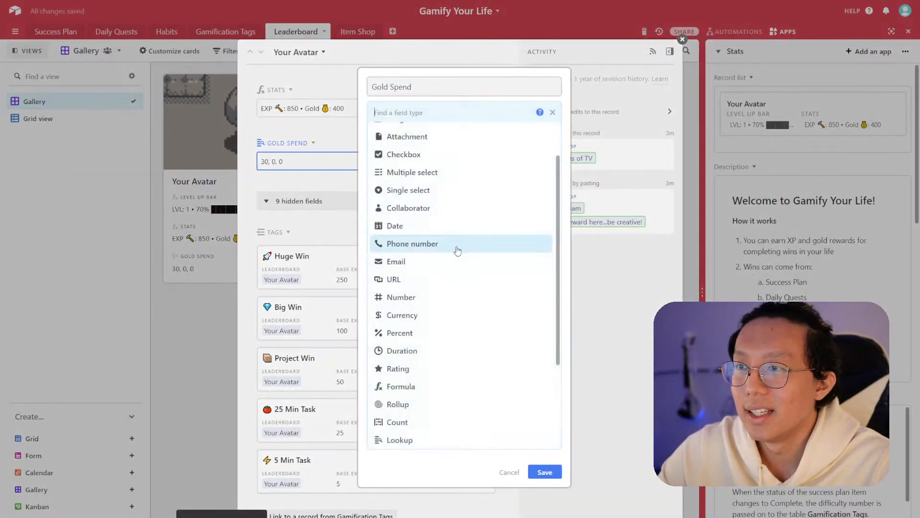
{"action": "left_click", "coordinate": [422, 402]}
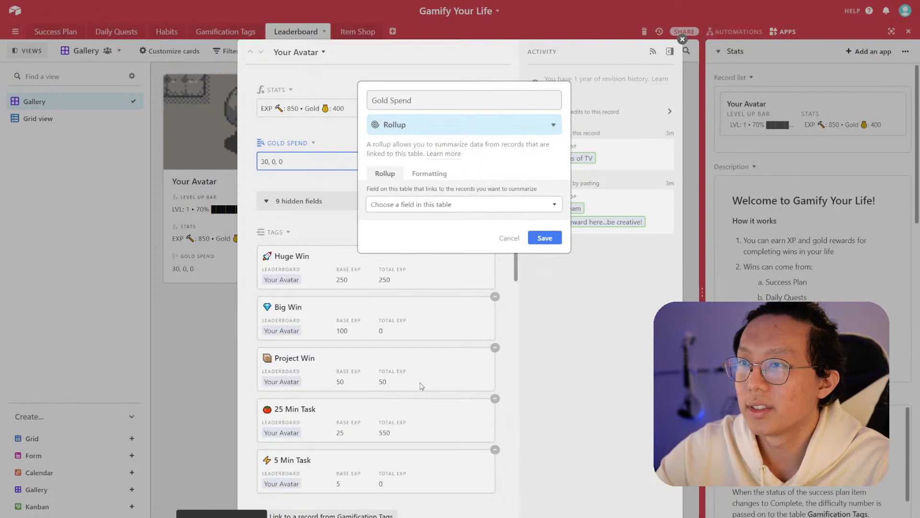
{"action": "left_click", "coordinate": [453, 204]}
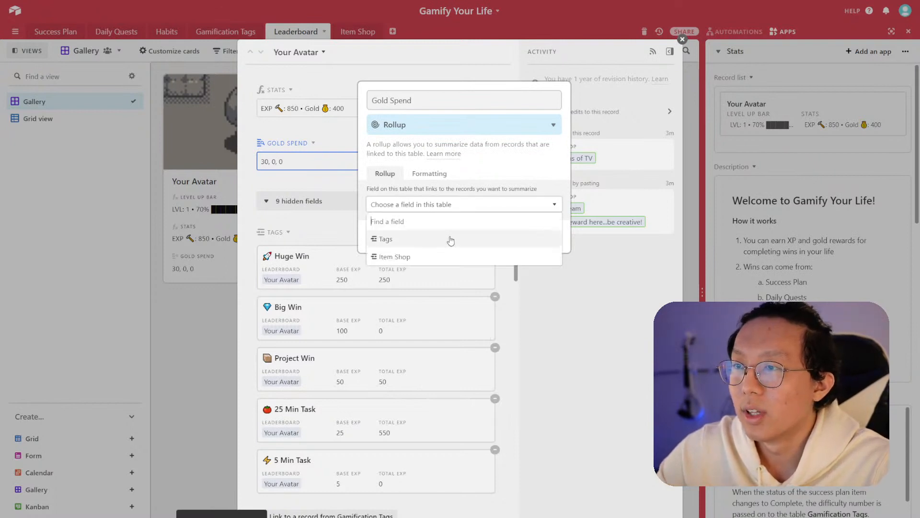
{"action": "left_click", "coordinate": [439, 254]}
{"action": "left_click", "coordinate": [427, 240]}
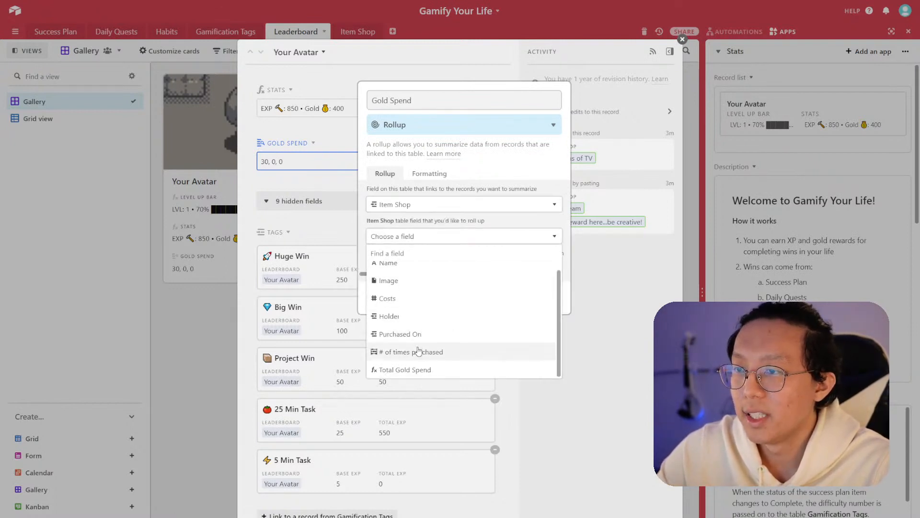
{"action": "left_click", "coordinate": [410, 370]}
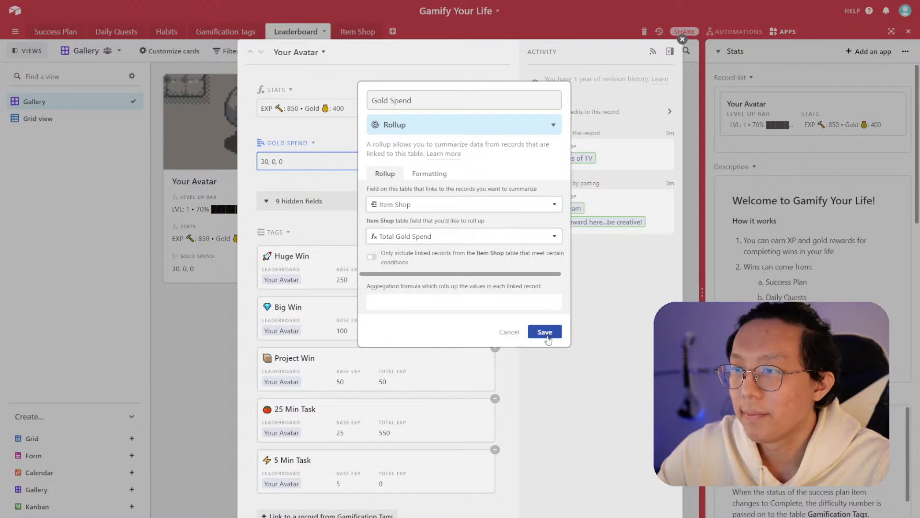
{"action": "left_click", "coordinate": [499, 303]}
{"action": "scroll", "coordinate": [422, 357], "scroll_direction": "down", "scroll_amount": 2}
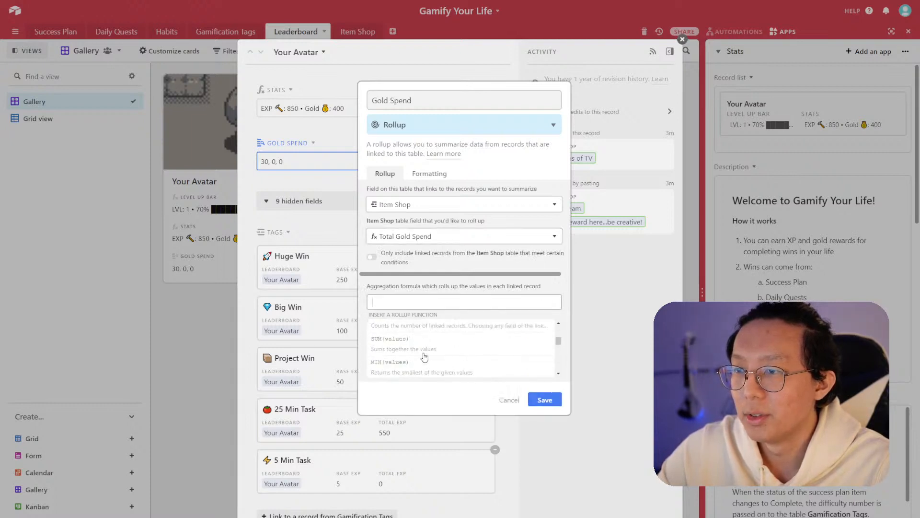
{"action": "scroll", "coordinate": [423, 358], "scroll_direction": "down", "scroll_amount": 1}
{"action": "left_click", "coordinate": [411, 346]}
{"action": "left_click", "coordinate": [554, 332]}
{"action": "scroll", "coordinate": [388, 278], "scroll_direction": "up", "scroll_amount": 3}
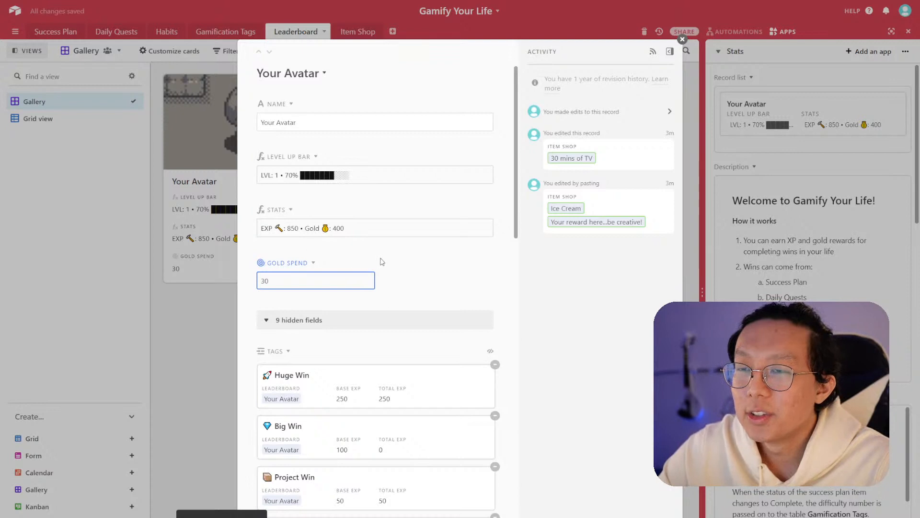
{"action": "scroll", "coordinate": [336, 249], "scroll_direction": "down", "scroll_amount": 1}
{"action": "scroll", "coordinate": [353, 259], "scroll_direction": "down", "scroll_amount": 8}
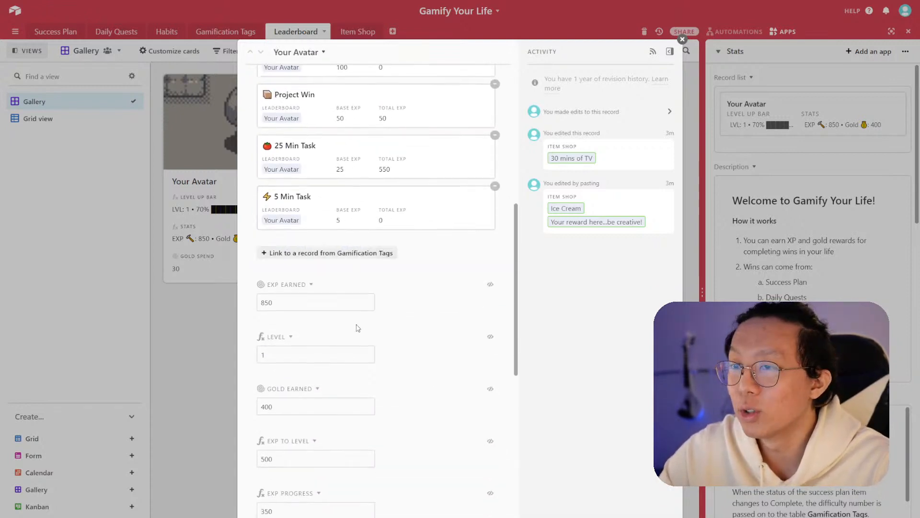
{"action": "scroll", "coordinate": [403, 350], "scroll_direction": "down", "scroll_amount": 3}
{"action": "scroll", "coordinate": [349, 449], "scroll_direction": "down", "scroll_amount": 8}
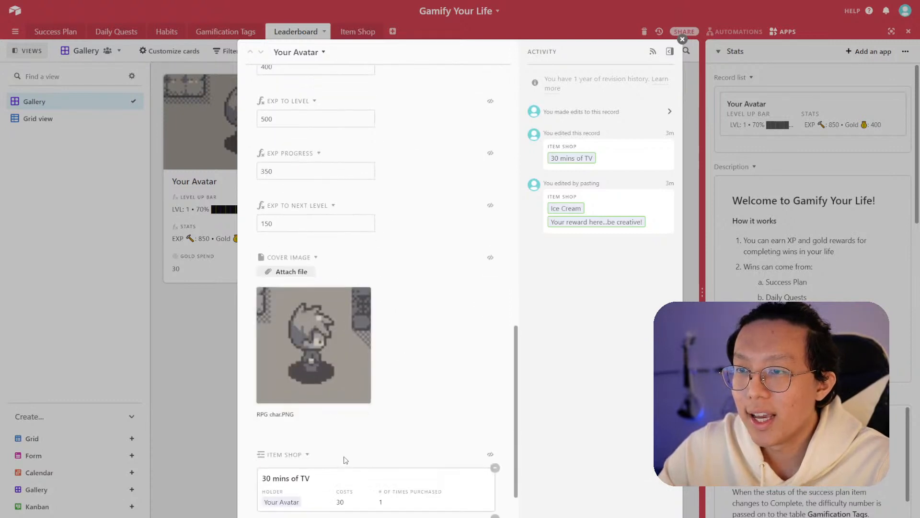
{"action": "left_click", "coordinate": [320, 493]}
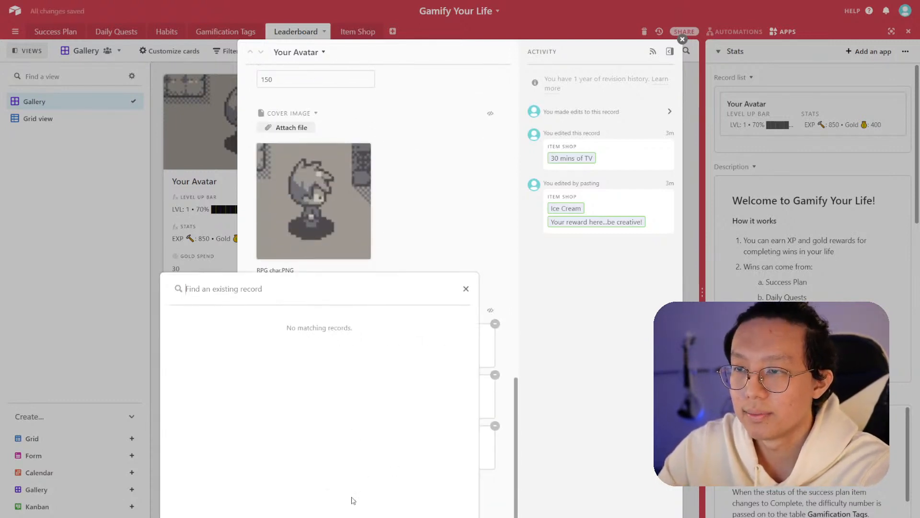
{"action": "key", "text": "Escape"}
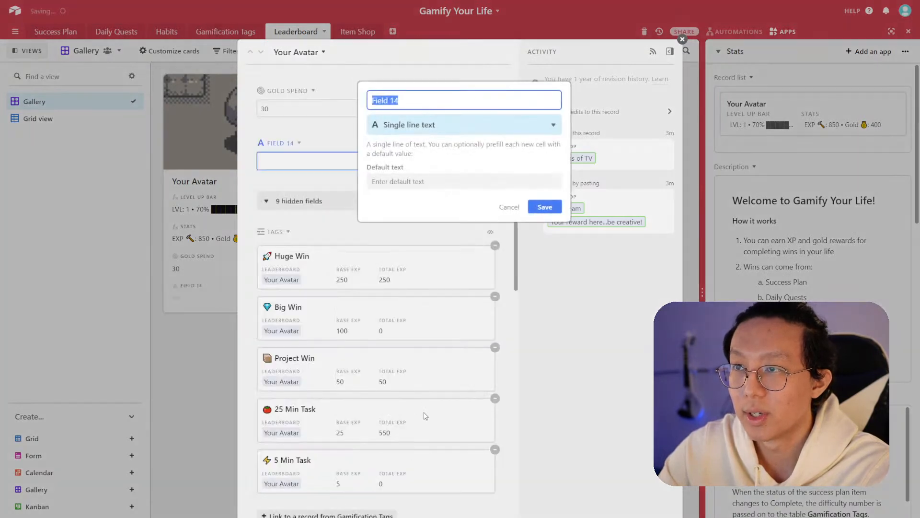
- Add a formula field named Gold Balance equal to {Gold Earned} - {Gold Spend}
{"action": "type", "text": "Gold Balance"}
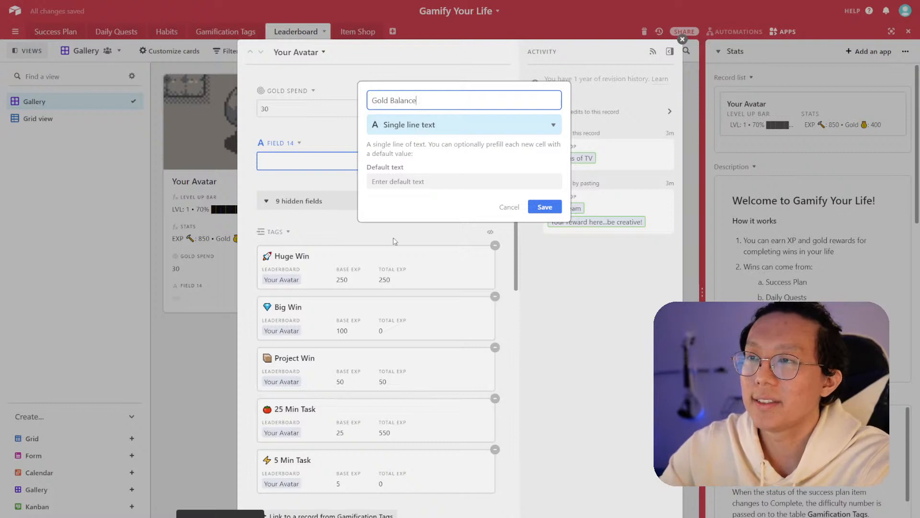
{"action": "left_click", "coordinate": [460, 124]}
{"action": "left_click", "coordinate": [378, 436]}
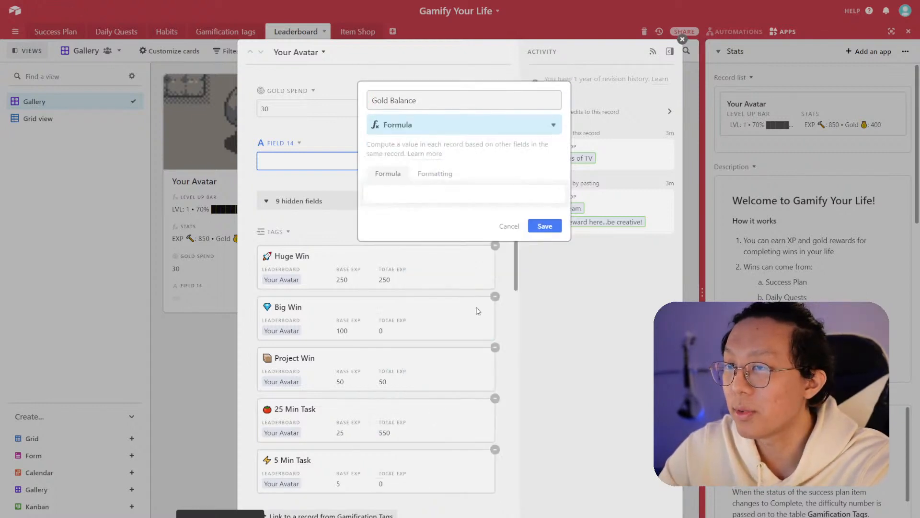
{"action": "left_click", "coordinate": [425, 192]}
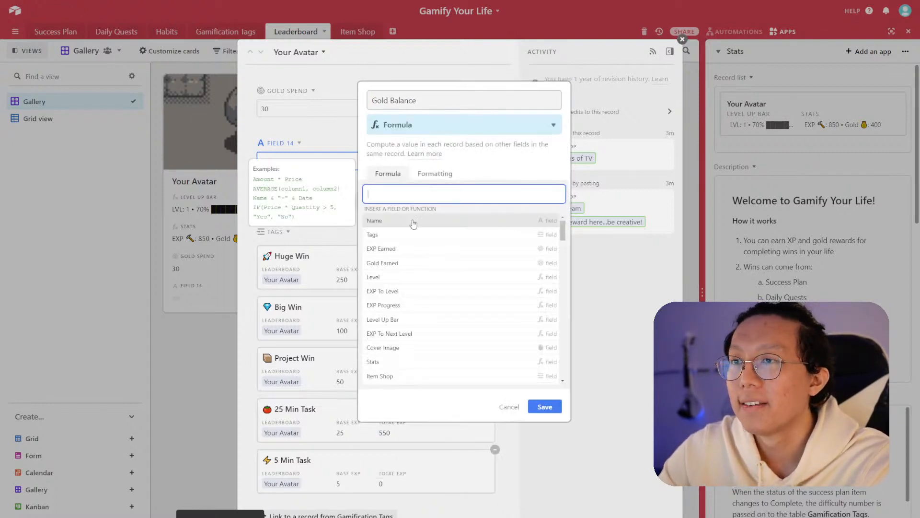
{"action": "left_click", "coordinate": [410, 267]}
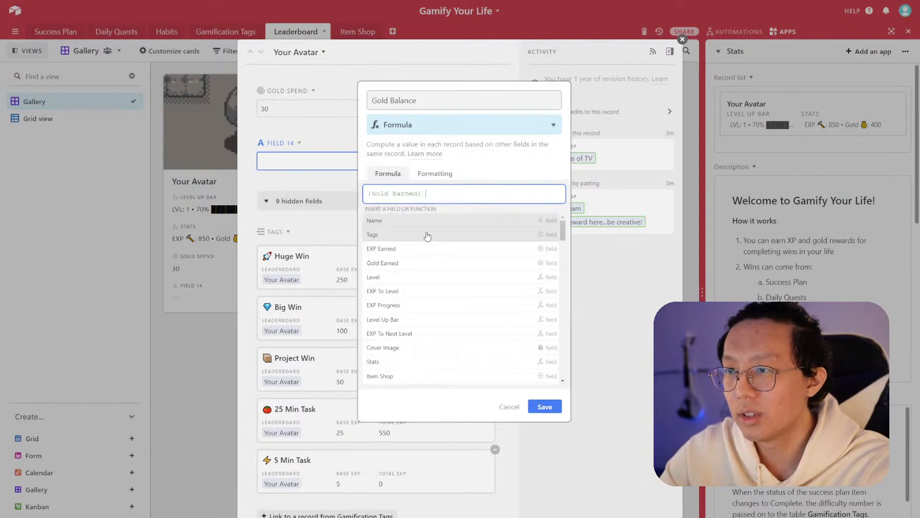
{"action": "scroll", "coordinate": [421, 349], "scroll_direction": "down", "scroll_amount": 3}
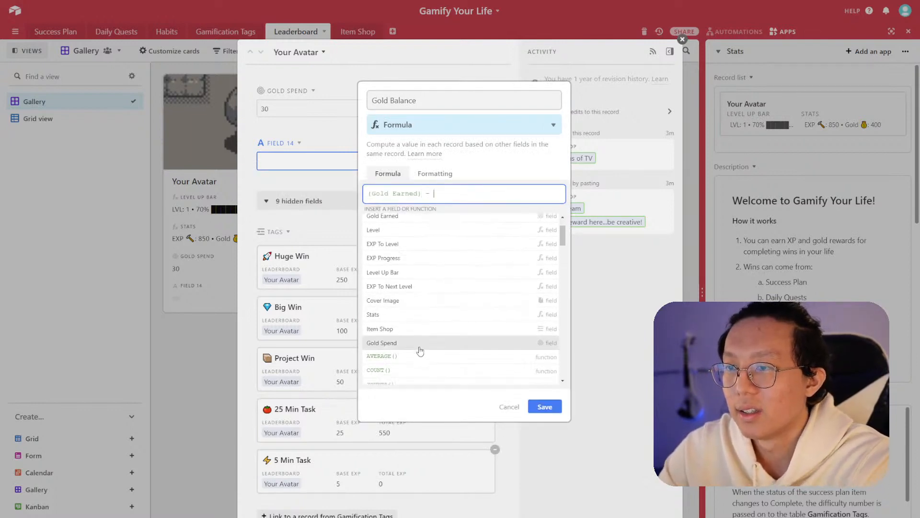
{"action": "left_click", "coordinate": [414, 305]}
{"action": "left_click", "coordinate": [546, 229]}
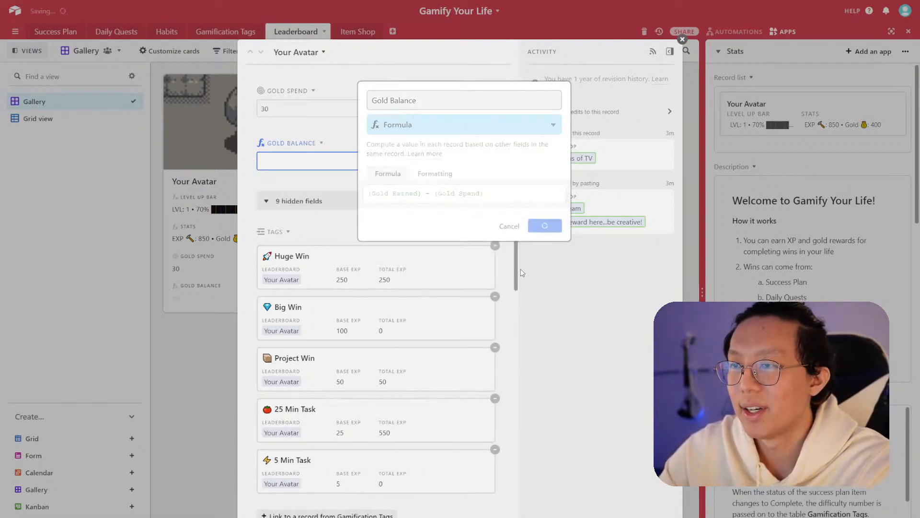
- Edit the Stats formula to display {Gold Balance} instead of {Gold Earned}, then close the Your Avatar record
{"action": "scroll", "coordinate": [349, 235], "scroll_direction": "up", "scroll_amount": 4}
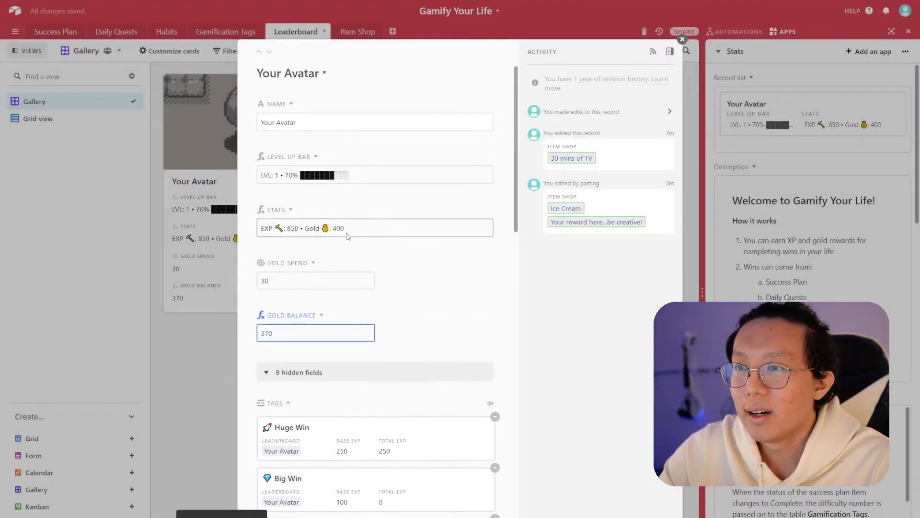
{"action": "left_click", "coordinate": [294, 211]}
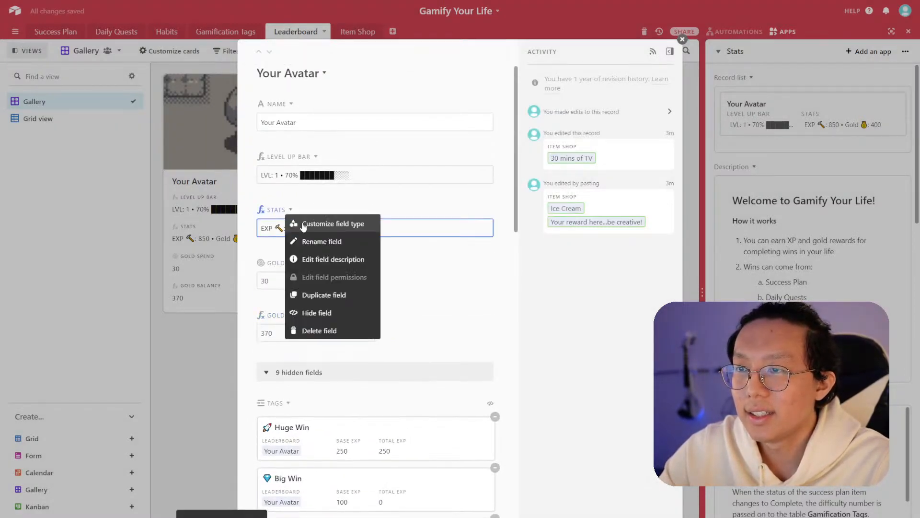
{"action": "left_click", "coordinate": [304, 224]}
{"action": "double_click", "coordinate": [422, 203]}
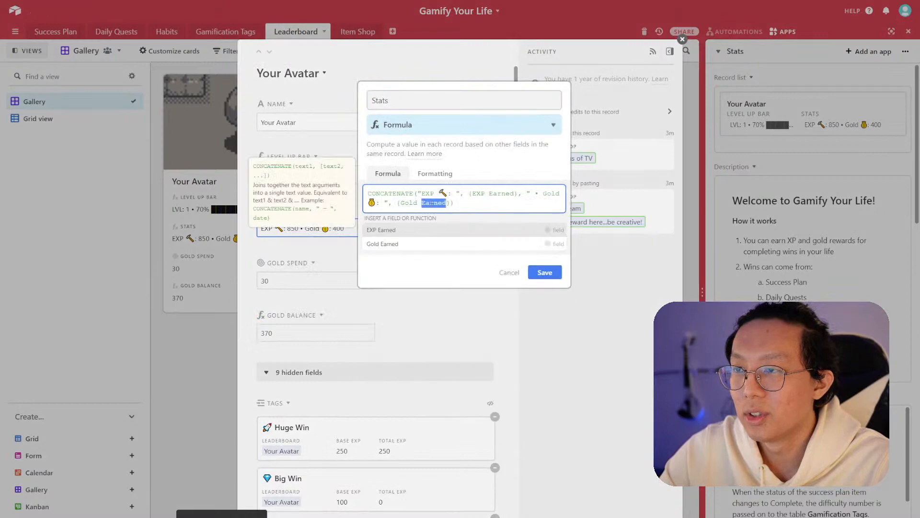
{"action": "type", "text": "Balance"}
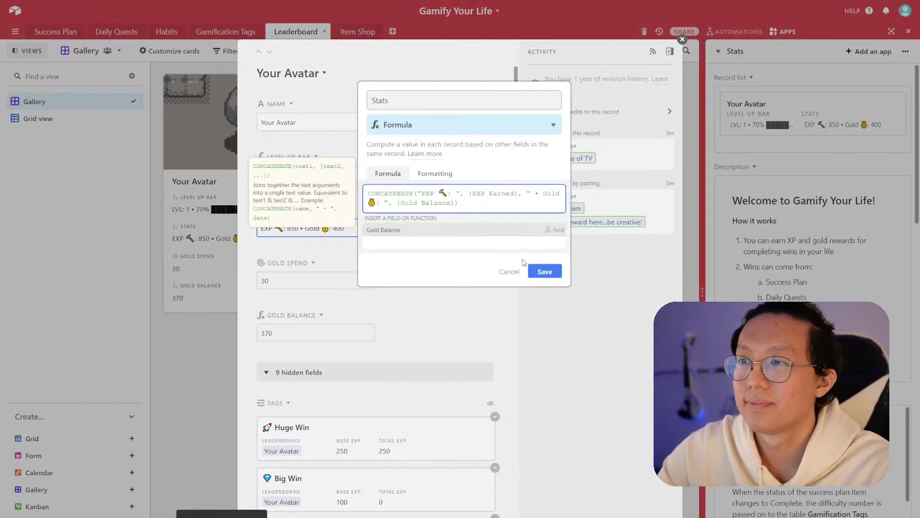
{"action": "left_click", "coordinate": [532, 268]}
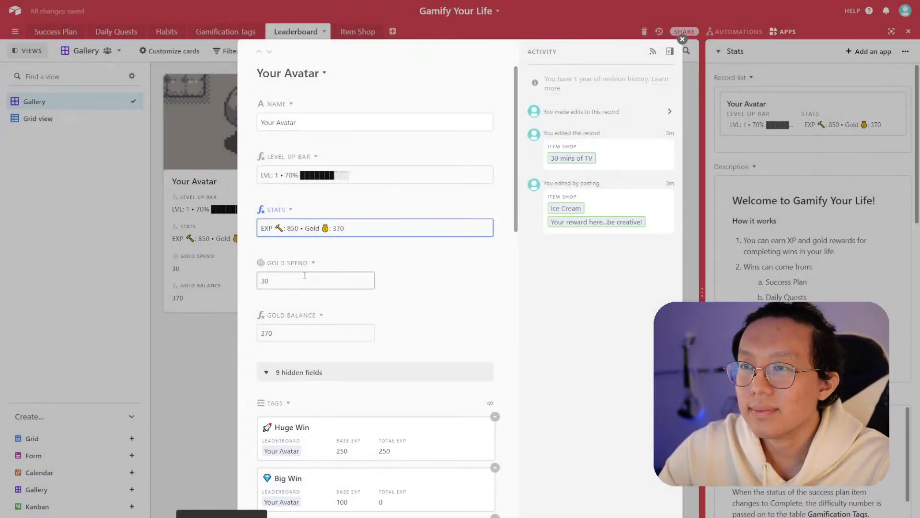
{"action": "left_click", "coordinate": [208, 274]}
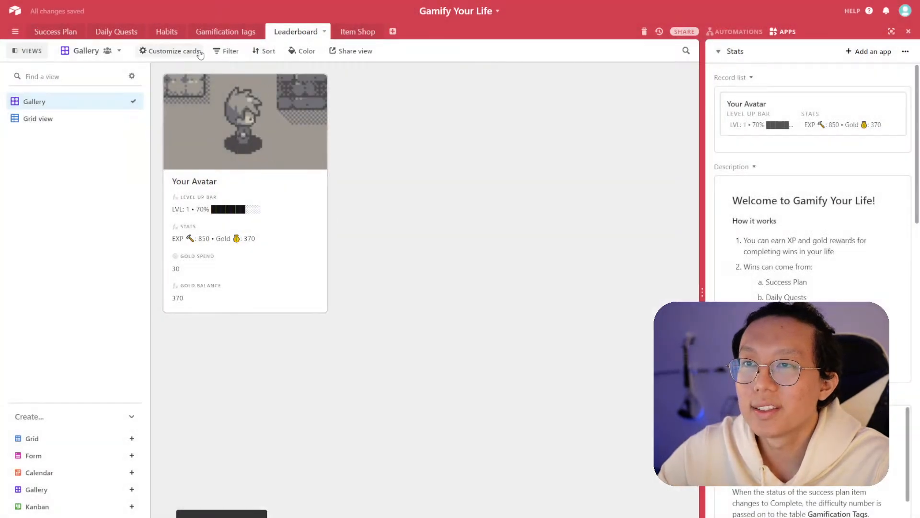
- Hide the Gold Spend and Gold Balance fields from the Leaderboard gallery cards
{"action": "left_click", "coordinate": [202, 52]}
{"action": "left_click", "coordinate": [189, 286]}
{"action": "left_click", "coordinate": [191, 298]}
{"action": "left_click", "coordinate": [417, 280]}
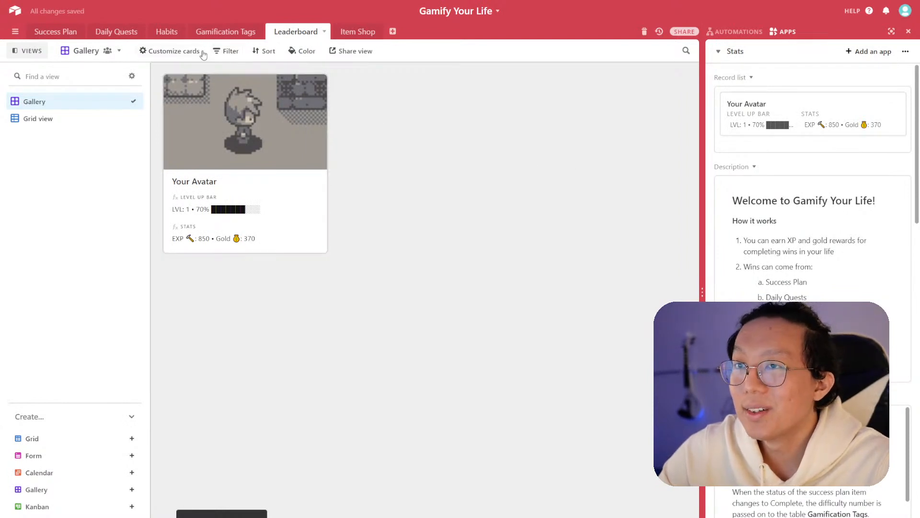
- In Daily Quests, add Ice Cream to the bedtime routine record's Item Purchased field
{"action": "left_click", "coordinate": [129, 34]}
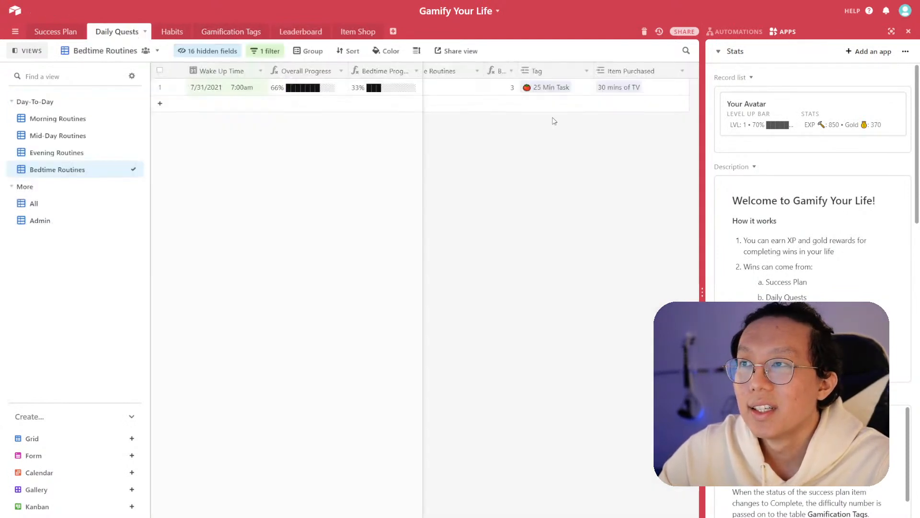
{"action": "left_click", "coordinate": [649, 92]}
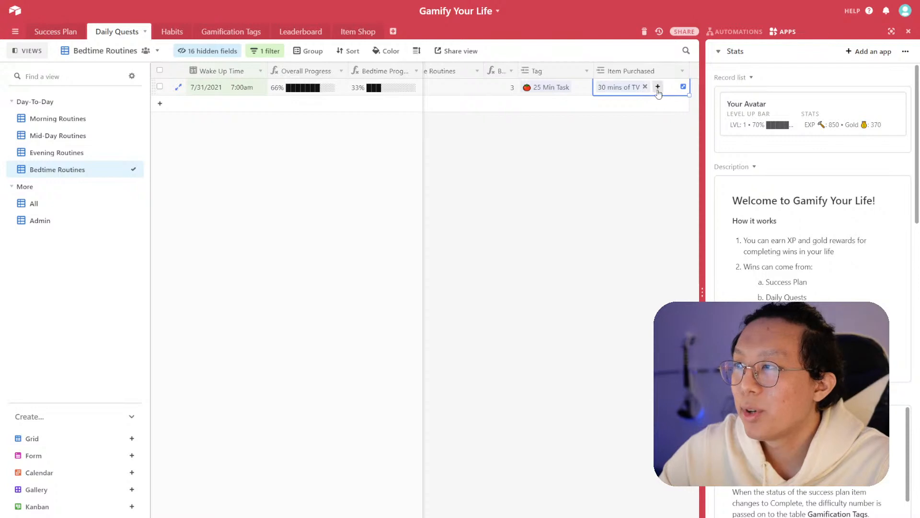
{"action": "left_click", "coordinate": [658, 88]}
{"action": "left_click", "coordinate": [575, 84]}
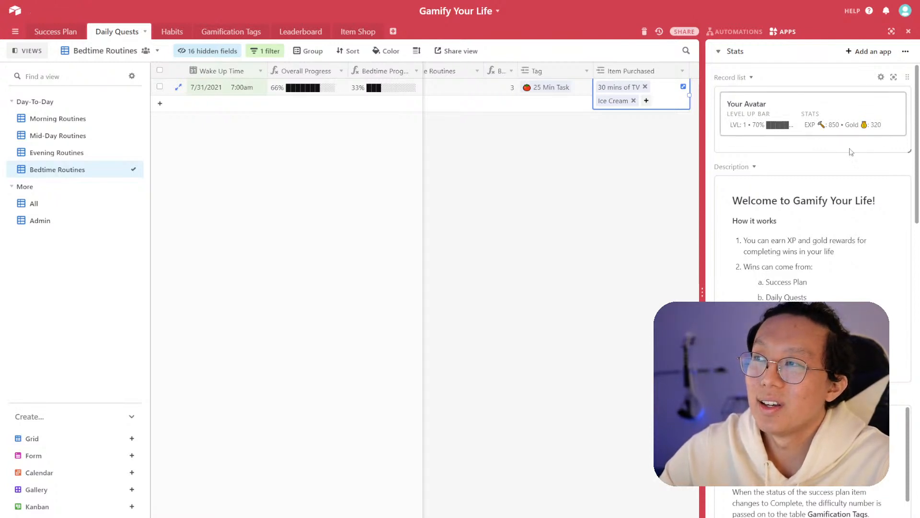
{"action": "left_click", "coordinate": [613, 177]}
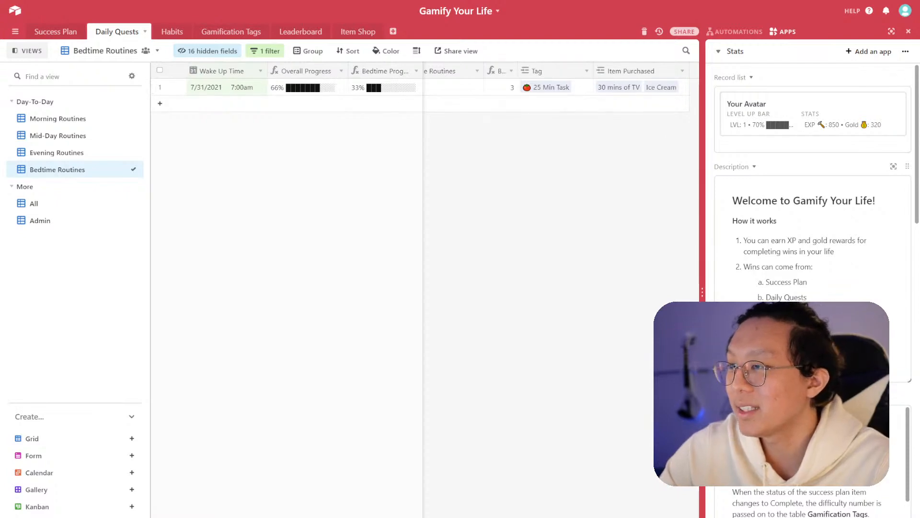
- Add a paragraph to the Daily Quests description: "At any point in your day, you can purchase an item from your item shop to reward yourself with your gold earnings."
{"action": "scroll", "coordinate": [812, 287], "scroll_direction": "down", "scroll_amount": 10}
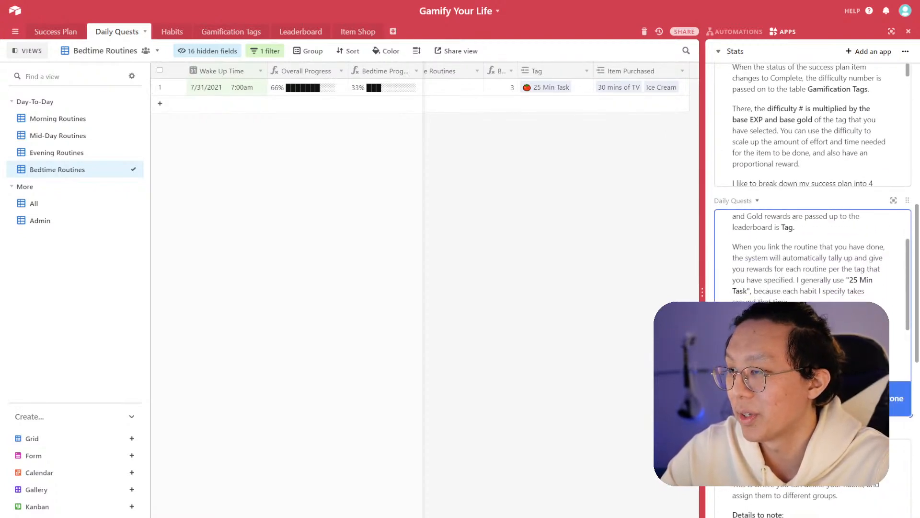
{"action": "scroll", "coordinate": [851, 258], "scroll_direction": "down", "scroll_amount": 5}
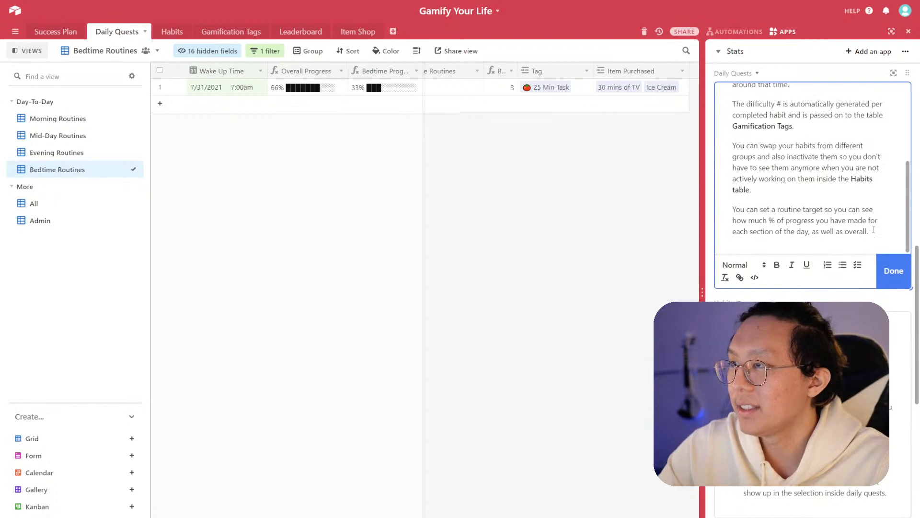
{"action": "key", "text": "Return"}
{"action": "type", "text": "At the en"}
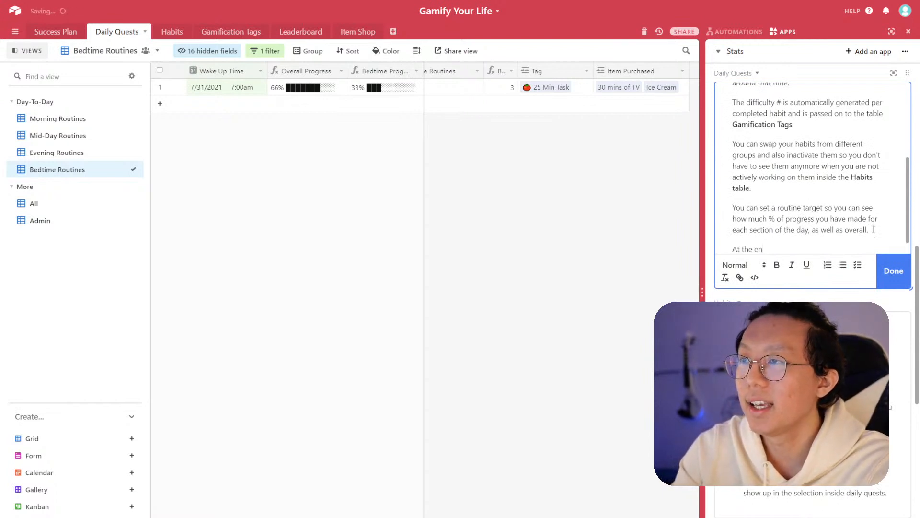
{"action": "key", "text": "BackSpace"}
{"action": "key", "text": "BackSpace"}
{"action": "key", "text": "BackSpace"}
{"action": "type", "text": "any poin"}
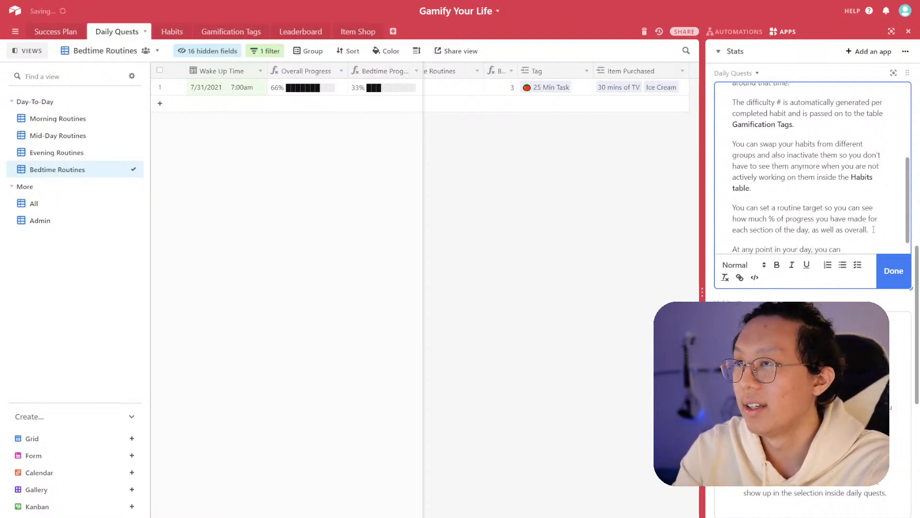
{"action": "type", "text": "purchase an "}
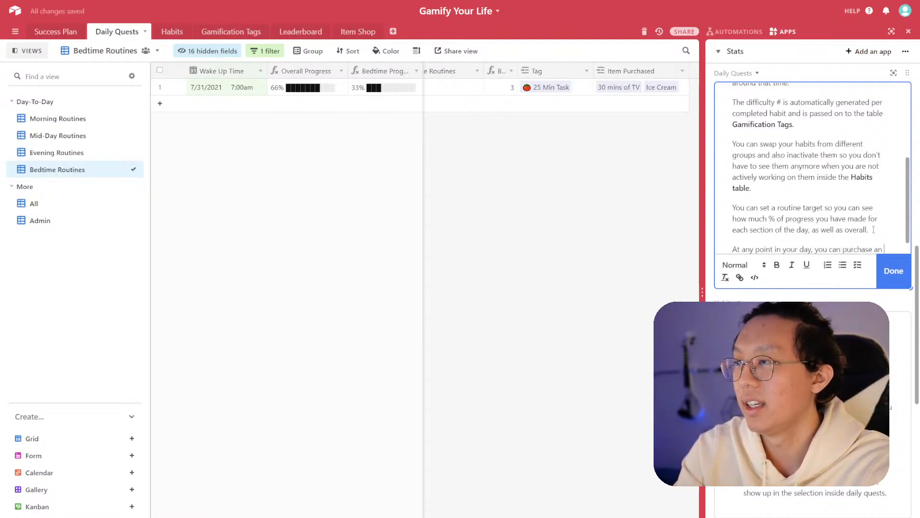
{"action": "type", "text": "item from you"}
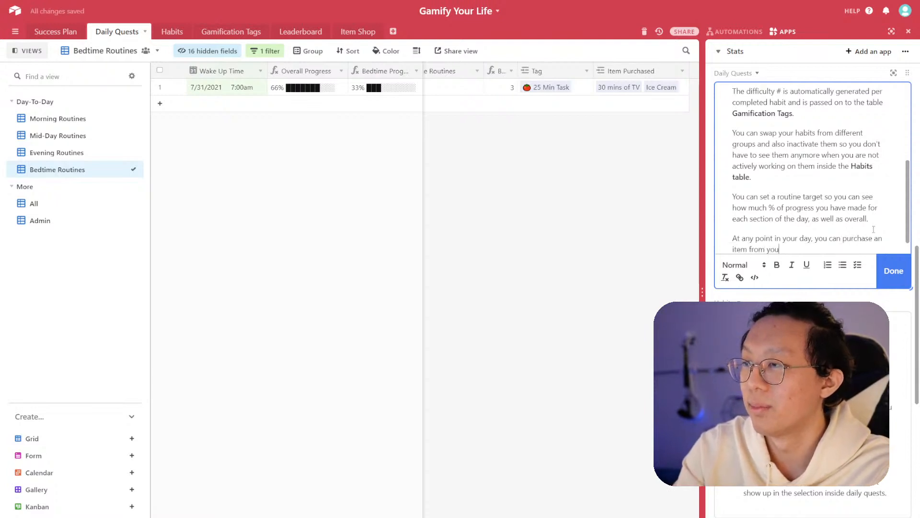
{"action": "type", "text": "f"}
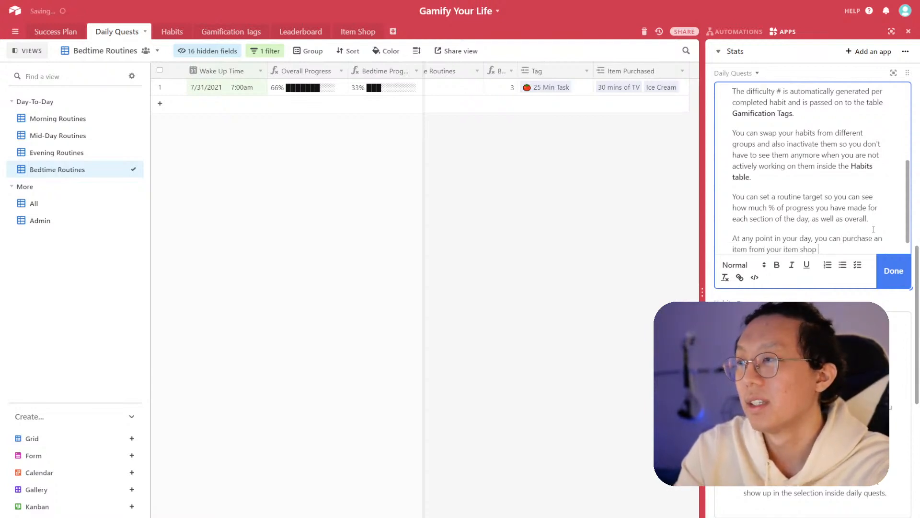
{"action": "type", "text": "o reward "}
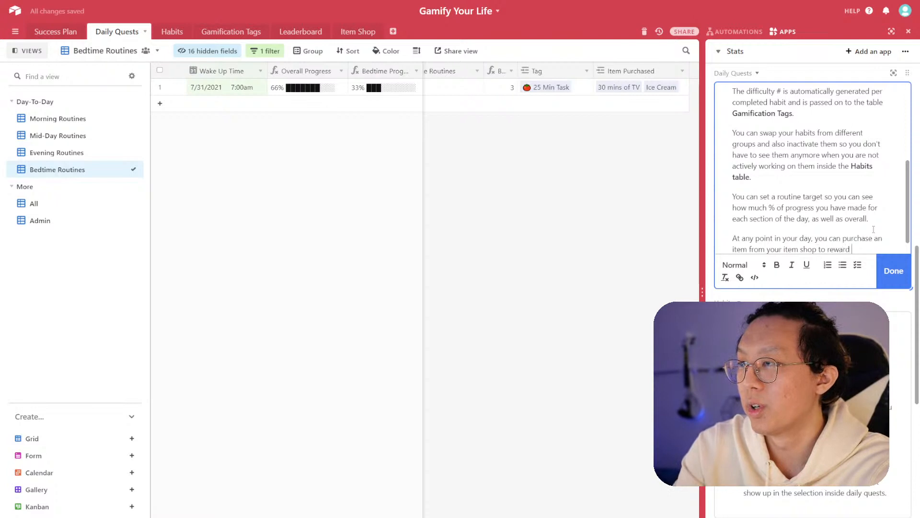
{"action": "type", "text": "yourself with"}
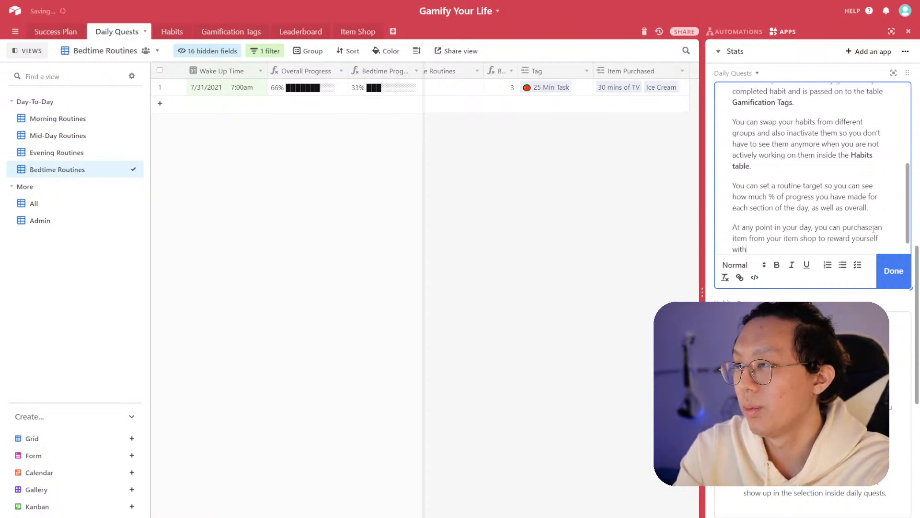
{"action": "type", "text": " your gold earnings."}
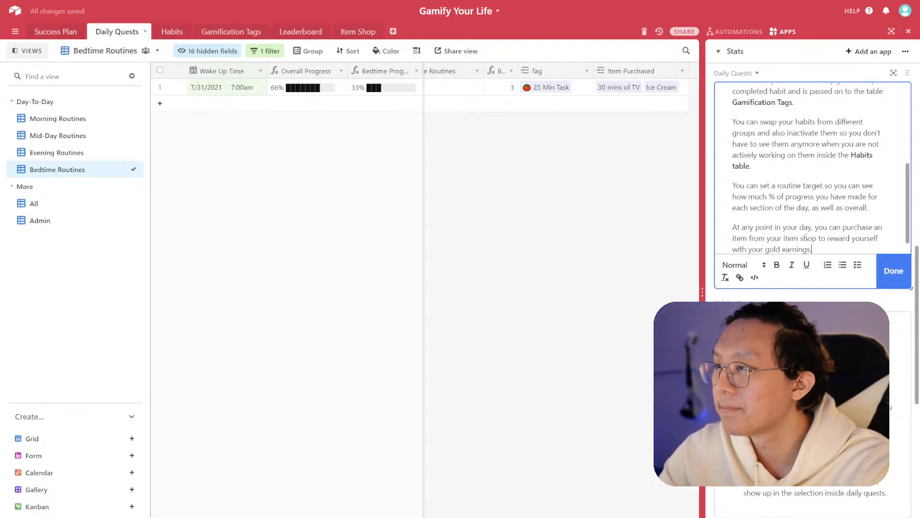
- Bold the words "item shop" in the new paragraph and finish editing the description
{"action": "left_click_drag", "start_coordinate": [785, 237], "coordinate": [817, 239]}
{"action": "key", "text": "ctrl+b"}
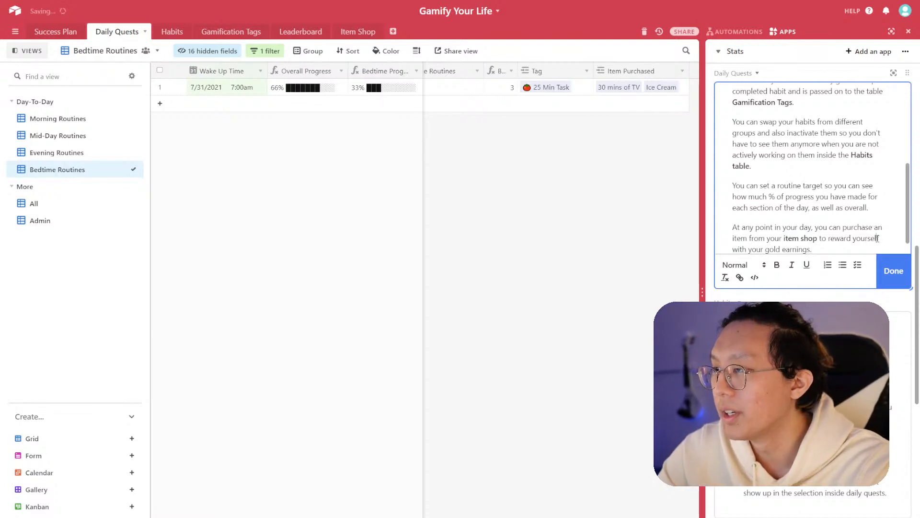
{"action": "left_click", "coordinate": [889, 265]}
- Duplicate the Leaderboard description app into the Stats dashboard
{"action": "scroll", "coordinate": [889, 266], "scroll_direction": "down", "scroll_amount": 10}
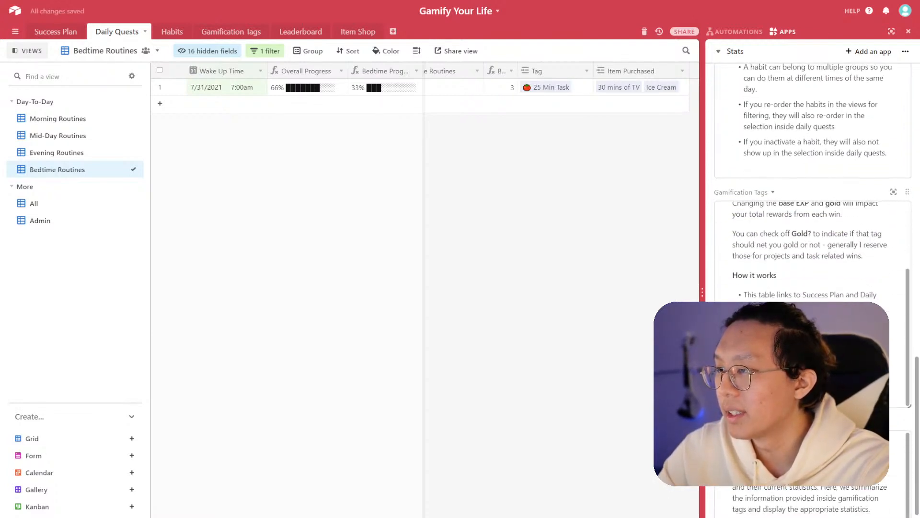
{"action": "scroll", "coordinate": [815, 216], "scroll_direction": "down", "scroll_amount": 3}
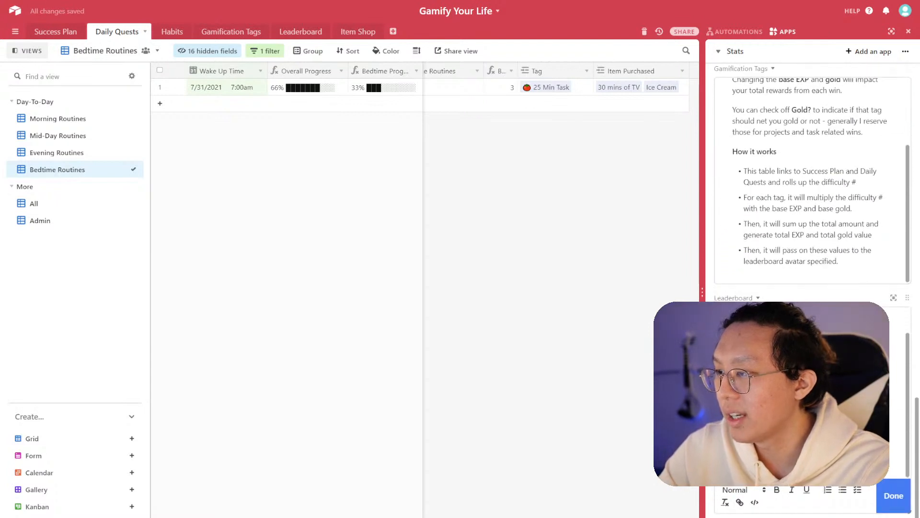
{"action": "left_click", "coordinate": [811, 393]}
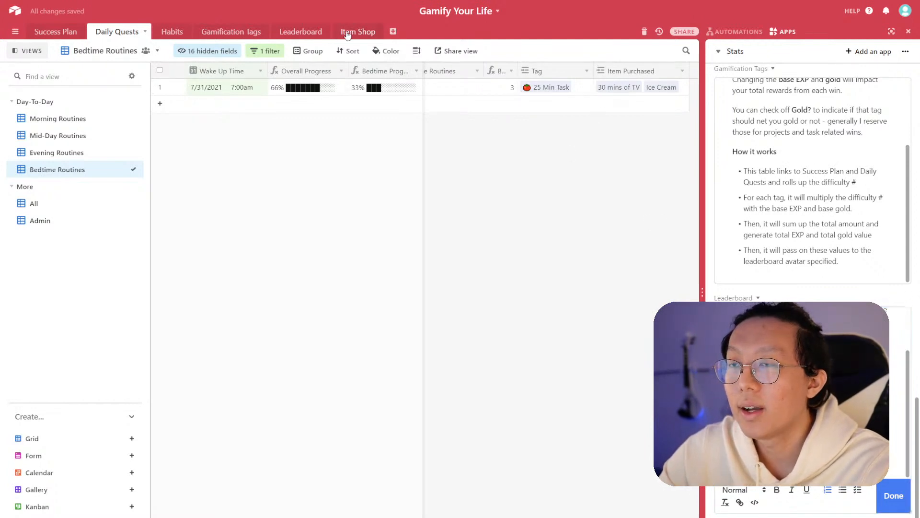
{"action": "left_click", "coordinate": [358, 31]}
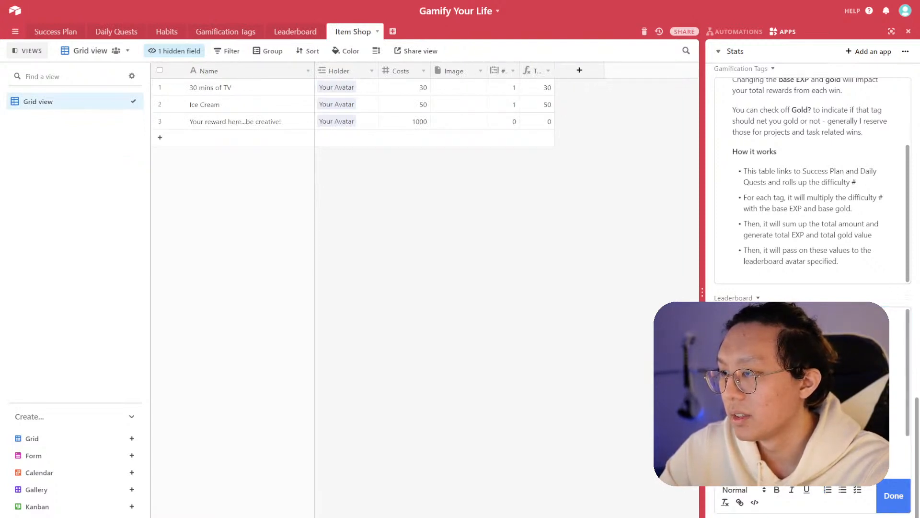
{"action": "left_click", "coordinate": [748, 336]}
{"action": "left_click", "coordinate": [499, 286]}
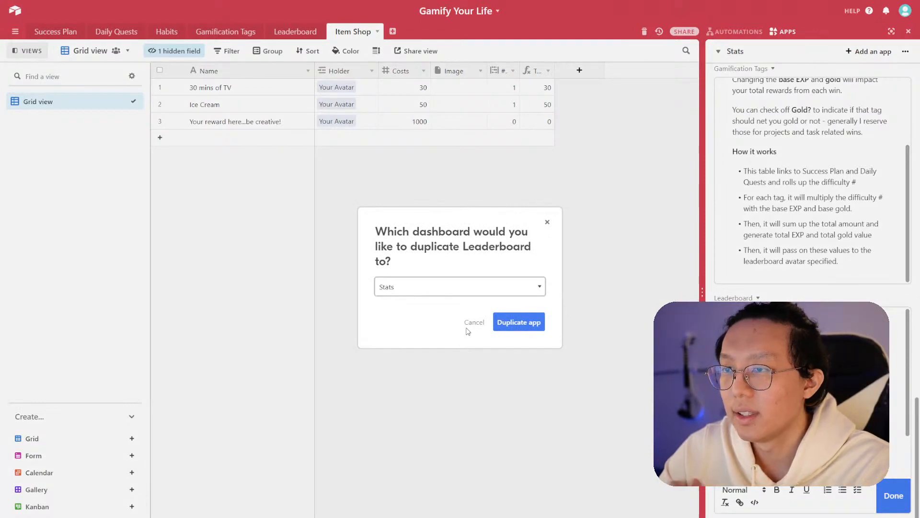
{"action": "left_click", "coordinate": [509, 322]}
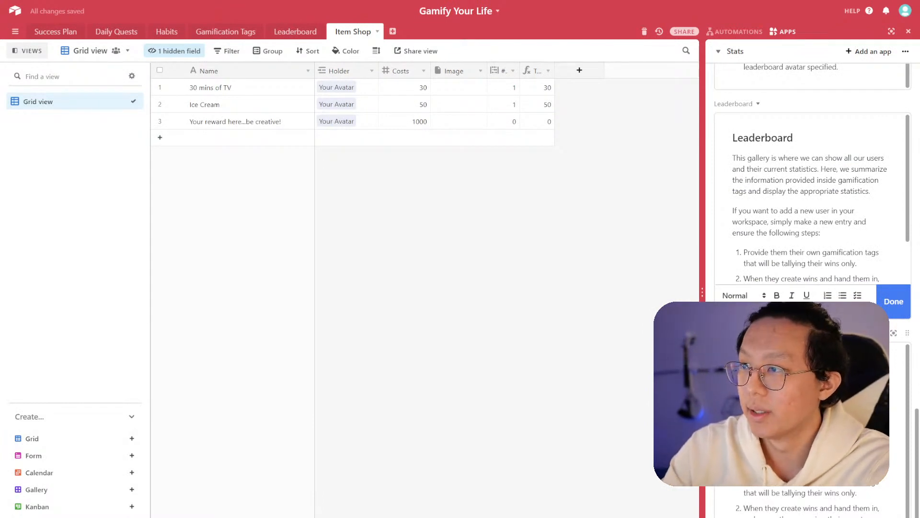
{"action": "left_click", "coordinate": [795, 368]}
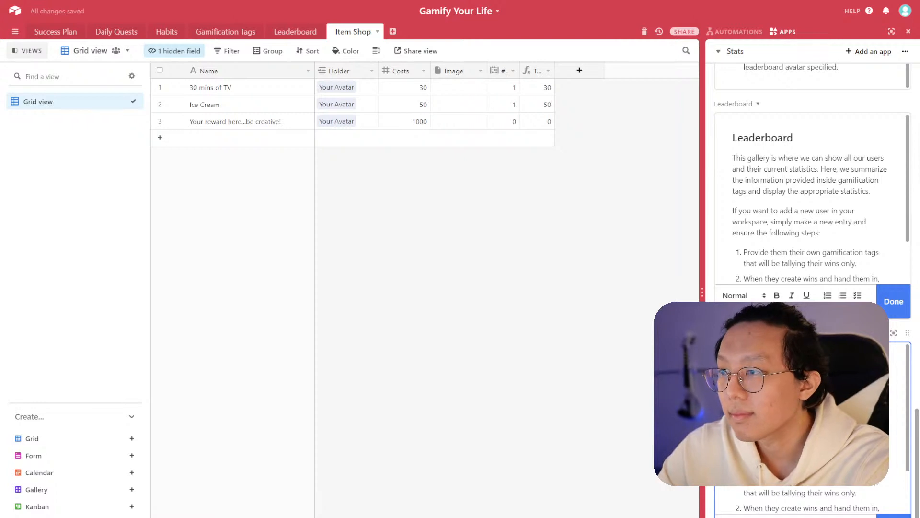
{"action": "scroll", "coordinate": [810, 427], "scroll_direction": "down", "scroll_amount": 1}
{"action": "scroll", "coordinate": [811, 494], "scroll_direction": "up", "scroll_amount": 2}
{"action": "left_click", "coordinate": [803, 374]}
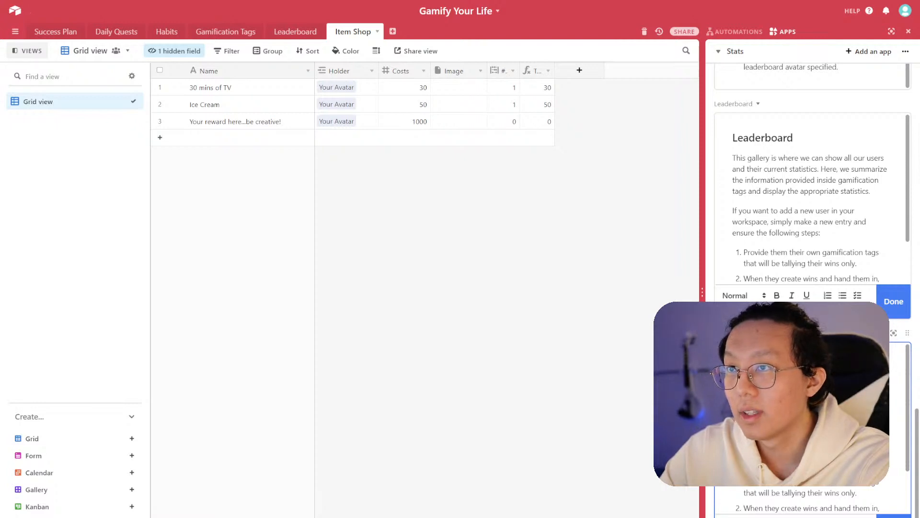
- Open the attachment upload for the 30 mins of TV record's Image and choose adding by link
{"action": "left_click", "coordinate": [470, 90]}
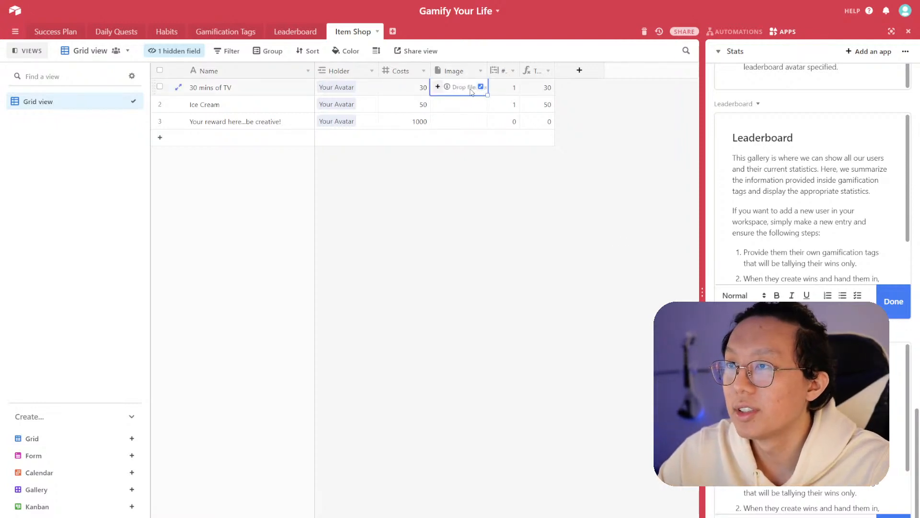
{"action": "left_click", "coordinate": [446, 95]}
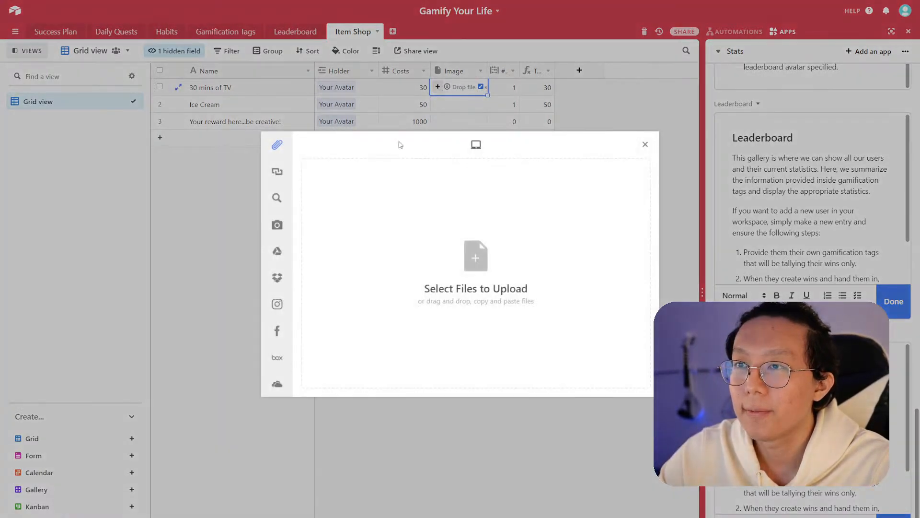
{"action": "scroll", "coordinate": [336, 288], "scroll_direction": "down", "scroll_amount": 1}
{"action": "scroll", "coordinate": [337, 289], "scroll_direction": "up", "scroll_amount": 1}
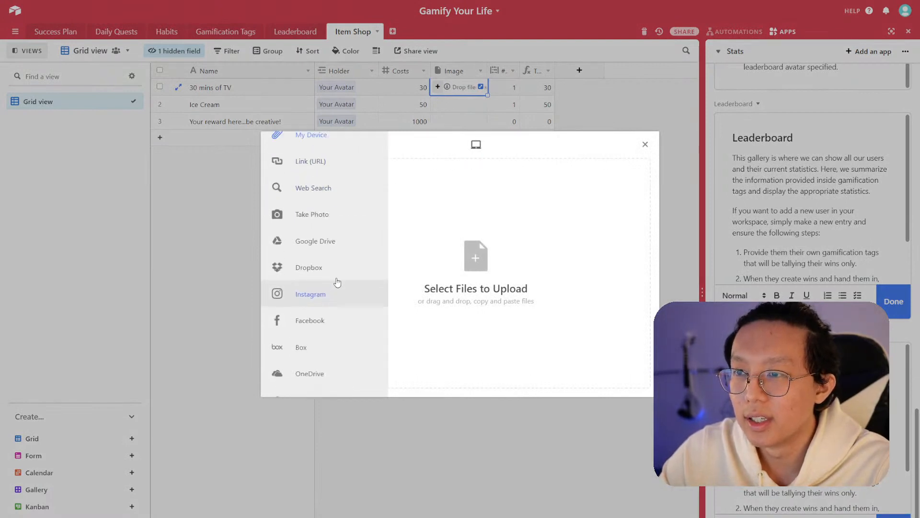
{"action": "left_click", "coordinate": [301, 173]}
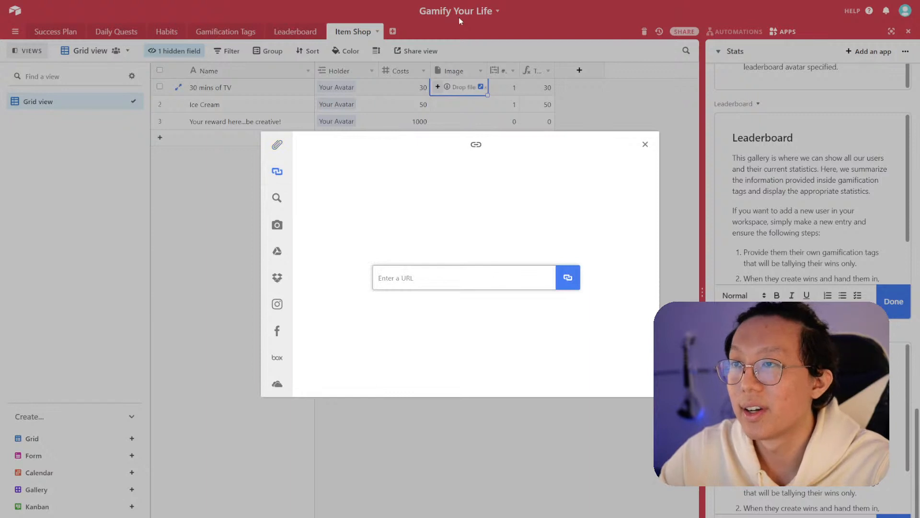
- In a new browser tab, search Unsplash for netflix and copy a Netflix TV photo's image address
{"action": "key", "text": "ctrl+t"}
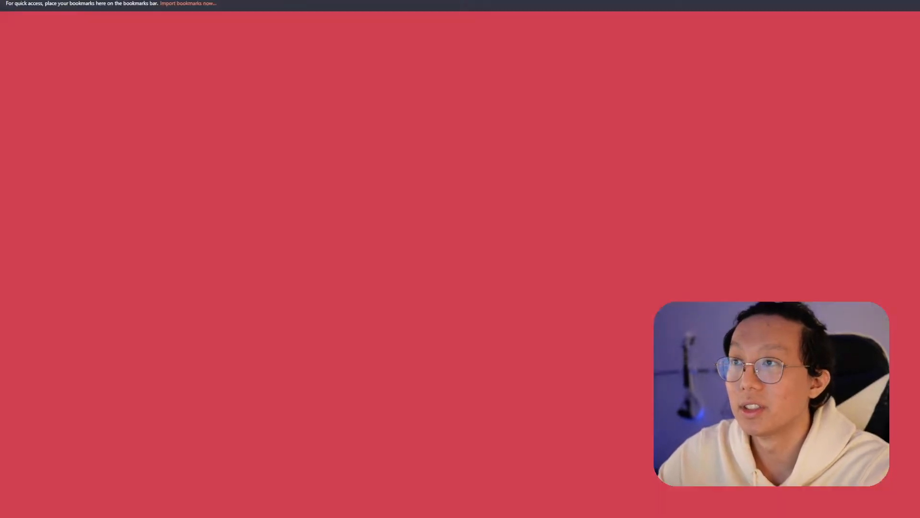
{"action": "type", "text": "unsplash"}
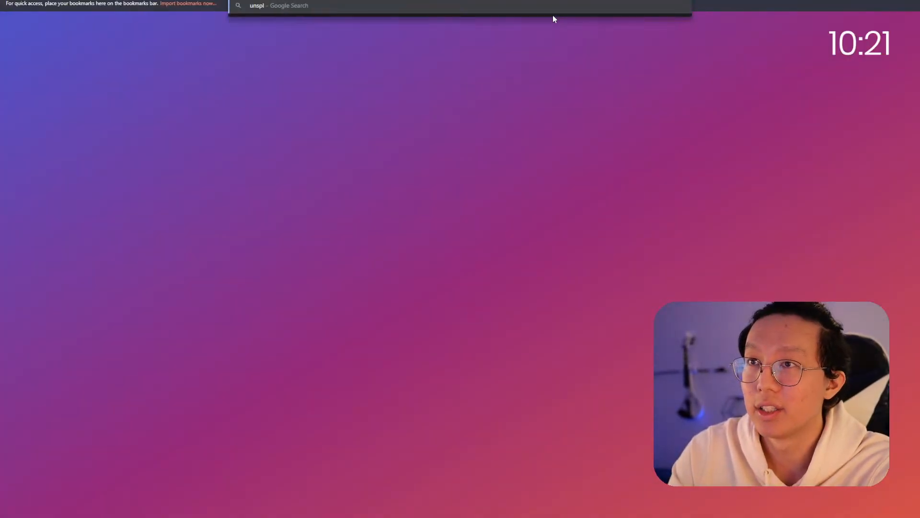
{"action": "key", "text": "Return"}
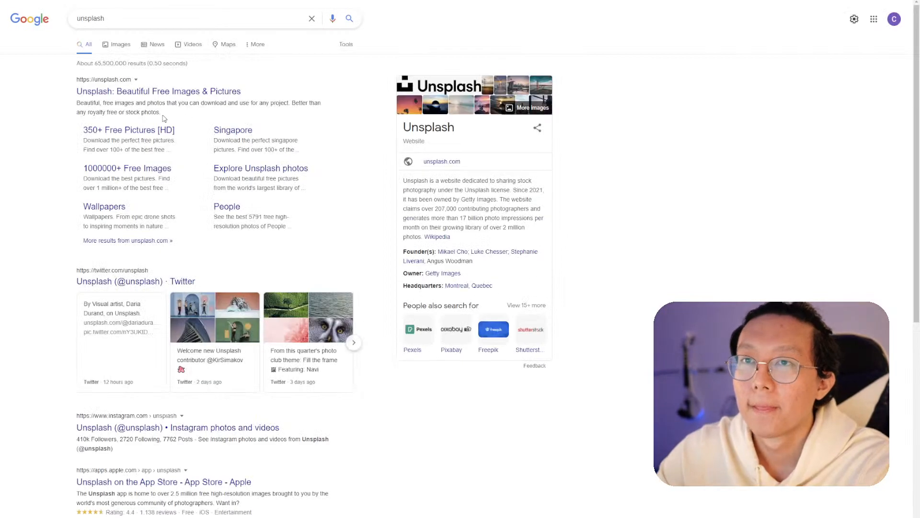
{"action": "left_click", "coordinate": [167, 95]}
{"action": "left_click", "coordinate": [334, 182]}
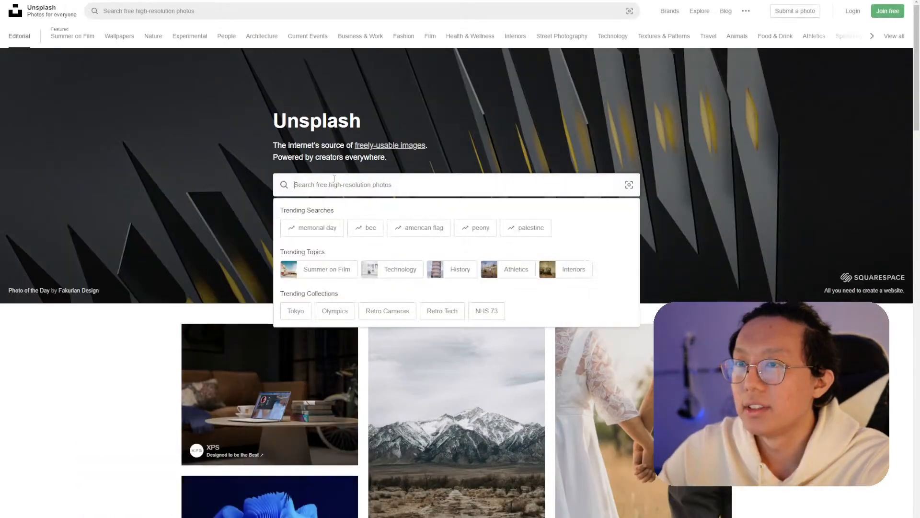
{"action": "type", "text": "netflix"}
{"action": "key", "text": "Return"}
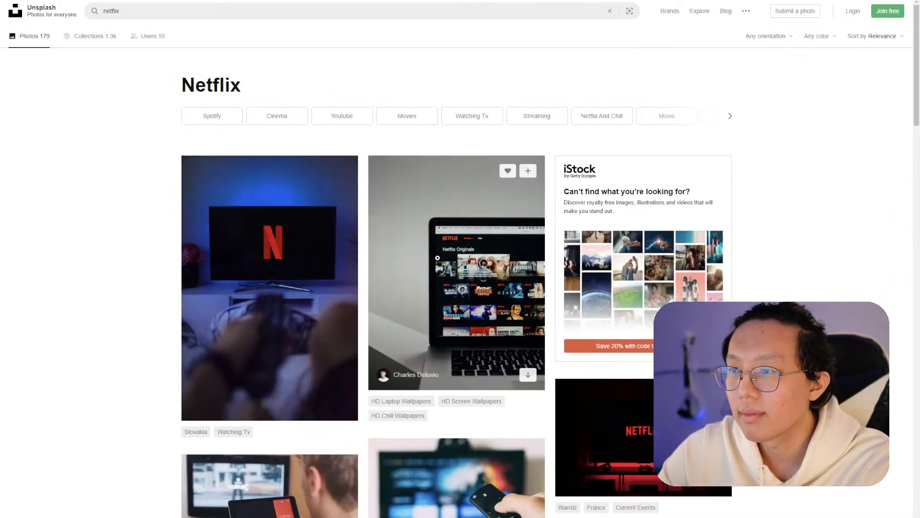
{"action": "scroll", "coordinate": [451, 240], "scroll_direction": "down", "scroll_amount": 2}
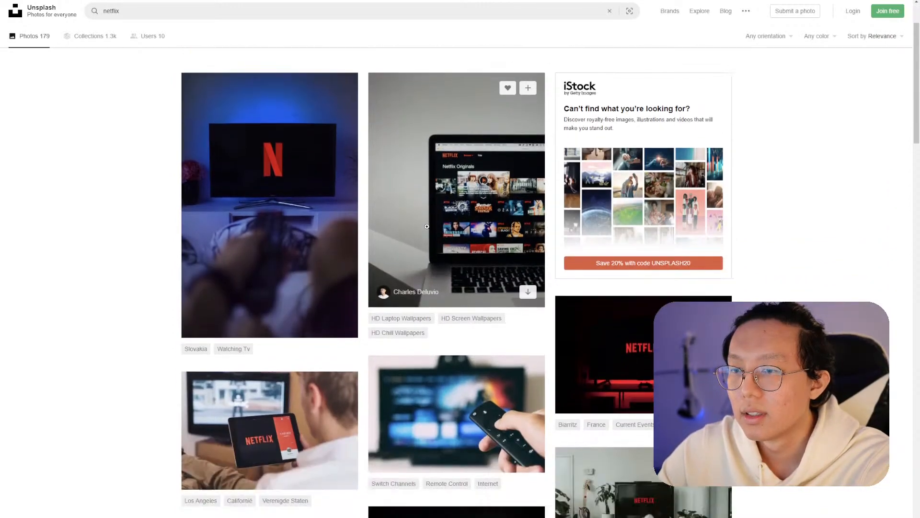
{"action": "left_click", "coordinate": [452, 240]}
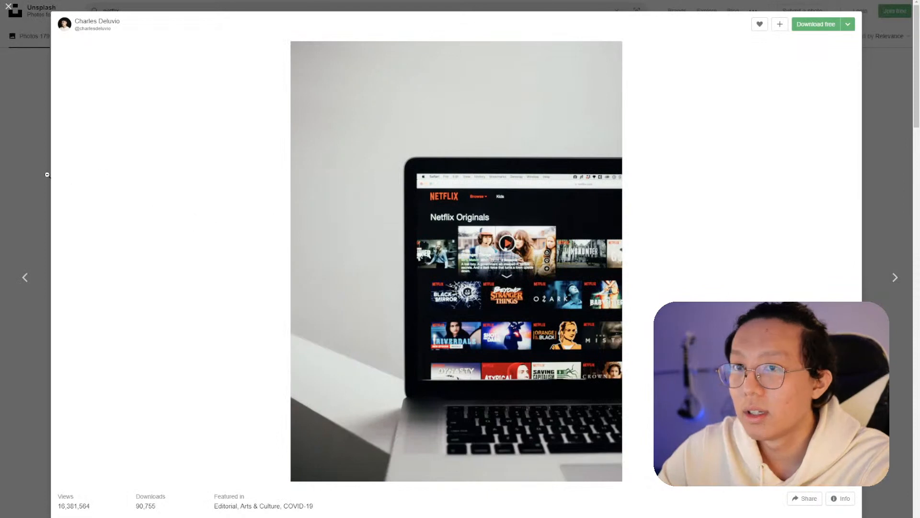
{"action": "left_click", "coordinate": [49, 178]}
{"action": "left_click", "coordinate": [620, 303]}
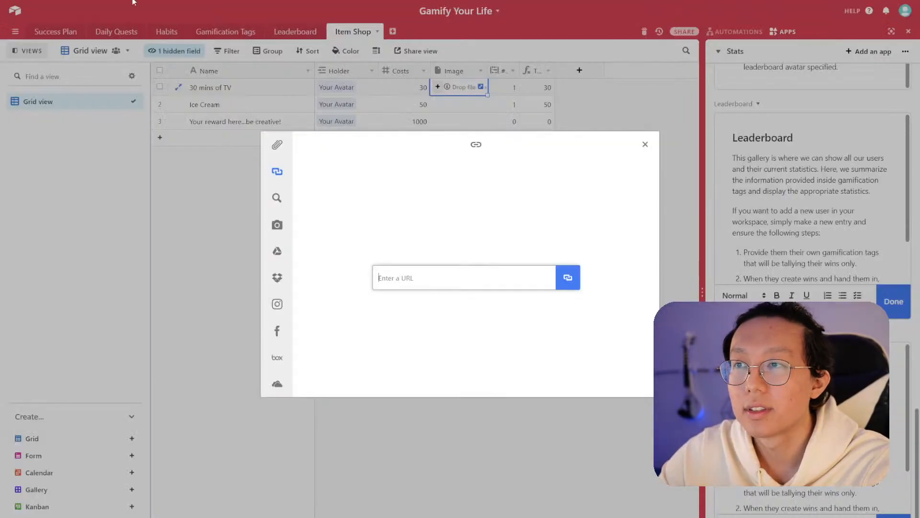
- Paste the copied image URL and upload it to the 30 mins of TV record's Image
{"action": "key", "text": "ctrl+v"}
{"action": "left_click", "coordinate": [567, 279]}
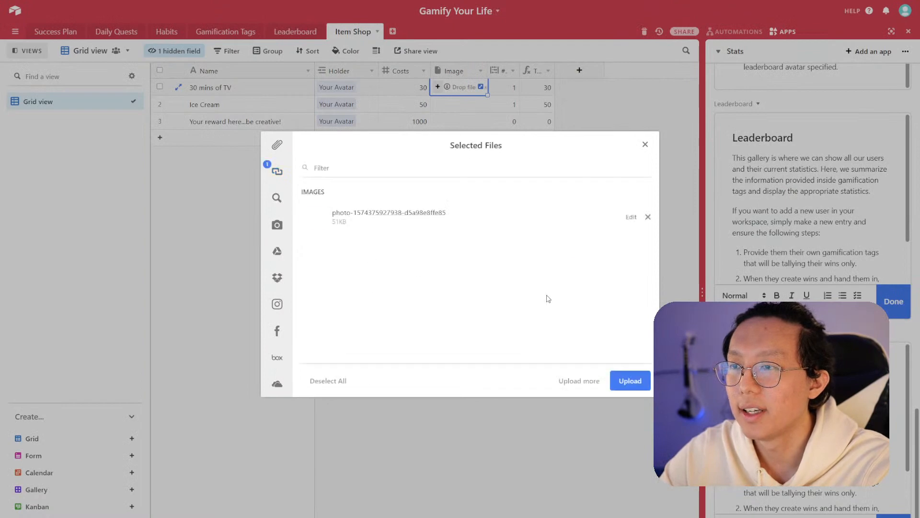
{"action": "left_click", "coordinate": [638, 381]}
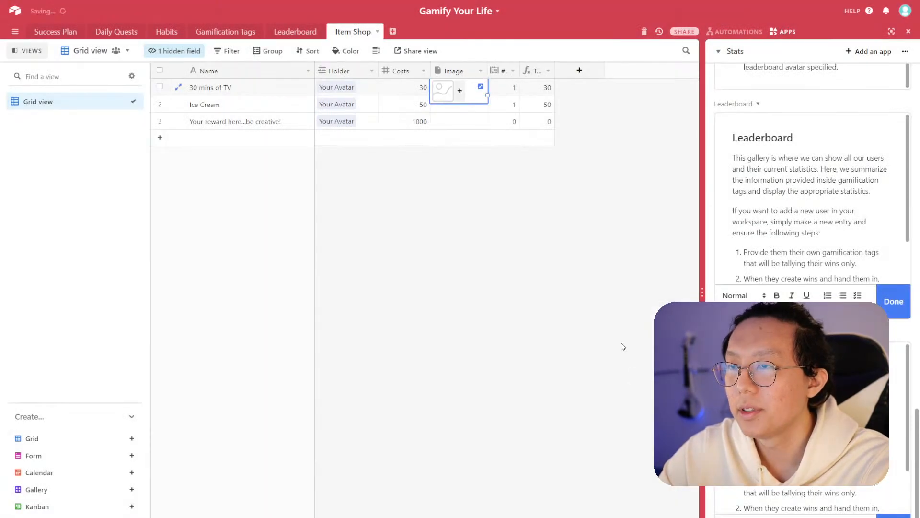
- Expand and preview the image attached to the 30 mins of TV record
{"action": "left_click", "coordinate": [451, 201]}
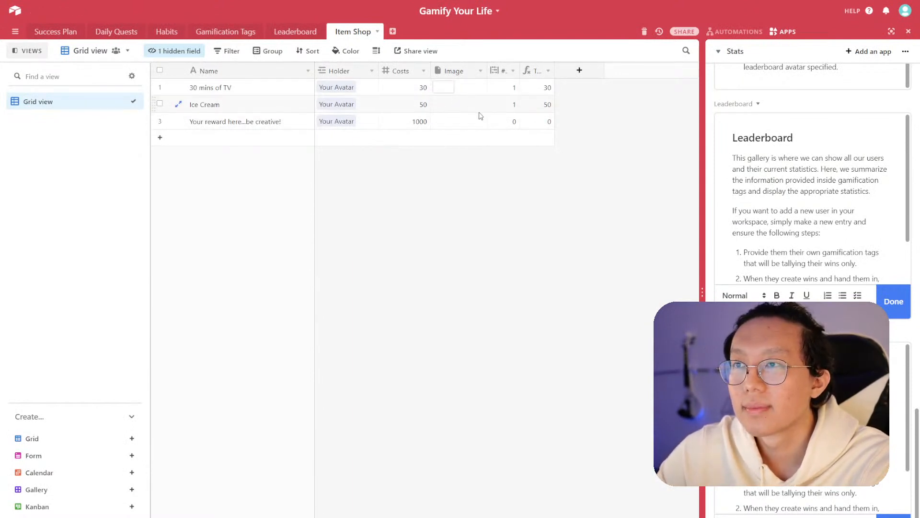
{"action": "left_click", "coordinate": [445, 89]}
{"action": "left_click", "coordinate": [445, 91]}
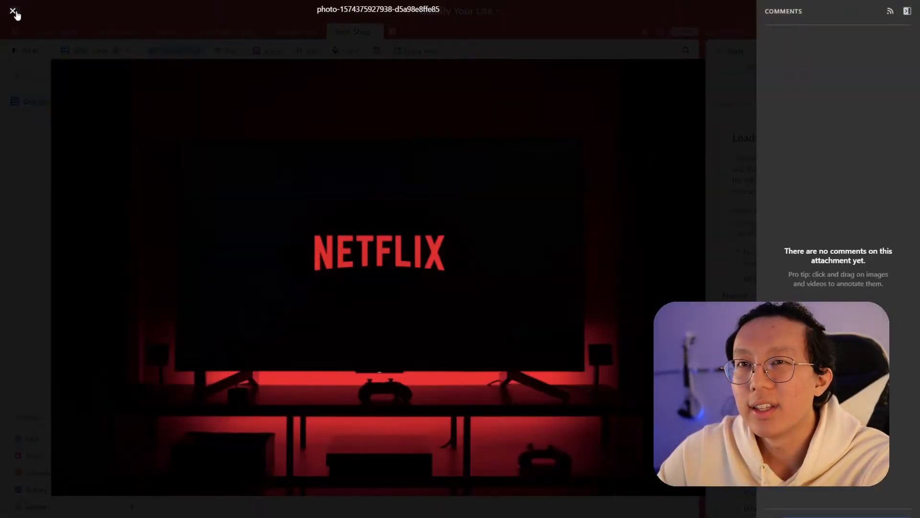
{"action": "left_click", "coordinate": [13, 11]}
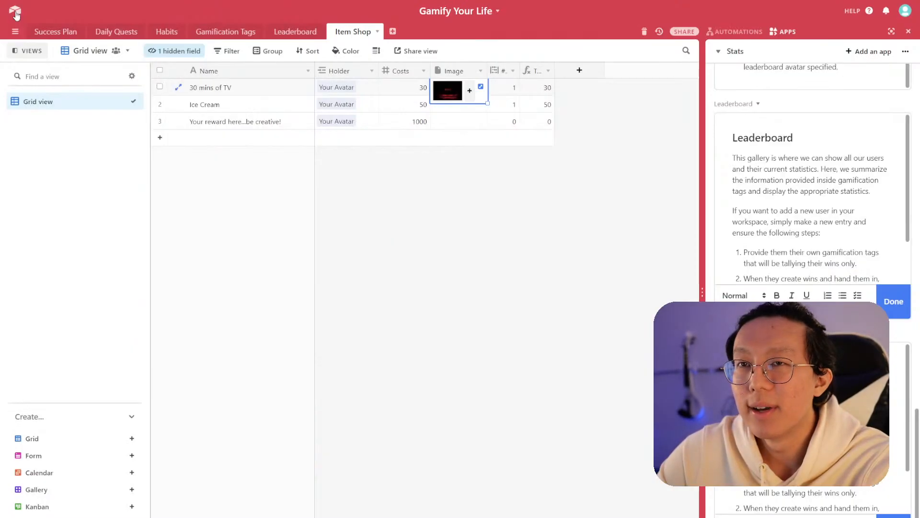
- Create a Gallery view for Item Shop and move it above Grid view
{"action": "left_click", "coordinate": [132, 489]}
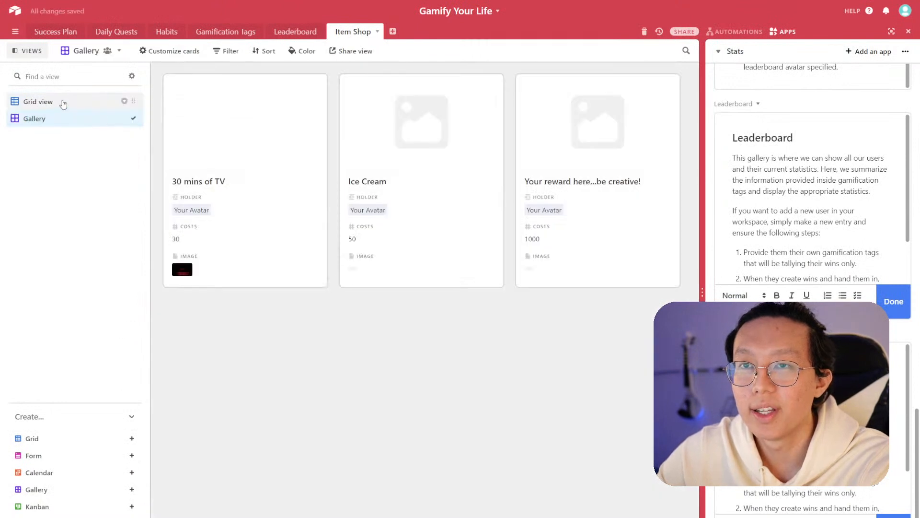
{"action": "left_click_drag", "start_coordinate": [133, 119], "coordinate": [130, 102]}
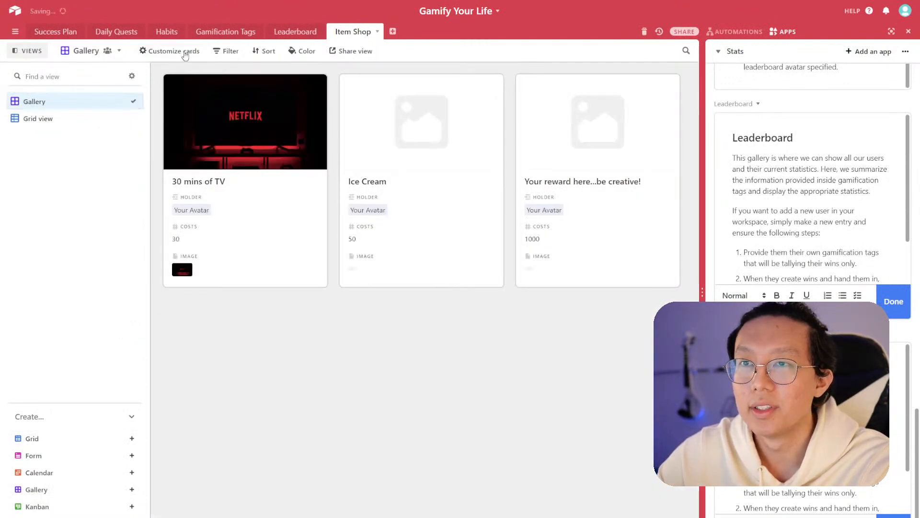
- Customize the gallery cards to hide Image and show # of times purchased and Total Gold Spend
{"action": "left_click", "coordinate": [186, 54]}
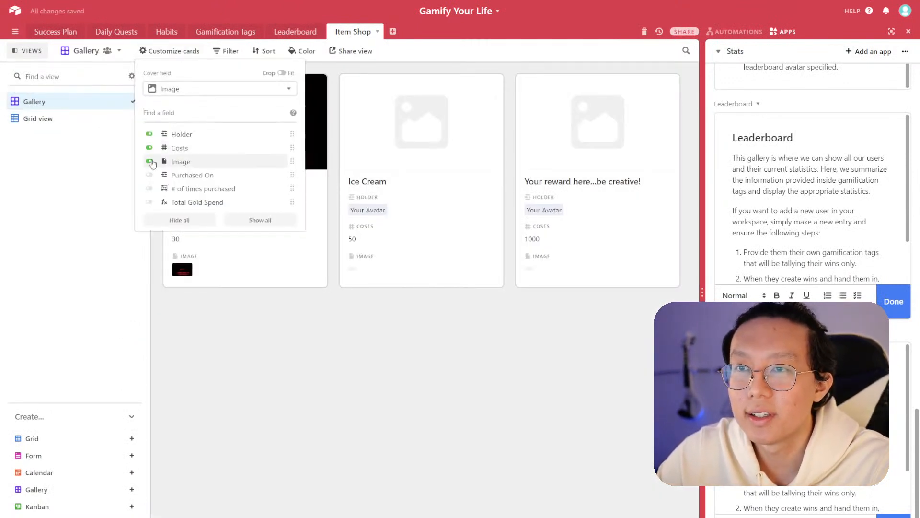
{"action": "left_click", "coordinate": [151, 162]}
{"action": "left_click", "coordinate": [150, 147]}
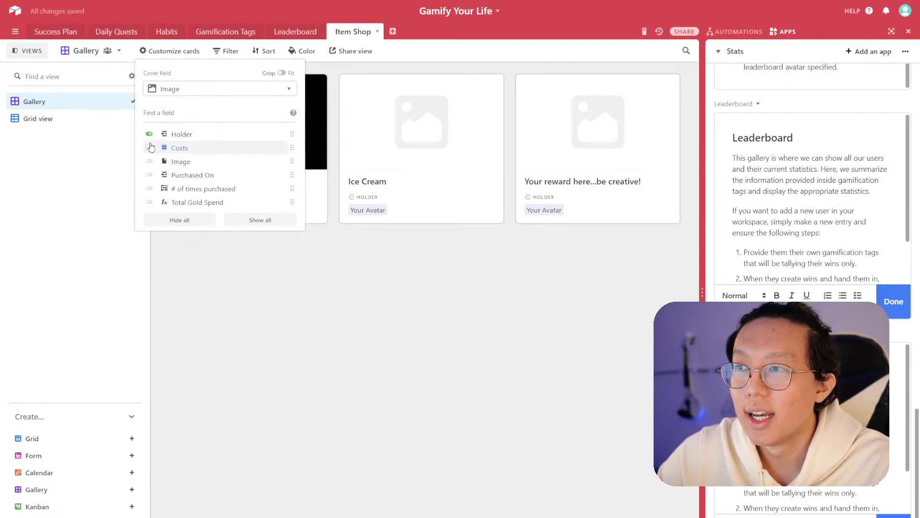
{"action": "left_click", "coordinate": [149, 148]}
{"action": "left_click", "coordinate": [149, 202]}
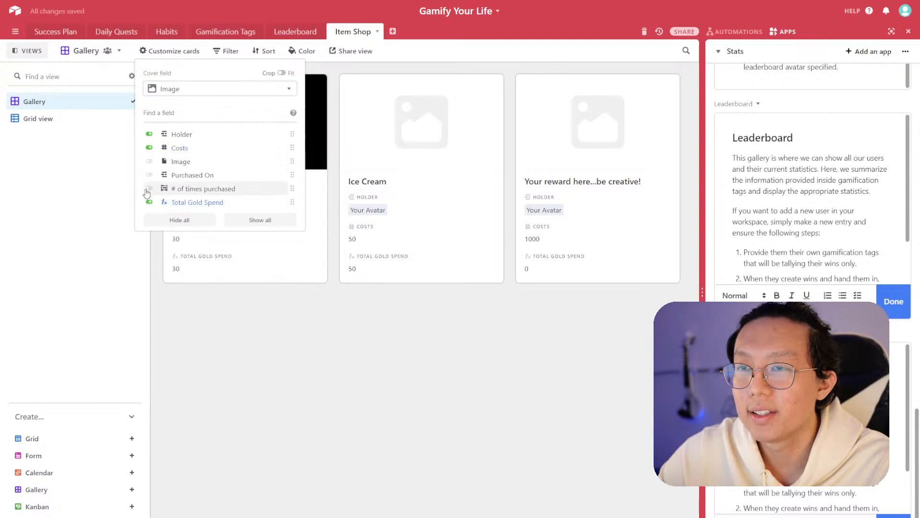
{"action": "left_click", "coordinate": [150, 189]}
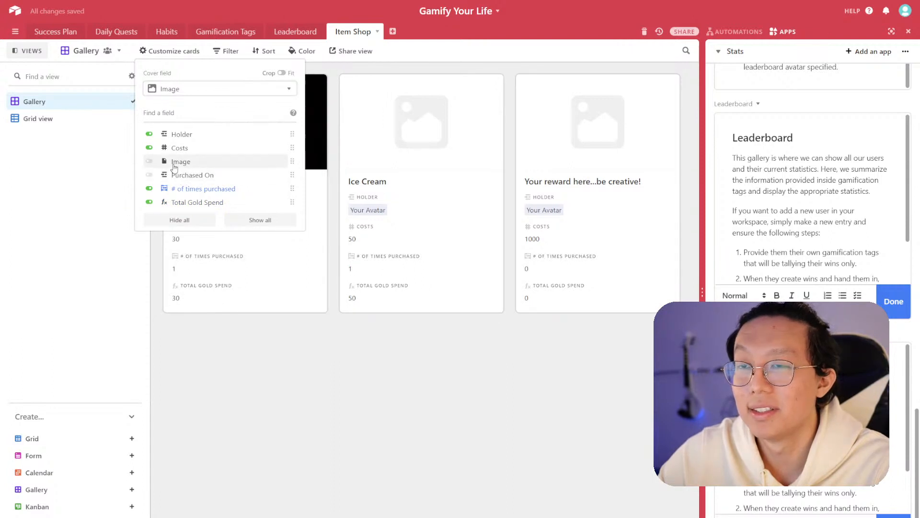
{"action": "left_click", "coordinate": [434, 379]}
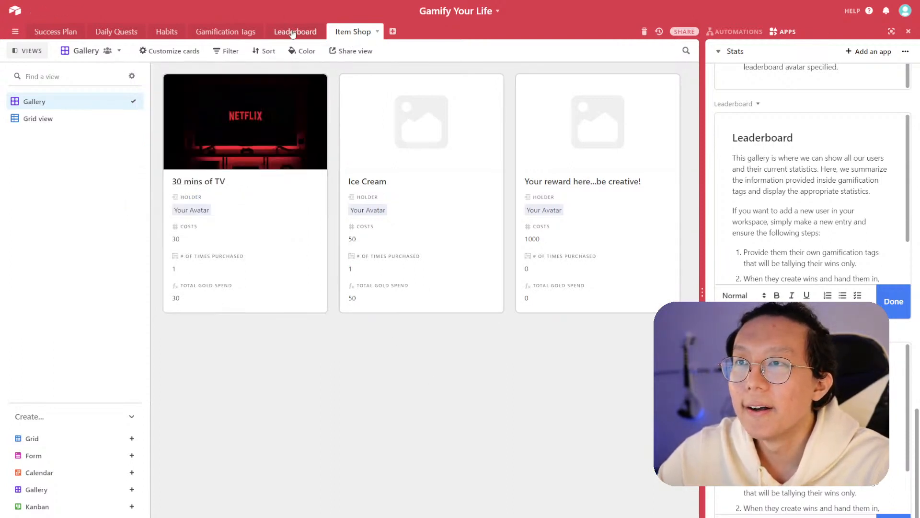
- Return to Grid view, then search Unsplash for ice cream and copy an ice cream photo's image address
{"action": "left_click", "coordinate": [67, 118]}
{"action": "left_click", "coordinate": [467, 105]}
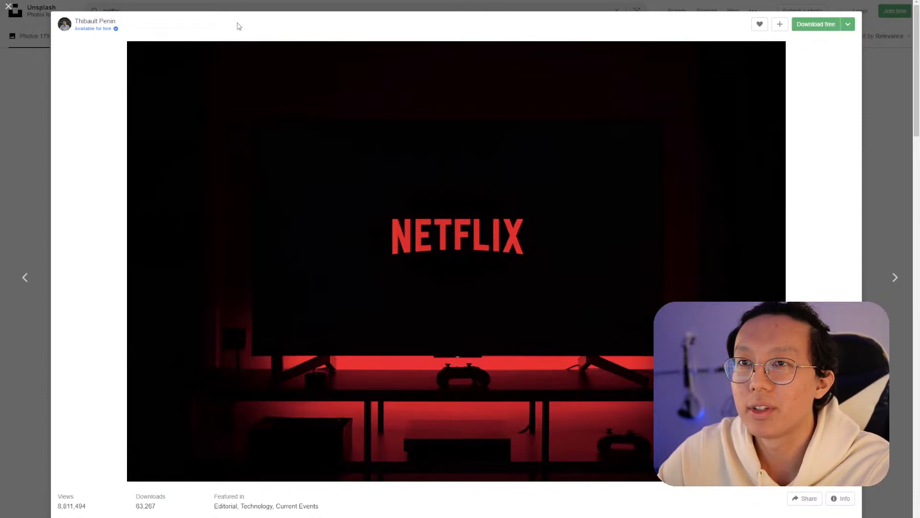
{"action": "left_click", "coordinate": [254, 8]}
{"action": "triple_click", "coordinate": [255, 8]}
{"action": "type", "text": "ice cream"}
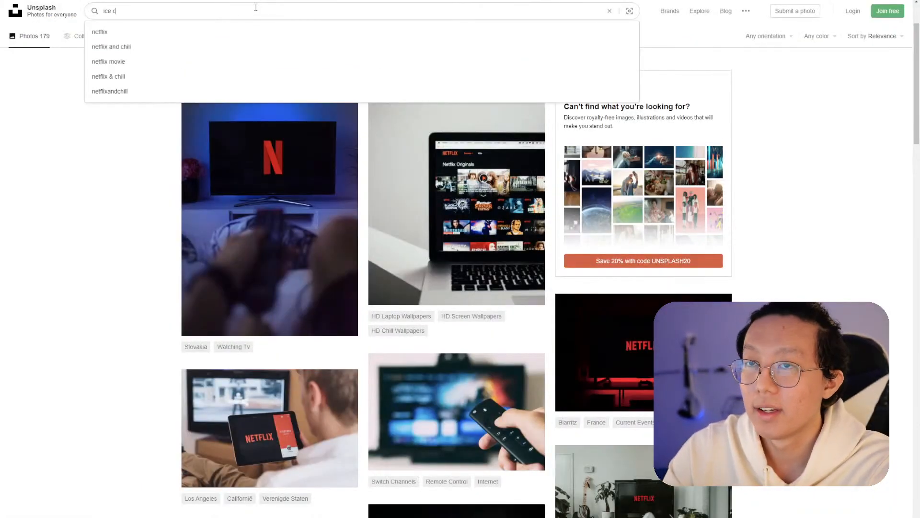
{"action": "key", "text": "Return"}
{"action": "left_click", "coordinate": [281, 182]}
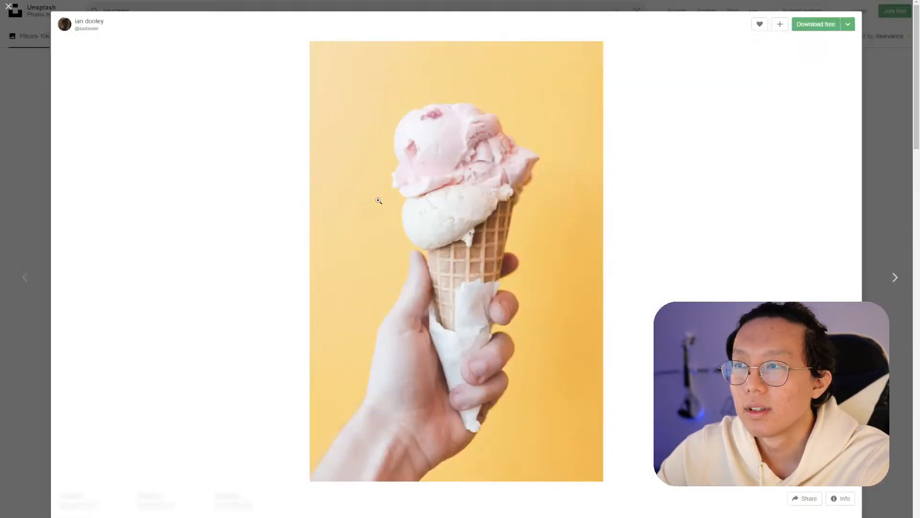
{"action": "left_click", "coordinate": [43, 176]}
{"action": "left_click", "coordinate": [317, 215]}
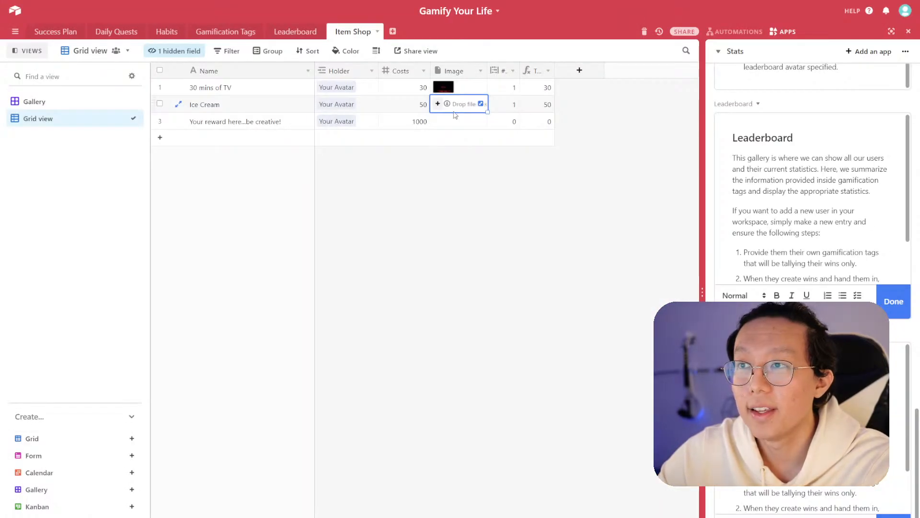
- Attach the copied ice cream image by URL to the Ice Cream record's Image
{"action": "left_click", "coordinate": [438, 103]}
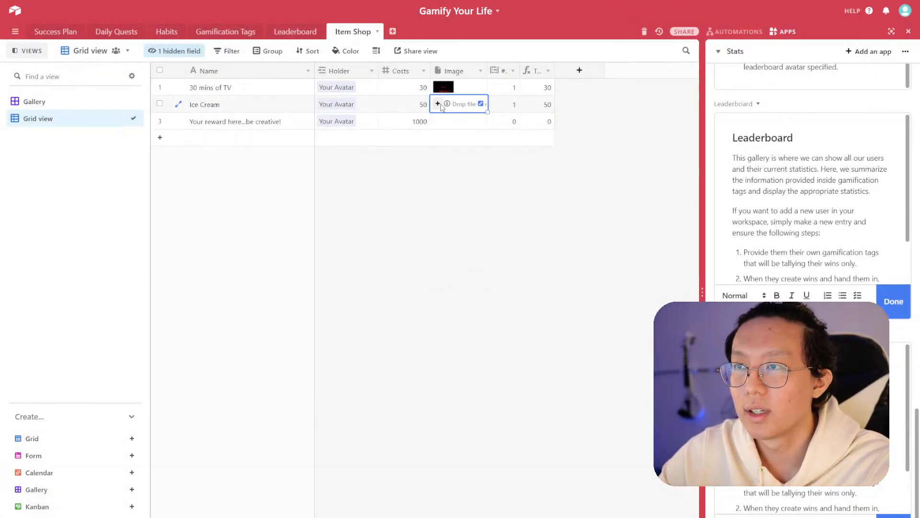
{"action": "left_click", "coordinate": [438, 104]}
{"action": "left_click", "coordinate": [288, 172]}
{"action": "key", "text": "ctrl+v"}
{"action": "key", "text": "Return"}
{"action": "left_click", "coordinate": [628, 380]}
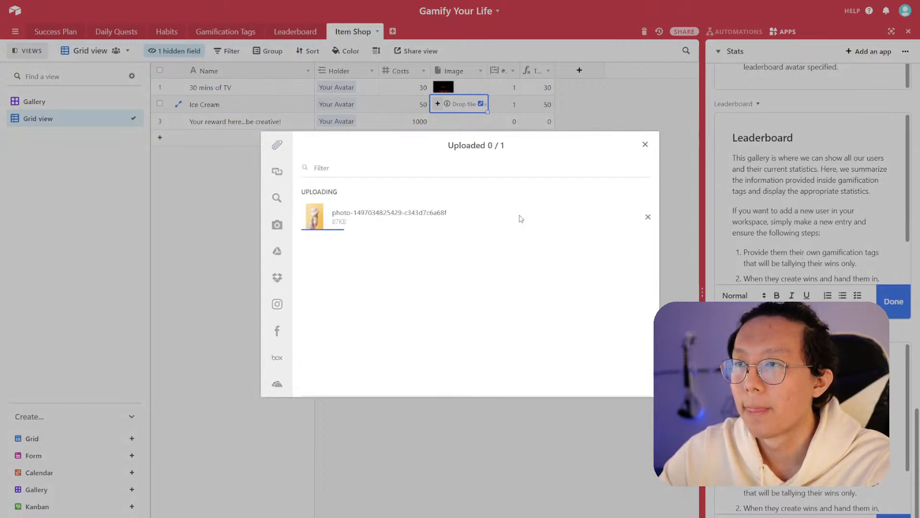
- Search the attachment image library for mystery box and attach a mystery box picture to the placeholder reward record's Image
{"action": "left_click", "coordinate": [450, 124]}
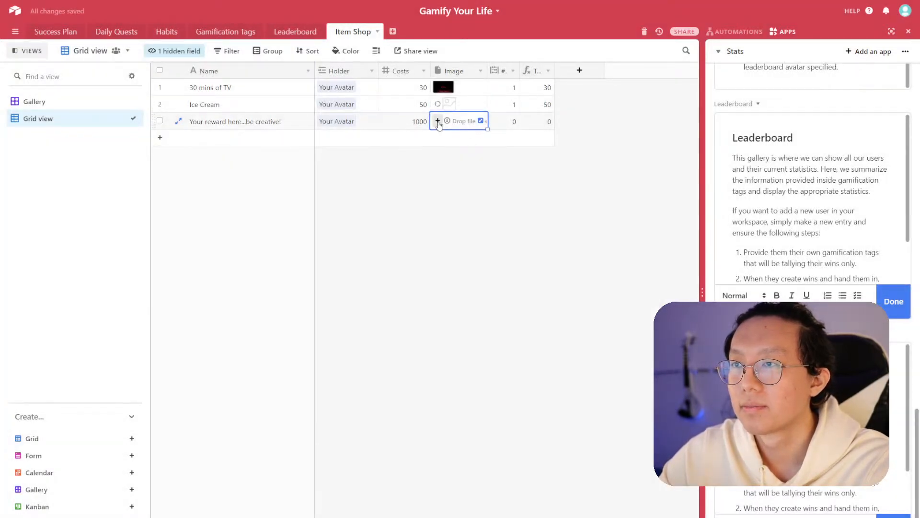
{"action": "left_click", "coordinate": [450, 122]}
{"action": "left_click", "coordinate": [286, 199]}
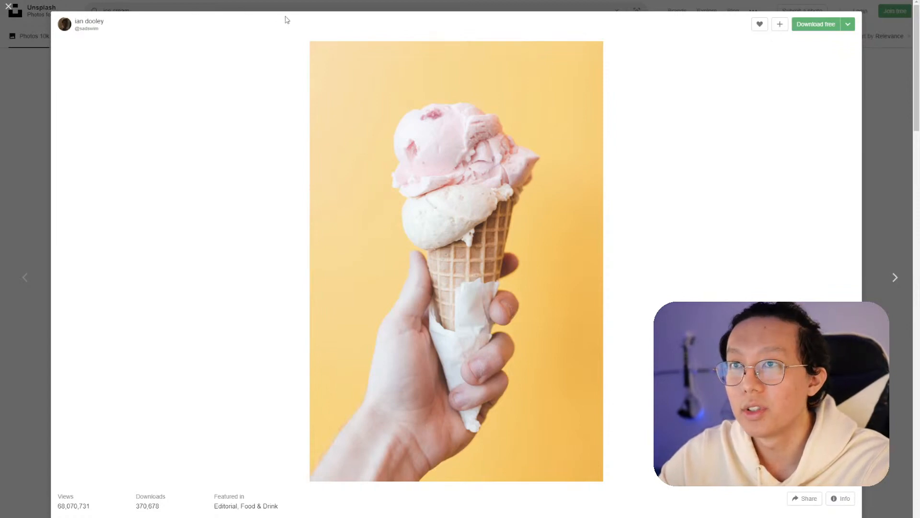
{"action": "left_click", "coordinate": [297, 7]}
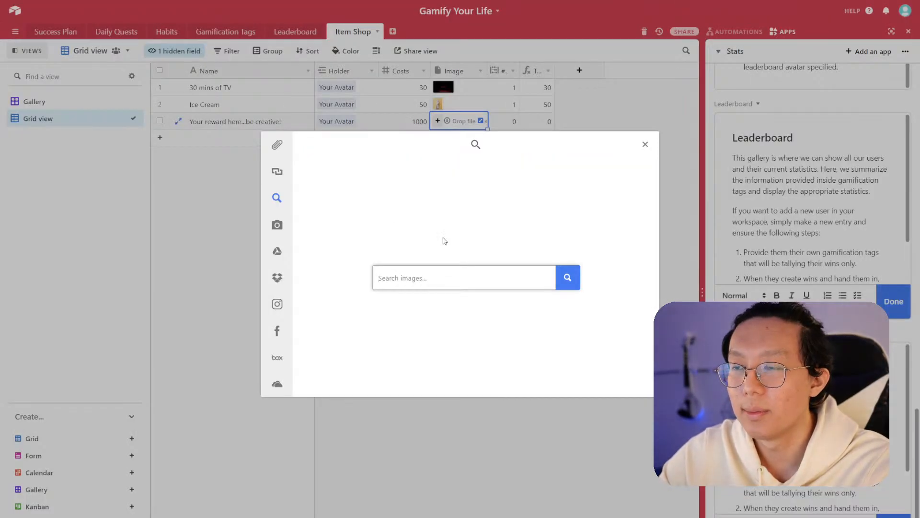
{"action": "type", "text": "m"}
{"action": "key", "text": "BackSpace"}
{"action": "key", "text": "BackSpace"}
{"action": "key", "text": "BackSpace"}
{"action": "type", "text": "ry box"}
{"action": "key", "text": "Return"}
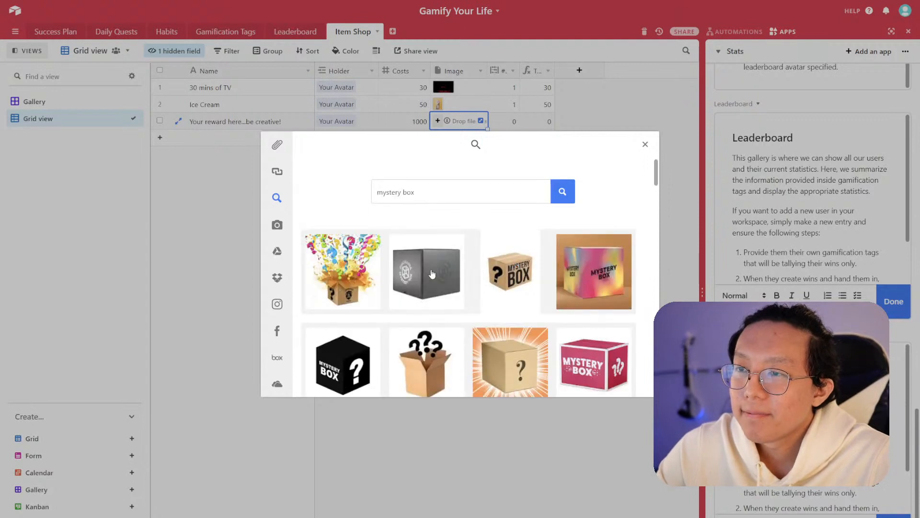
{"action": "scroll", "coordinate": [431, 278], "scroll_direction": "down", "scroll_amount": 3}
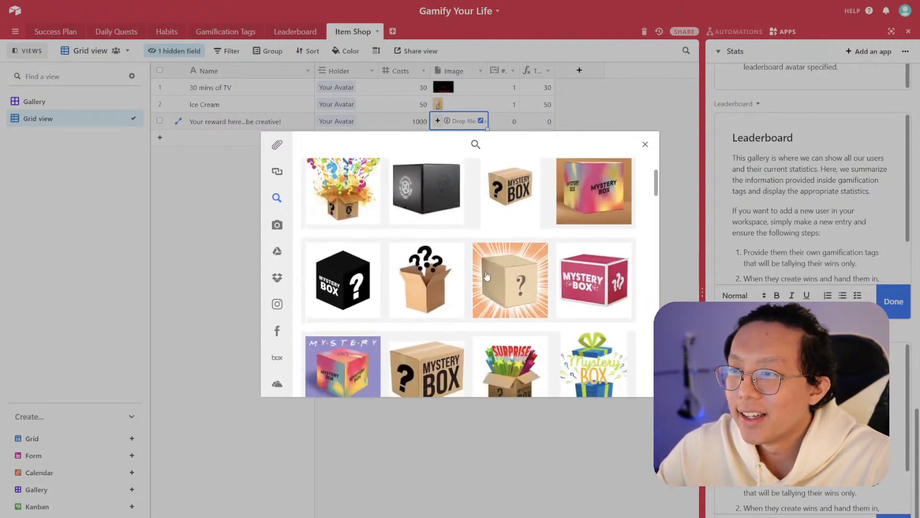
{"action": "scroll", "coordinate": [464, 280], "scroll_direction": "down", "scroll_amount": 1}
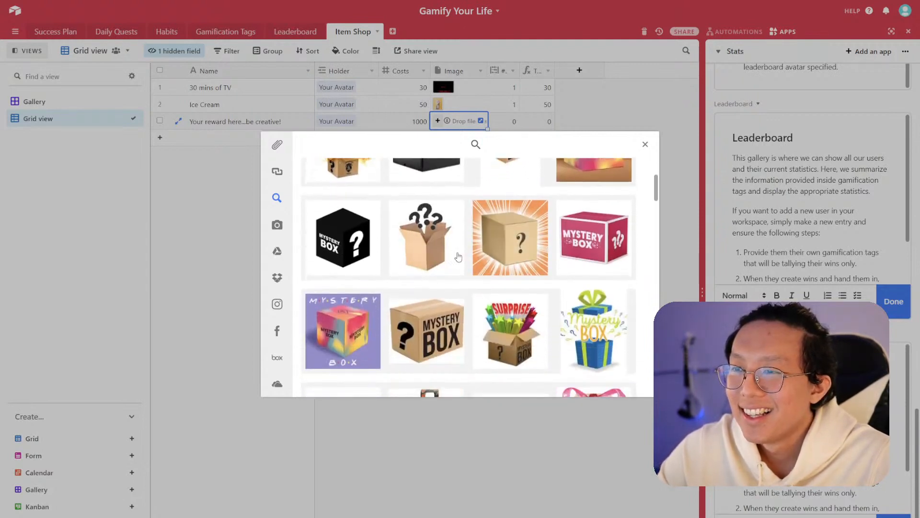
{"action": "scroll", "coordinate": [479, 259], "scroll_direction": "down", "scroll_amount": 1}
{"action": "scroll", "coordinate": [495, 243], "scroll_direction": "down", "scroll_amount": 1}
{"action": "scroll", "coordinate": [494, 244], "scroll_direction": "up", "scroll_amount": 2}
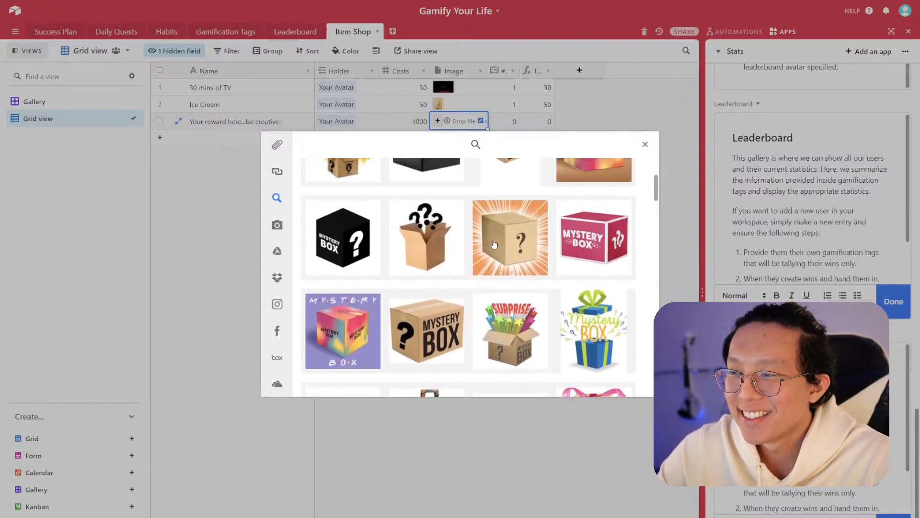
{"action": "left_click", "coordinate": [493, 245]}
{"action": "left_click", "coordinate": [610, 381]}
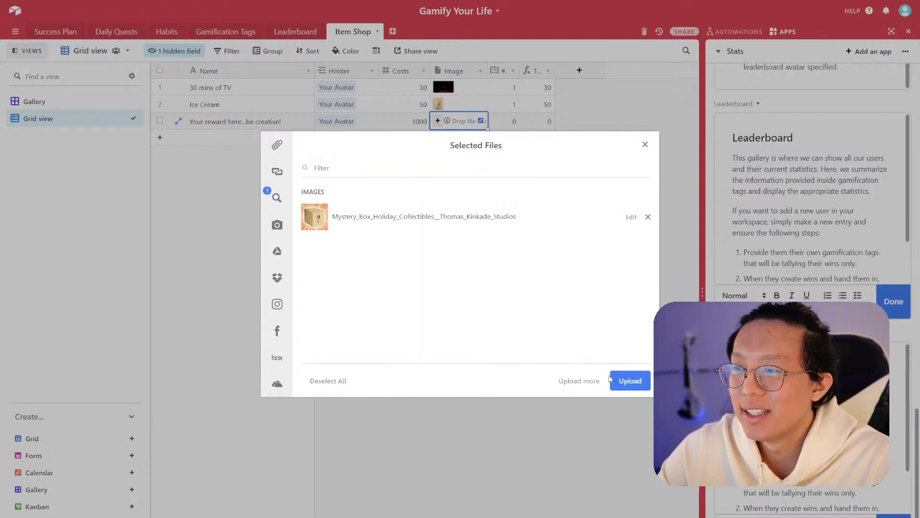
{"action": "left_click", "coordinate": [647, 389]}
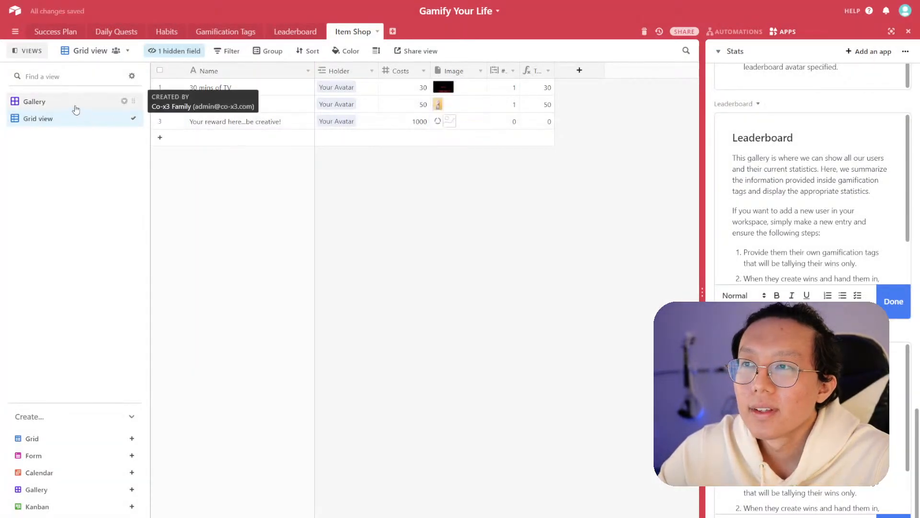
- In the Gallery view, open the 30 mins of TV record and rename the Costs field to Cost
{"action": "left_click", "coordinate": [75, 107]}
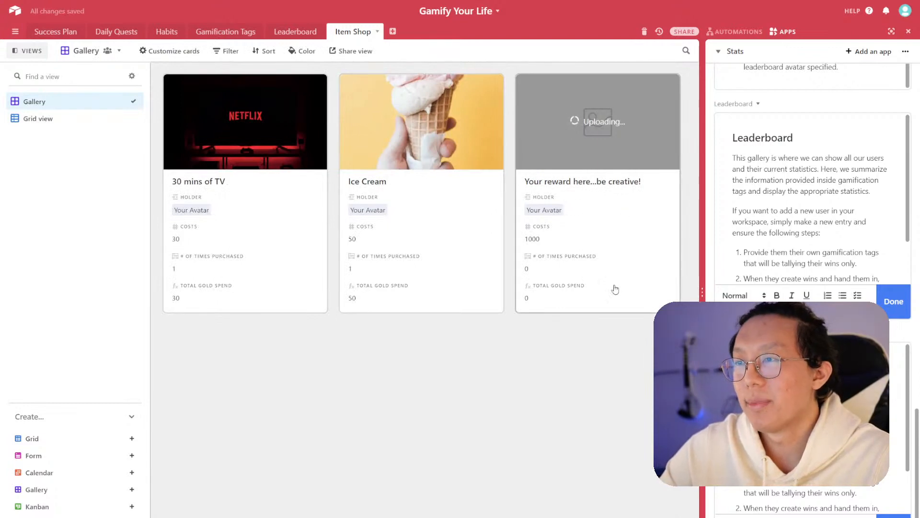
{"action": "left_click", "coordinate": [283, 219]}
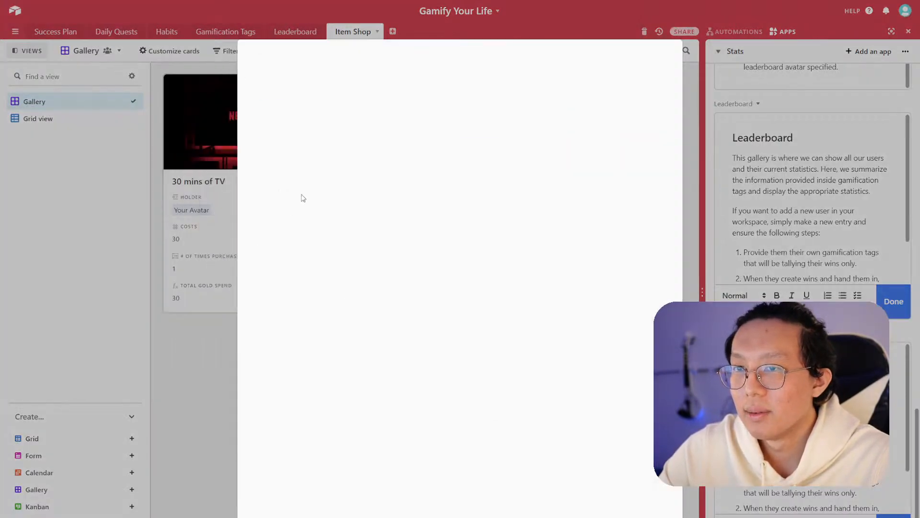
{"action": "left_click", "coordinate": [303, 263]}
{"action": "left_click", "coordinate": [292, 253]}
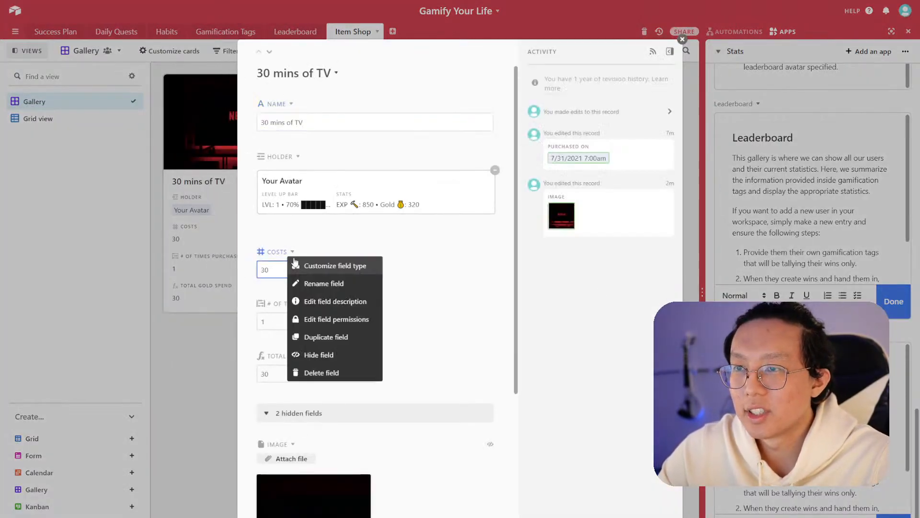
{"action": "left_click", "coordinate": [306, 284]}
{"action": "left_click", "coordinate": [412, 99]}
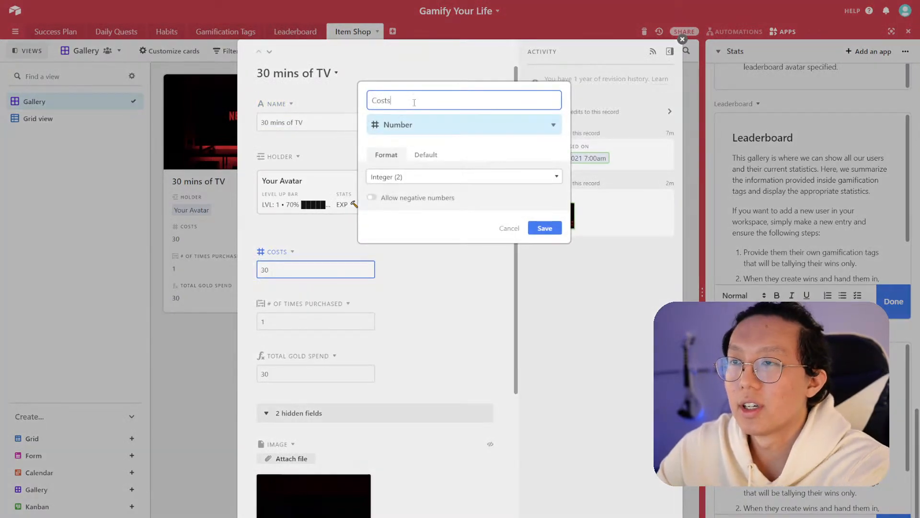
{"action": "key", "text": "BackSpace"}
{"action": "left_click", "coordinate": [546, 227]}
{"action": "left_click", "coordinate": [683, 39]}
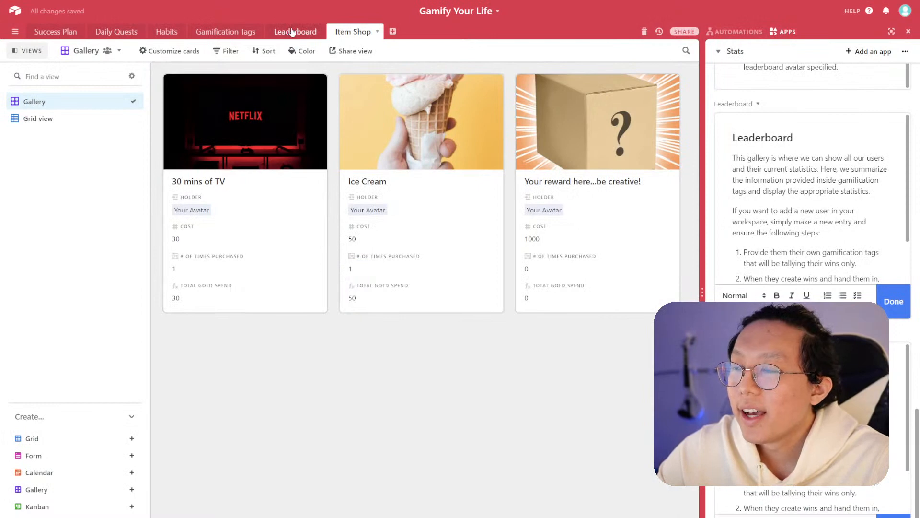
- In Grid view, hide the # of times purchased and Total Gold Spend fields
{"action": "scroll", "coordinate": [767, 261], "scroll_direction": "down", "scroll_amount": 3}
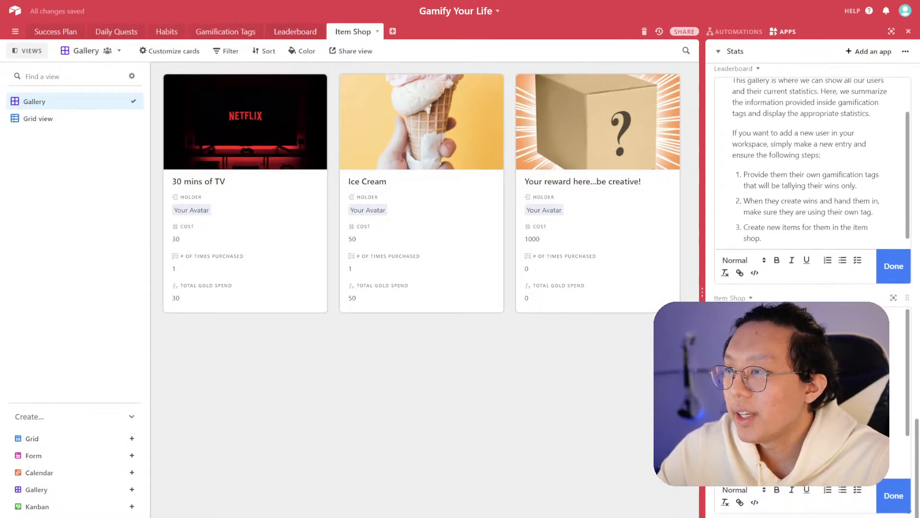
{"action": "left_click", "coordinate": [806, 393]}
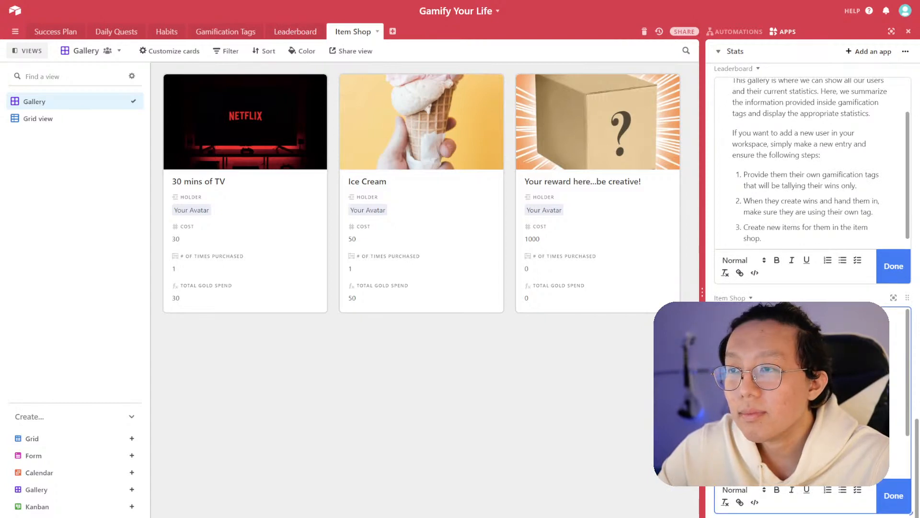
{"action": "left_click", "coordinate": [72, 119]}
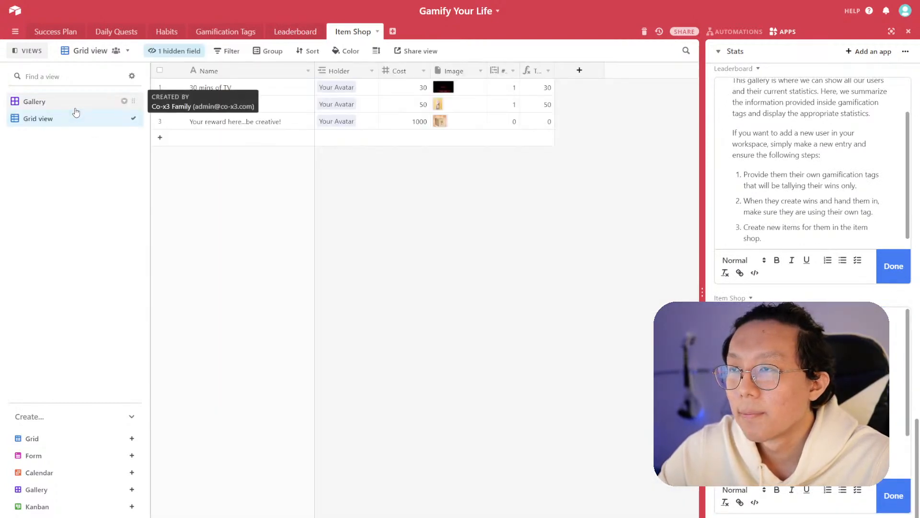
{"action": "left_click", "coordinate": [508, 84]}
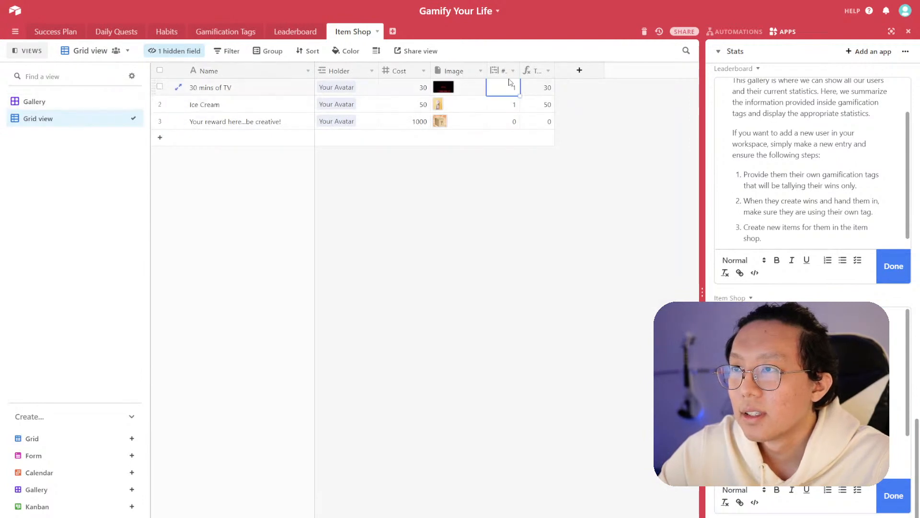
{"action": "left_click", "coordinate": [513, 72]}
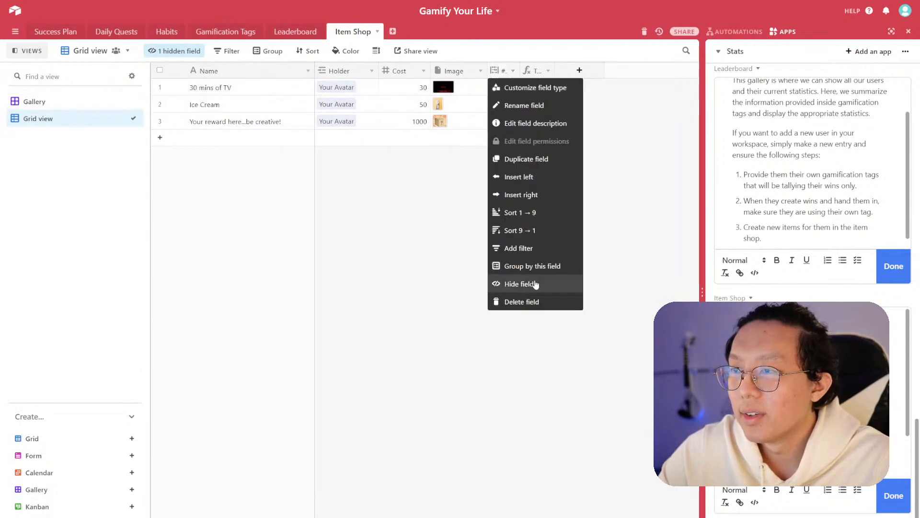
{"action": "left_click", "coordinate": [534, 283]}
{"action": "left_click", "coordinate": [520, 72]}
{"action": "left_click", "coordinate": [522, 284]}
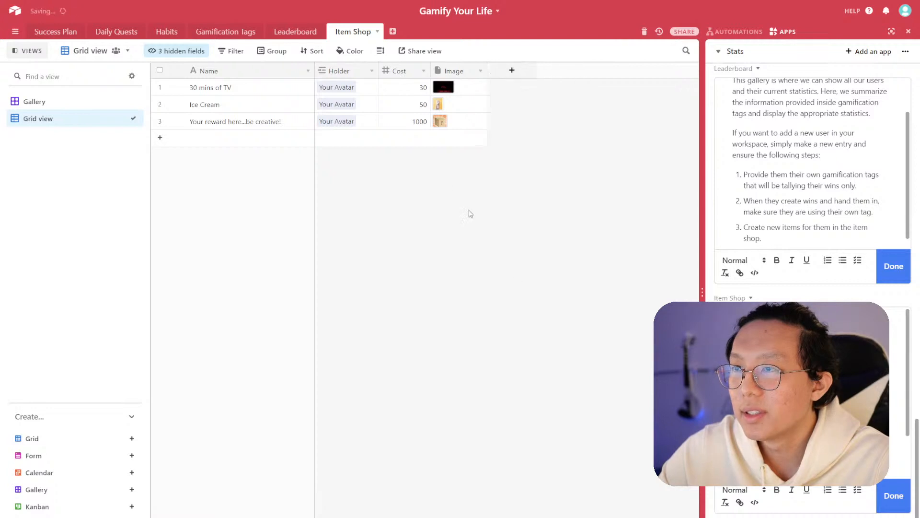
- Rename Grid view to Edit Your Items and move it above the Gallery view
{"action": "double_click", "coordinate": [53, 120]}
{"action": "type", "text": "Edit Your Items"}
{"action": "key", "text": "Return"}
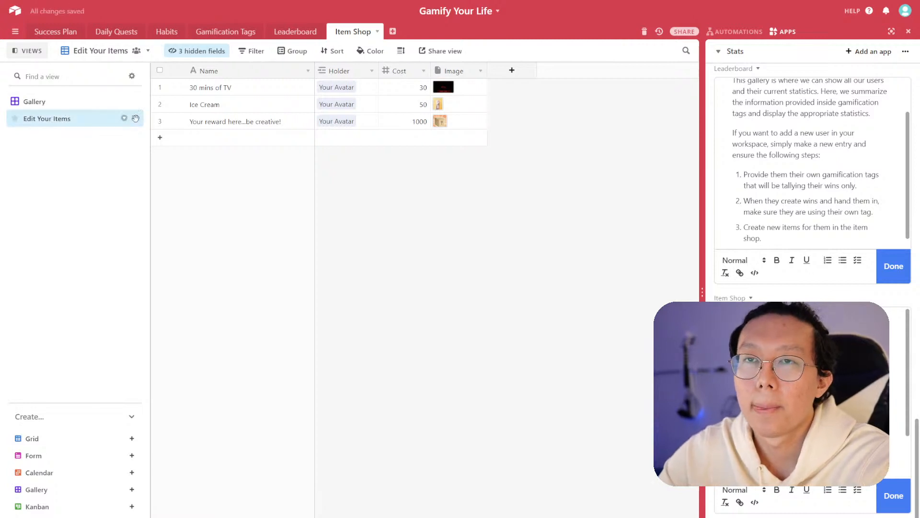
{"action": "left_click_drag", "start_coordinate": [131, 118], "coordinate": [127, 104]}
- Rename the Gallery view to View Your Item Shop, then return to Edit Your Items
{"action": "left_click", "coordinate": [68, 122]}
{"action": "double_click", "coordinate": [68, 122]}
{"action": "type", "text": "View Your Item Shop"}
{"action": "key", "text": "Return"}
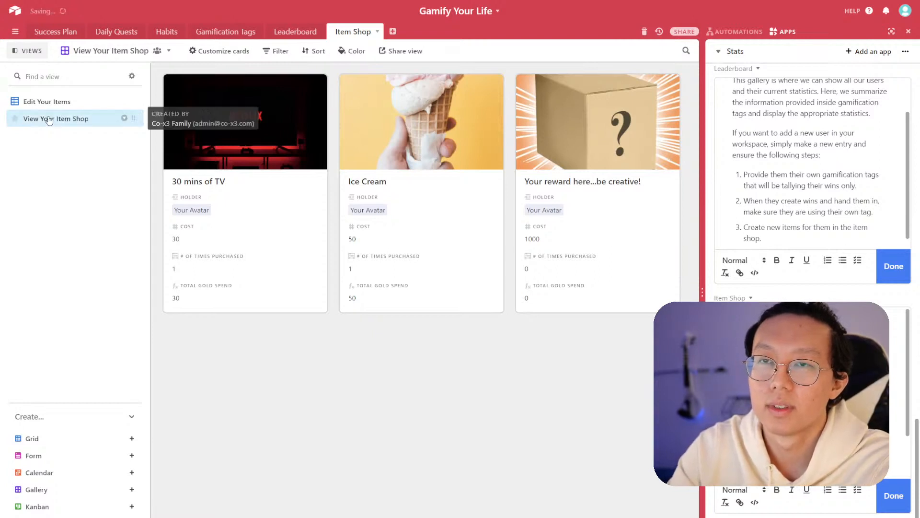
{"action": "left_click", "coordinate": [76, 101]}
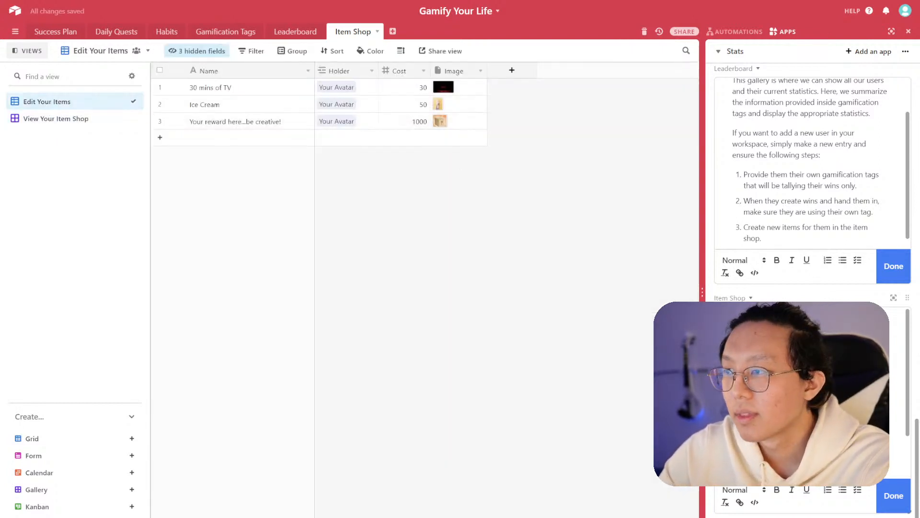
- Finish editing the Item Shop and Leaderboard description blocks in the dashboard
{"action": "scroll", "coordinate": [810, 394], "scroll_direction": "down", "scroll_amount": 3}
{"action": "scroll", "coordinate": [810, 393], "scroll_direction": "up", "scroll_amount": 3}
{"action": "key", "text": "BackSpace"}
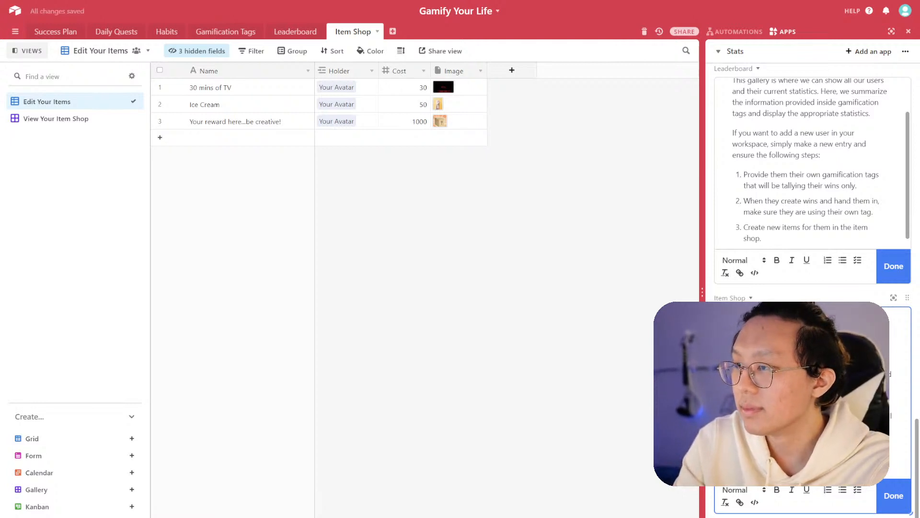
{"action": "left_click", "coordinate": [887, 496]}
{"action": "left_click", "coordinate": [888, 265]}
- Examine the record list app's settings for its source table and view, including the expanded layout
{"action": "scroll", "coordinate": [873, 226], "scroll_direction": "up", "scroll_amount": 2}
{"action": "scroll", "coordinate": [866, 200], "scroll_direction": "up", "scroll_amount": 15}
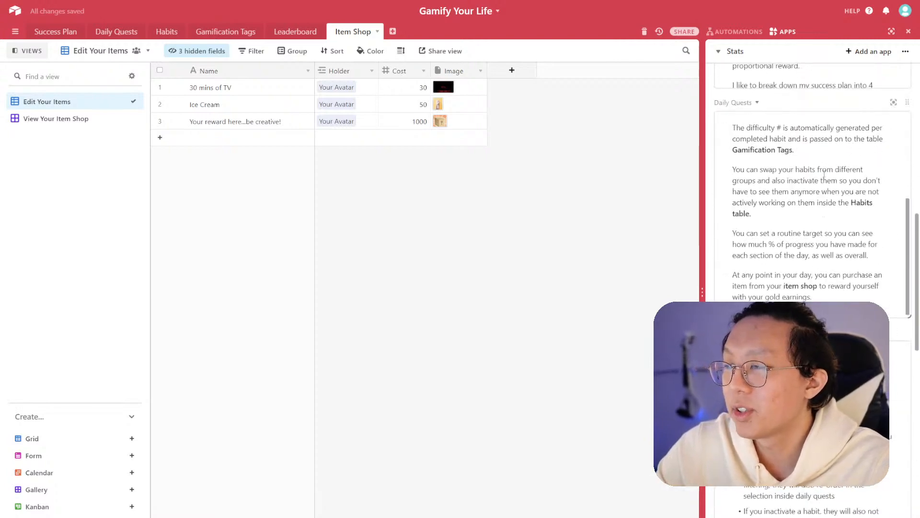
{"action": "scroll", "coordinate": [835, 160], "scroll_direction": "up", "scroll_amount": 5}
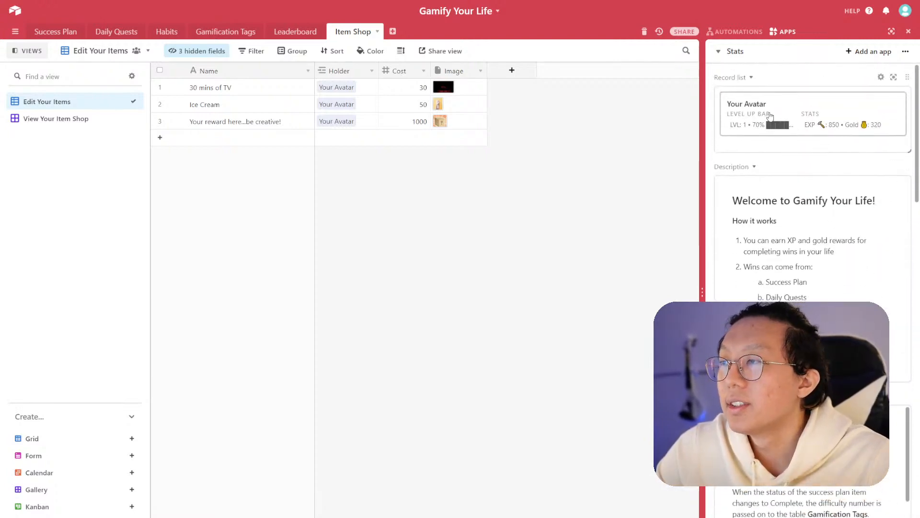
{"action": "left_click", "coordinate": [881, 77]}
{"action": "scroll", "coordinate": [794, 121], "scroll_direction": "down", "scroll_amount": 1}
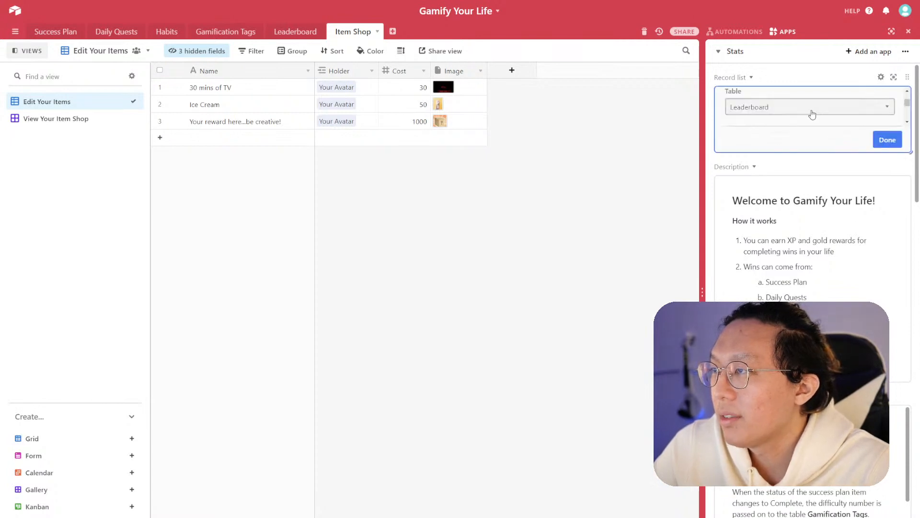
{"action": "left_click", "coordinate": [881, 77]}
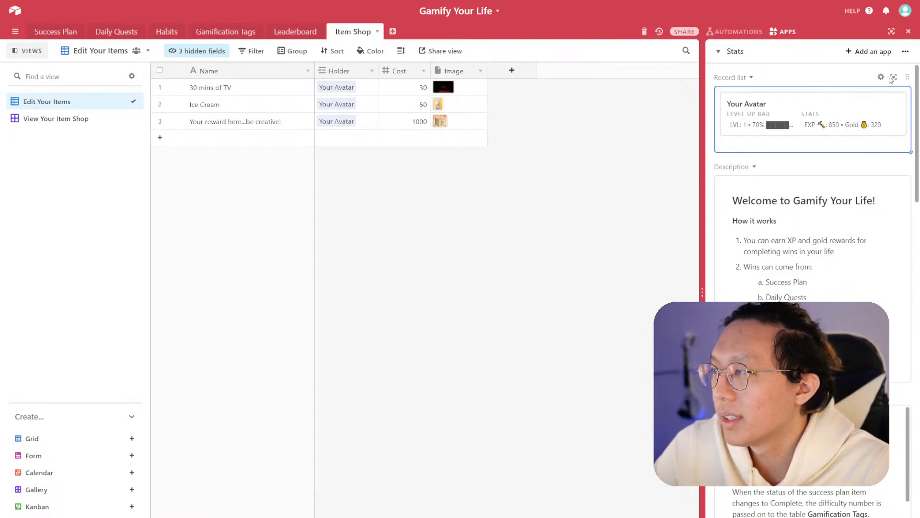
{"action": "left_click", "coordinate": [894, 78]}
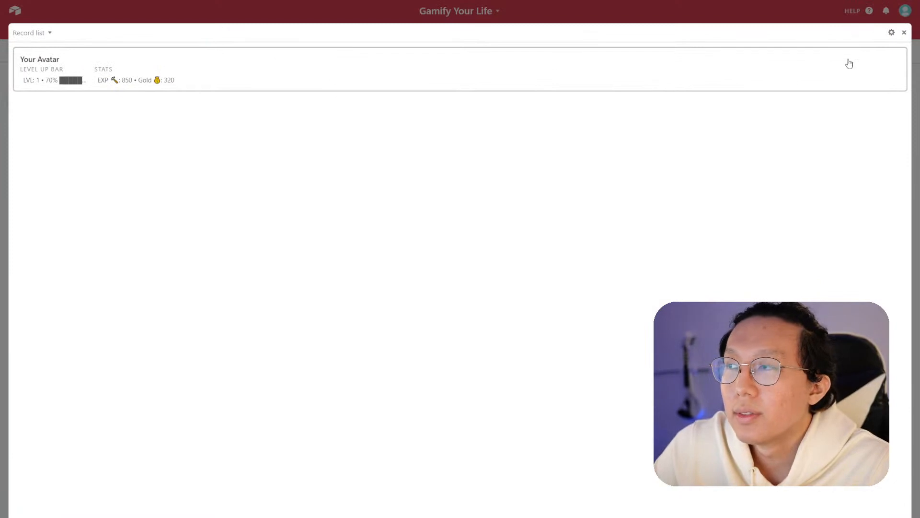
{"action": "left_click", "coordinate": [892, 33]}
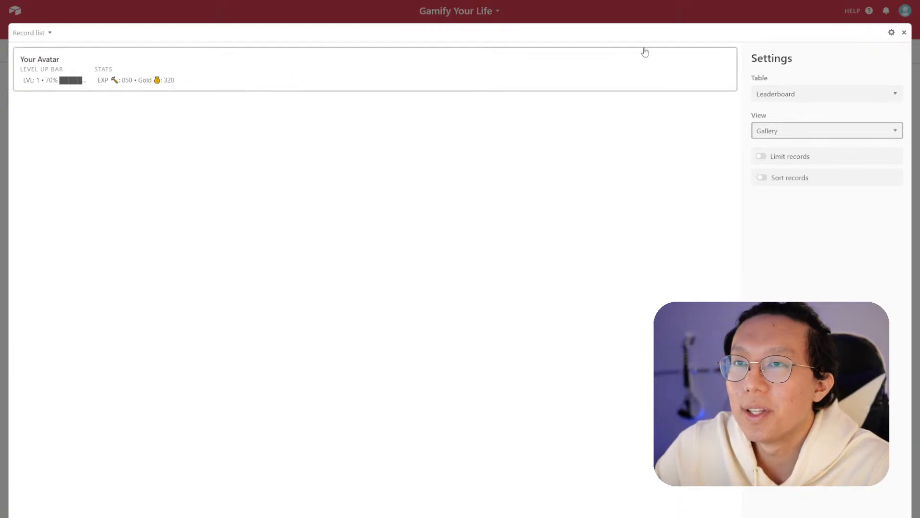
{"action": "left_click", "coordinate": [905, 32]}
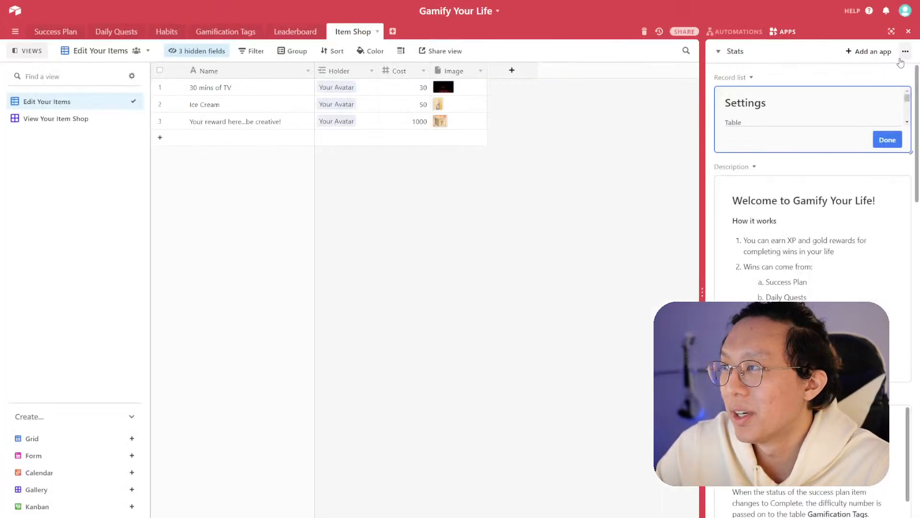
{"action": "left_click", "coordinate": [887, 140]}
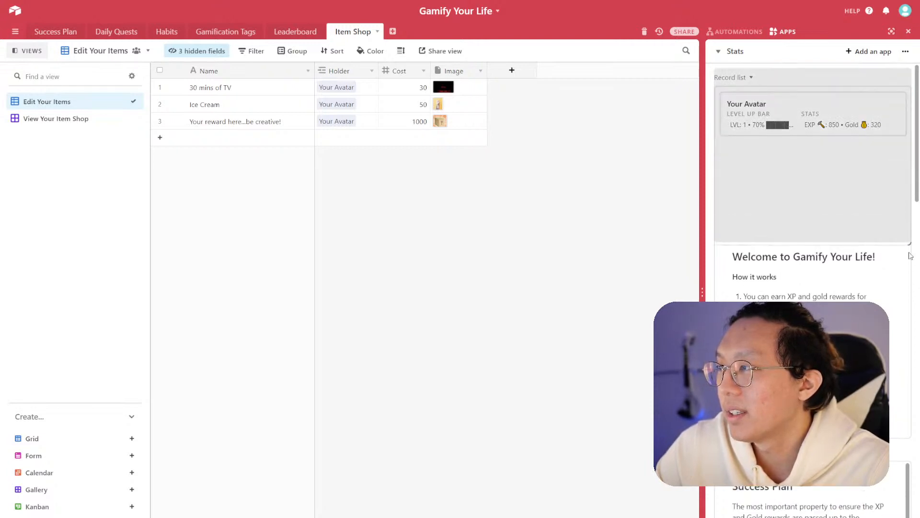
{"action": "left_click", "coordinate": [880, 78]}
{"action": "scroll", "coordinate": [863, 173], "scroll_direction": "down", "scroll_amount": 3}
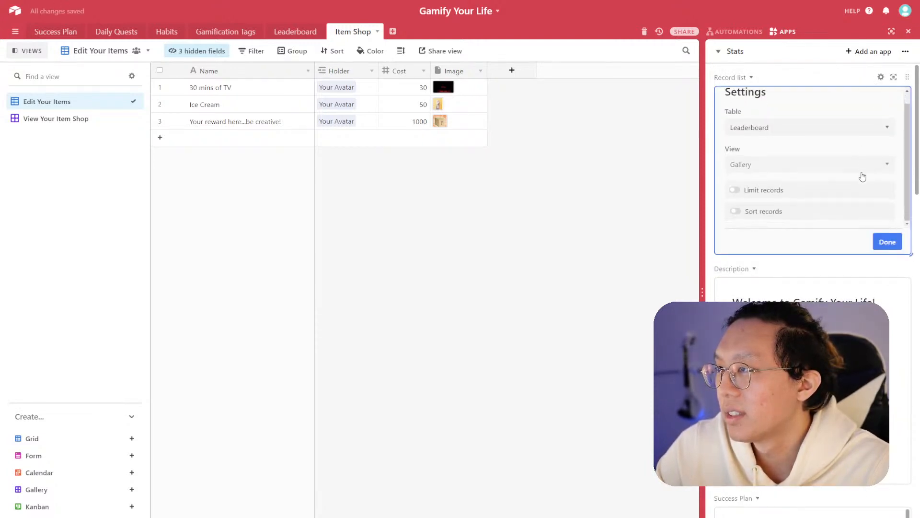
{"action": "left_click", "coordinate": [887, 158]}
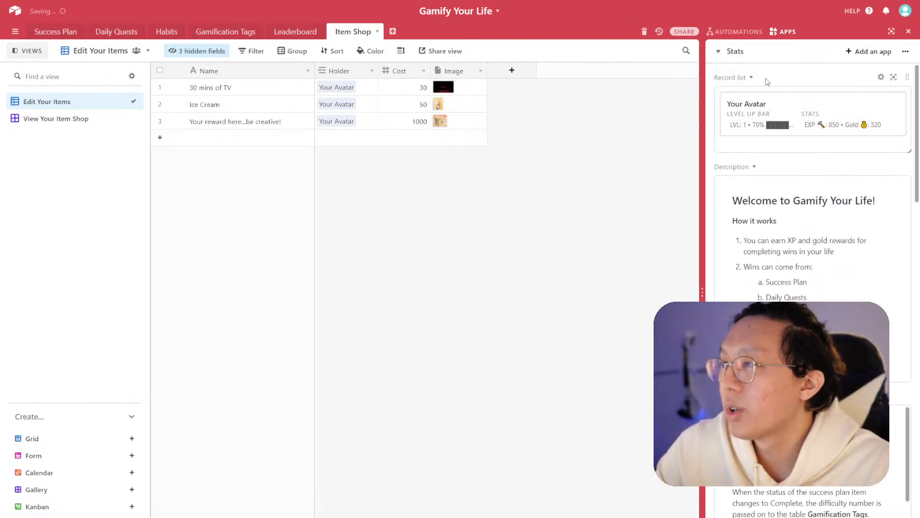
- Rename the record list app to Leaderboard
{"action": "left_click", "coordinate": [750, 78]}
{"action": "left_click", "coordinate": [753, 97]}
{"action": "type", "text": "Leaderboard"}
{"action": "key", "text": "Return"}
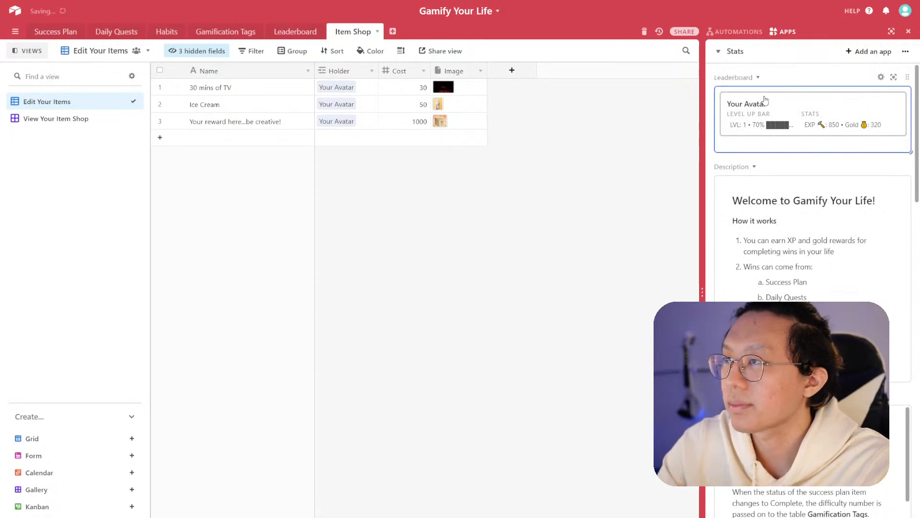
- Rename the top description app on the dashboard to Welcome!
{"action": "left_click", "coordinate": [755, 167]}
{"action": "left_click", "coordinate": [754, 184]}
{"action": "type", "text": "W"}
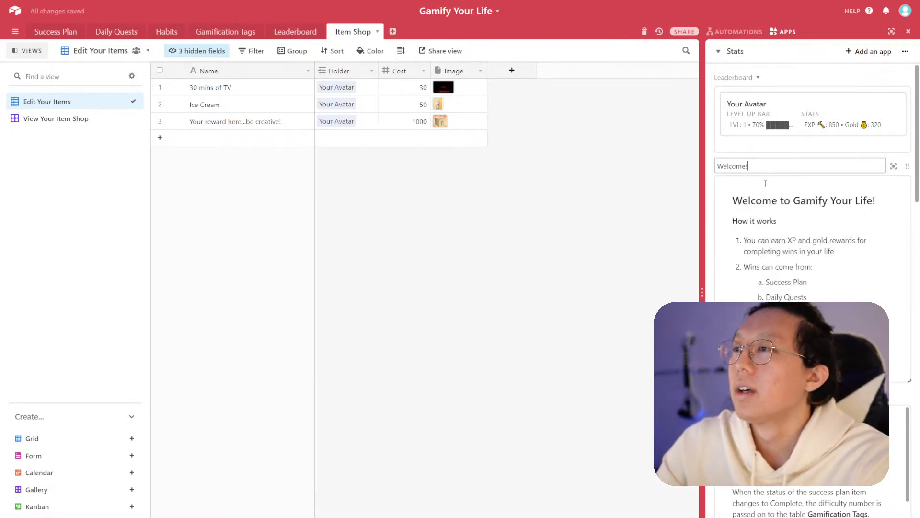
{"action": "type", "text": "elcome!"}
{"action": "key", "text": "Return"}
- Add an Embed app to the Stats dashboard that loads the website makework.fun/
{"action": "scroll", "coordinate": [802, 173], "scroll_direction": "down", "scroll_amount": 15}
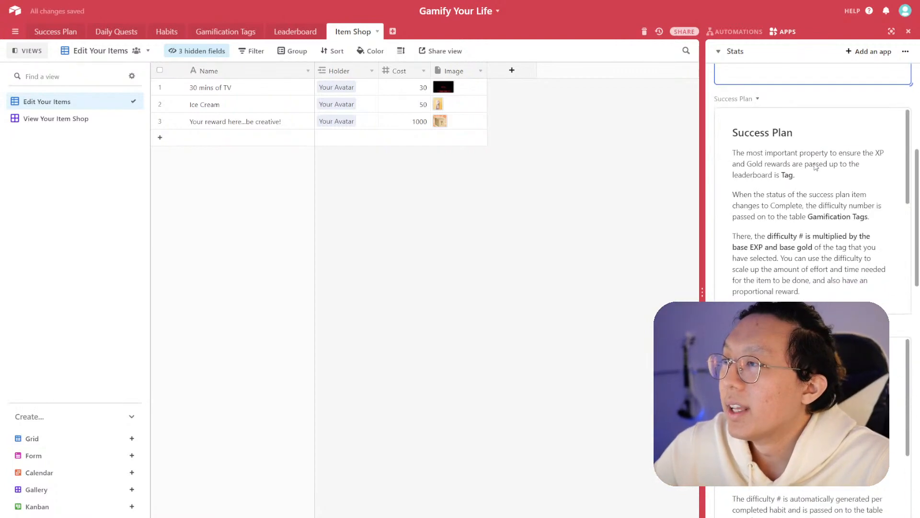
{"action": "left_click", "coordinate": [893, 300]}
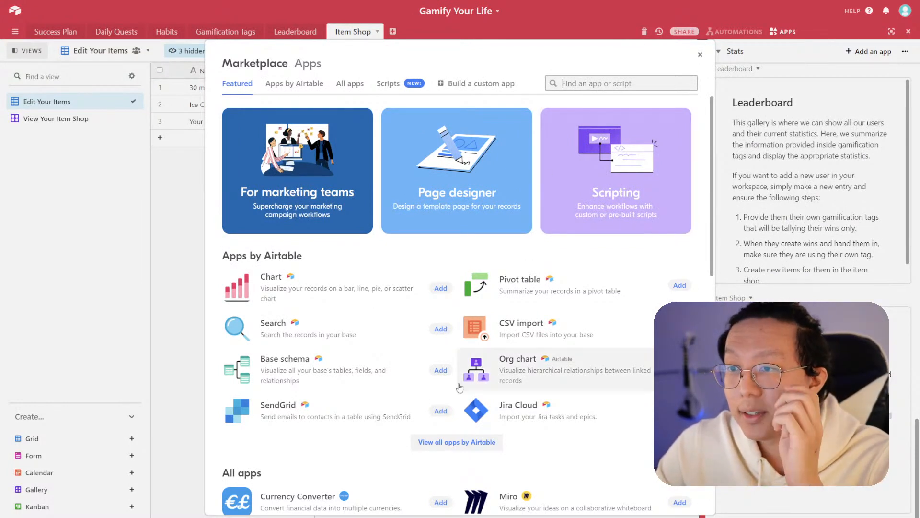
{"action": "left_click", "coordinate": [468, 442]}
{"action": "scroll", "coordinate": [546, 421], "scroll_direction": "down", "scroll_amount": 10}
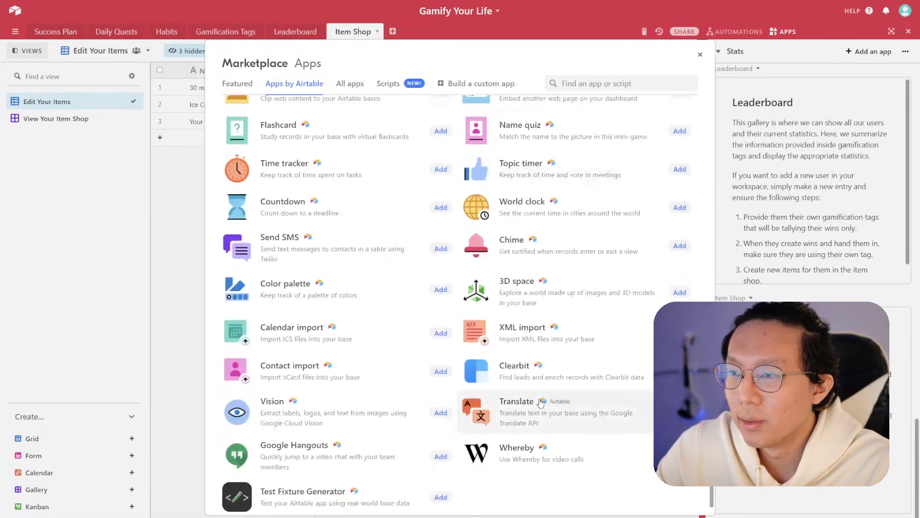
{"action": "scroll", "coordinate": [418, 424], "scroll_direction": "up", "scroll_amount": 5}
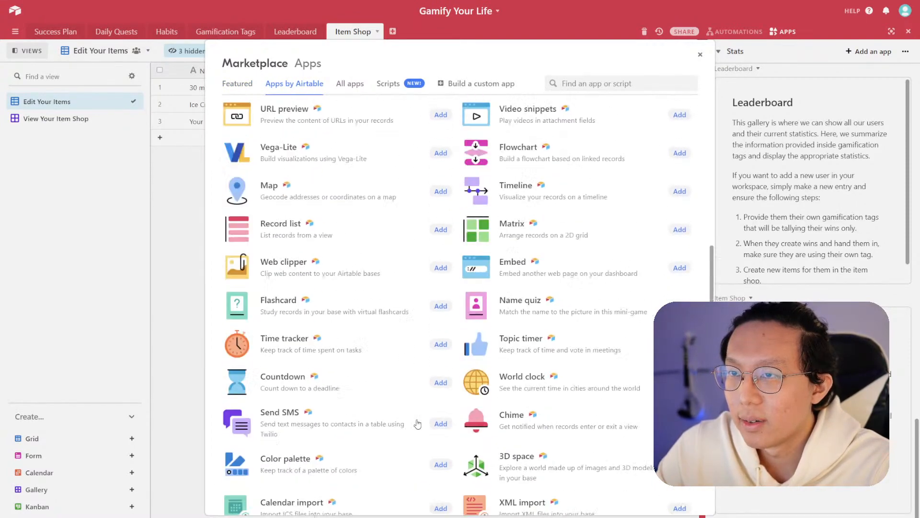
{"action": "scroll", "coordinate": [417, 425], "scroll_direction": "up", "scroll_amount": 3}
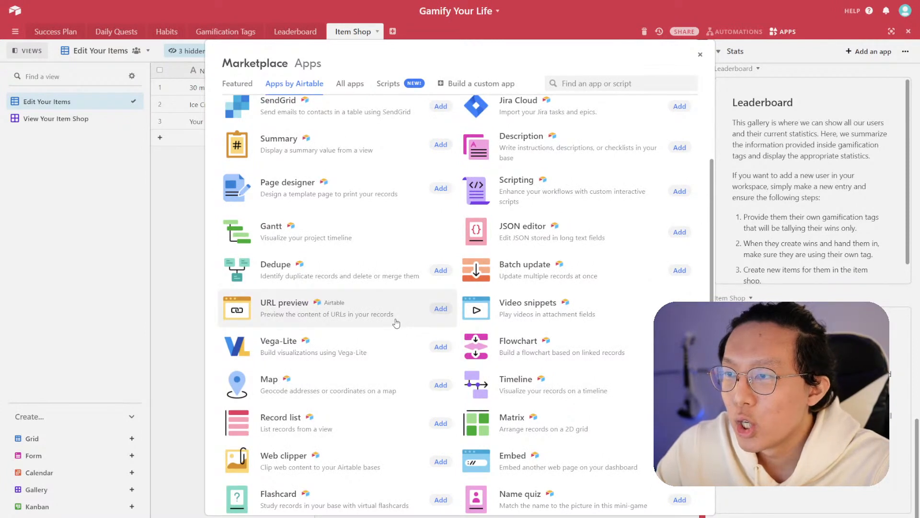
{"action": "scroll", "coordinate": [396, 323], "scroll_direction": "up", "scroll_amount": 3}
{"action": "scroll", "coordinate": [396, 321], "scroll_direction": "down", "scroll_amount": 3}
{"action": "scroll", "coordinate": [396, 321], "scroll_direction": "down", "scroll_amount": 2}
{"action": "left_click", "coordinate": [680, 390]}
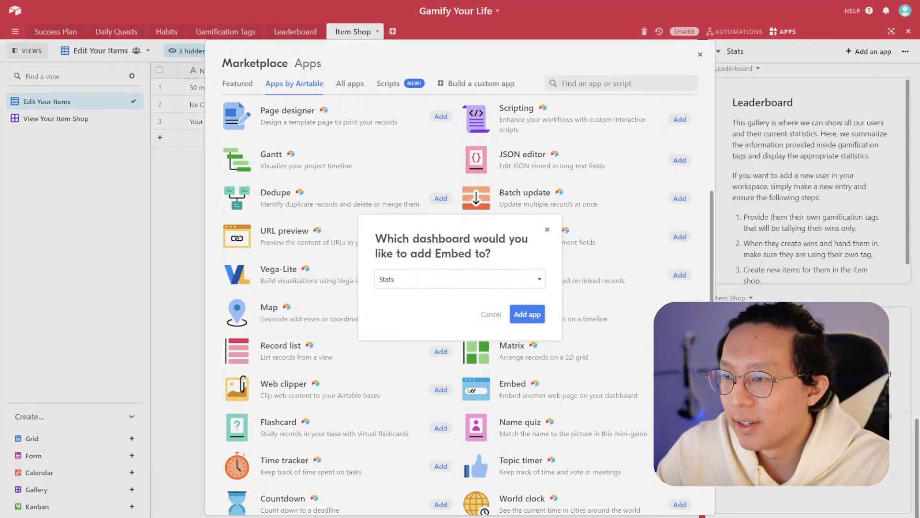
{"action": "left_click", "coordinate": [531, 315]}
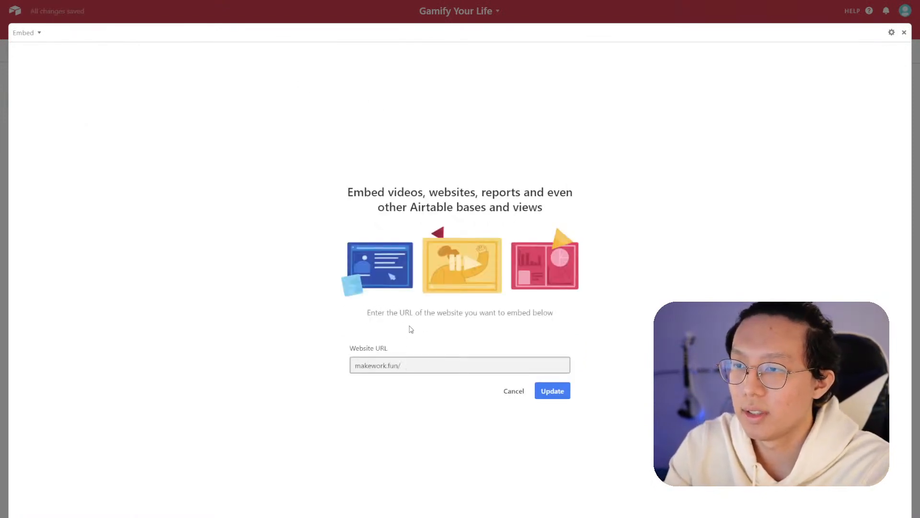
{"action": "left_click", "coordinate": [564, 390]}
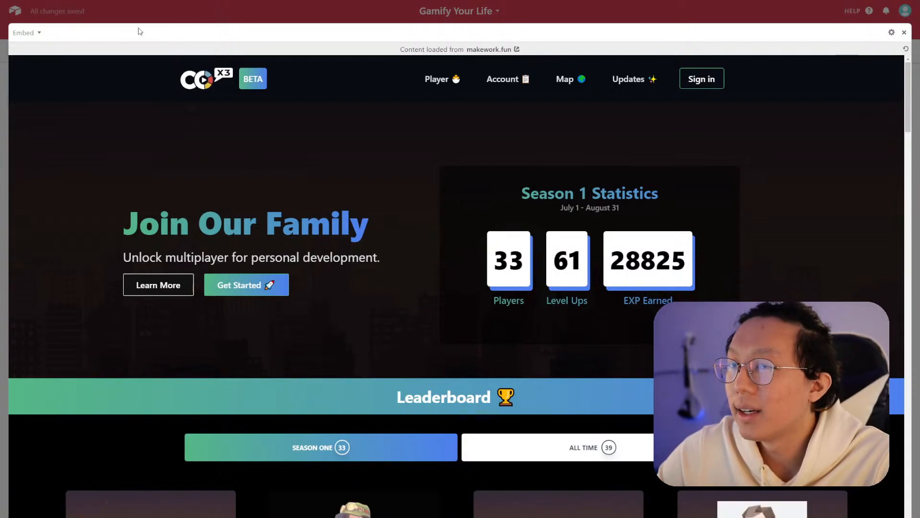
- Rename the Embed app to Co-x3 Family Connection and close its expanded view
{"action": "left_click", "coordinate": [39, 33]}
{"action": "left_click", "coordinate": [46, 51]}
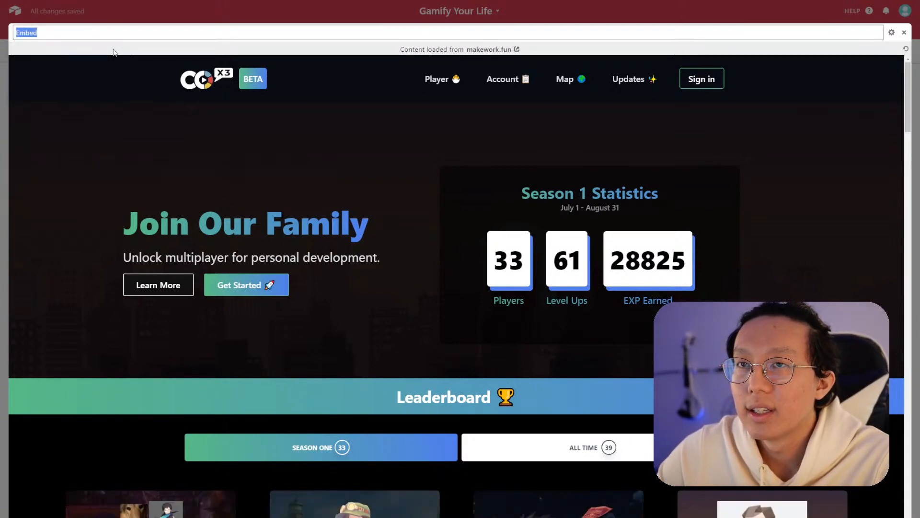
{"action": "type", "text": "Co-x3 Family"}
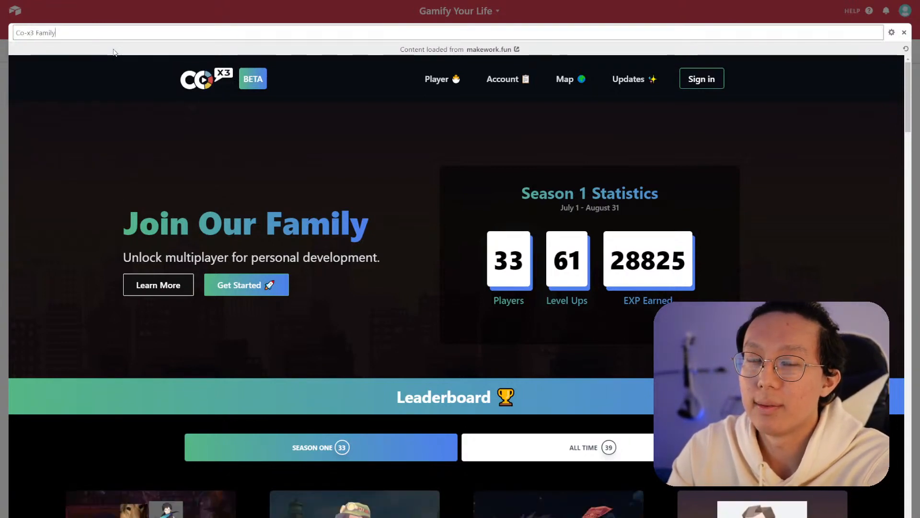
{"action": "type", "text": " Connection"}
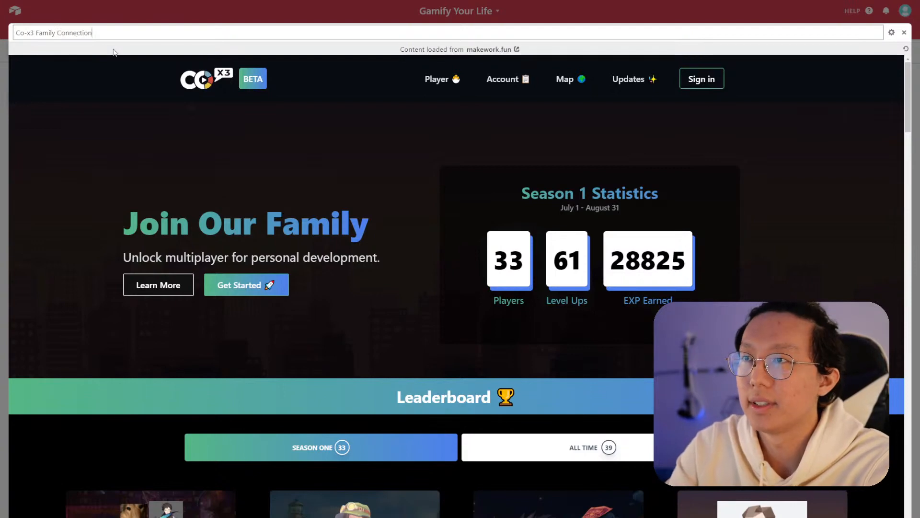
{"action": "key", "text": "Return"}
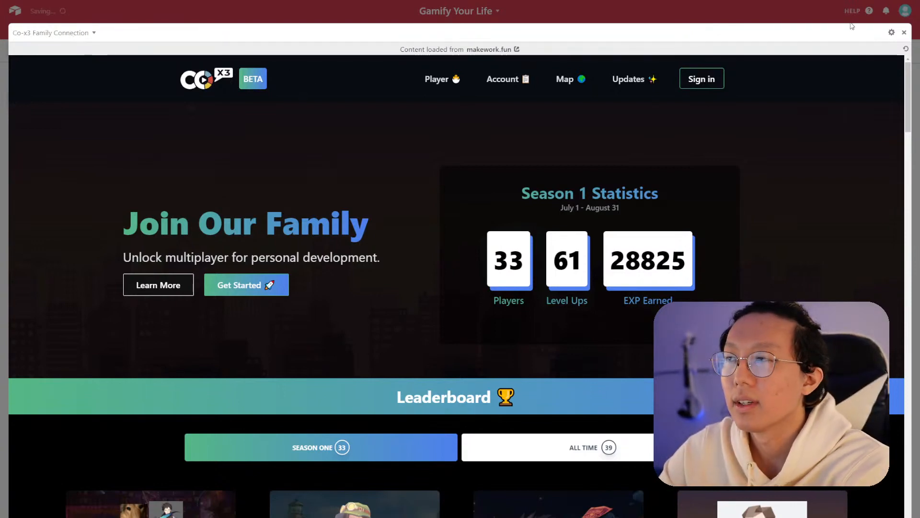
{"action": "left_click", "coordinate": [905, 34]}
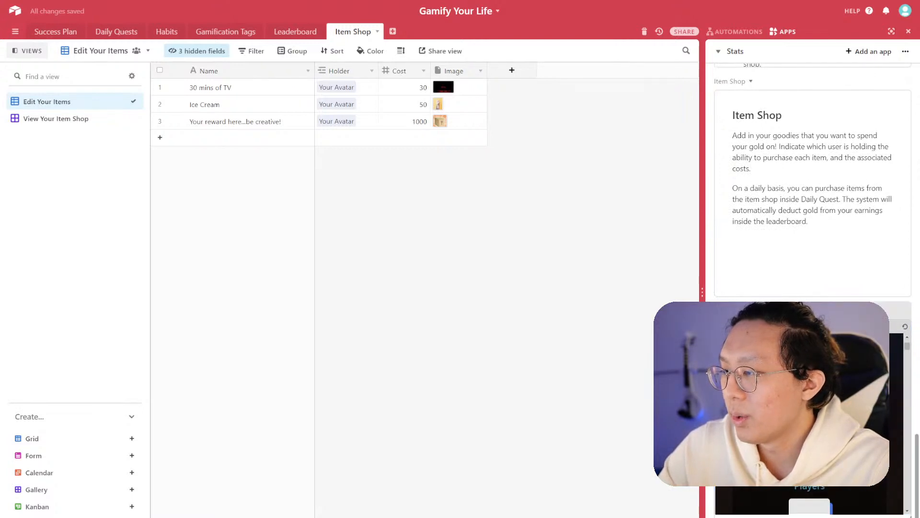
- Sign in to the embedded site by entering the account e-mail address
{"action": "scroll", "coordinate": [908, 462], "scroll_direction": "down", "scroll_amount": 5}
{"action": "scroll", "coordinate": [908, 462], "scroll_direction": "up", "scroll_amount": 8}
{"action": "scroll", "coordinate": [909, 462], "scroll_direction": "down", "scroll_amount": 4}
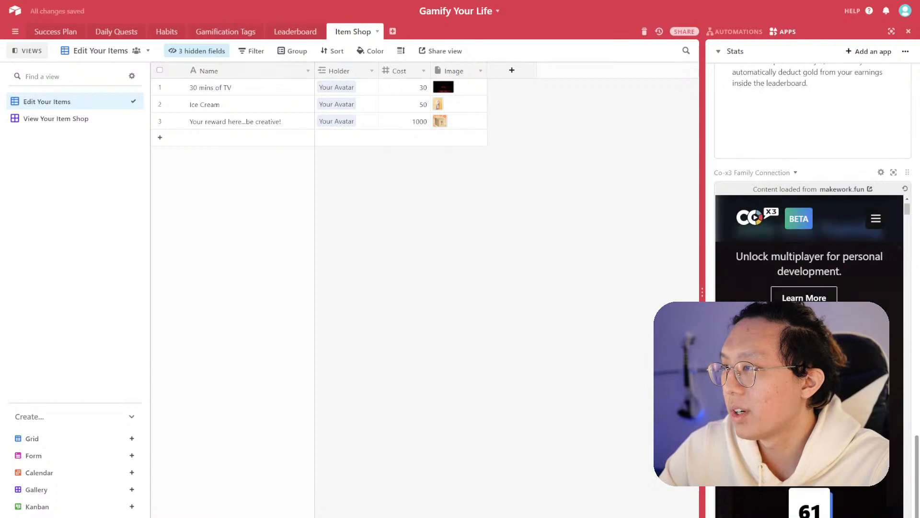
{"action": "scroll", "coordinate": [909, 462], "scroll_direction": "up", "scroll_amount": 3}
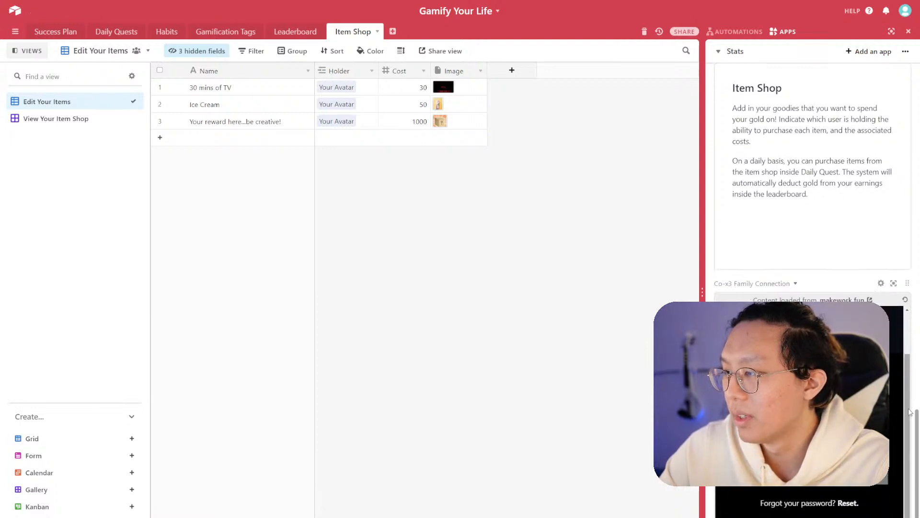
{"action": "scroll", "coordinate": [908, 400], "scroll_direction": "down", "scroll_amount": 3}
{"action": "left_click", "coordinate": [824, 299]}
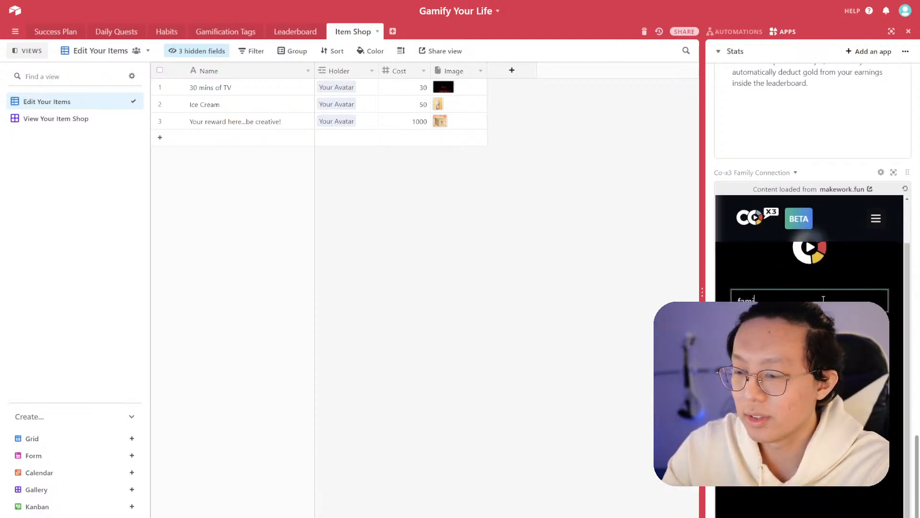
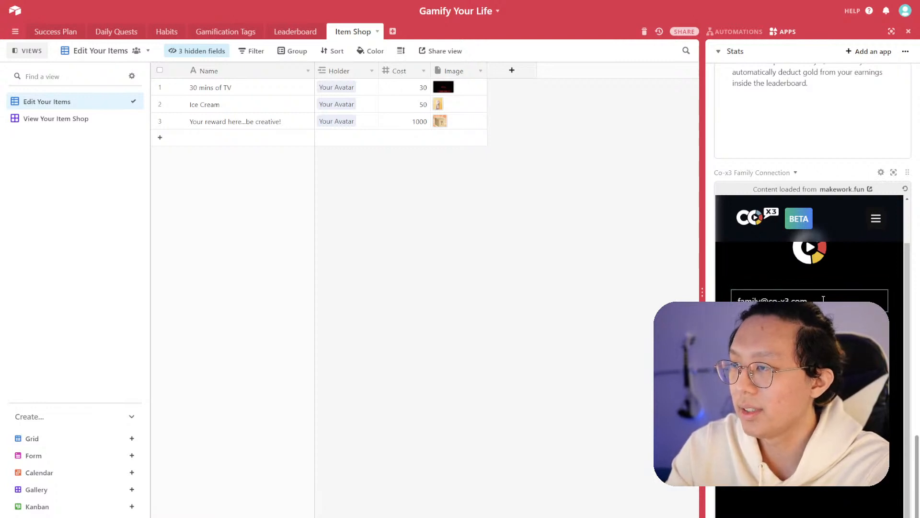
{"action": "key", "text": "Return"}
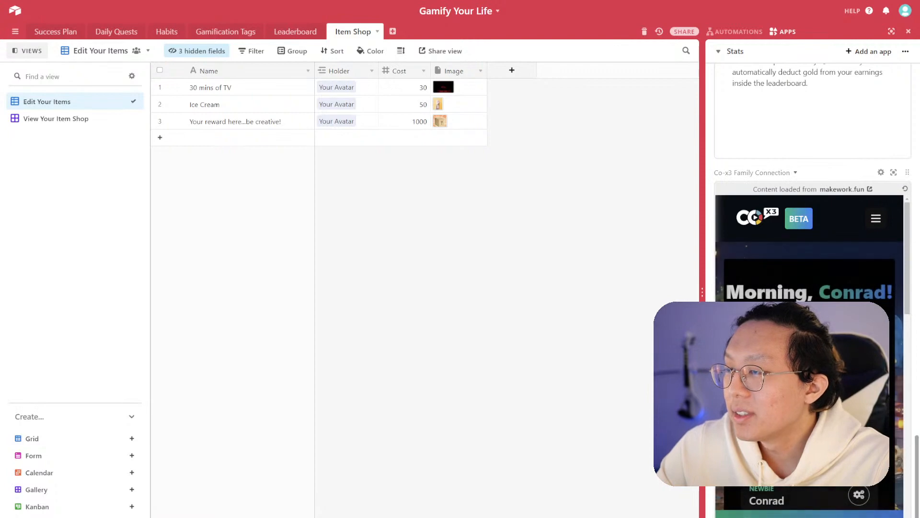
- Scroll through the embedded site's player page inside the dashboard
{"action": "scroll", "coordinate": [810, 352], "scroll_direction": "down", "scroll_amount": 5}
{"action": "scroll", "coordinate": [809, 352], "scroll_direction": "up", "scroll_amount": 4}
{"action": "scroll", "coordinate": [809, 353], "scroll_direction": "up", "scroll_amount": 2}
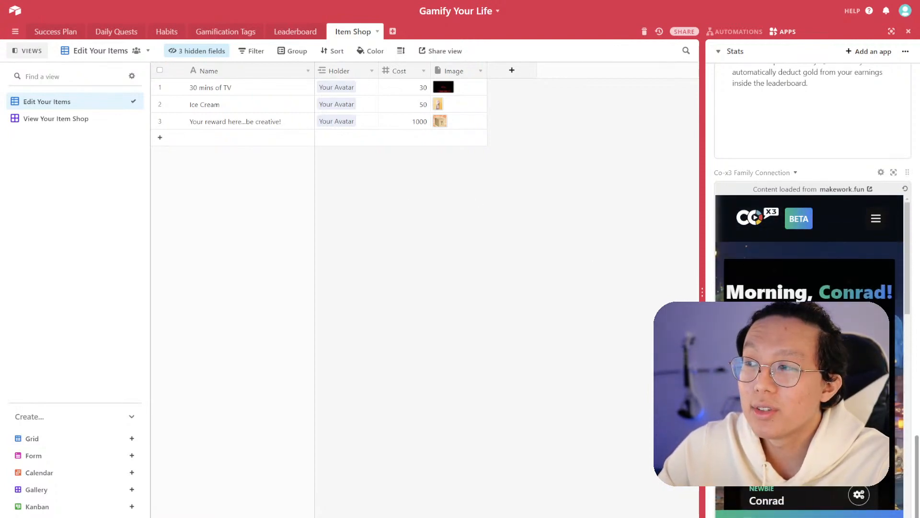
{"action": "scroll", "coordinate": [809, 353], "scroll_direction": "down", "scroll_amount": 8}
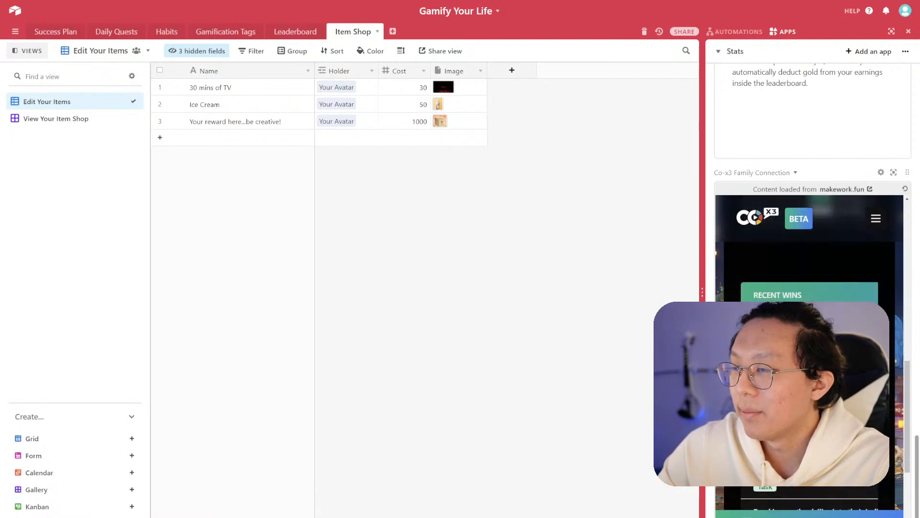
{"action": "scroll", "coordinate": [809, 352], "scroll_direction": "down", "scroll_amount": 5}
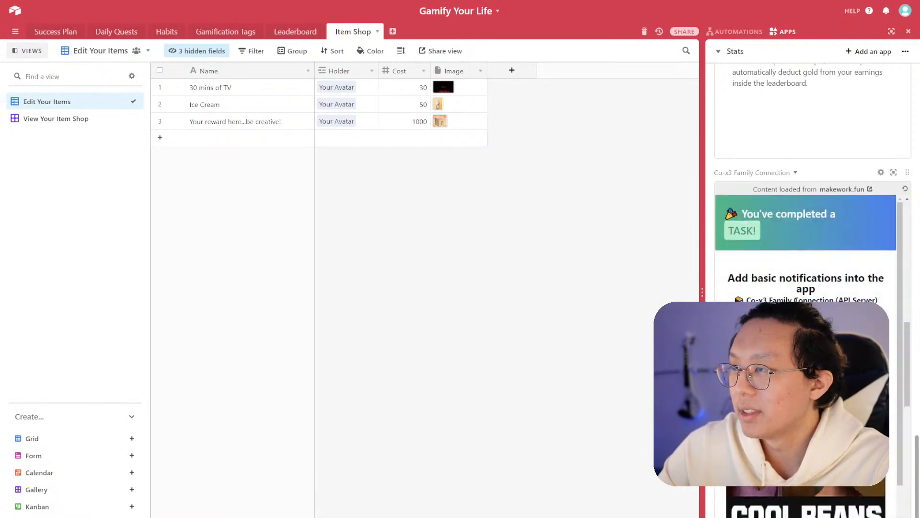
{"action": "scroll", "coordinate": [806, 264], "scroll_direction": "down", "scroll_amount": 2}
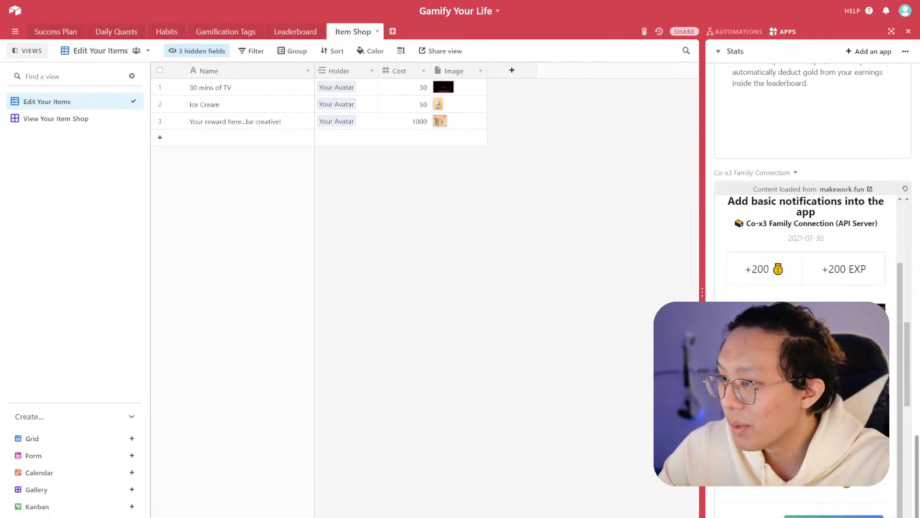
- Widen the dashboard panel so the embedded site fits better
{"action": "left_click_drag", "start_coordinate": [702, 397], "coordinate": [632, 396]}
{"action": "scroll", "coordinate": [767, 365], "scroll_direction": "up", "scroll_amount": 1}
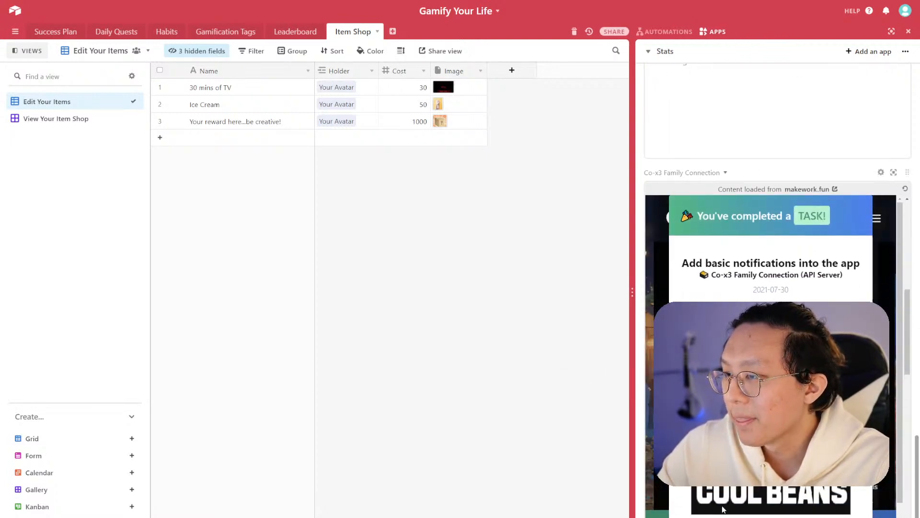
{"action": "scroll", "coordinate": [723, 512], "scroll_direction": "down", "scroll_amount": 1}
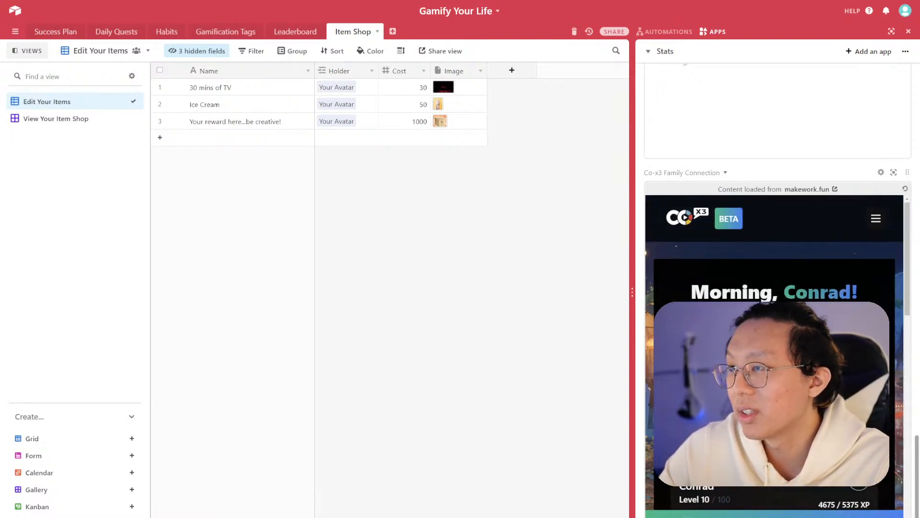
{"action": "scroll", "coordinate": [777, 278], "scroll_direction": "down", "scroll_amount": 15}
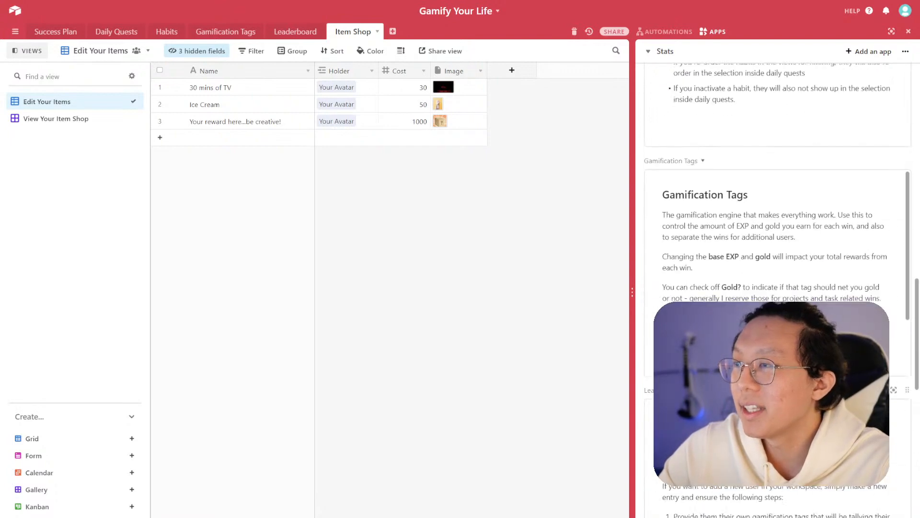
{"action": "scroll", "coordinate": [897, 391], "scroll_direction": "up", "scroll_amount": 10}
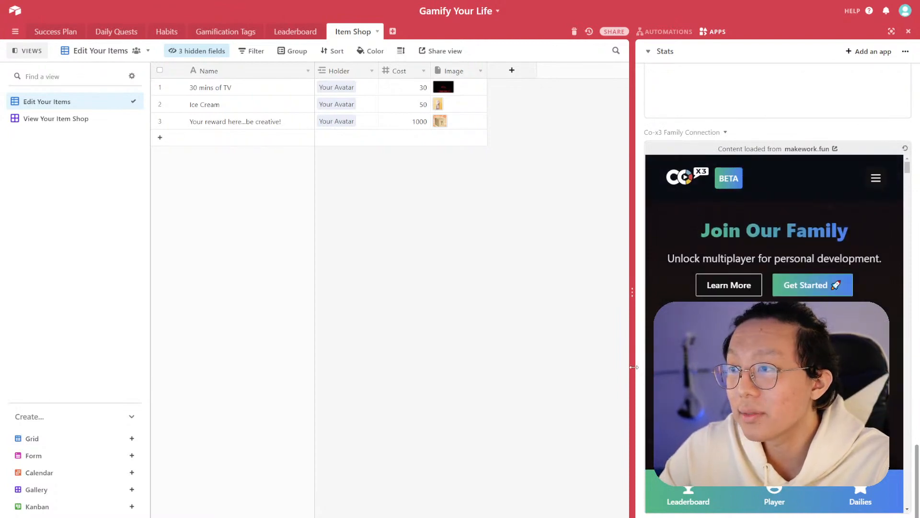
{"action": "mouse_move", "coordinate": [633, 367]}
{"action": "left_mouse_down"}
{"action": "mouse_move", "coordinate": [606, 366]}
{"action": "mouse_move", "coordinate": [619, 367]}
{"action": "left_mouse_up"}
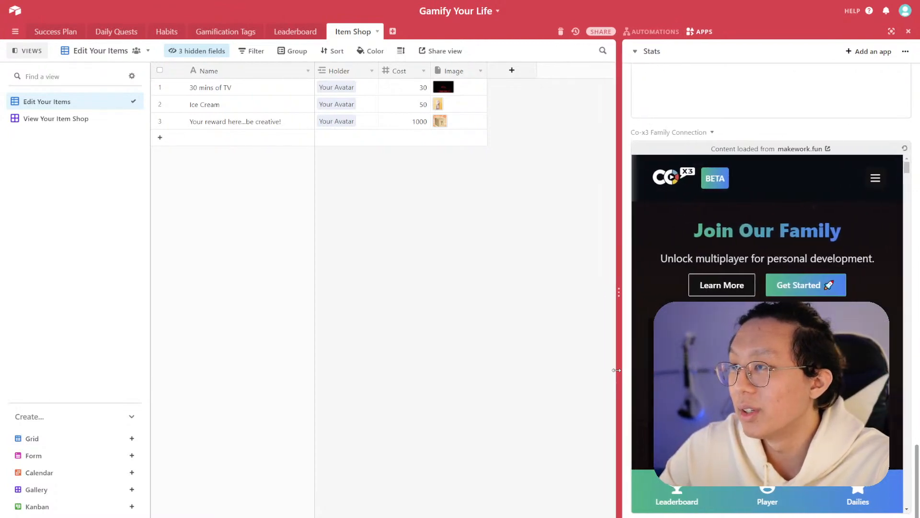
{"action": "scroll", "coordinate": [848, 296], "scroll_direction": "up", "scroll_amount": 10}
{"action": "scroll", "coordinate": [901, 358], "scroll_direction": "down", "scroll_amount": 10}
{"action": "scroll", "coordinate": [902, 358], "scroll_direction": "up", "scroll_amount": 4}
{"action": "left_click_drag", "start_coordinate": [909, 288], "coordinate": [907, 212]}
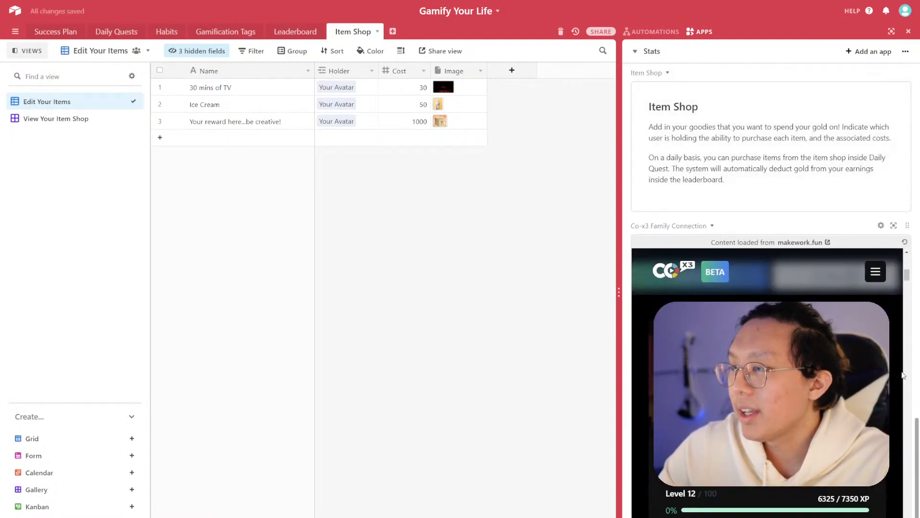
{"action": "scroll", "coordinate": [901, 383], "scroll_direction": "up", "scroll_amount": 15}
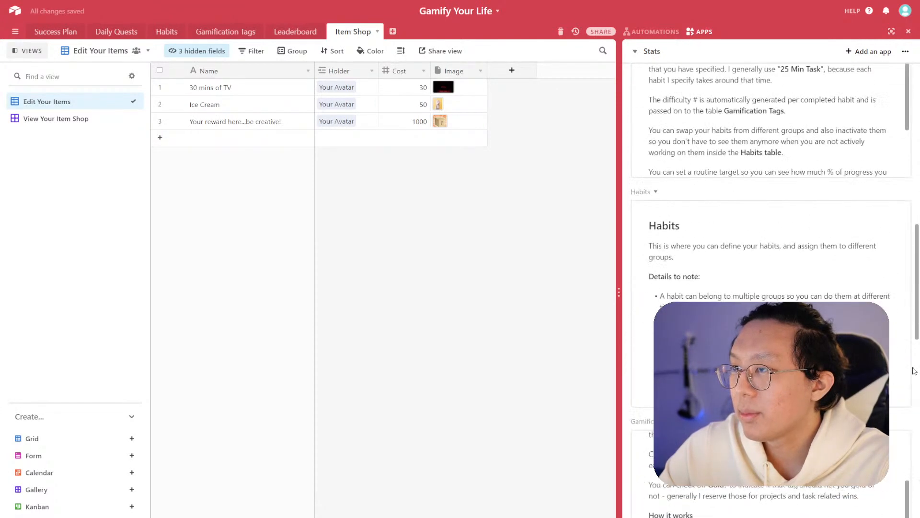
{"action": "scroll", "coordinate": [914, 370], "scroll_direction": "up", "scroll_amount": 4}
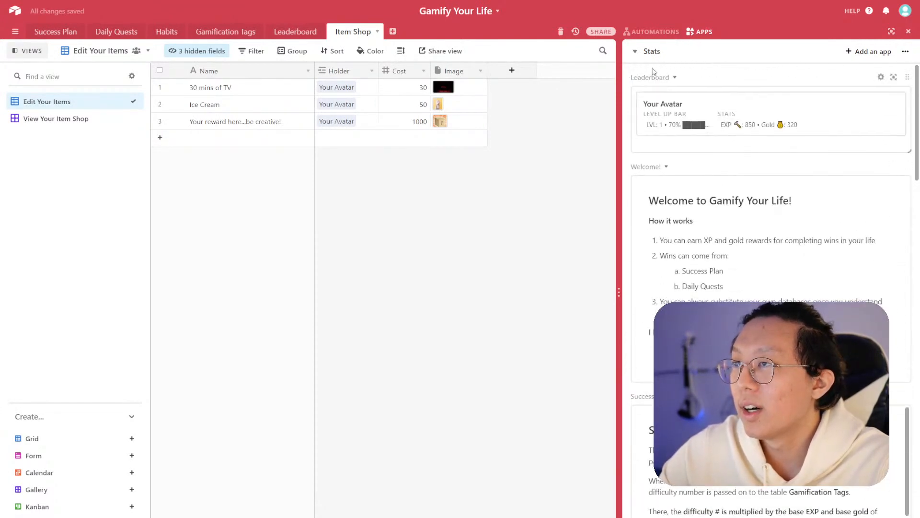
{"action": "left_click", "coordinate": [643, 57]}
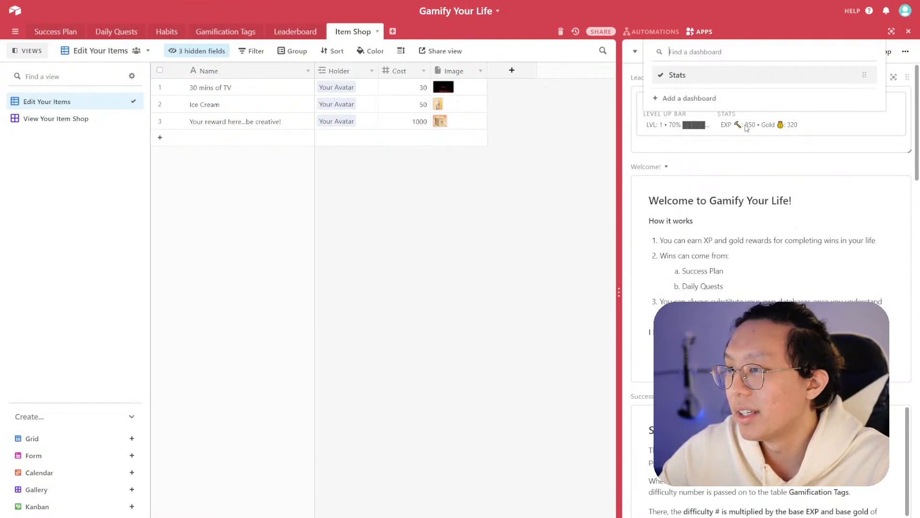
{"action": "left_click", "coordinate": [633, 78]}
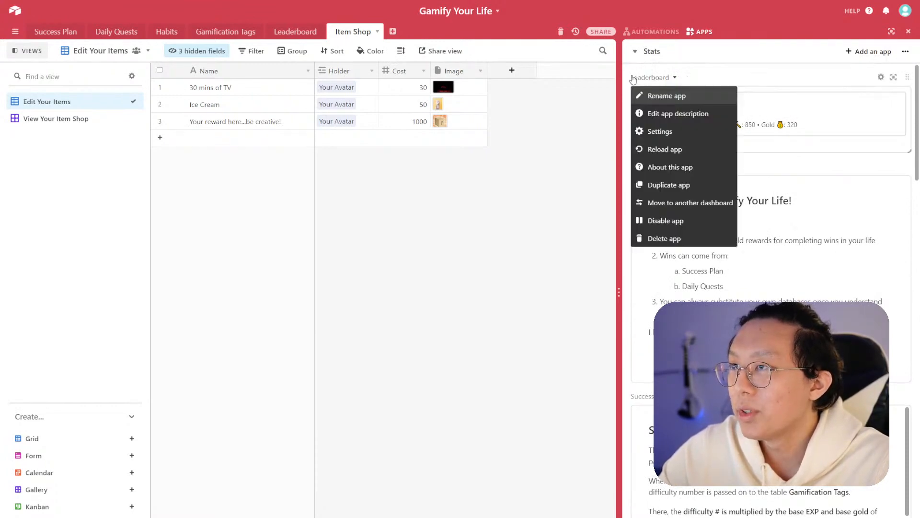
{"action": "left_click", "coordinate": [679, 187]}
{"action": "left_click", "coordinate": [518, 323]}
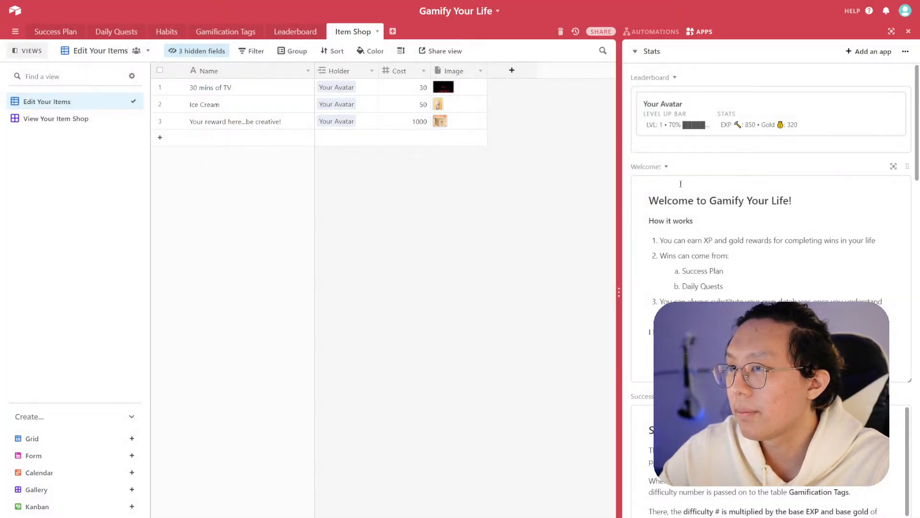
{"action": "left_click", "coordinate": [650, 53]}
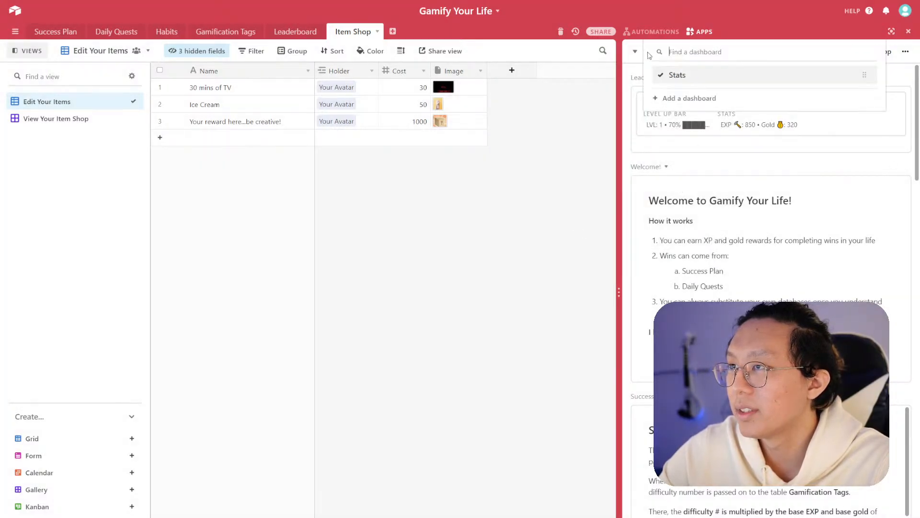
{"action": "left_click", "coordinate": [857, 78]}
{"action": "left_click", "coordinate": [905, 51]}
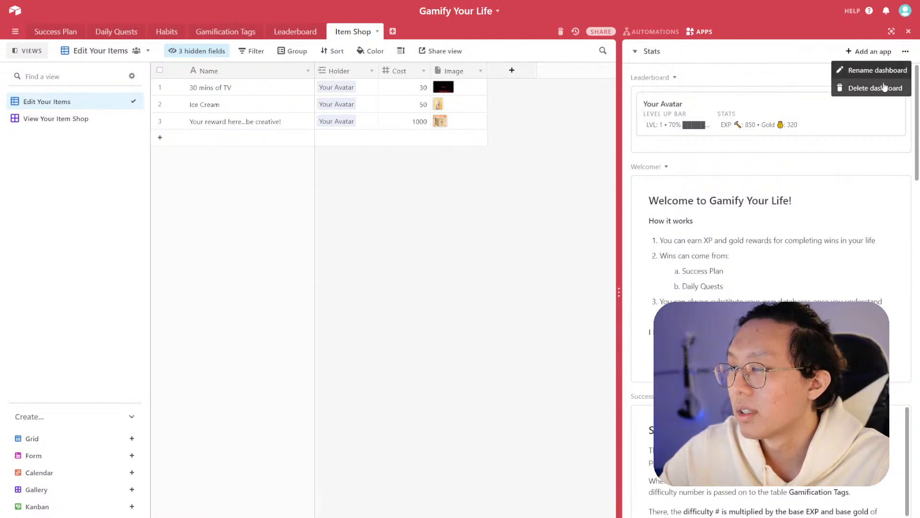
{"action": "left_click", "coordinate": [728, 60]}
- Add a new dashboard named Explainers
{"action": "left_click", "coordinate": [637, 51]}
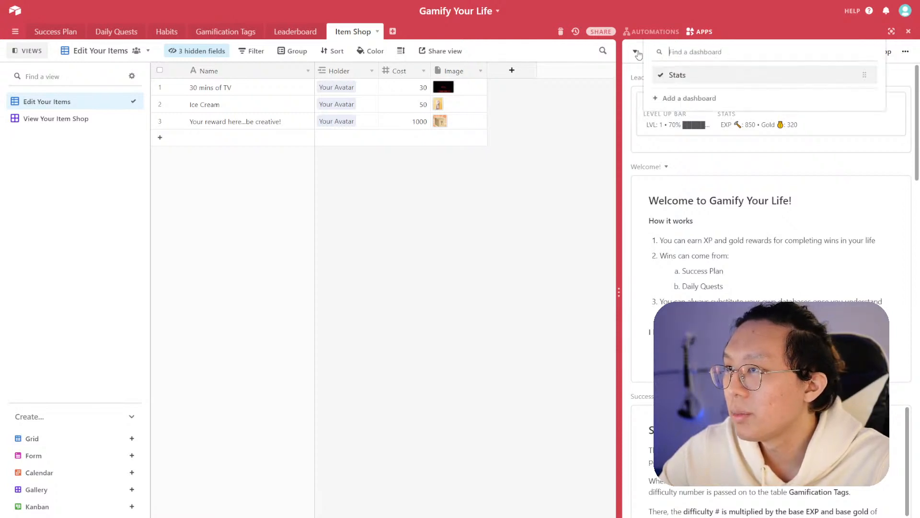
{"action": "left_click", "coordinate": [637, 52]}
{"action": "left_click", "coordinate": [638, 52]}
{"action": "left_click", "coordinate": [639, 52]}
{"action": "left_click", "coordinate": [640, 54]}
{"action": "left_click", "coordinate": [679, 98]}
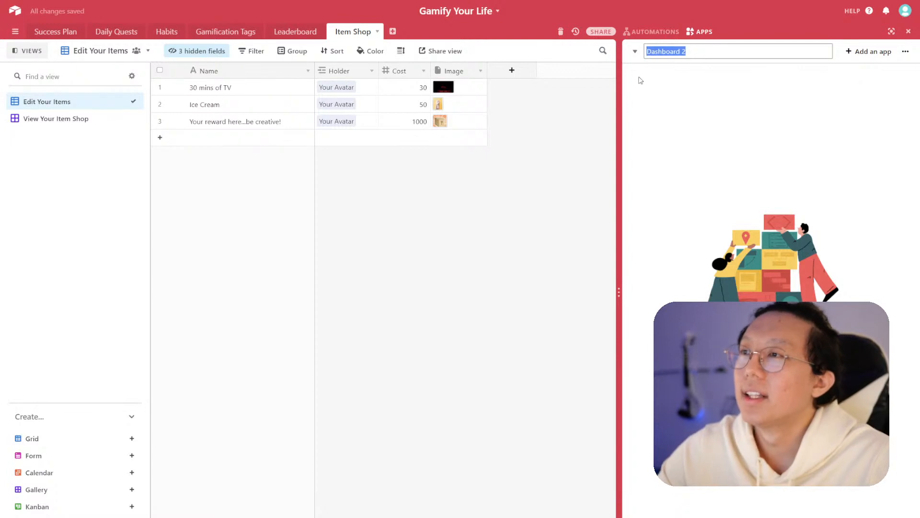
{"action": "type", "text": "Explainers"}
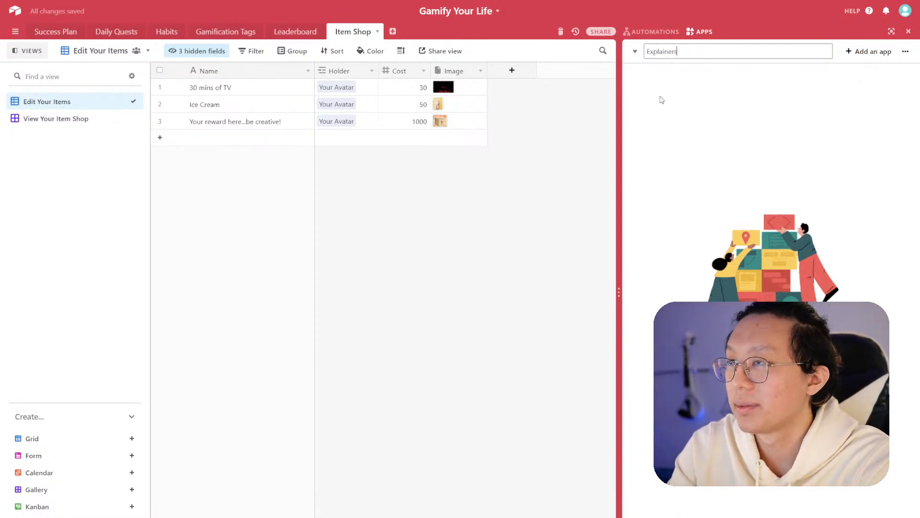
{"action": "key", "text": "Return"}
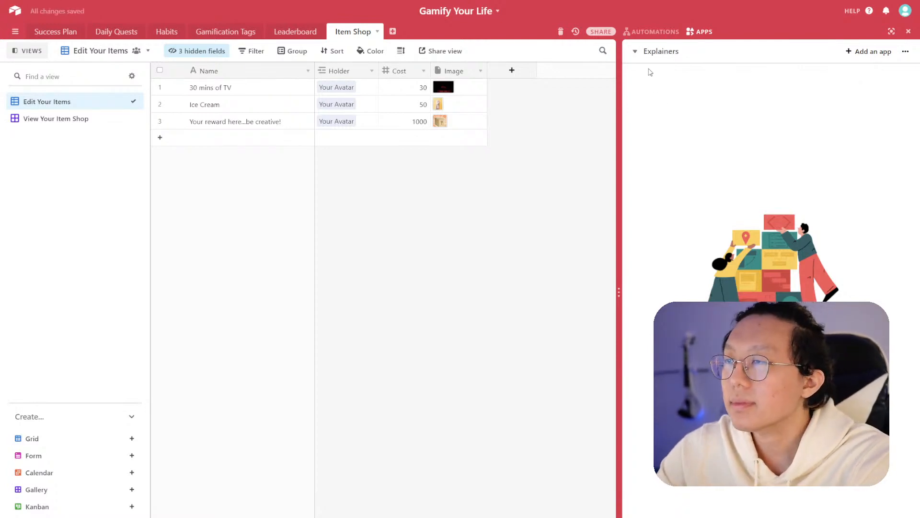
- Back on the Stats dashboard, add a Welcome note saying more detailed documentation is inside the dashboard 'Explainers'
{"action": "left_click", "coordinate": [641, 52]}
{"action": "left_click", "coordinate": [679, 80]}
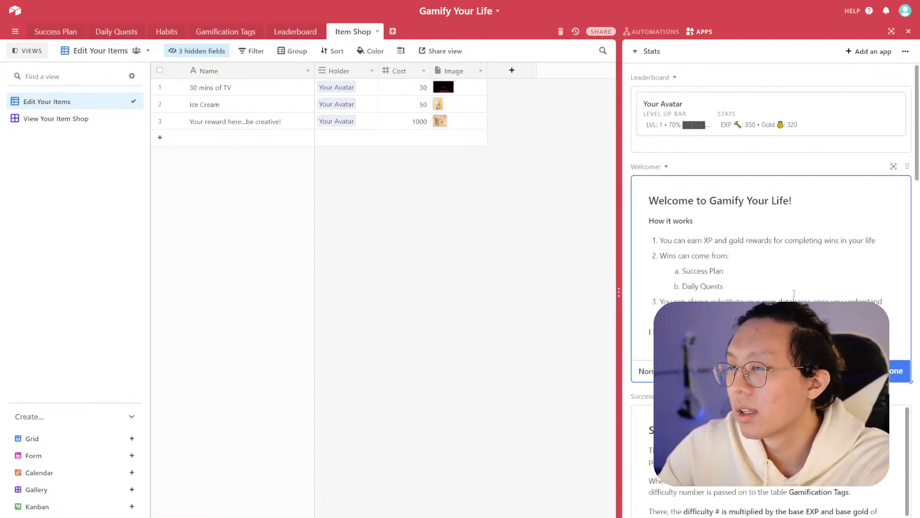
{"action": "key", "text": "Return"}
{"action": "key", "text": "Return"}
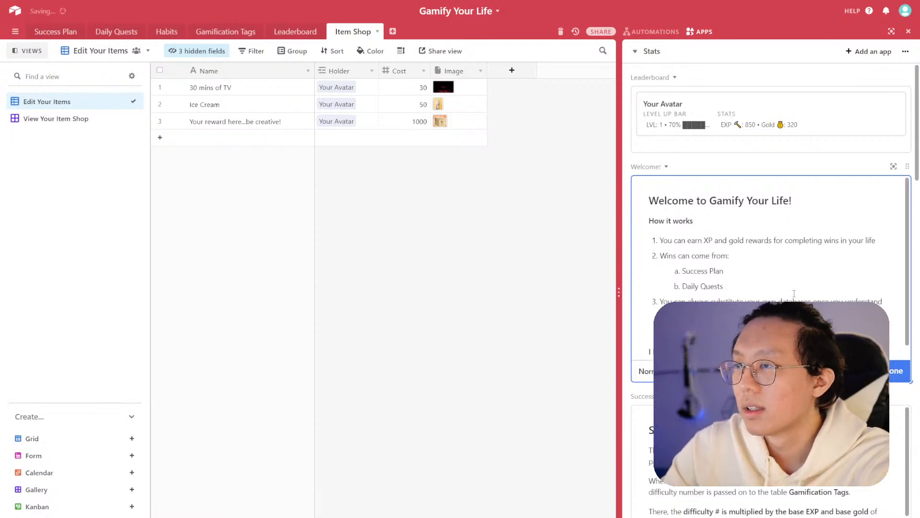
{"action": "type", "text": "Y"}
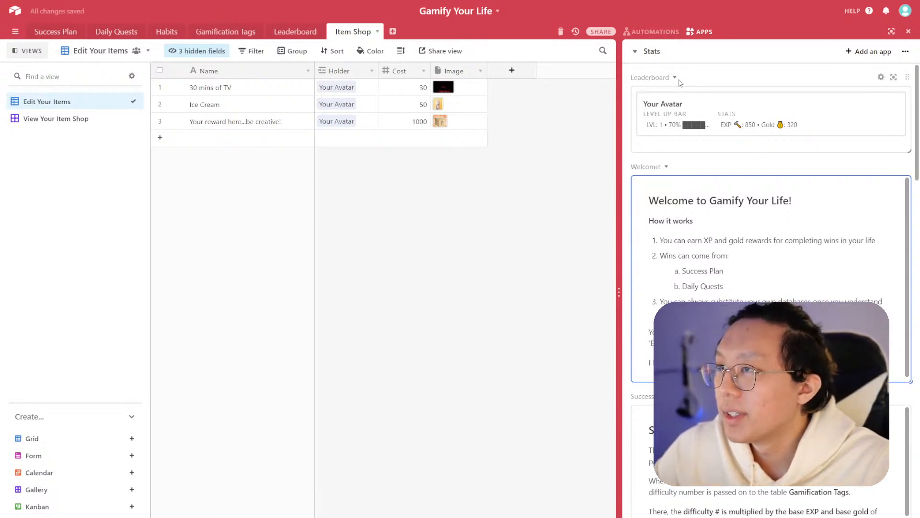
- Move the Success Plan explainer app from Stats to the Explainers dashboard
{"action": "left_click", "coordinate": [649, 51]}
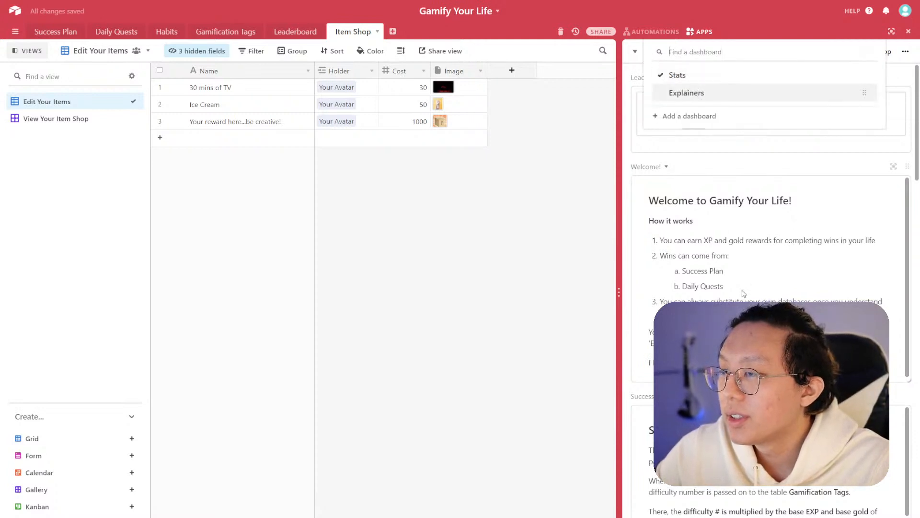
{"action": "left_click", "coordinate": [850, 291]}
{"action": "scroll", "coordinate": [849, 290], "scroll_direction": "down", "scroll_amount": 3}
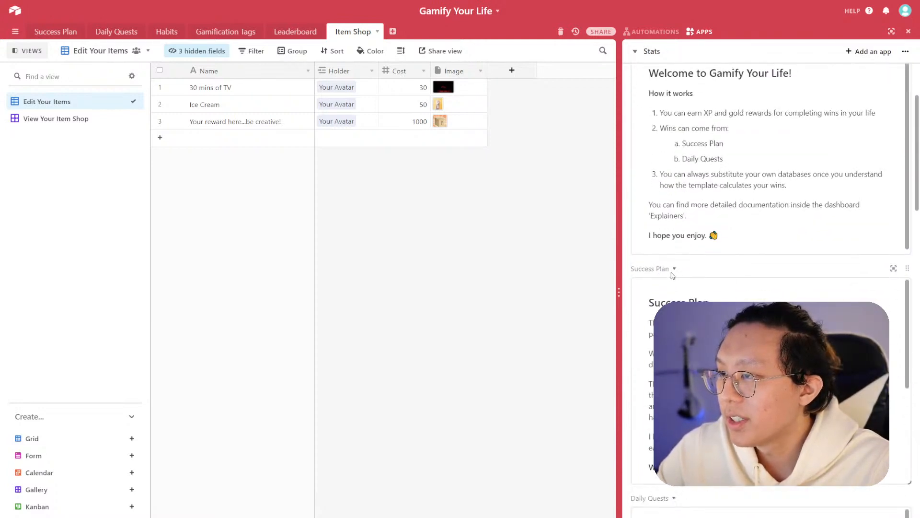
{"action": "left_click", "coordinate": [674, 269]}
{"action": "left_click", "coordinate": [642, 375]}
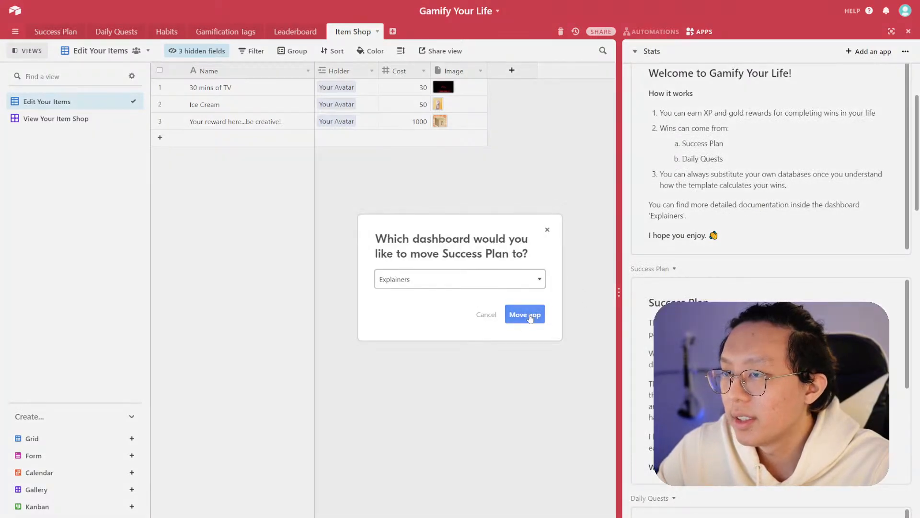
{"action": "left_click", "coordinate": [525, 314]}
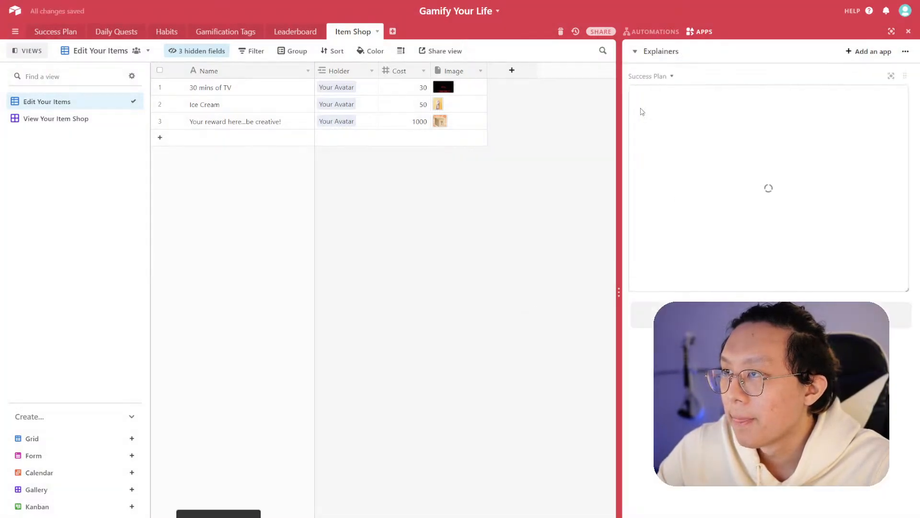
- Move the Daily Quests explainer app from Stats to the Explainers dashboard
{"action": "left_click", "coordinate": [638, 51]}
{"action": "left_click", "coordinate": [676, 75]}
{"action": "scroll", "coordinate": [666, 254], "scroll_direction": "down", "scroll_amount": 3}
{"action": "left_click", "coordinate": [655, 244]}
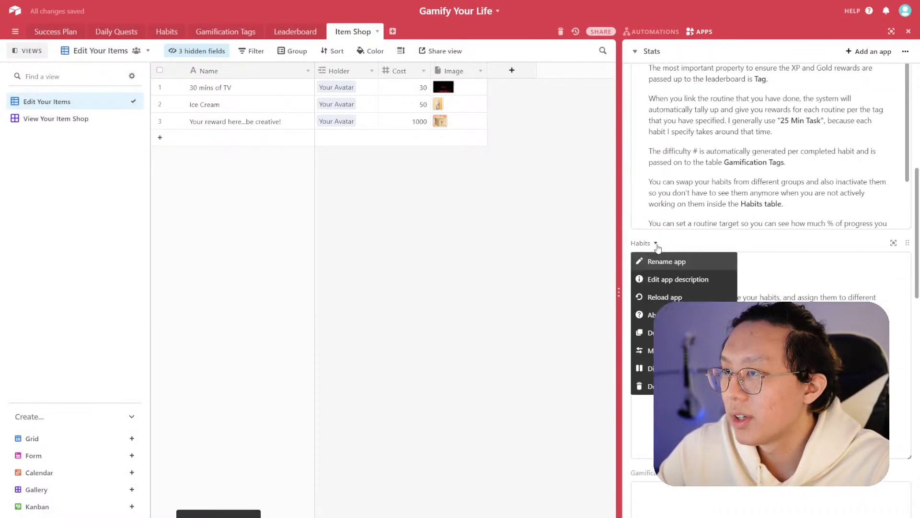
{"action": "left_click", "coordinate": [681, 247]}
{"action": "scroll", "coordinate": [681, 246], "scroll_direction": "up", "scroll_amount": 5}
{"action": "left_click", "coordinate": [675, 226]}
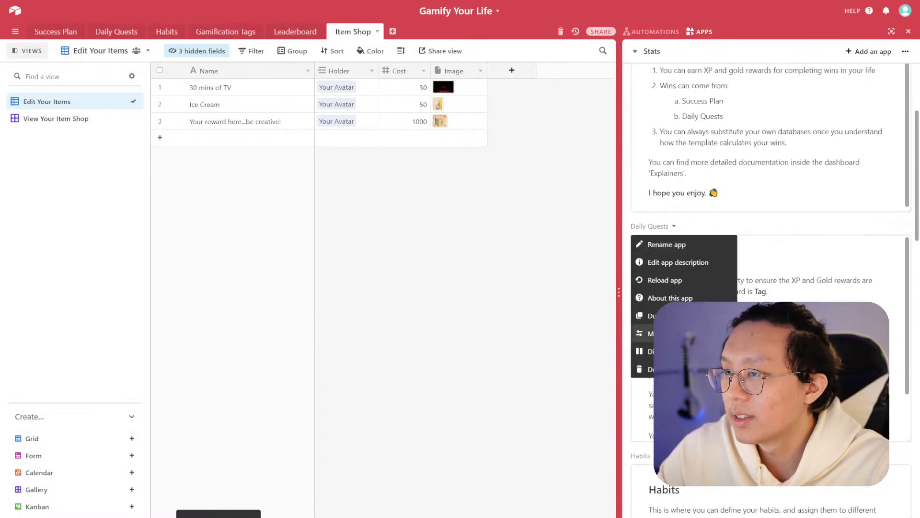
{"action": "left_click", "coordinate": [650, 333]}
{"action": "left_click", "coordinate": [524, 313]}
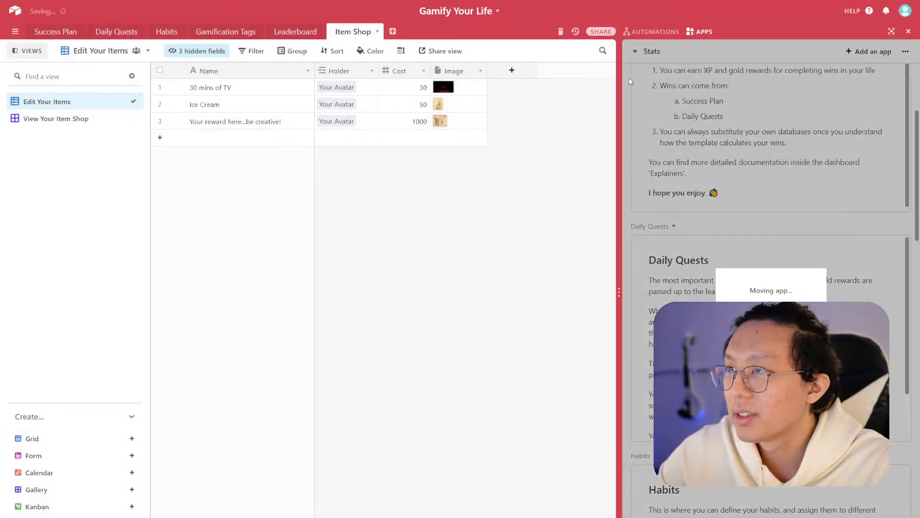
- Move the Habits explainer app from Stats to the Explainers dashboard
{"action": "left_click", "coordinate": [636, 53]}
{"action": "left_click", "coordinate": [662, 76]}
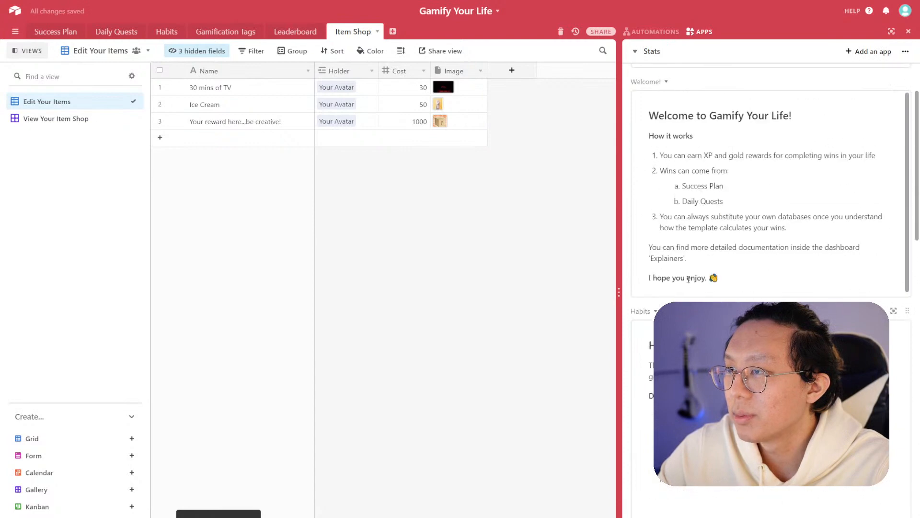
{"action": "left_click", "coordinate": [655, 311]}
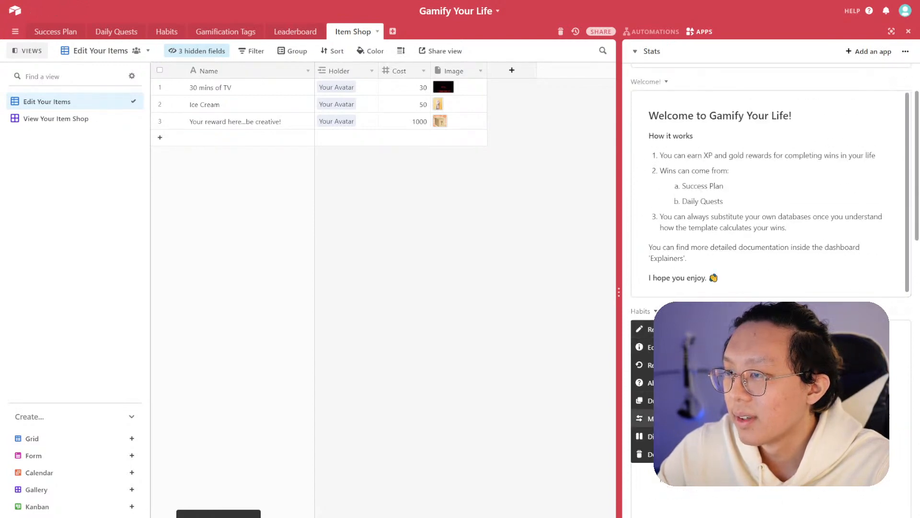
{"action": "left_click", "coordinate": [647, 418]}
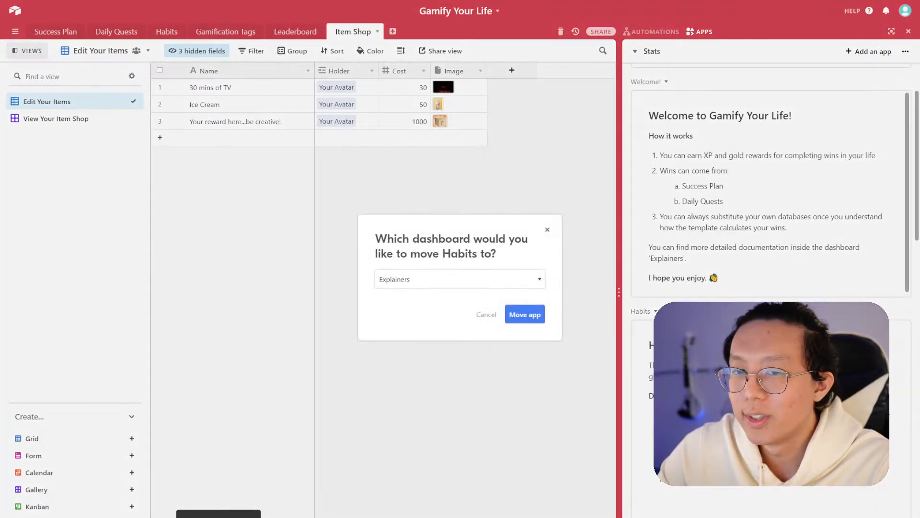
{"action": "left_click", "coordinate": [524, 314]}
- Move the Leaderboard explainer text app from Stats to the Explainers dashboard
{"action": "left_click", "coordinate": [642, 50]}
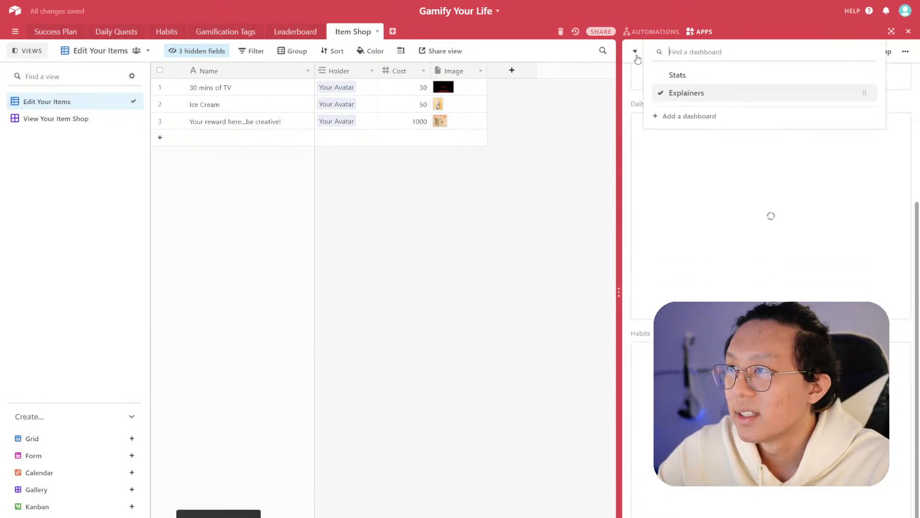
{"action": "left_click", "coordinate": [672, 74]}
{"action": "scroll", "coordinate": [734, 293], "scroll_direction": "down", "scroll_amount": 8}
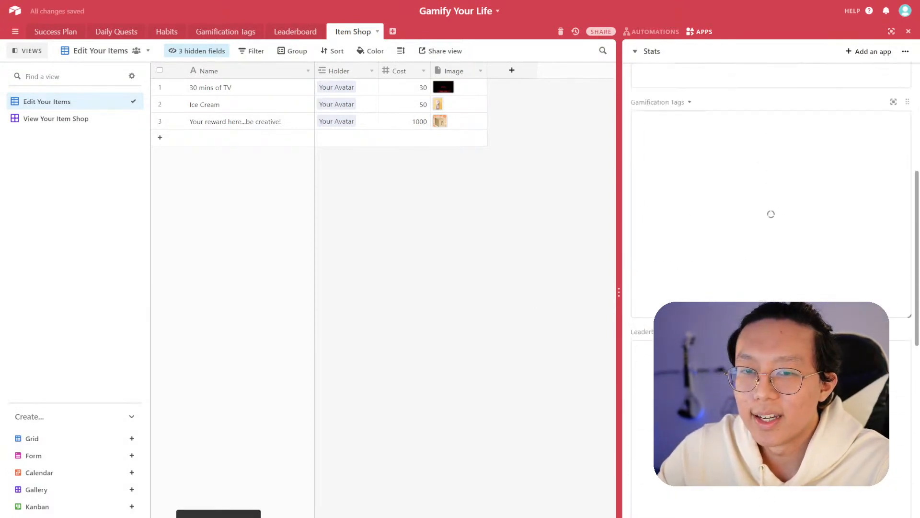
{"action": "scroll", "coordinate": [685, 292], "scroll_direction": "down", "scroll_amount": 2}
{"action": "left_click", "coordinate": [668, 262]}
{"action": "scroll", "coordinate": [681, 241], "scroll_direction": "up", "scroll_amount": 2}
{"action": "left_click", "coordinate": [676, 121]}
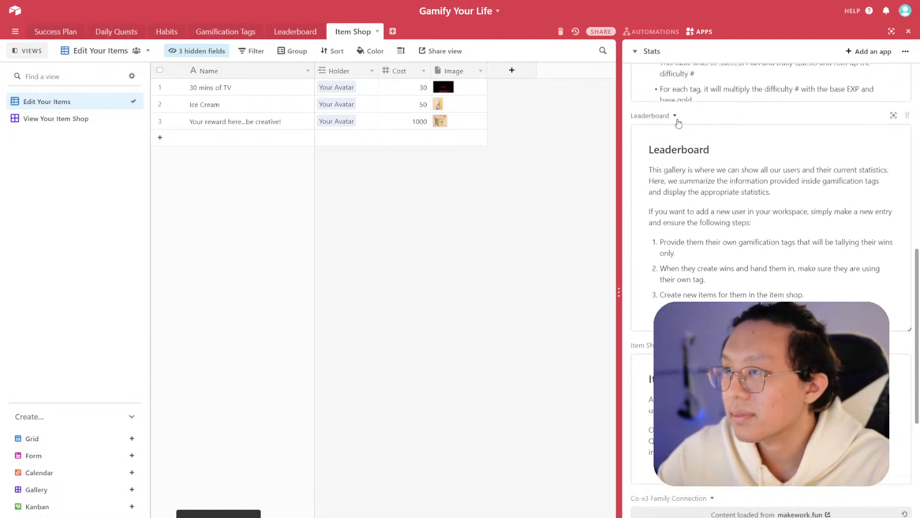
{"action": "left_click", "coordinate": [675, 115]}
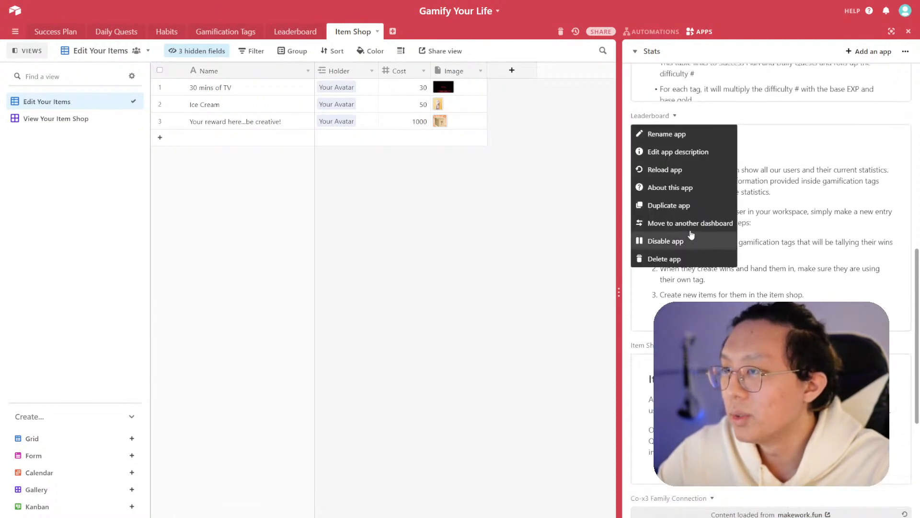
{"action": "left_click", "coordinate": [671, 226]}
{"action": "left_click", "coordinate": [519, 315]}
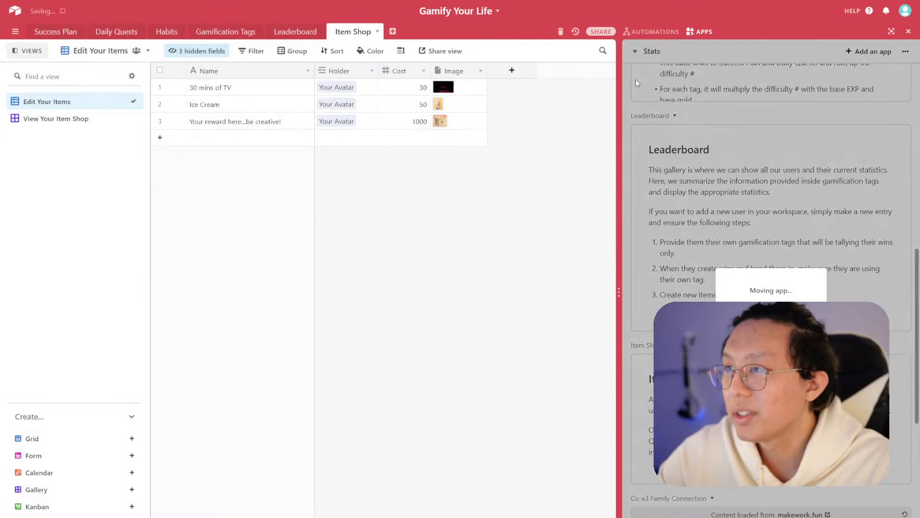
- Move the Item Shop explainer app from Stats to the Explainers dashboard
{"action": "left_click", "coordinate": [640, 53]}
{"action": "left_click", "coordinate": [677, 75]}
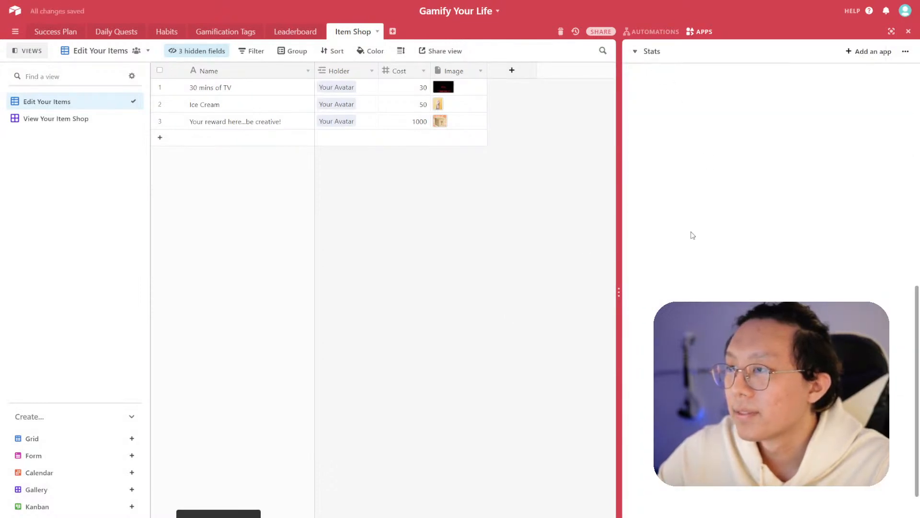
{"action": "left_click", "coordinate": [665, 243]}
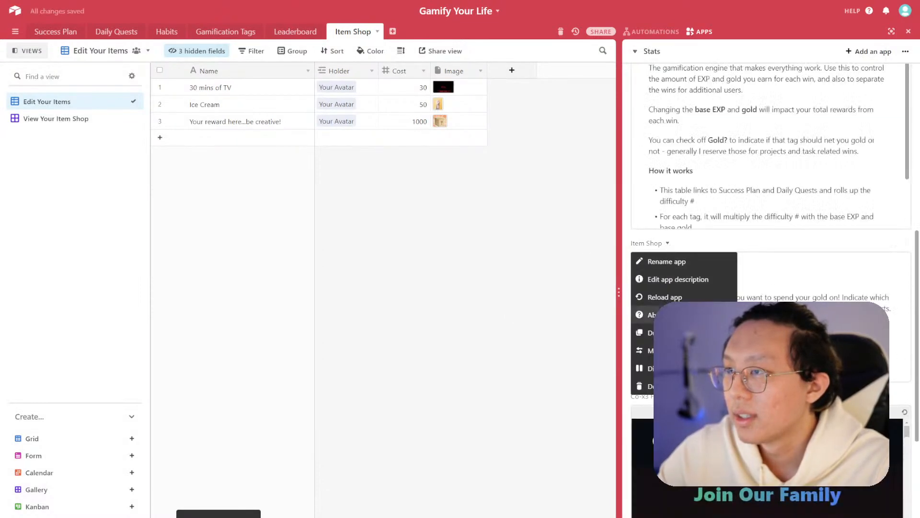
{"action": "left_click", "coordinate": [672, 351]}
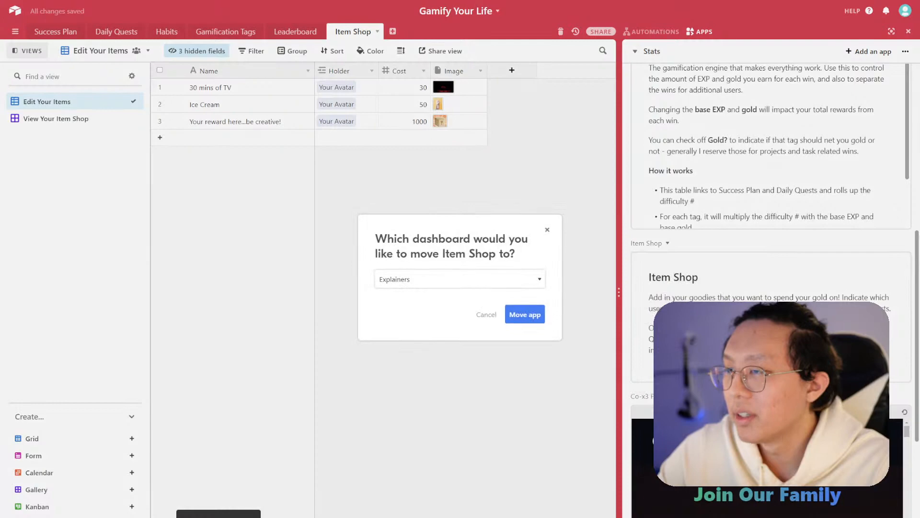
{"action": "left_click", "coordinate": [521, 320]}
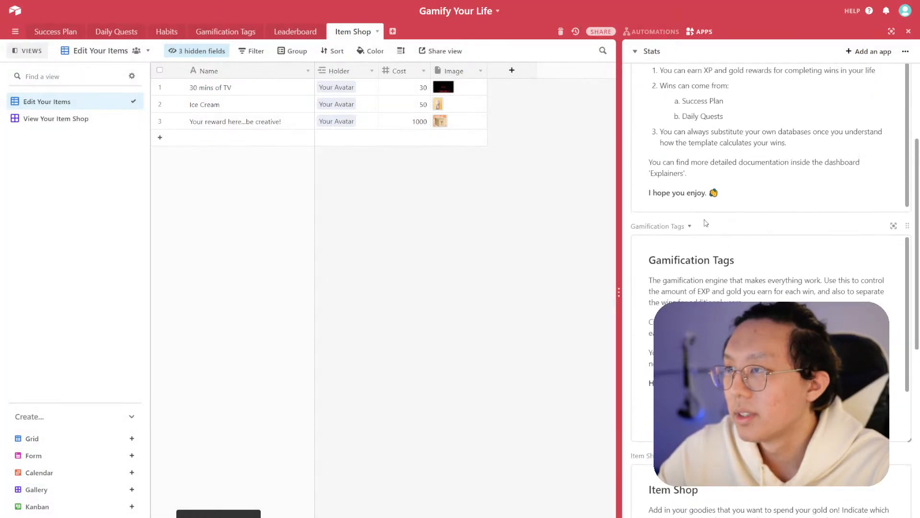
- Move the Gamification Tags explainer app to the Explainers dashboard
{"action": "left_click", "coordinate": [688, 226]}
{"action": "left_click", "coordinate": [671, 334]}
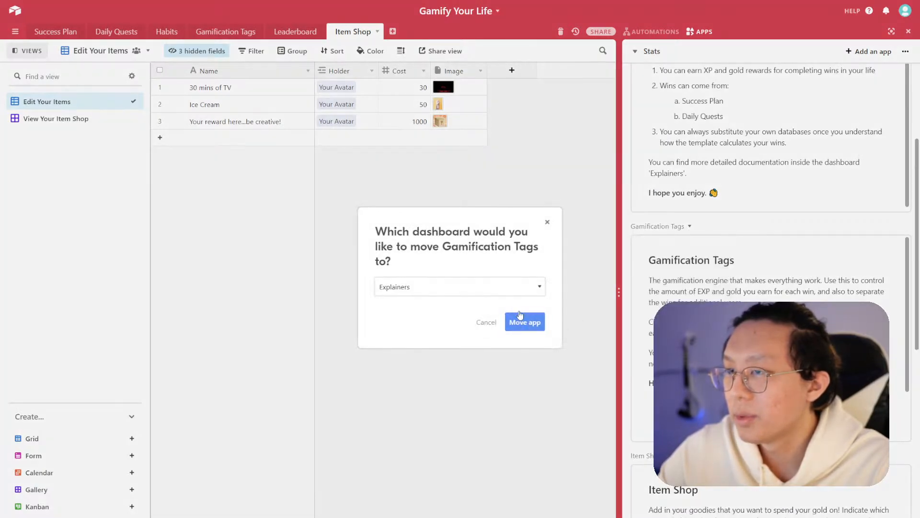
{"action": "left_click", "coordinate": [523, 320]}
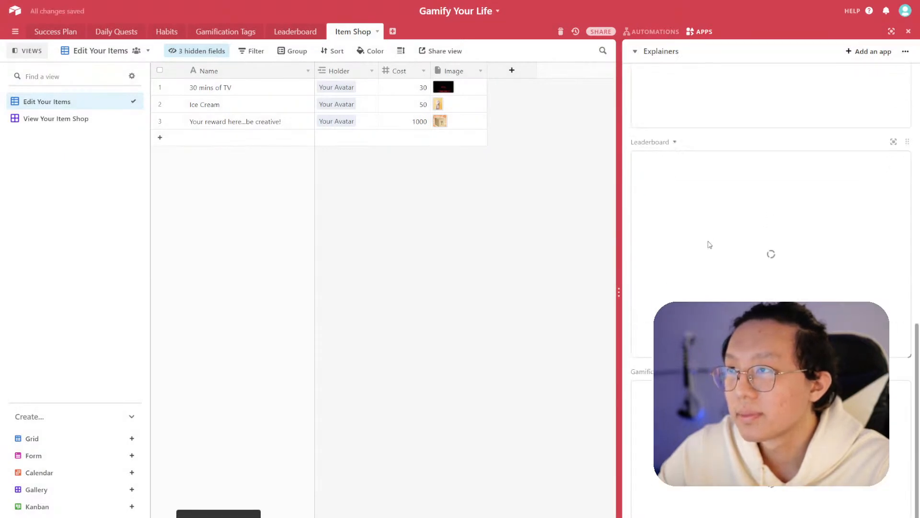
- Switch to the Stats dashboard and start moving the Co-x3 Family Connection app to Explainers, then dismiss the dialog
{"action": "left_click", "coordinate": [635, 51]}
{"action": "left_click", "coordinate": [661, 77]}
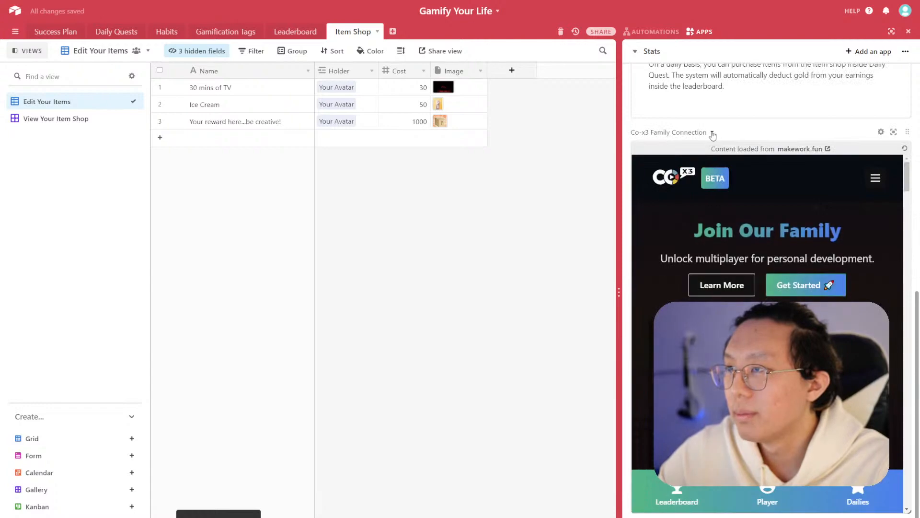
{"action": "left_click", "coordinate": [712, 132]}
{"action": "left_click", "coordinate": [684, 259]}
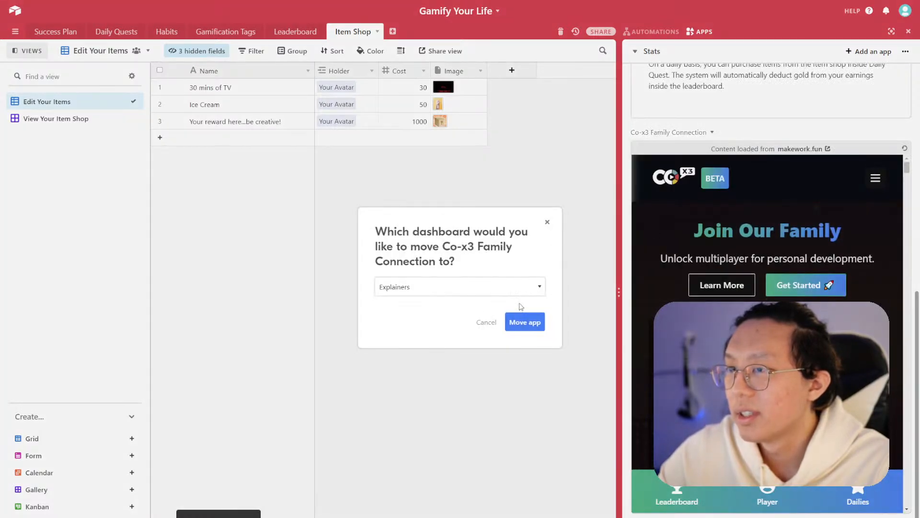
{"action": "left_click", "coordinate": [690, 128]}
- Move the remaining Item Shop app from the Stats dashboard to the Explainers dashboard
{"action": "scroll", "coordinate": [688, 167], "scroll_direction": "up", "scroll_amount": 5}
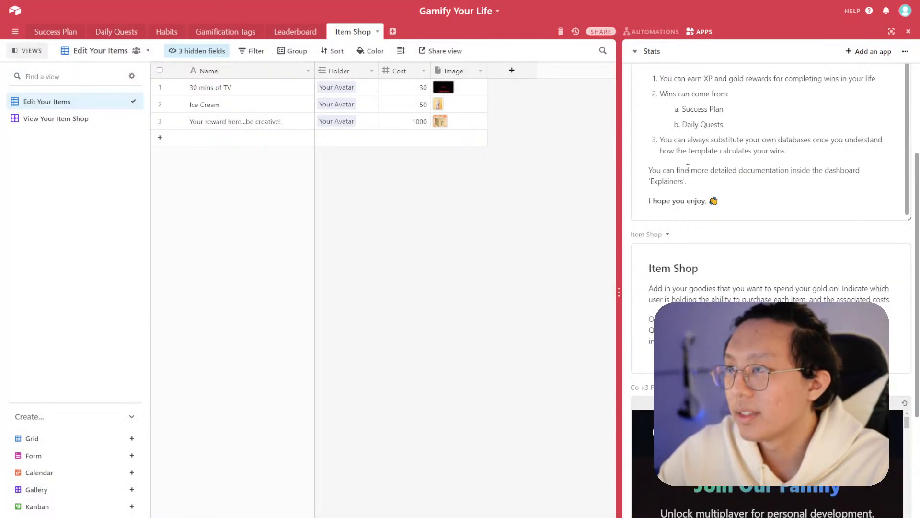
{"action": "left_click", "coordinate": [668, 234]}
{"action": "left_click", "coordinate": [686, 359]}
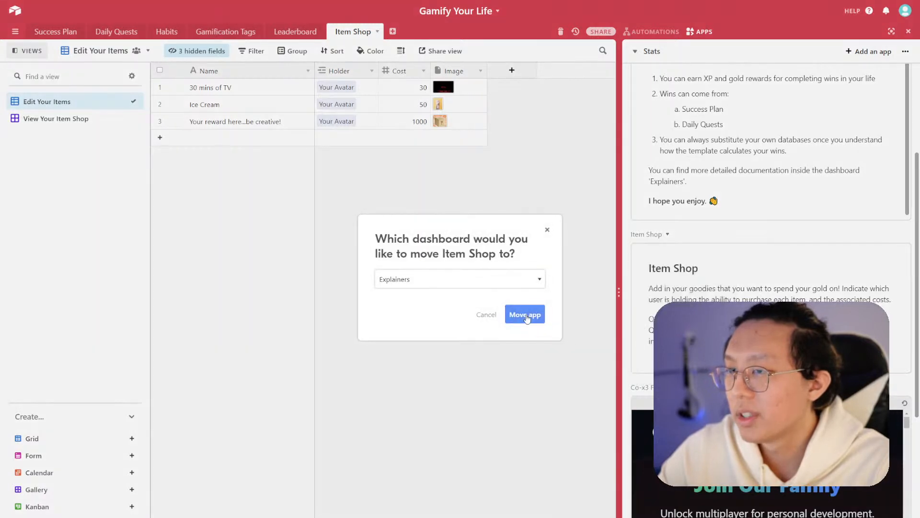
{"action": "left_click", "coordinate": [524, 315]}
{"action": "scroll", "coordinate": [722, 278], "scroll_direction": "down", "scroll_amount": 10}
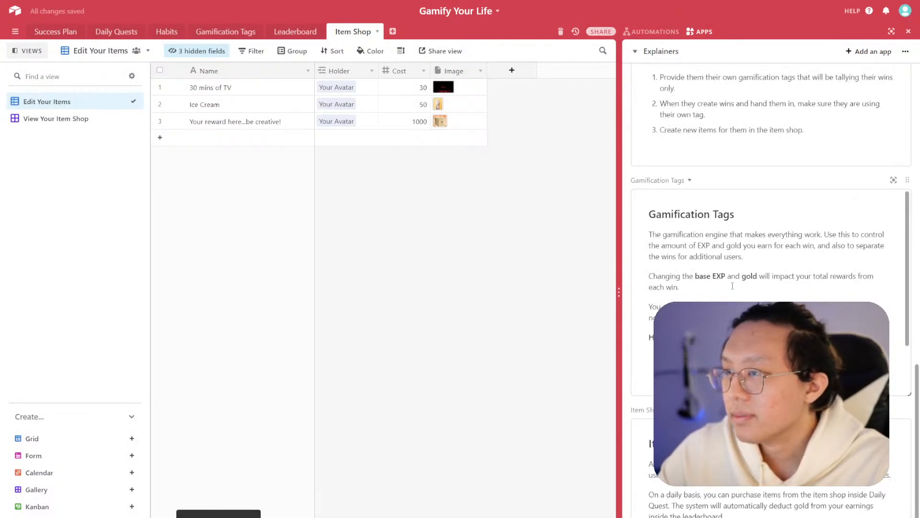
- Switch back to the Stats dashboard and review its remaining Leaderboard, Welcome and Co-x3 Family Connection apps
{"action": "scroll", "coordinate": [659, 77], "scroll_direction": "up", "scroll_amount": 4}
{"action": "left_click", "coordinate": [653, 56]}
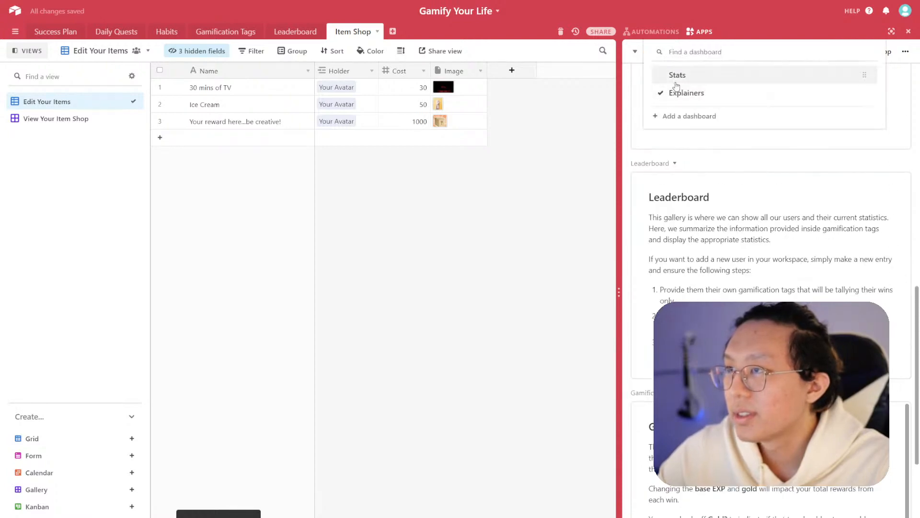
{"action": "left_click", "coordinate": [678, 76]}
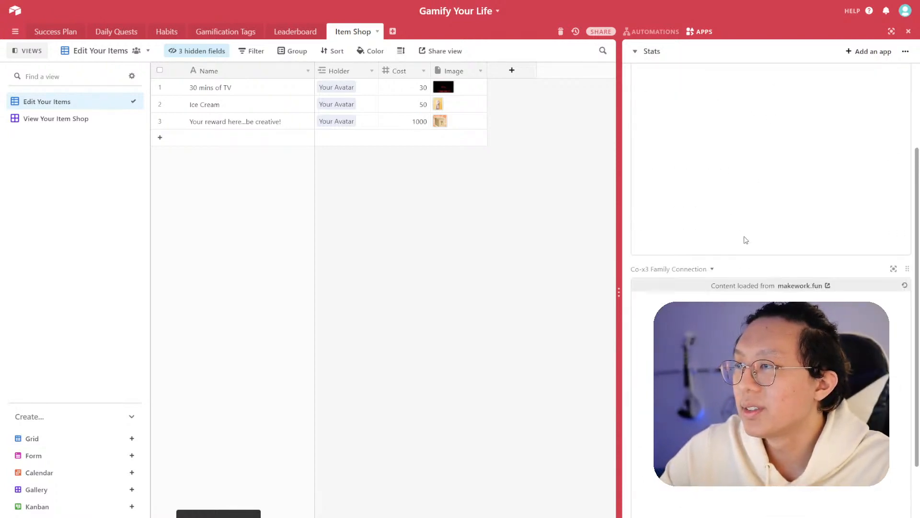
{"action": "scroll", "coordinate": [766, 245], "scroll_direction": "down", "scroll_amount": 5}
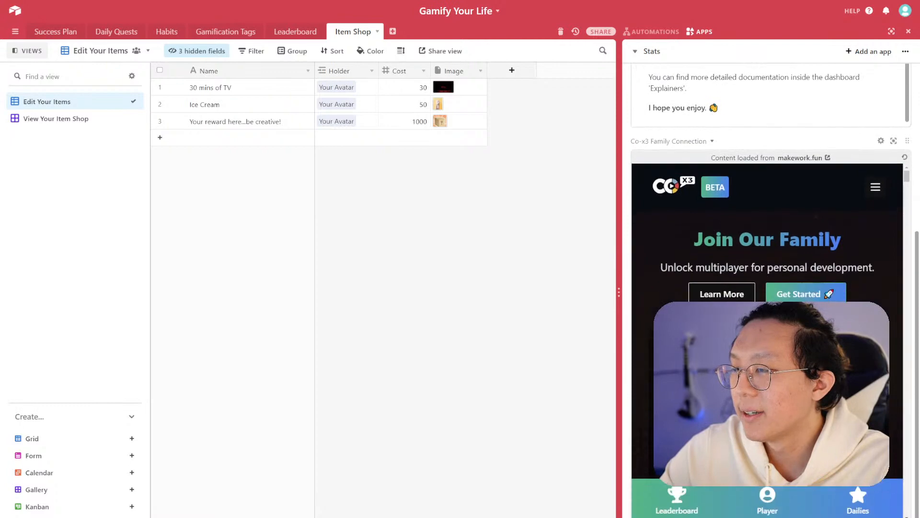
{"action": "scroll", "coordinate": [766, 246], "scroll_direction": "up", "scroll_amount": 5}
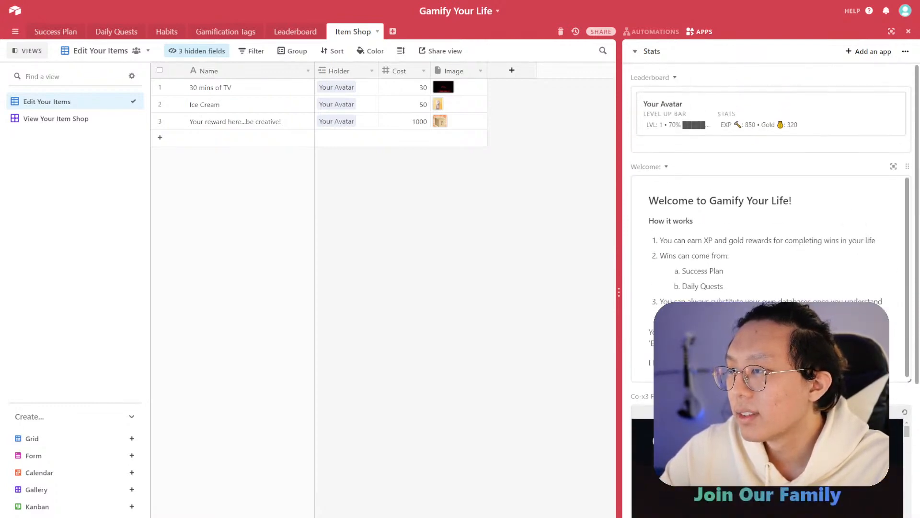
{"action": "left_click", "coordinate": [771, 317]}
{"action": "scroll", "coordinate": [771, 317], "scroll_direction": "down", "scroll_amount": 1}
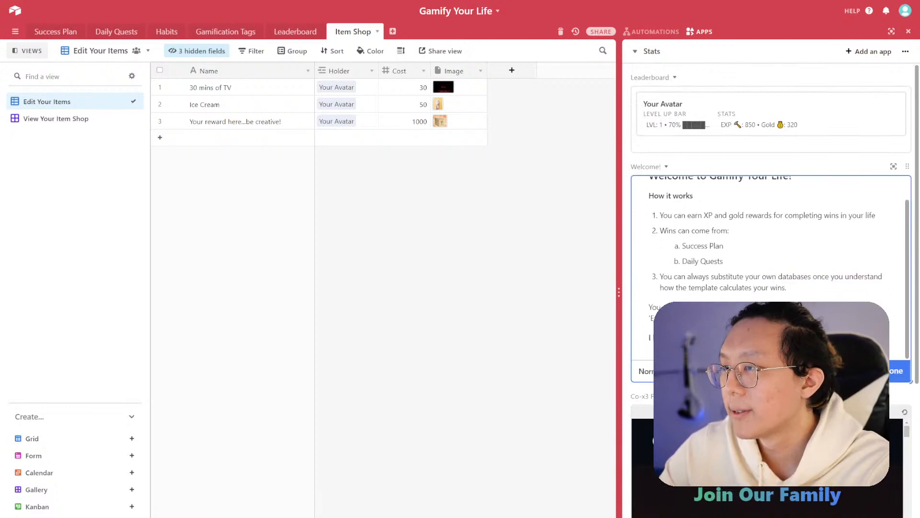
{"action": "scroll", "coordinate": [759, 223], "scroll_direction": "up", "scroll_amount": 1}
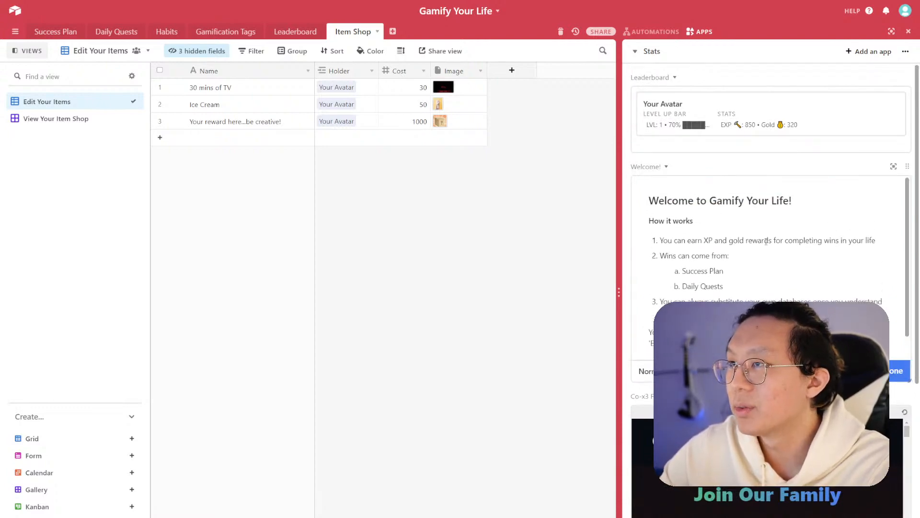
{"action": "scroll", "coordinate": [759, 223], "scroll_direction": "down", "scroll_amount": 5}
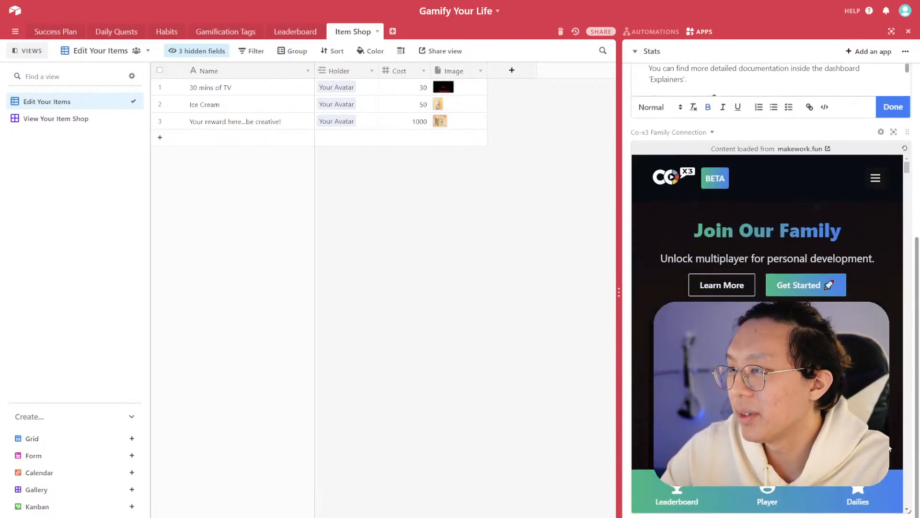
{"action": "scroll", "coordinate": [898, 312], "scroll_direction": "up", "scroll_amount": 4}
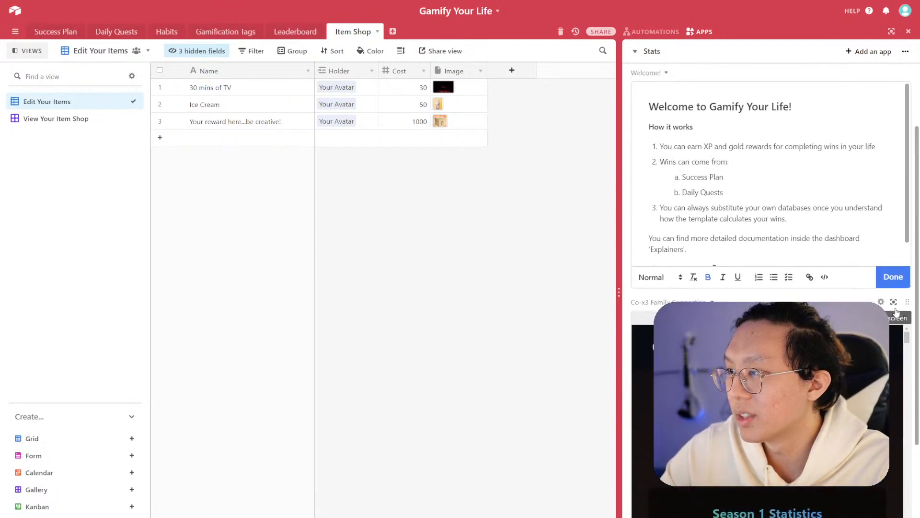
{"action": "left_click", "coordinate": [881, 302]}
{"action": "scroll", "coordinate": [853, 345], "scroll_direction": "down", "scroll_amount": 4}
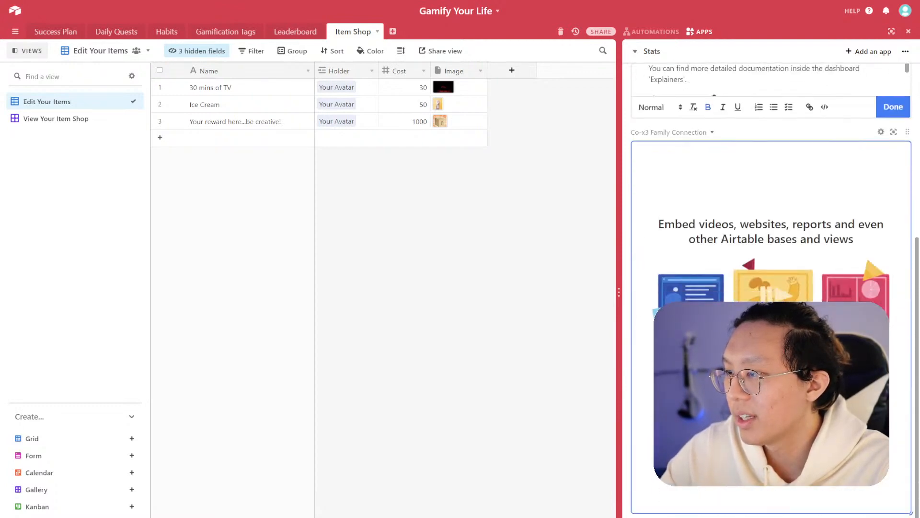
{"action": "scroll", "coordinate": [854, 345], "scroll_direction": "up", "scroll_amount": 5}
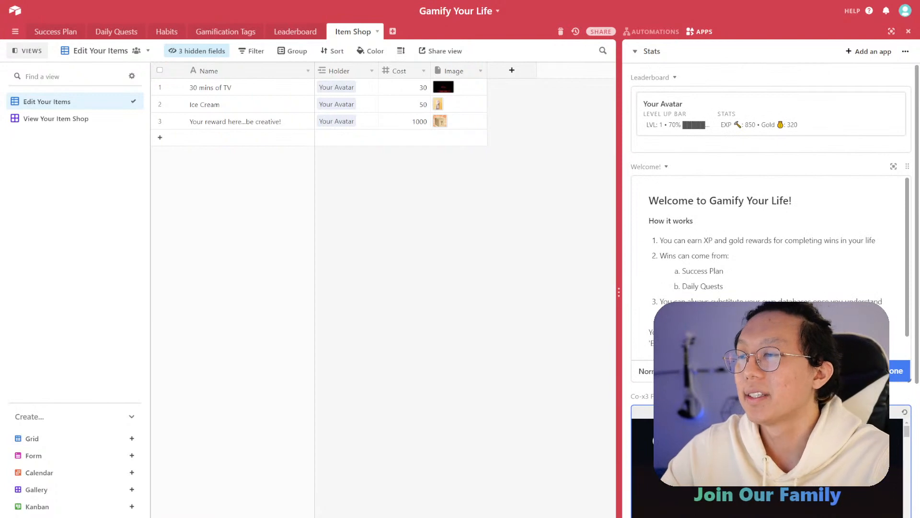
{"action": "scroll", "coordinate": [767, 263], "scroll_direction": "down", "scroll_amount": 1}
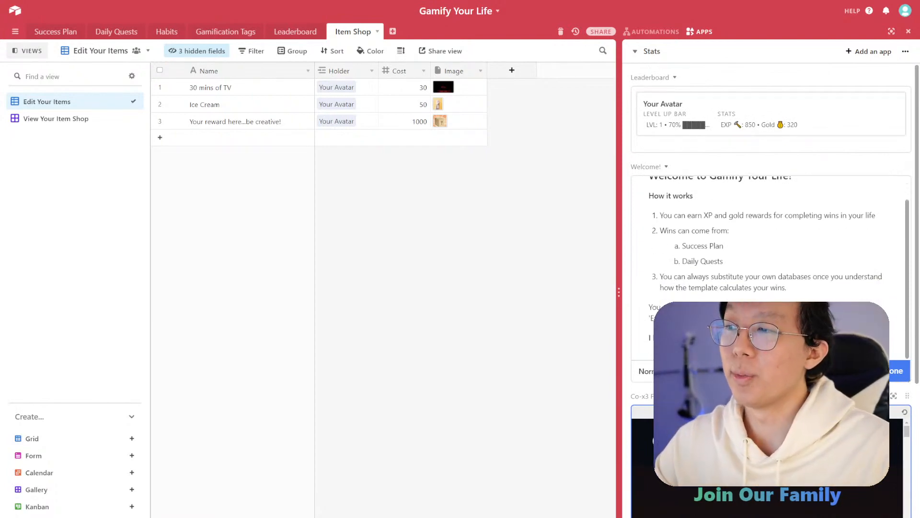
{"action": "scroll", "coordinate": [767, 263], "scroll_direction": "down", "scroll_amount": 3}
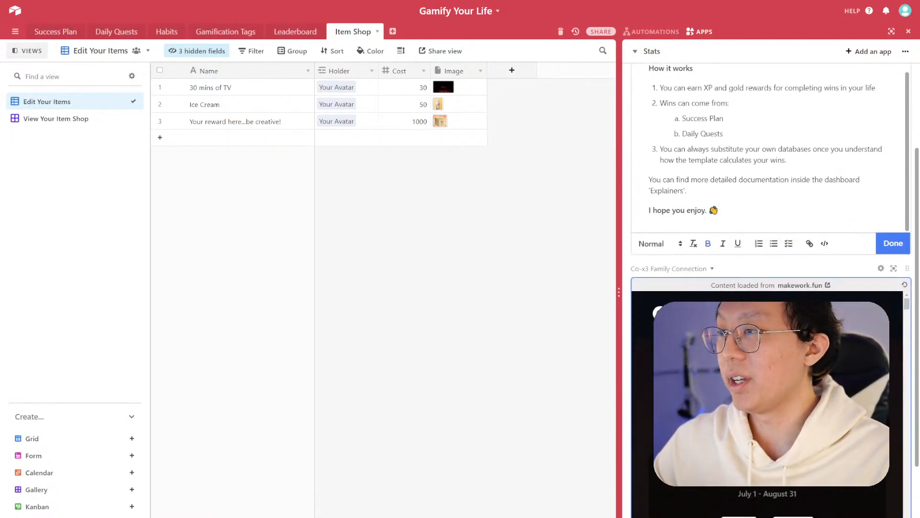
- Widen the dashboard panel by moving the divider between the table and the apps
{"action": "left_click_drag", "start_coordinate": [618, 299], "coordinate": [566, 302]}
{"action": "scroll", "coordinate": [745, 288], "scroll_direction": "down", "scroll_amount": 3}
{"action": "scroll", "coordinate": [745, 215], "scroll_direction": "up", "scroll_amount": 4}
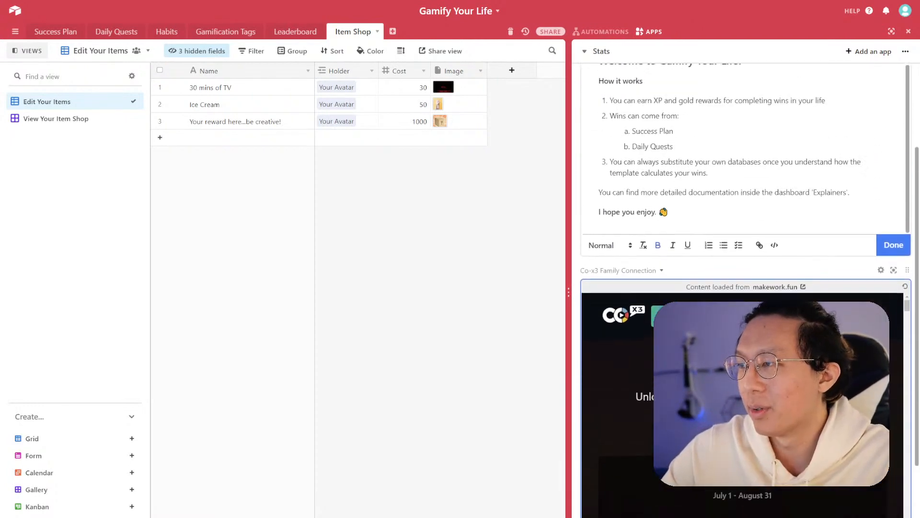
{"action": "scroll", "coordinate": [745, 216], "scroll_direction": "up", "scroll_amount": 2}
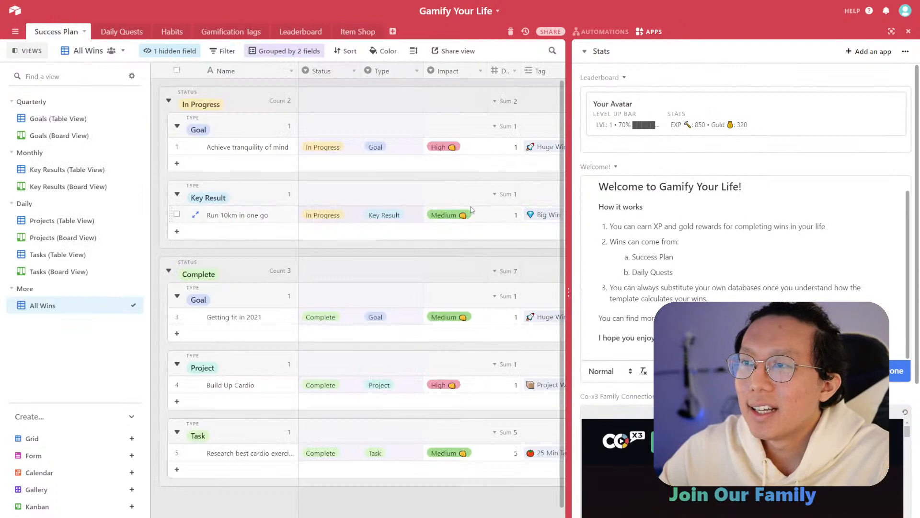
{"action": "mouse_move", "coordinate": [574, 303]}
{"action": "left_mouse_down"}
{"action": "mouse_move", "coordinate": [591, 303]}
{"action": "mouse_move", "coordinate": [579, 303]}
{"action": "left_mouse_up"}
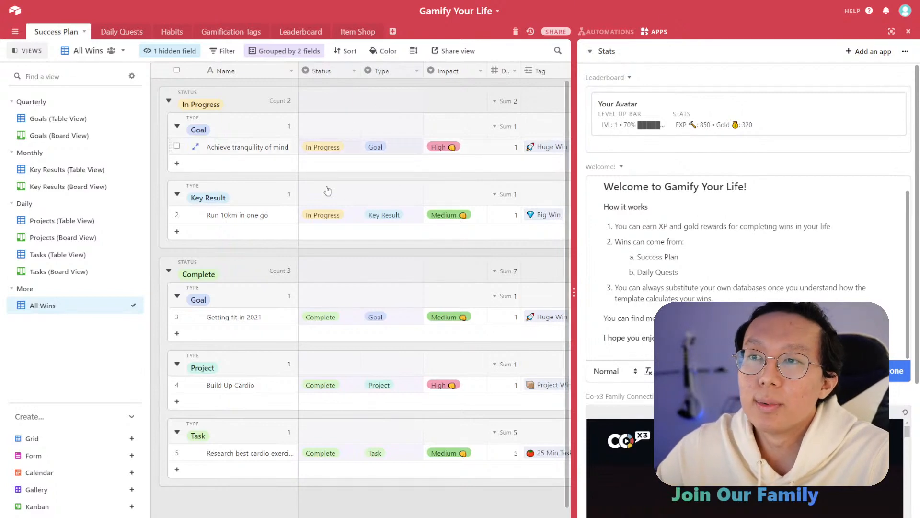
- Browse the Daily Quests, Habits, Gamification Tags and Success Plan tables alongside the Stats dashboard
{"action": "scroll", "coordinate": [760, 204], "scroll_direction": "up", "scroll_amount": 1}
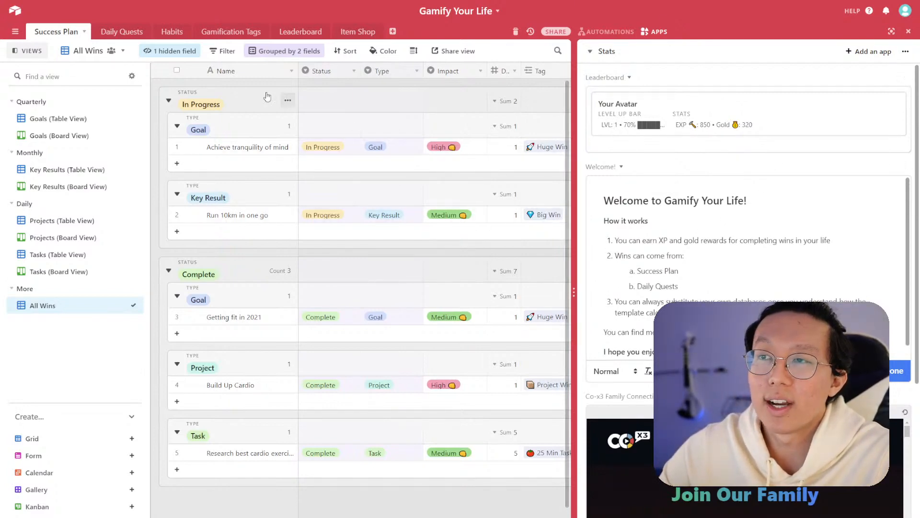
{"action": "left_click", "coordinate": [122, 32]}
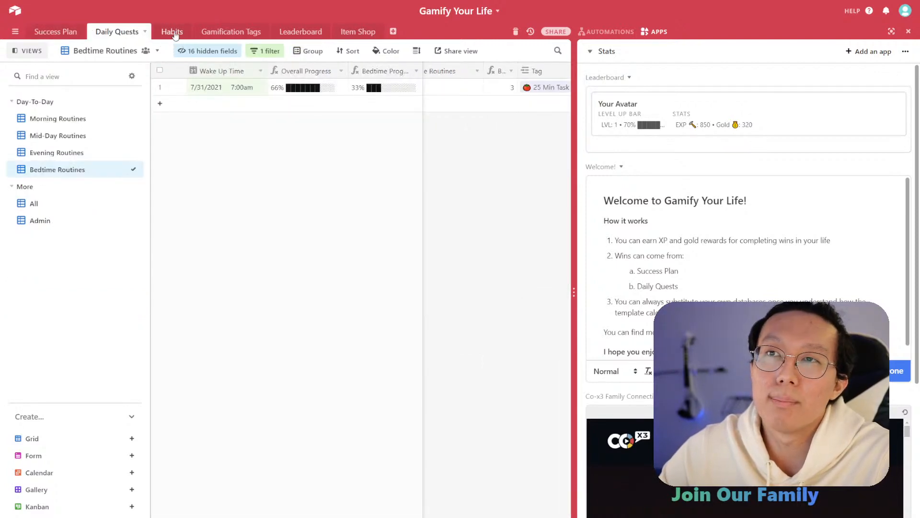
{"action": "left_click", "coordinate": [173, 33]}
{"action": "left_click", "coordinate": [231, 33]}
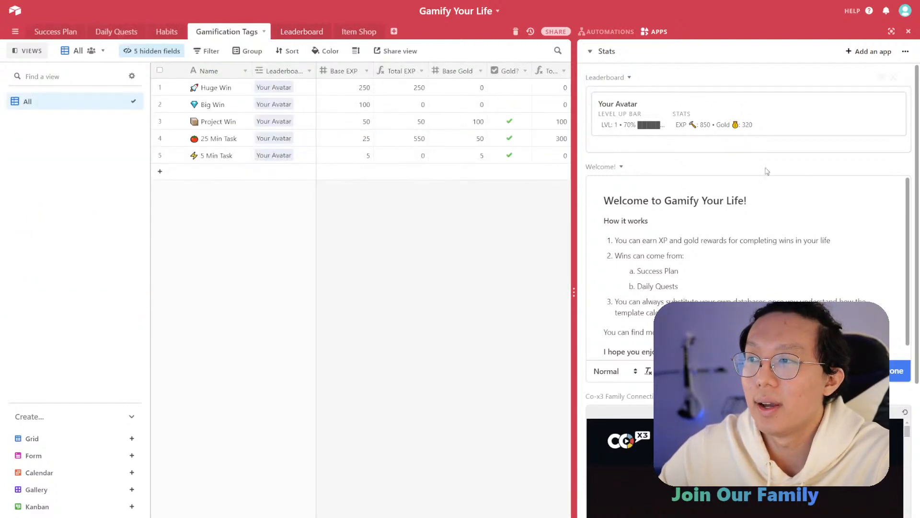
{"action": "left_click", "coordinate": [54, 35]}
{"action": "scroll", "coordinate": [908, 413], "scroll_direction": "down", "scroll_amount": 5}
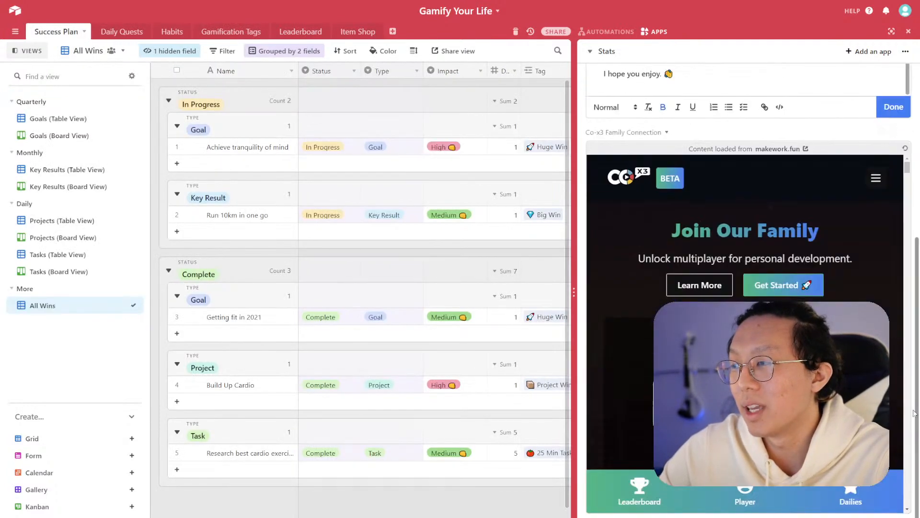
{"action": "scroll", "coordinate": [909, 414], "scroll_direction": "up", "scroll_amount": 5}
{"action": "scroll", "coordinate": [854, 407], "scroll_direction": "down", "scroll_amount": 12}
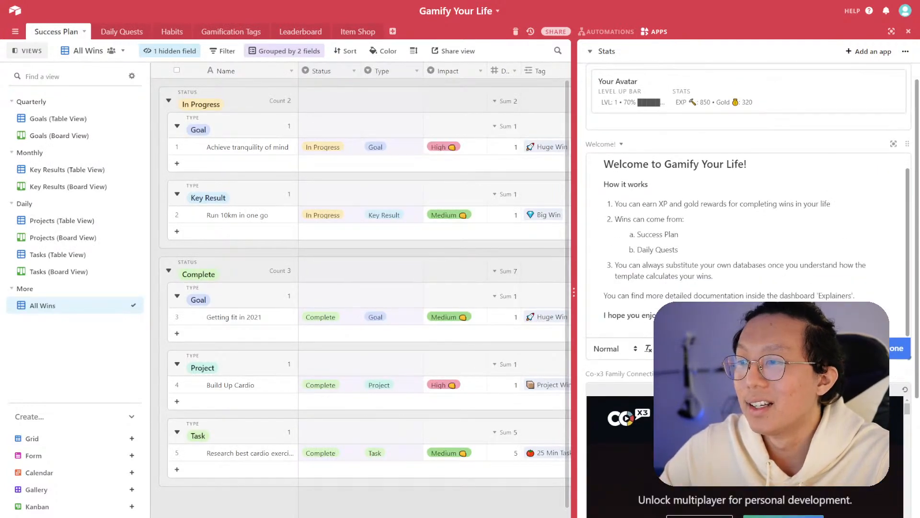
{"action": "scroll", "coordinate": [745, 321], "scroll_direction": "down", "scroll_amount": 10}
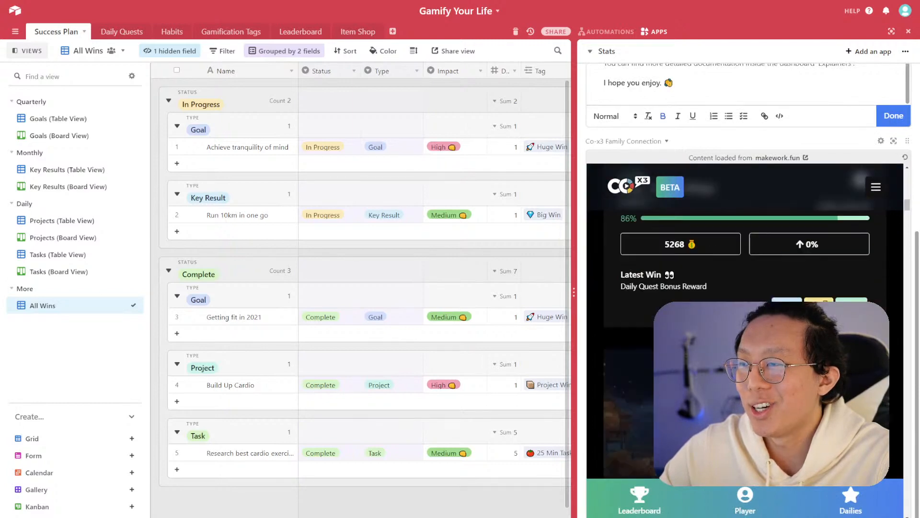
{"action": "scroll", "coordinate": [746, 321], "scroll_direction": "up", "scroll_amount": 2}
{"action": "scroll", "coordinate": [890, 361], "scroll_direction": "up", "scroll_amount": 12}
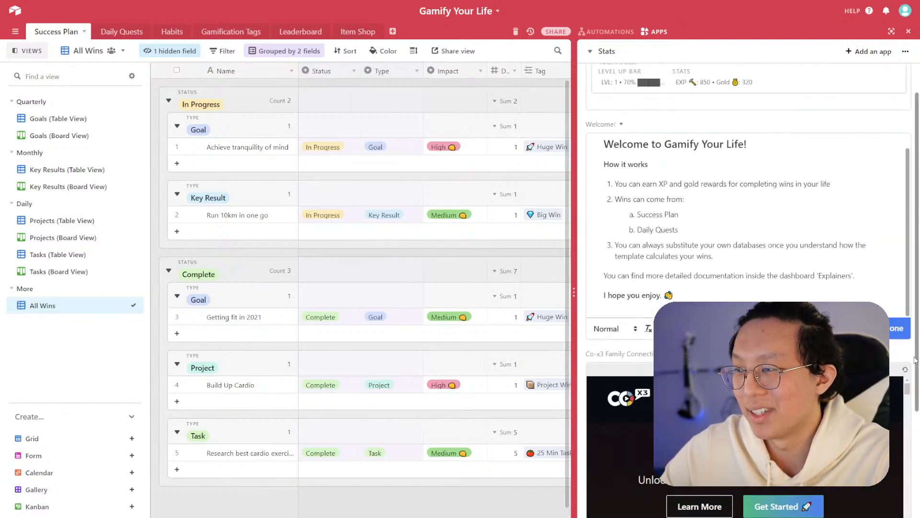
{"action": "scroll", "coordinate": [911, 358], "scroll_direction": "up", "scroll_amount": 2}
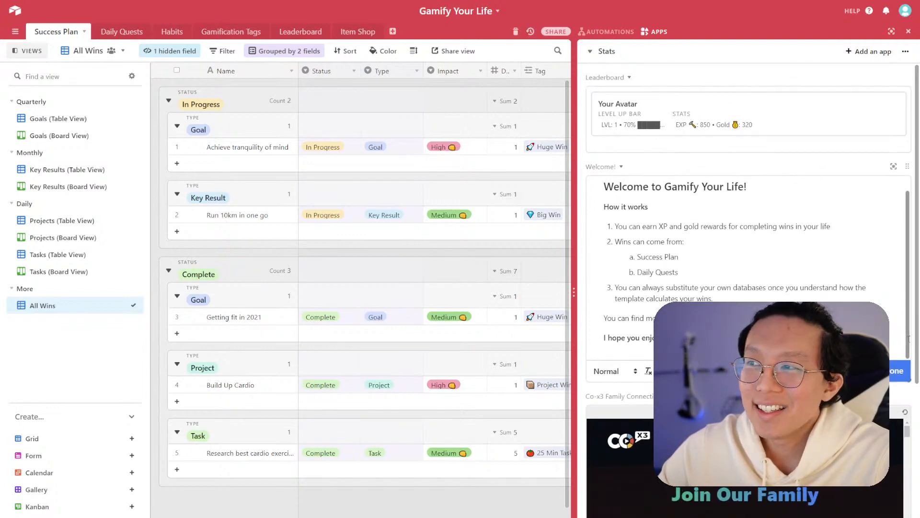
{"action": "scroll", "coordinate": [909, 339], "scroll_direction": "up", "scroll_amount": 1}
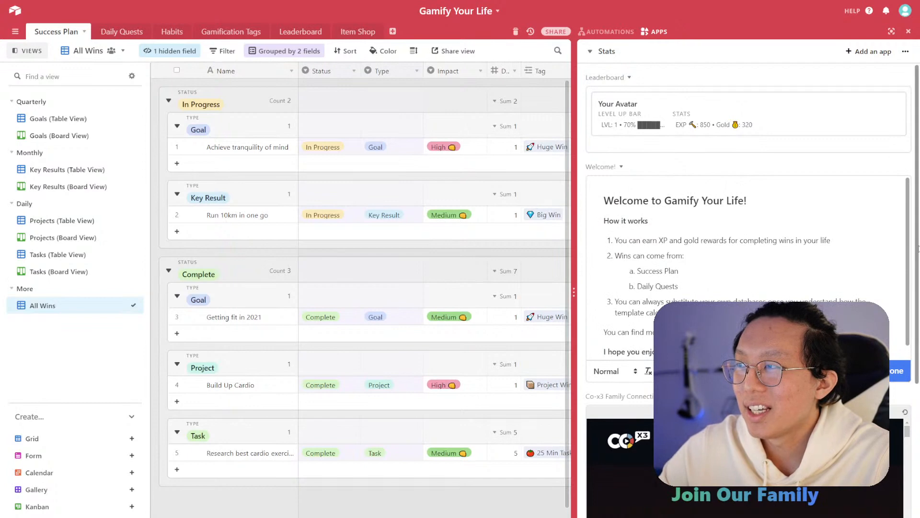